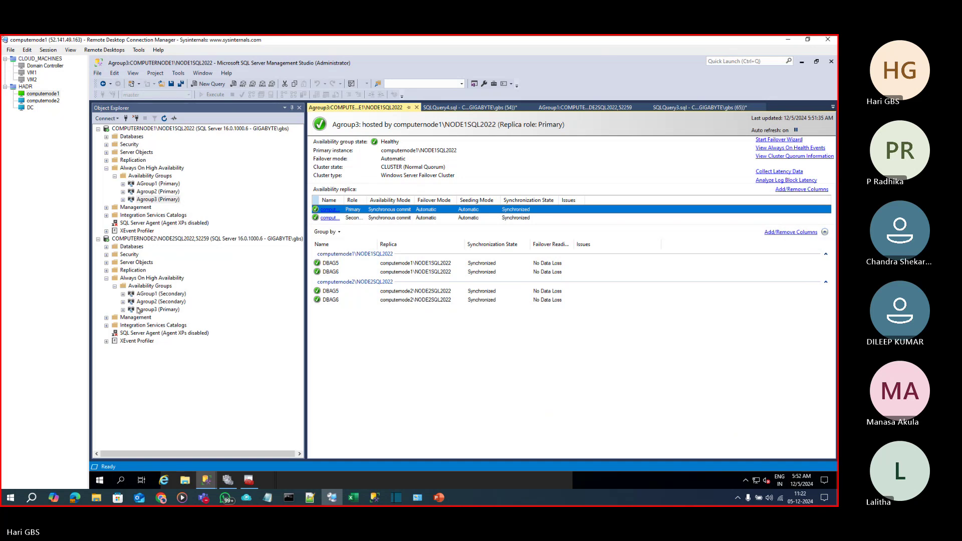
Refresh Agroup3 on COMPUTERNODE2 and open the backup preferences in the properties of Agroup3 on COMPUTERNODE1.
left_click(138, 310)
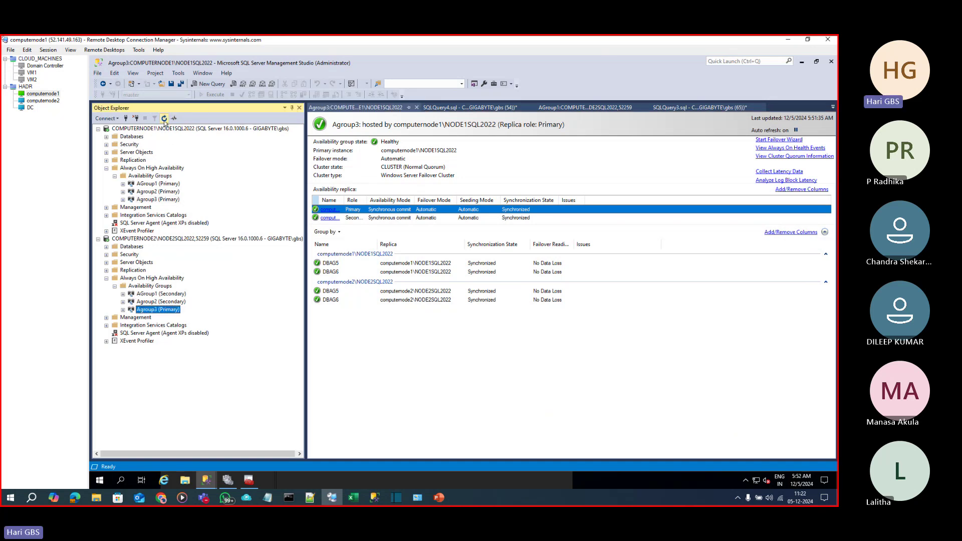
left_click(164, 122)
right_click(149, 200)
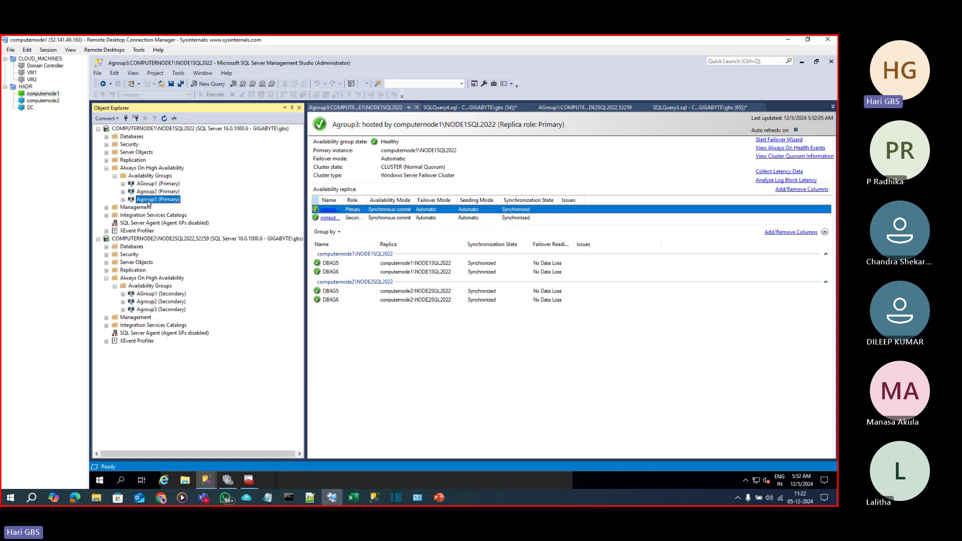
left_click(176, 305)
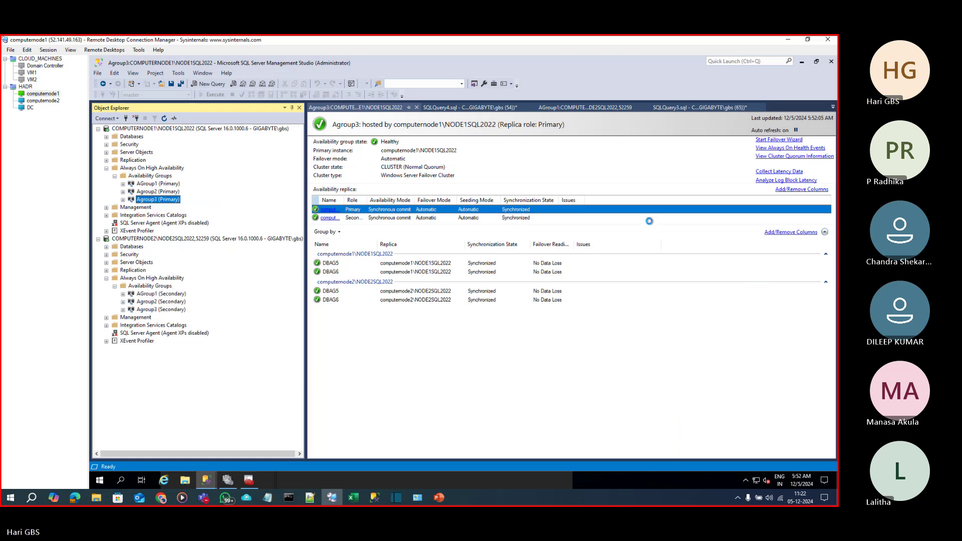
left_click(335, 151)
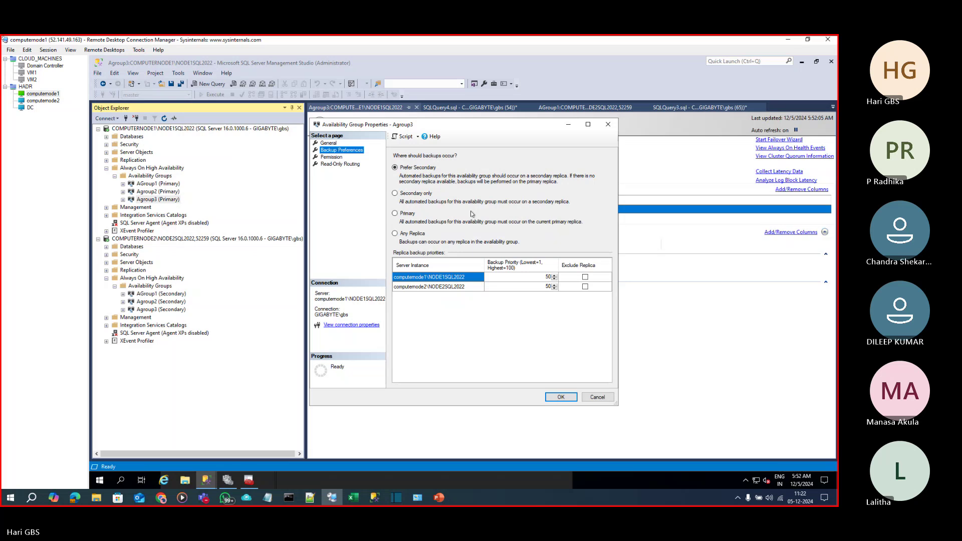
Set the display projection mode to Duplicate and close the Agroup3 properties without changing them.
key("super+p")
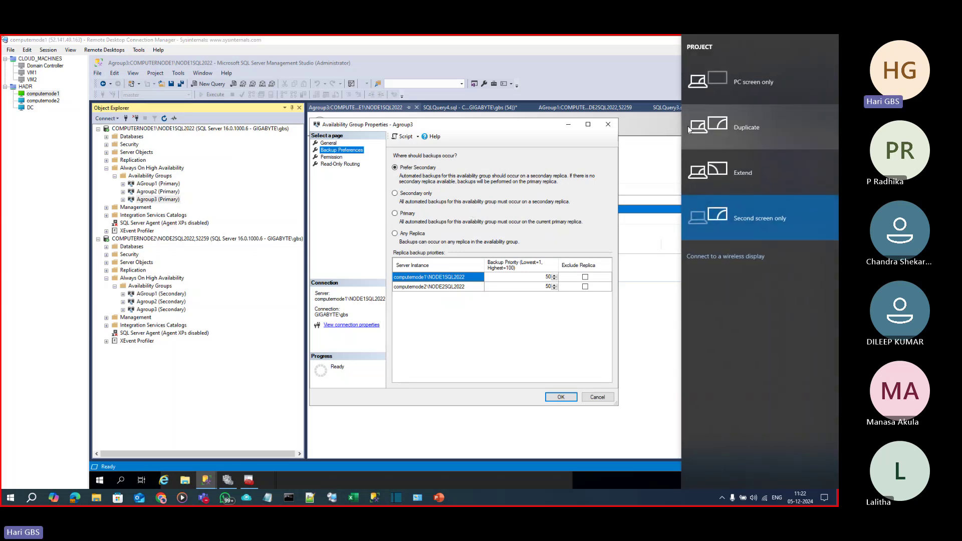
left_click(689, 129)
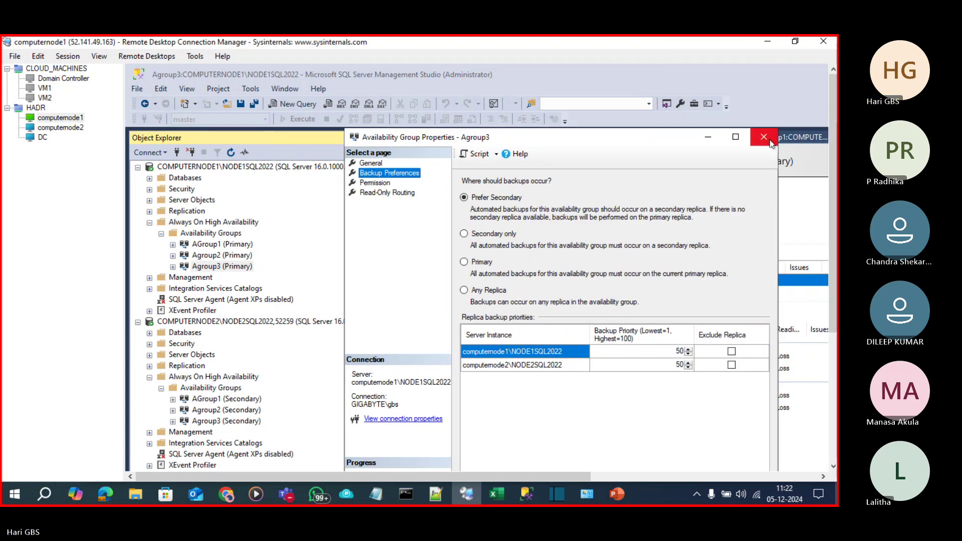
left_click(767, 140)
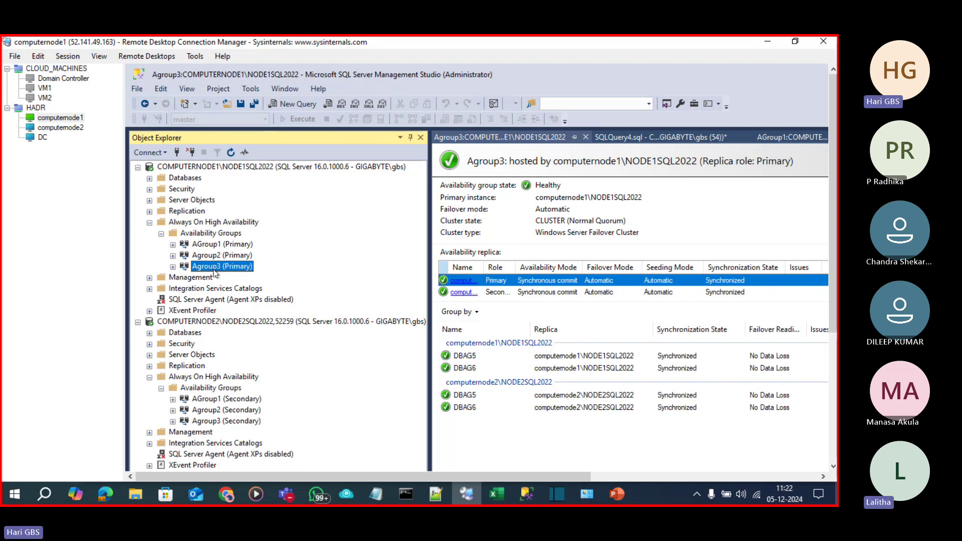
Expand Management and Maintenance Plans on COMPUTERNODE2 and try to open the User Database Log Backups plan.
left_click(215, 324)
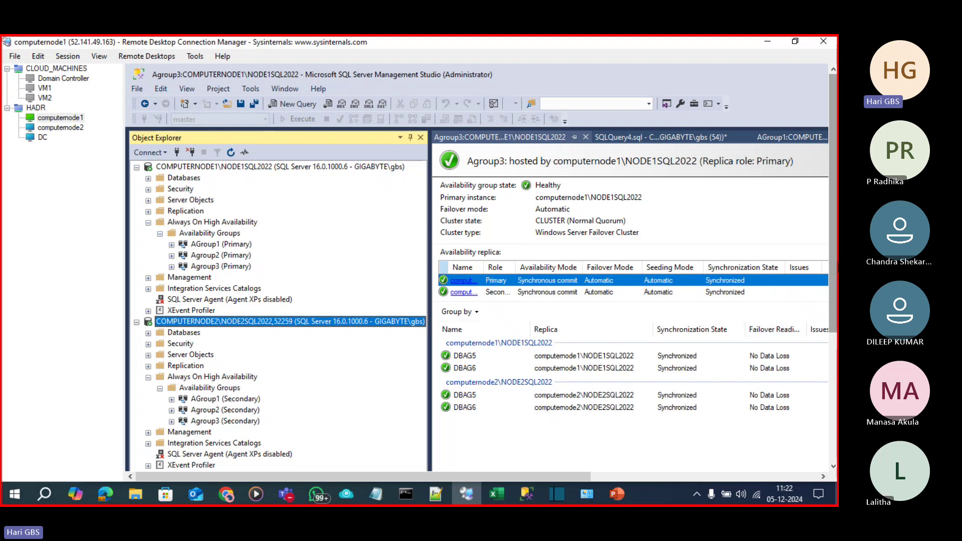
left_click_drag(833, 271, 833, 349)
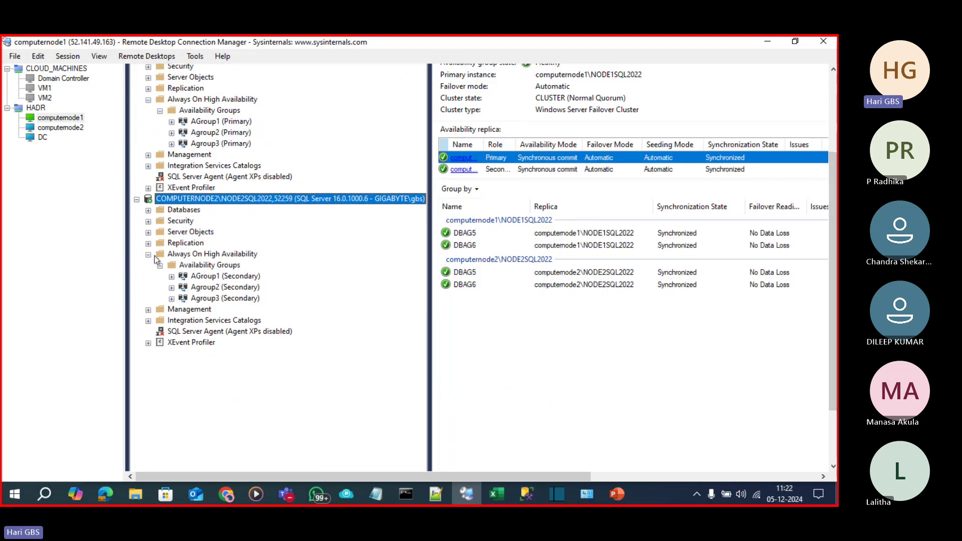
left_click(148, 310)
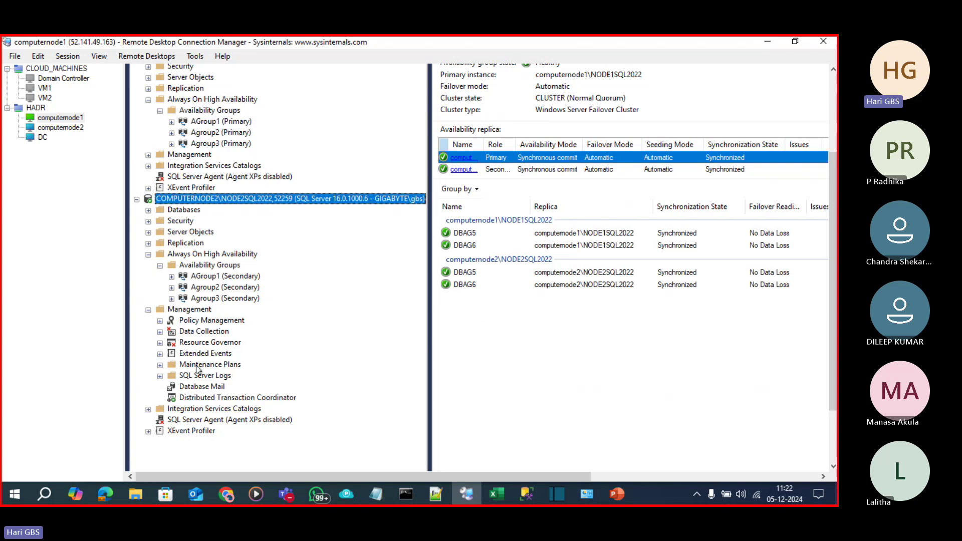
double_click(198, 366)
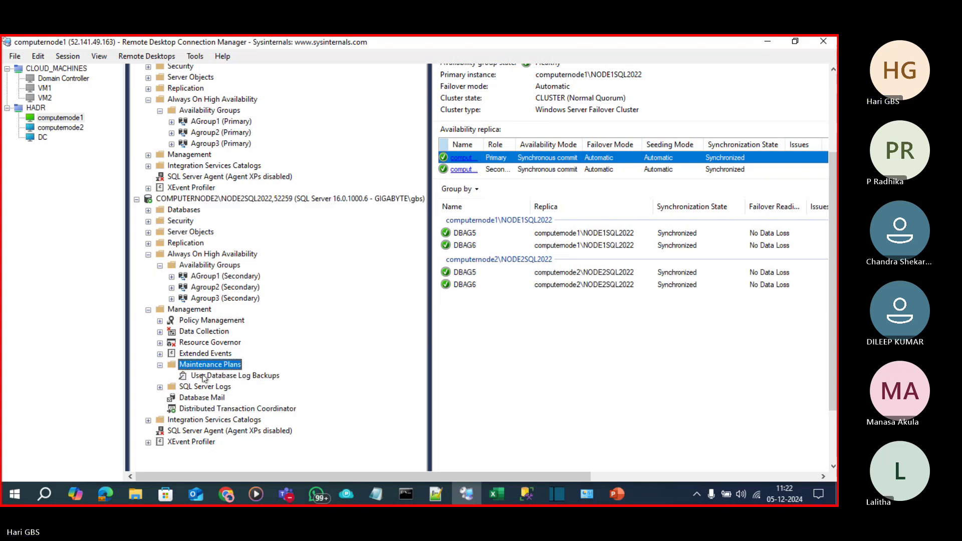
double_click(204, 377)
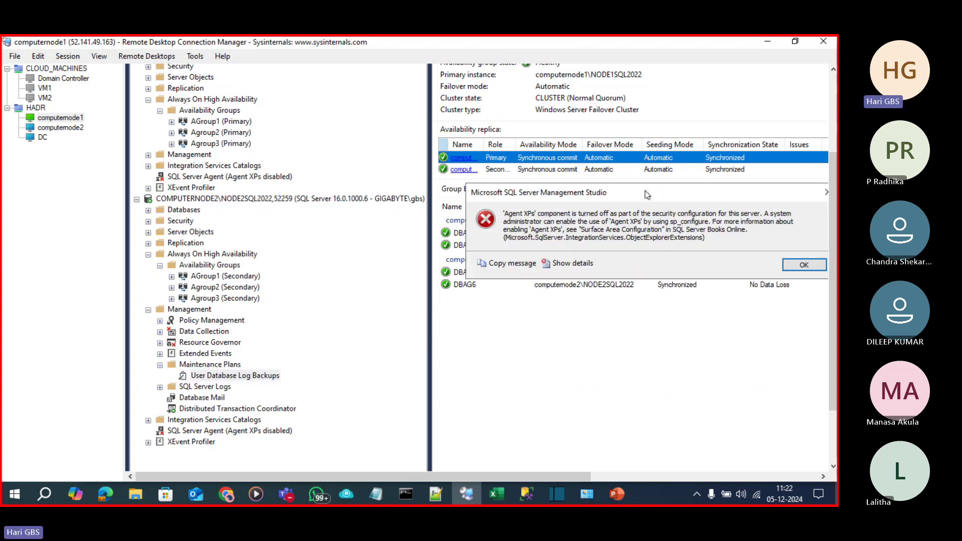
left_click_drag(647, 192, 532, 175)
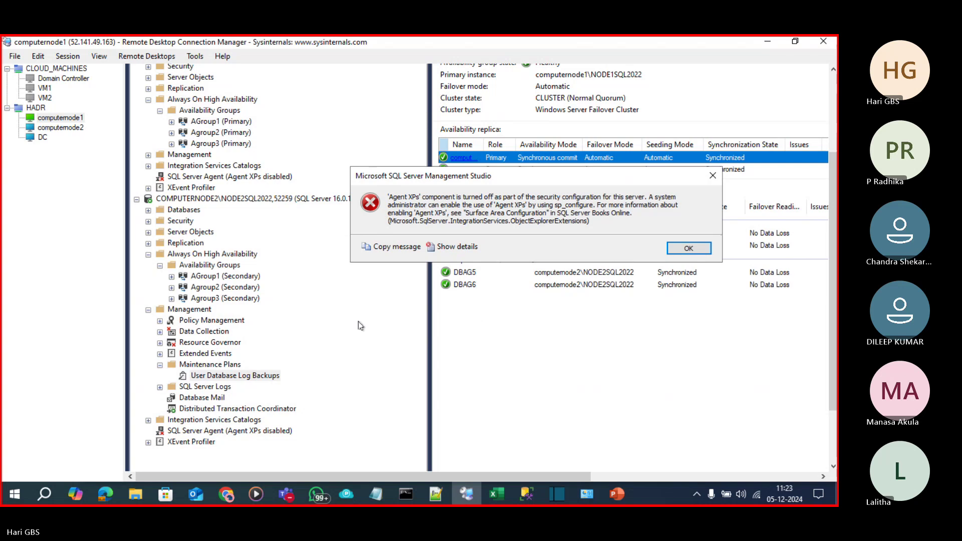
key("Return")
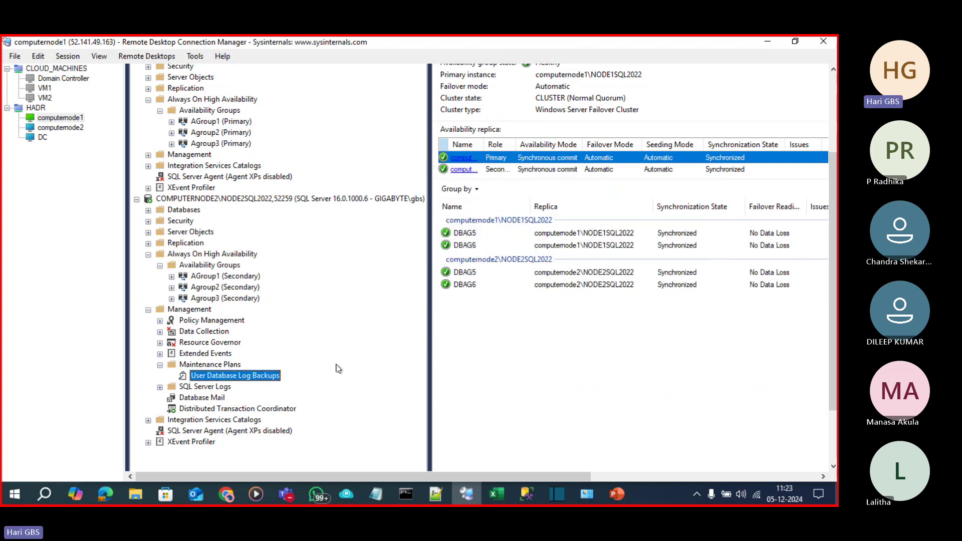
Start the SQL Server Agent service on COMPUTERNODE2.
right_click(180, 433)
left_click(199, 431)
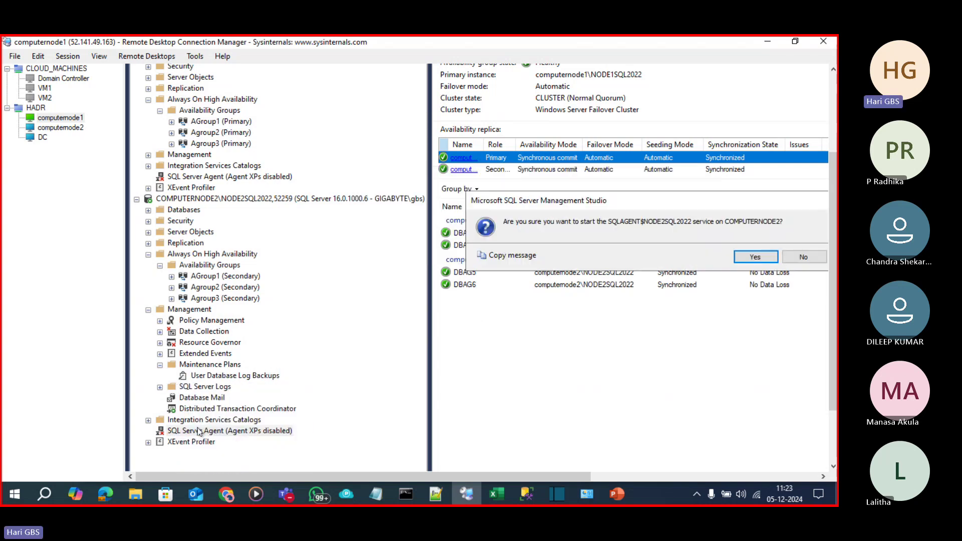
left_click(741, 257)
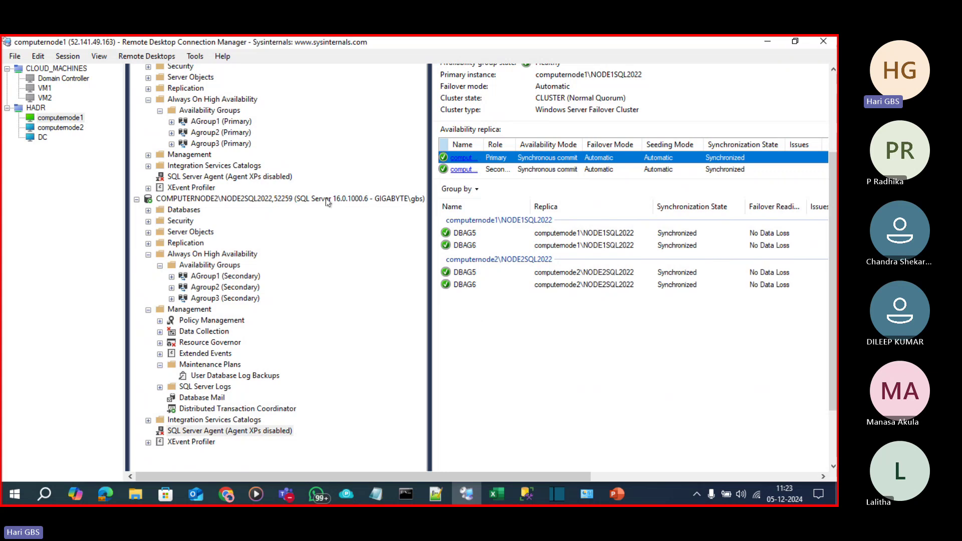
Start the SQL Server Agent service on COMPUTERNODE1.
right_click(227, 179)
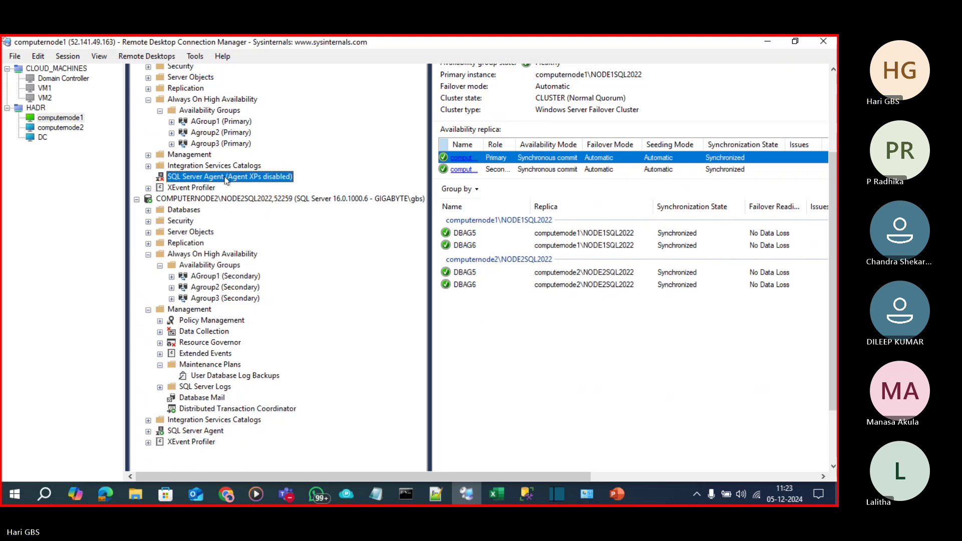
left_click(258, 220)
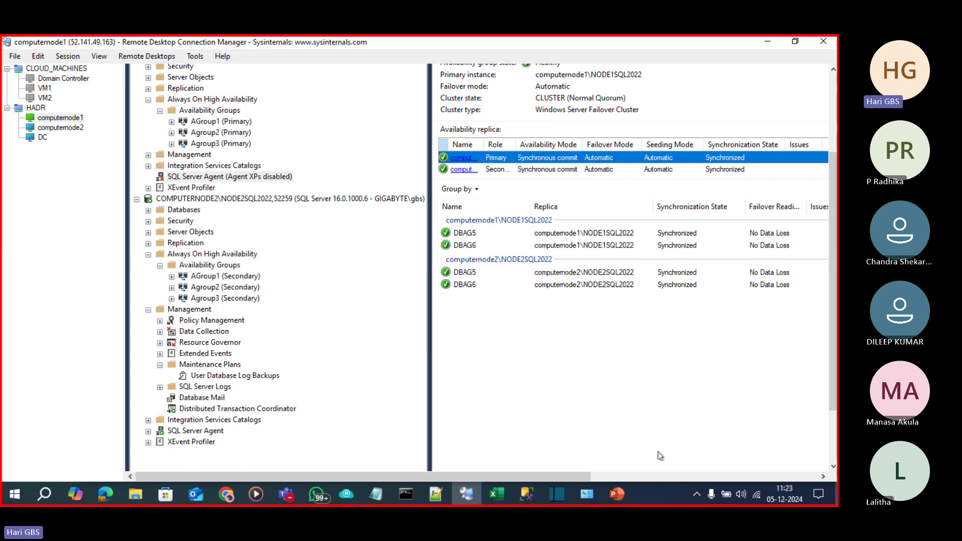
left_click(622, 477)
left_click(196, 476)
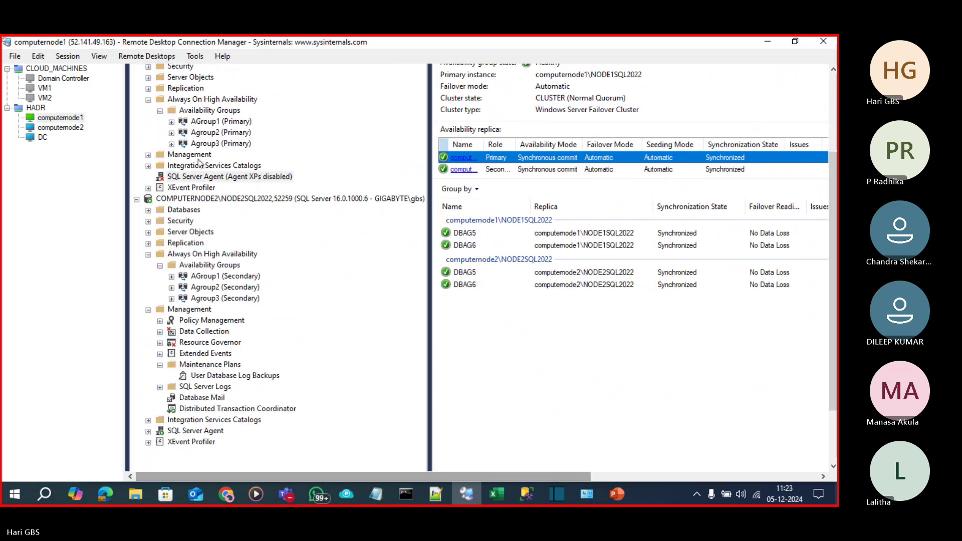
right_click(211, 176)
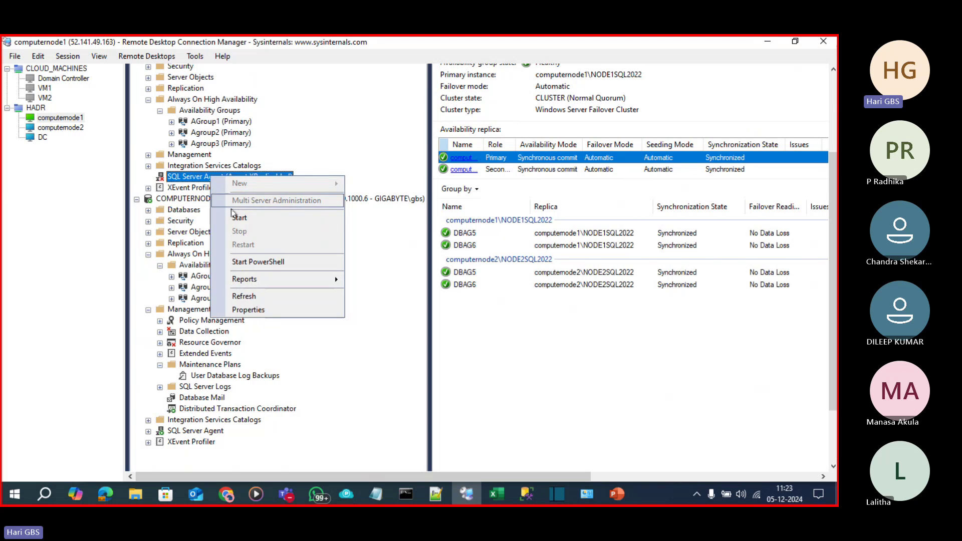
left_click(234, 217)
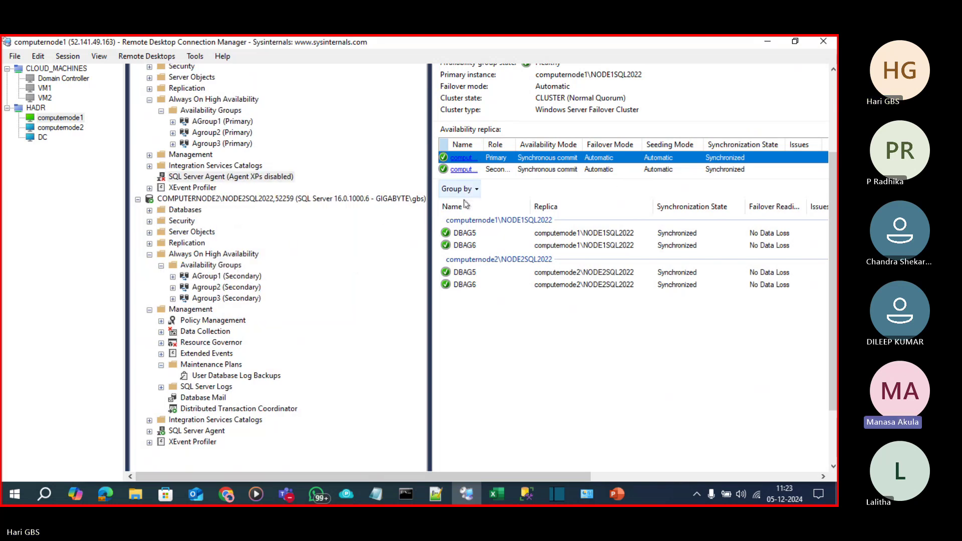
Check the SQL Server Agent service's state in SQL Server Configuration Manager and refresh the COMPUTERNODE1 server in Object Explorer.
scroll(818, 432, "down", 2)
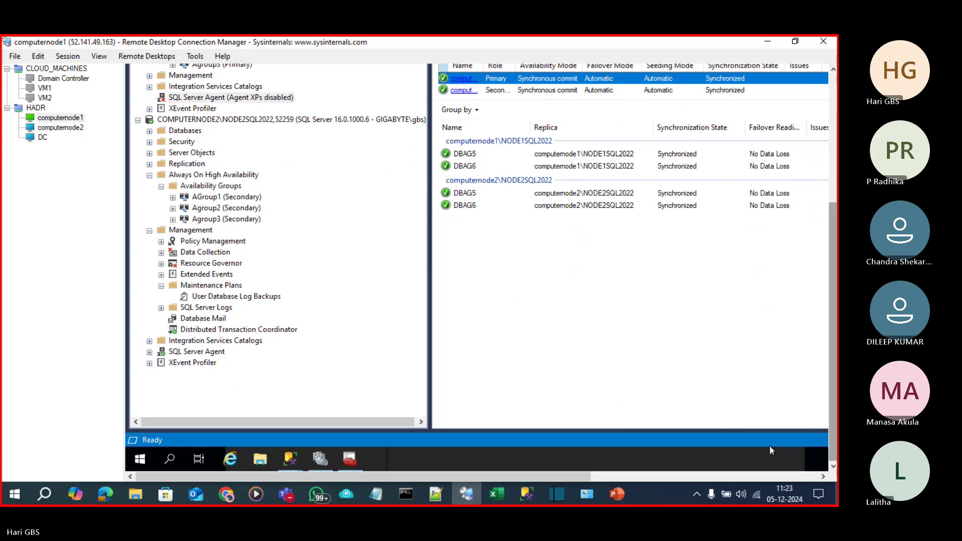
left_click(349, 459)
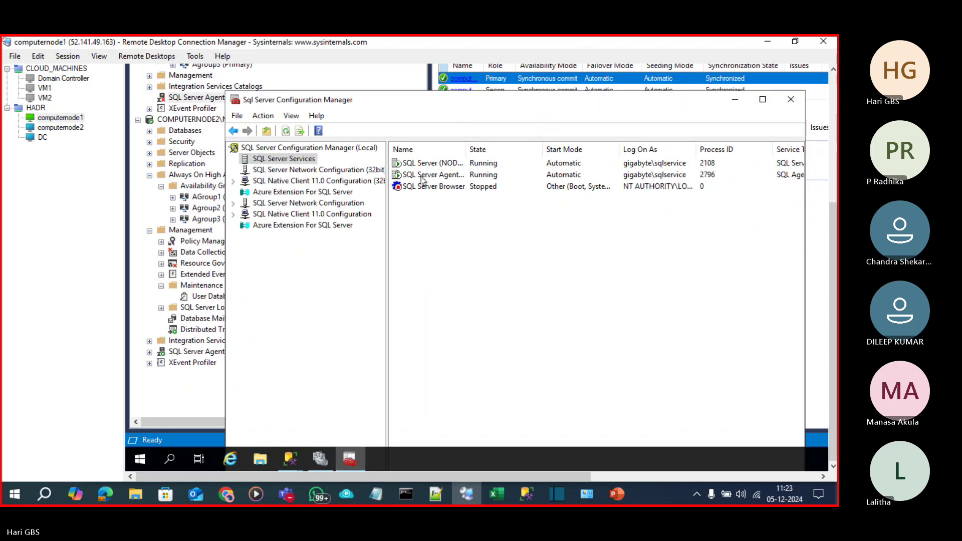
left_click(735, 99)
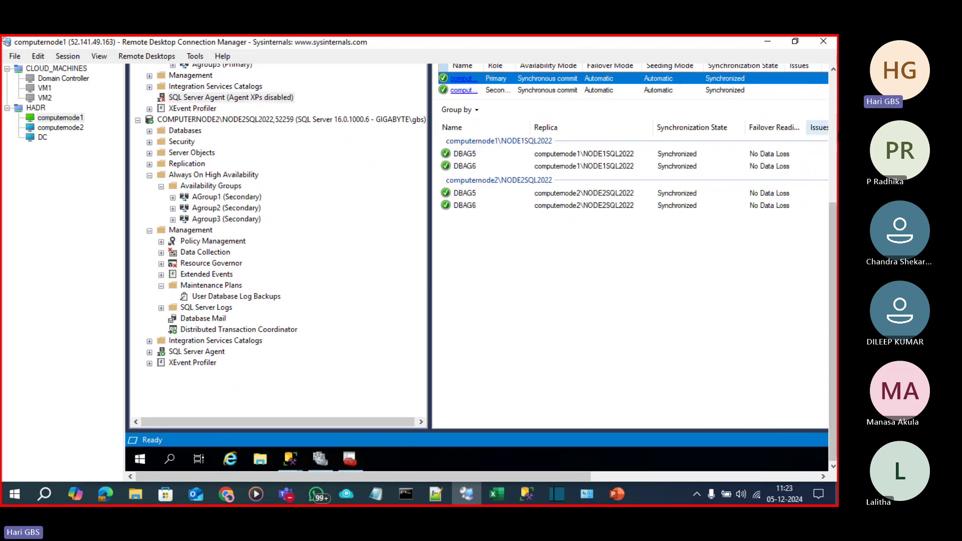
scroll(253, 163, "up", 2)
key("Return")
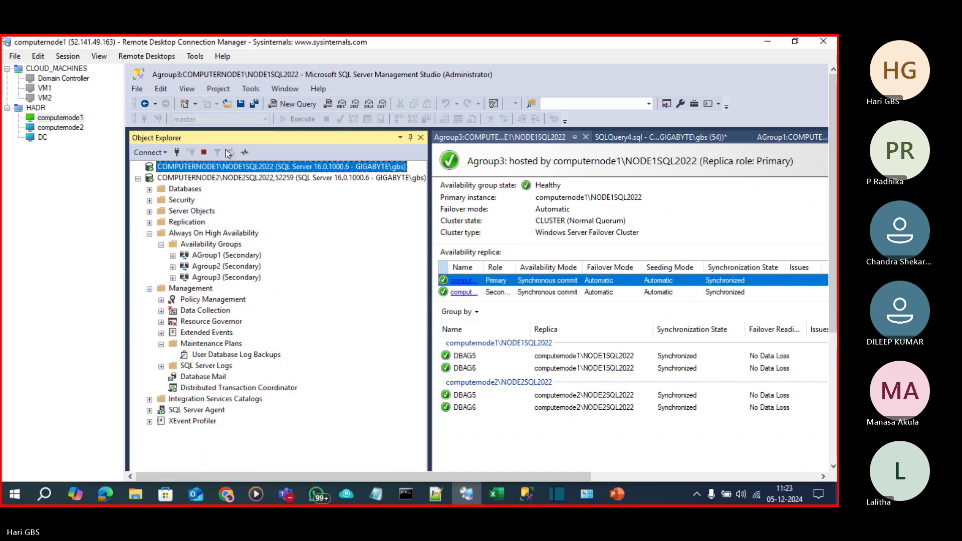
Request another start of the SQL Server Agent service on the refreshed COMPUTERNODE1 server.
right_click(168, 257)
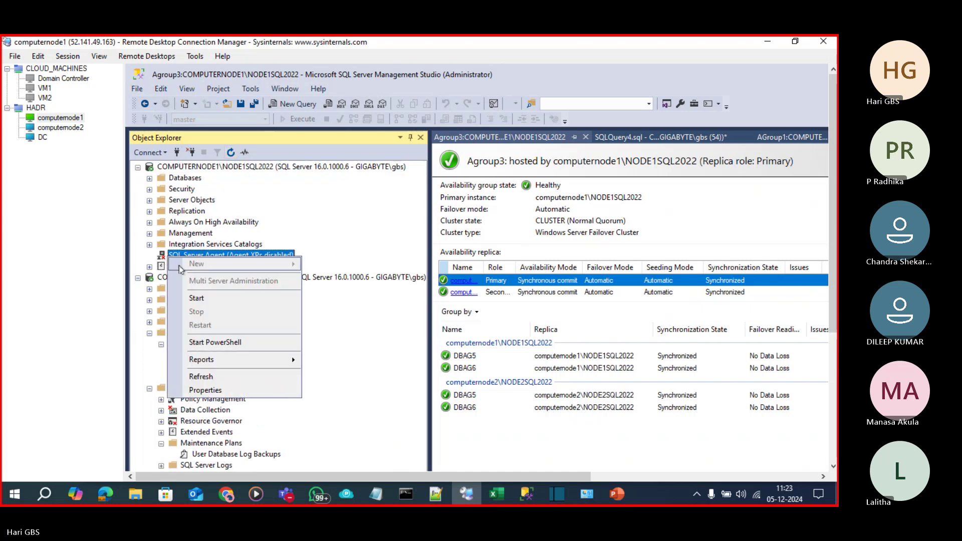
left_click(197, 298)
left_click(425, 131)
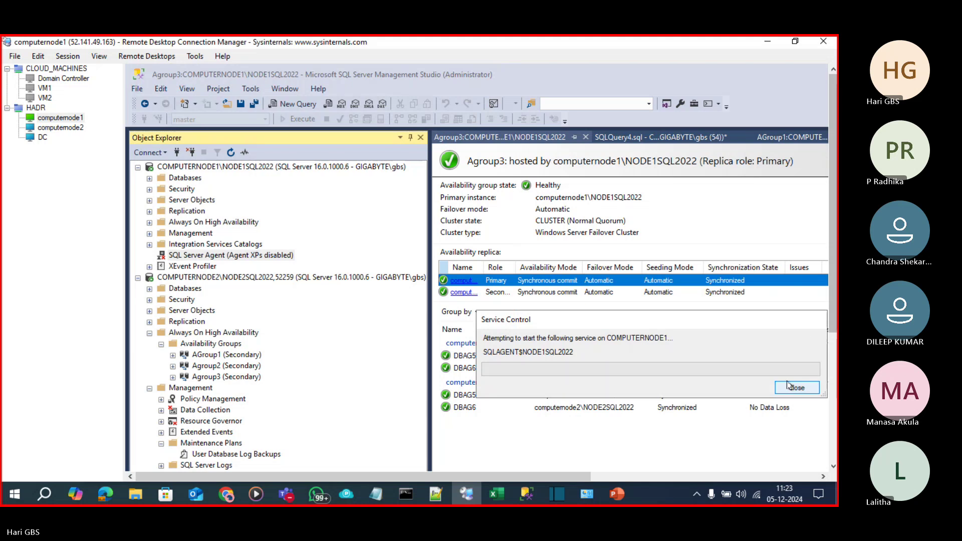
Open the User Database Log Backups maintenance plan of COMPUTERNODE2 in the plan designer.
left_click_drag(834, 321, 835, 419)
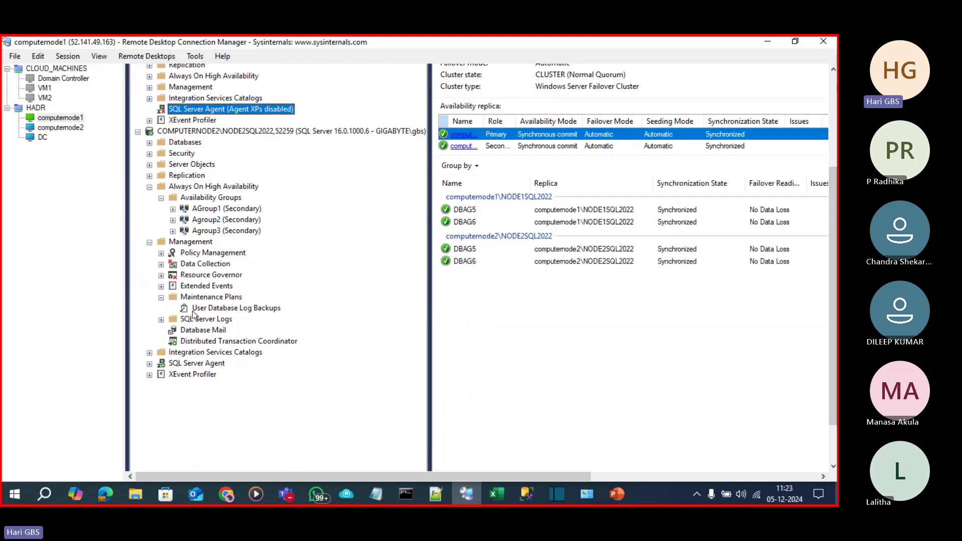
left_click(195, 311)
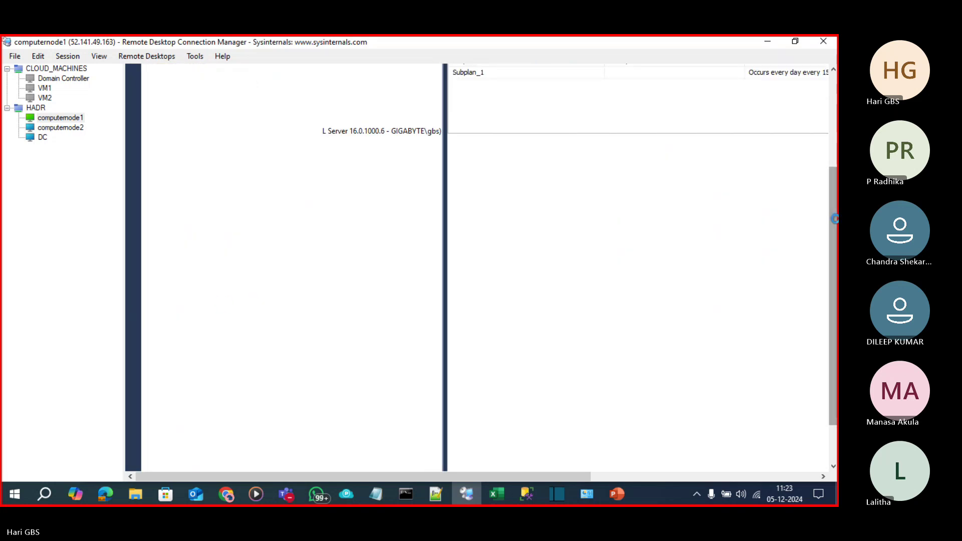
left_click_drag(423, 480, 545, 476)
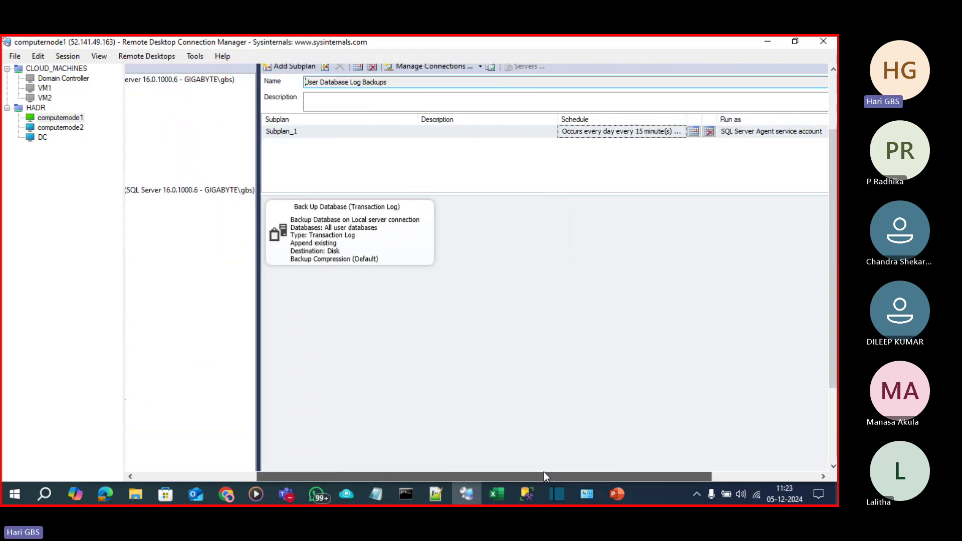
Review the general settings of the plan's Back Up Database (Transaction Log) task and close them.
left_click(361, 234)
double_click(359, 231)
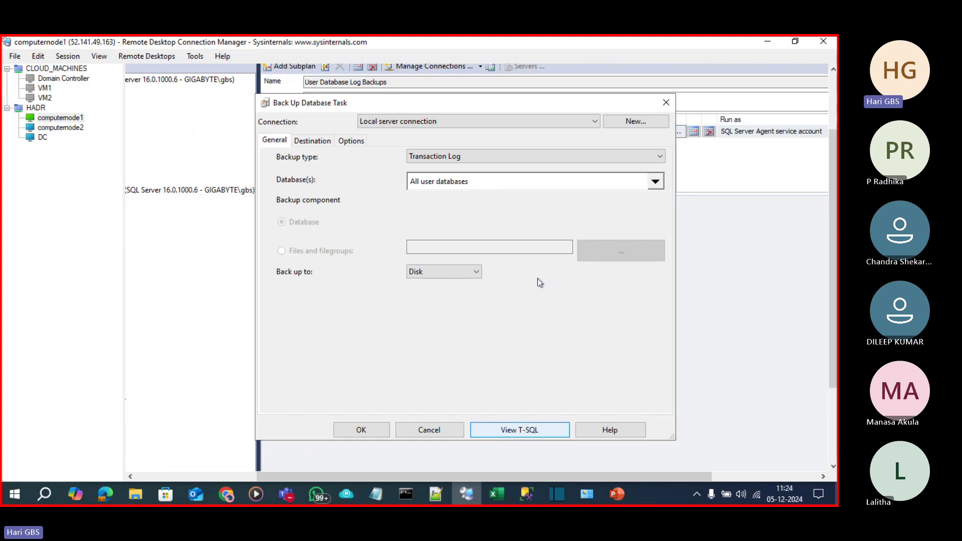
left_click(666, 103)
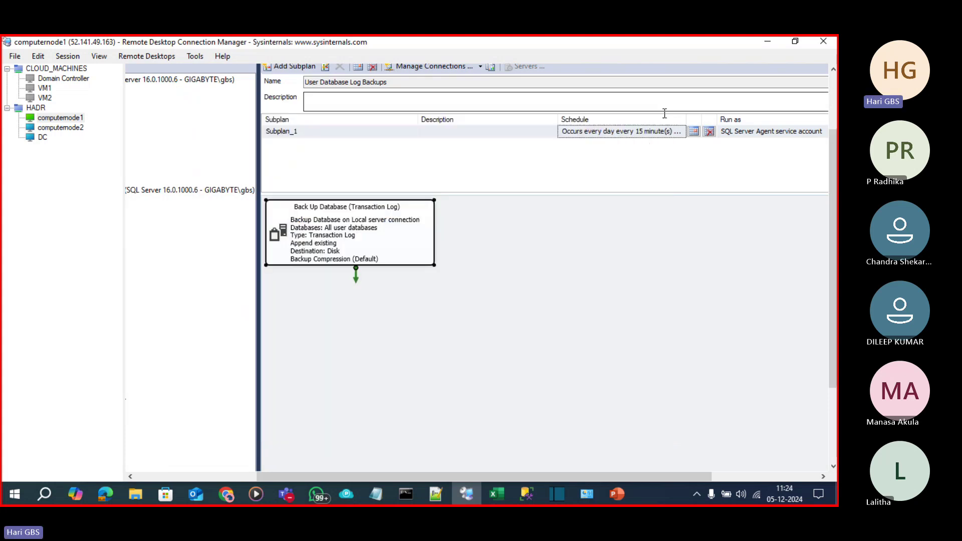
Change the Subplan_1 job schedule so that the log backup occurs every 1 minute.
left_click(695, 132)
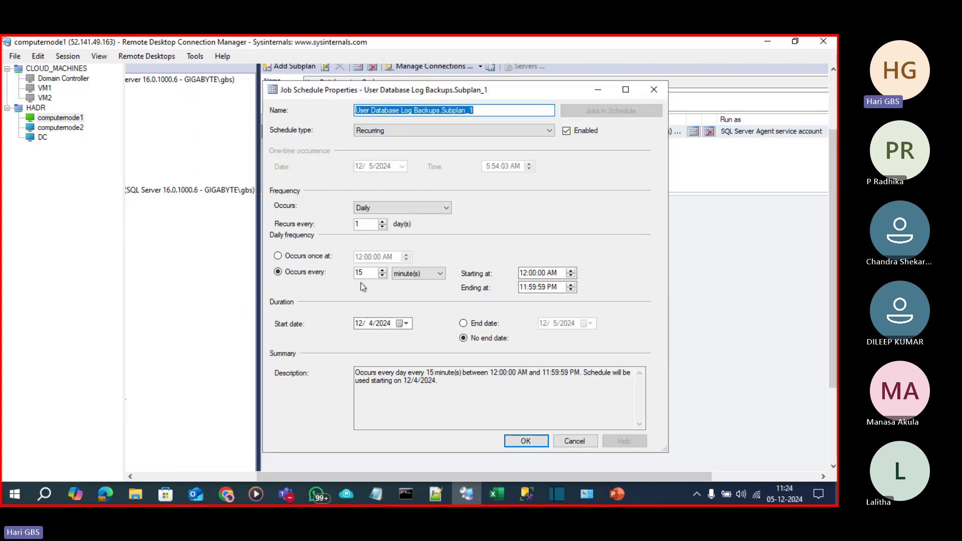
left_click(357, 274)
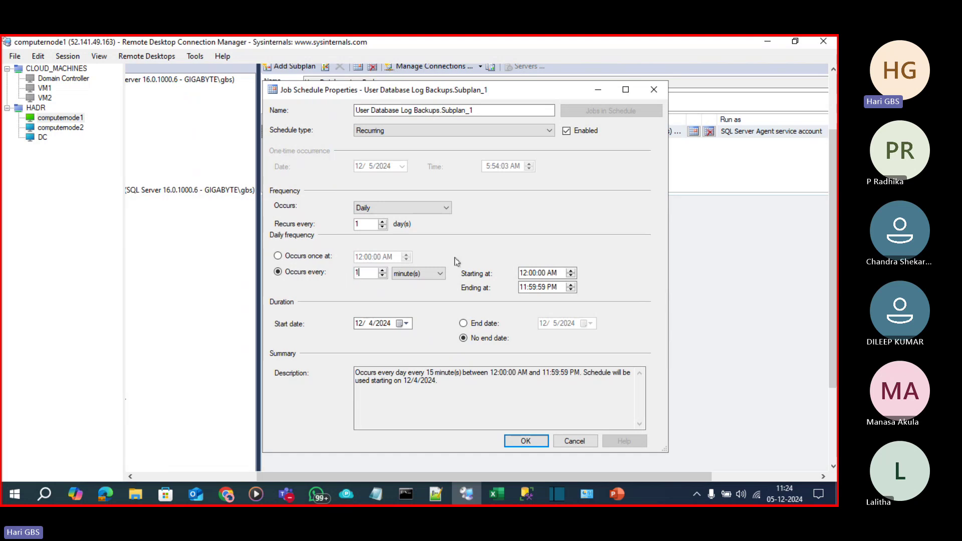
left_click(526, 441)
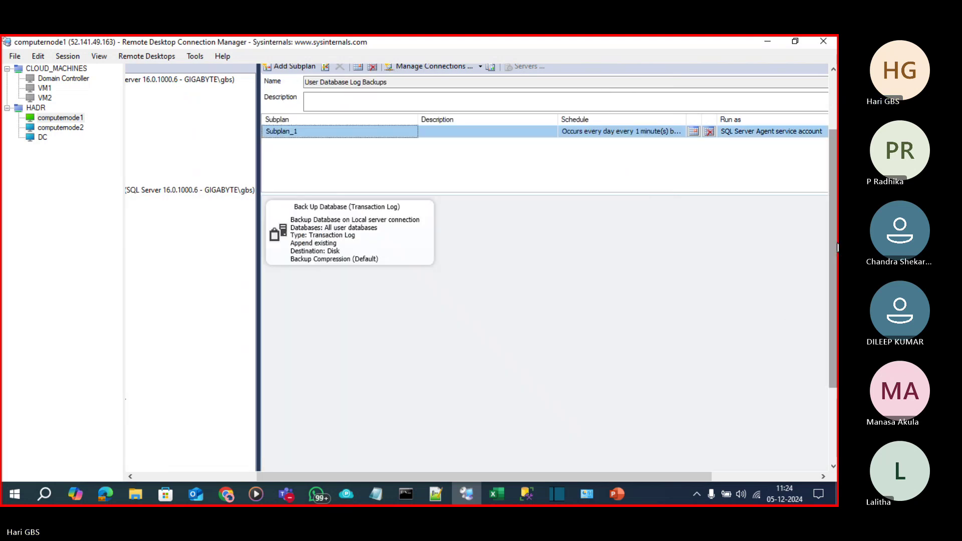
Close the User Database Log Backups plan of COMPUTERNODE2 and save its changes.
left_click_drag(837, 247, 838, 168)
left_click_drag(329, 476, 231, 476)
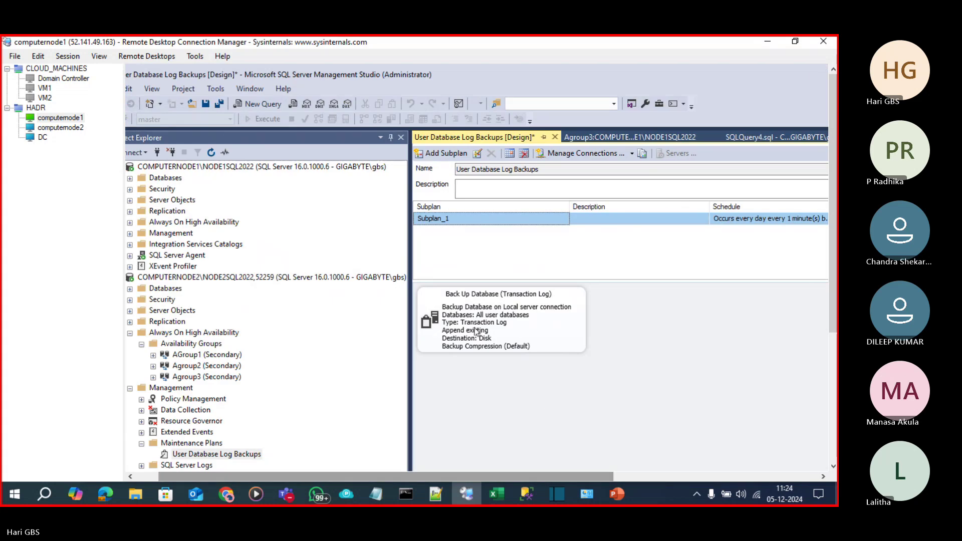
mouse_move(836, 215)
left_mouse_down()
mouse_move(838, 340)
mouse_move(837, 218)
left_mouse_up()
left_click(555, 137)
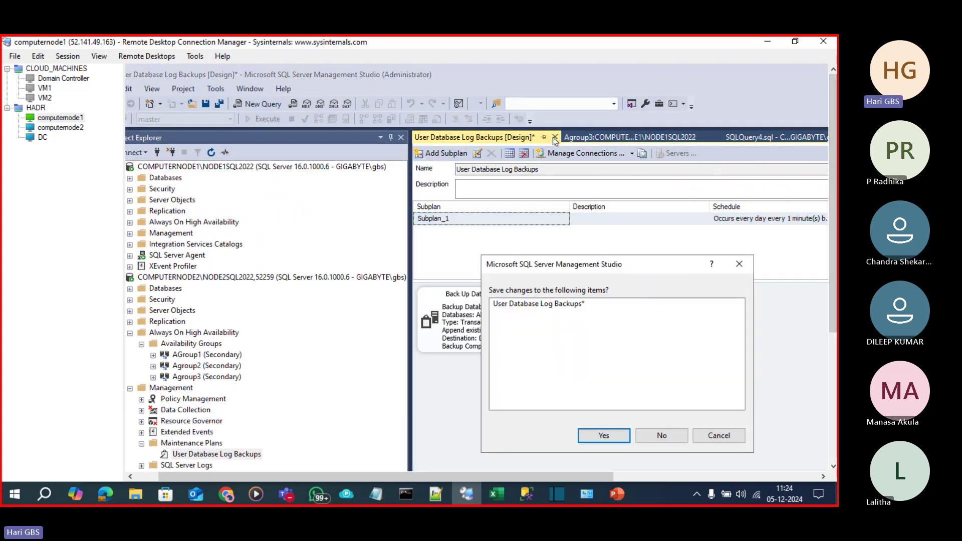
left_click(592, 434)
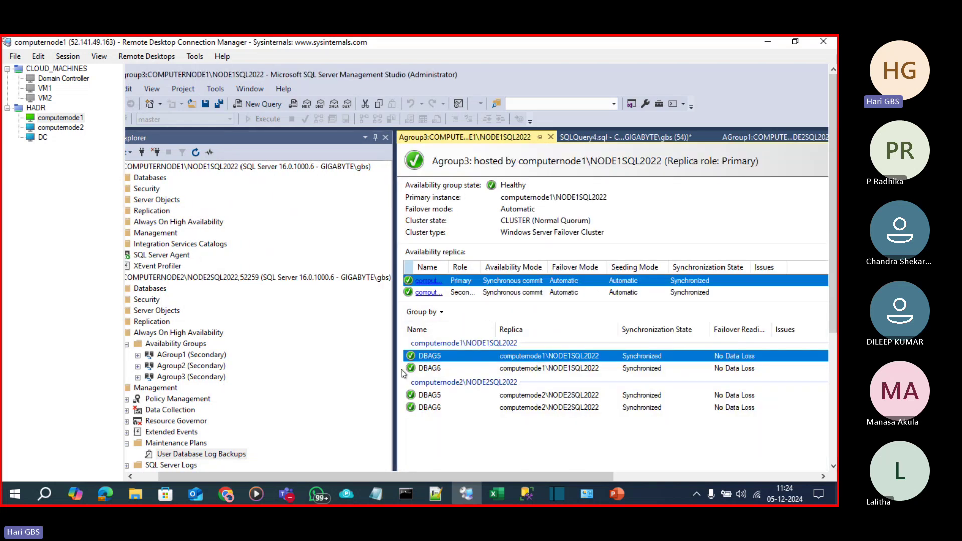
Open the User Database Log Backups maintenance plan of COMPUTERNODE1 in the plan designer.
left_click_drag(385, 477, 363, 476)
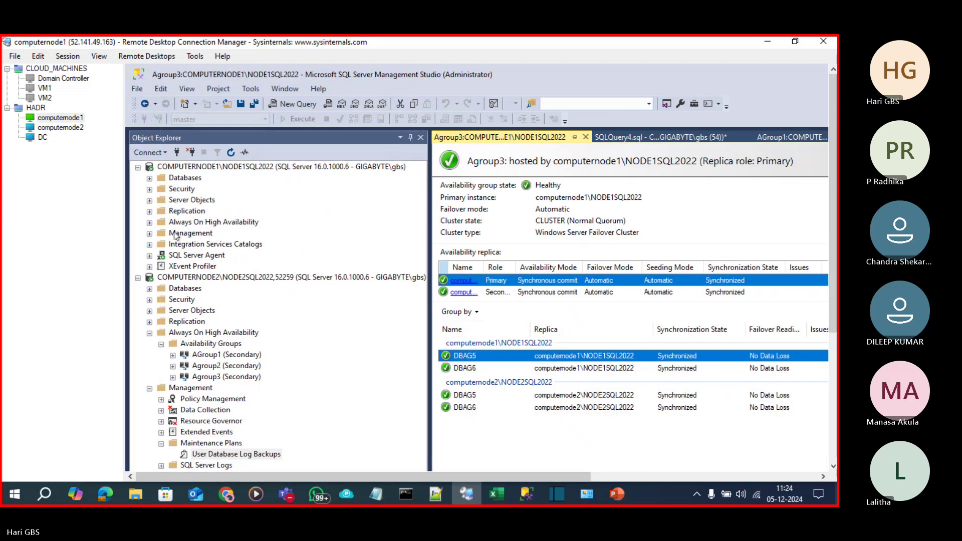
left_click(149, 234)
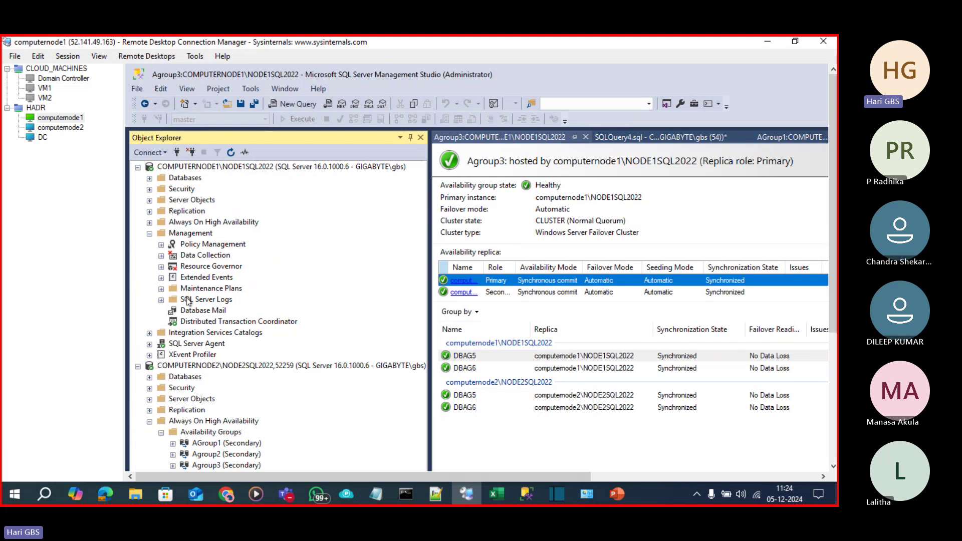
double_click(173, 291)
double_click(210, 300)
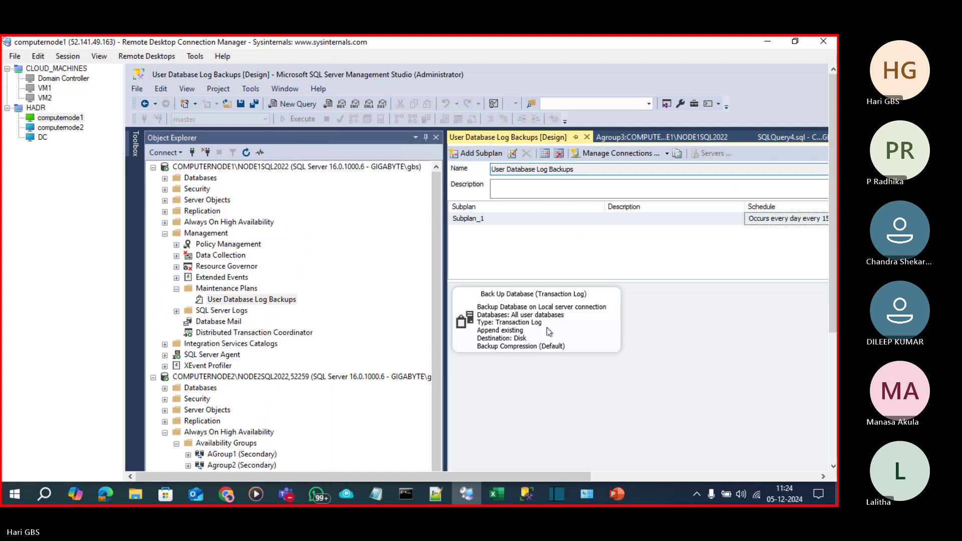
Review the general settings of the COMPUTERNODE1 plan's Back Up Database (Transaction Log) task and close them.
double_click(550, 331)
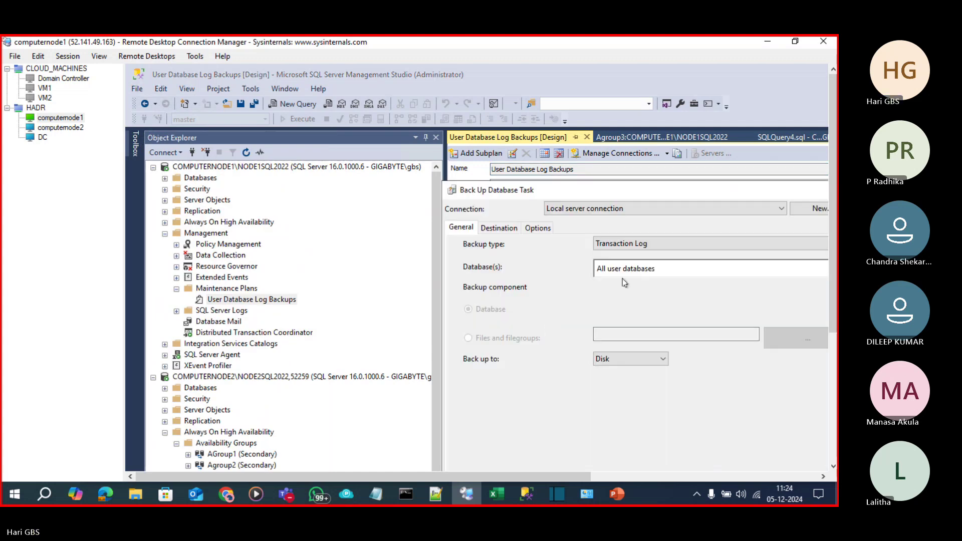
left_click_drag(587, 477, 706, 476)
left_click(674, 189)
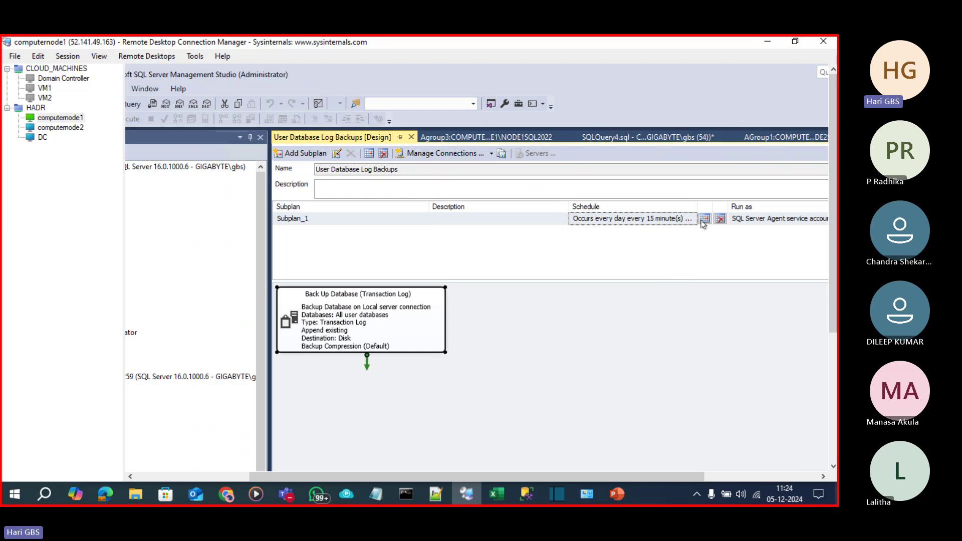
Set the Subplan_1 job schedule of the COMPUTERNODE1 plan to occur every 1 minute.
left_click(705, 219)
left_click(384, 360)
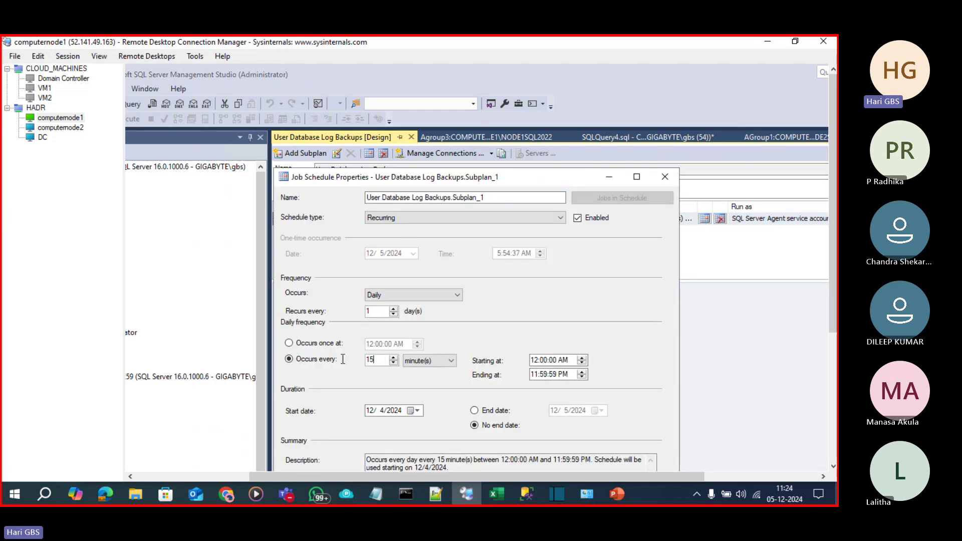
key("shift+Home")
type("12")
scroll(556, 401, "down", 4)
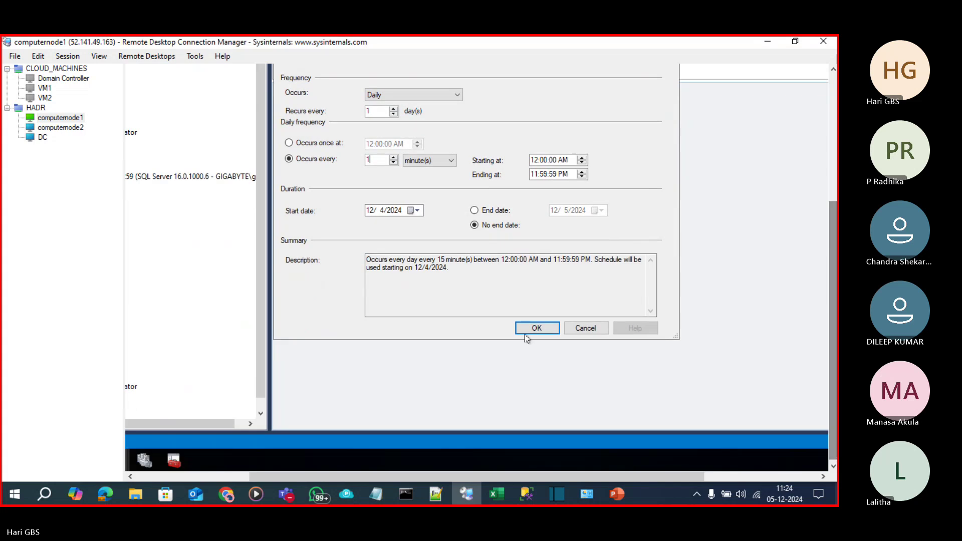
left_click(527, 333)
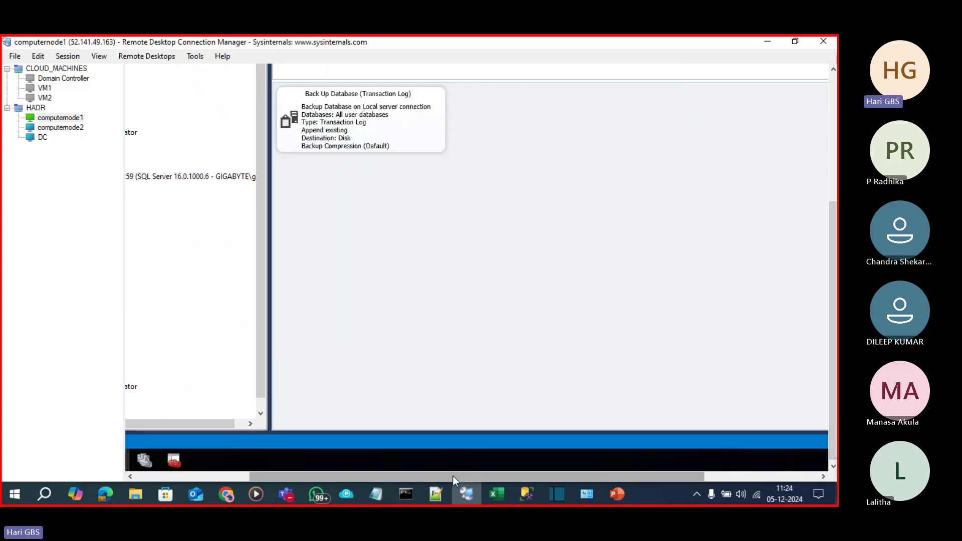
Close the COMPUTERNODE1 User Database Log Backups plan and save its changes.
left_click_drag(453, 476, 322, 476)
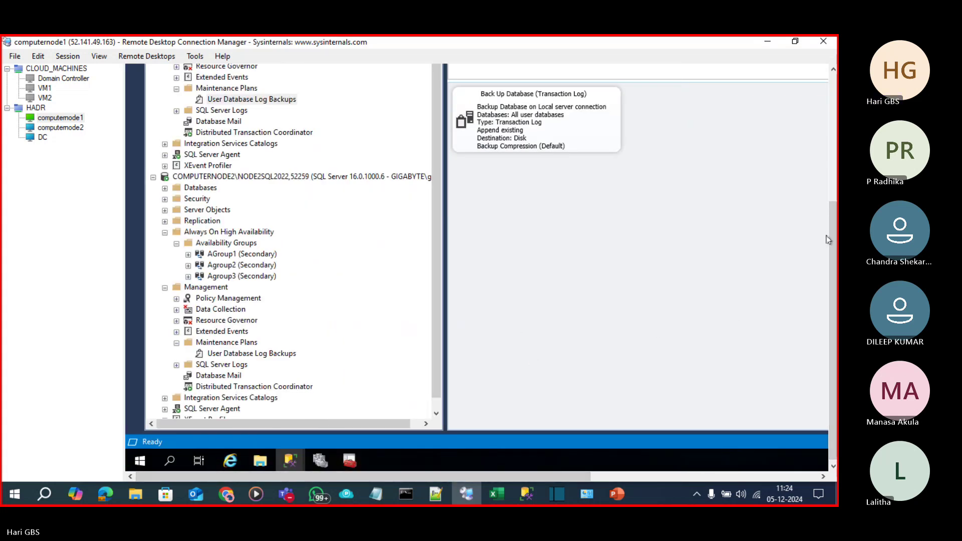
left_click_drag(832, 246, 834, 136)
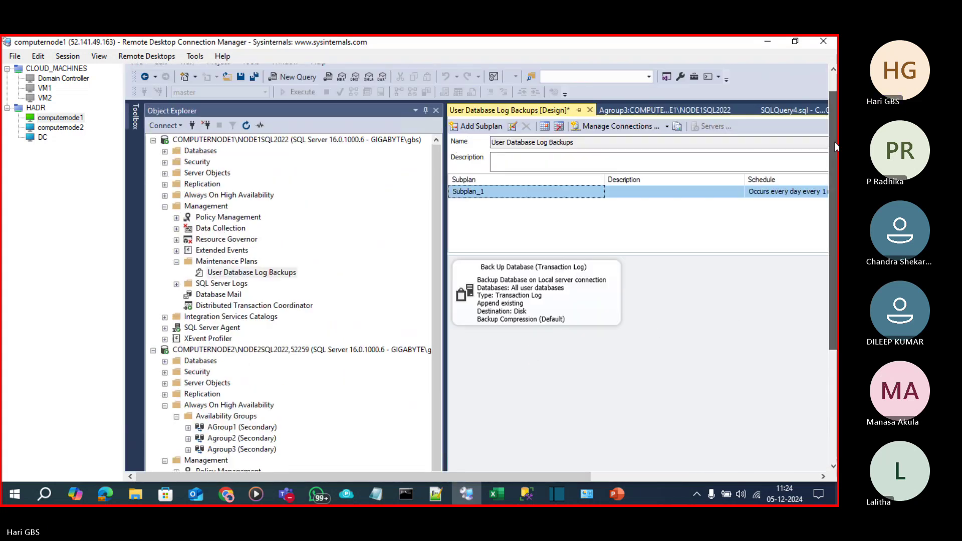
left_click(590, 110)
left_click(632, 416)
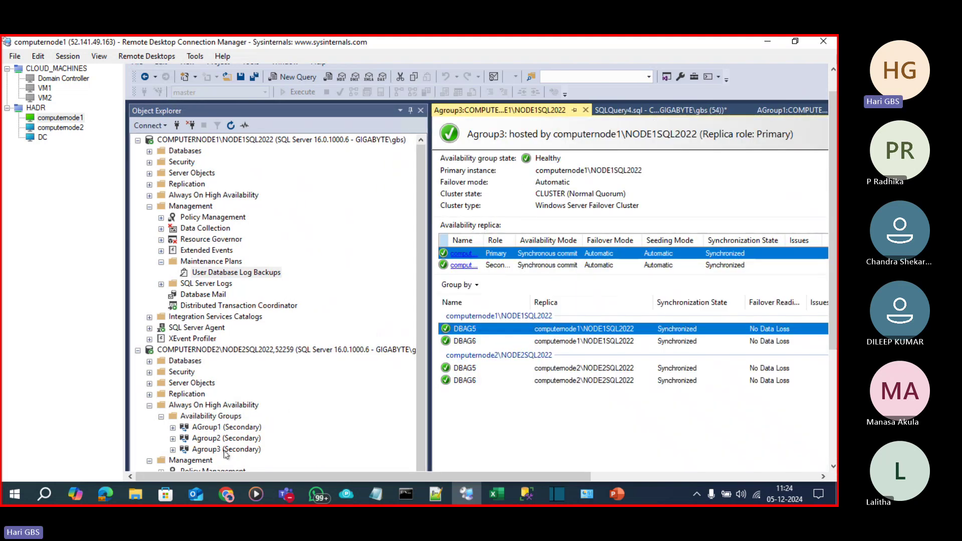
Examine the availability databases DBAG5 and DBAG6 of Agroup3 on COMPUTERNODE2 and locate the log backup plan of COMPUTERNODE1.
left_click(225, 450)
left_click(173, 450)
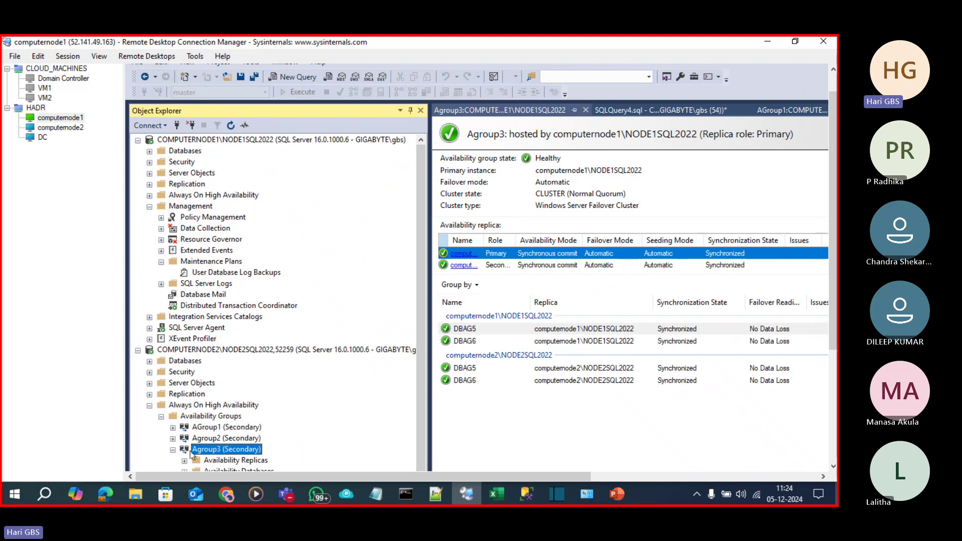
left_click(183, 428)
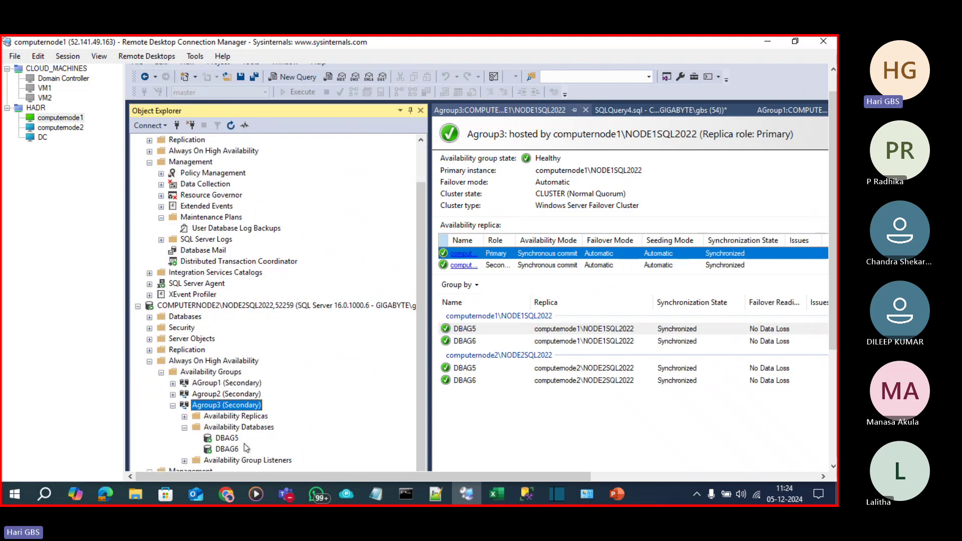
left_click(228, 417)
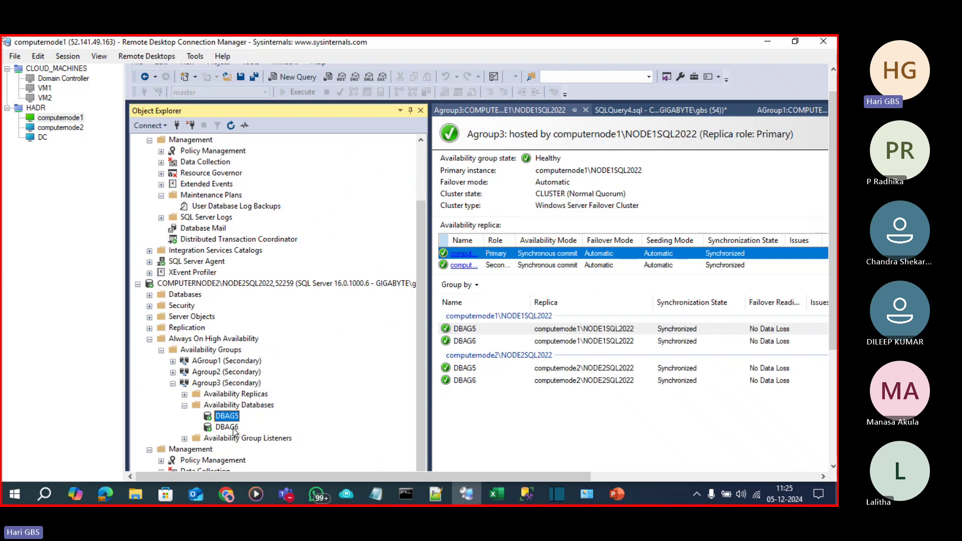
left_click(234, 428)
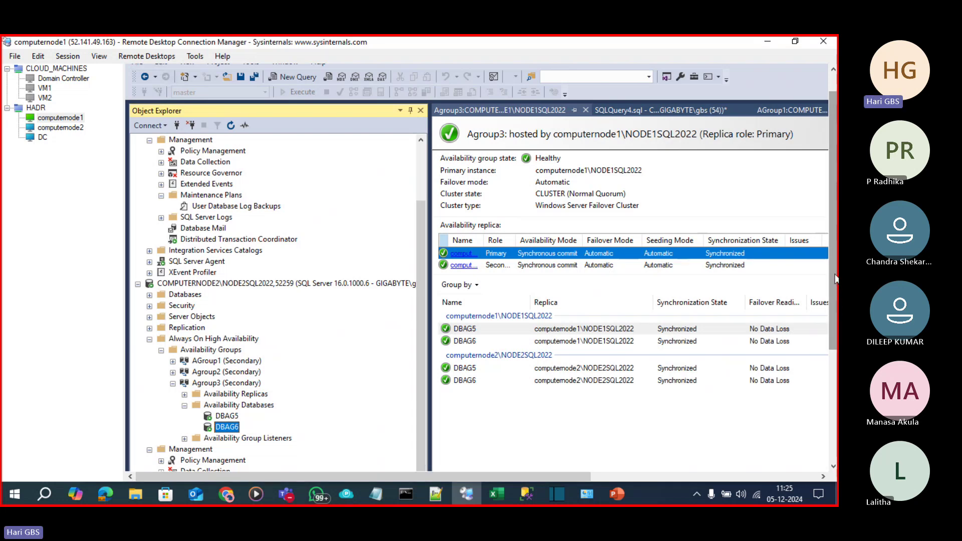
left_click_drag(836, 279, 815, 203)
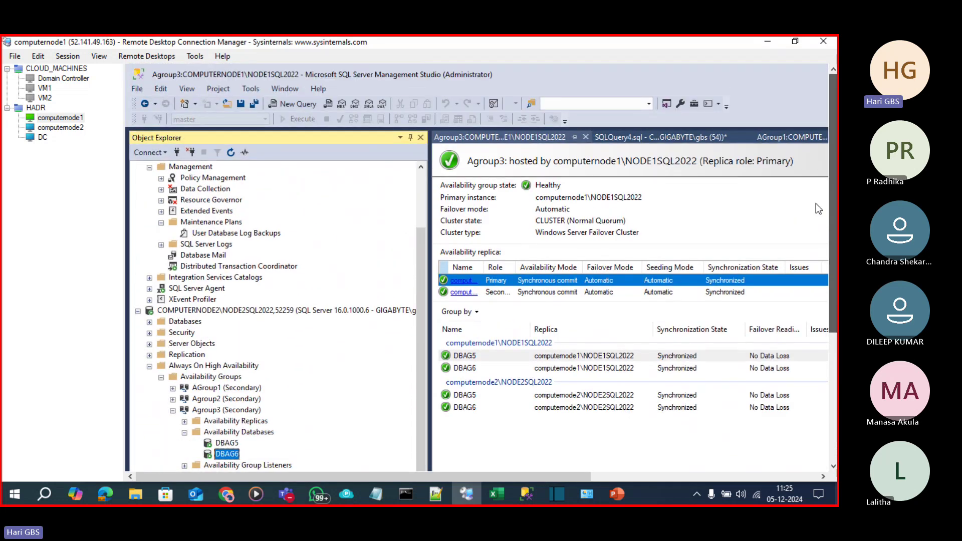
left_click(232, 234)
scroll(235, 210, "up", 2)
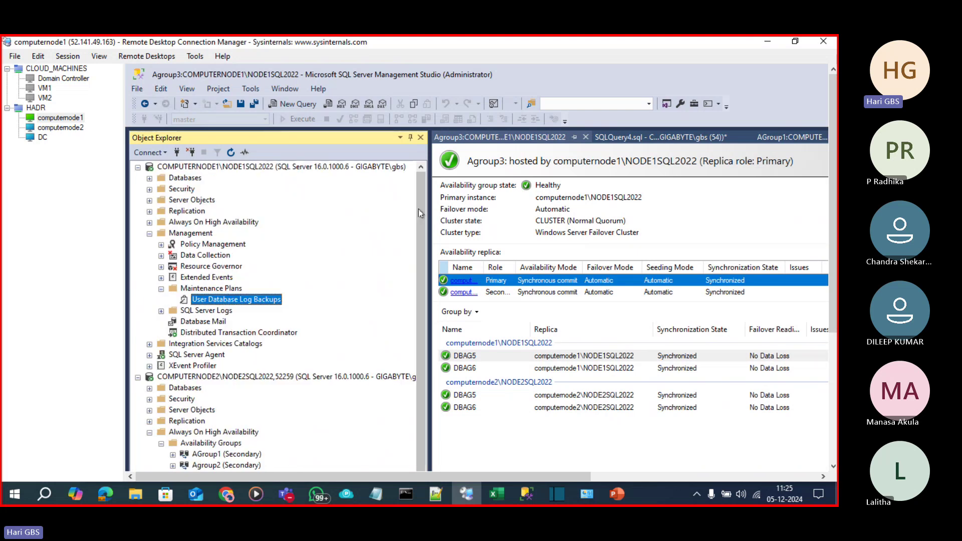
Create a new query on the COMPUTERNODE1 server containing SELECT * FROM MSDB.DBO.BACKUPSET A.
left_click(184, 169)
key("ctrl+n")
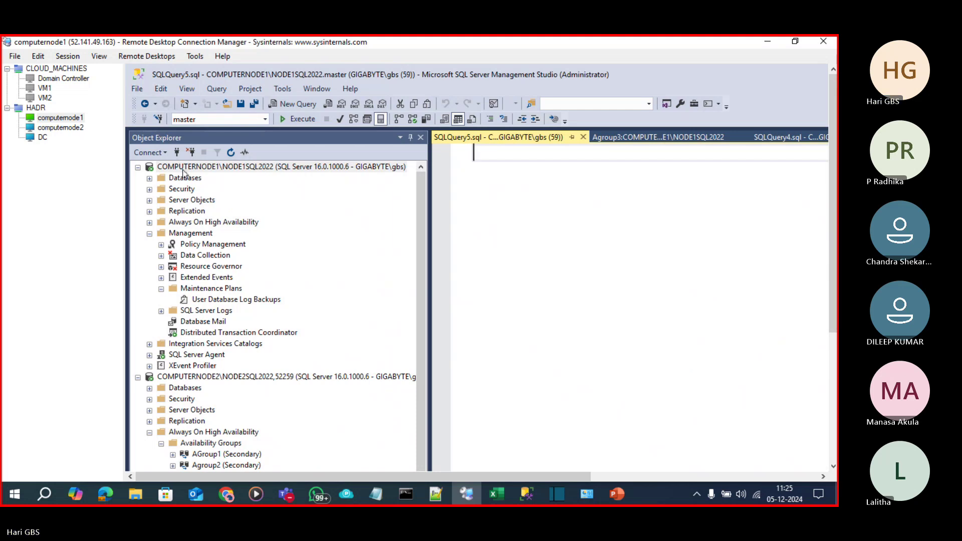
type("SELECT ")
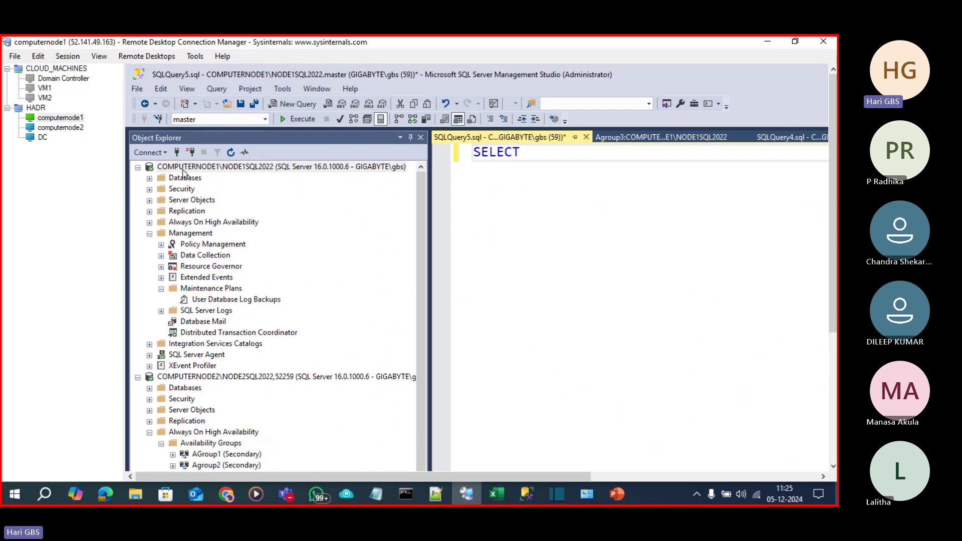
type("* FROM ")
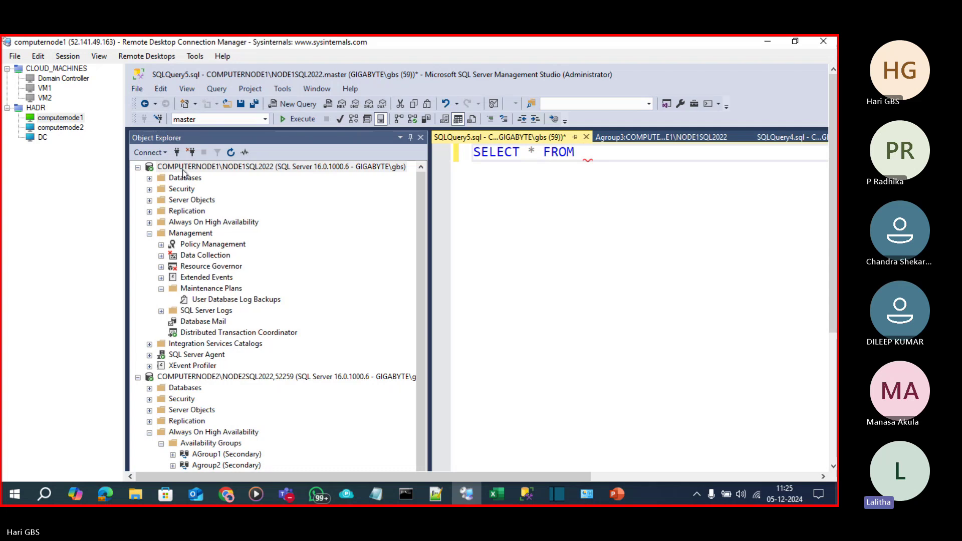
type("MSDB.DBO")
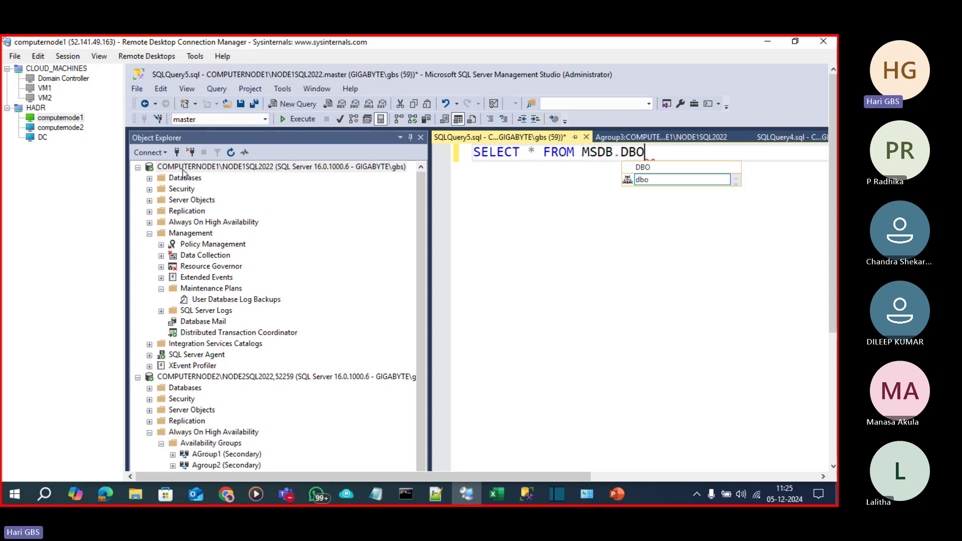
type(".BACUP")
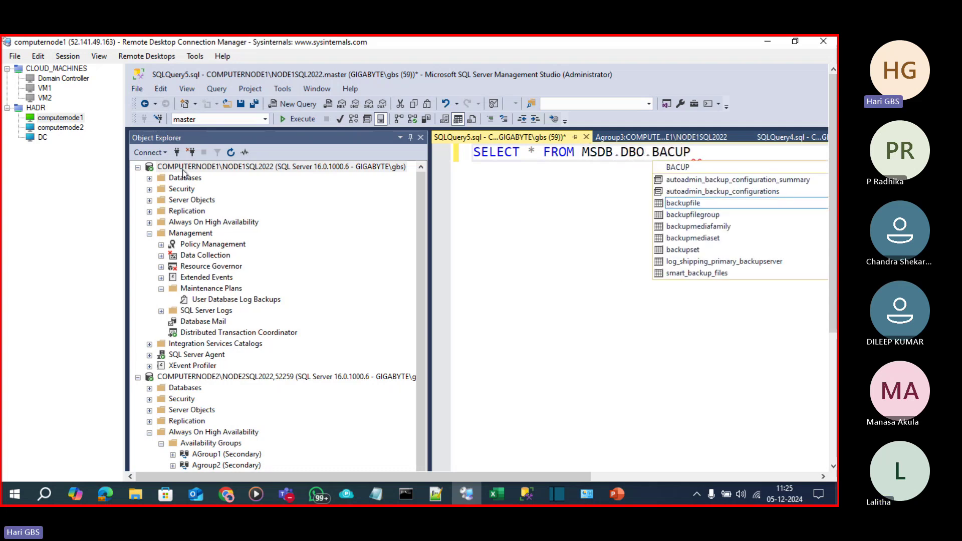
type("SET")
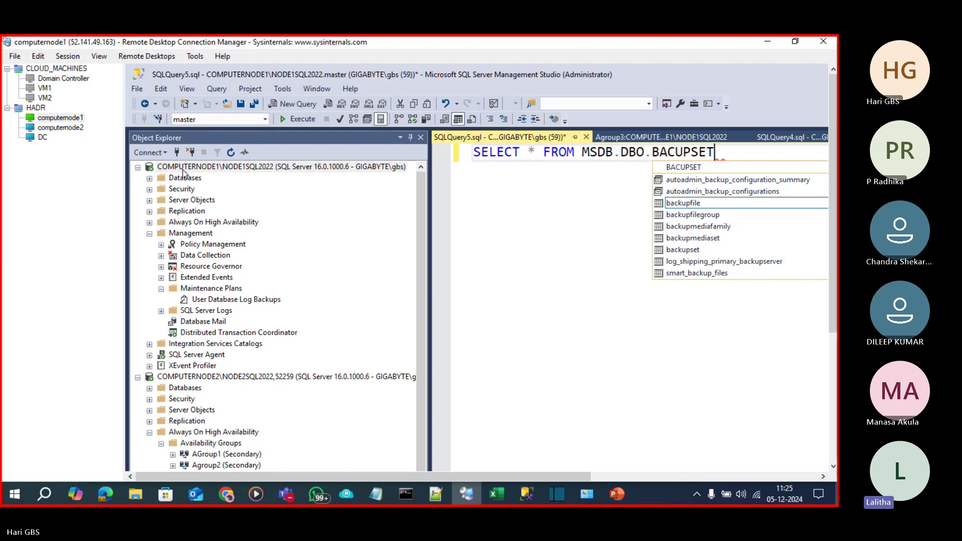
key("BackSpace")
key("BackSpace")
key("BackSpace")
key("BackSpace")
key("BackSpace")
key("BackSpace")
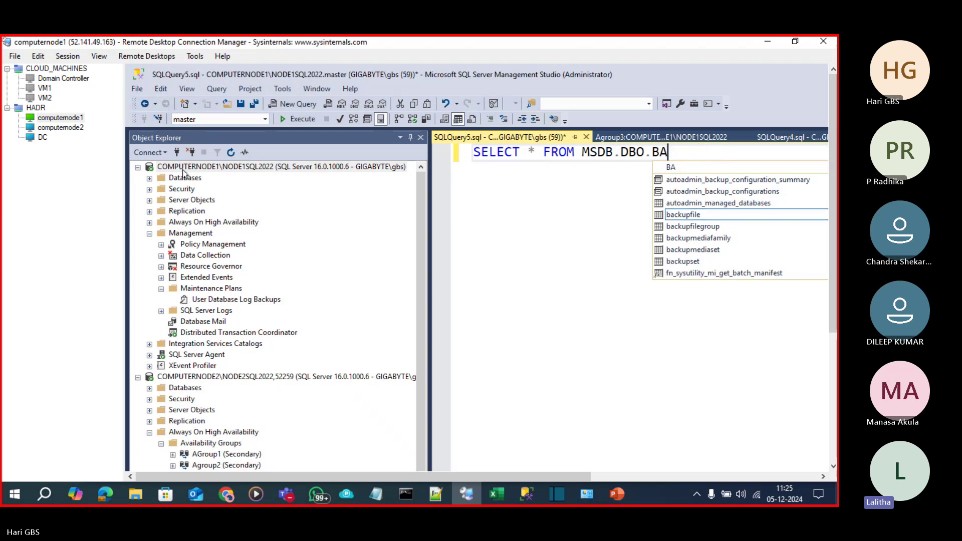
type("CKUPSE")
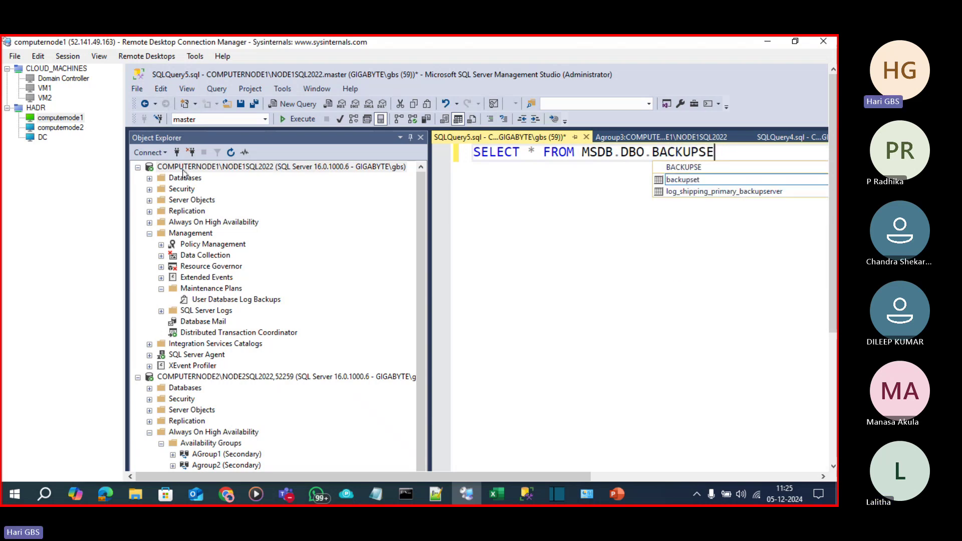
type("T A")
key("Return")
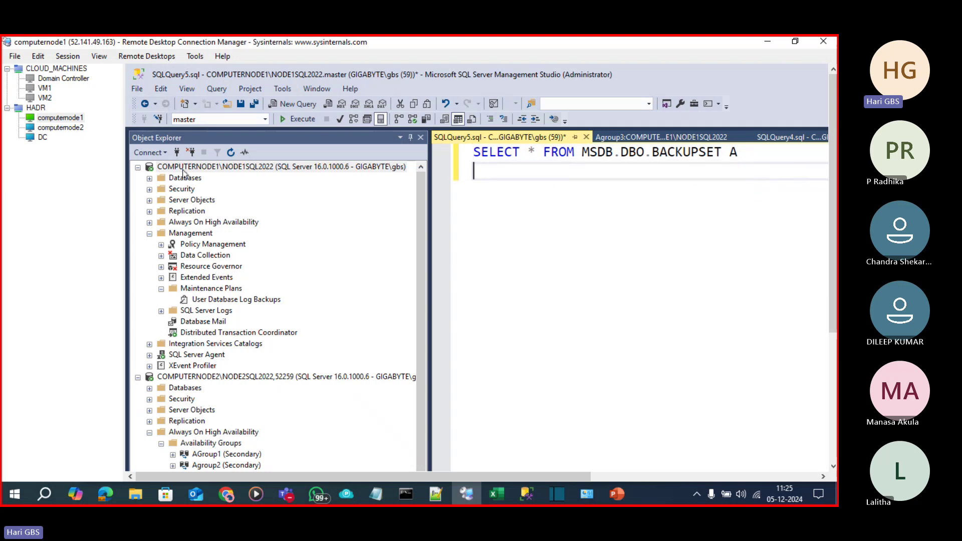
Add a JOIN to MSDB.DBO.backupmediafamily with the alias B to the query.
type("JOIN MSDB.DBO.")
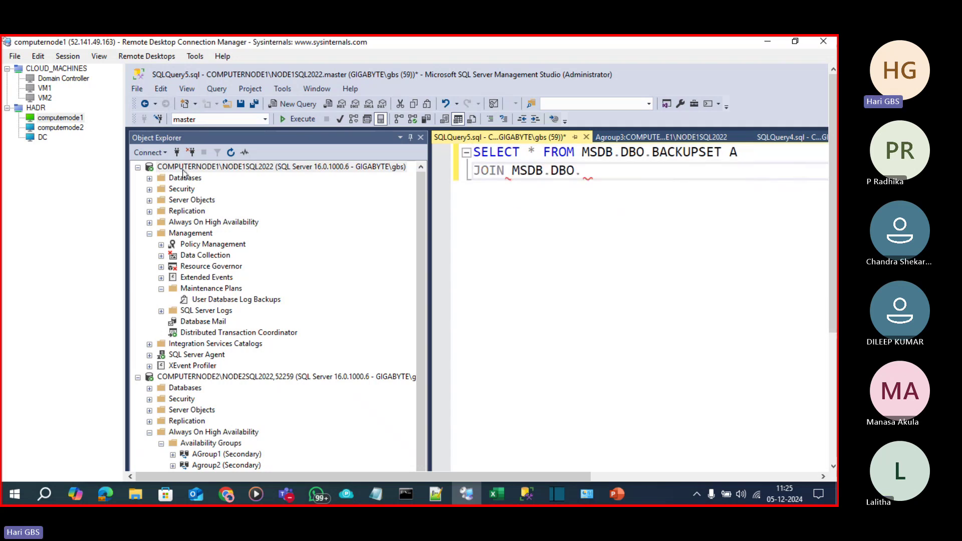
type("MEDI")
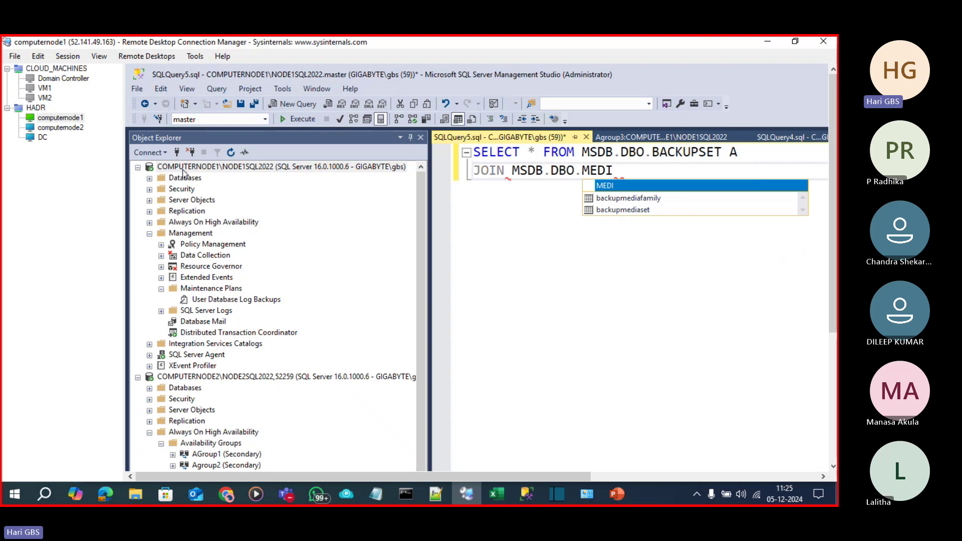
key("Down")
key("Tab")
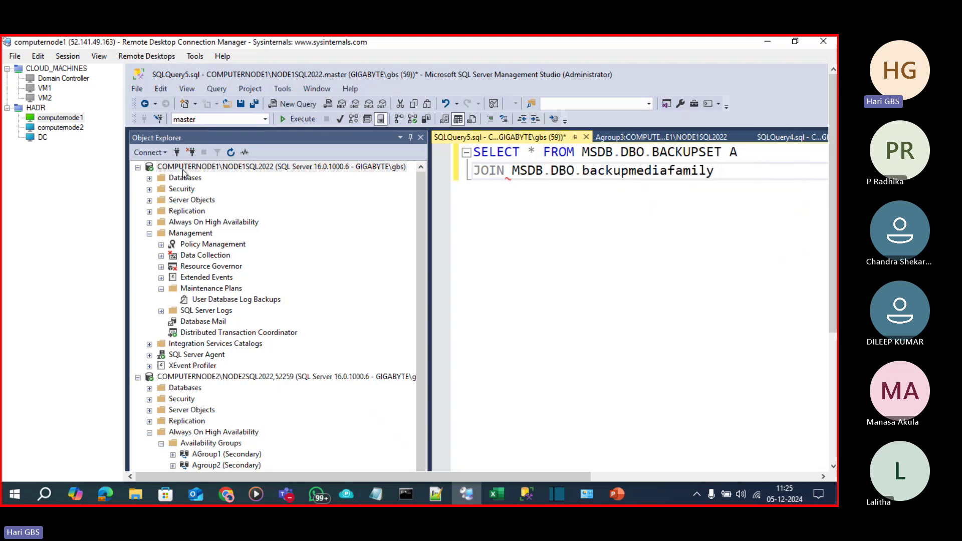
type("B")
key("Return")
Add the join condition ON A.media_set_id=B.media_set_id to the query.
type("ON")
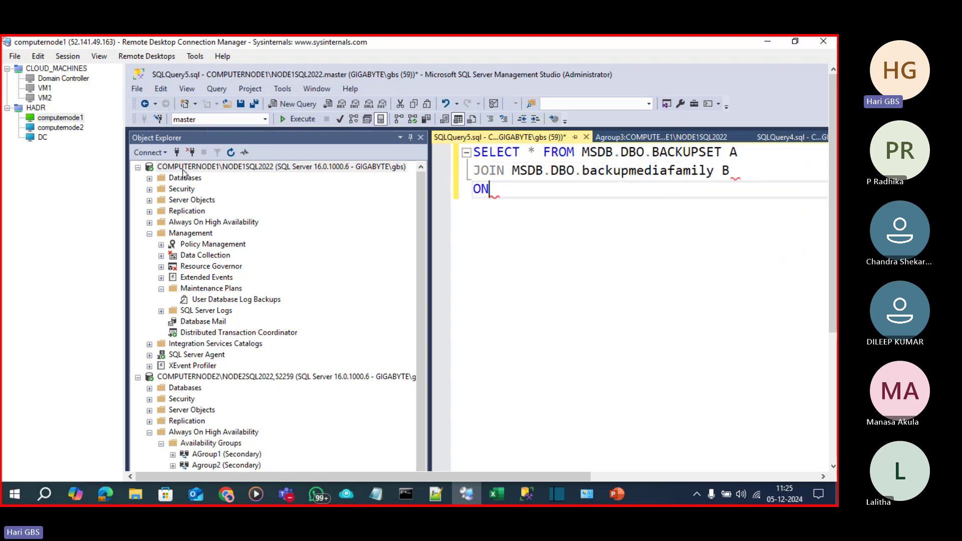
key("Return")
type("A")
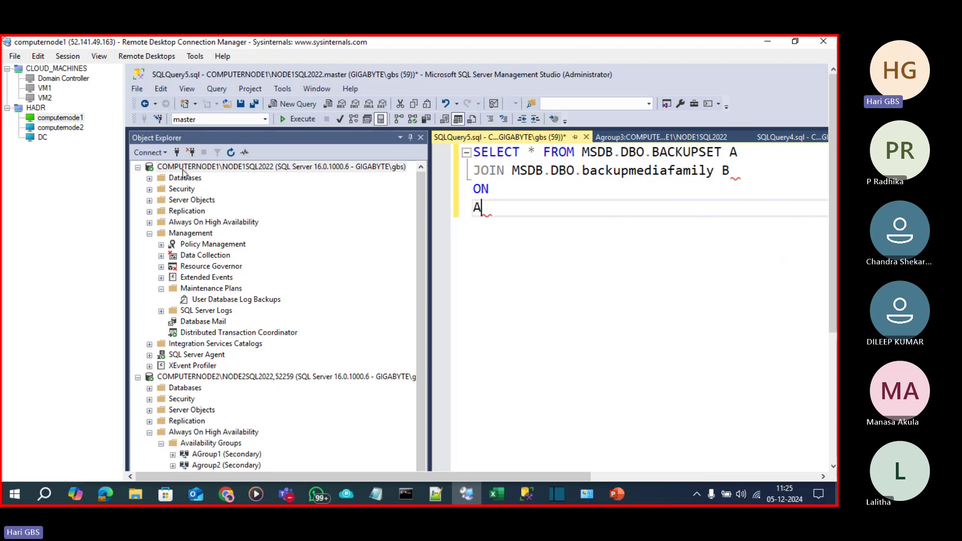
type(".MEDI")
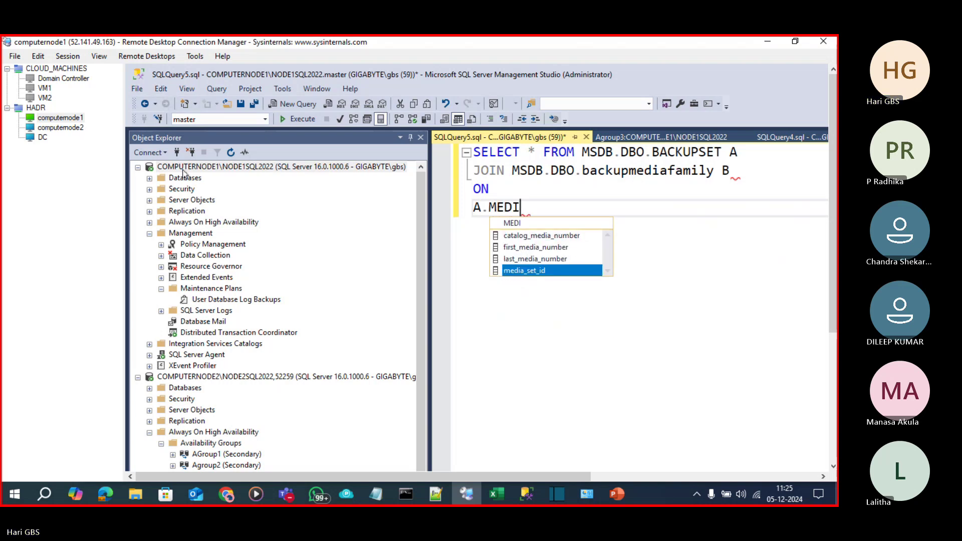
type("=B.MEDI")
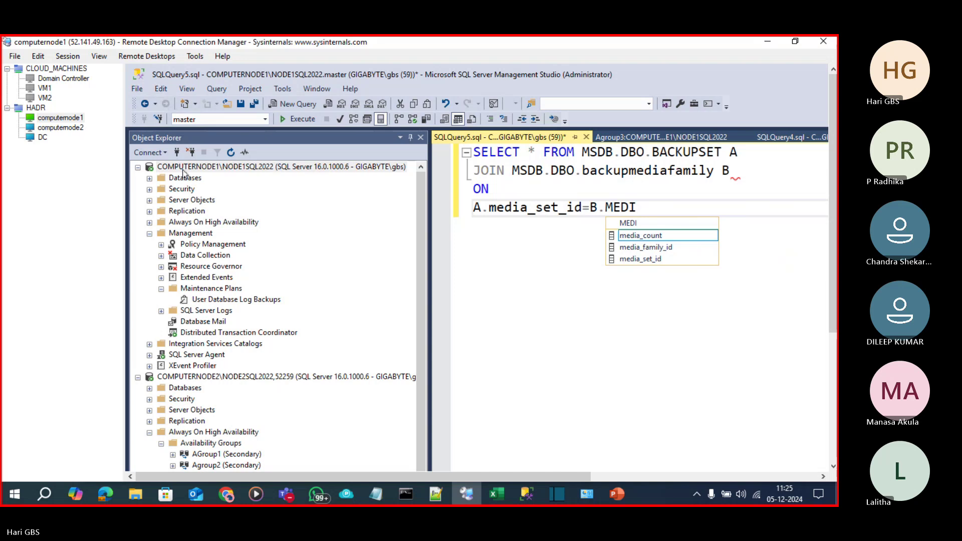
key("Down")
key("Down")
key("Tab")
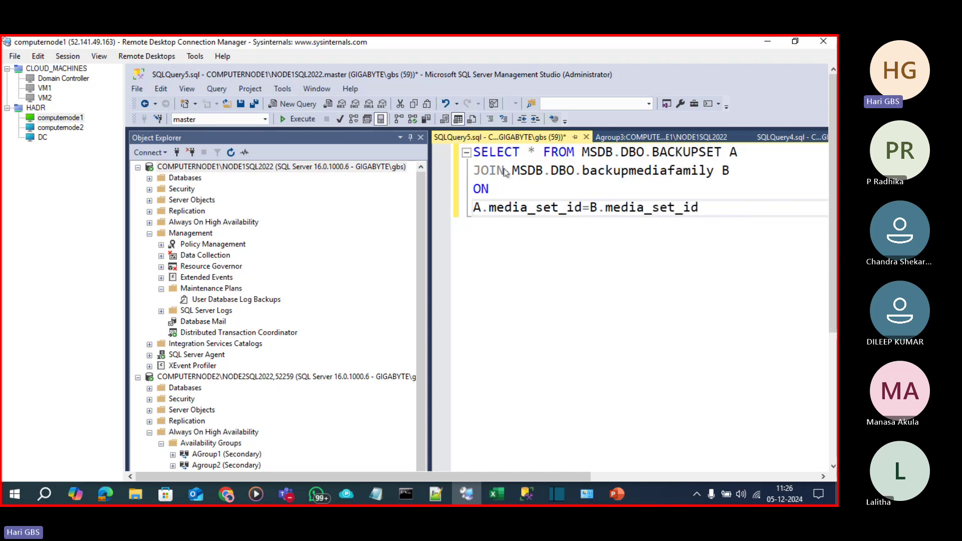
Replace the asterisk in the SELECT list with the database_name column followed by a comma.
double_click(529, 151)
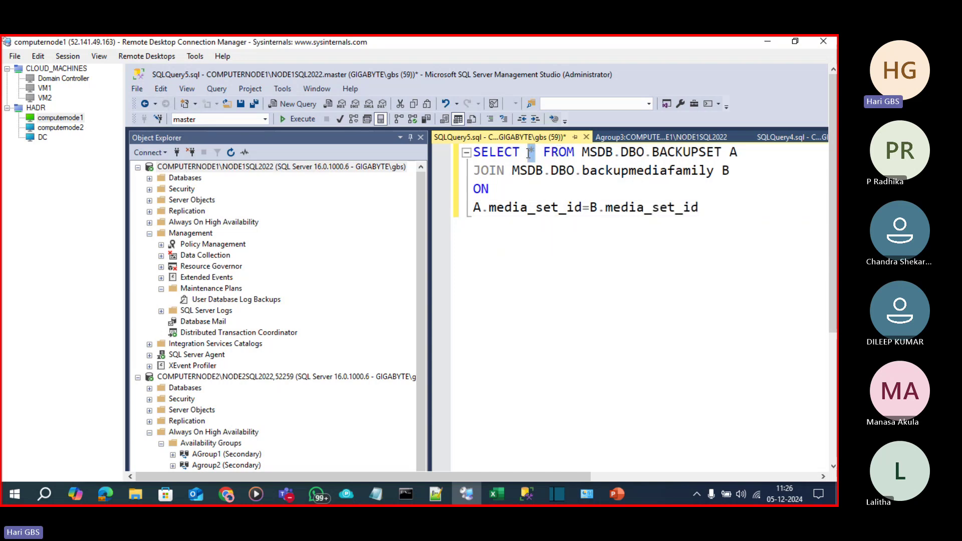
type("DABTA")
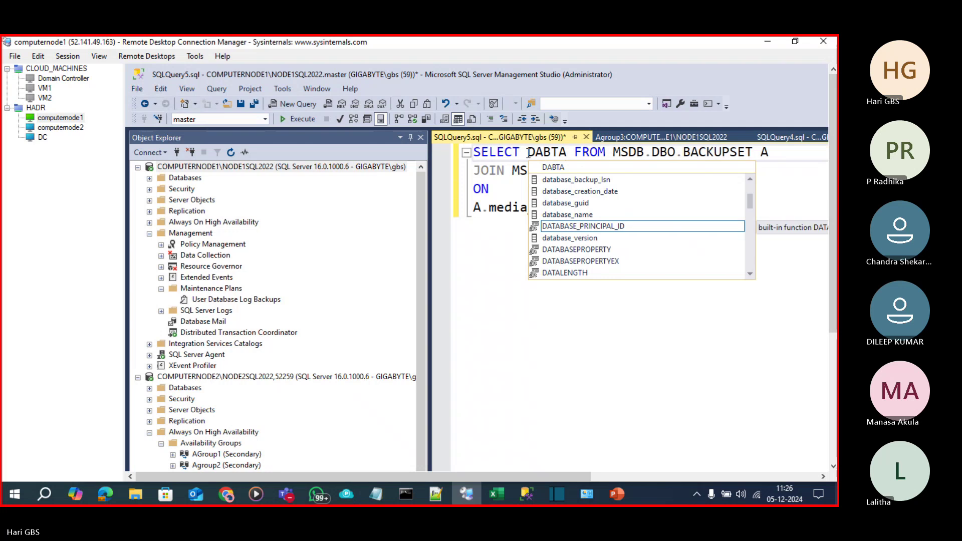
key("Up")
key("Tab")
type(",")
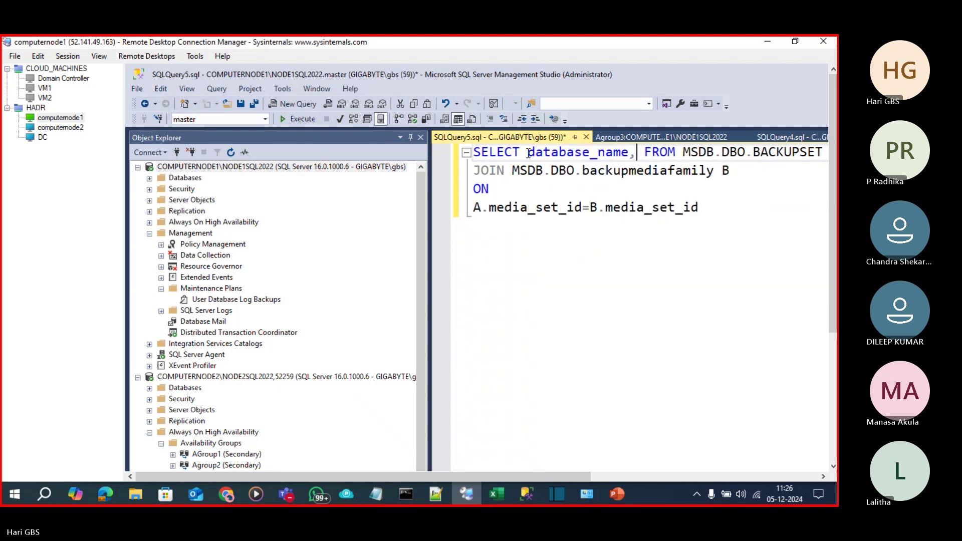
Add the columns physical_device_name and TYPE to the SELECT list after database_name.
type("PSHY")
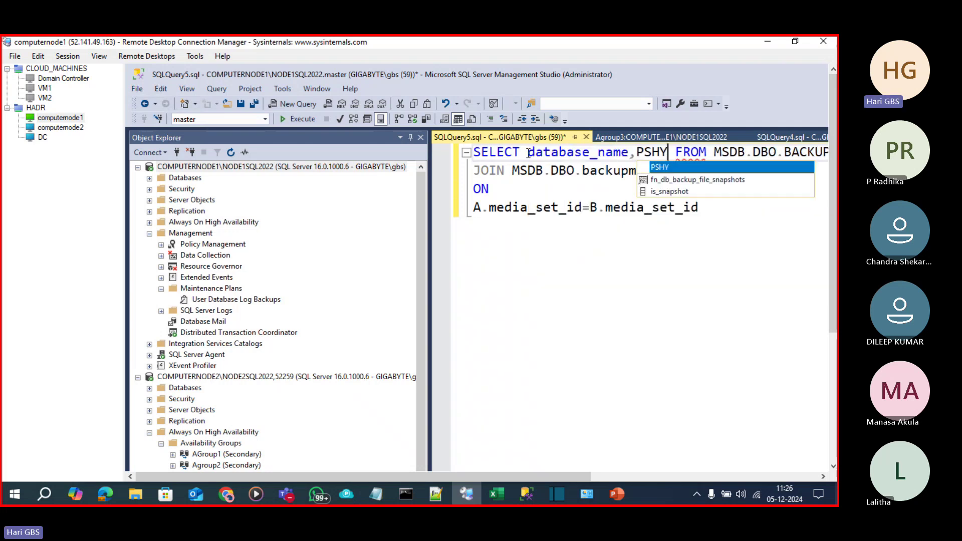
key("BackSpace")
key("BackSpace")
key("BackSpace")
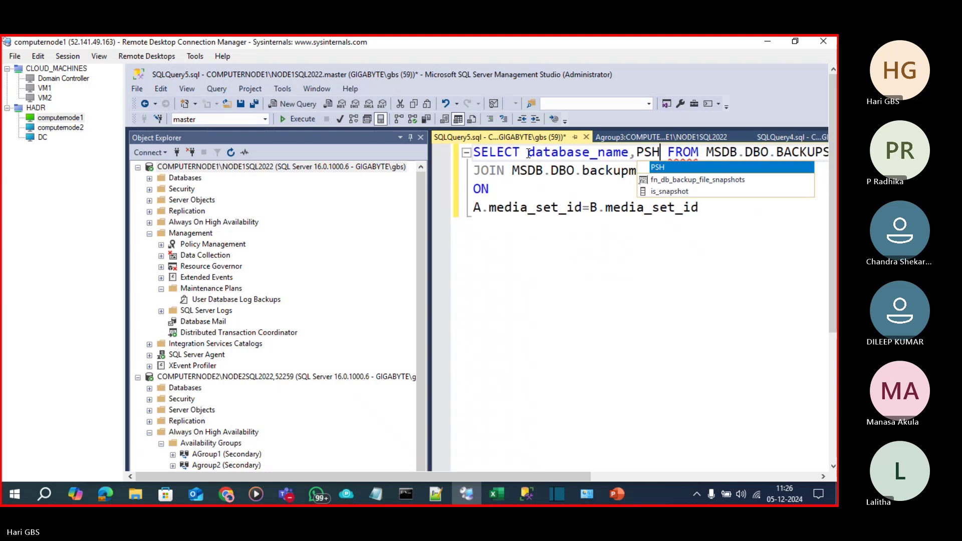
type("HY")
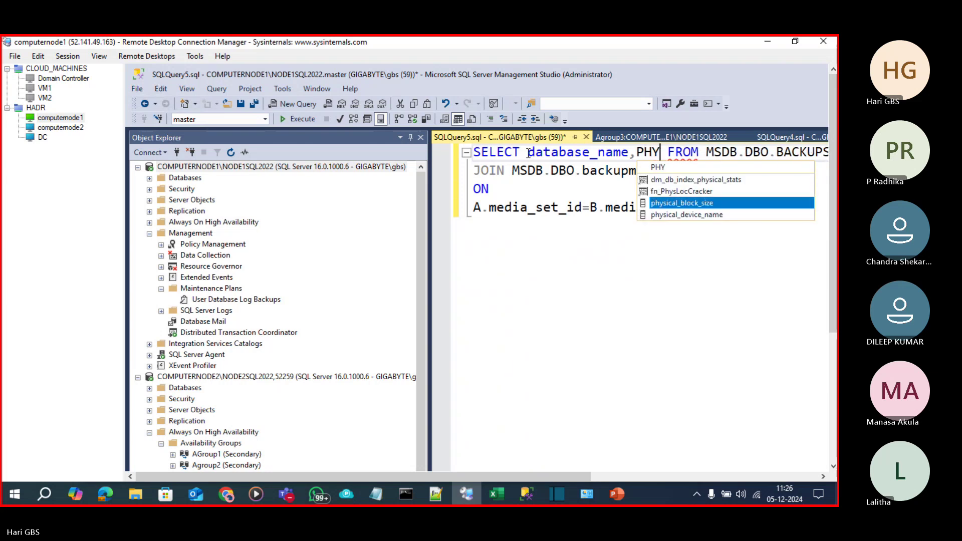
key("Up")
key("Down")
key("Down")
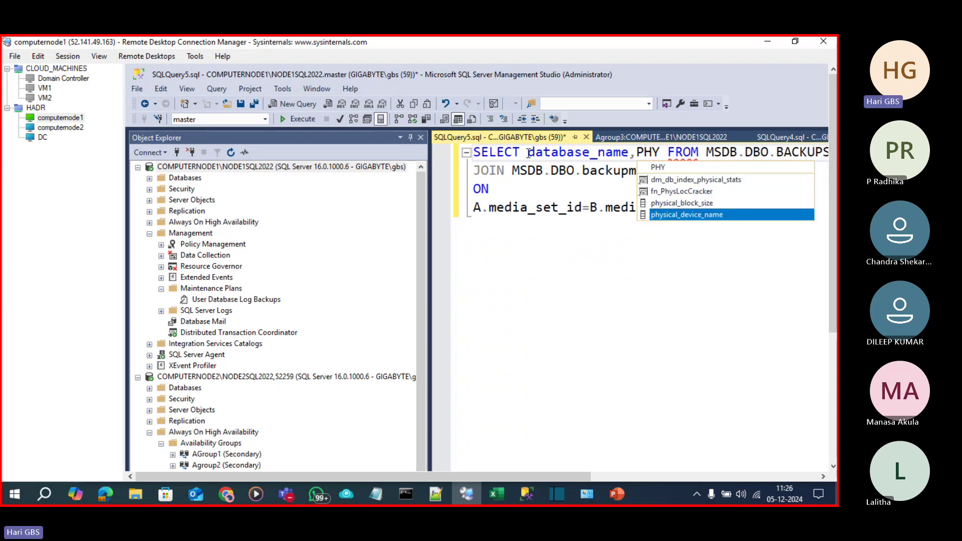
type(",TYPE")
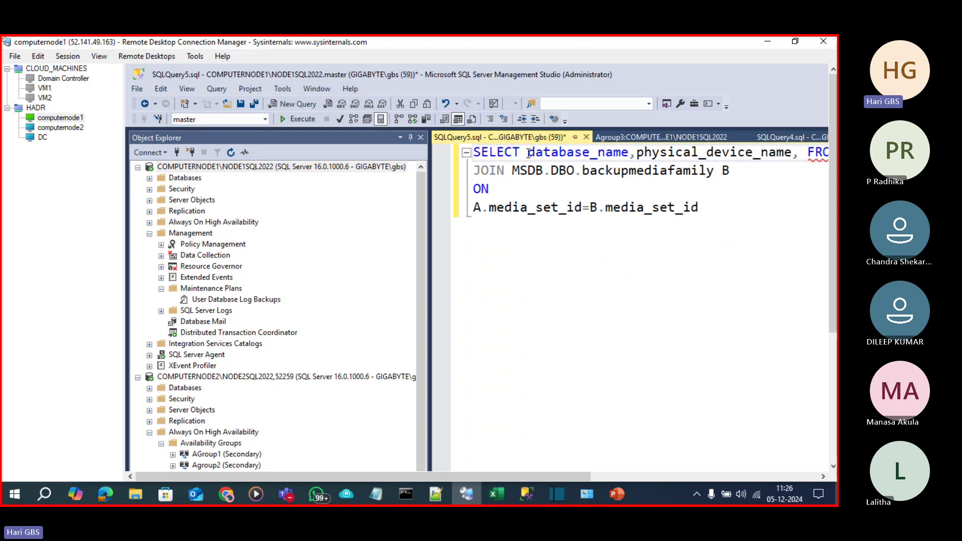
key("Escape")
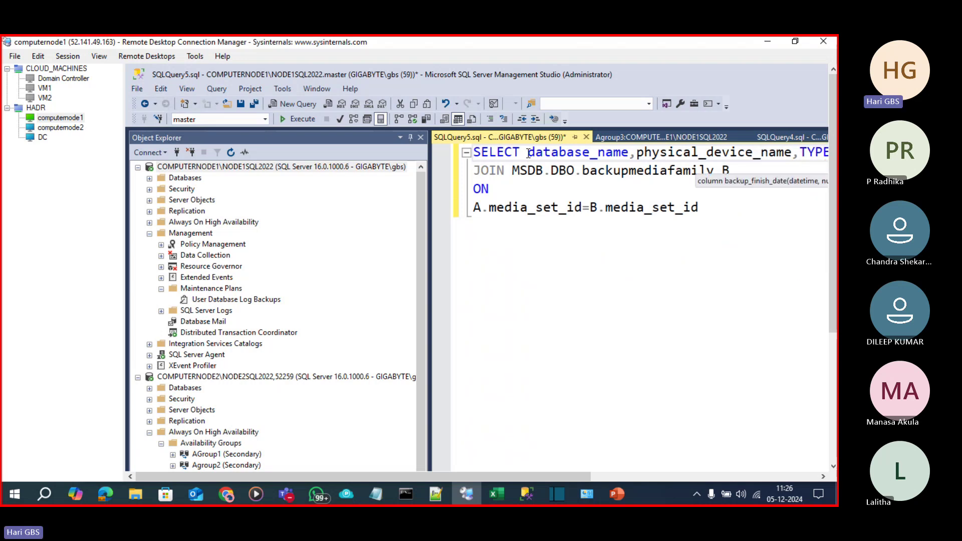
Complete the SELECT list with backup_finish_date and run the query on COMPUTERNODE1.
left_click_drag(573, 478, 684, 463)
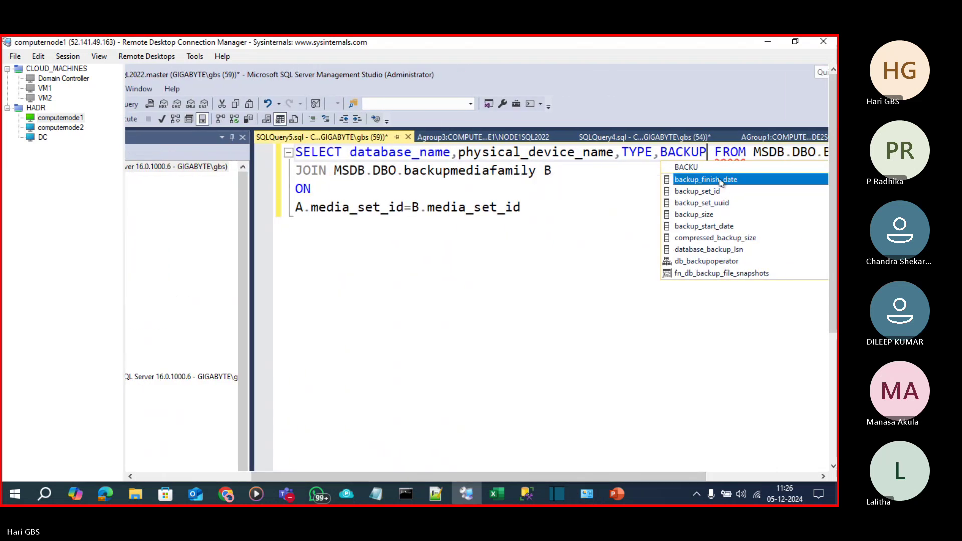
key("Tab")
left_click(662, 276)
key("F5")
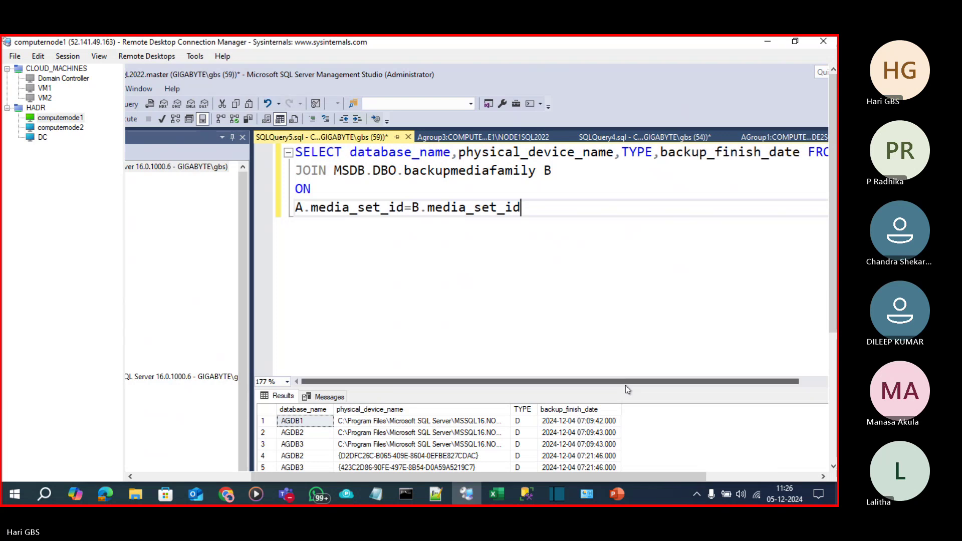
Enlarge the results area and examine the databases and finish dates of the most recent backups on COMPUTERNODE1.
left_click_drag(599, 389, 598, 229)
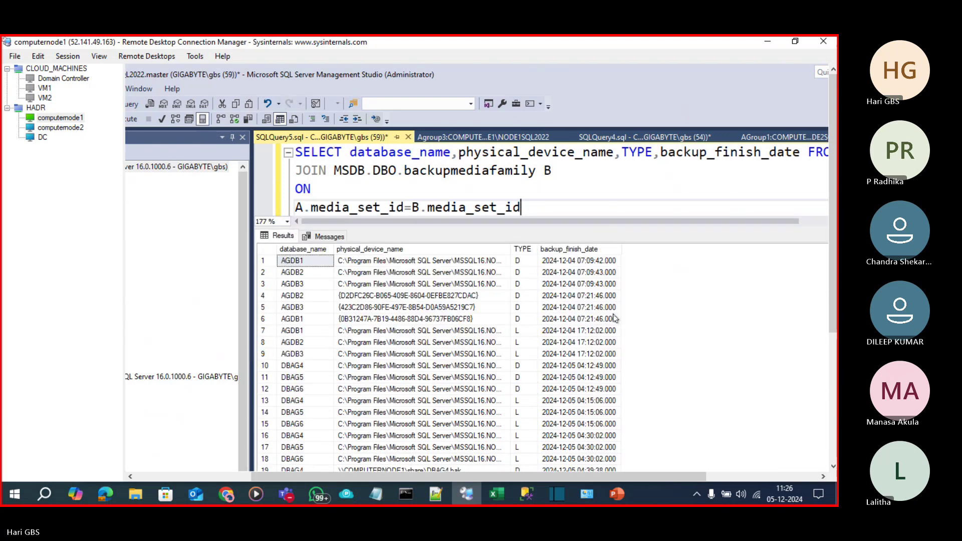
left_click_drag(834, 302, 834, 434)
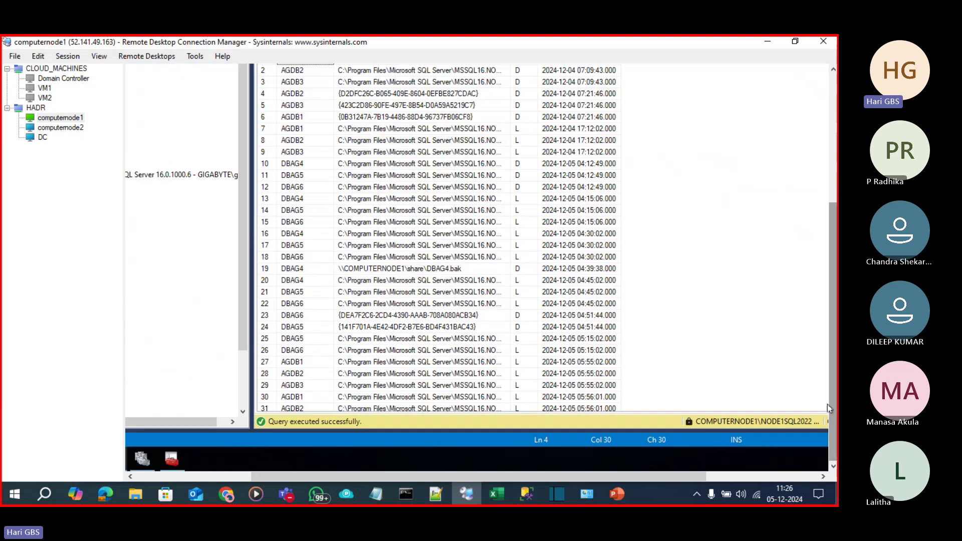
left_click(550, 375)
scroll(691, 326, "down", 1)
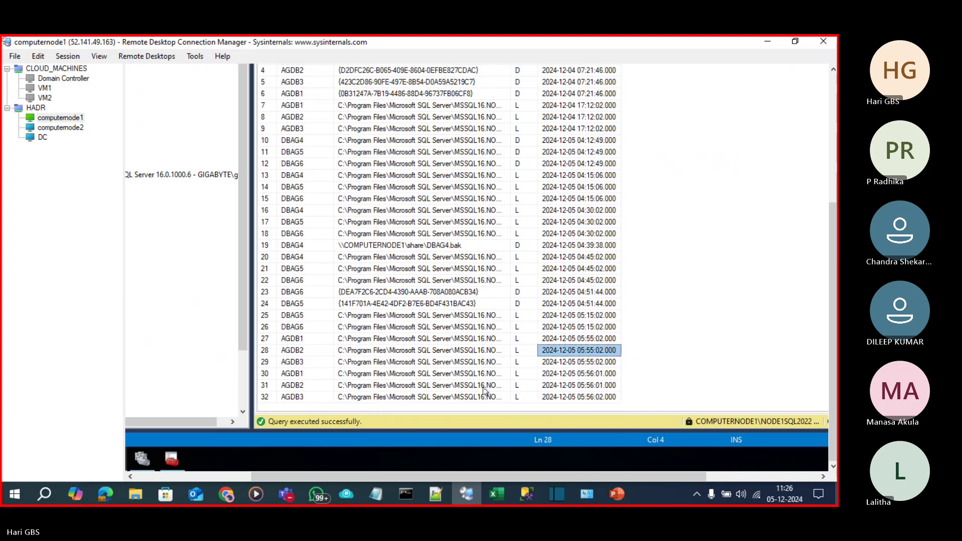
left_click(294, 399)
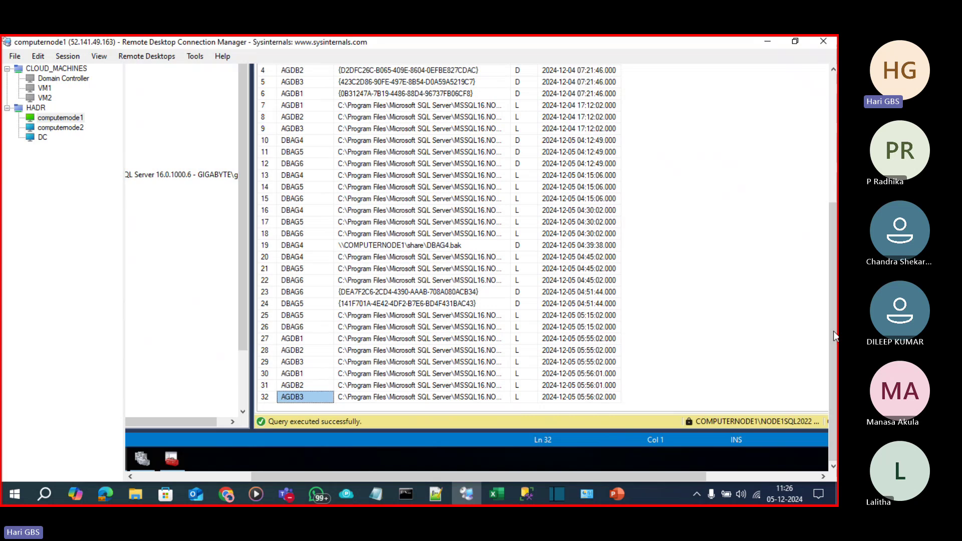
scroll(835, 336, "up", 3)
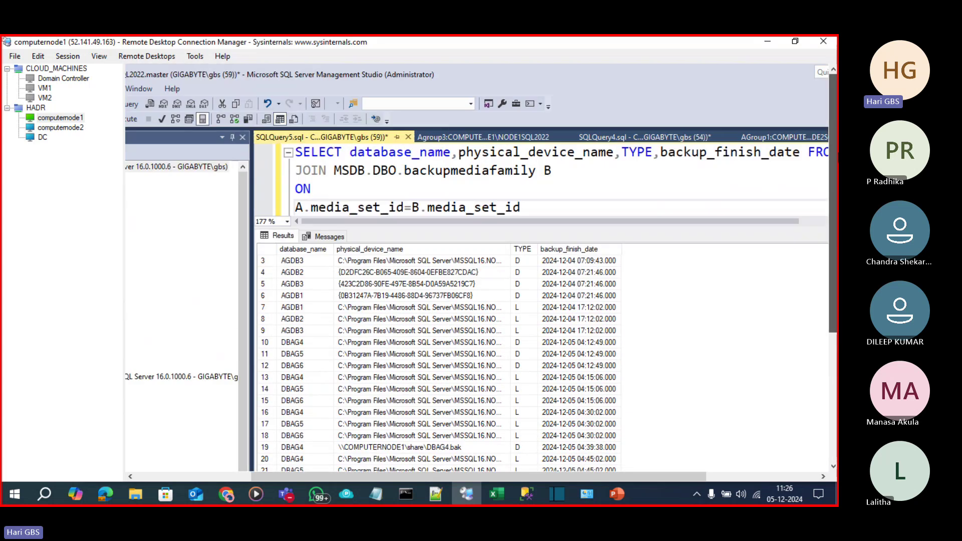
List the databases of COMPUTERNODE1 and select DBAG4.
left_click(233, 473)
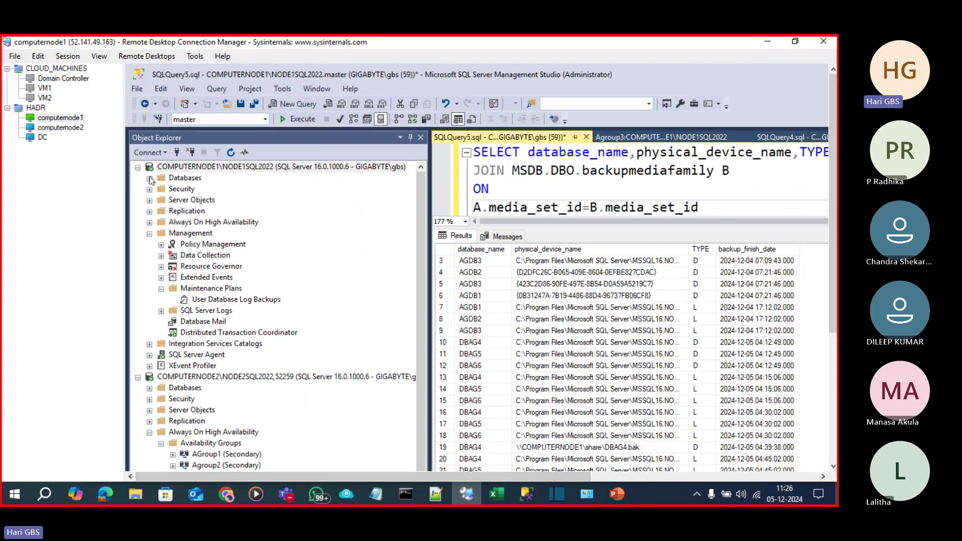
left_click(150, 179)
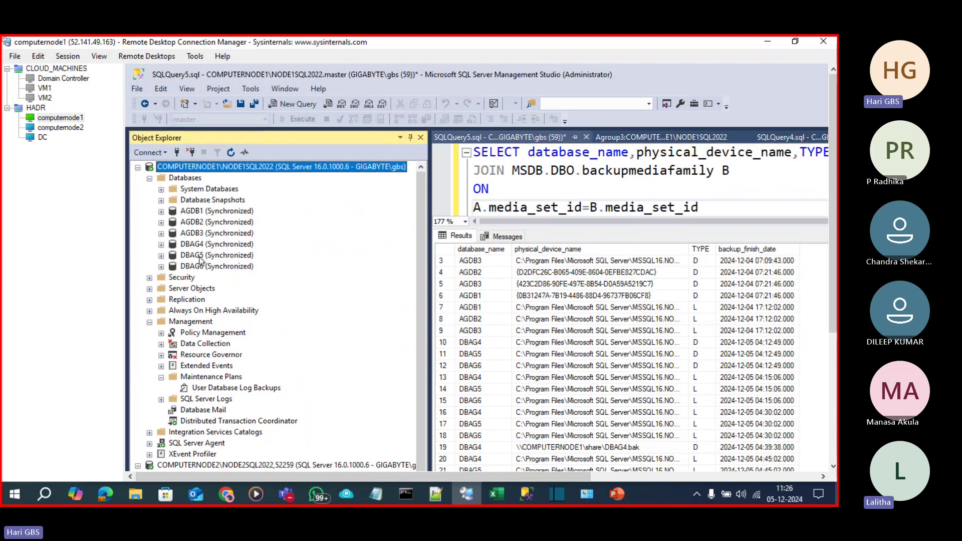
left_click(200, 245)
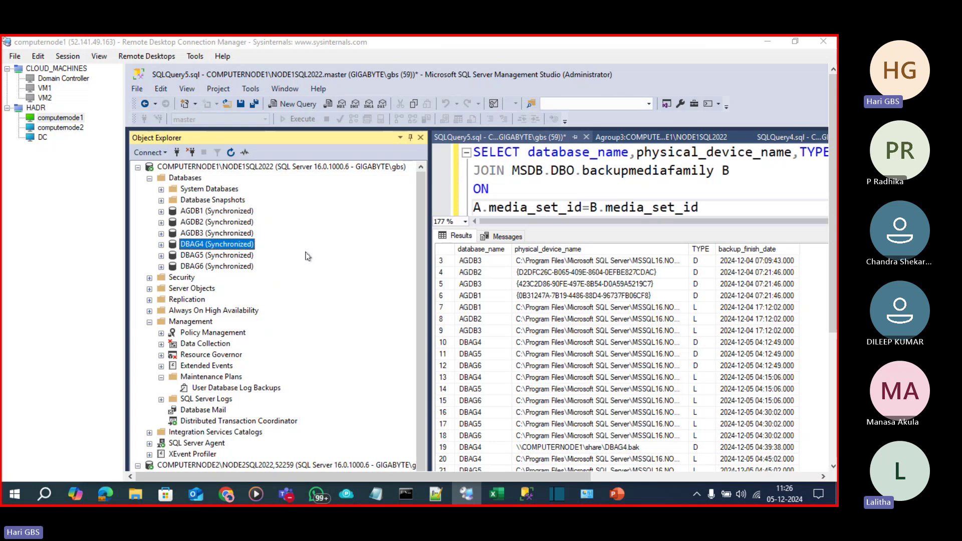
Switch the Windows display projection to Second screen only and return to the query.
key("super+p")
left_click(696, 286)
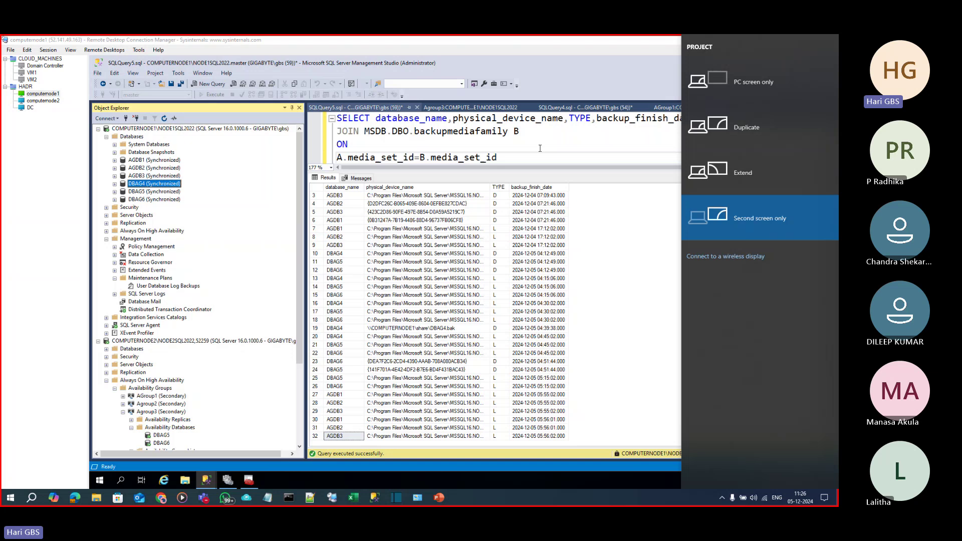
left_click(539, 148)
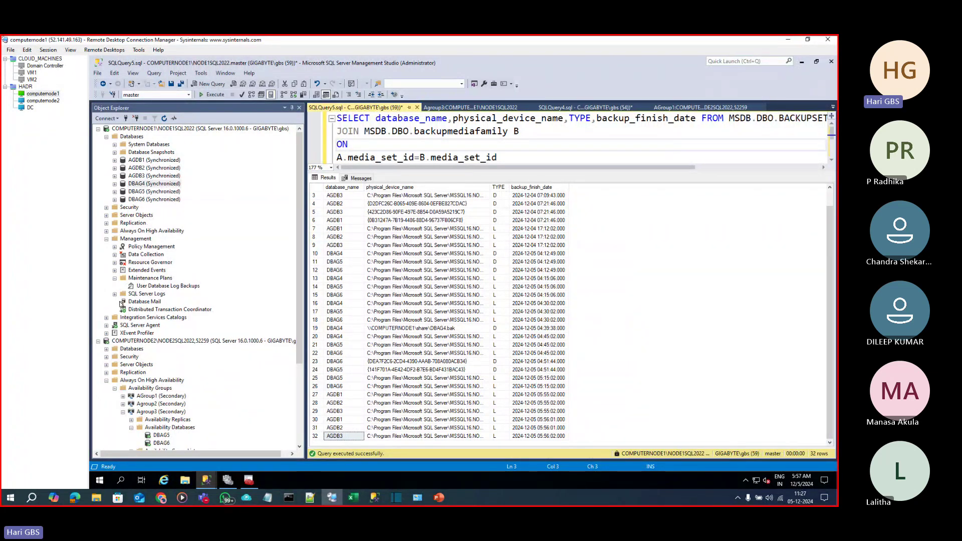
Examine the availability replicas of Agroup3 on COMPUTERNODE1 and compare the primary replica with the backup history results.
left_click(106, 231)
left_click(115, 239)
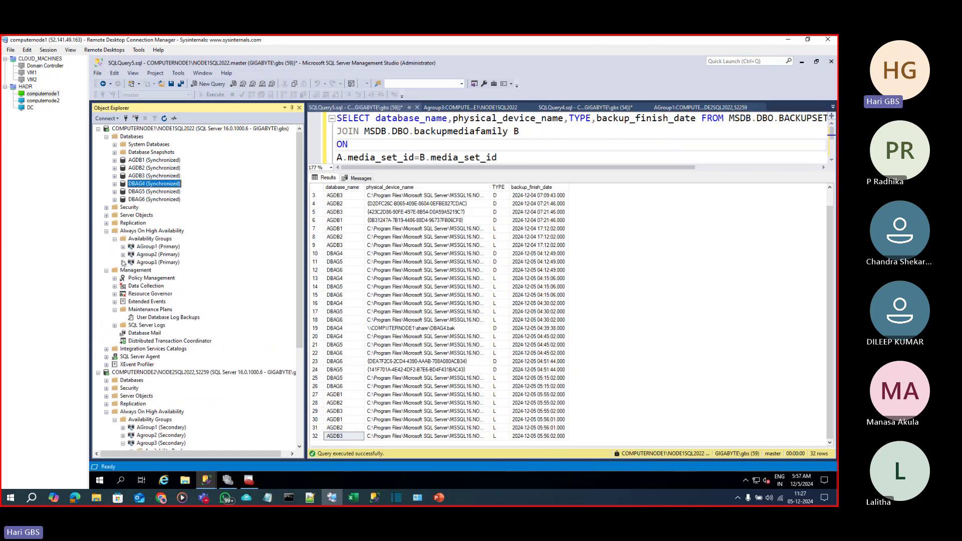
left_click(123, 262)
left_click(132, 270)
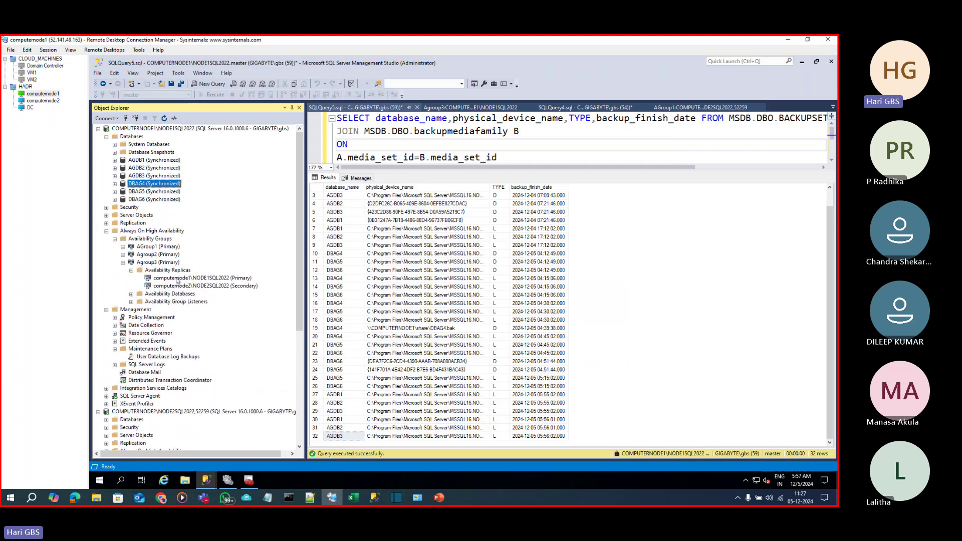
left_click(181, 279)
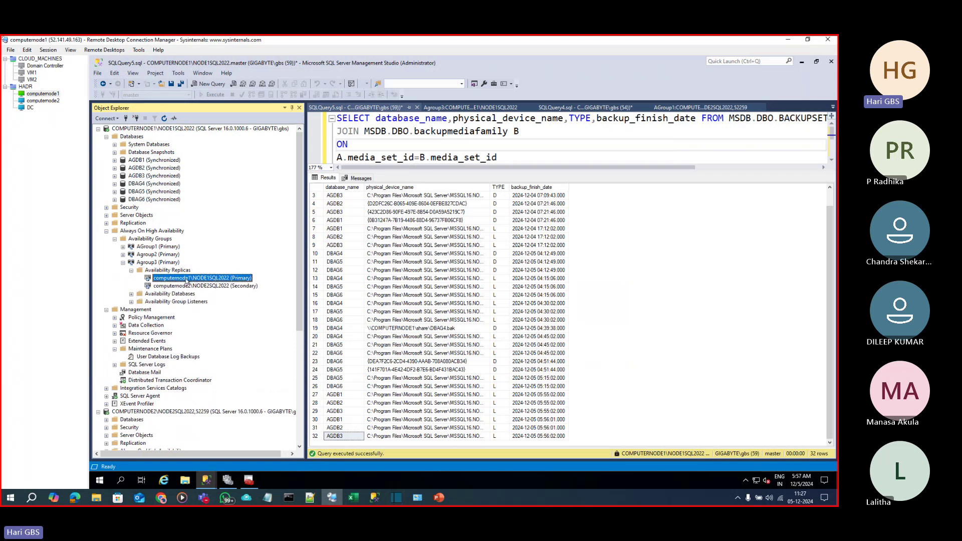
left_click(433, 254)
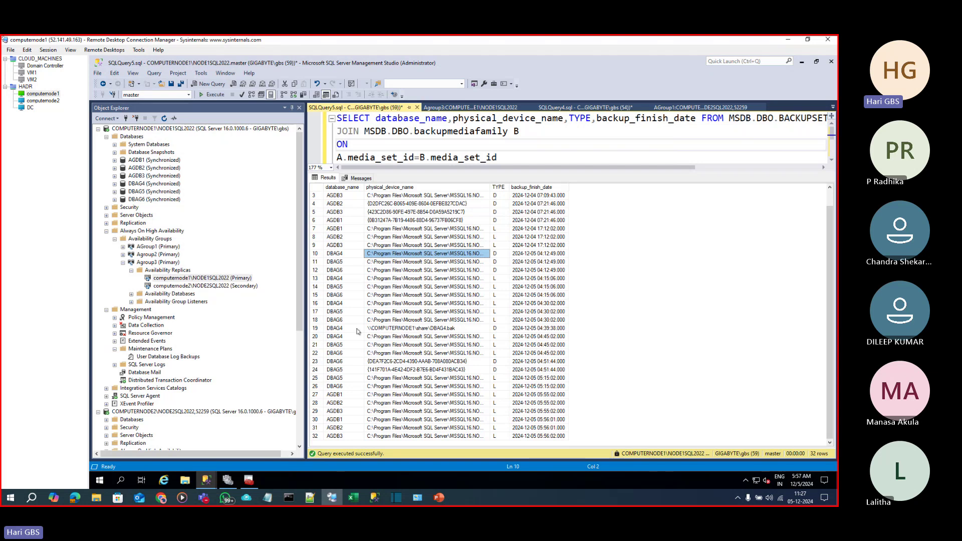
Copy the whole backup history query into a new query on the COMPUTERNODE2 server and run it.
left_click(457, 149)
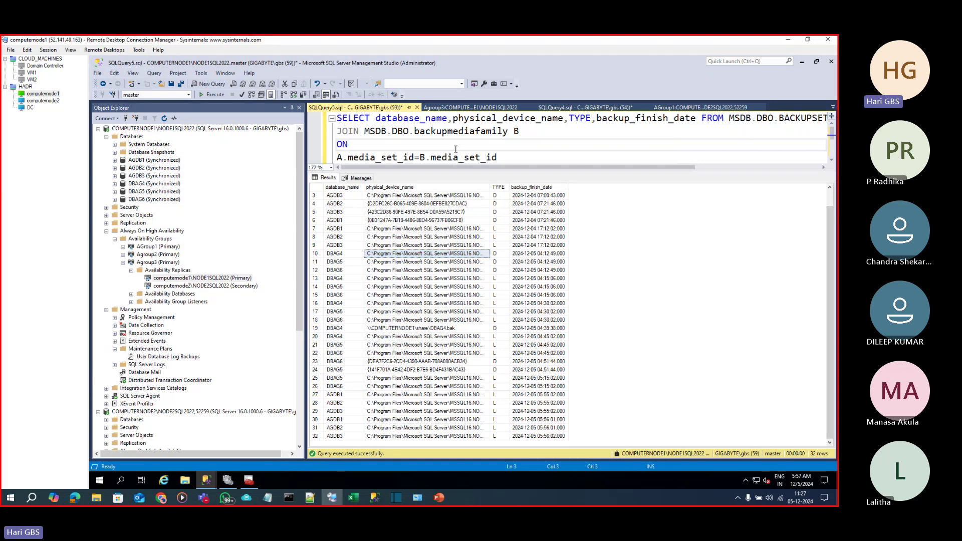
key("ctrl+a")
key("ctrl+c")
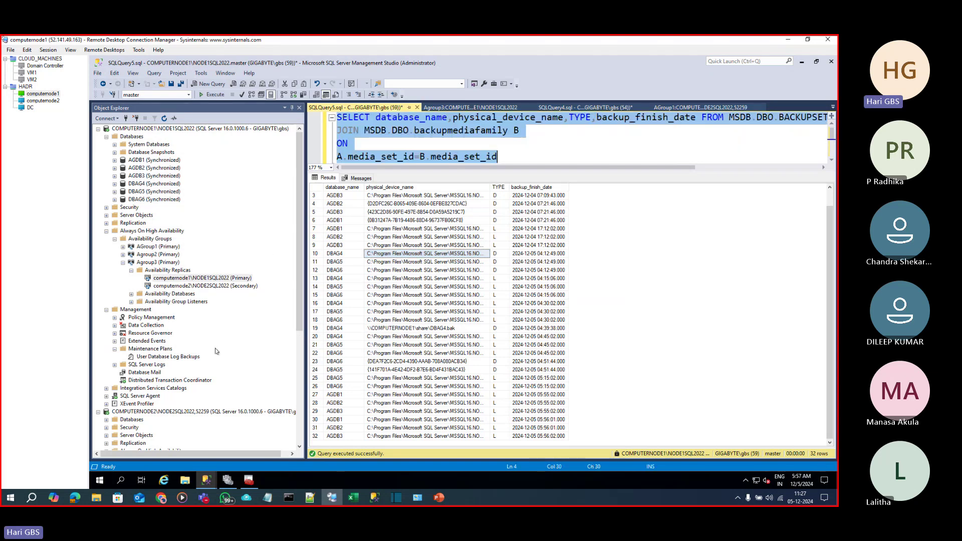
scroll(212, 389, "down", 6)
left_click(154, 272)
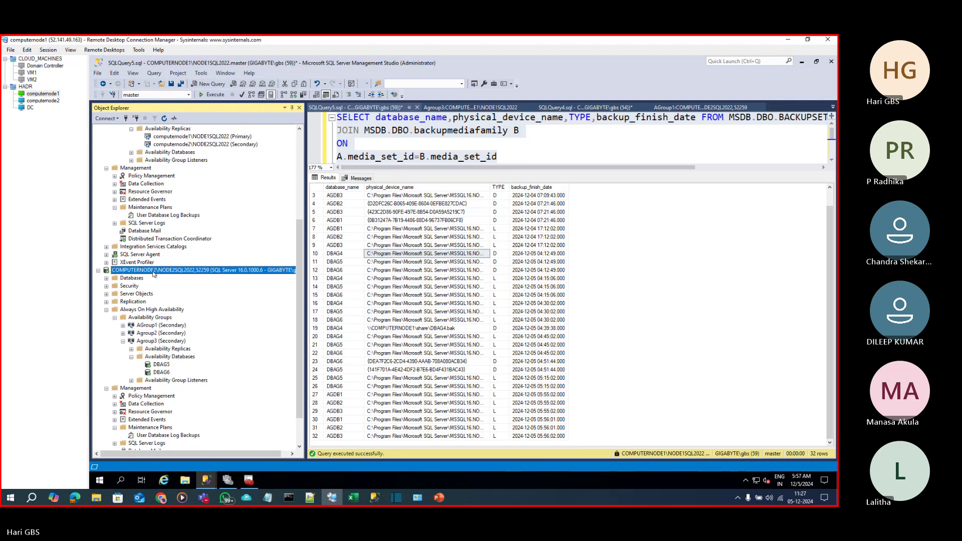
key("ctrl+n")
key("ctrl+v")
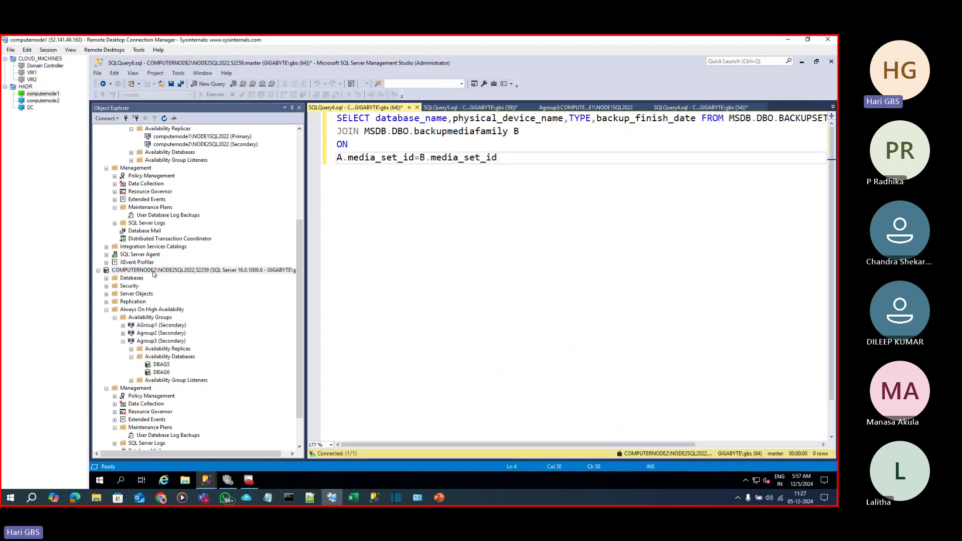
key("F5")
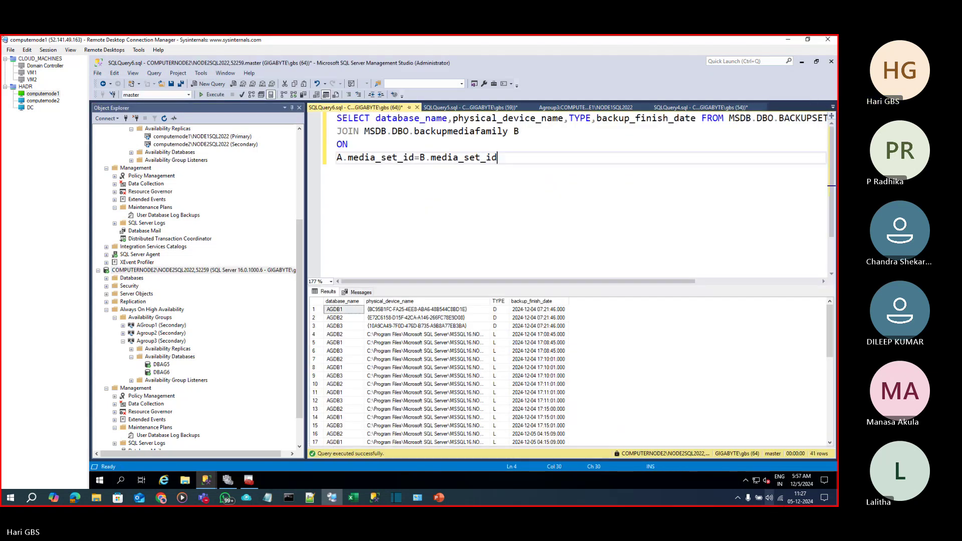
Enlarge the results area and examine the latest DBAG5 and DBAG6 log backups on COMPUTERNODE2, relating them to Agroup3's secondary role.
left_click_drag(829, 344, 826, 444)
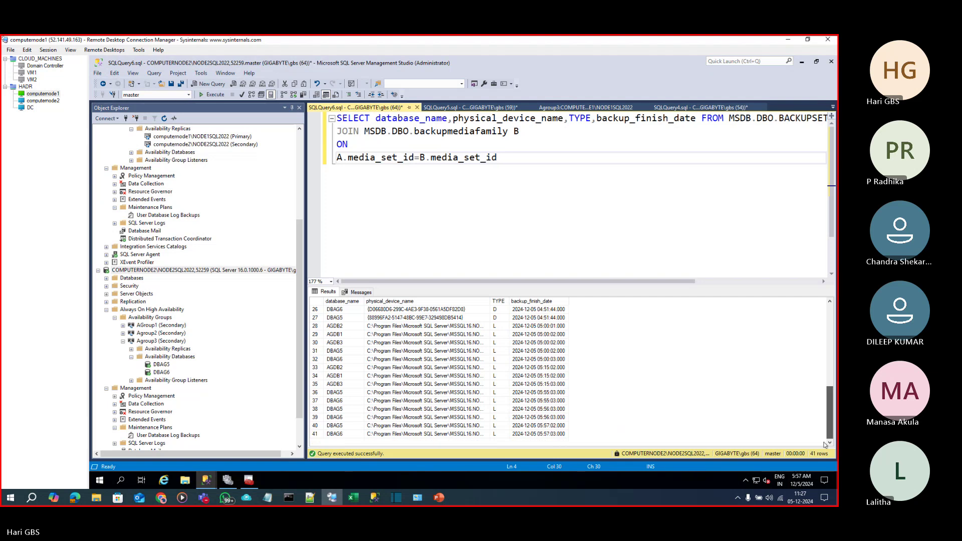
left_click_drag(707, 286, 694, 161)
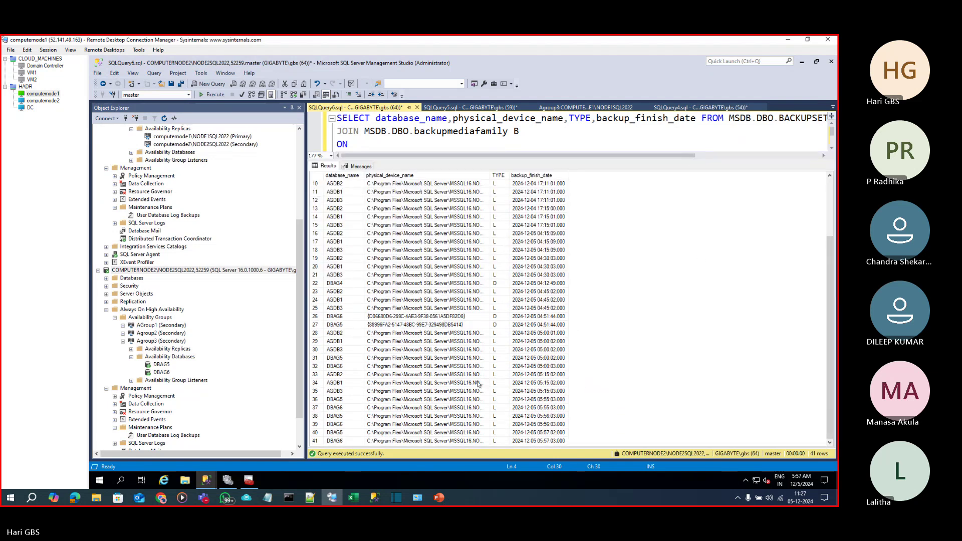
left_click(340, 434)
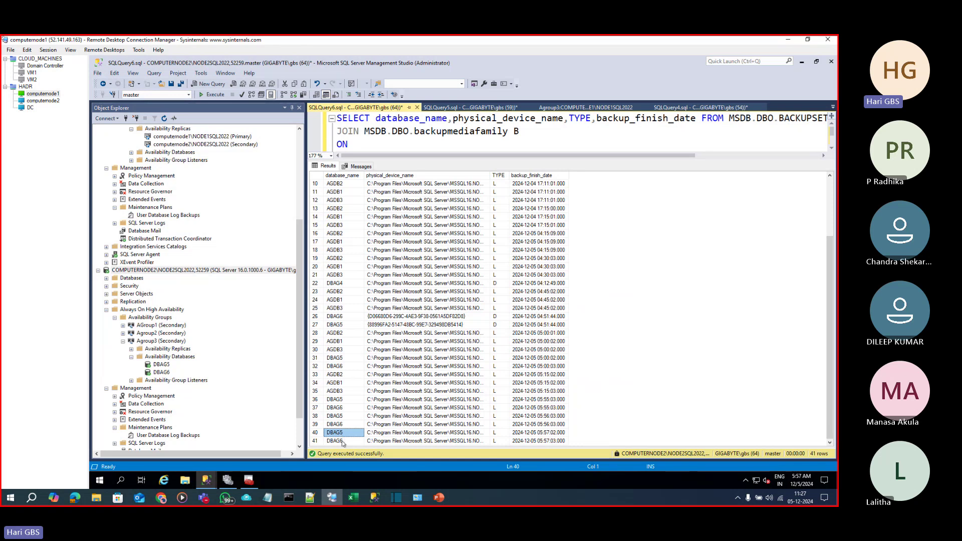
left_click(343, 442)
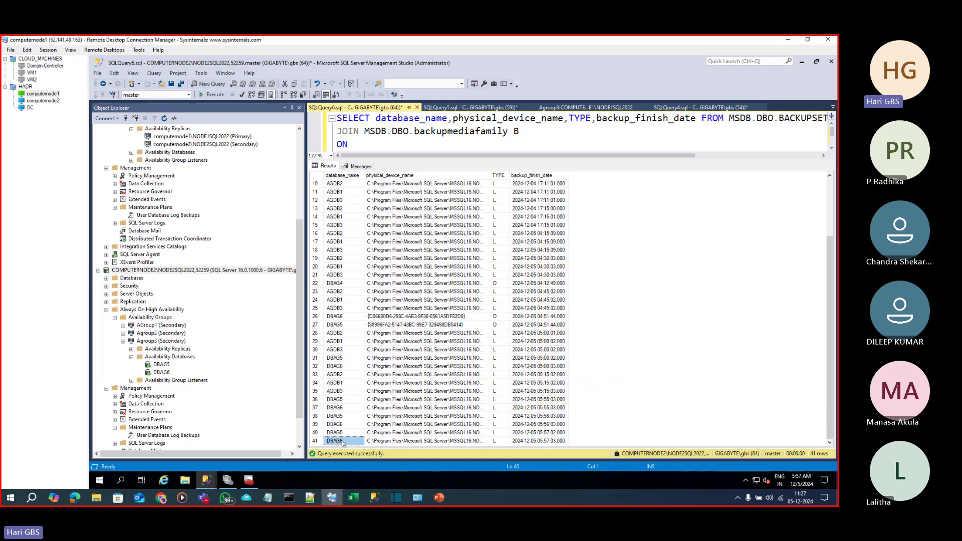
left_click(535, 442)
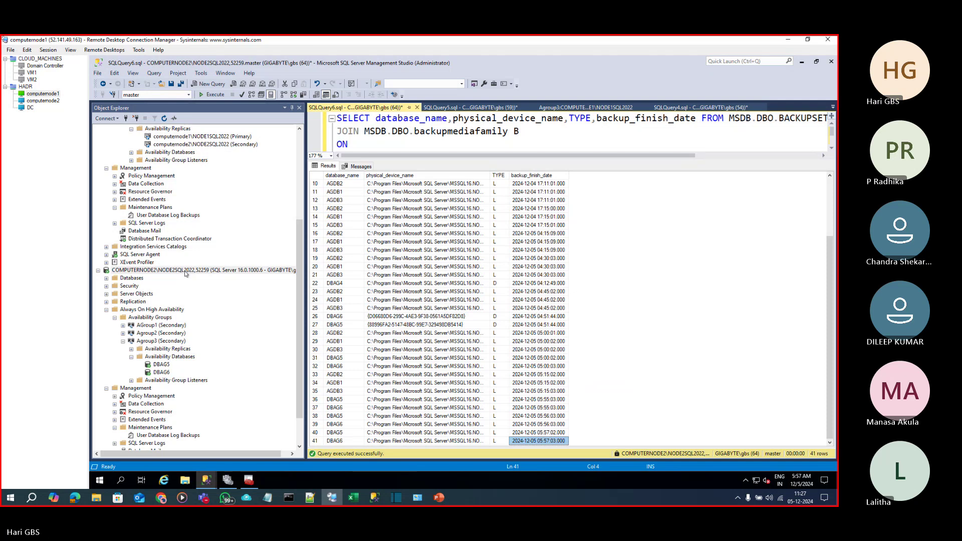
left_click(159, 341)
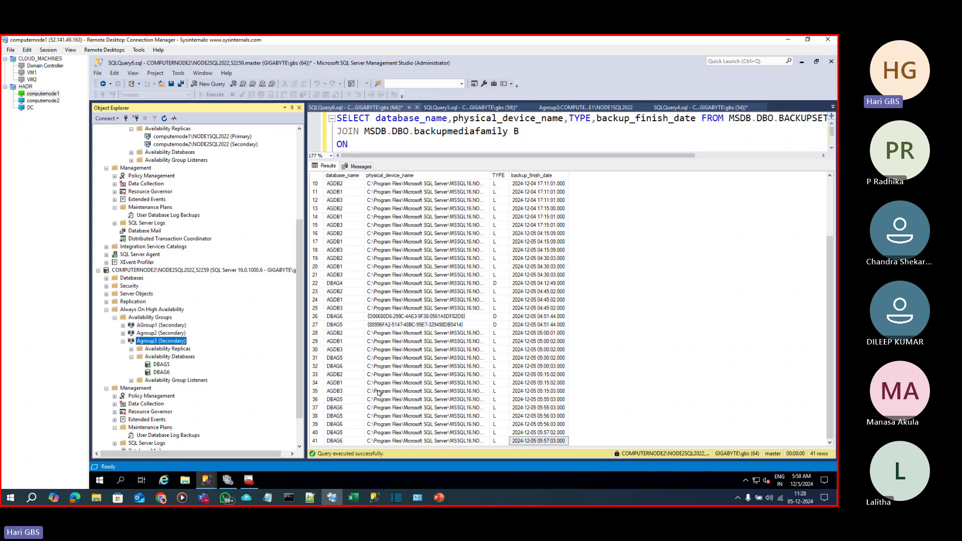
Rerun the backup history query on COMPUTERNODE2 and check the newest DBAG5 and DBAG6 entries with their finish times.
left_click(507, 131)
key("F5")
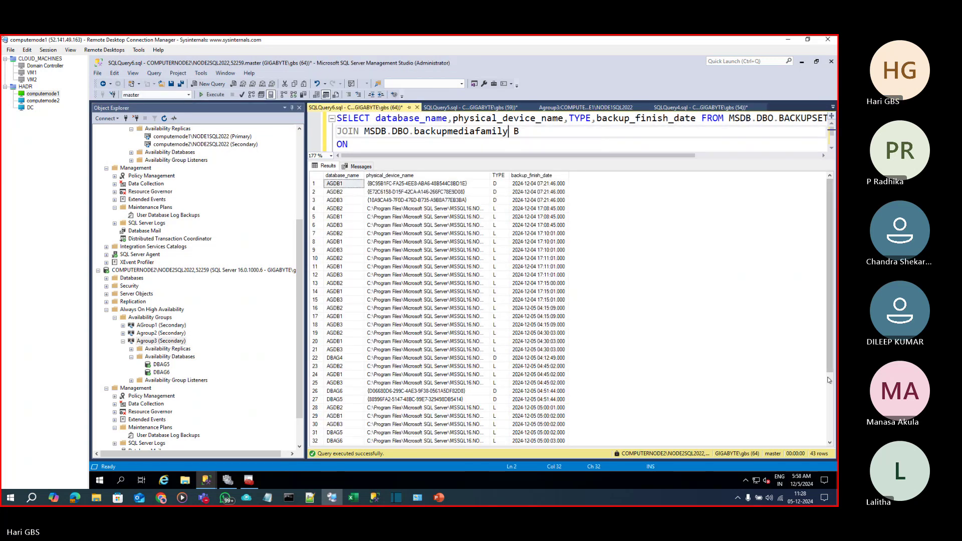
scroll(590, 189, "down", 4)
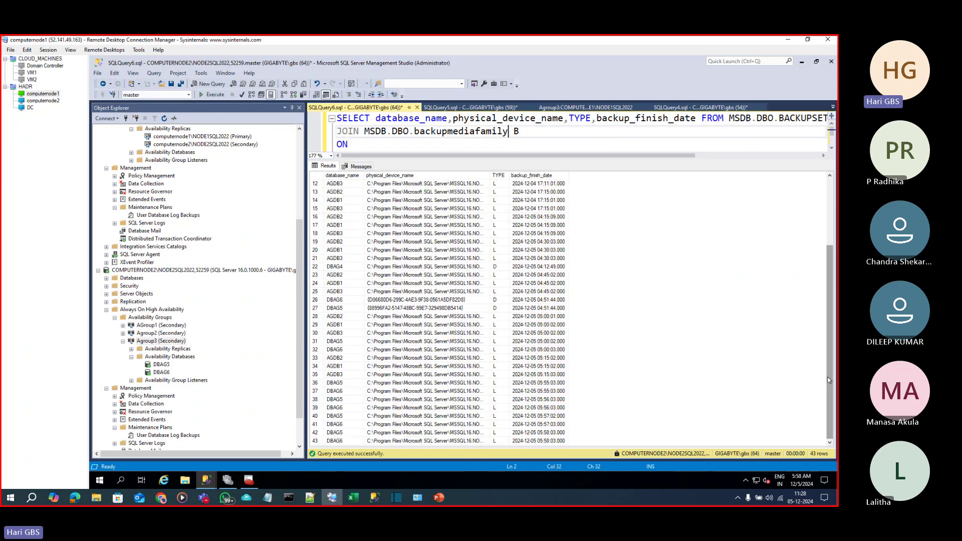
left_click(539, 434)
left_click(540, 441)
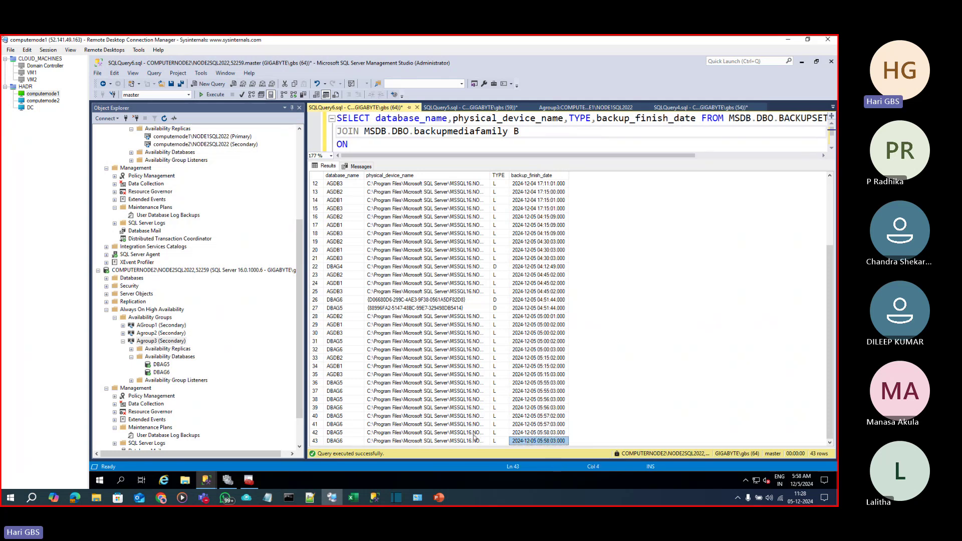
left_click(354, 434)
left_click(353, 443)
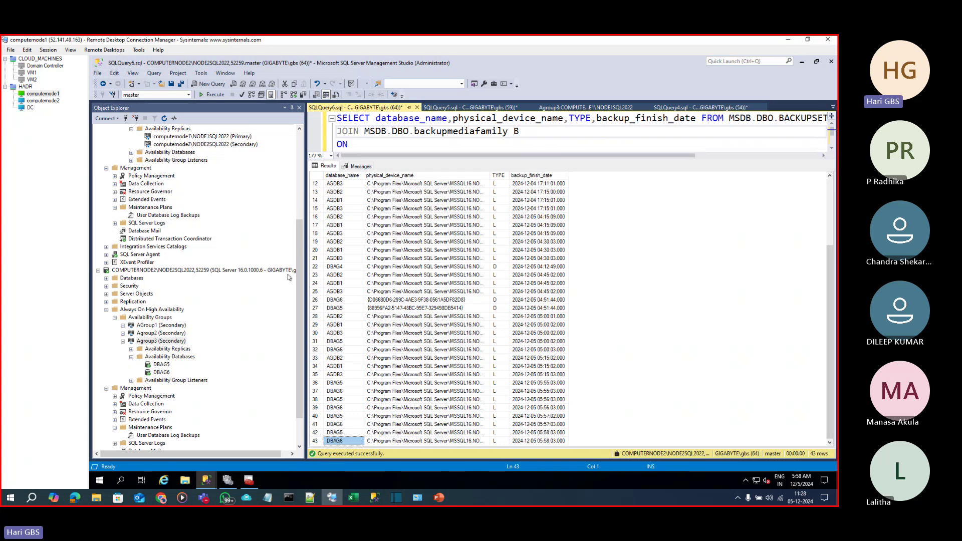
Set the backup preference of Agroup3 on COMPUTERNODE1 to Primary and apply the availability group properties.
left_click_drag(299, 269, 300, 181)
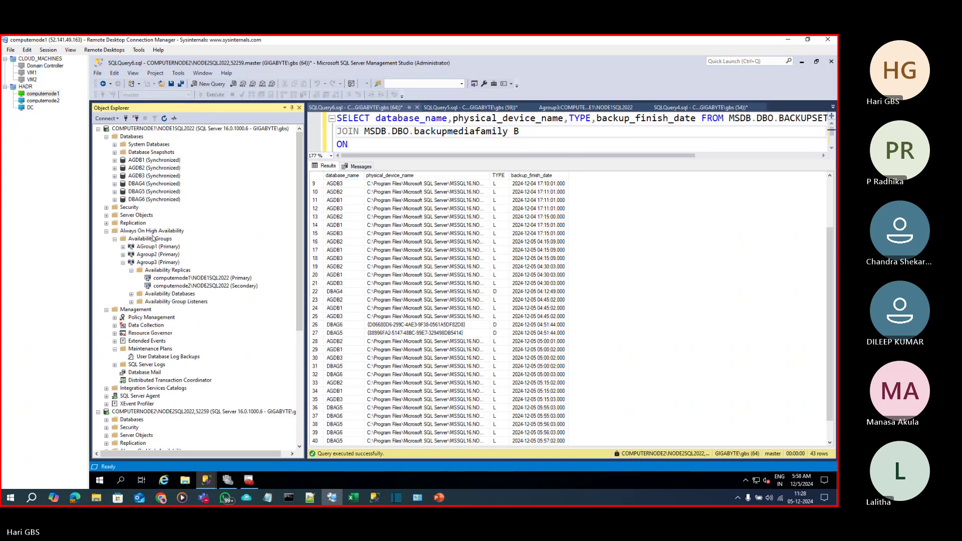
left_click(153, 263)
right_click(152, 263)
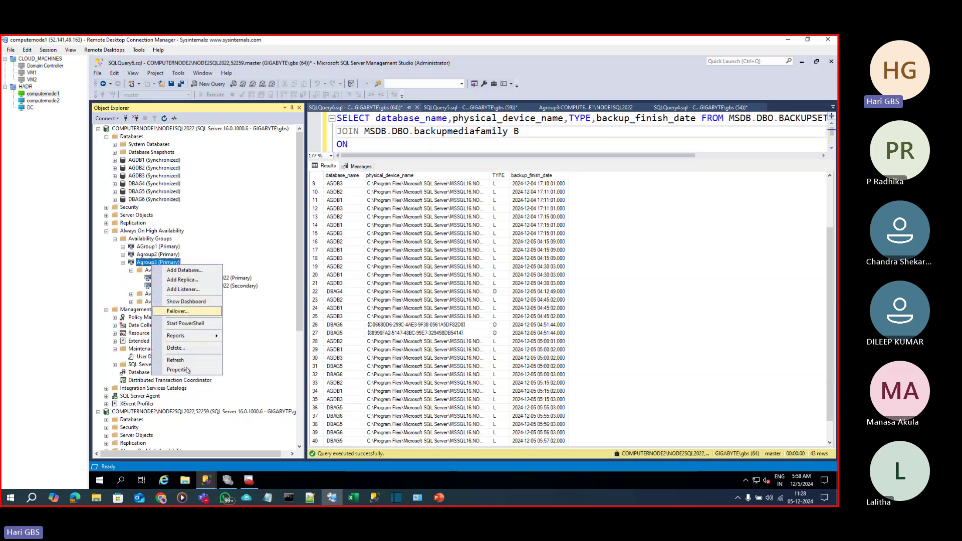
left_click(171, 311)
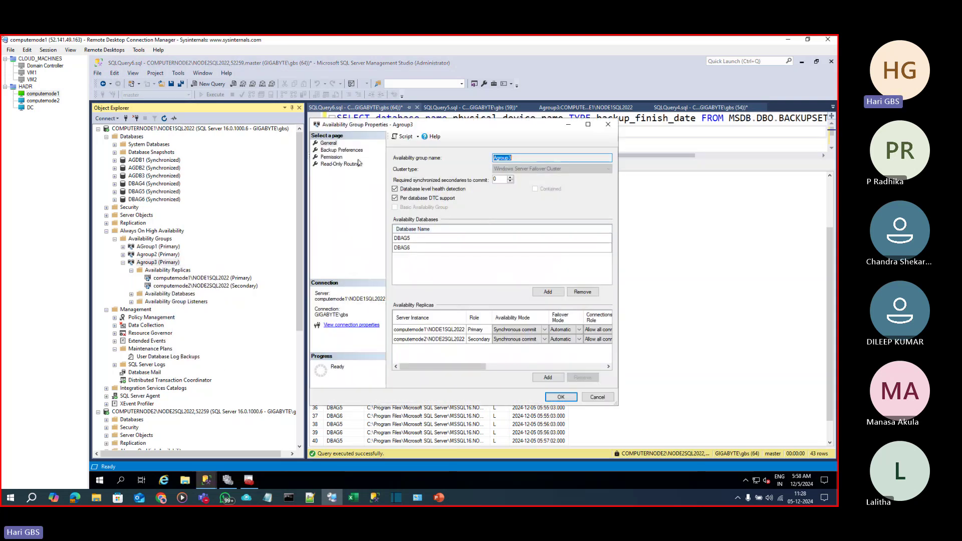
left_click(341, 151)
left_click(395, 214)
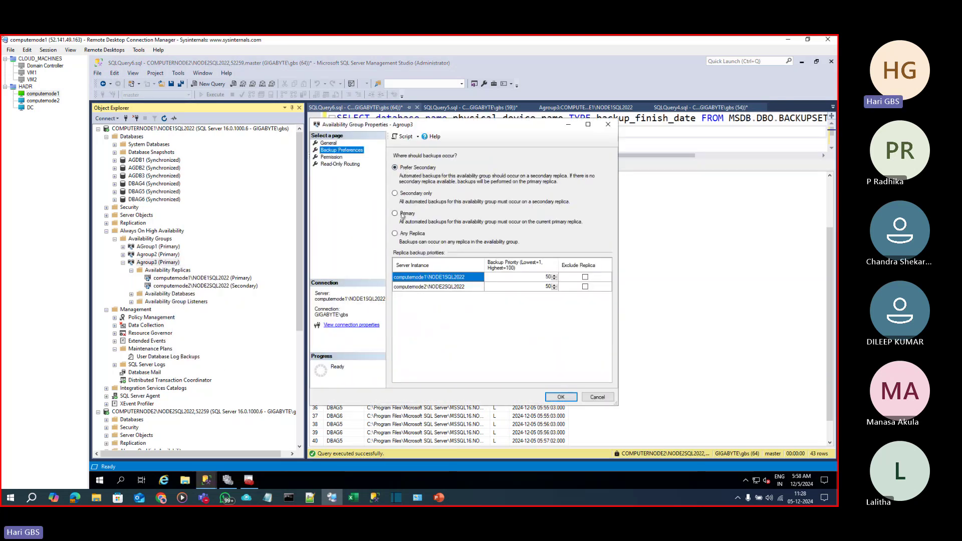
left_click(553, 397)
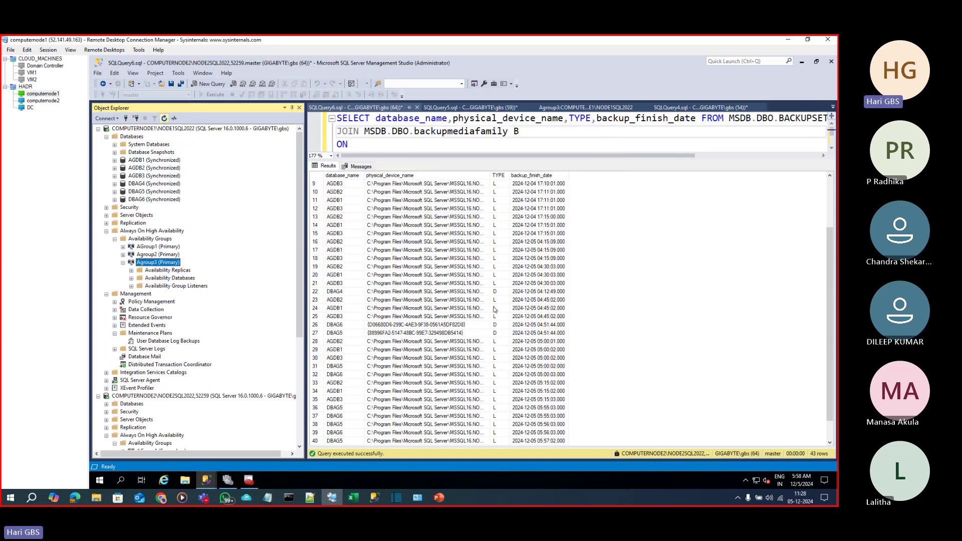
Rerun the COMPUTERNODE2 backup history query twice and check its last rows for new log backups after the preference change.
left_click(829, 435)
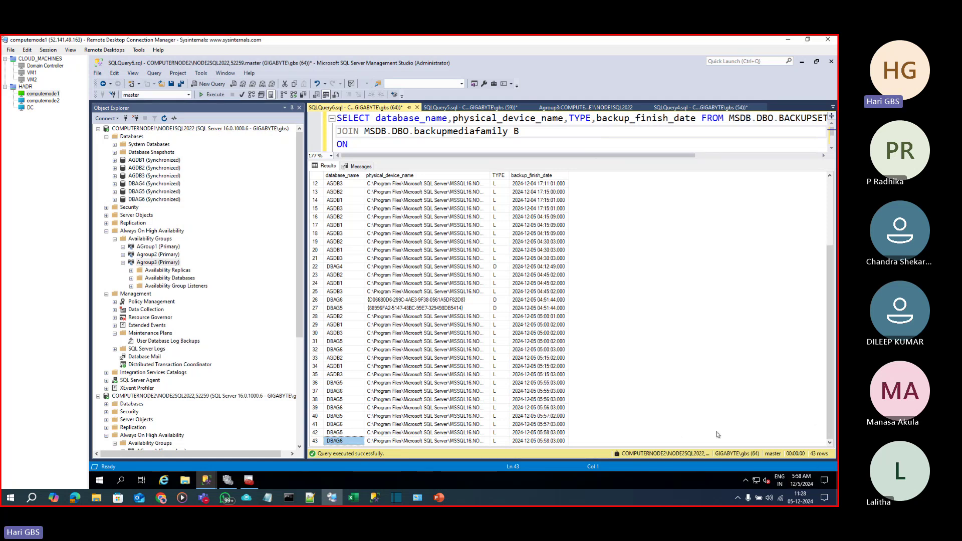
left_click(564, 137)
key("F5")
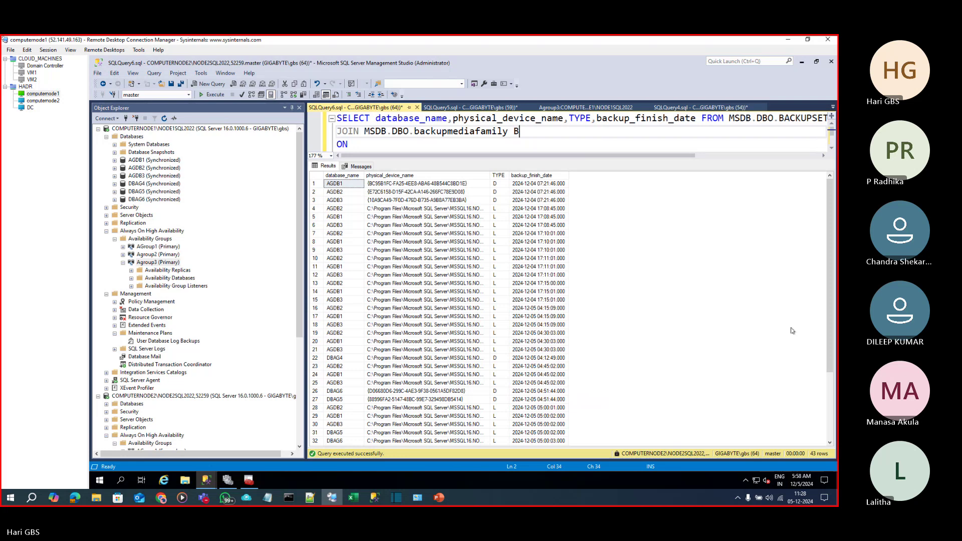
left_click(829, 396)
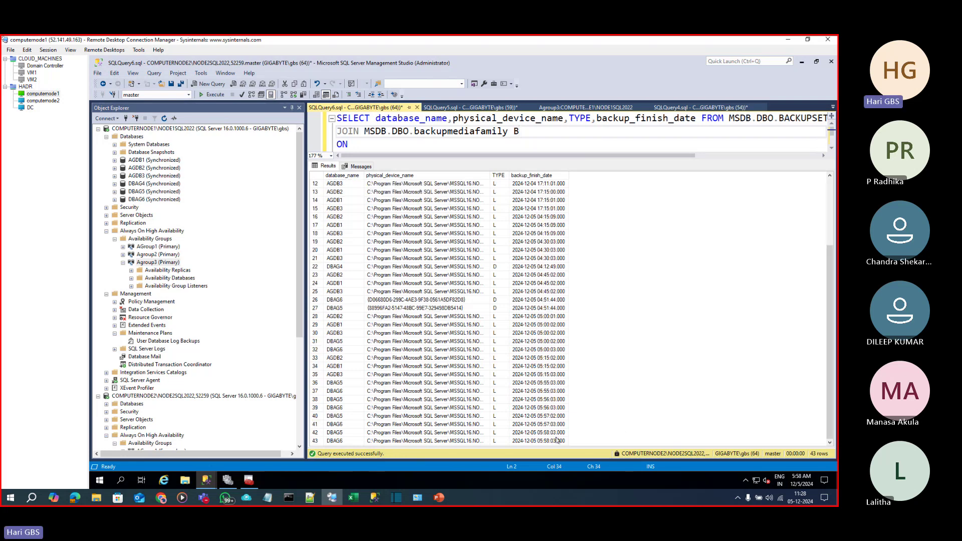
left_click(488, 130)
key("F5")
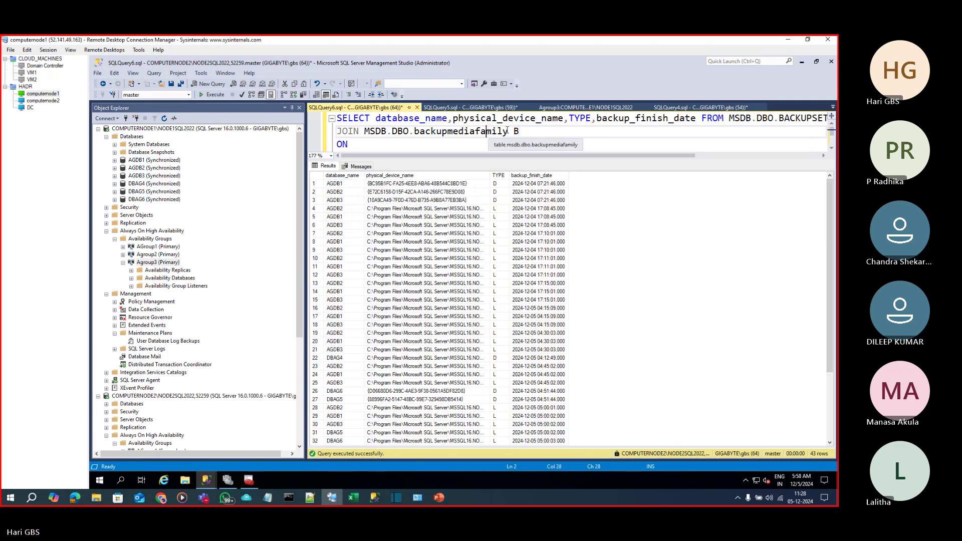
left_click(831, 387)
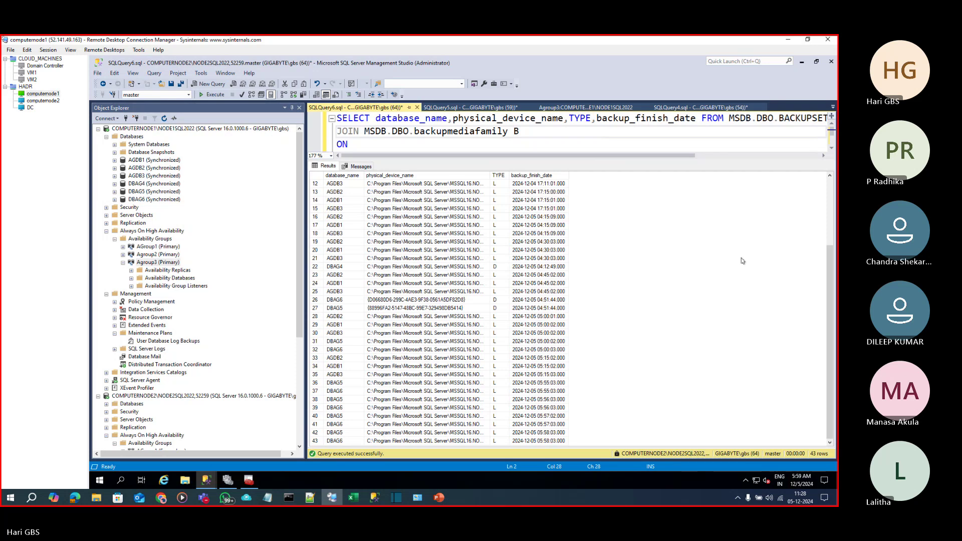
Query the COMPUTERNODE2 backup history again and compare the finish times of the successive DBAG5 log backups at its end.
key("End")
key("F5")
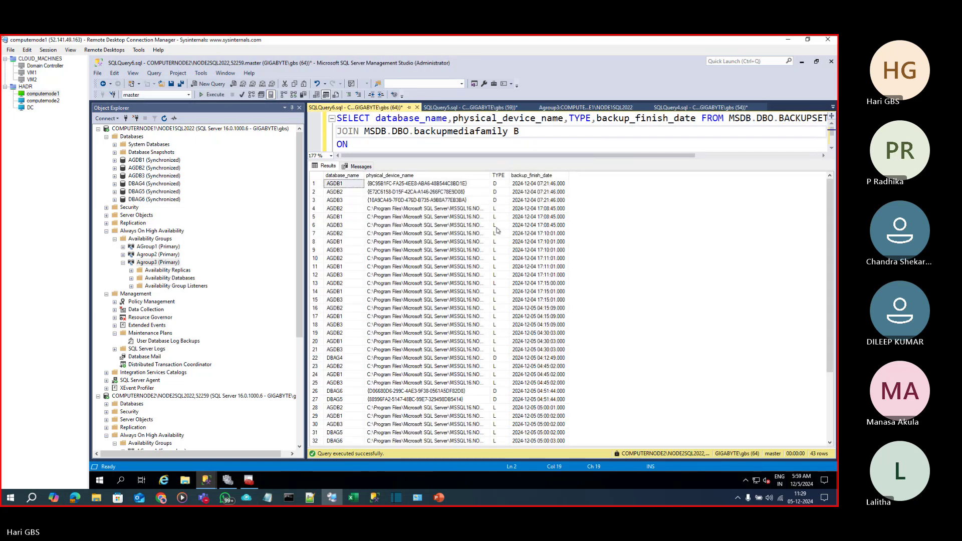
left_click(830, 434)
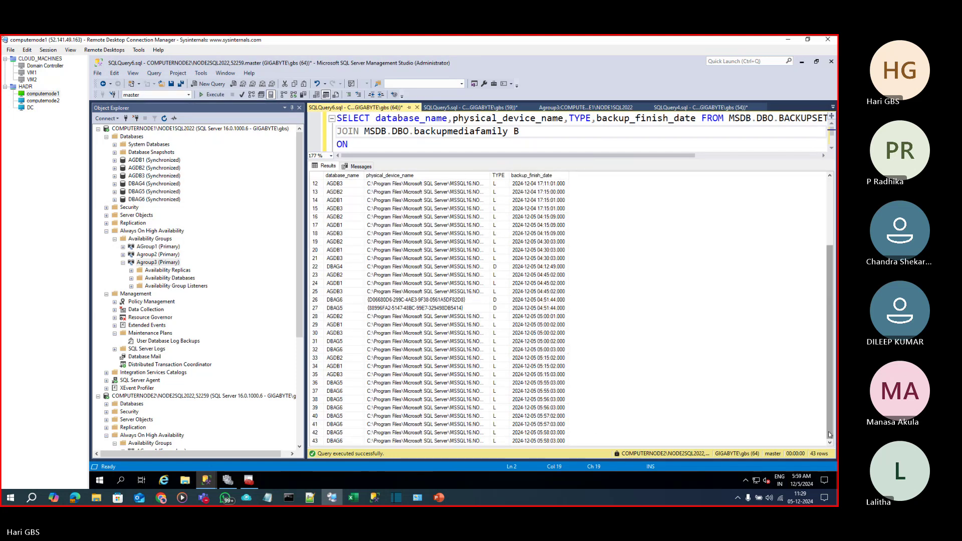
left_click(549, 434)
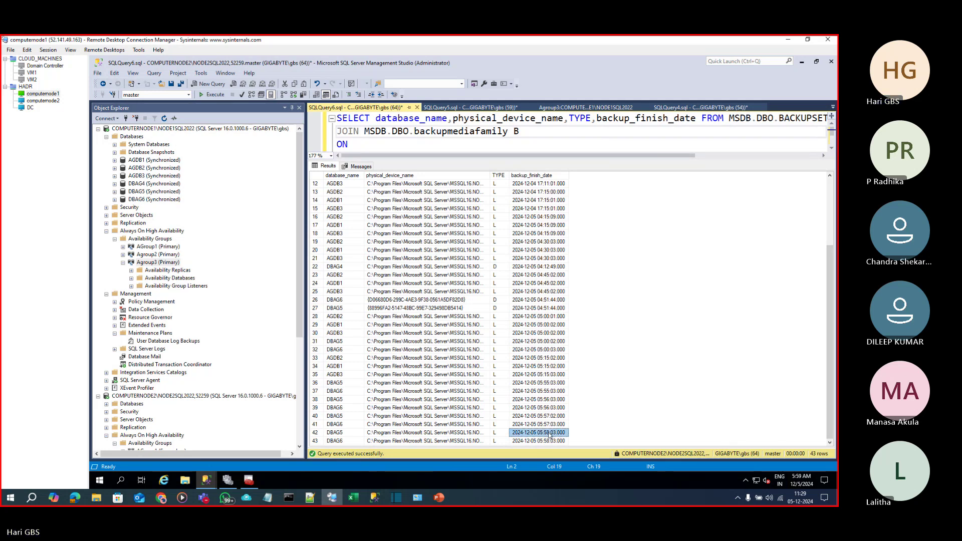
left_click(553, 383)
left_click(555, 400)
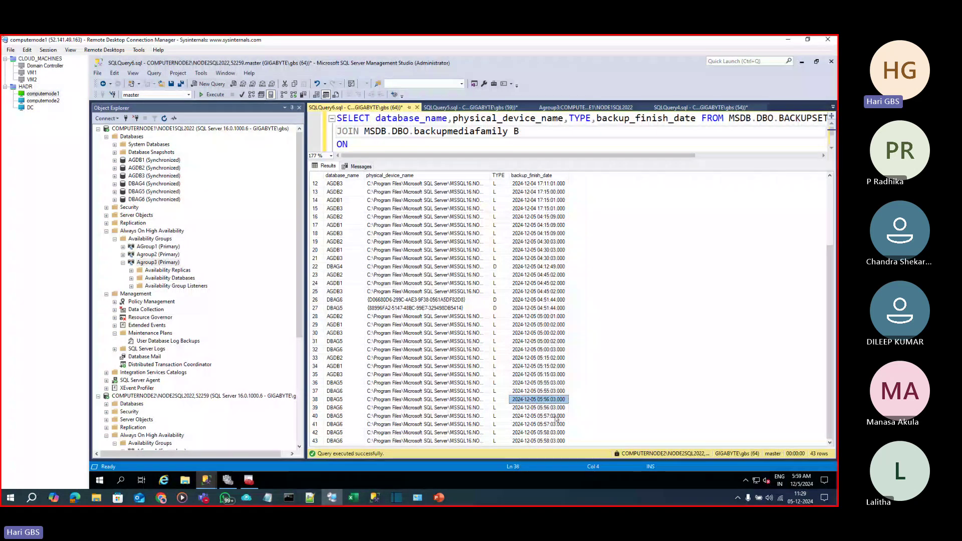
left_click(555, 416)
left_click(555, 434)
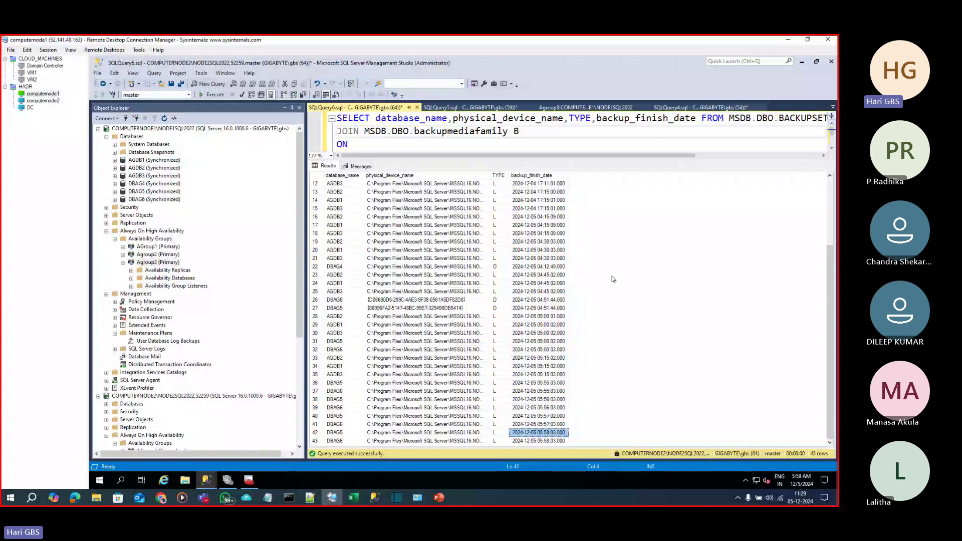
left_click(616, 131)
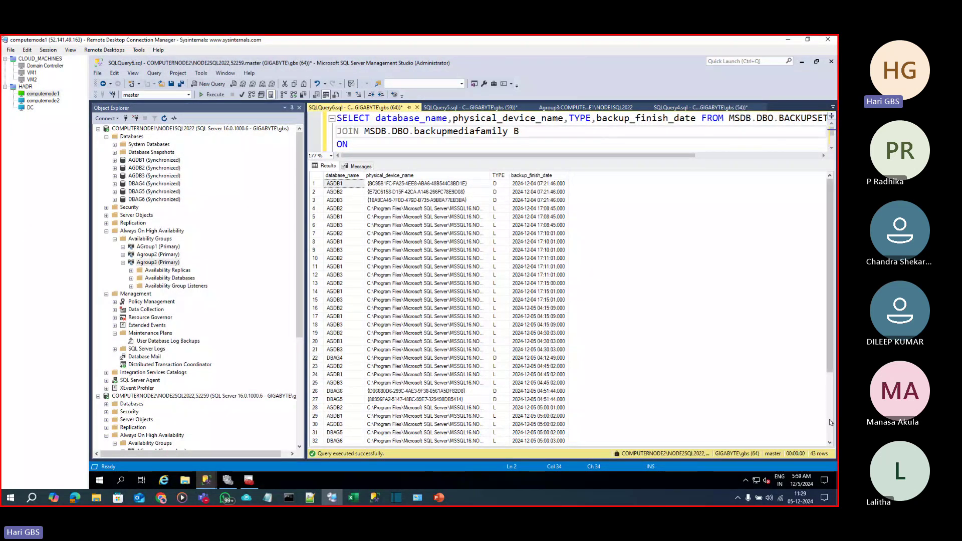
scroll(830, 276, "down", 4)
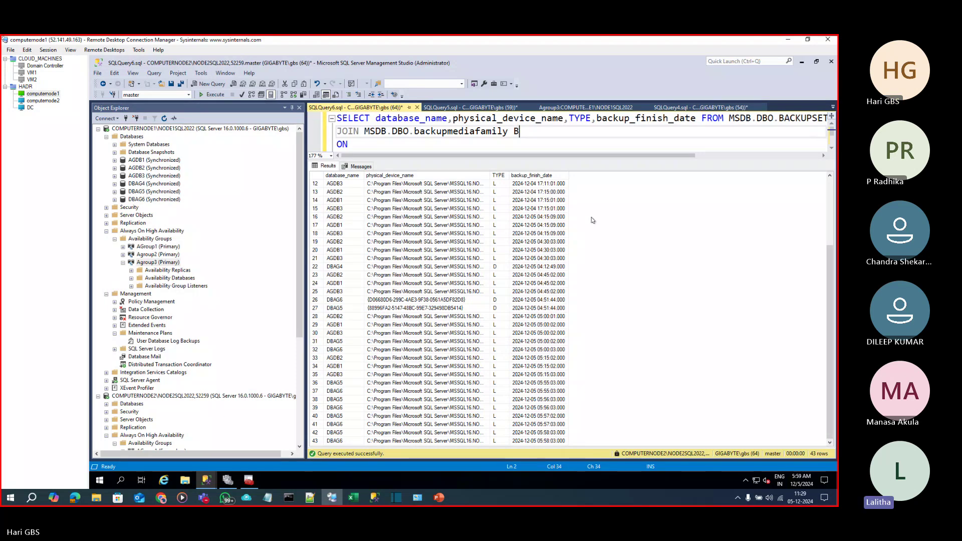
Rerun the backup history query on COMPUTERNODE1 and examine the newest DBAG5 and DBAG6 log backup entries.
left_click(464, 107)
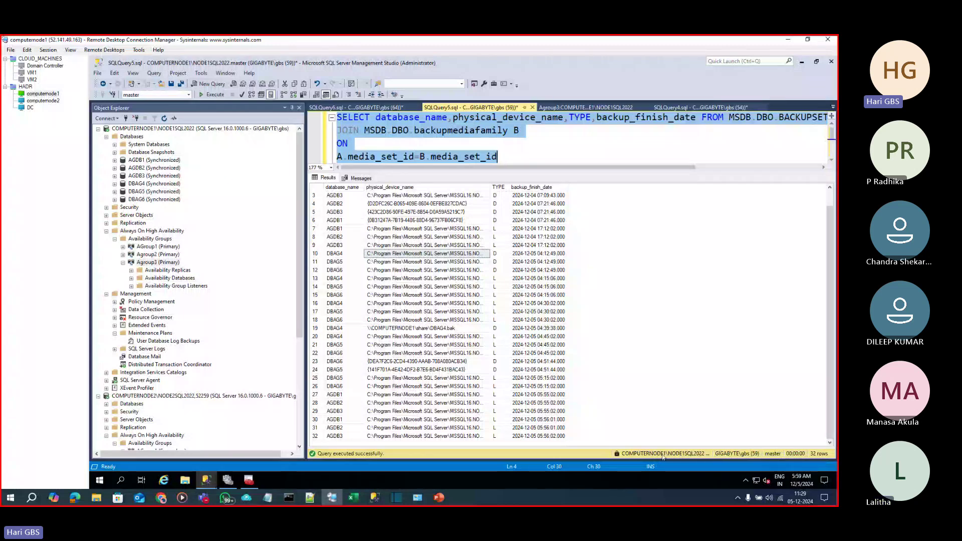
left_click(569, 144)
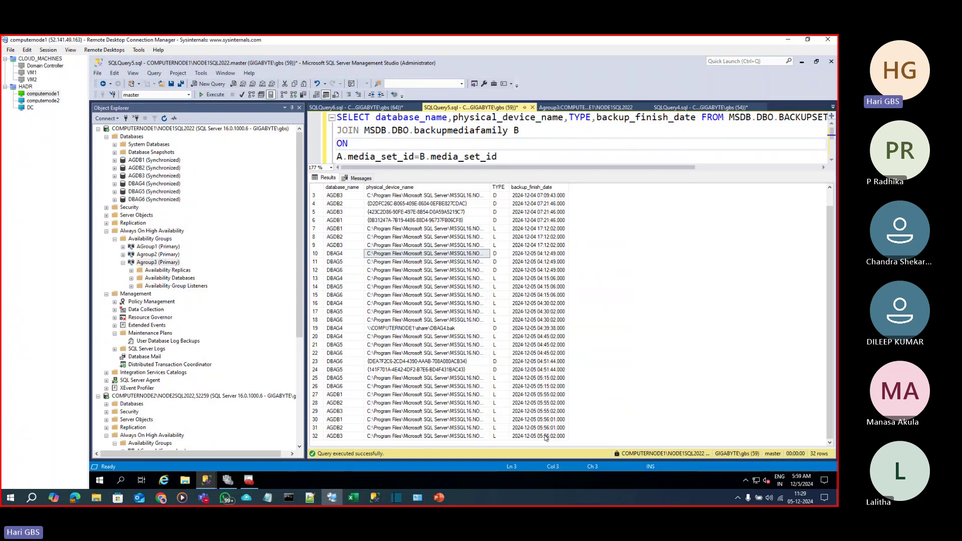
left_click(347, 439)
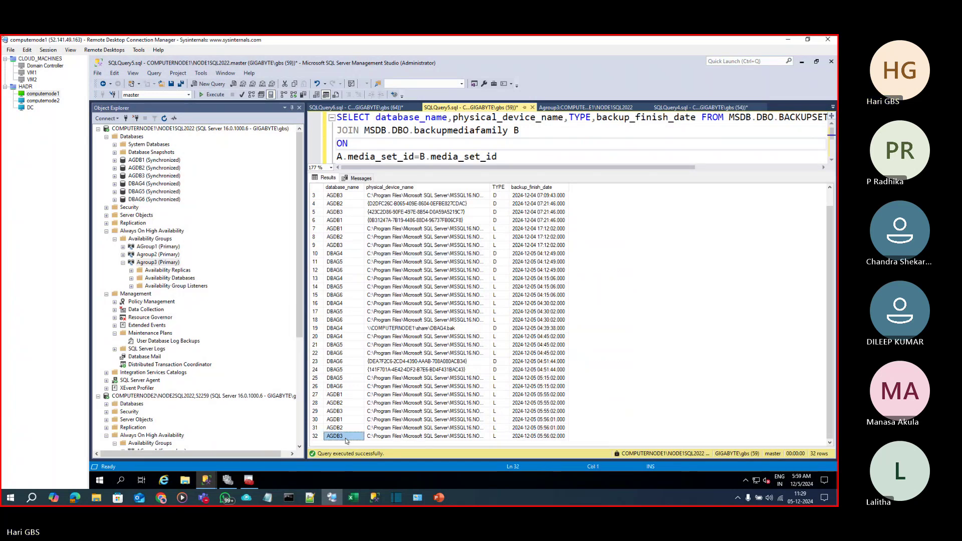
key("F5")
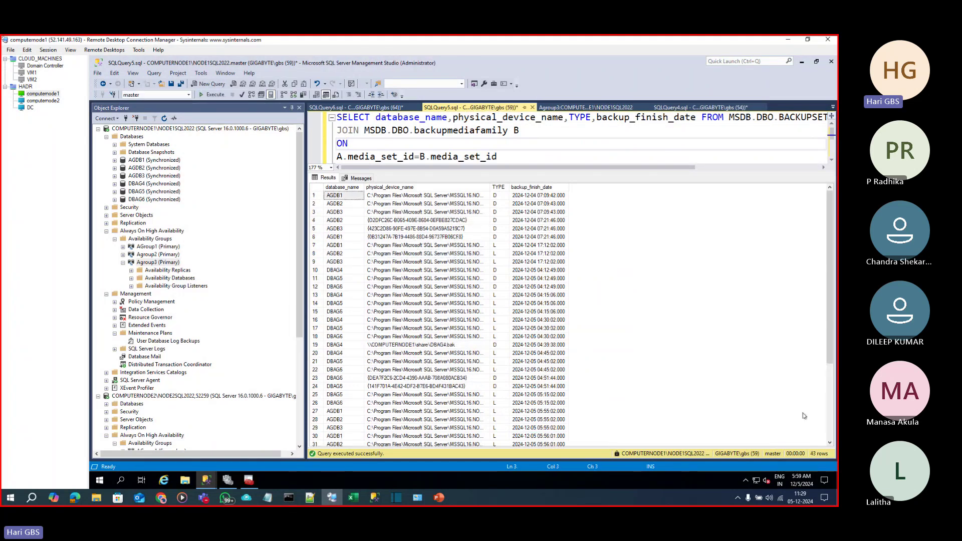
left_click(828, 430)
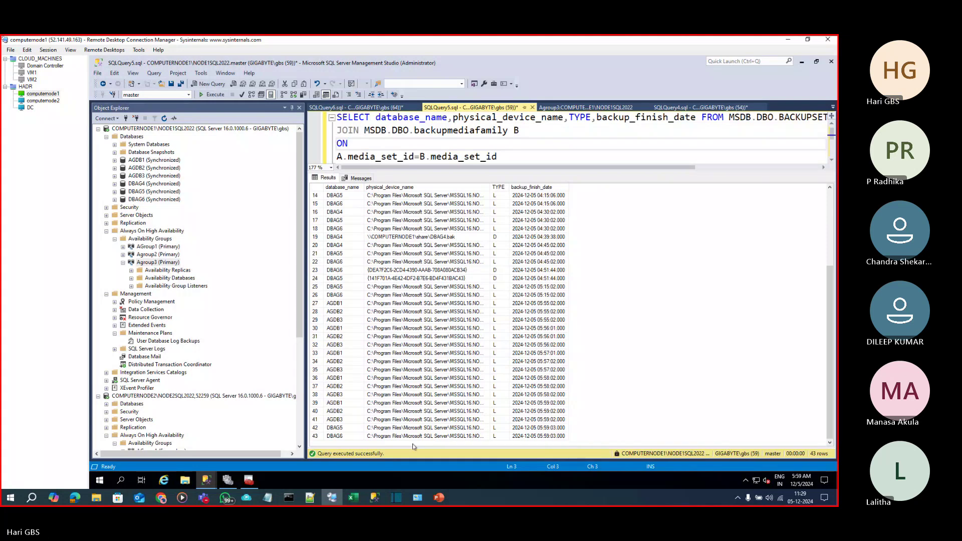
left_click(351, 428)
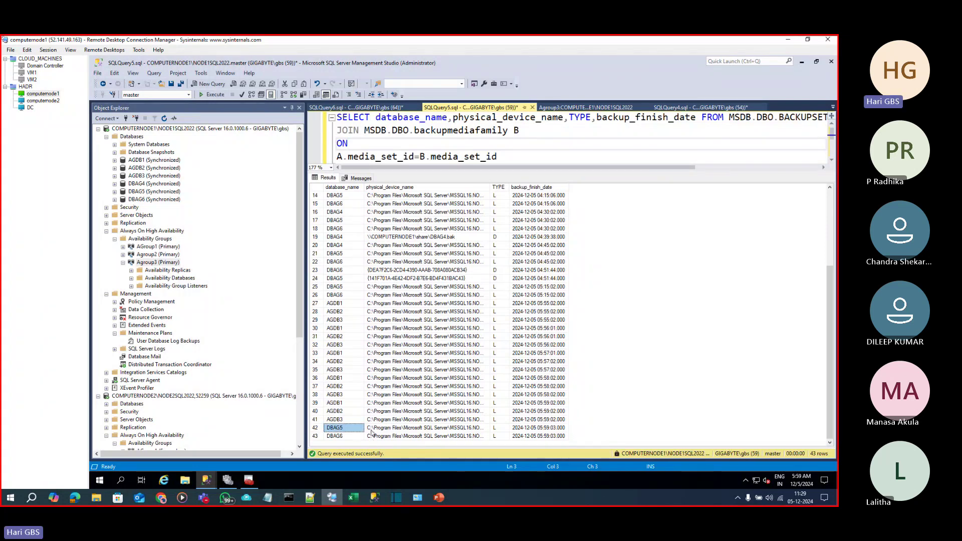
left_click(535, 429)
left_click(349, 430)
left_click(349, 437)
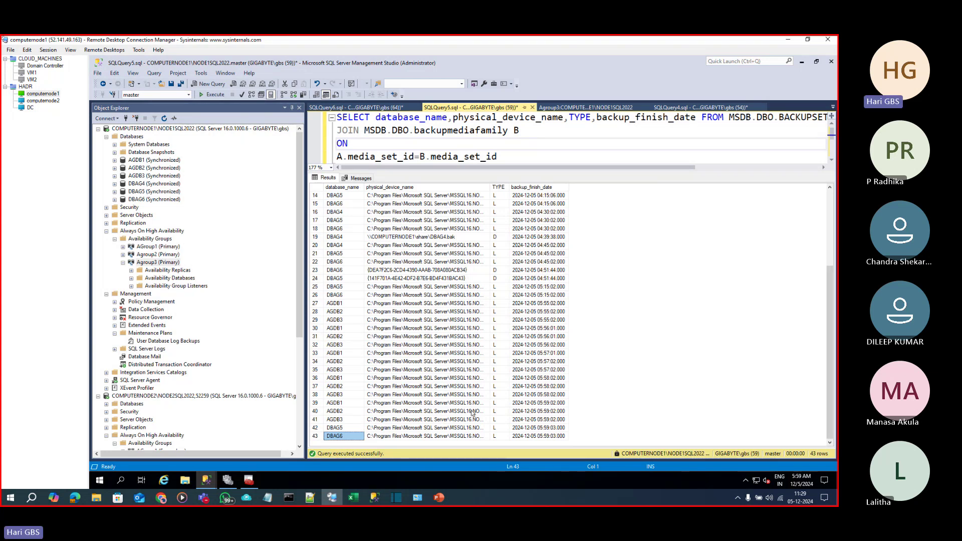
scroll(451, 346, "up", 3)
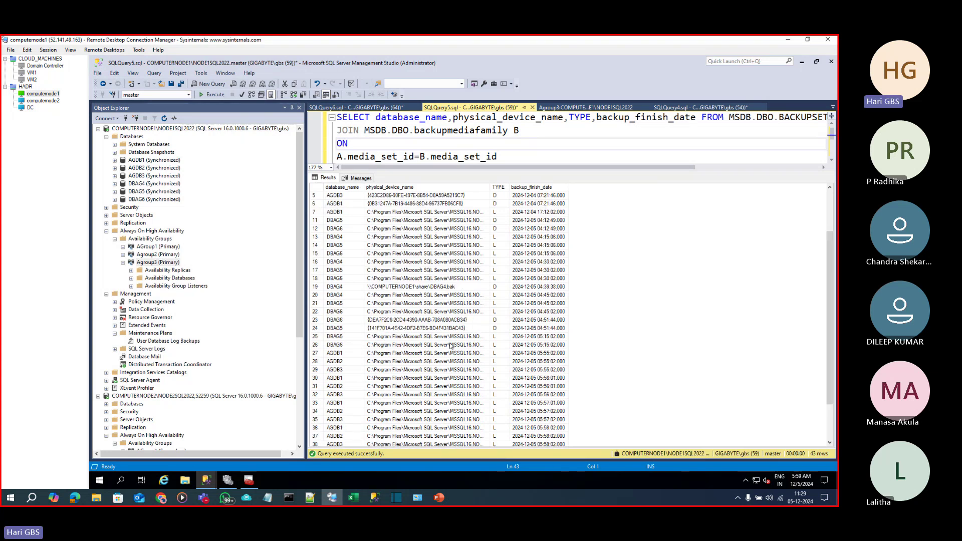
Rerun the backup history query on COMPUTERNODE1 and check its last rows for the newest DBAG5 and DBAG6 log backups.
scroll(576, 380, "down", 3)
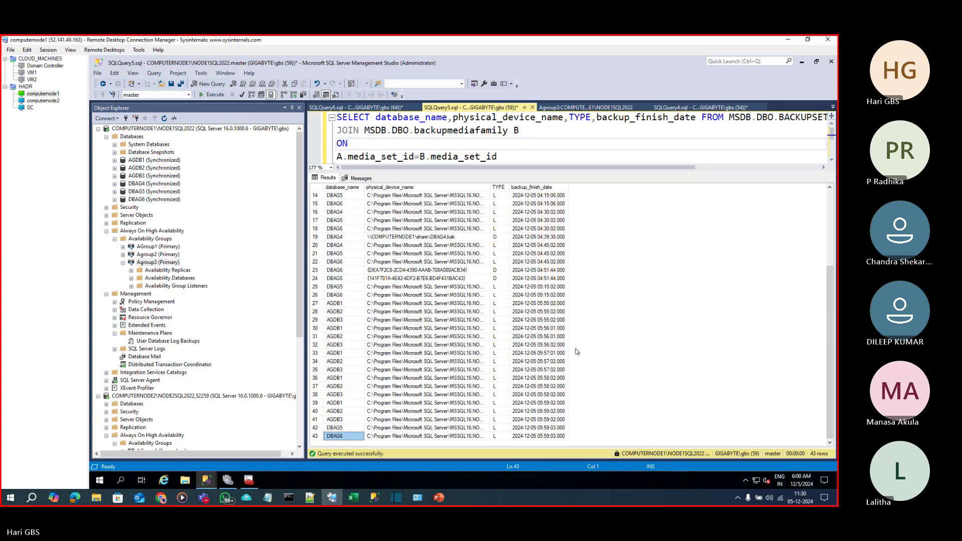
left_click(514, 146)
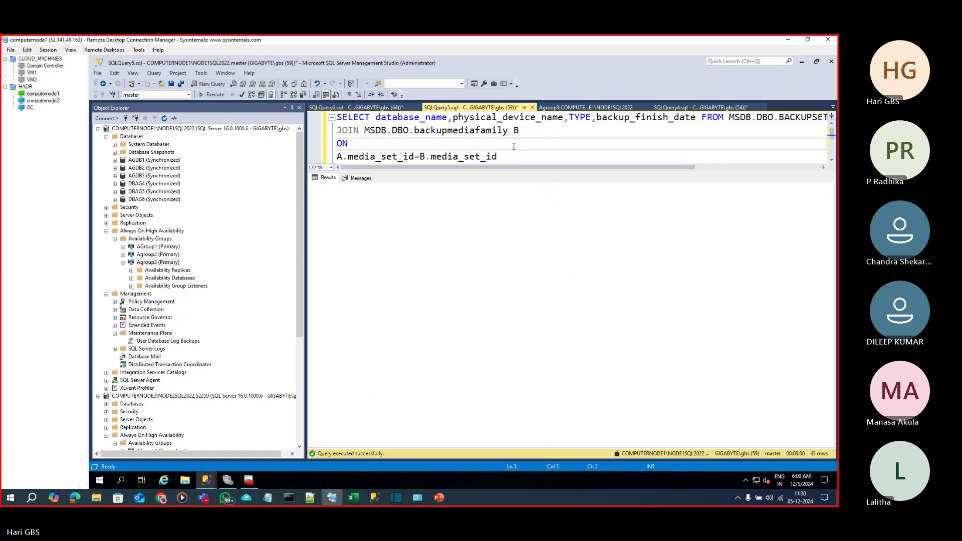
left_click(832, 413)
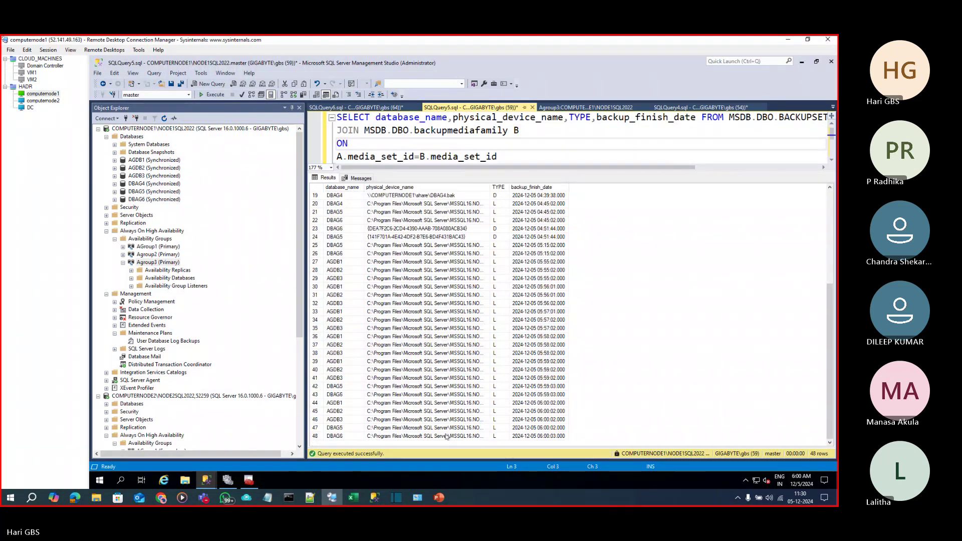
left_click(359, 438)
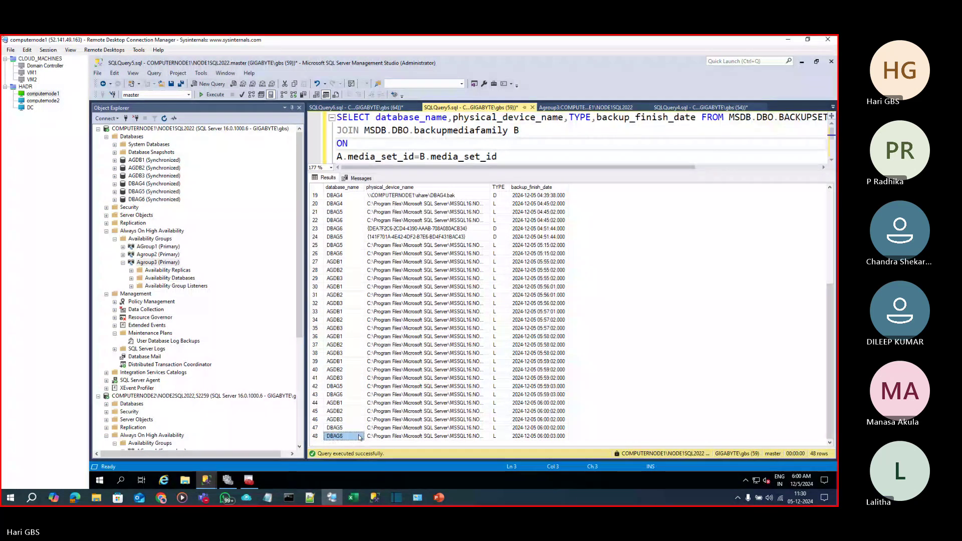
Switch to the 03 Always On.pptx presentation in PowerPoint and review the Witness Configuration topic on the "Topics we will cover" slide.
mouse_move(442, 500)
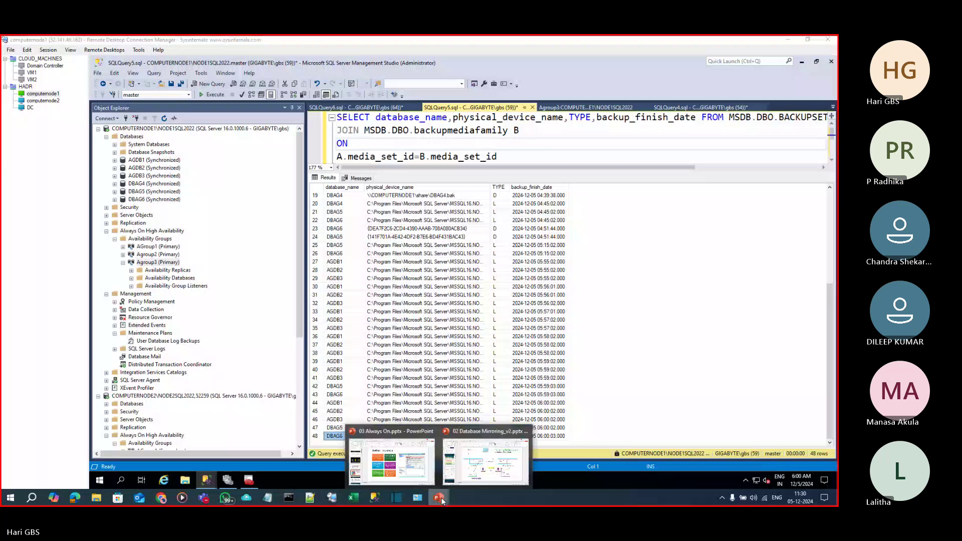
left_click(417, 467)
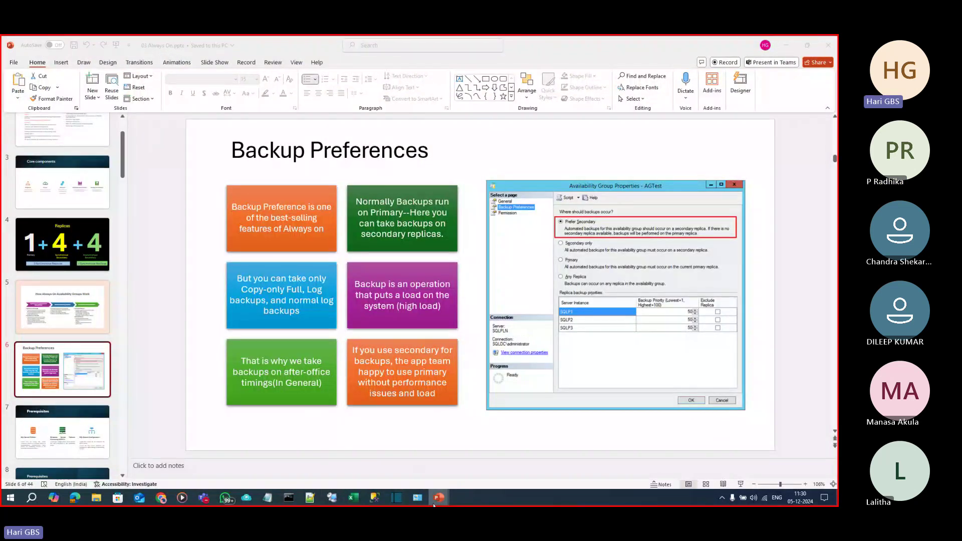
mouse_move(449, 471)
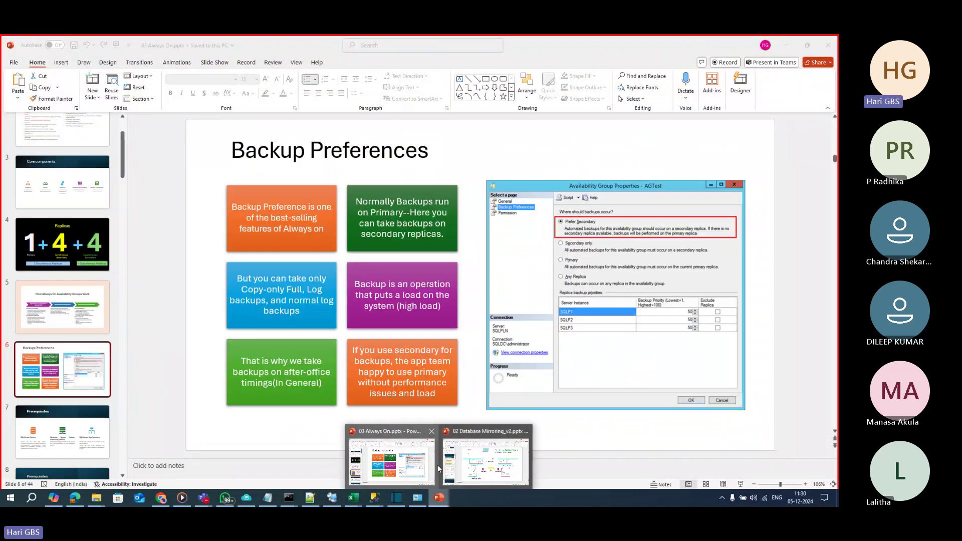
left_click(393, 468)
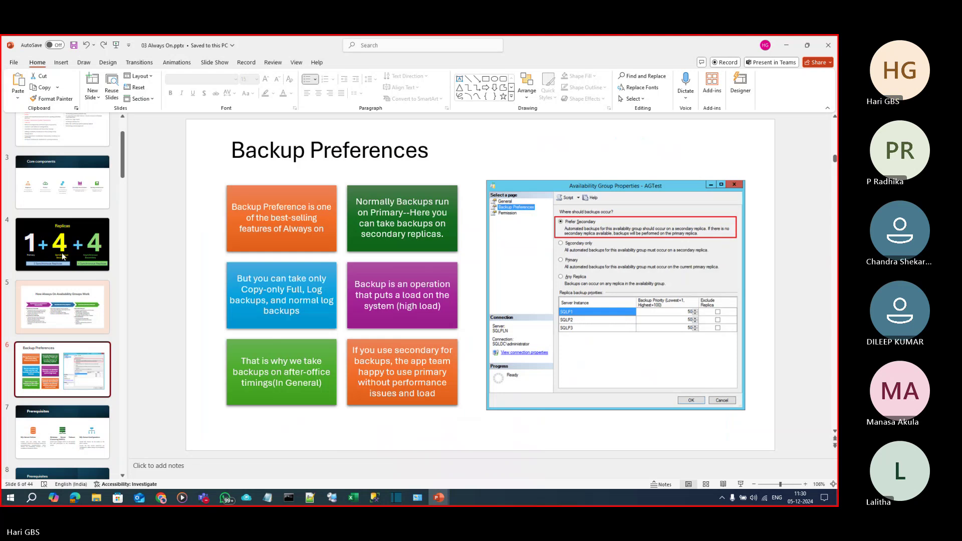
scroll(311, 282, "up", 4)
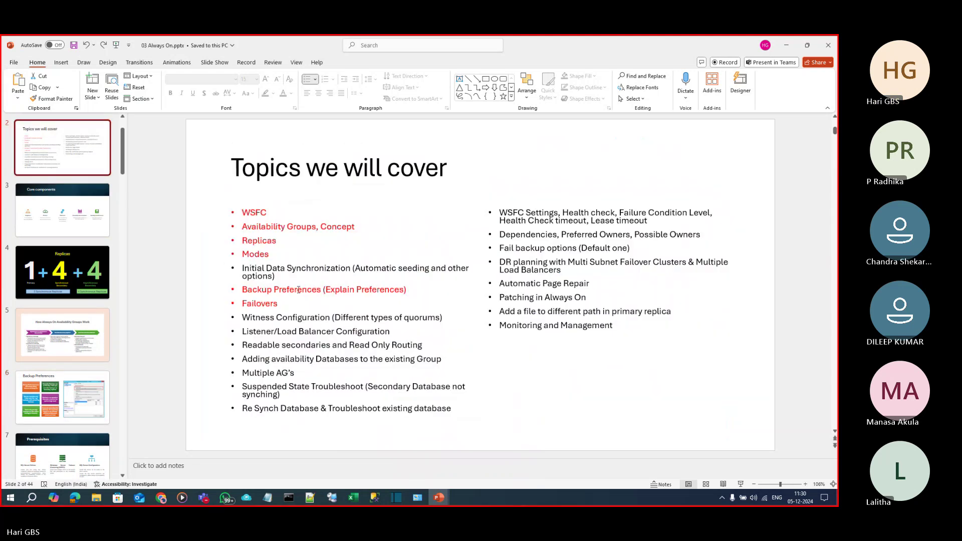
left_click_drag(457, 318, 248, 313)
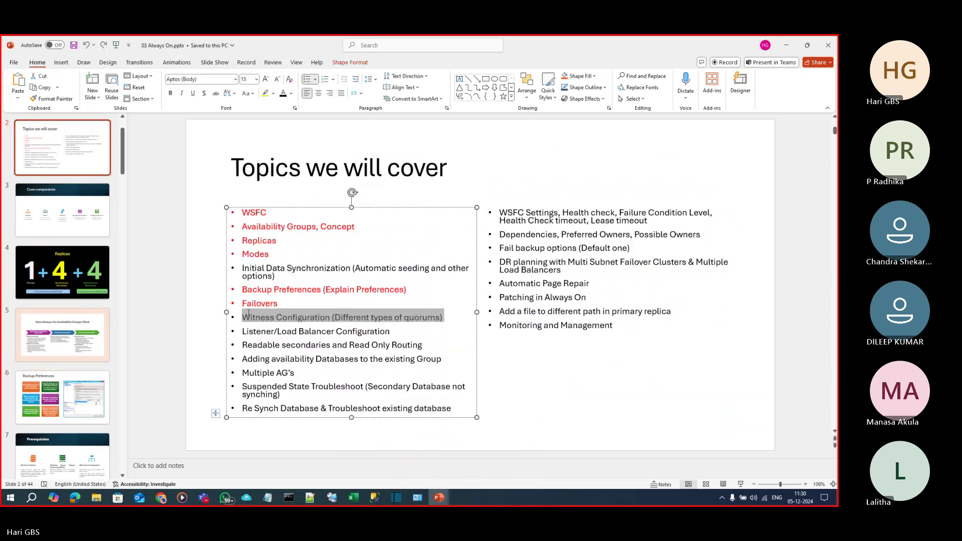
left_click(474, 331)
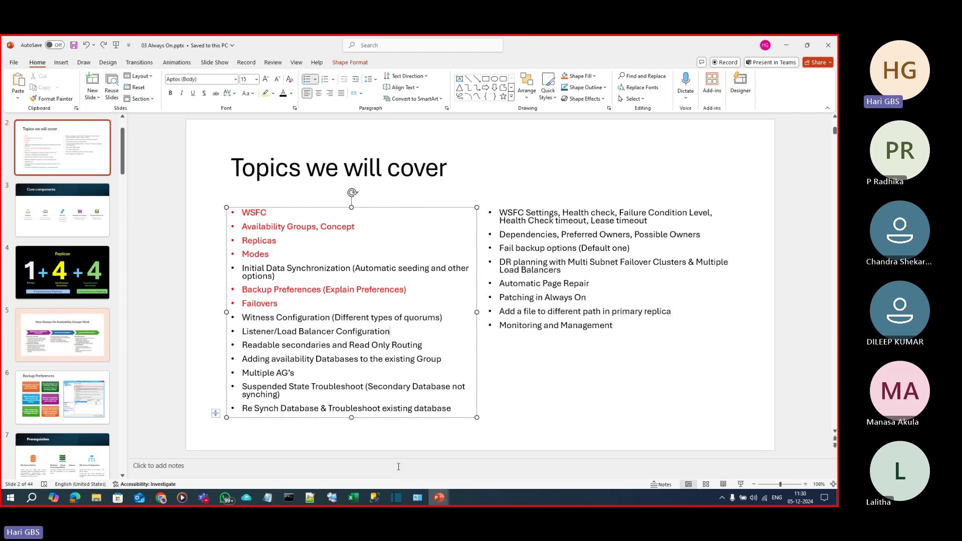
Back in the computernode1 remote session, set COMPUTERNODE1's User Database Log Backups plan to run every 20 minutes and save it.
left_click(374, 498)
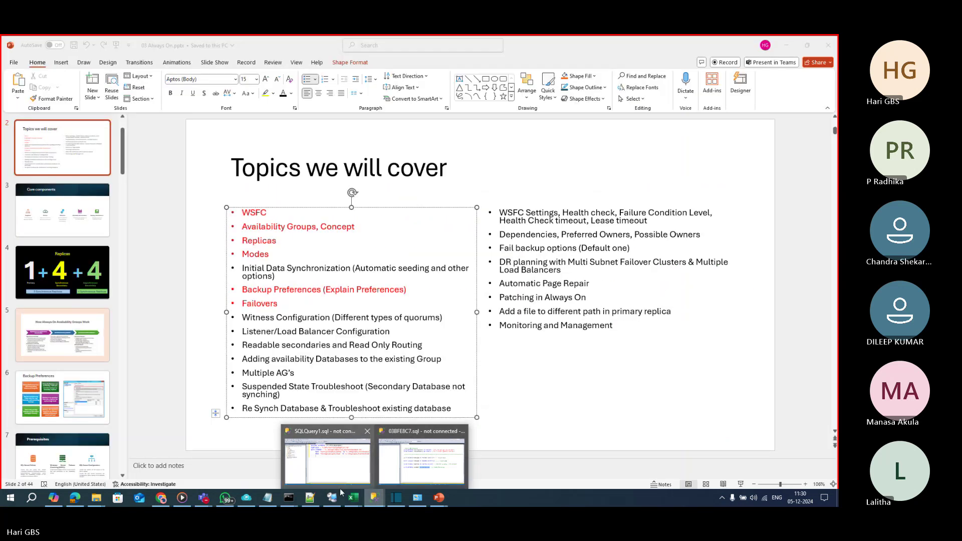
left_click(335, 496)
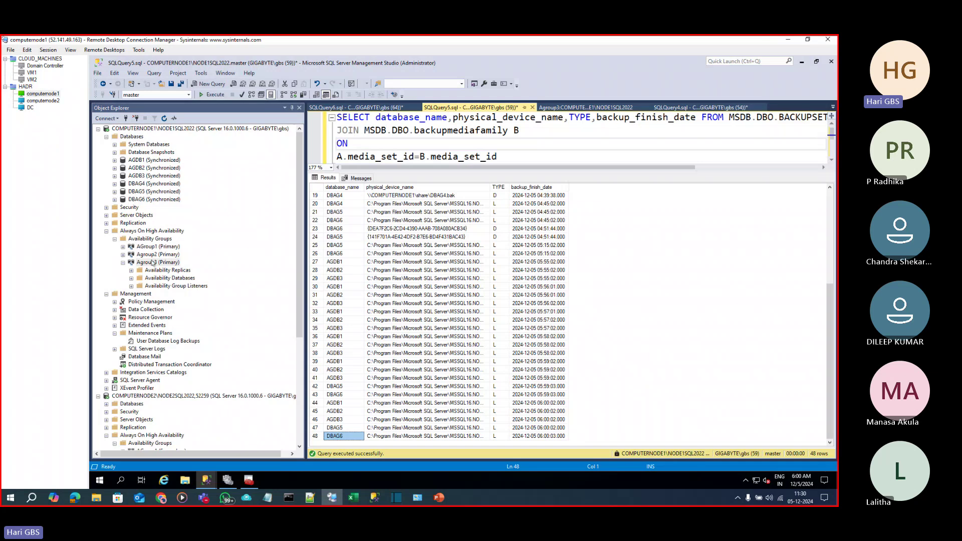
double_click(150, 341)
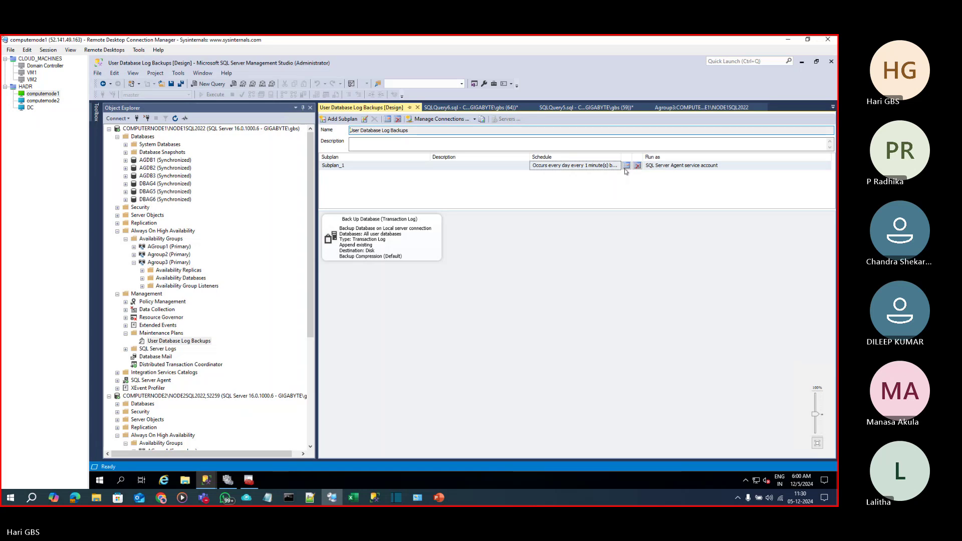
left_click(626, 169)
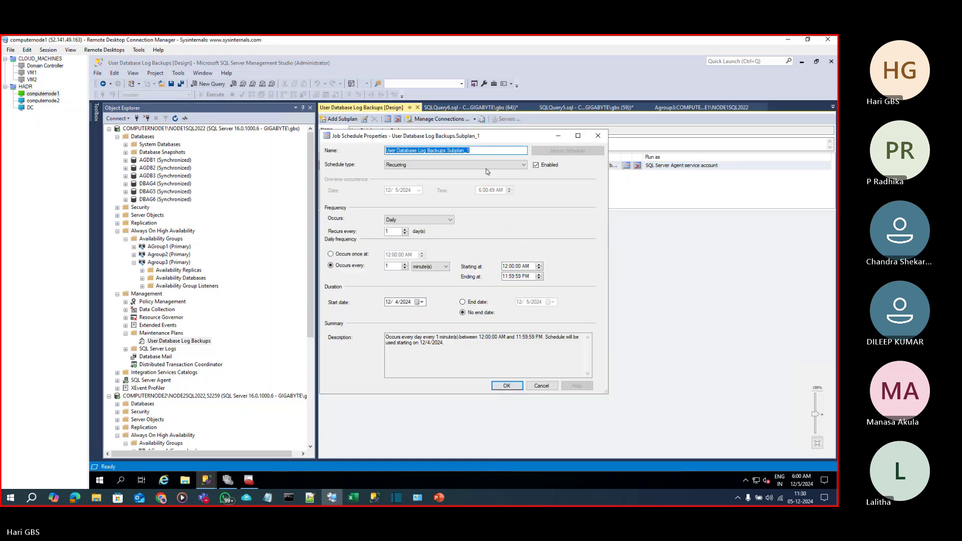
left_click(404, 264)
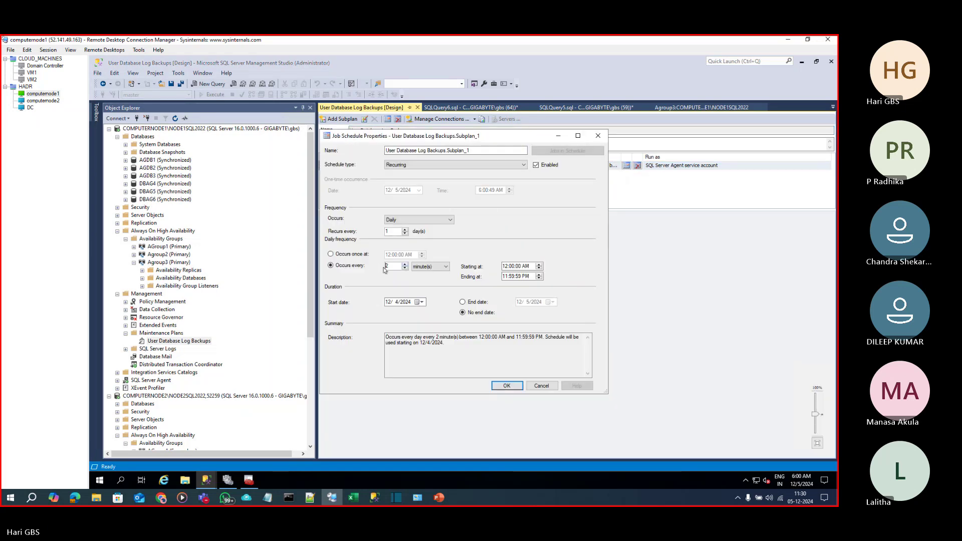
type("0")
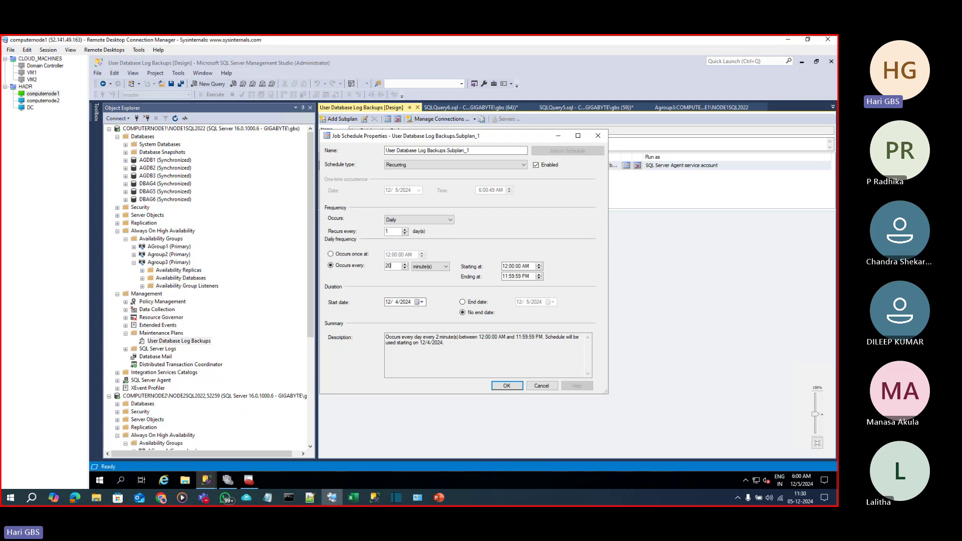
left_click(504, 386)
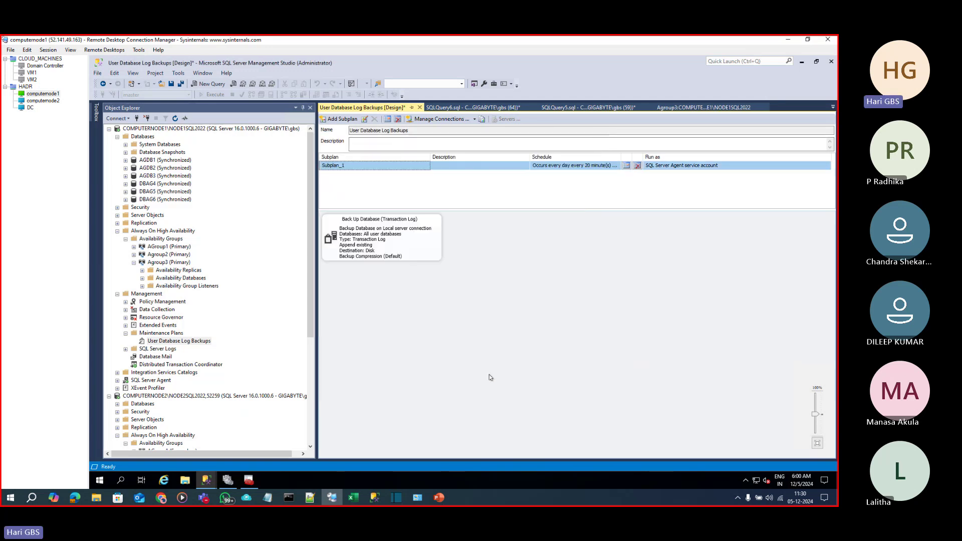
left_click(420, 107)
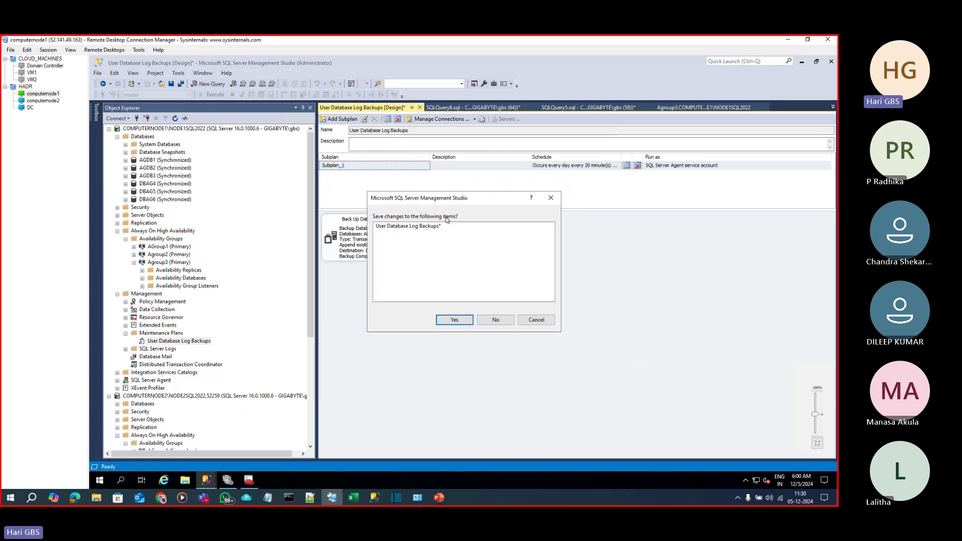
left_click(453, 319)
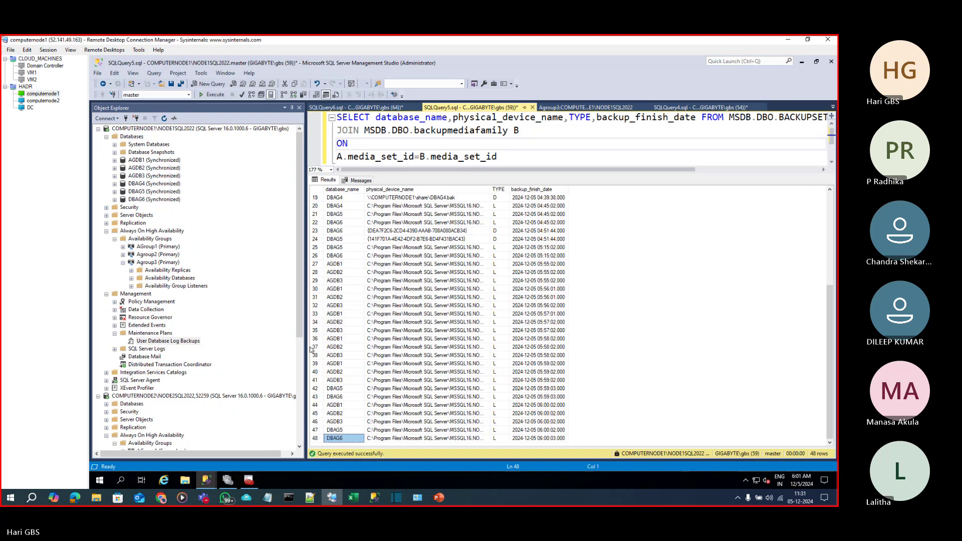
Set the User Database Log Backups plan on COMPUTERNODE2 to run every 20 minutes, then save and close the plan.
left_click(300, 361)
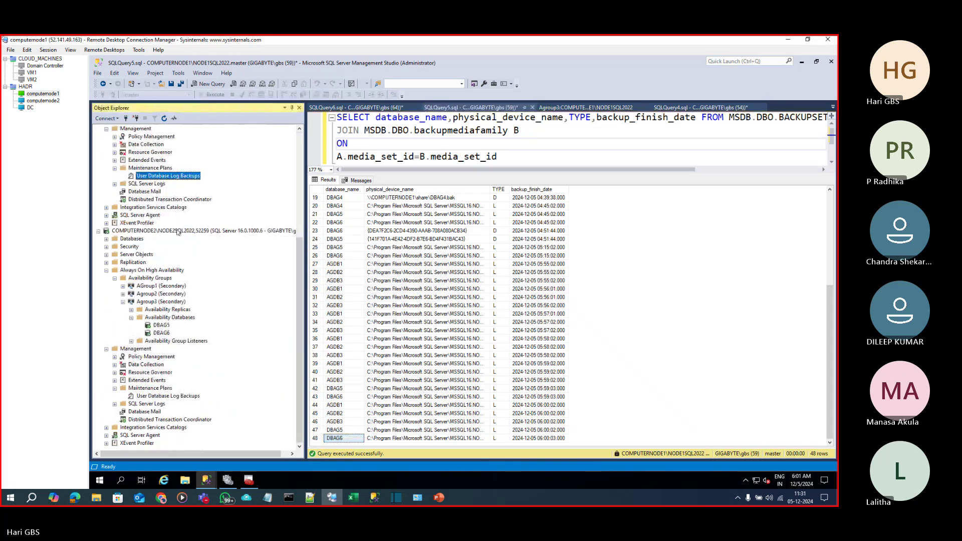
double_click(150, 395)
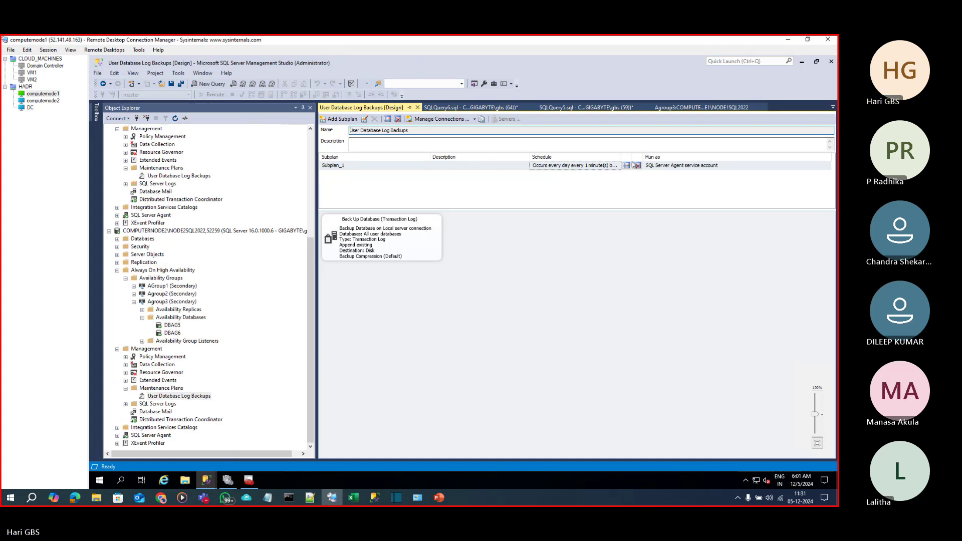
left_click(626, 166)
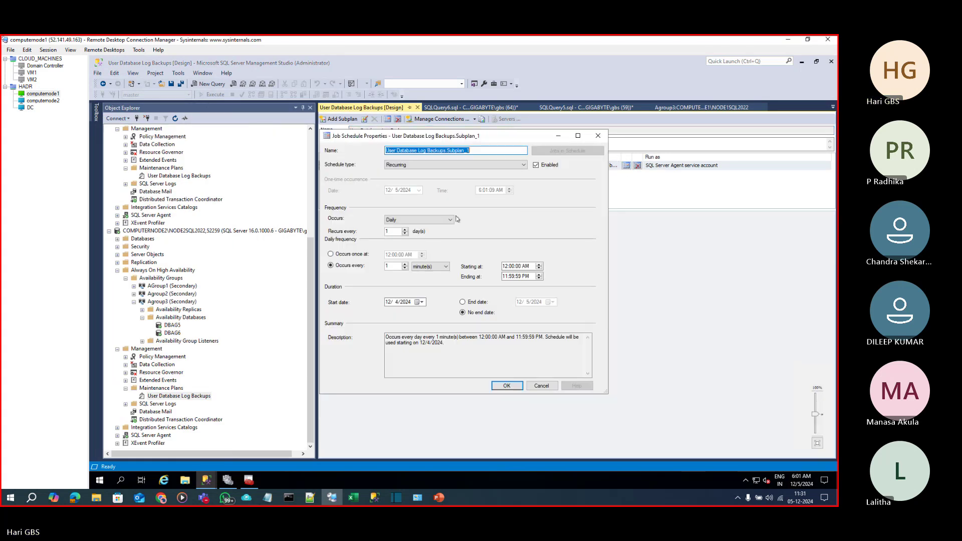
left_click(399, 266)
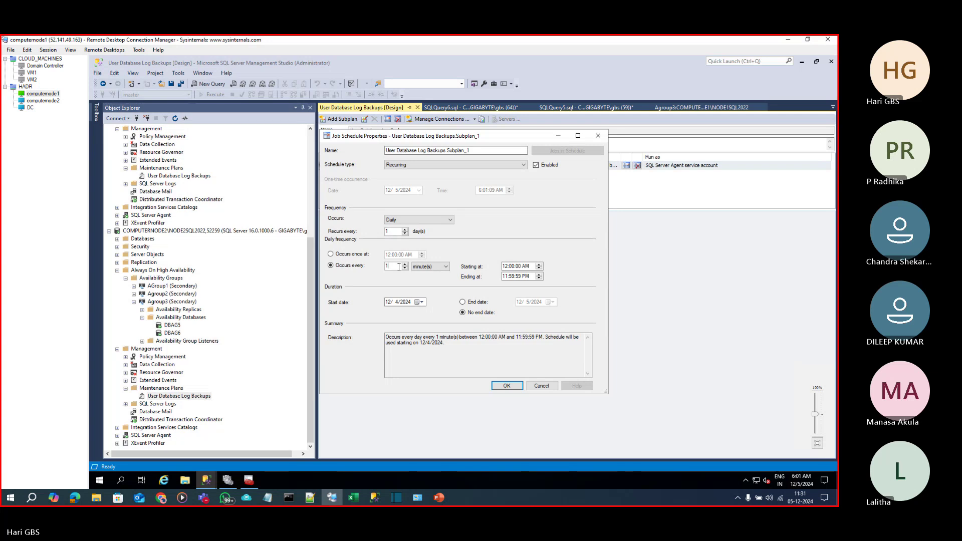
type("20")
key("Return")
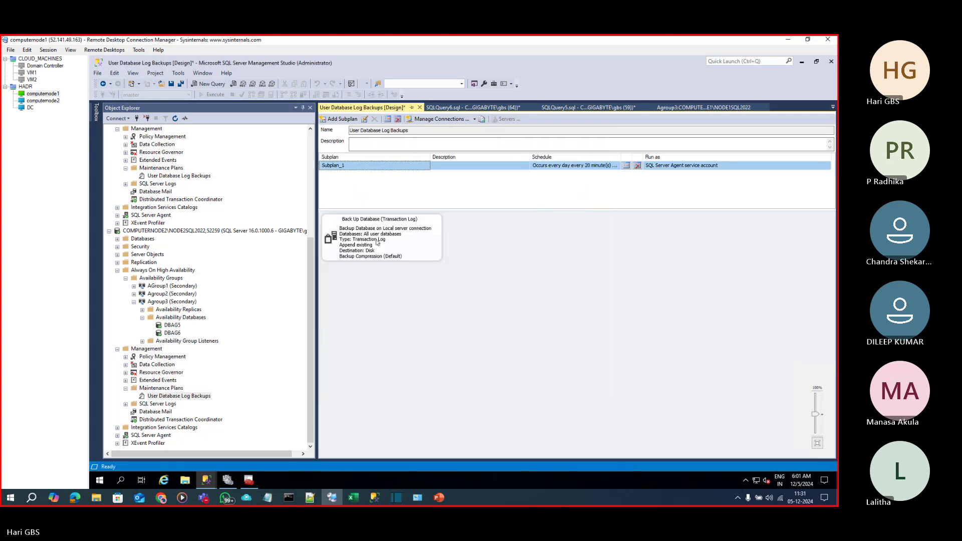
left_click(419, 107)
key("Escape")
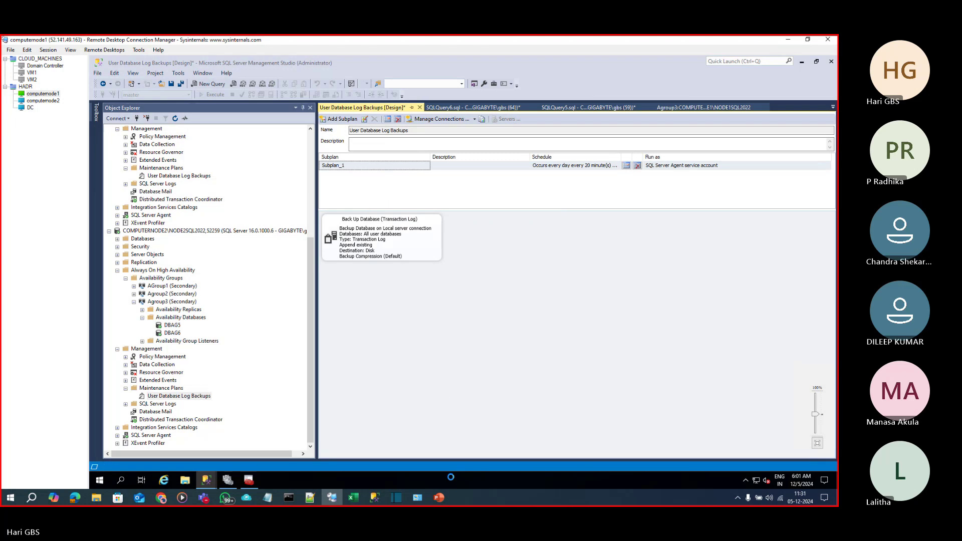
Switch to 02 Database Mirroring_v2.pptx in PowerPoint and view slide 13 on mirroring security, witness and operating mode settings.
mouse_move(444, 505)
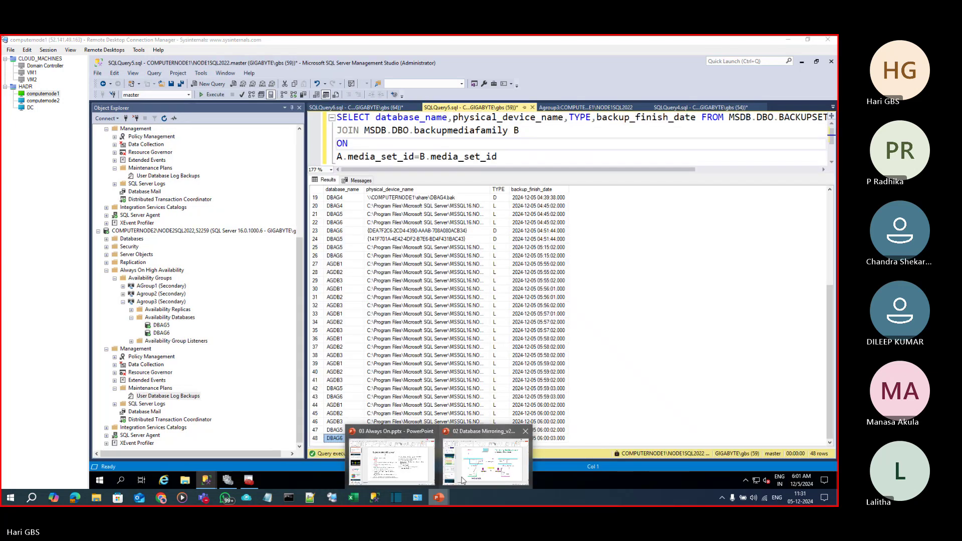
left_click(384, 451)
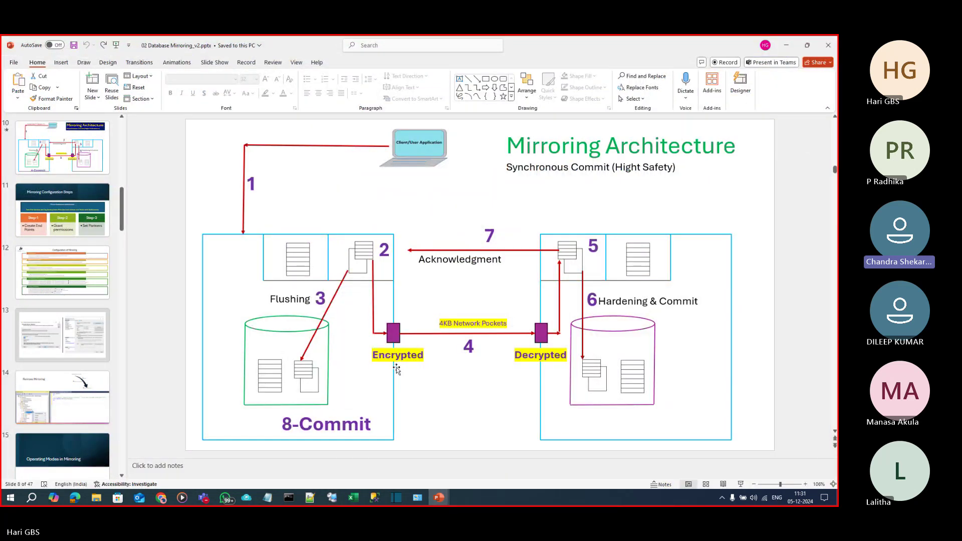
left_click(60, 342)
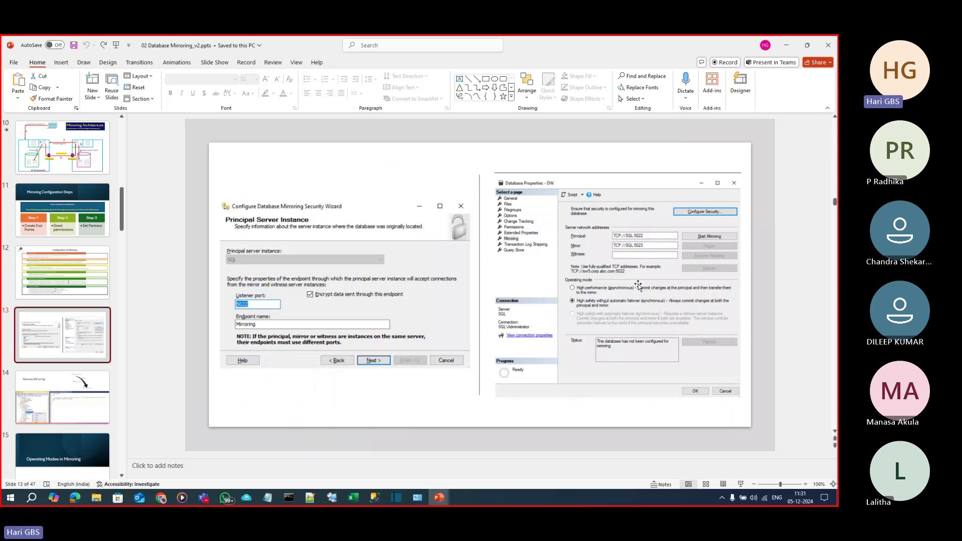
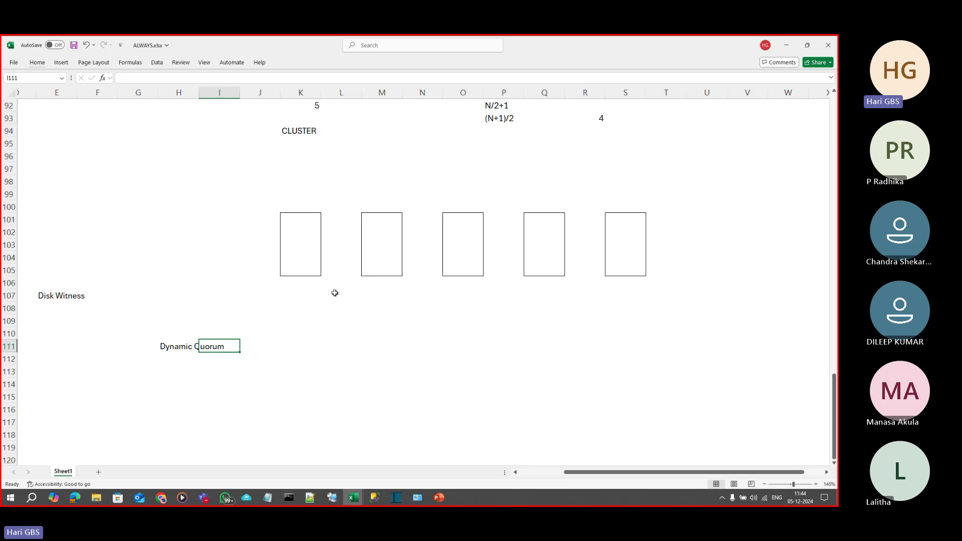
Enter 1 beside Disk Witness in cell G107 of ALWAYS.xlsx, then clear the cell again.
left_click(153, 299)
type("1")
key("Return")
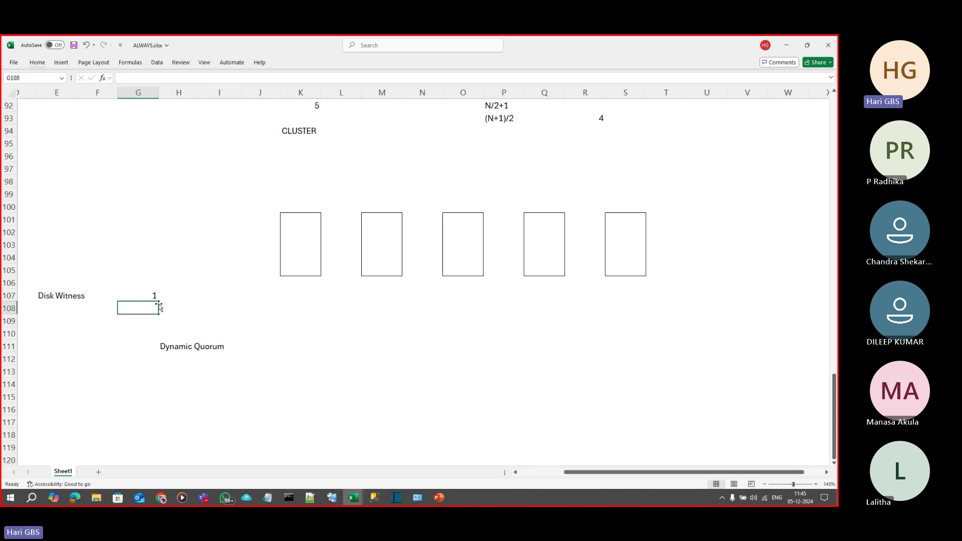
left_click_drag(152, 301, 150, 300)
key("Escape")
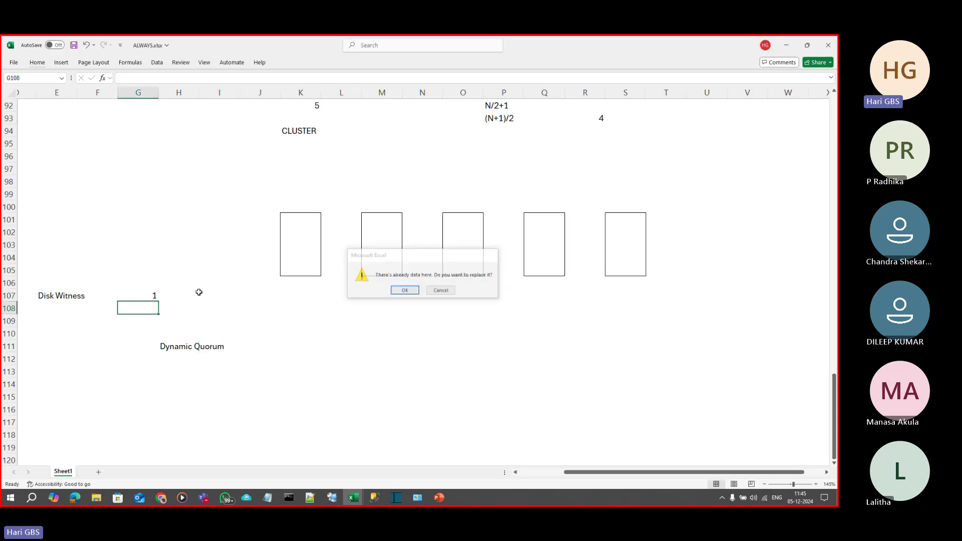
left_click(153, 294)
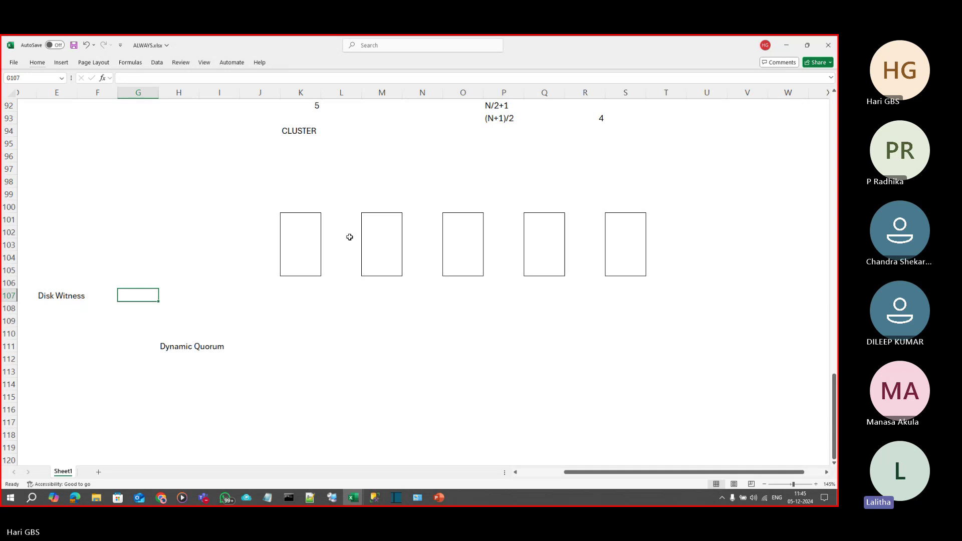
Apply the Bad cell style to the fifth node box, S101:S105, in the CLUSTER diagram.
left_click_drag(307, 217, 311, 268)
left_click(544, 251)
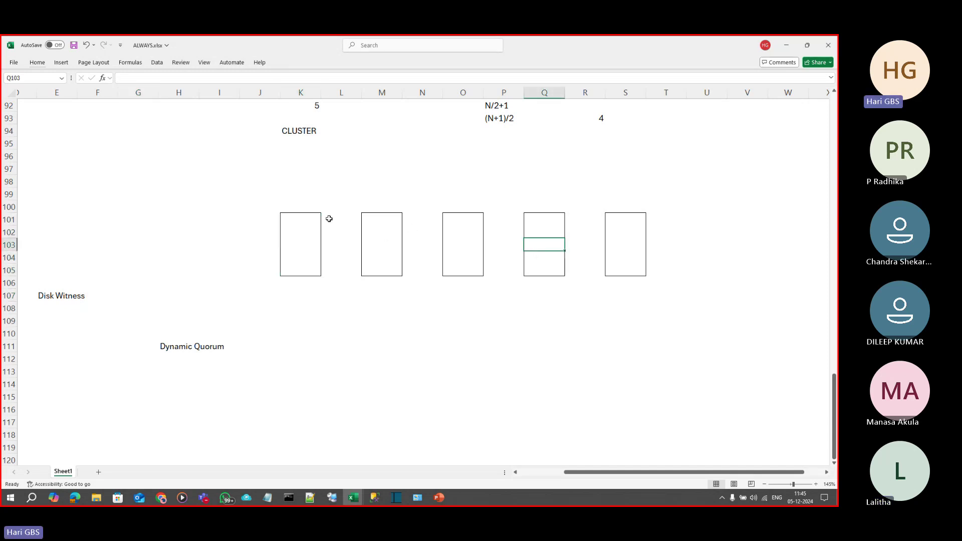
left_click_drag(620, 217, 621, 273)
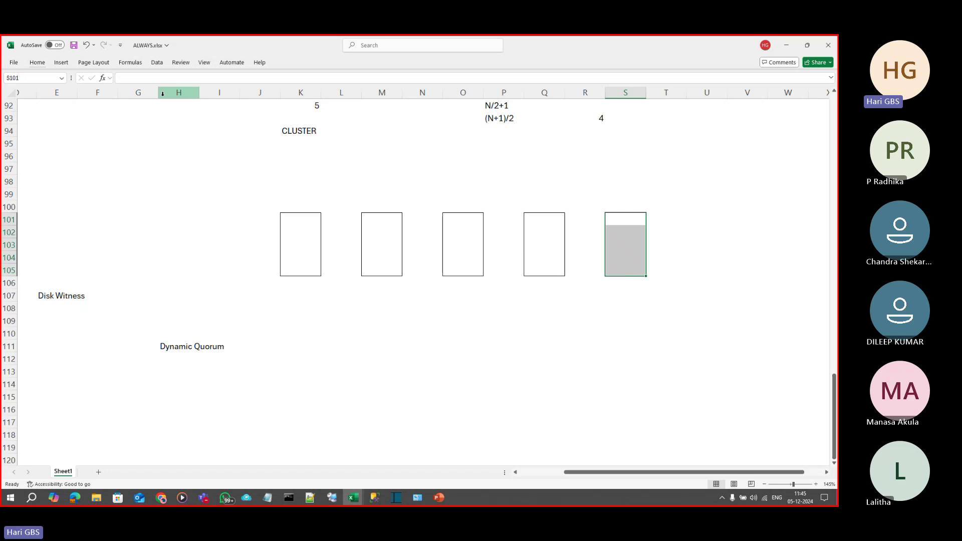
left_click(44, 63)
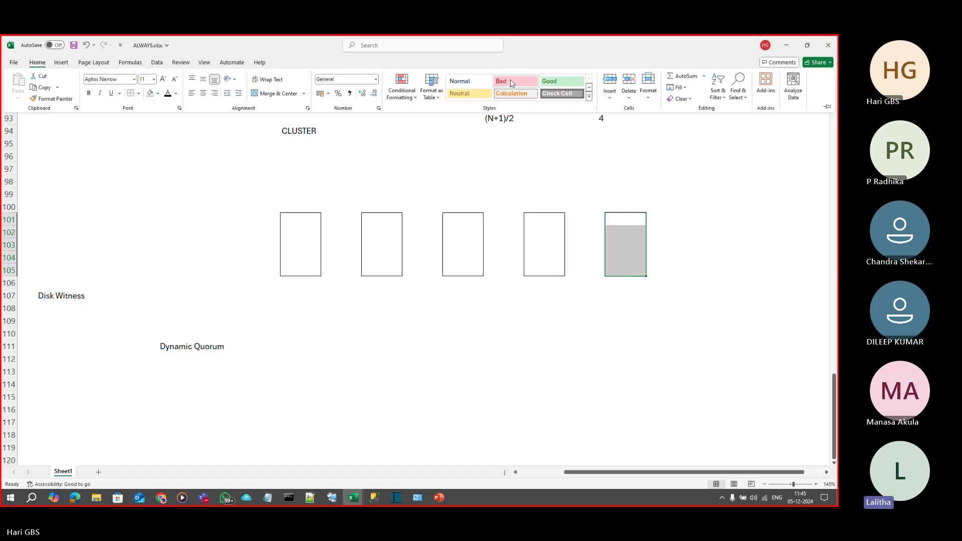
left_click(504, 81)
left_click(520, 269)
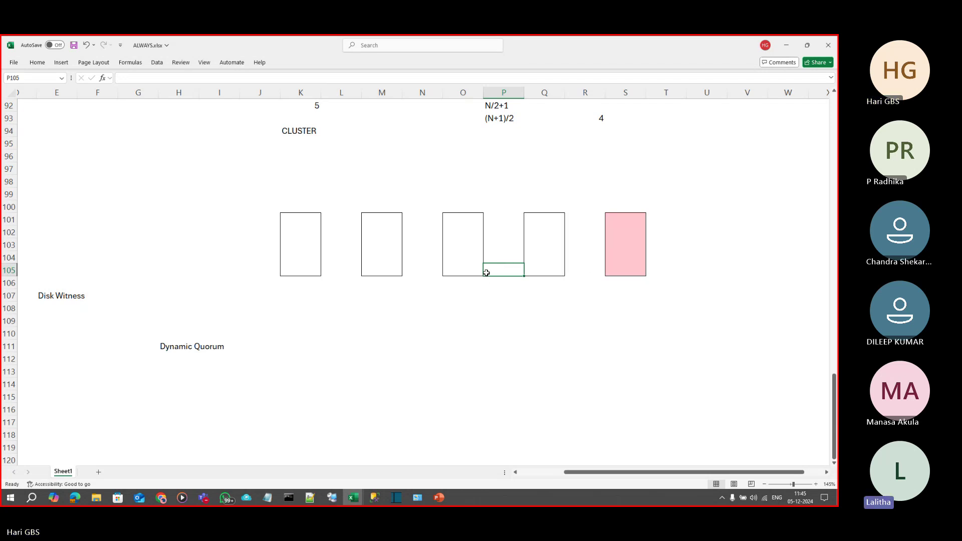
Highlight the four remaining unshaded node boxes and enter 3 in cell O107 beneath them.
left_click_drag(260, 194, 573, 281)
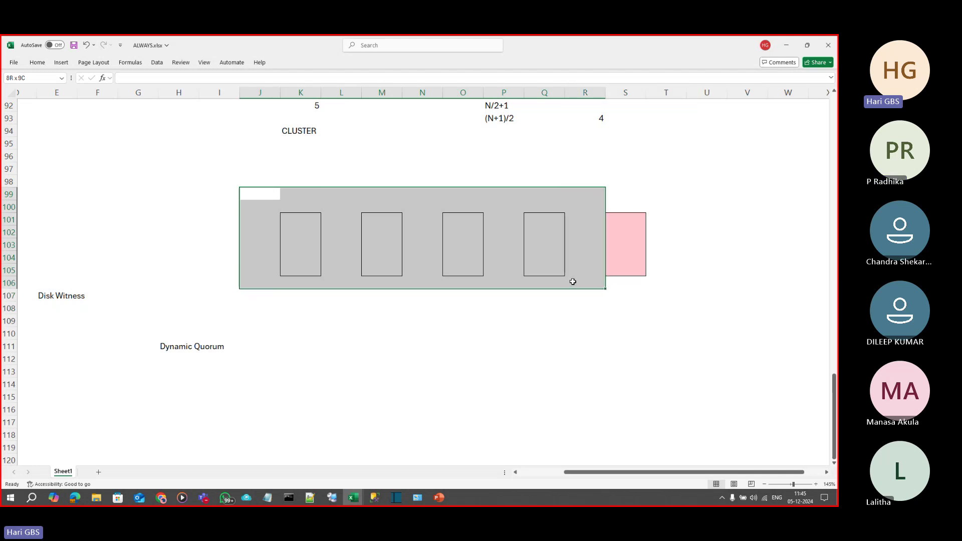
left_click_drag(632, 220, 628, 272)
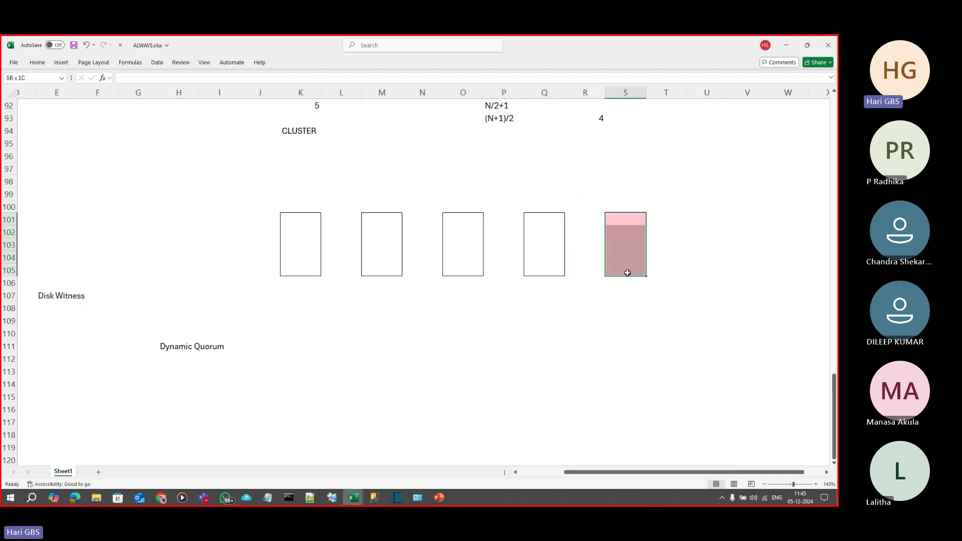
left_click_drag(295, 184, 546, 283)
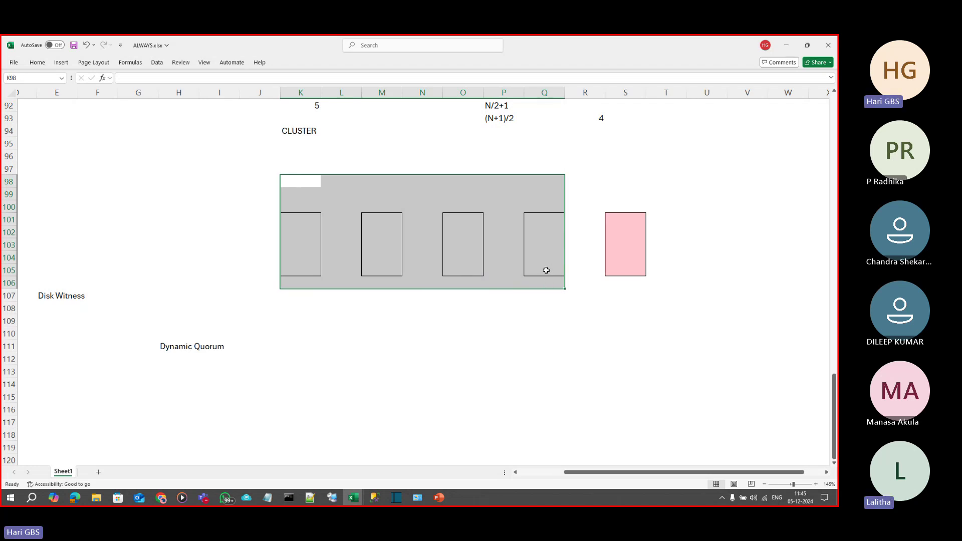
left_click(466, 292)
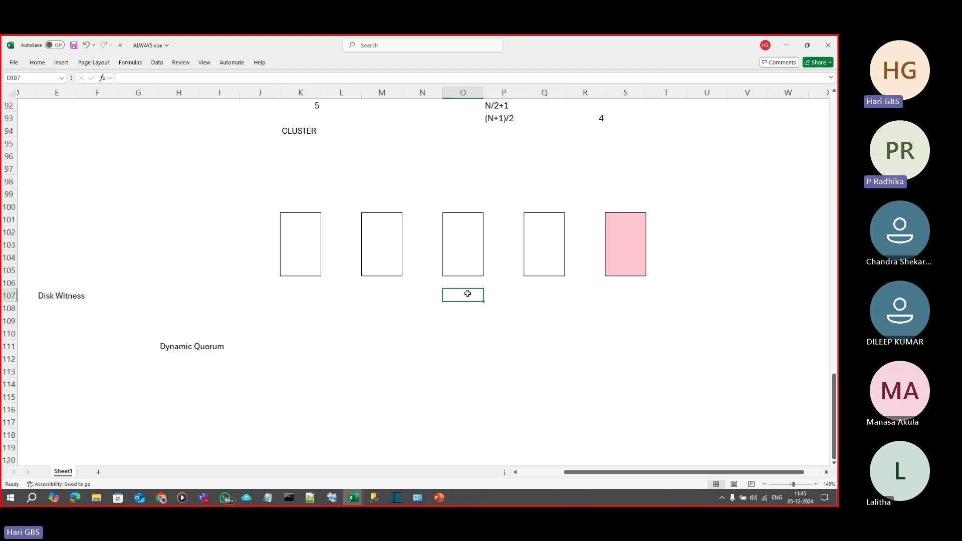
type("3")
left_click(486, 320)
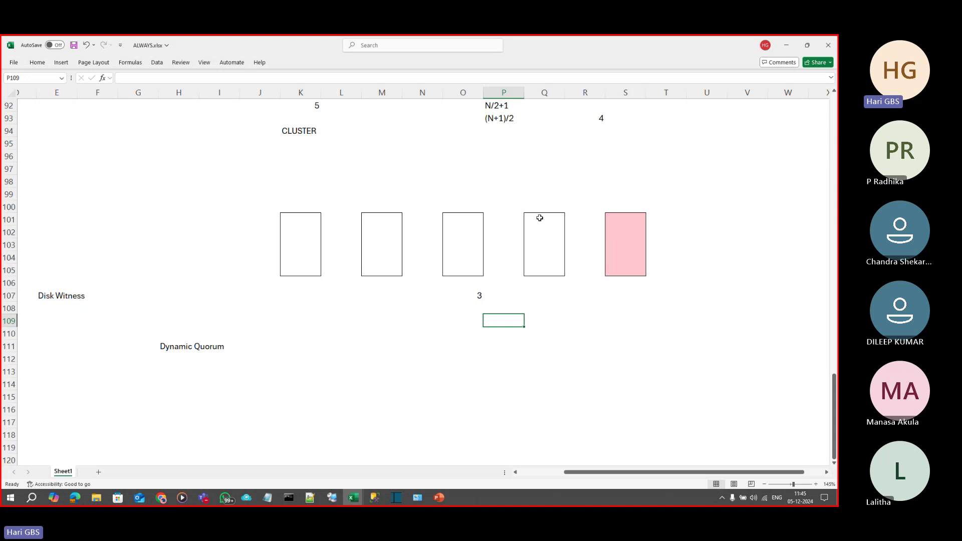
Apply the Bad cell style to the fourth node box, Q101:Q105.
left_click_drag(537, 217, 538, 271)
left_click(37, 62)
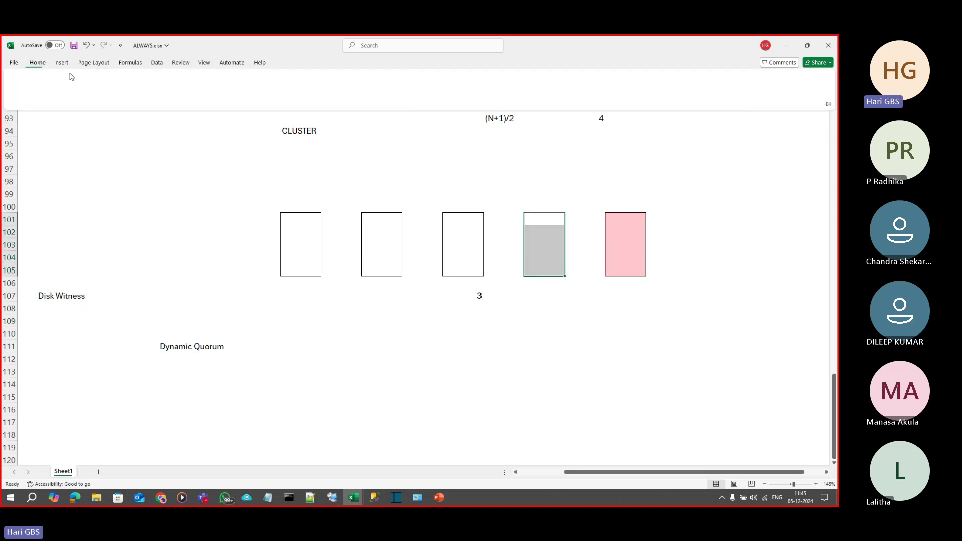
left_click(525, 81)
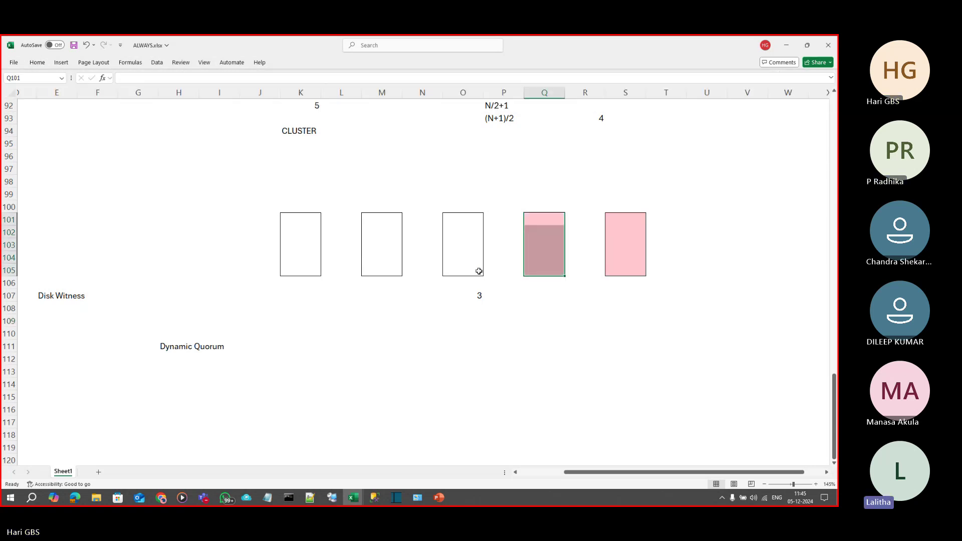
left_click(476, 271)
left_click(536, 282)
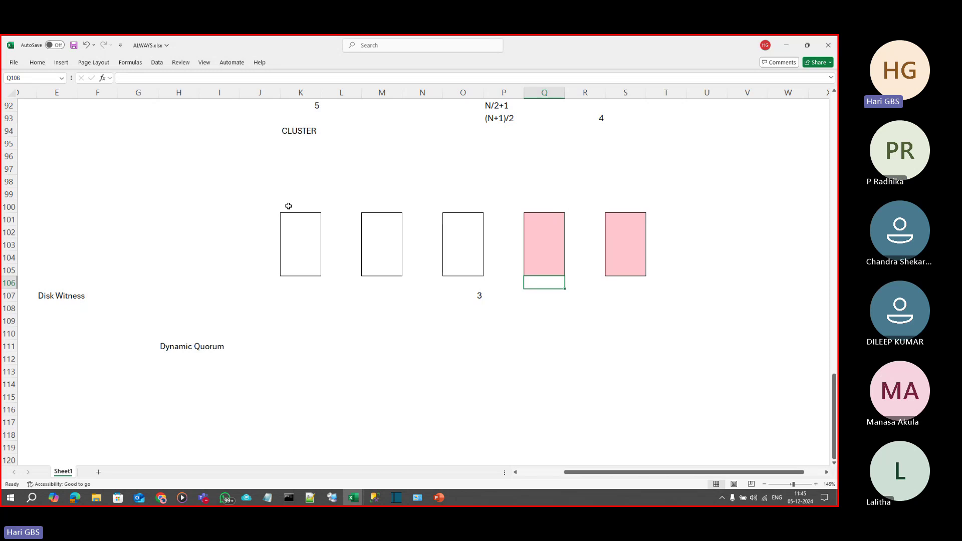
Highlight the three unshaded node boxes and change the value in cell O107 to 2.
left_click_drag(288, 206, 486, 296)
left_click(479, 296)
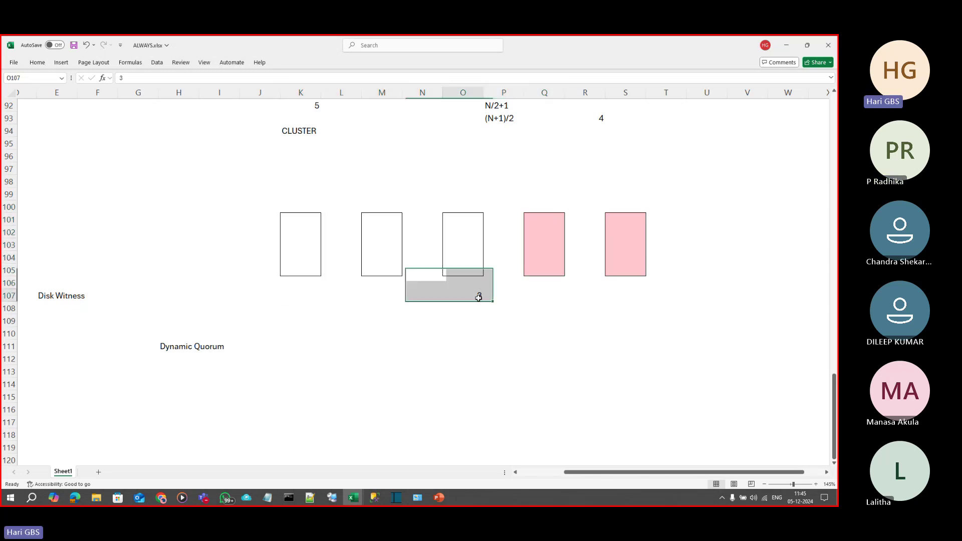
type("2")
left_click(467, 328)
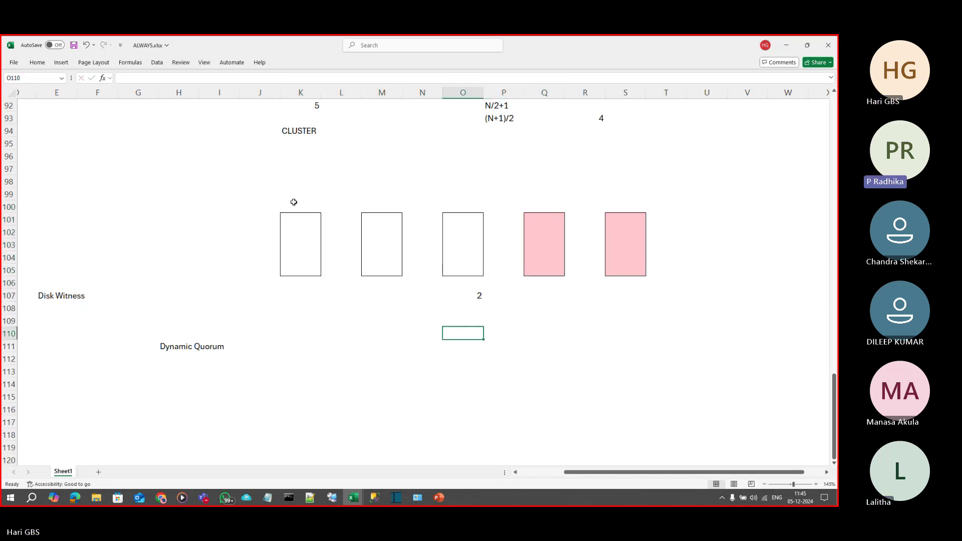
Apply the Bad cell style to the third node box, O101:O105, and clear the number in cell O107.
left_click(459, 222)
left_click_drag(459, 237, 456, 270)
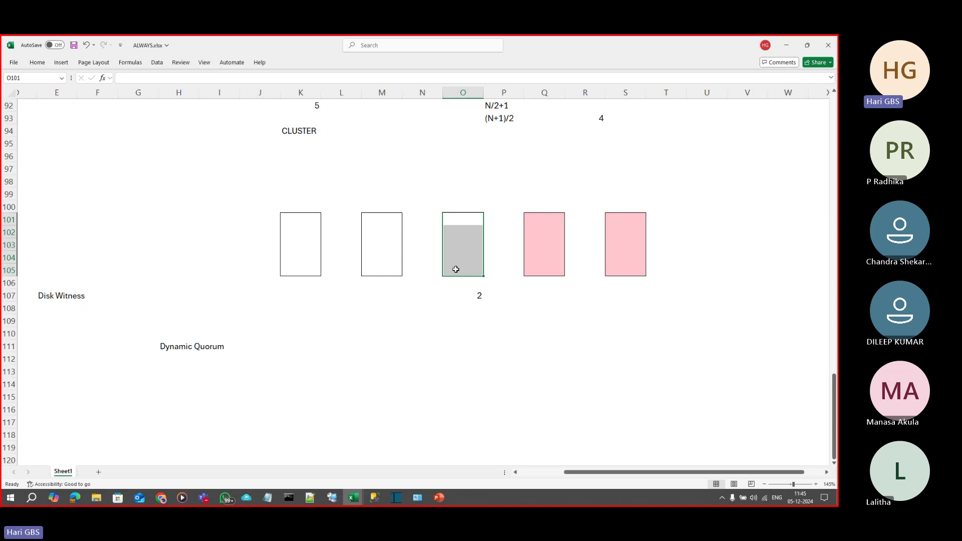
left_click(37, 62)
left_click(508, 81)
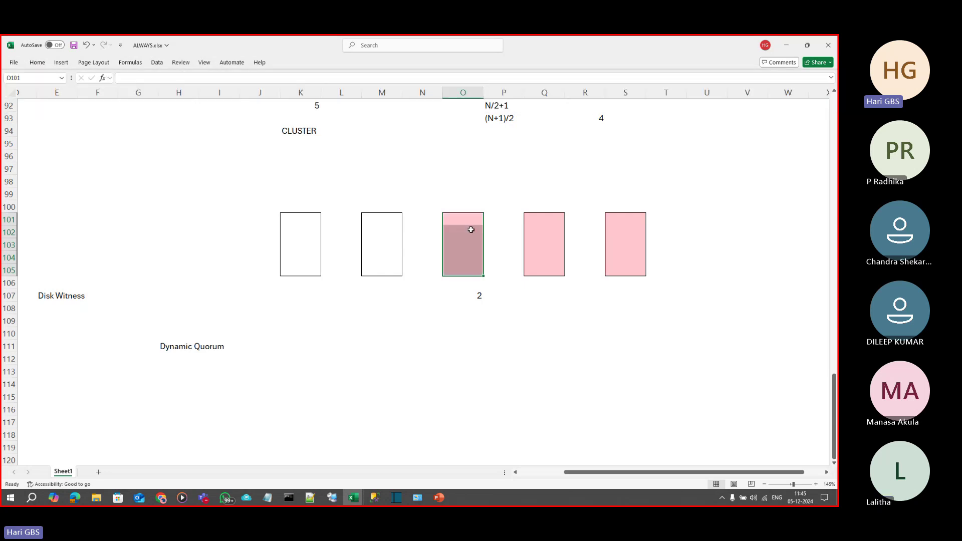
left_click(476, 297)
key("Delete")
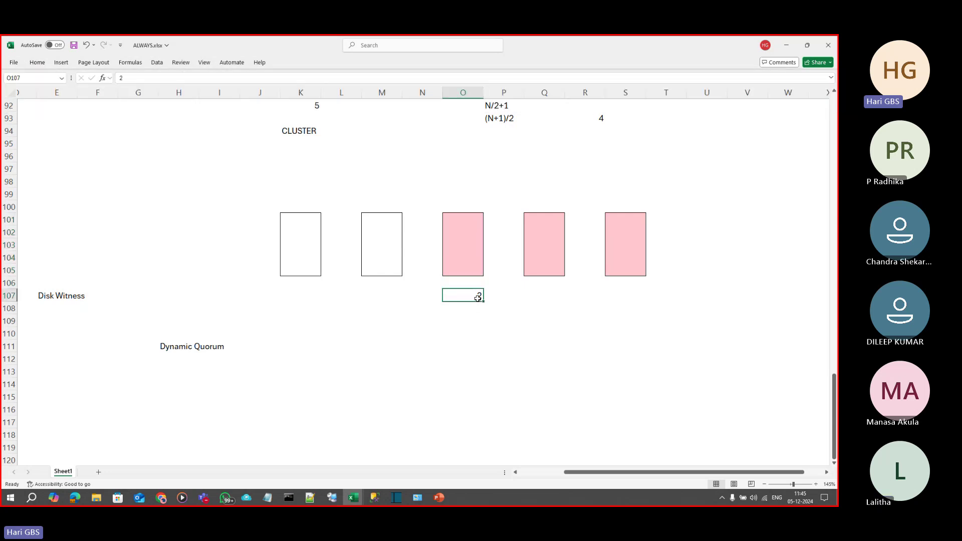
Highlight the two remaining unshaded node boxes and enter 1 beside Dynamic Quorum in cell J111.
left_click_drag(301, 207, 389, 272)
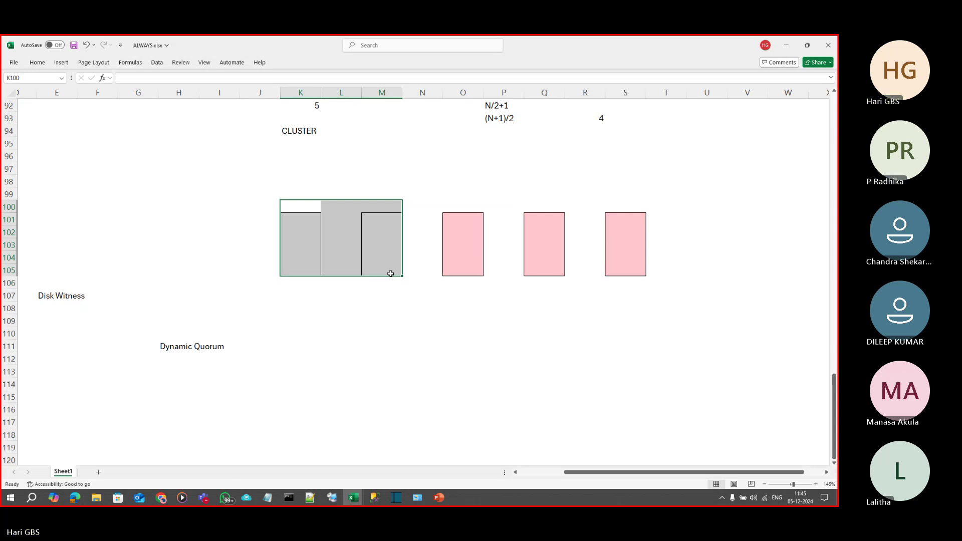
left_click(385, 221)
left_click_drag(385, 237, 387, 271)
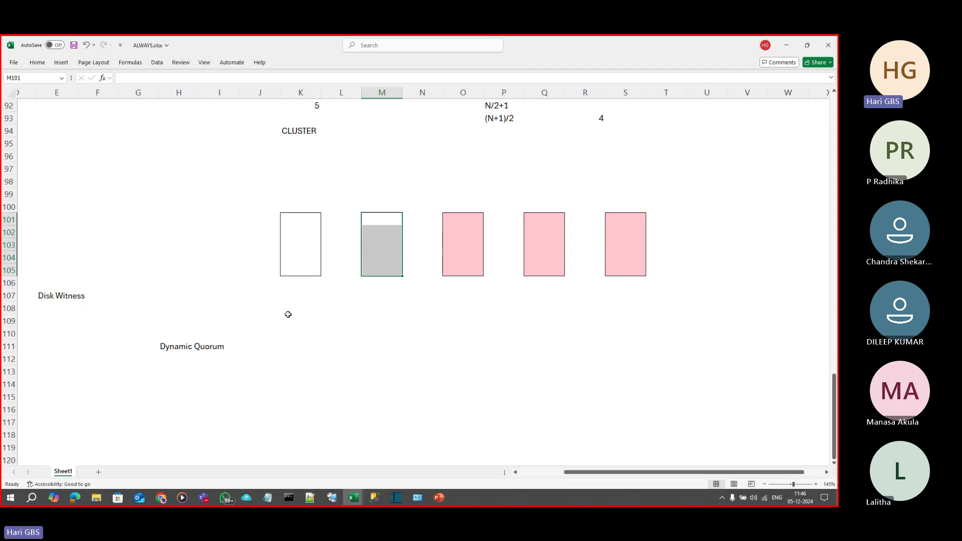
left_click(191, 348)
key("Right")
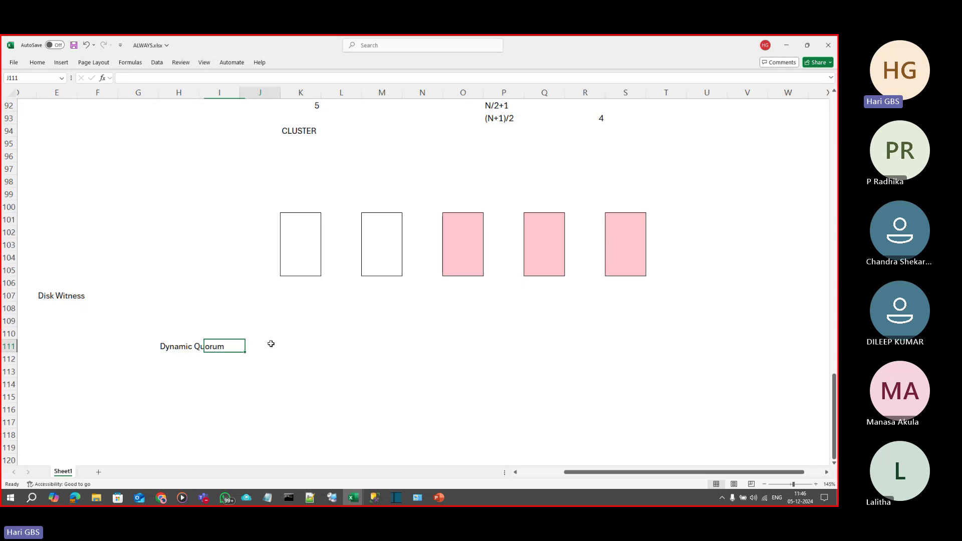
double_click(279, 351)
type("1")
left_click(341, 335)
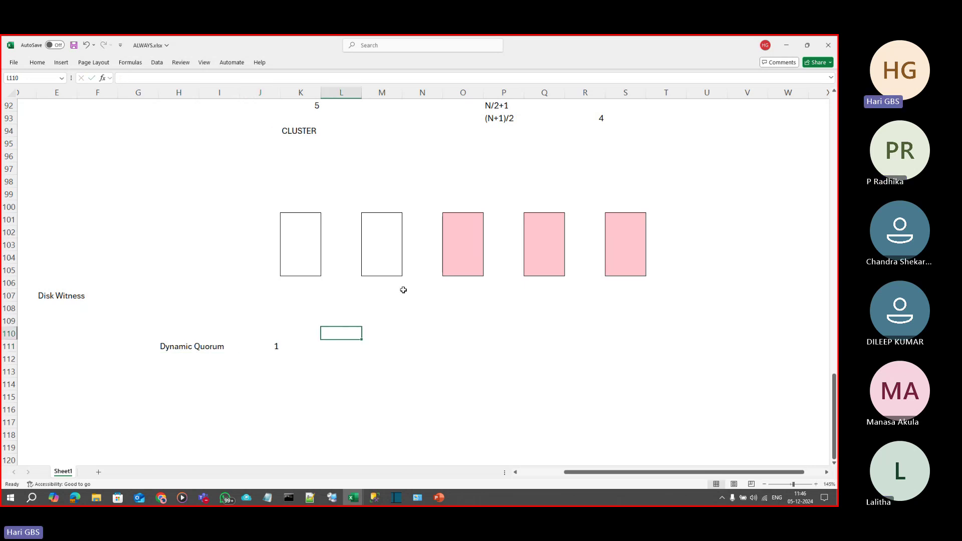
Apply the Bad cell style to the second node box, M101:M105.
left_click_drag(389, 215, 391, 271)
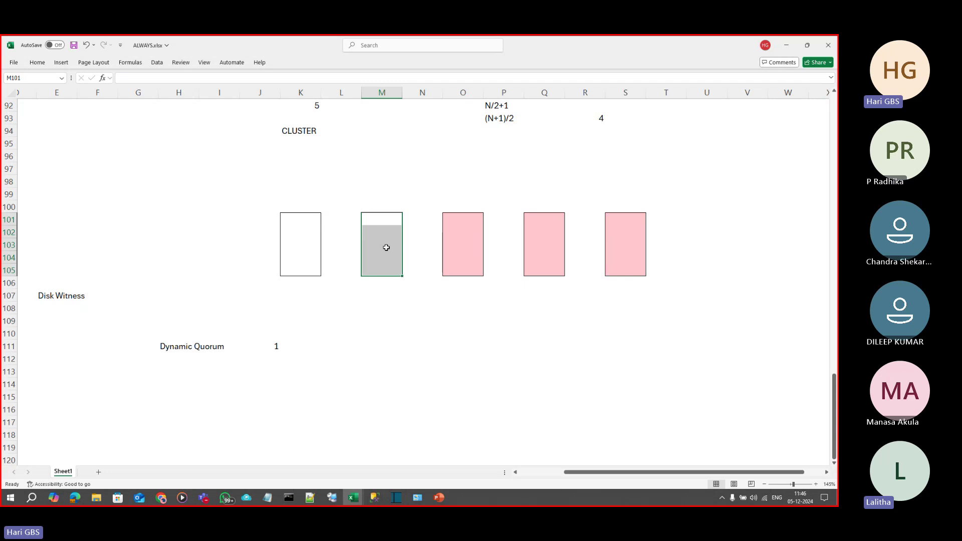
left_click(37, 62)
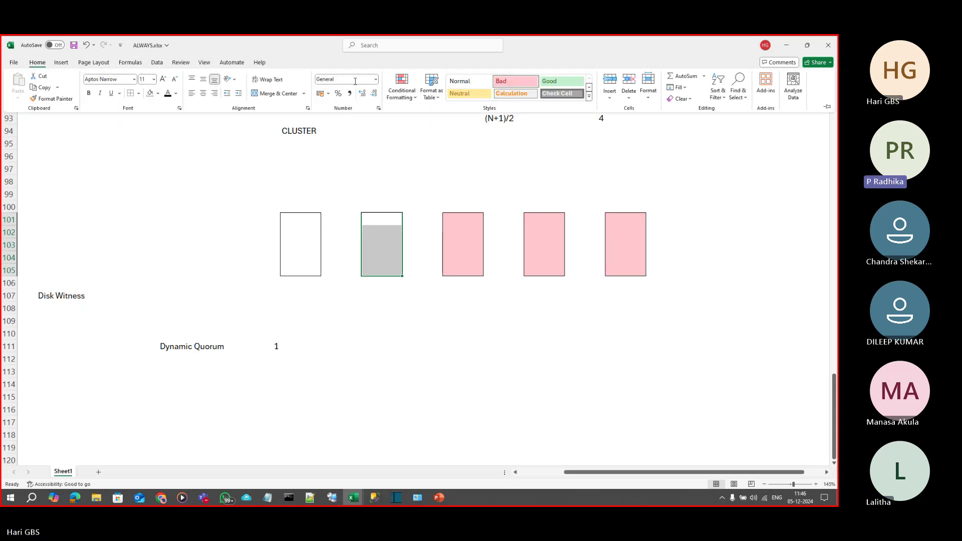
left_click(399, 307)
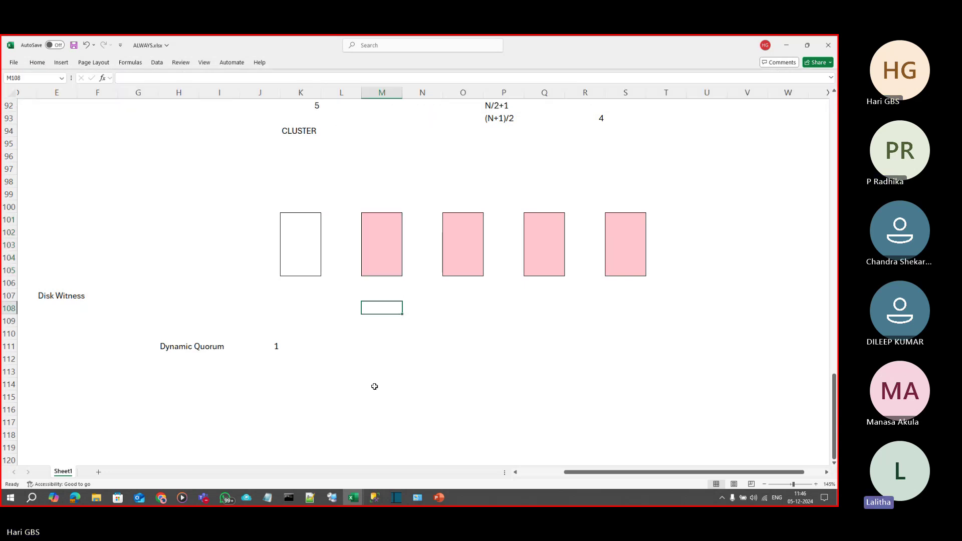
Enter 1 in cell K106 beneath the first node box, then highlight the whole cluster diagram and the Dynamic Quorum label.
left_click_drag(299, 220, 302, 279)
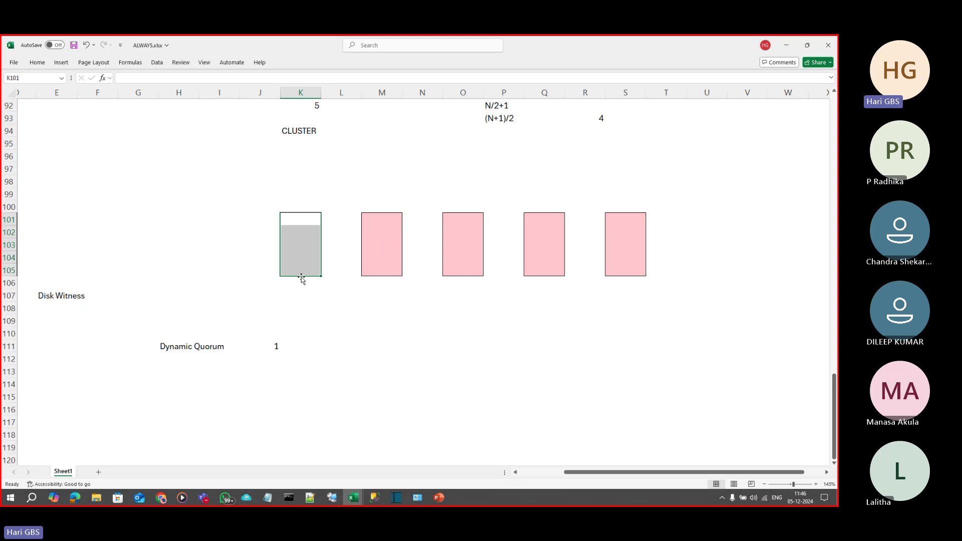
left_click(275, 347)
left_click(296, 259)
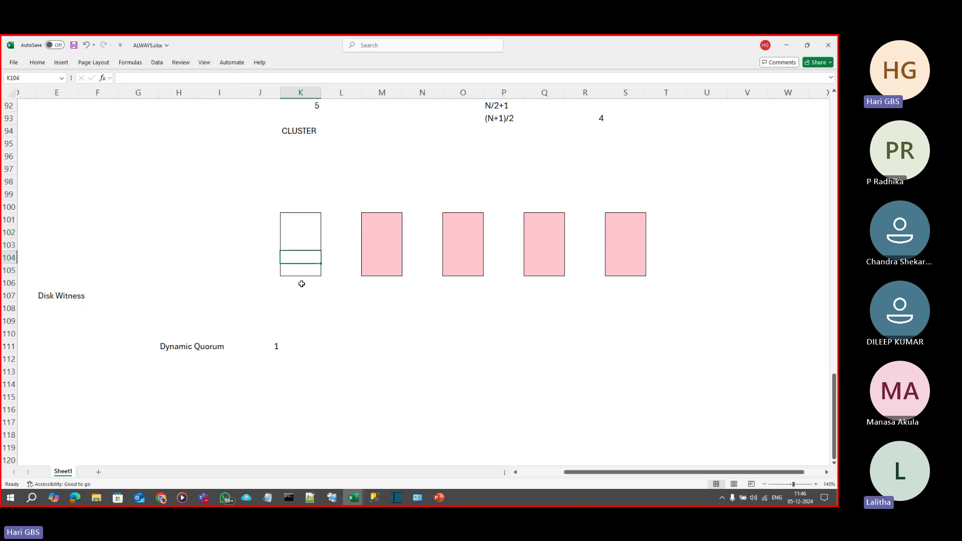
left_click(298, 280)
type("1")
left_click(323, 304)
left_click_drag(300, 210, 303, 272)
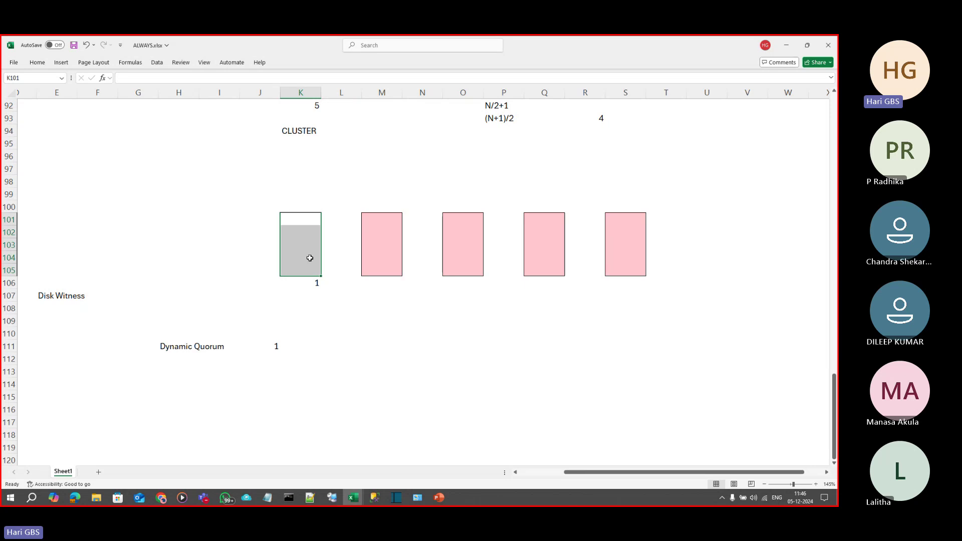
left_click_drag(261, 194, 650, 302)
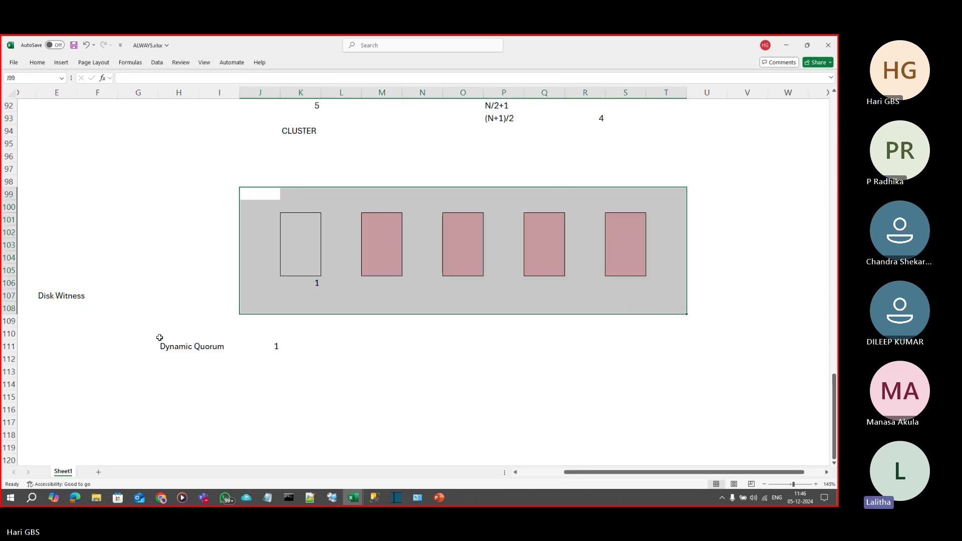
left_click(173, 346)
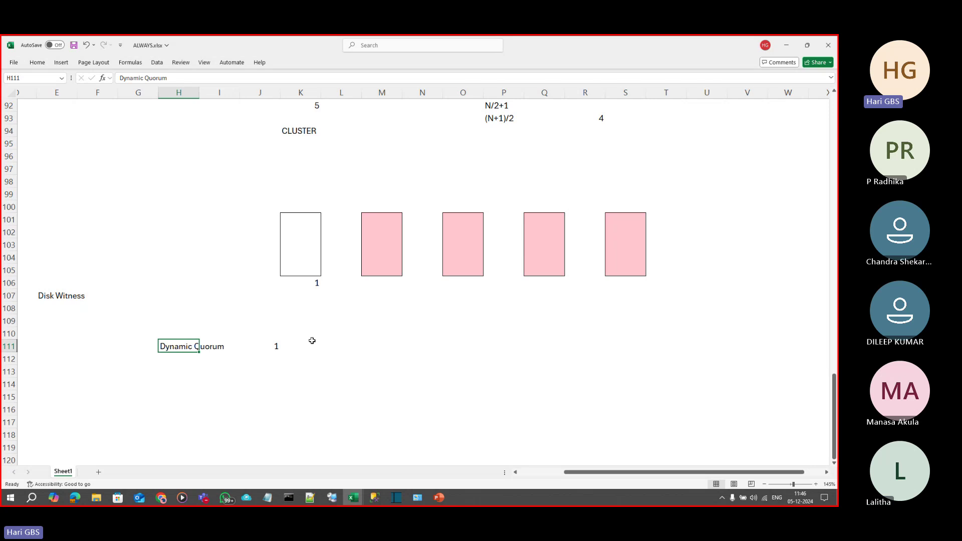
Switch to the Windows Failover Cluster Quorum Modes article in Chrome and review its dynamic quorum diagram and conclusion.
key("super+Tab")
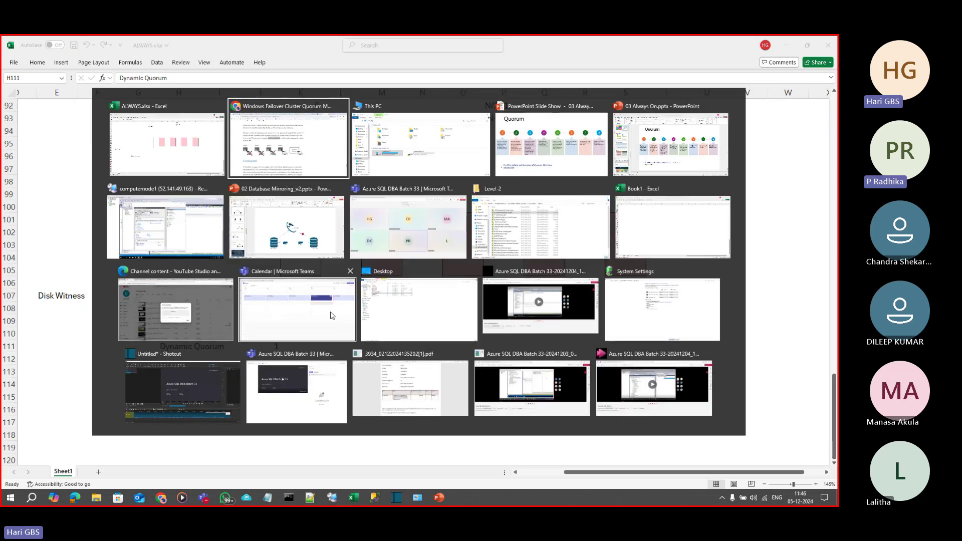
key("Return")
scroll(339, 410, "down", 4)
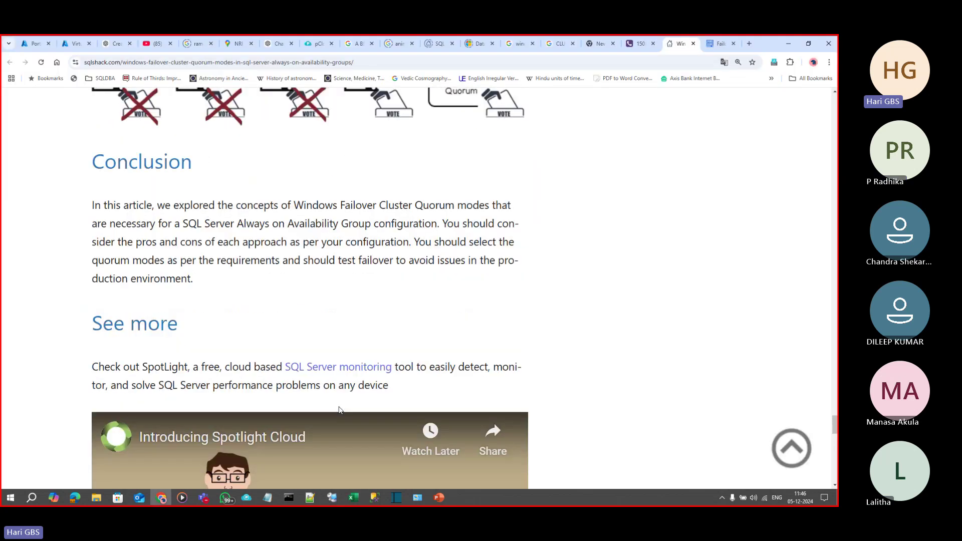
scroll(339, 410, "down", 10)
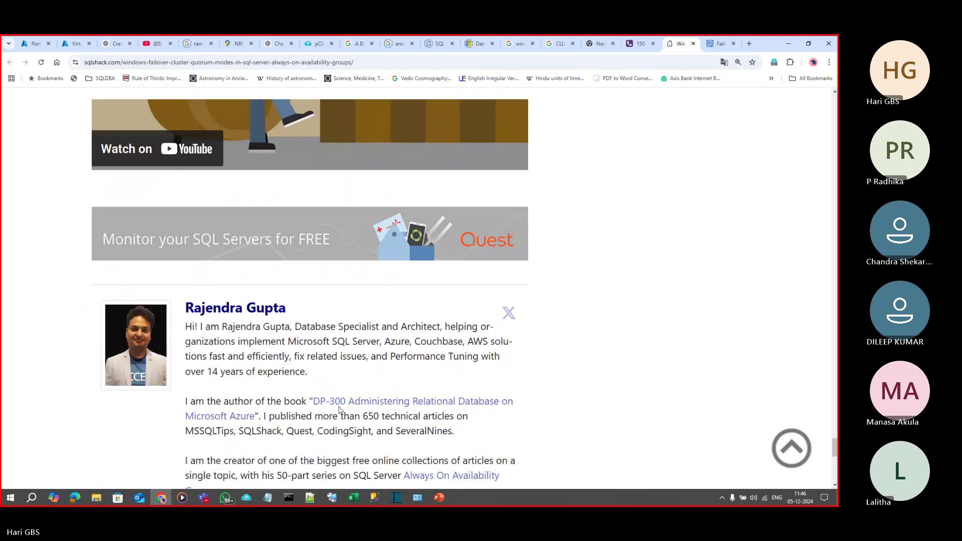
scroll(338, 410, "up", 8)
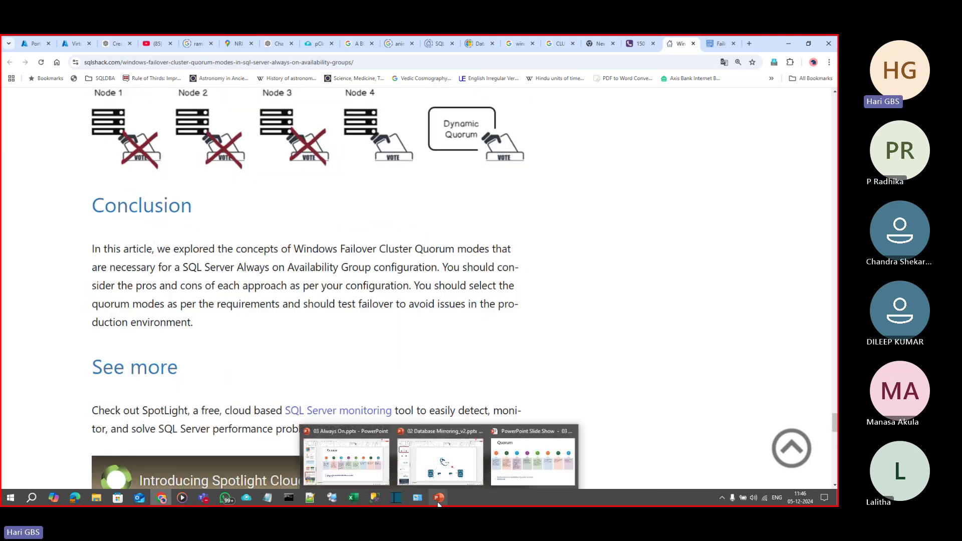
Switch to the computernode1 session in Remote Desktop Connection Manager and move the Failover Cluster Manager window aside to reveal Object Explorer.
left_click(332, 498)
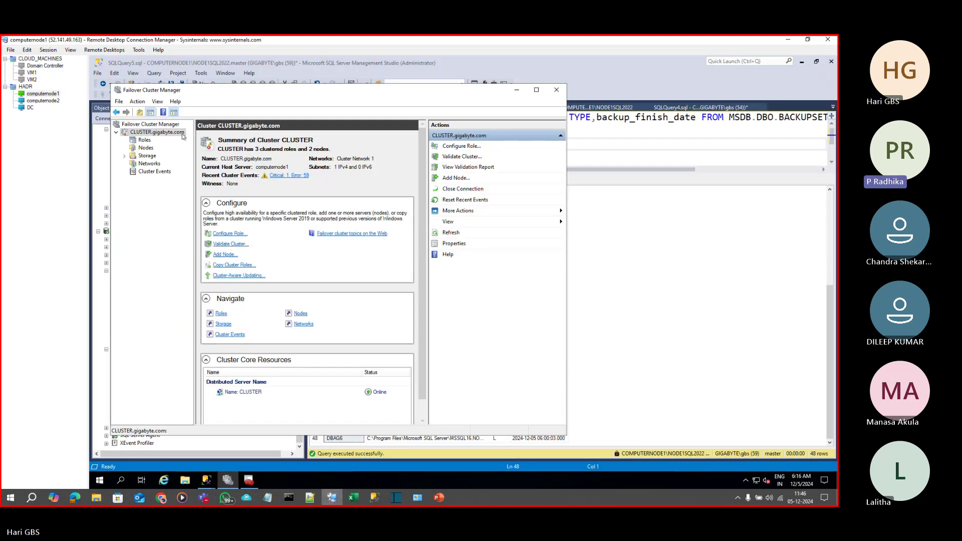
left_click_drag(393, 96, 471, 92)
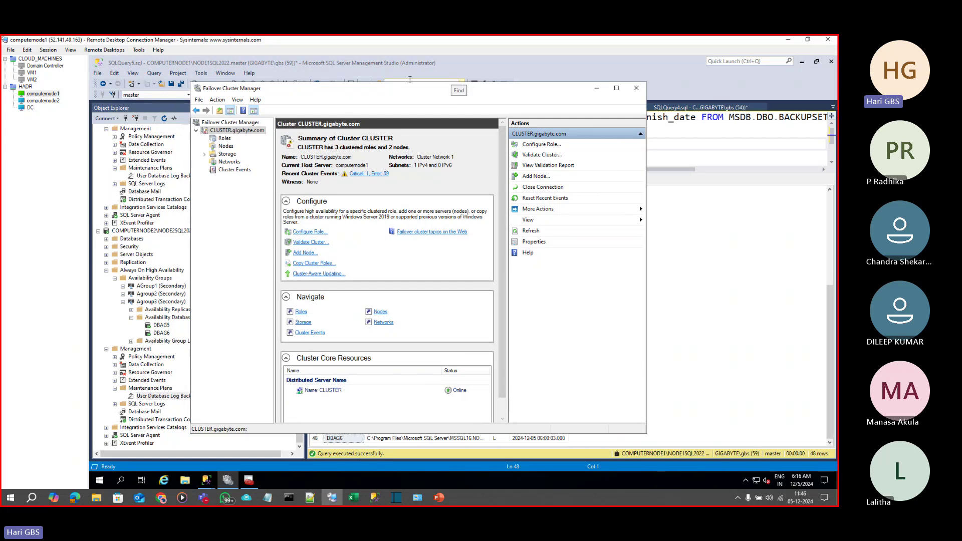
Switch to the DC remote session, dismiss the Windows Admin Center notice and minimise Server Manager.
left_click(30, 109)
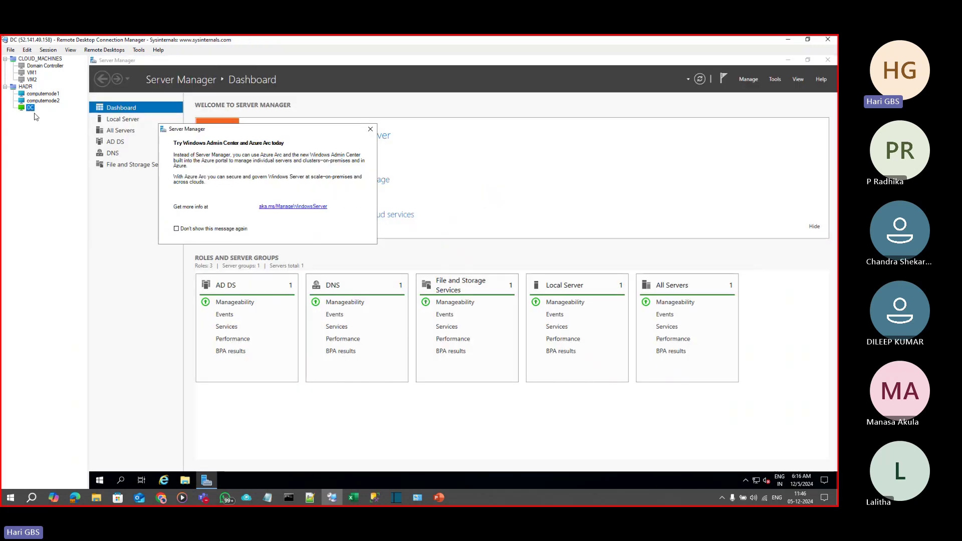
left_click(370, 130)
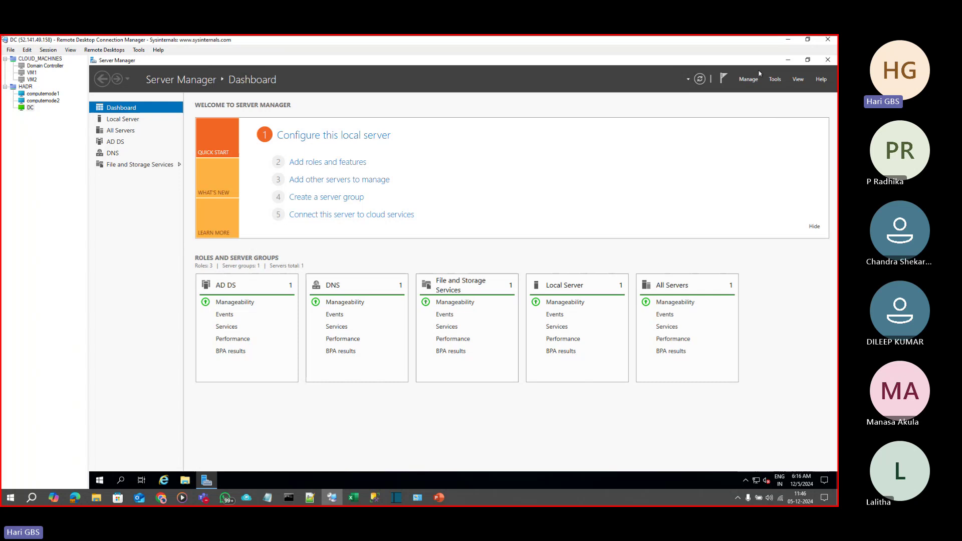
left_click(787, 60)
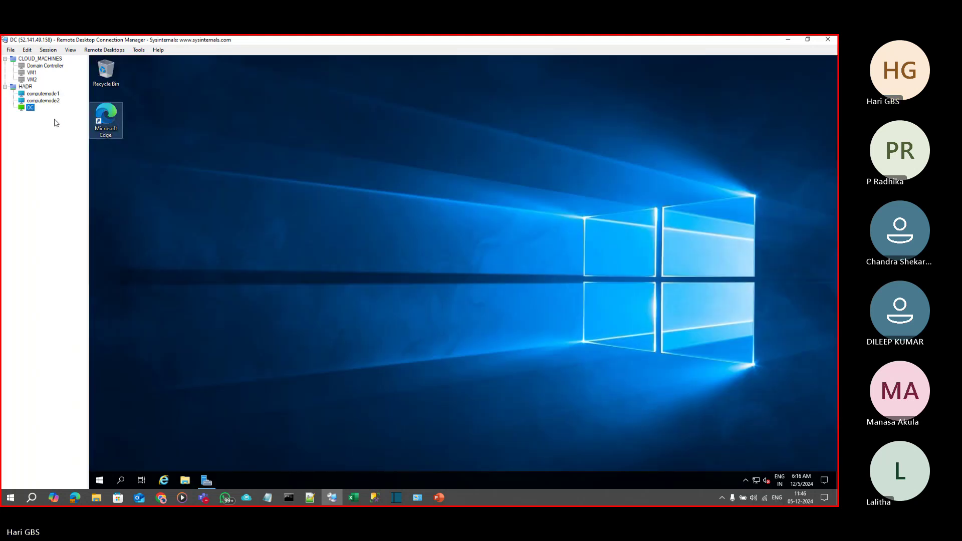
Create a new folder named FILESHARE on the DC machine's Windows (C:) drive.
left_click(188, 480)
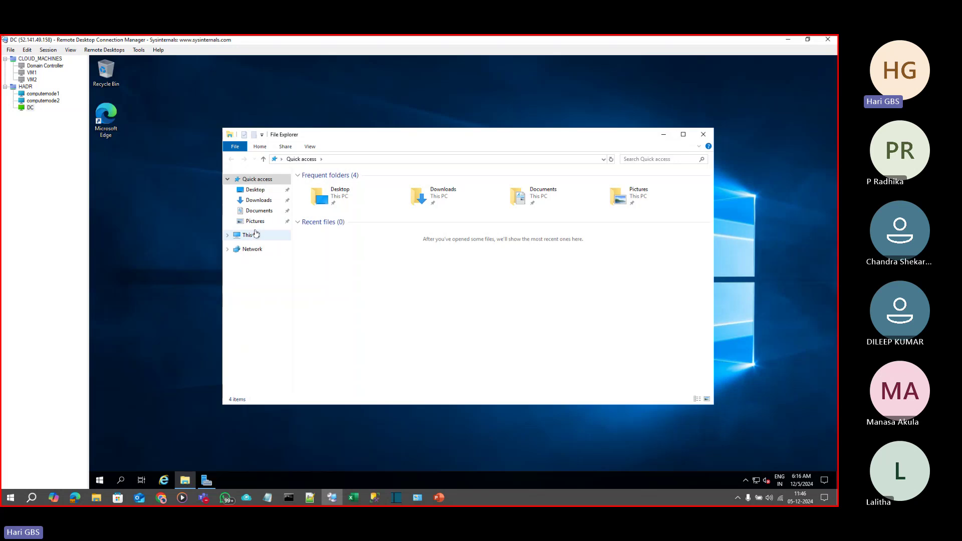
left_click(251, 236)
right_click(389, 305)
double_click(355, 275)
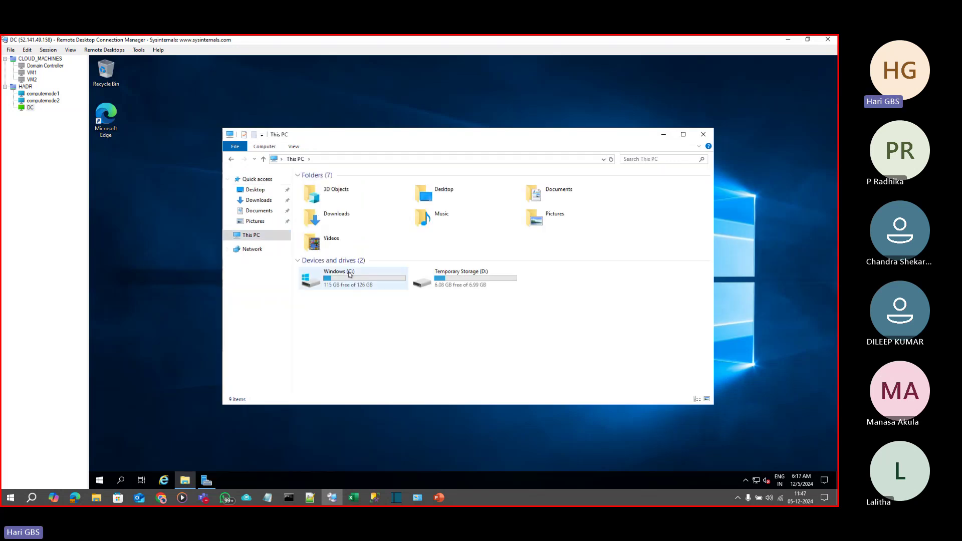
right_click(349, 279)
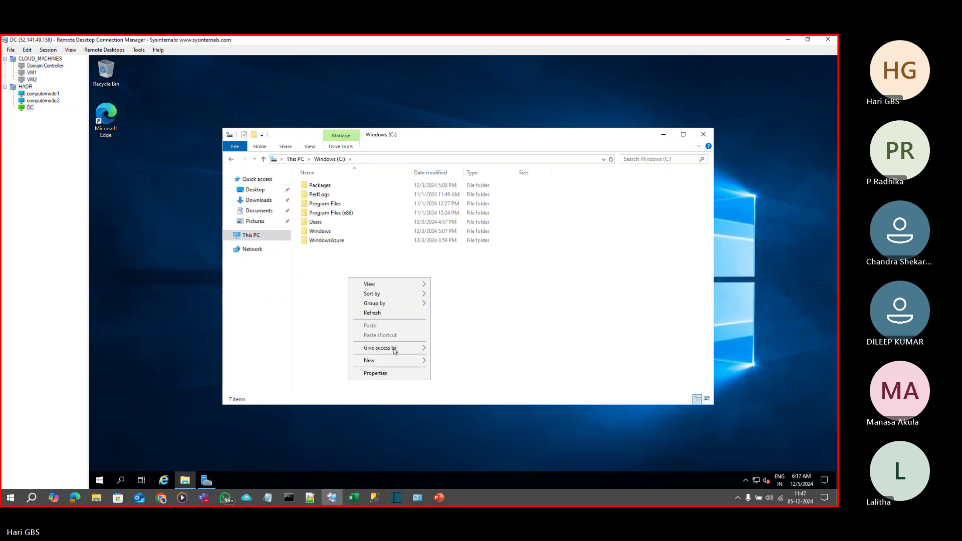
mouse_move(403, 363)
left_click(451, 362)
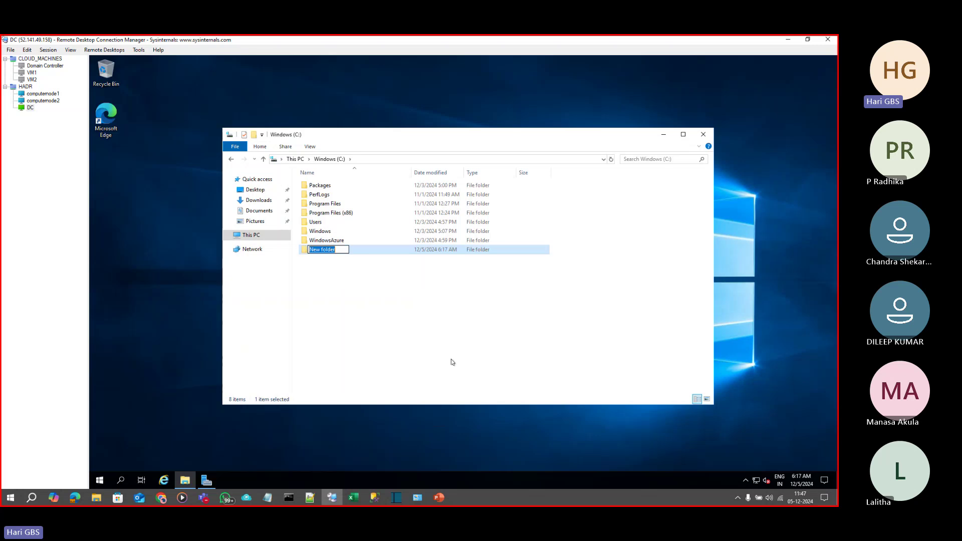
type("FILESHARE")
key("Return")
Share the FILESHARE folder on the network from its properties, choosing Everyone in the people list without adding it.
key("alt+Return")
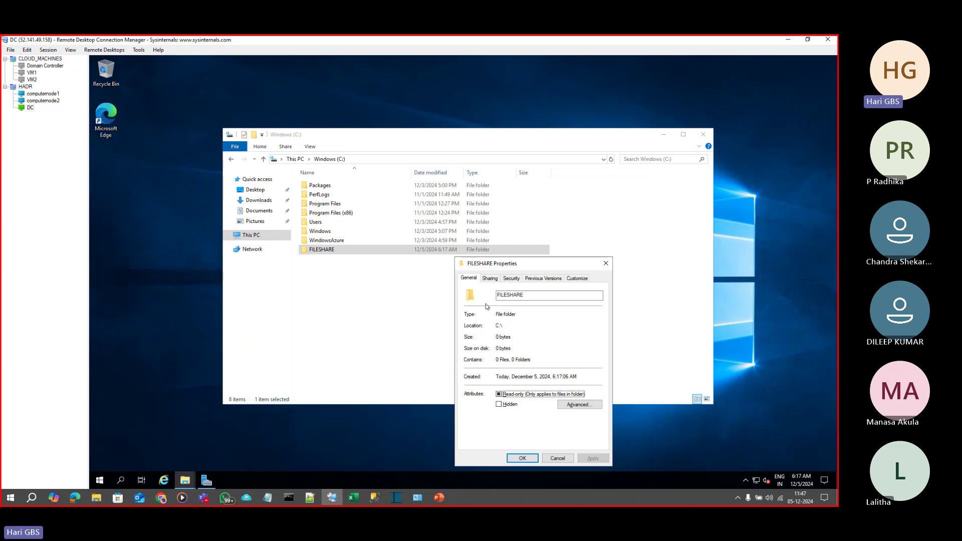
left_click(490, 278)
left_click(494, 338)
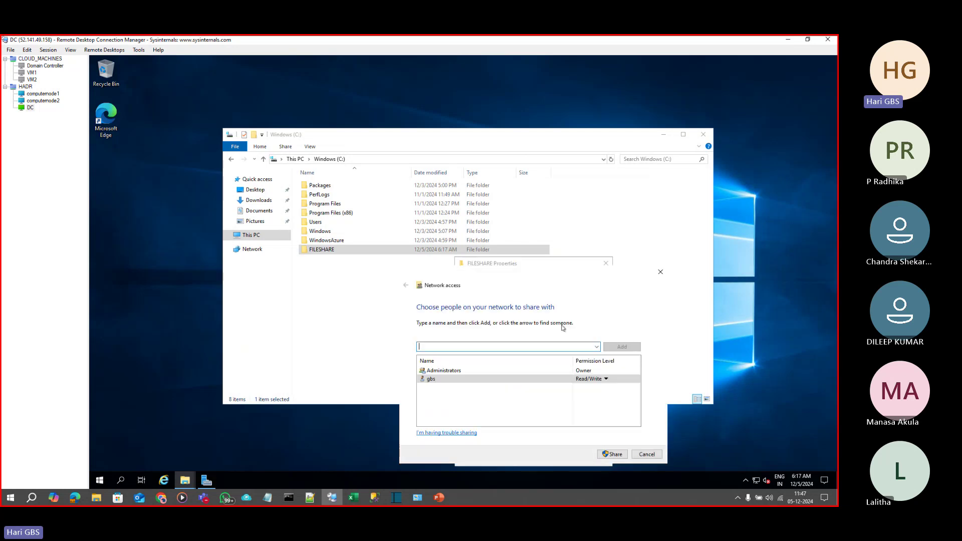
left_click(597, 347)
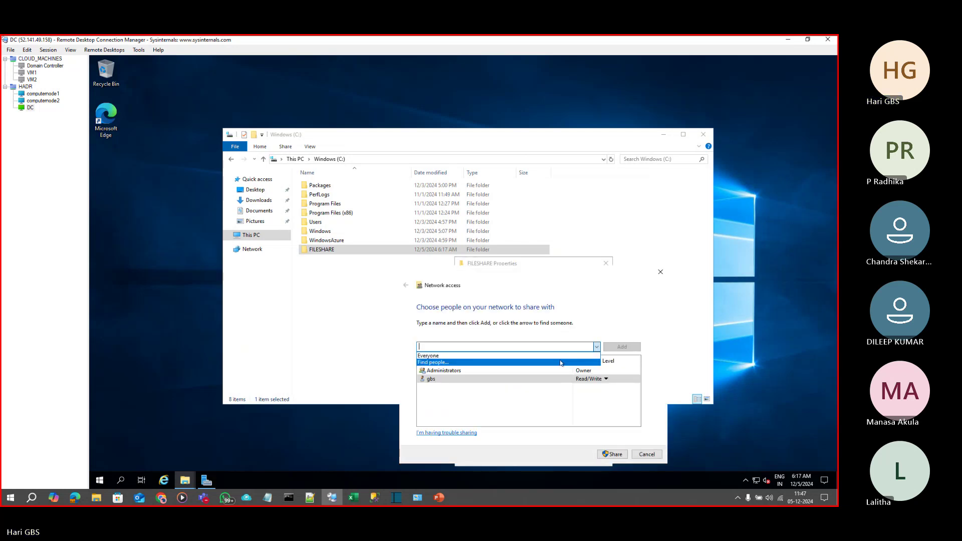
left_click(569, 360)
key("Escape")
left_click(597, 347)
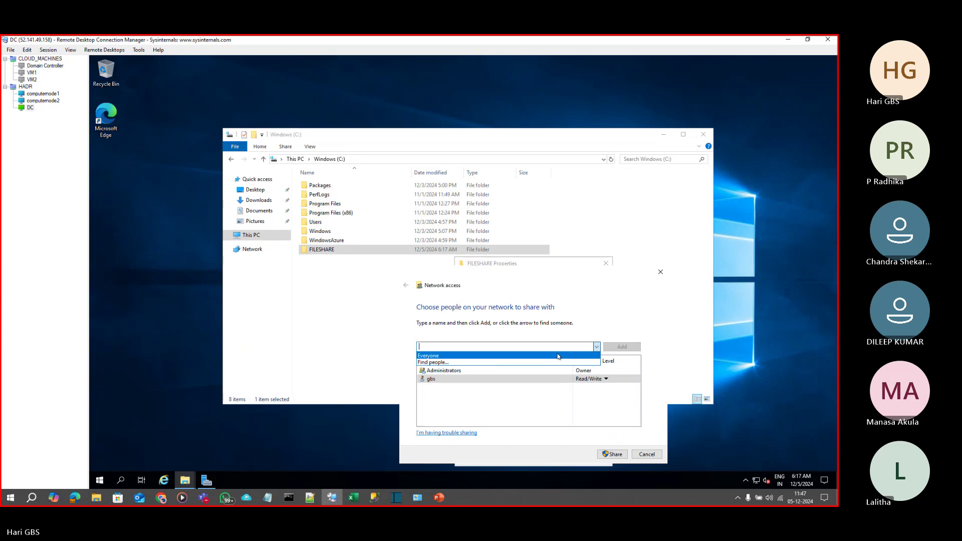
left_click(554, 365)
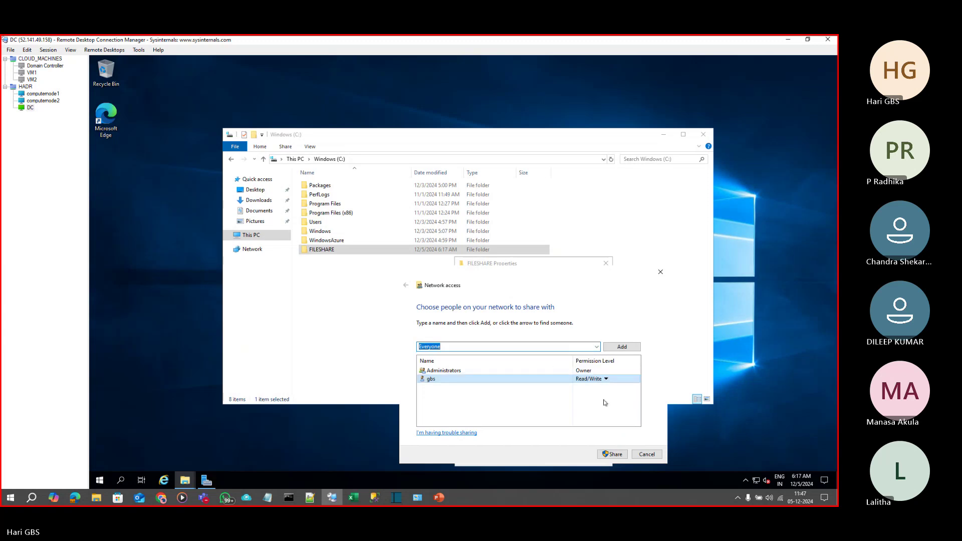
left_click(611, 454)
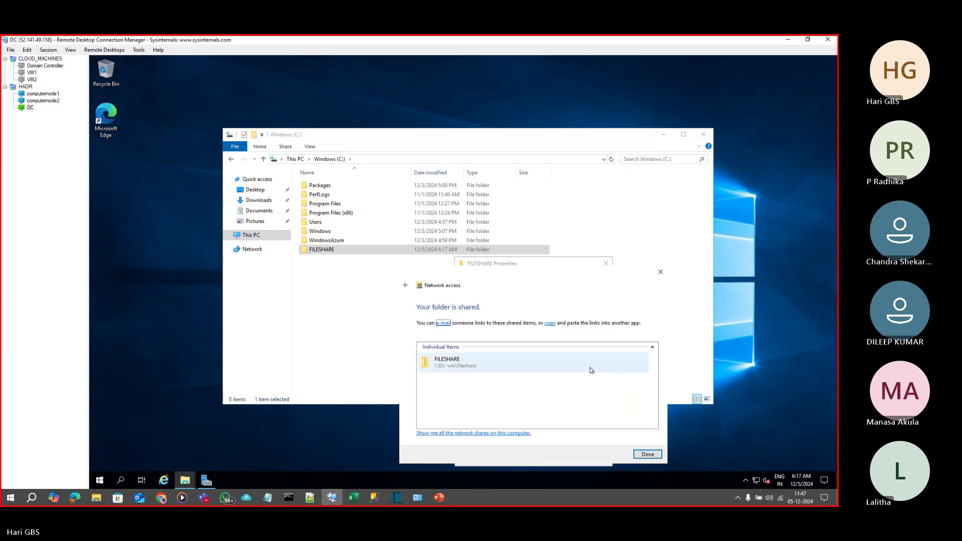
left_click(648, 454)
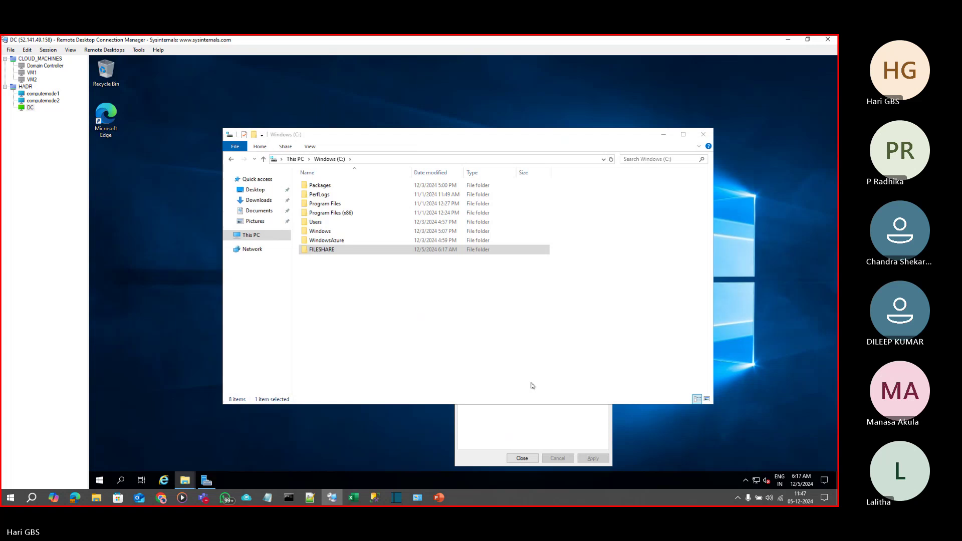
left_click(523, 458)
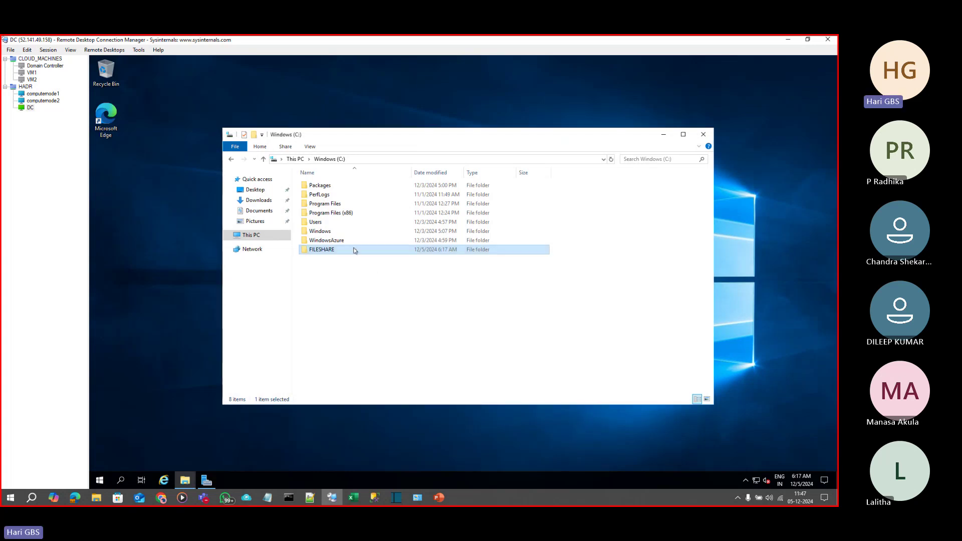
Add Everyone to the FILESHARE folder's network access with Read/Write permission and share it again.
key("alt+Return")
left_click(394, 269)
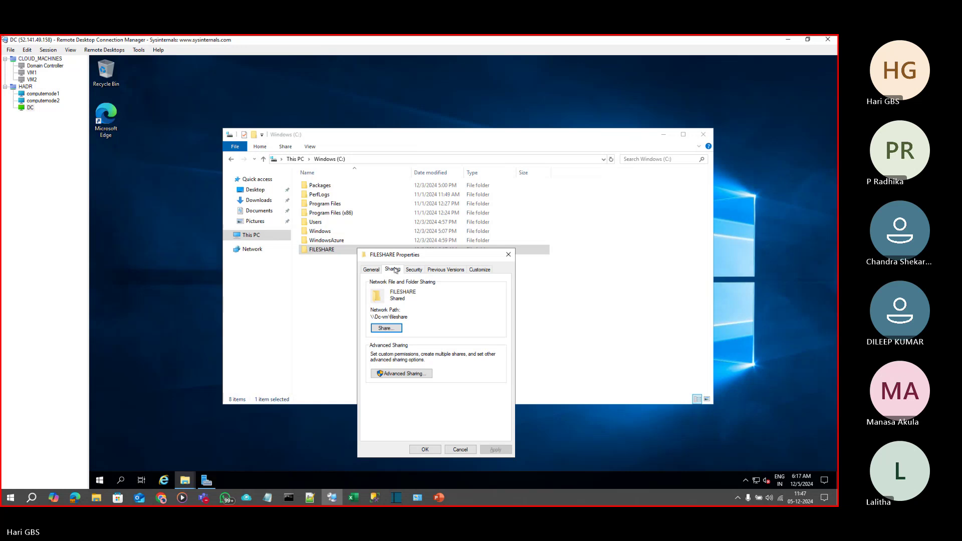
left_click(402, 329)
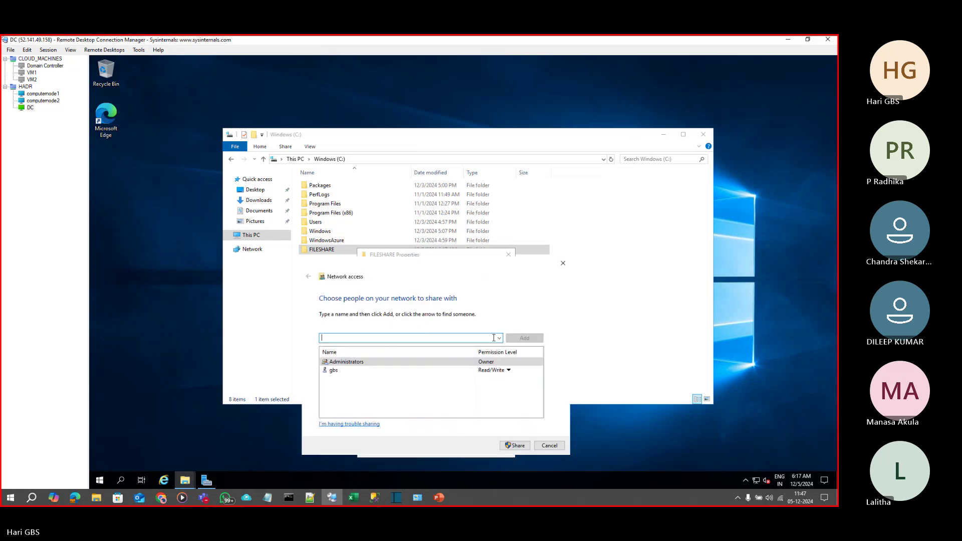
type("EVER")
left_click(526, 338)
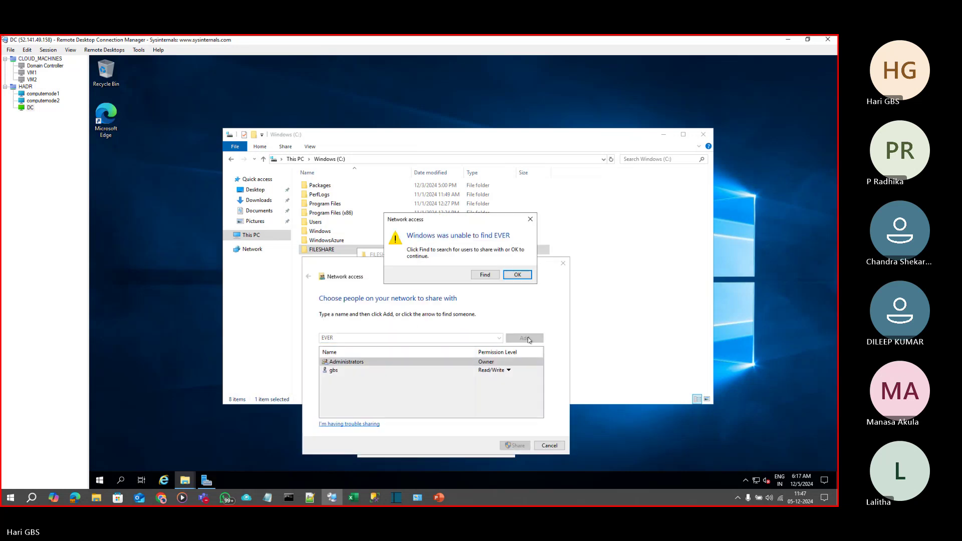
left_click(518, 275)
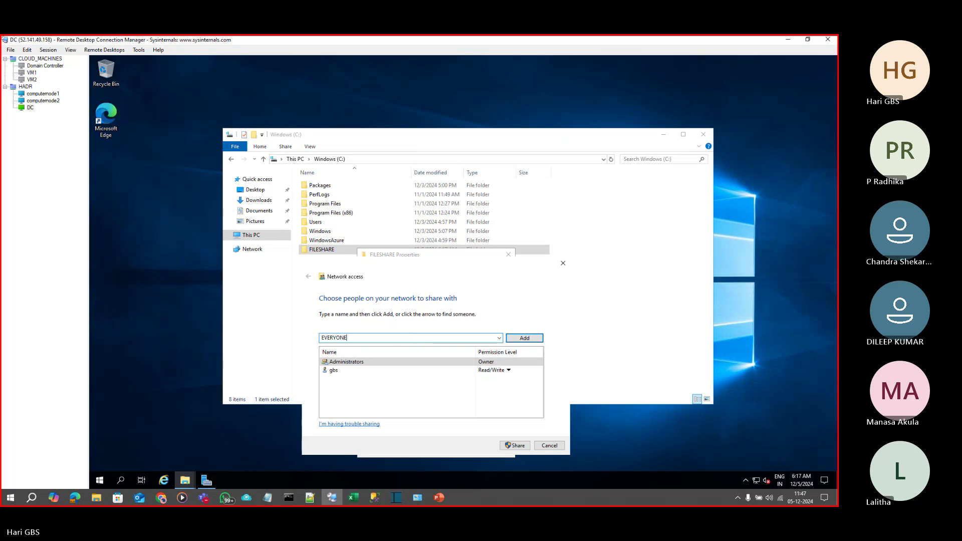
type("YONE")
key("Return")
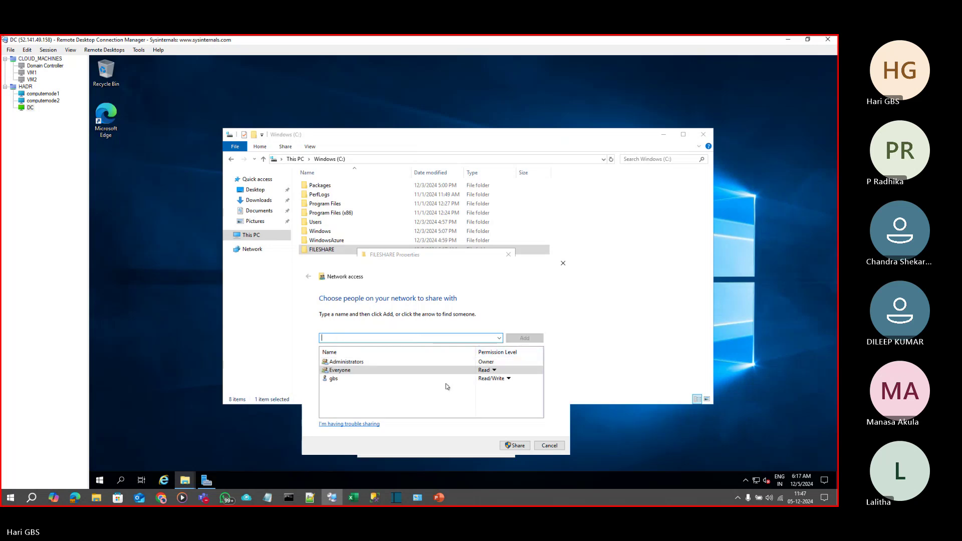
left_click(493, 370)
left_click(524, 382)
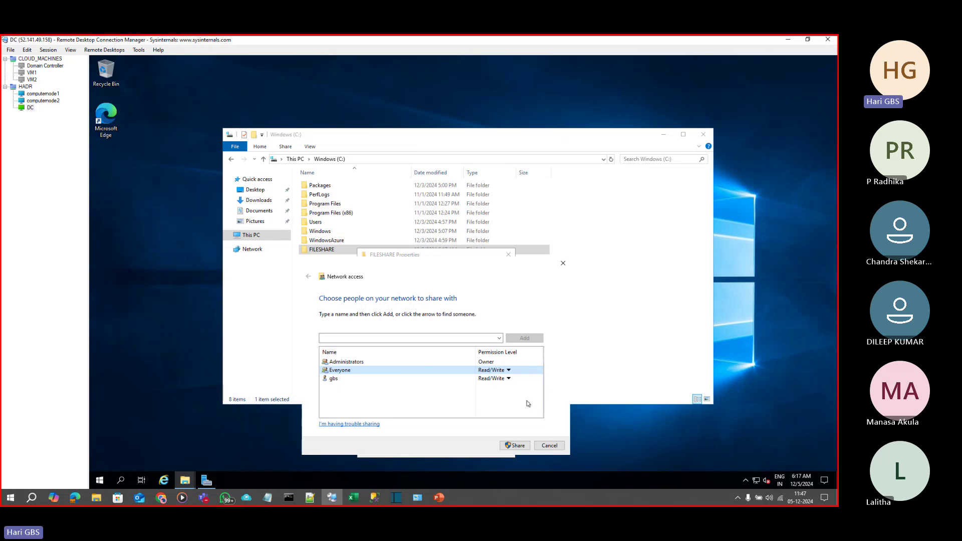
left_click(524, 447)
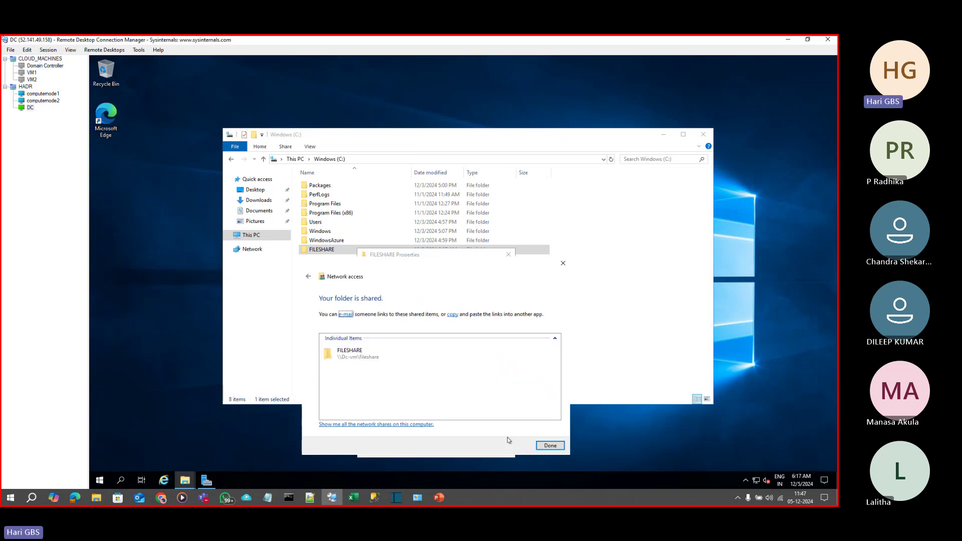
left_click(550, 446)
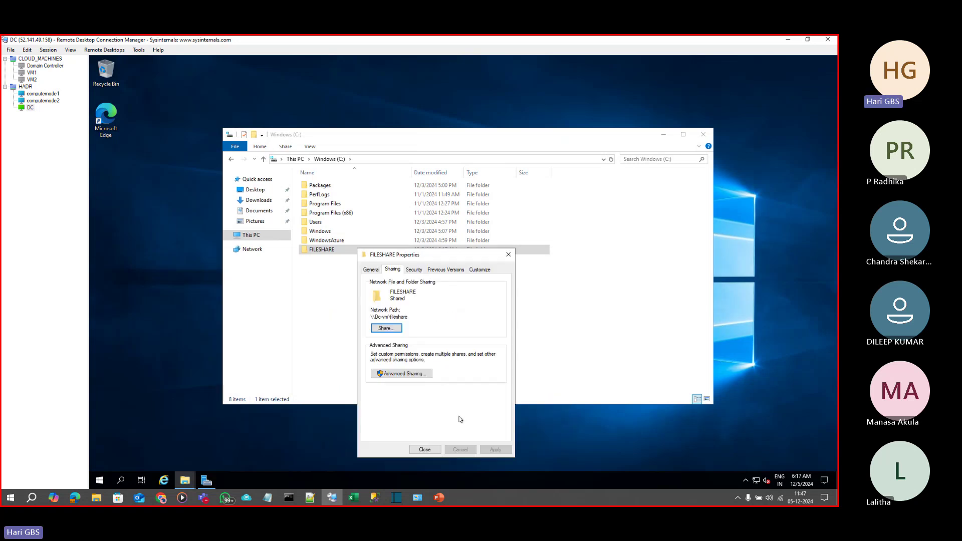
Review FILESHARE's advanced share permissions for Everyone, highlight its network path and close the folder properties.
left_click(409, 375)
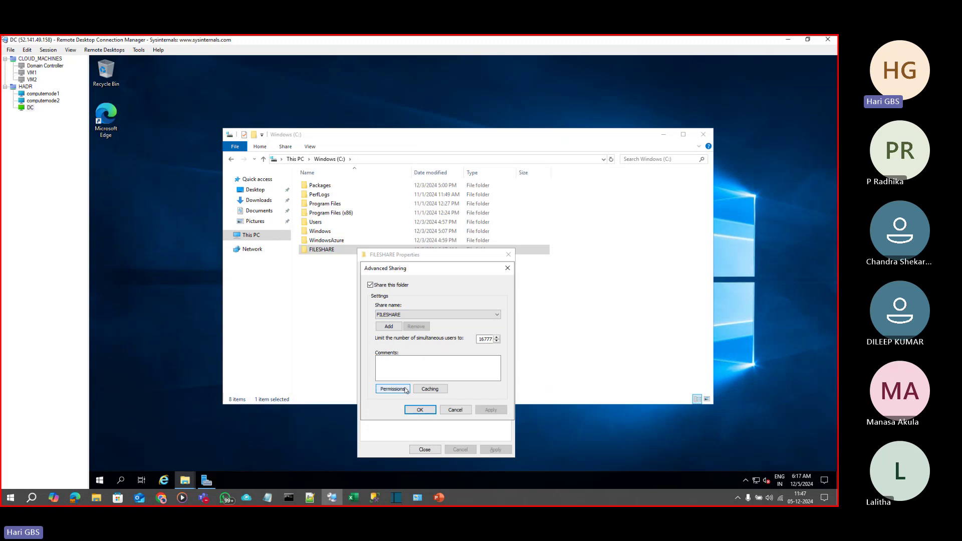
left_click(394, 388)
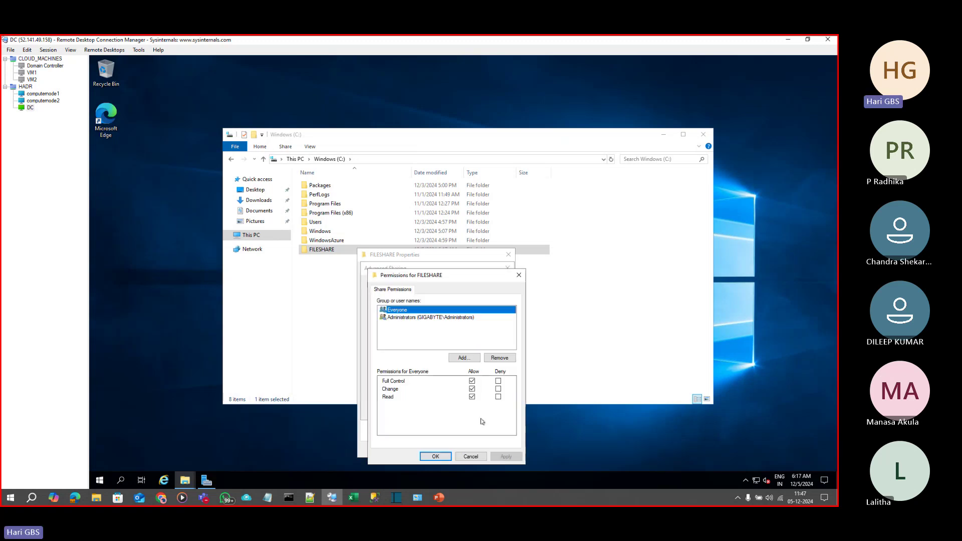
left_click(434, 456)
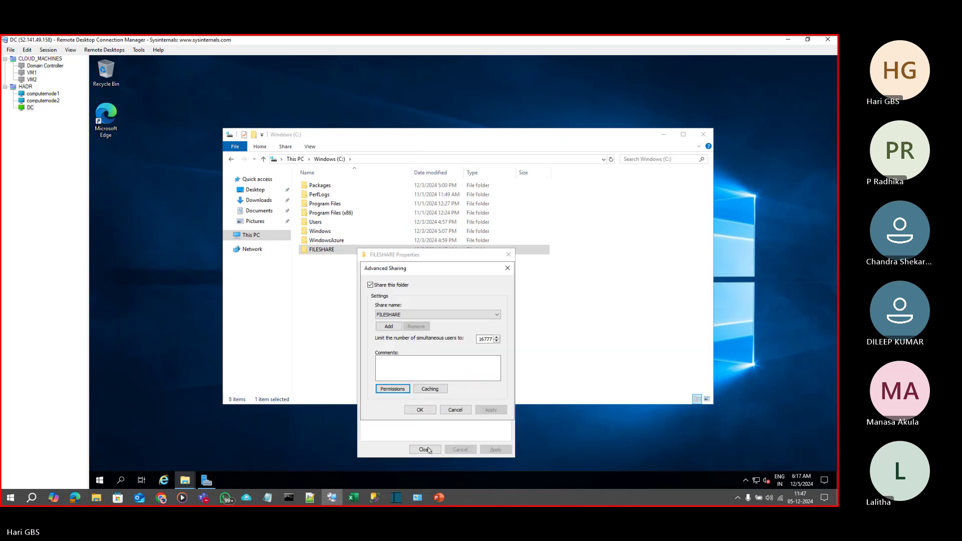
left_click(424, 409)
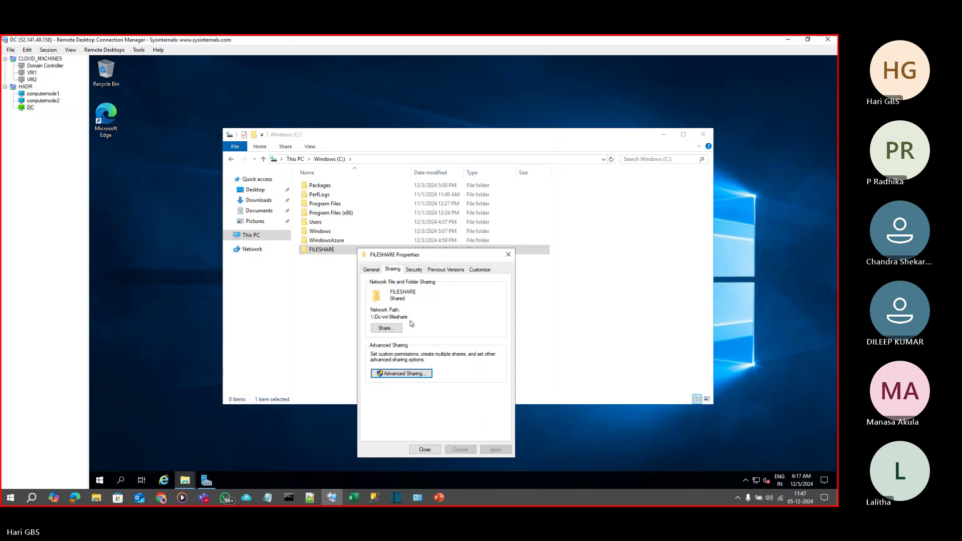
double_click(398, 317)
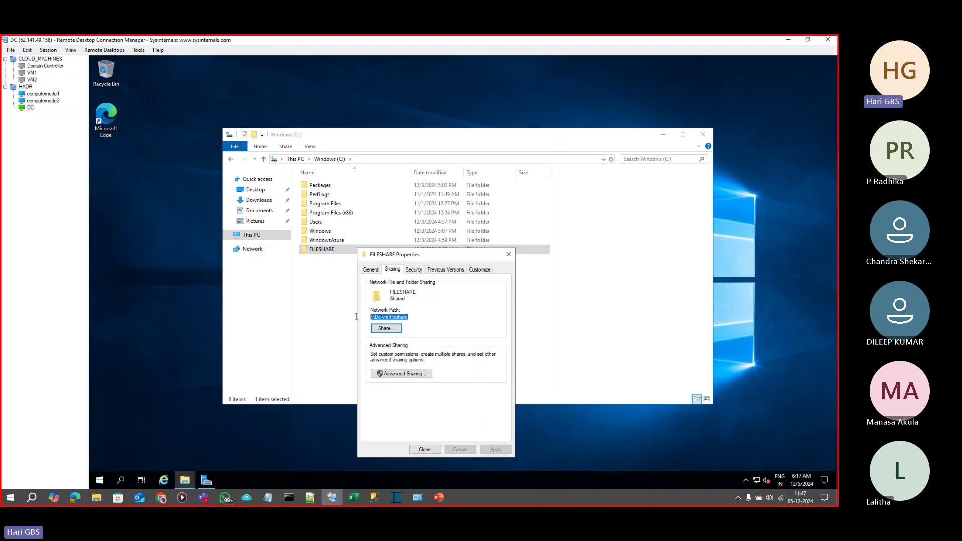
left_click(432, 448)
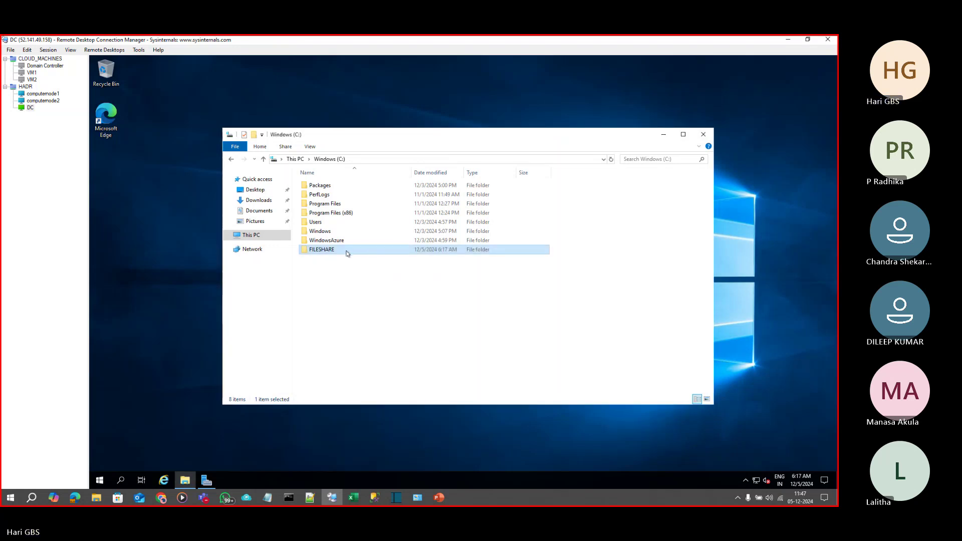
Switch to the computernode1 session and bring up the additional actions for CLUSTER.gigabyte.com to find the cluster quorum settings.
left_click(37, 95)
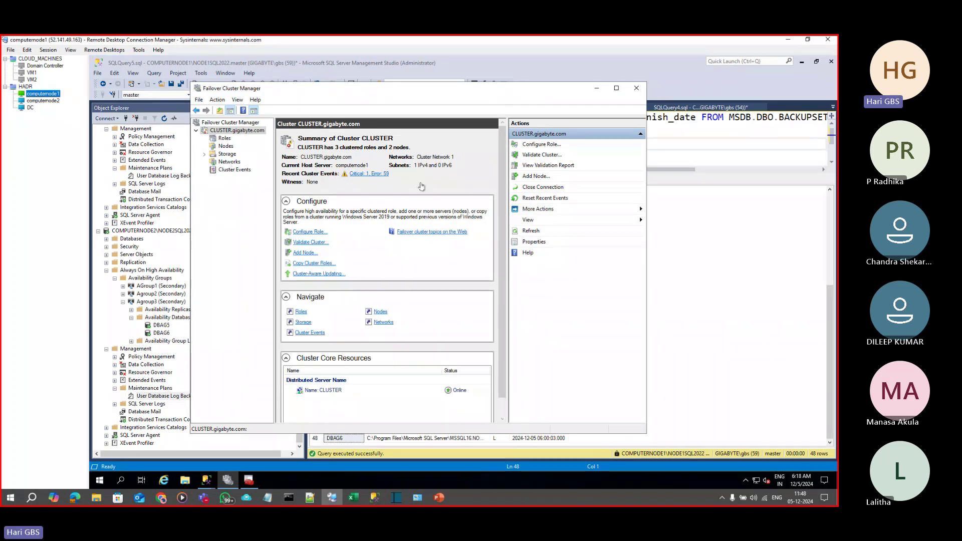
right_click(243, 132)
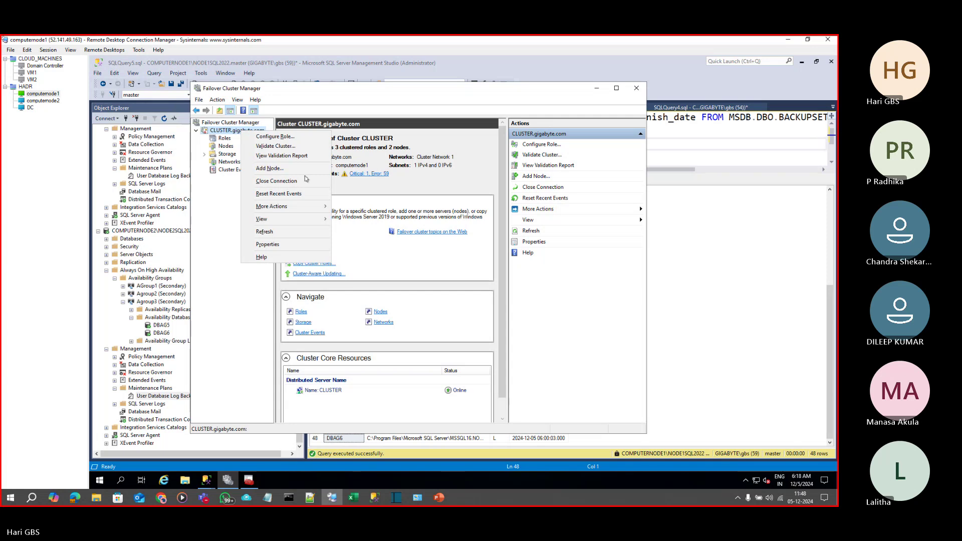
mouse_move(301, 206)
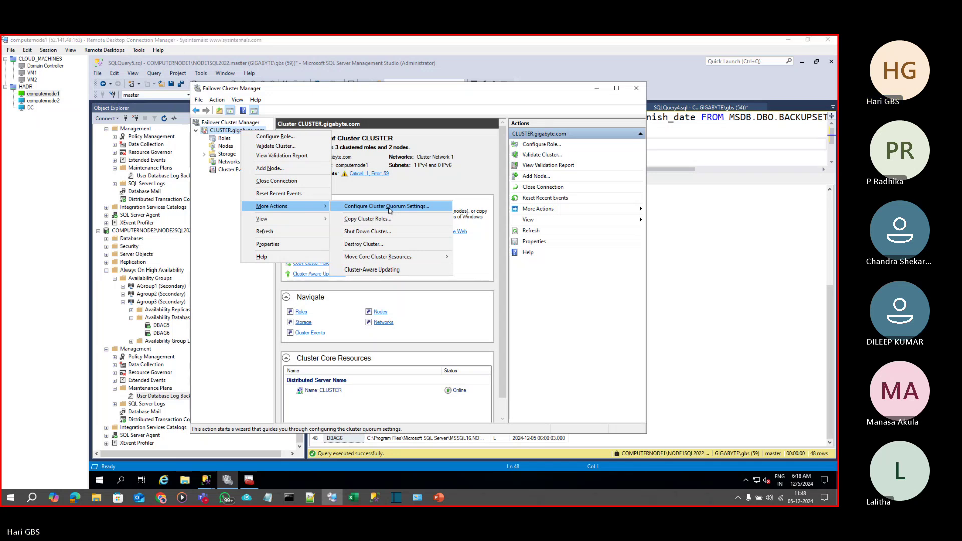
Change the Windows display projection mode to Duplicate.
key("super+p")
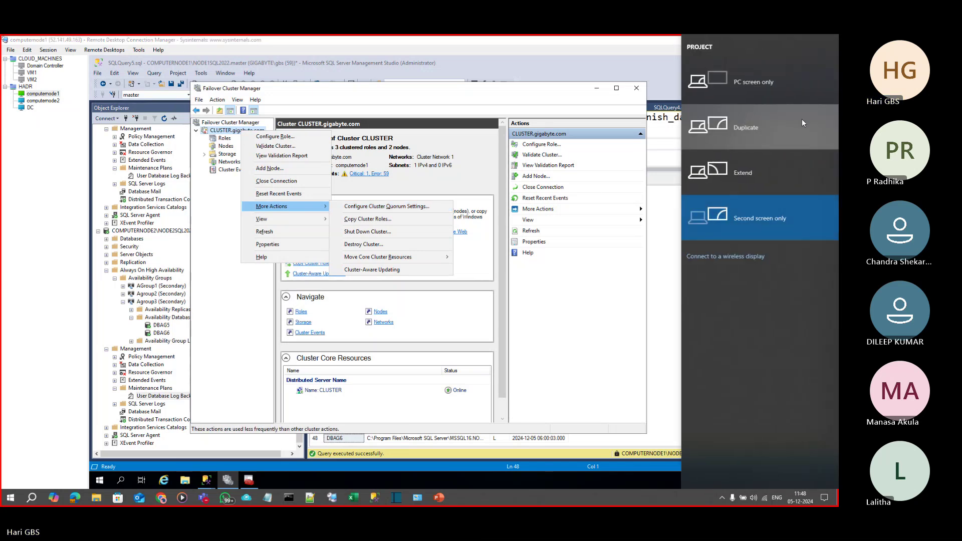
left_click(804, 123)
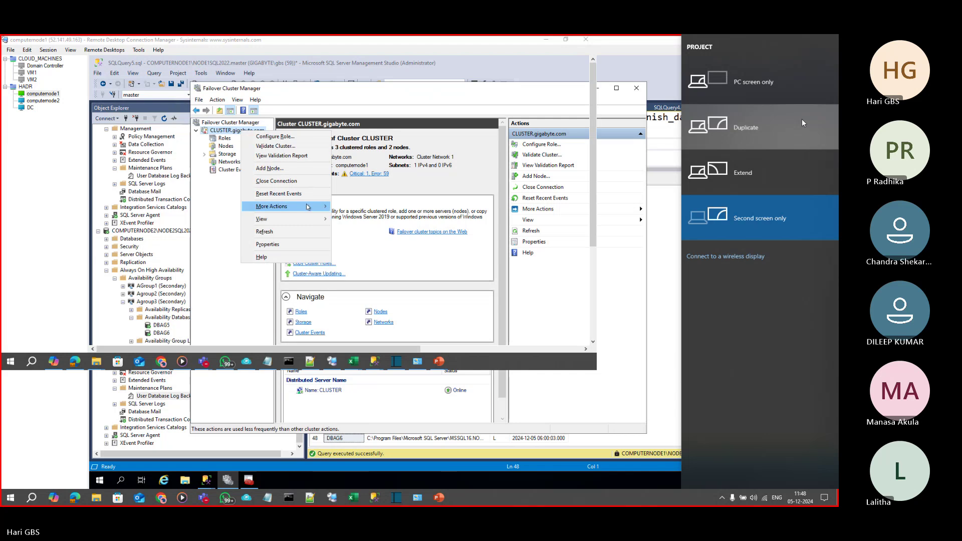
left_click(802, 123)
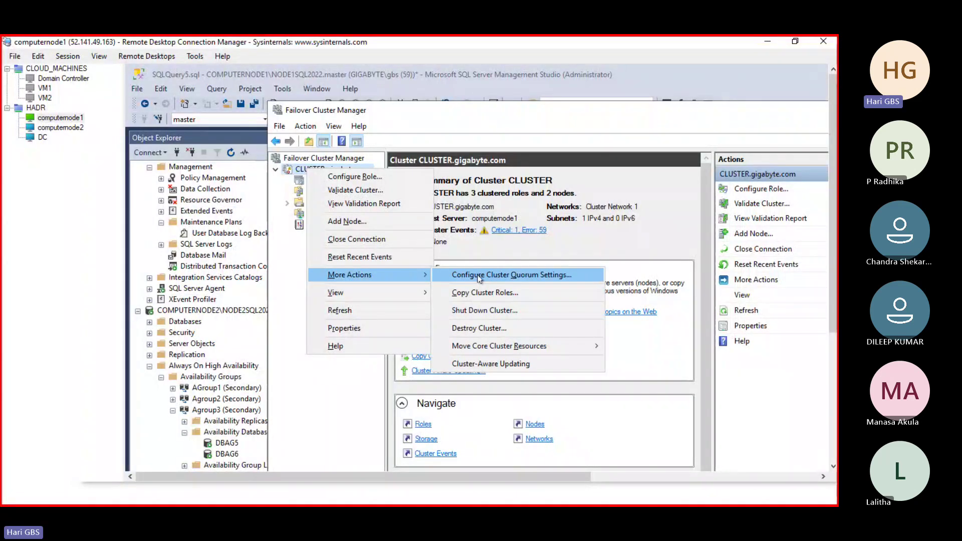
Open and close the cluster quorum configuration wizard, and check the assigned and current votes of the cluster's nodes.
left_click(476, 275)
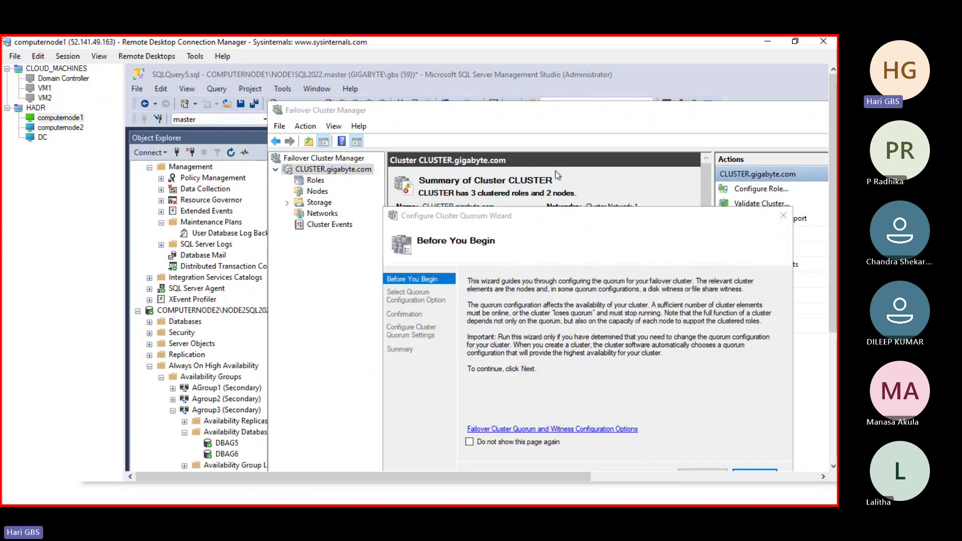
left_click(783, 216)
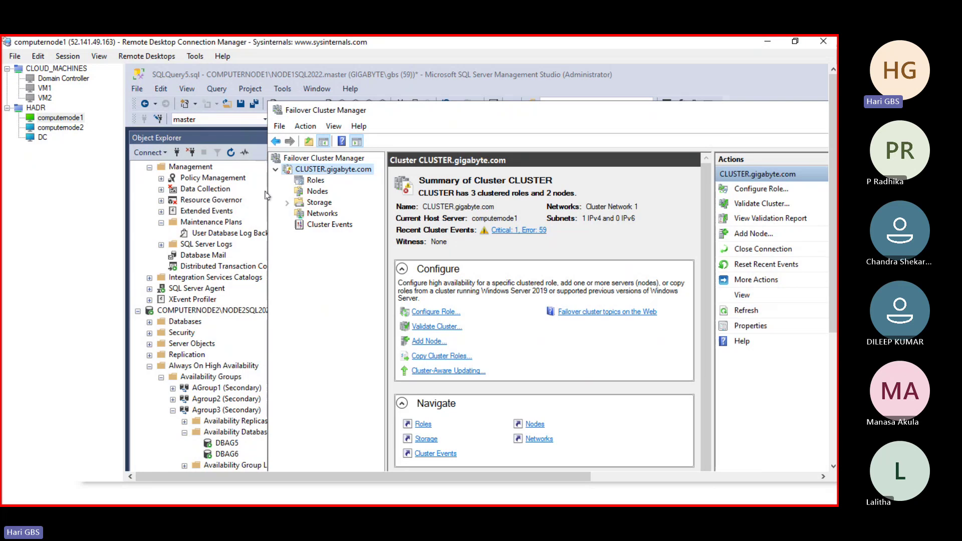
left_click(316, 181)
left_click(318, 193)
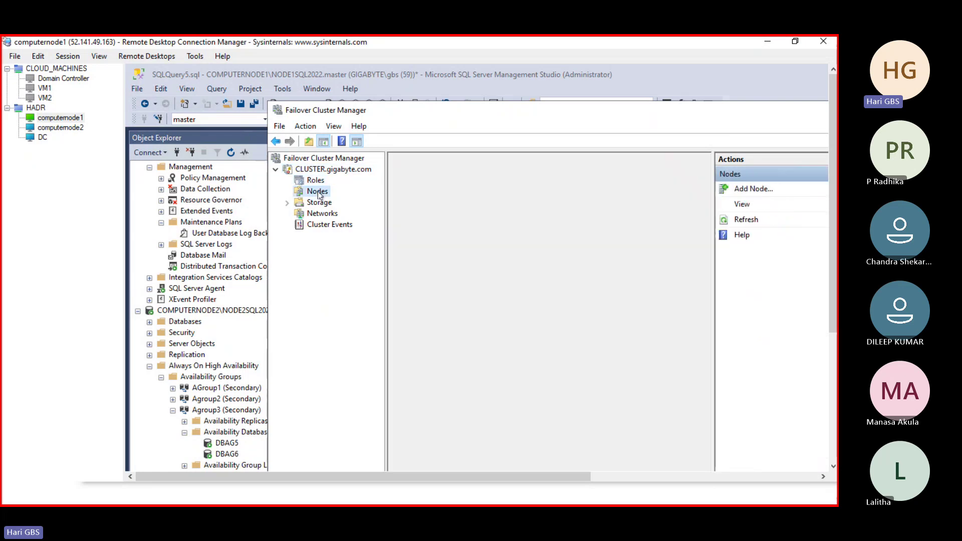
left_click(563, 206)
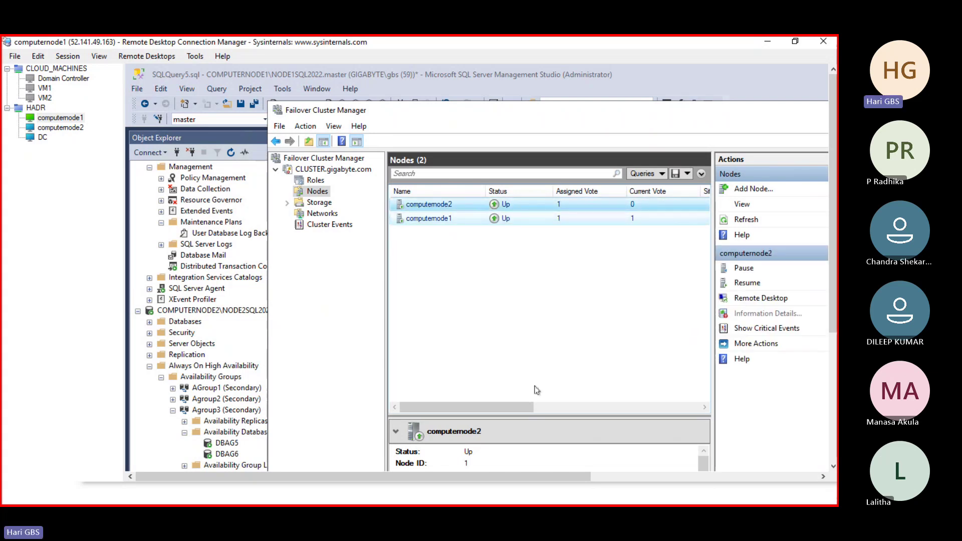
mouse_move(502, 407)
left_mouse_down()
mouse_move(542, 407)
mouse_move(506, 407)
left_mouse_up()
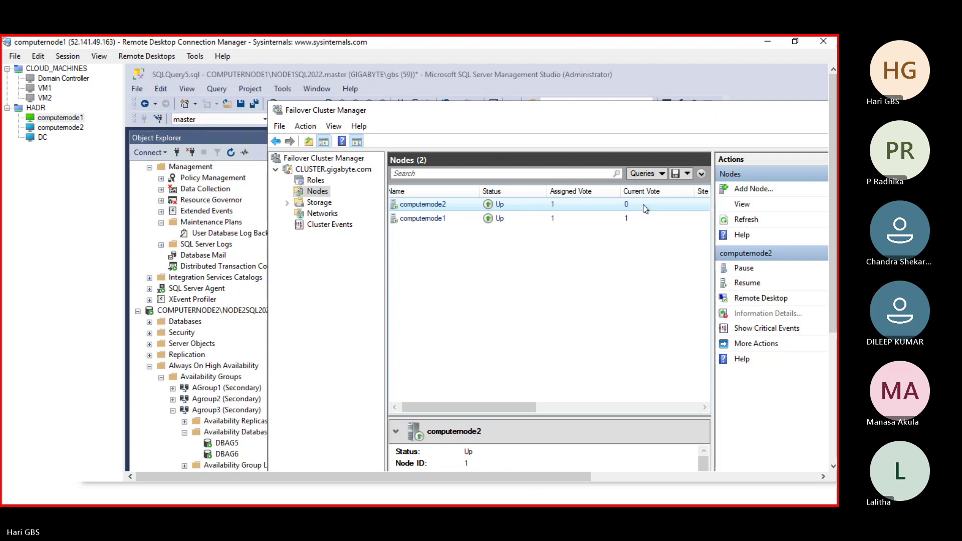
Start configuring the quorum of CLUSTER.gigabyte.com with the Advanced quorum configuration option, keeping All Nodes as voters.
left_click(313, 171)
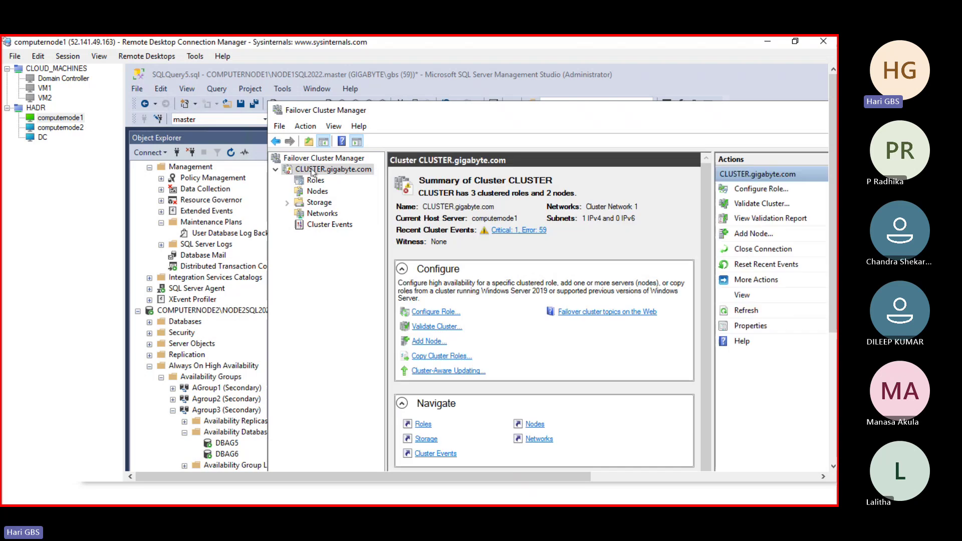
right_click(312, 171)
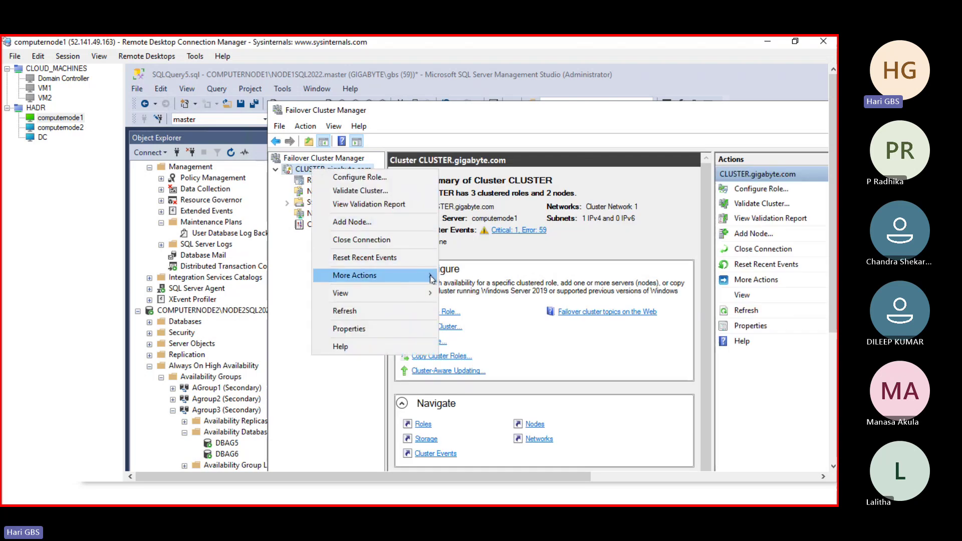
mouse_move(432, 279)
left_click(477, 275)
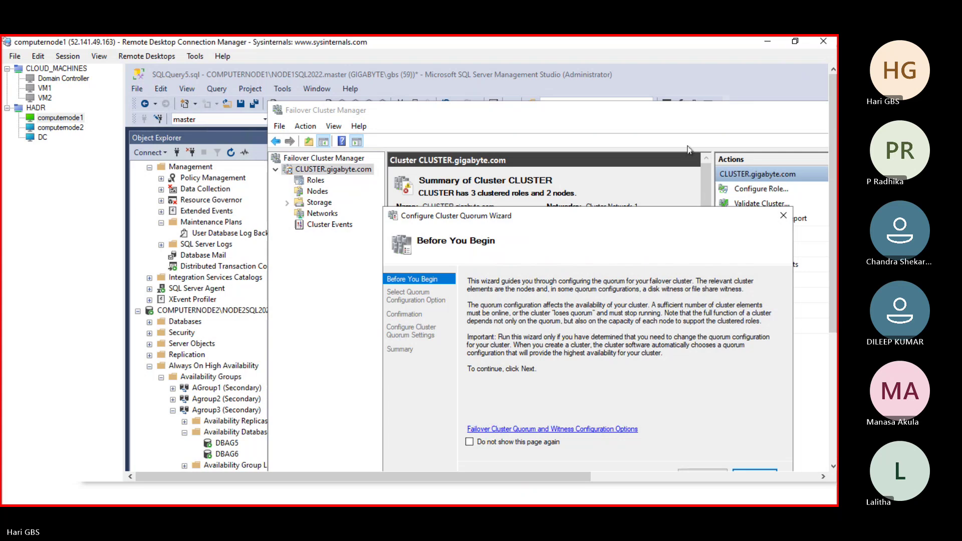
left_click_drag(662, 220, 659, 149)
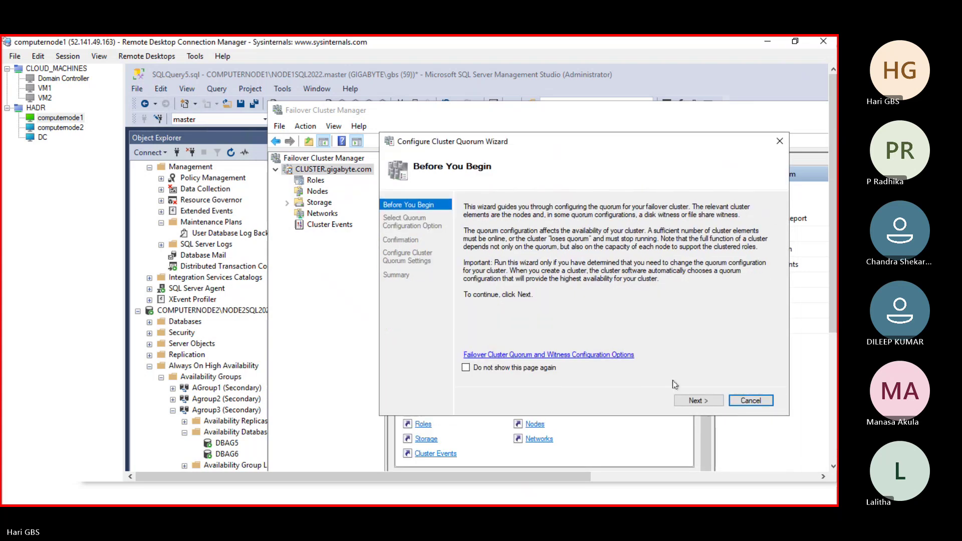
left_click(683, 401)
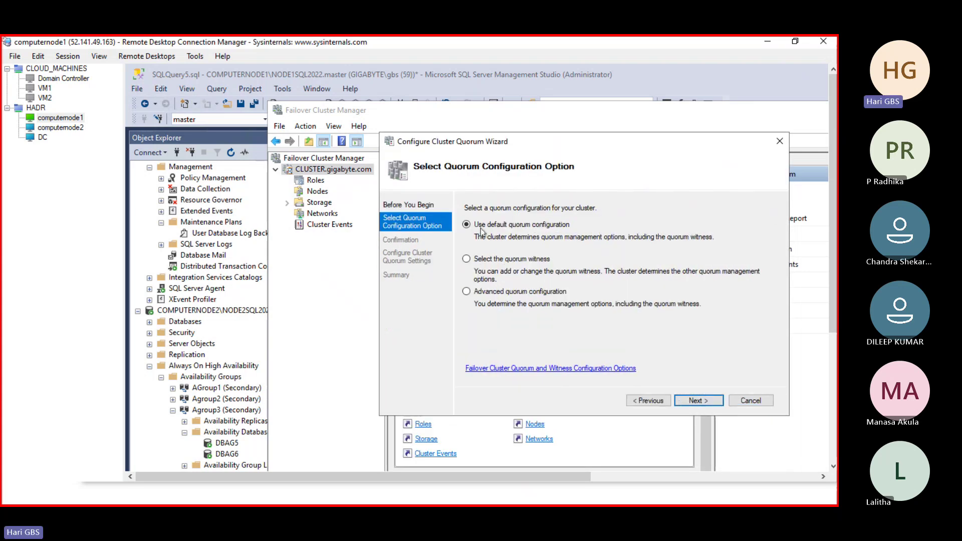
left_click(467, 292)
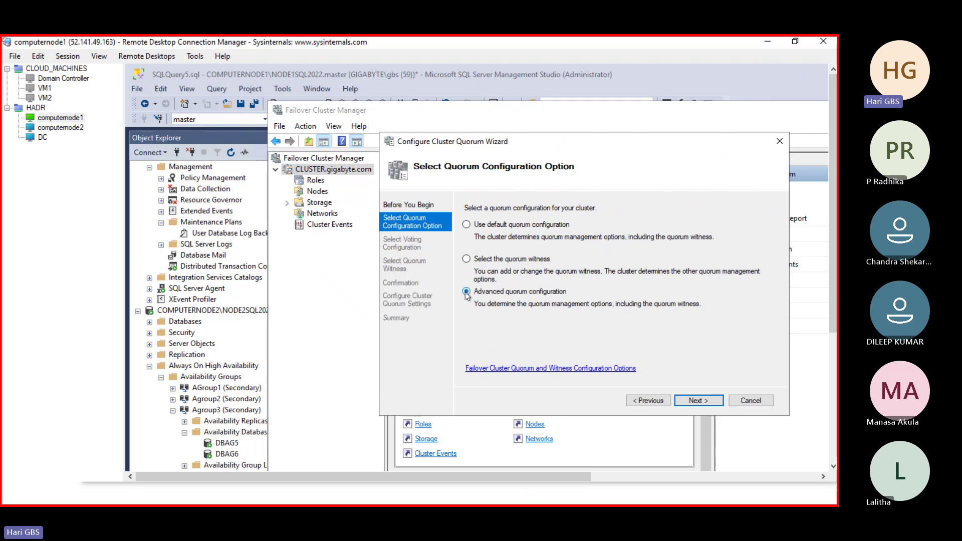
left_click(696, 401)
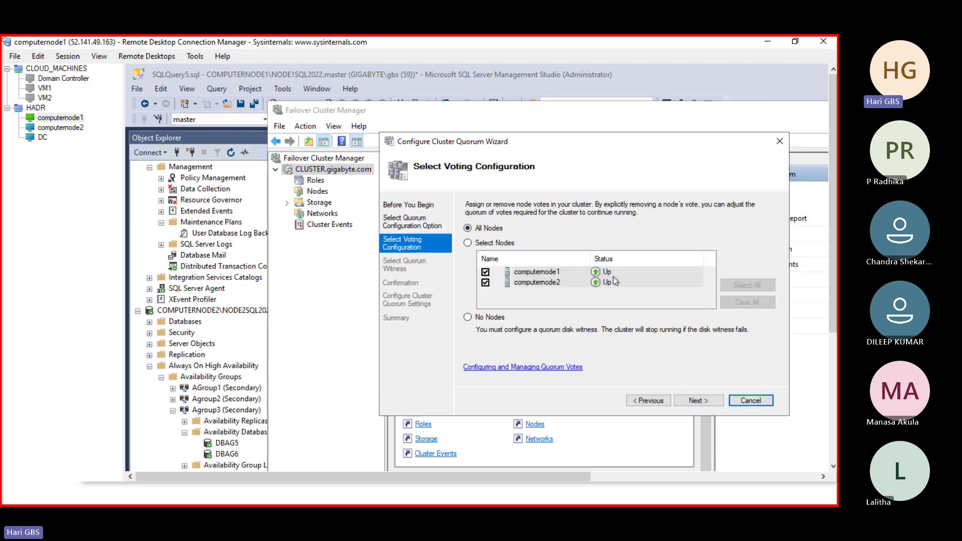
left_click(699, 401)
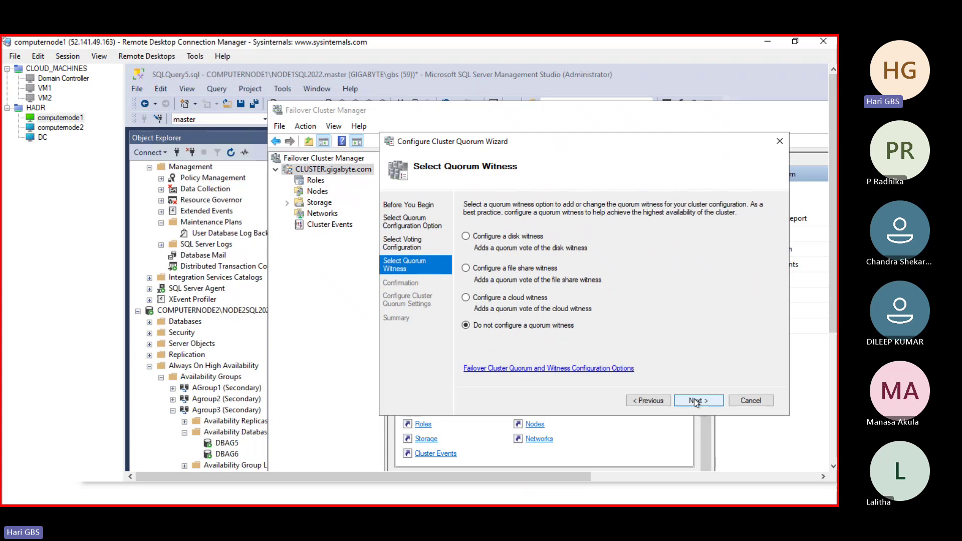
Configure a file share witness with the path \\Dc-vm\fileshare, apply the quorum settings and finish the wizard.
left_click(523, 268)
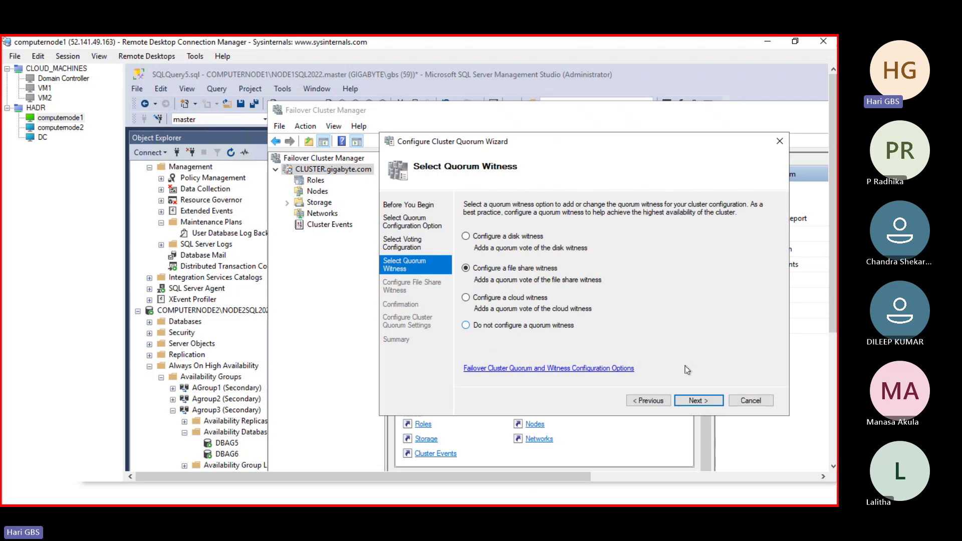
left_click(709, 401)
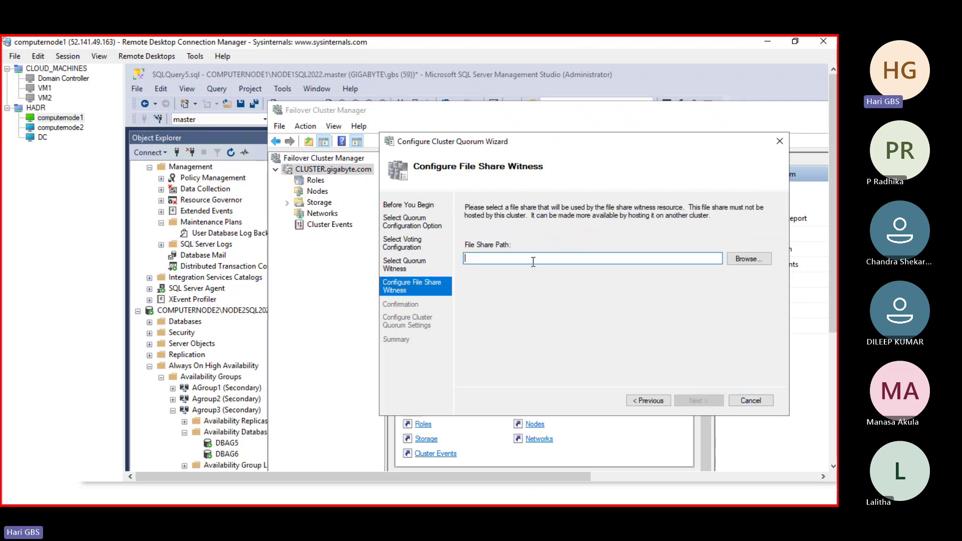
key("ctrl+v")
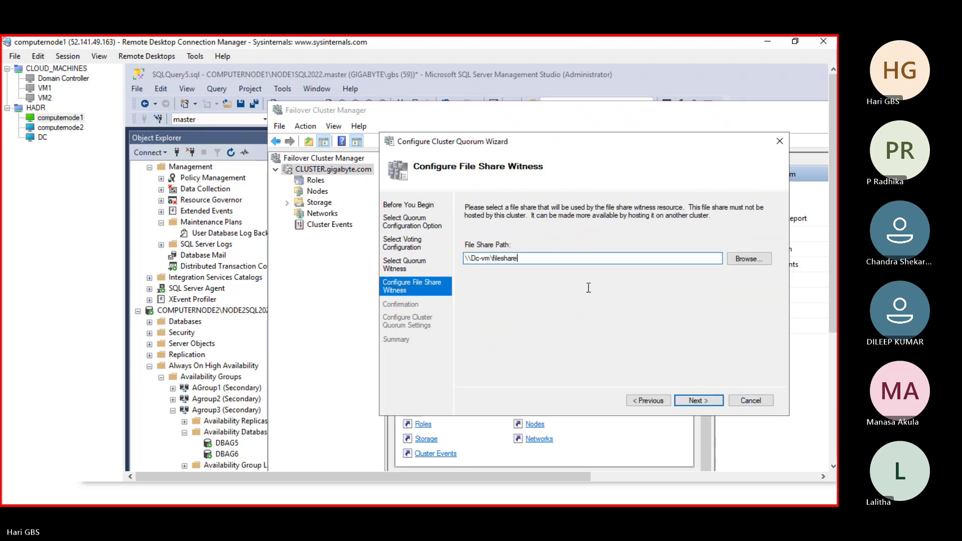
left_click(702, 402)
left_click(702, 404)
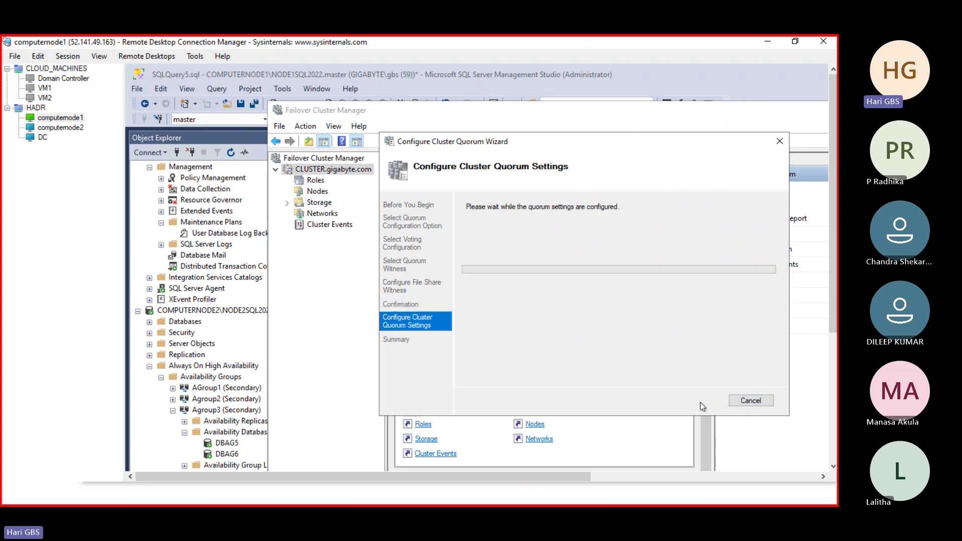
left_click(746, 402)
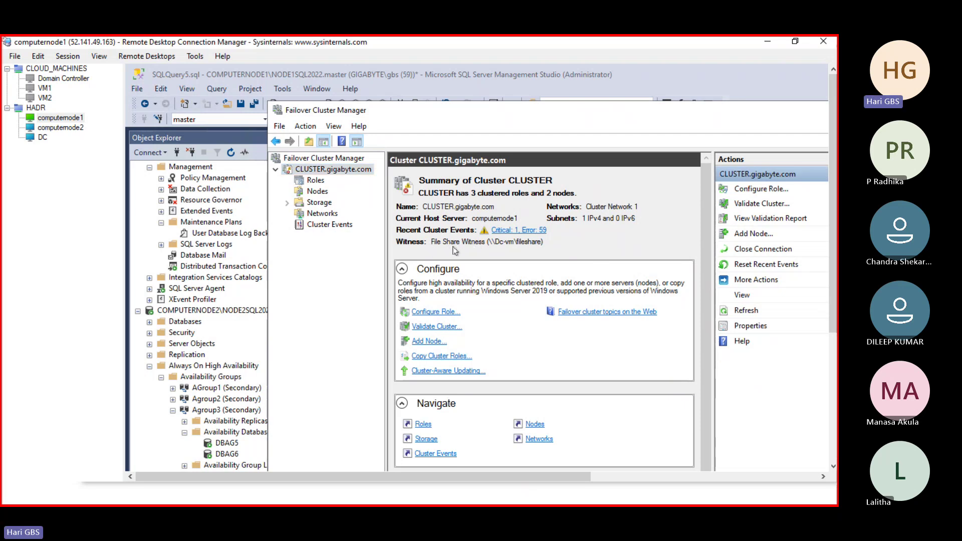
Check the current votes of computernode1 and computernode2, and review the file share witness in the cluster's core resources.
left_click(316, 192)
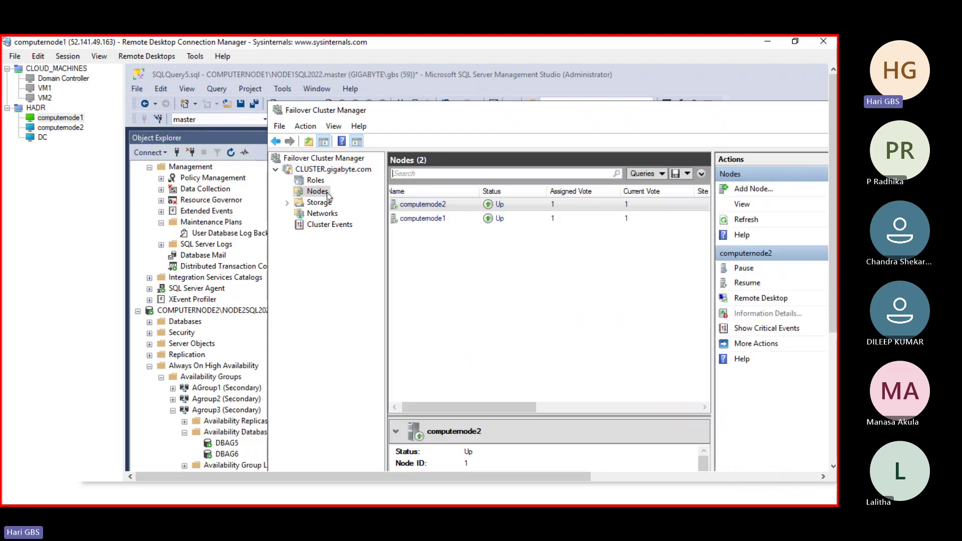
double_click(772, 111)
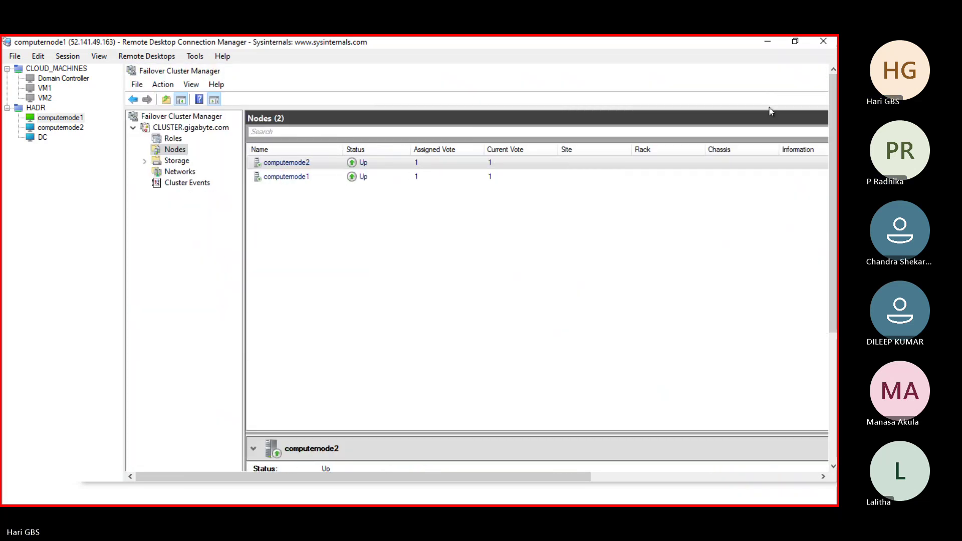
left_click_drag(501, 166, 497, 179)
left_click(495, 176)
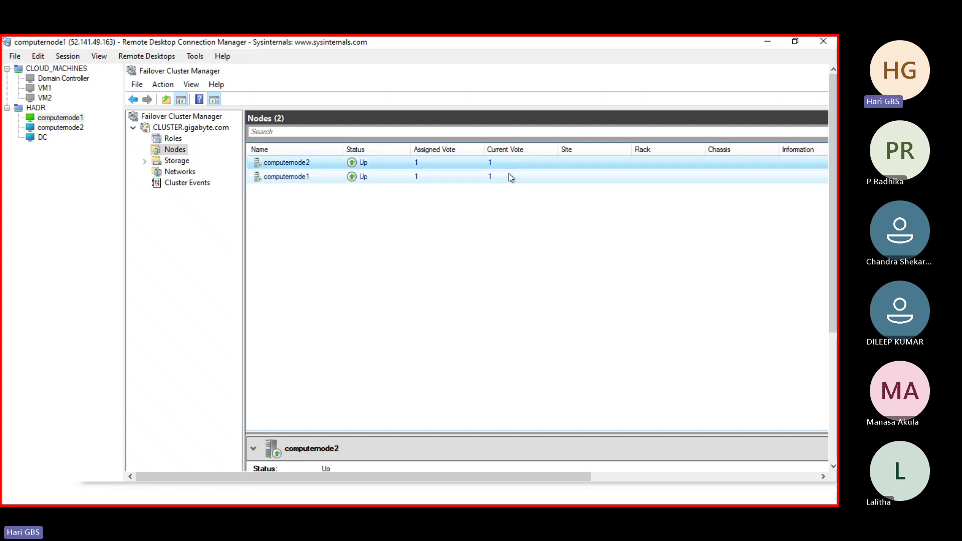
left_click_drag(515, 478, 427, 477)
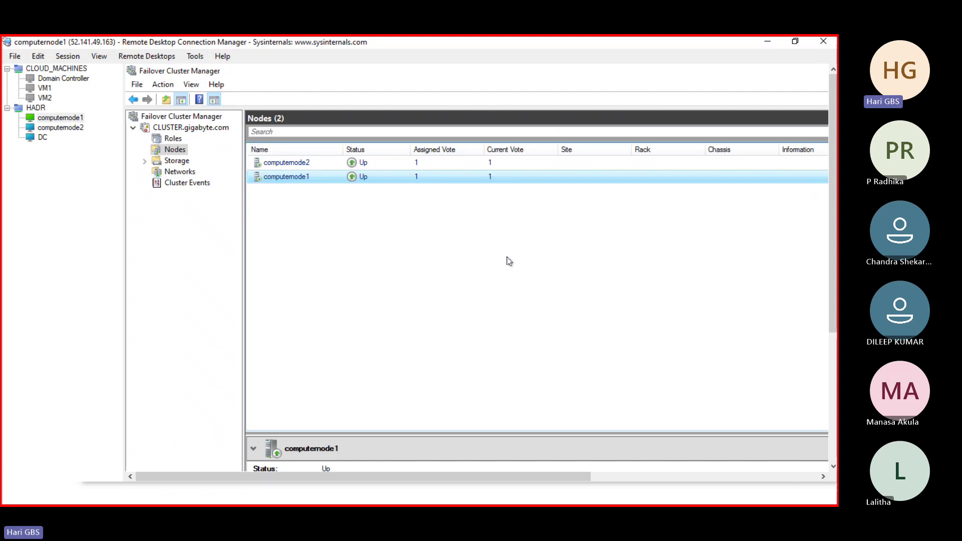
left_click(498, 167)
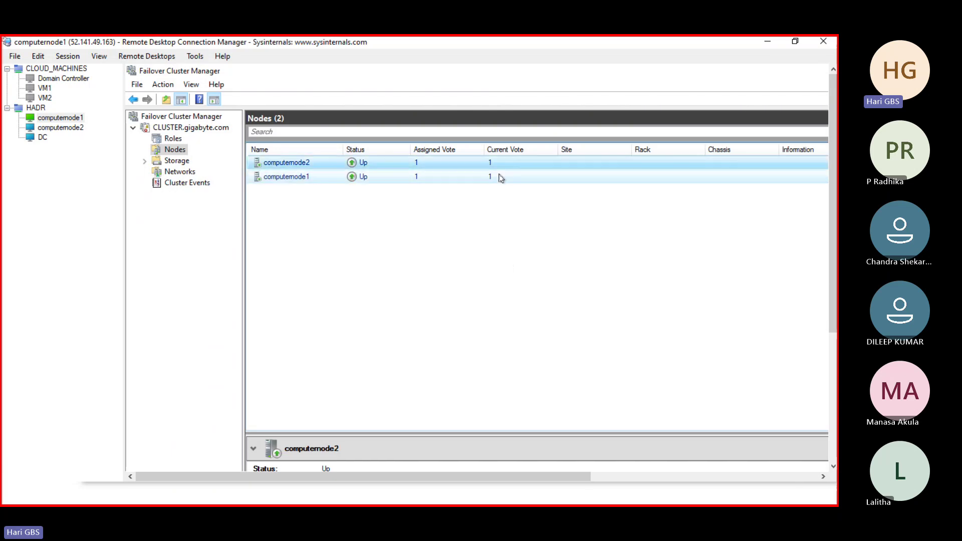
left_click(500, 178)
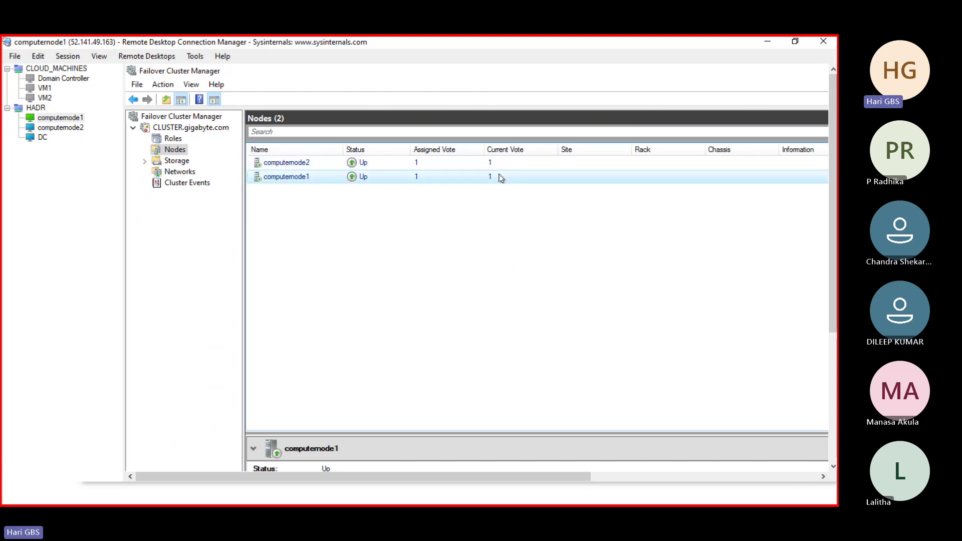
left_click(187, 129)
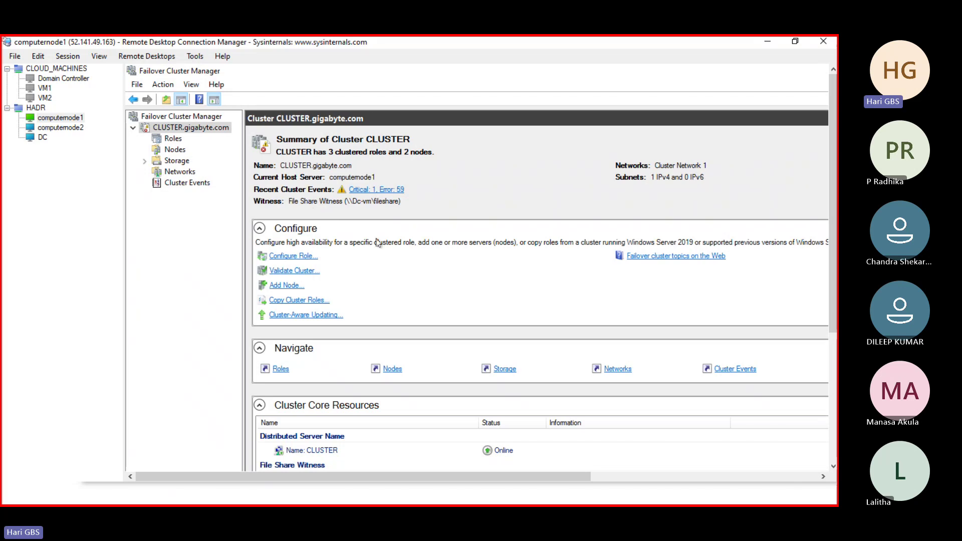
left_click_drag(832, 316, 828, 423)
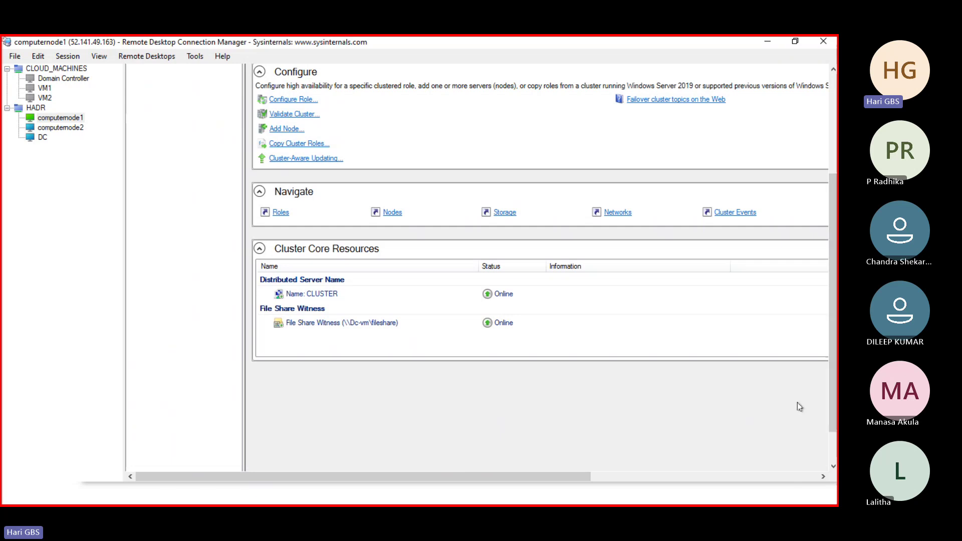
Switch to the PowerPoint slide show of the Always On deck and end it on the Quorum slide.
key("alt+Tab")
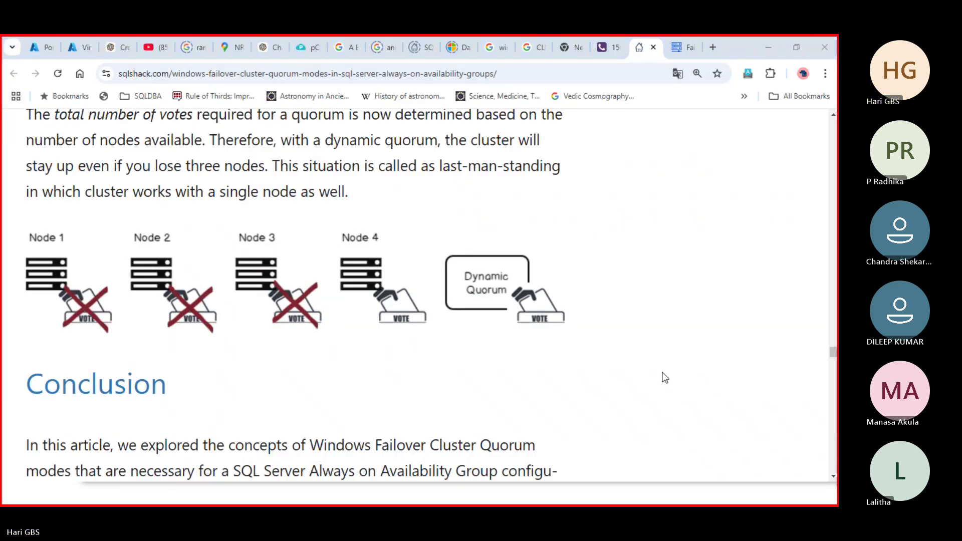
key("alt+Tab")
key("alt+Tab")
key("alt+Tab")
key("alt+Tab")
key("alt+Tab")
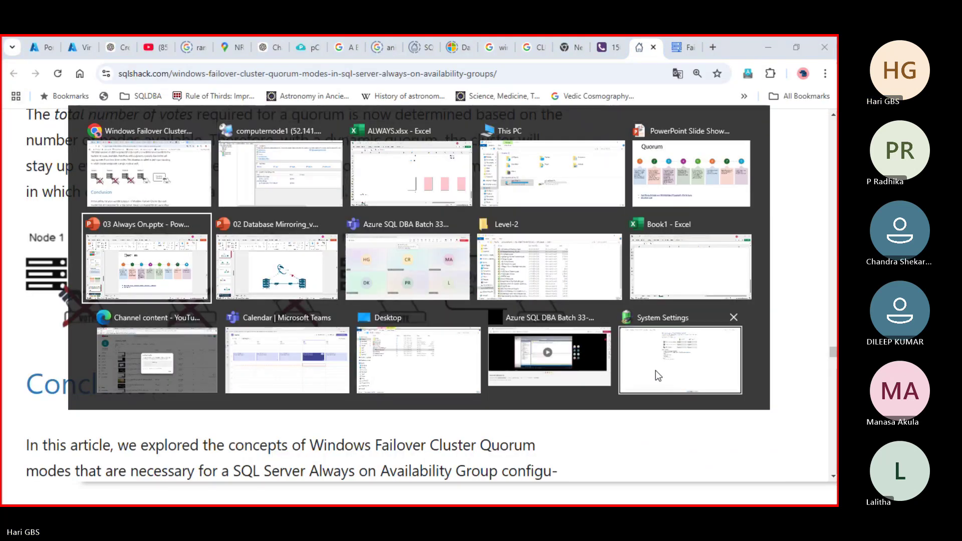
key("alt+Tab")
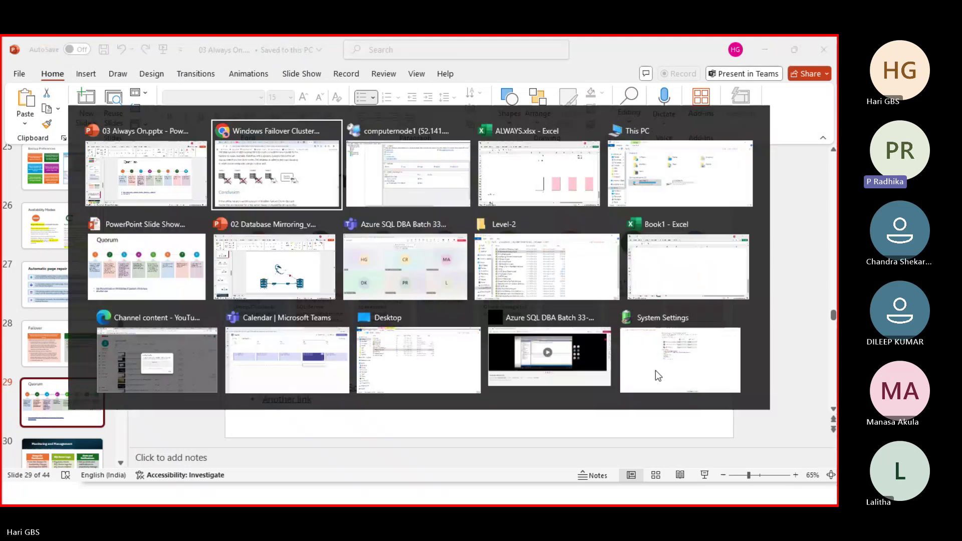
key("alt+Tab")
left_click(157, 300)
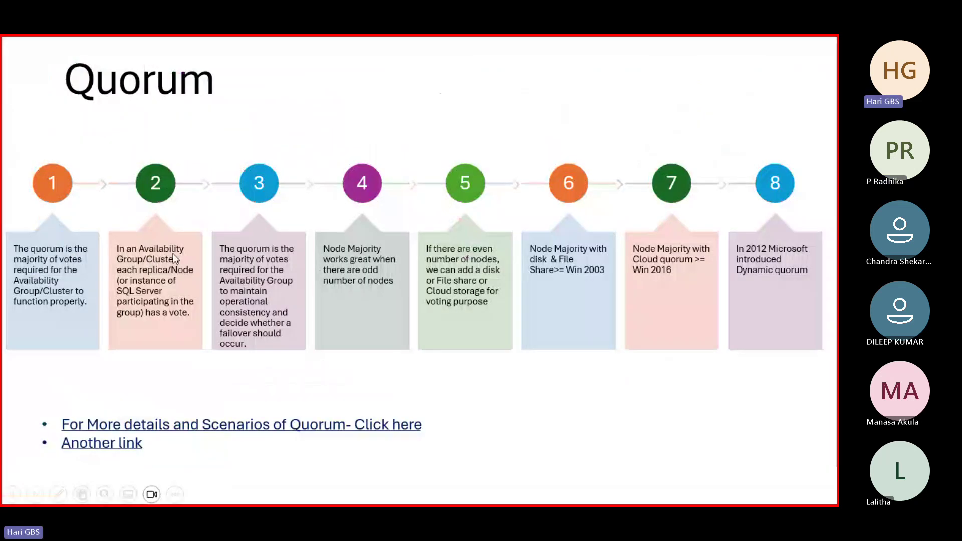
key("Escape")
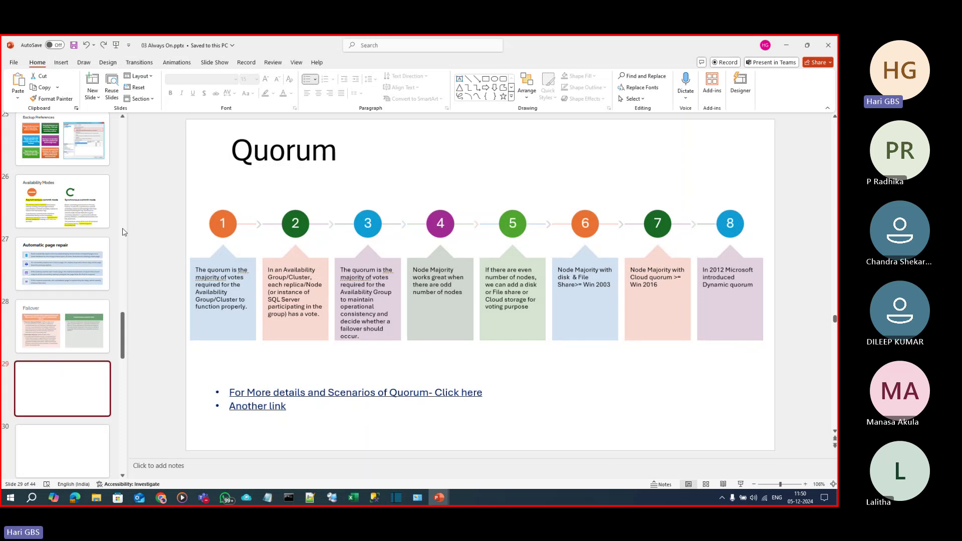
On the "Topics we will cover" slide, colour the "Witness Configuration (Different types of quorums)" line red.
left_click(123, 237)
left_click(125, 238)
left_click_drag(124, 242, 129, 165)
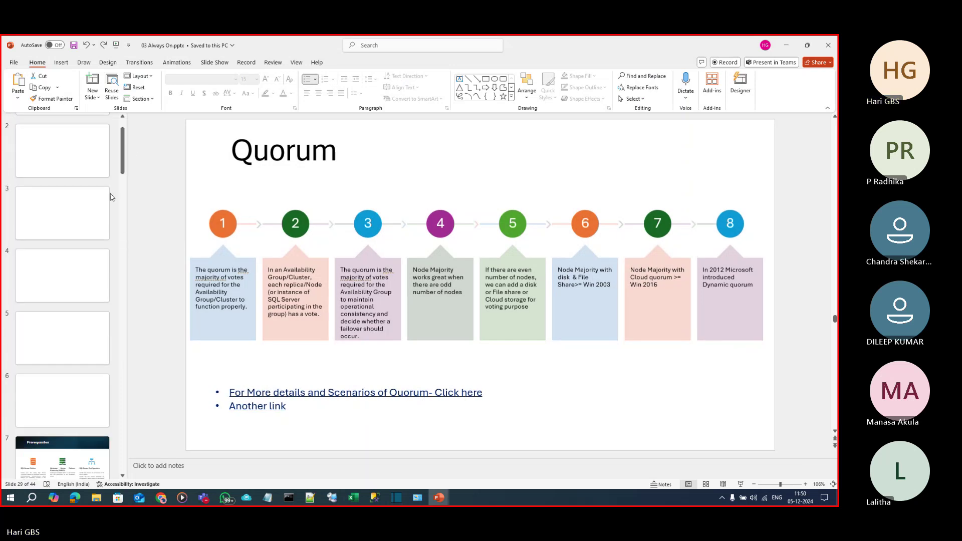
left_click(71, 164)
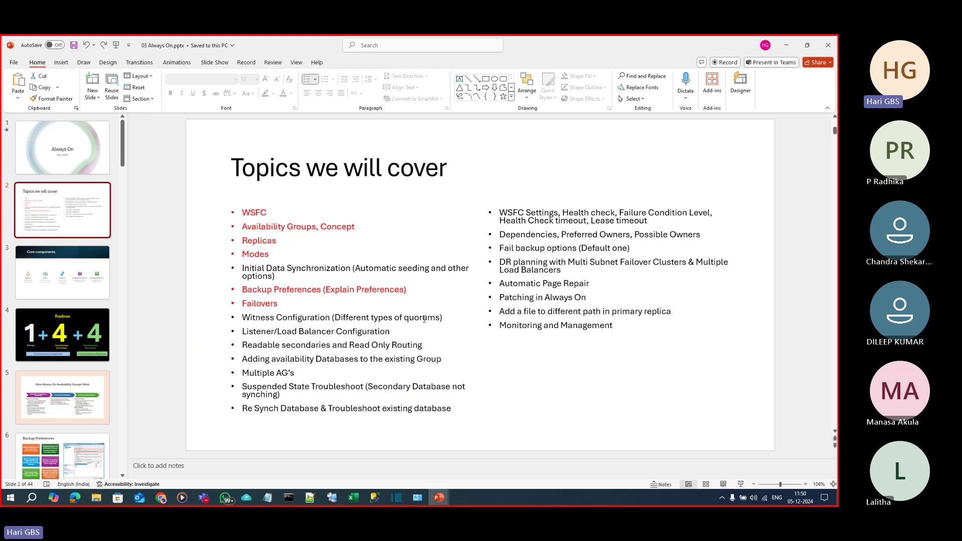
left_click_drag(443, 318, 250, 313)
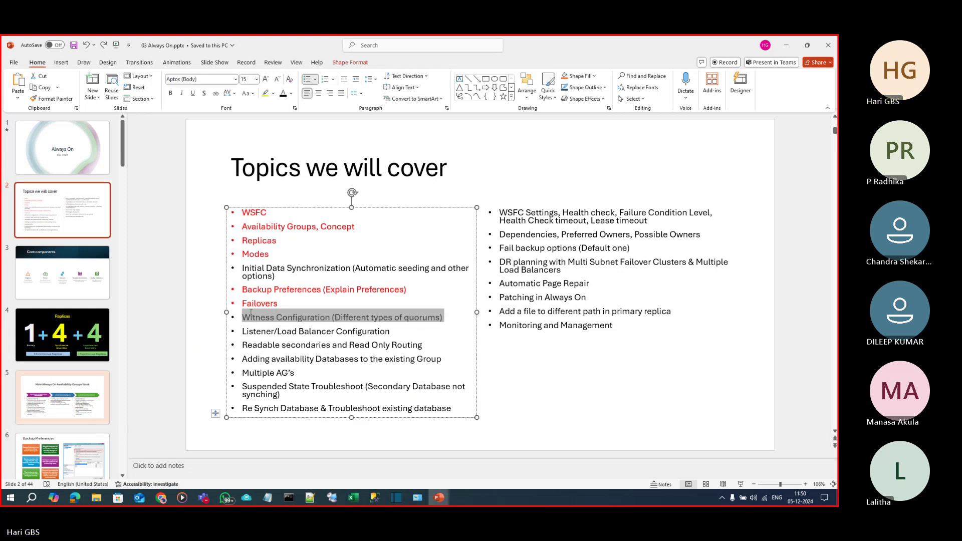
left_click(274, 94)
left_click(273, 93)
left_click(291, 93)
left_click(290, 195)
left_click(333, 299)
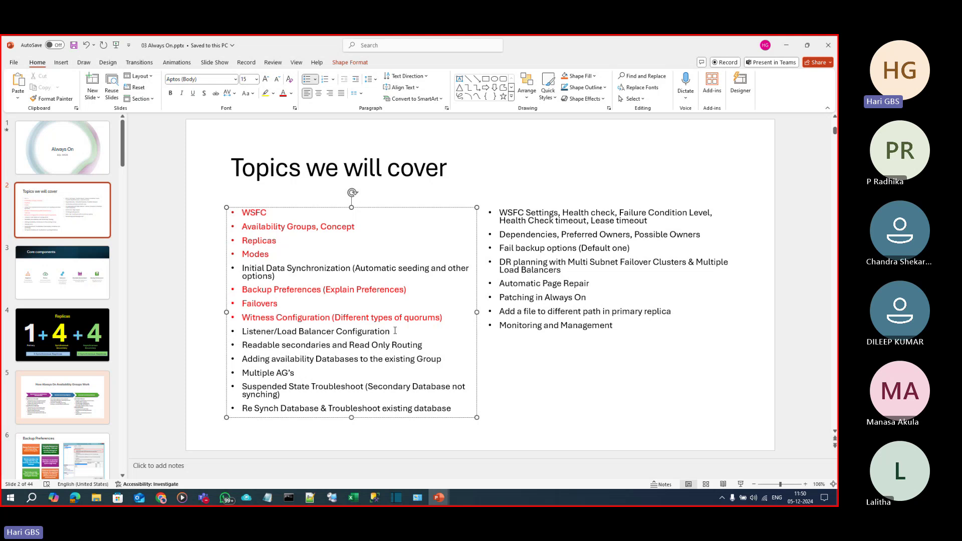
left_click_drag(395, 331, 241, 331)
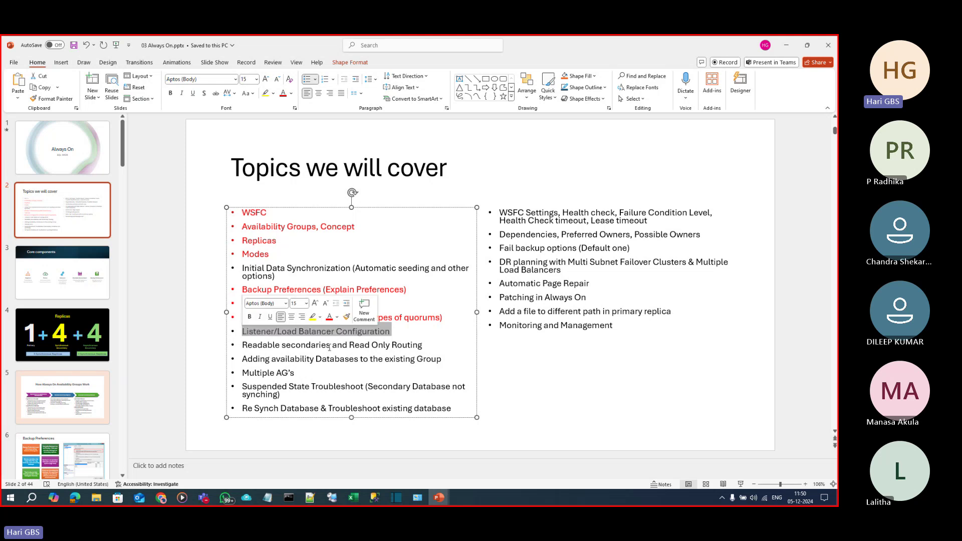
left_click(399, 335)
left_click_drag(390, 332, 241, 332)
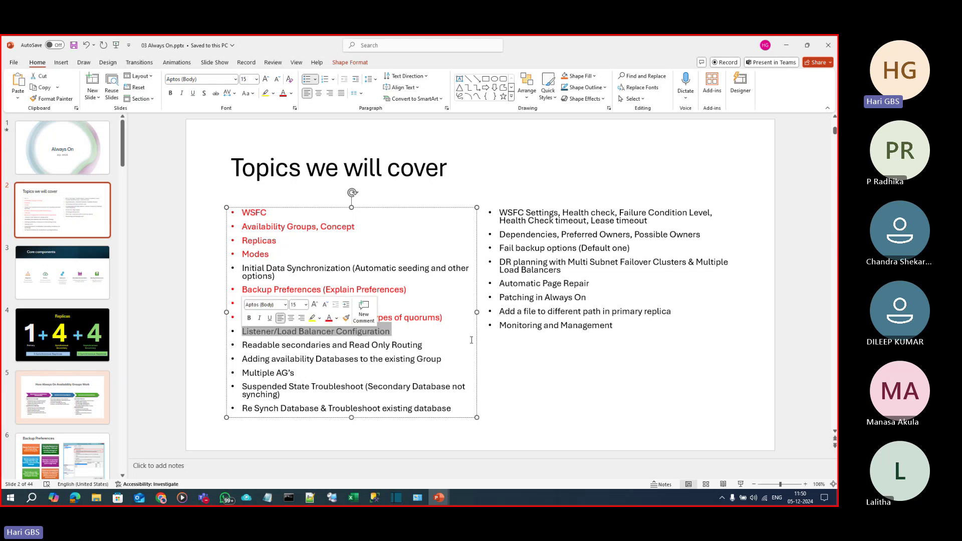
left_click(458, 340)
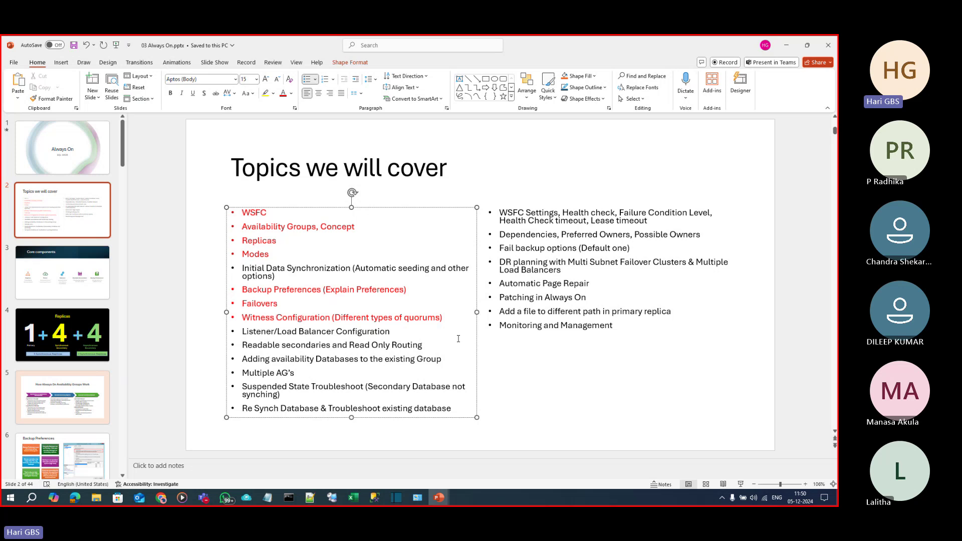
Switch to the ALWAYS.xlsx workbook in Excel and remove the pink fill from the five node boxes in K100:T105.
left_click(374, 498)
left_click(332, 499)
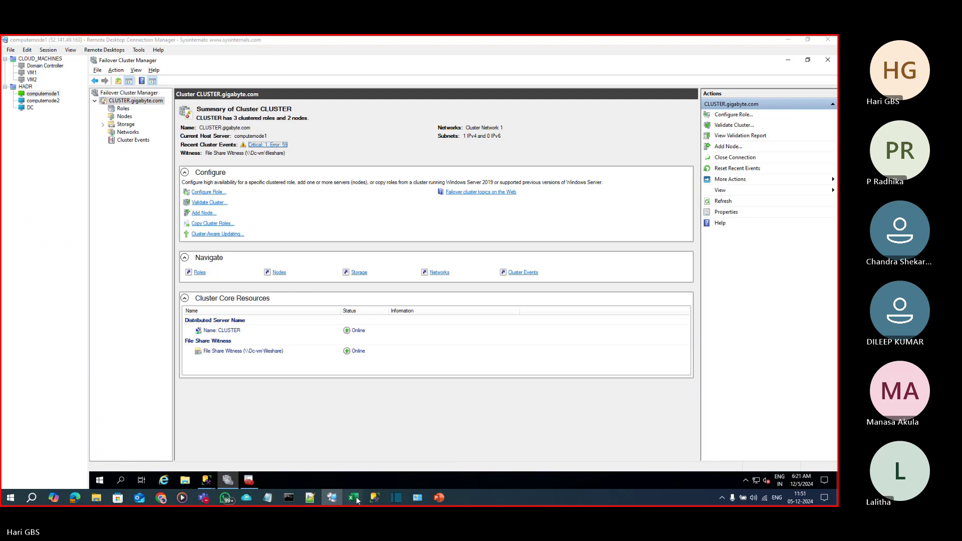
mouse_move(354, 497)
left_click(377, 471)
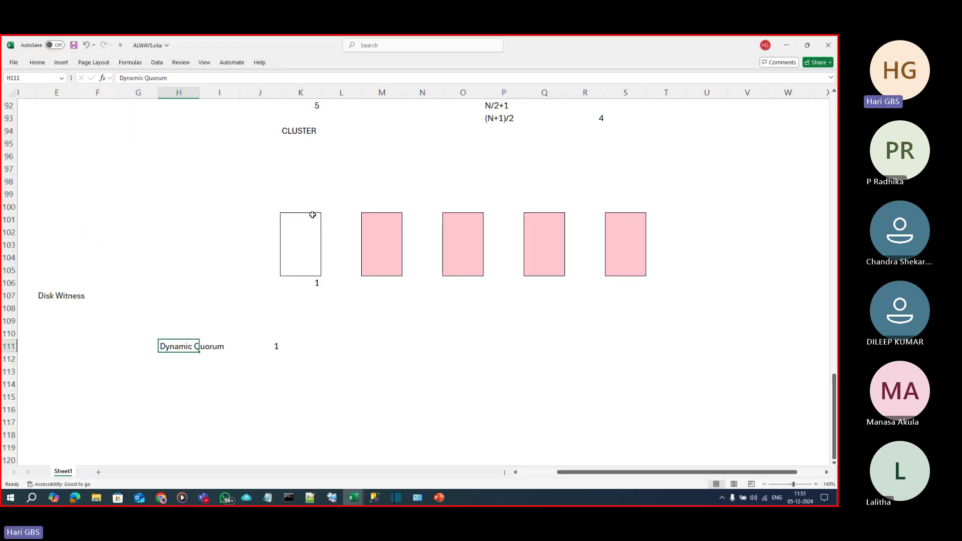
left_click_drag(291, 209, 651, 277)
type("HHN")
key("Escape")
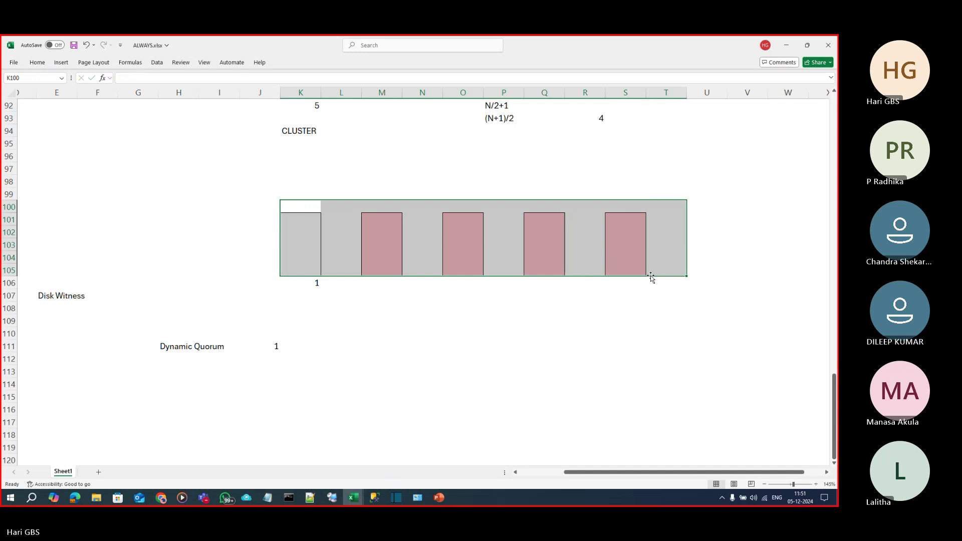
key("alt+h")
key("h")
key("n")
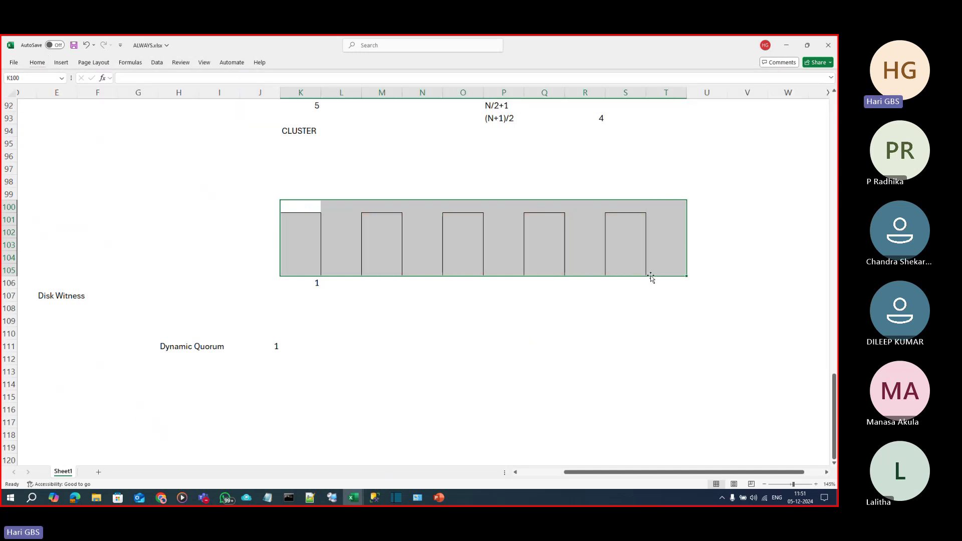
left_click(676, 241)
Delete the "Dynamic Quorum" and "Disk Witness" notes and the vote value under the first node box.
left_click_drag(126, 321, 281, 386)
key("Delete")
left_click_drag(55, 282, 75, 297)
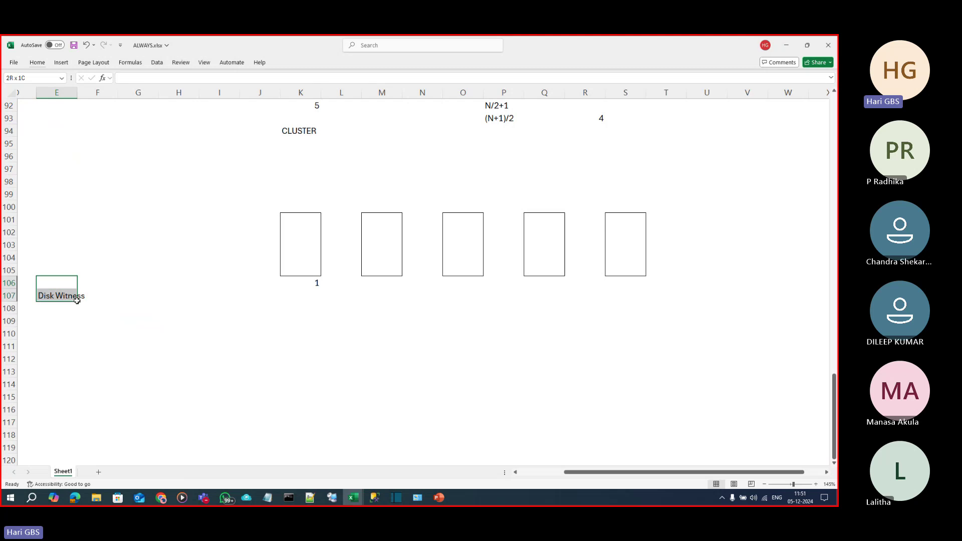
key("Delete")
left_click(289, 284)
key("Delete")
left_click(305, 308)
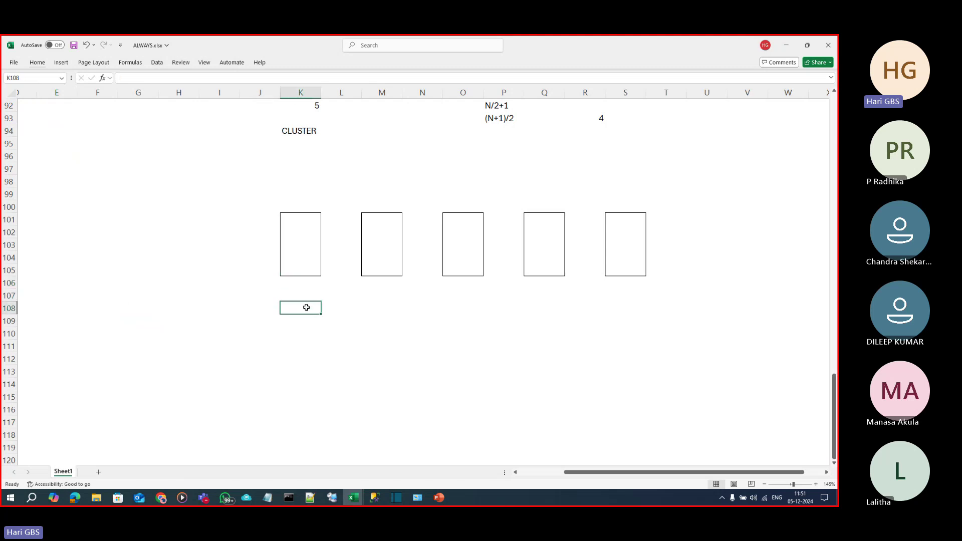
Label the five boxes in row 96 as node1, 2, 3, 4 and 5, one label above each box.
scroll(309, 307, "down", 1)
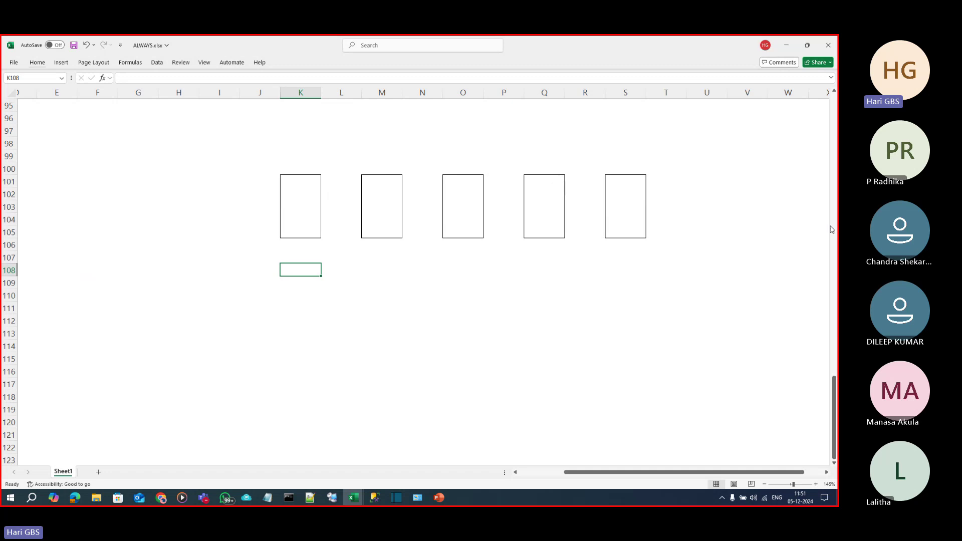
left_click(300, 121)
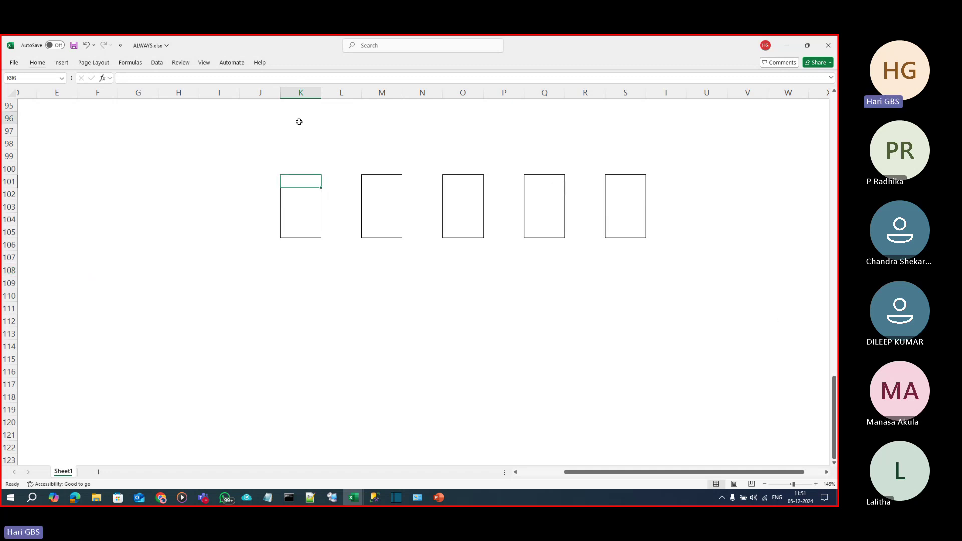
type("nO")
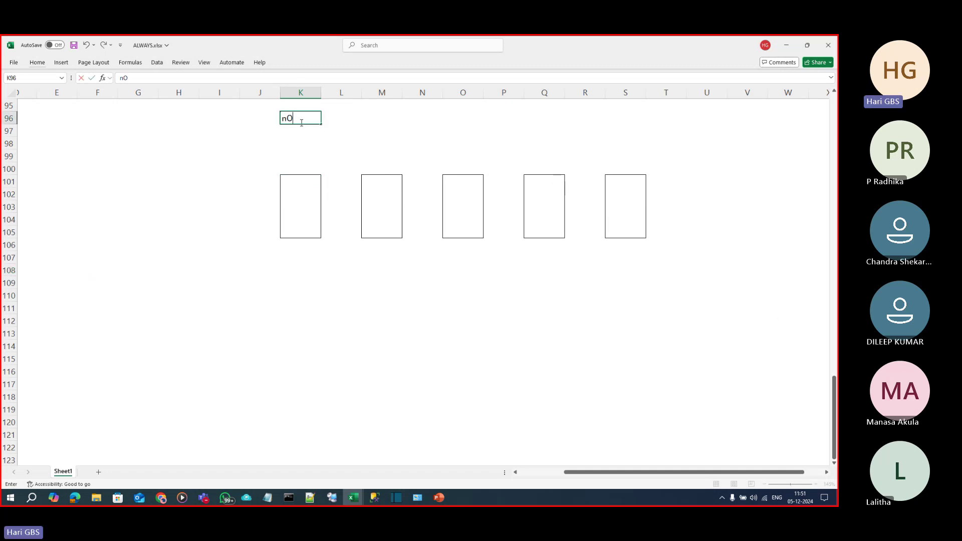
type("ode")
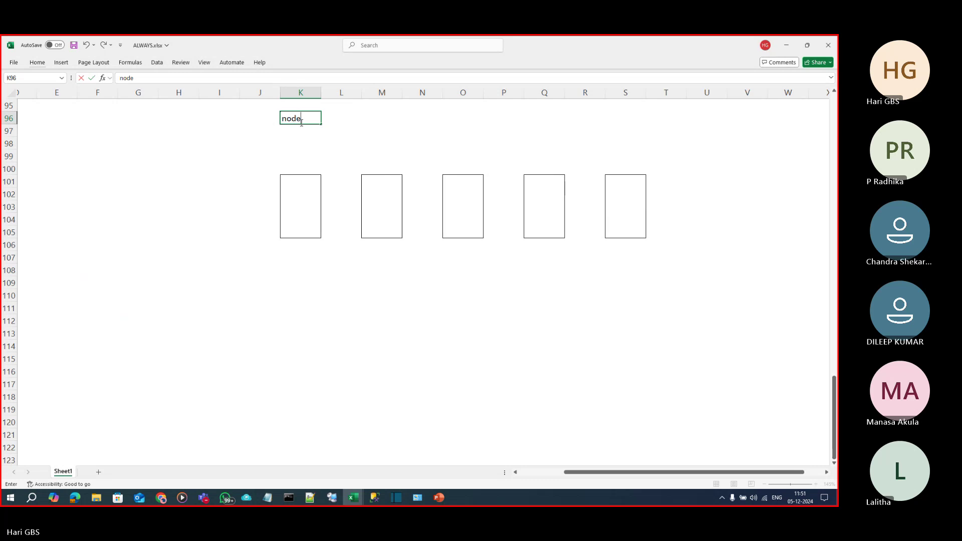
key("Tab")
key("Tab")
type("2")
key("Tab")
key("Tab")
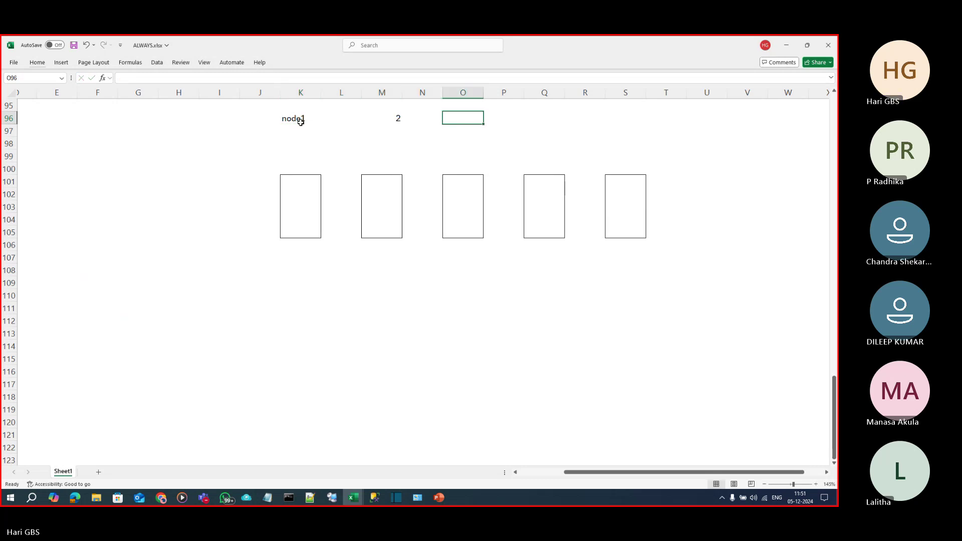
type("3")
key("Tab")
key("Tab")
type("5")
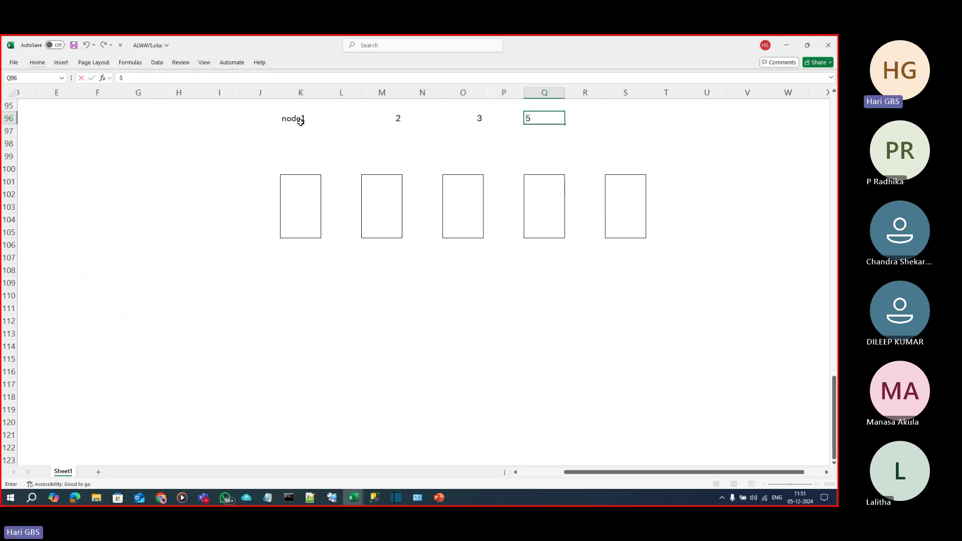
key("BackSpace")
type("4")
key("Tab")
key("Tab")
type("5")
Enter "Business Person" in cell F109 and "Client" in F110.
key("Down")
key("Down")
key("Down")
key("Down")
key("Down")
key("Down")
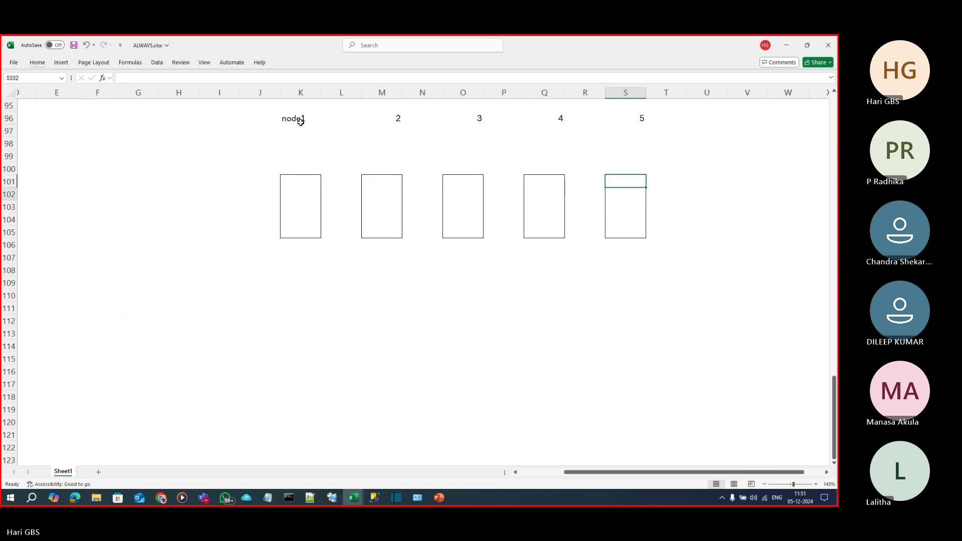
key("Down")
key("Down")
key("Down")
key("Down")
key("Down")
key("Down")
key("Down")
key("Left")
key("Left")
key("Left")
key("Left")
key("Left")
key("Left")
key("Left")
key("Left")
key("Left")
key("Left")
key("Left")
key("Left")
key("Left")
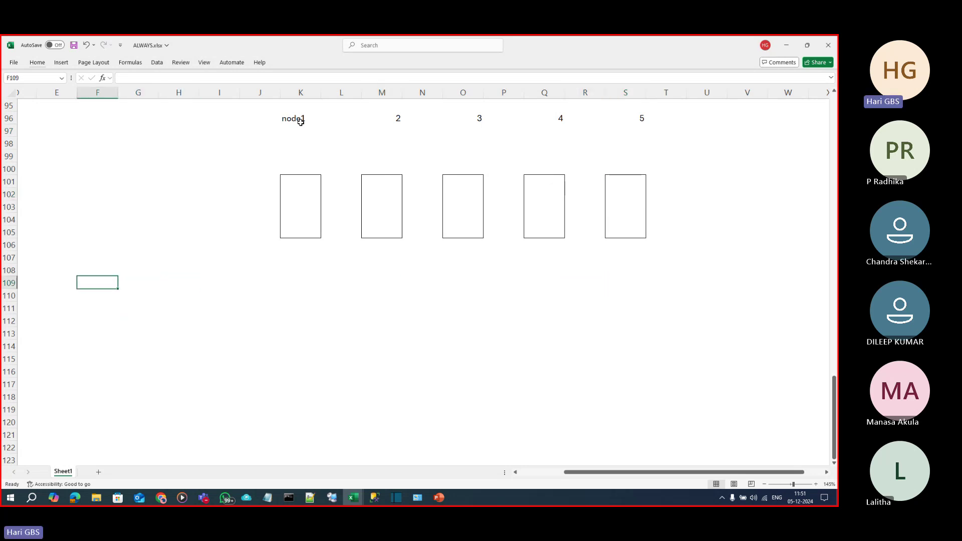
type("Business Pers")
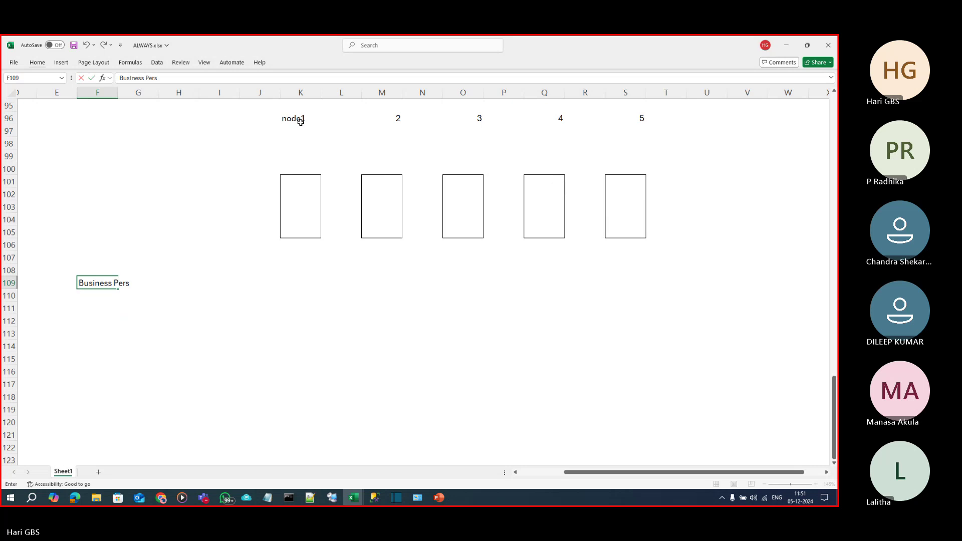
type("on")
key("Return")
type("Cli")
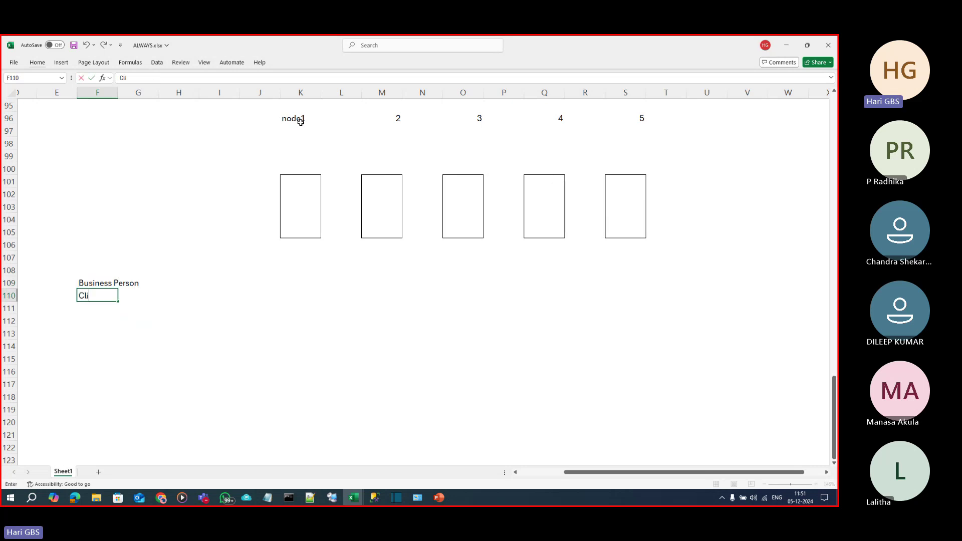
type("ent")
key("Return")
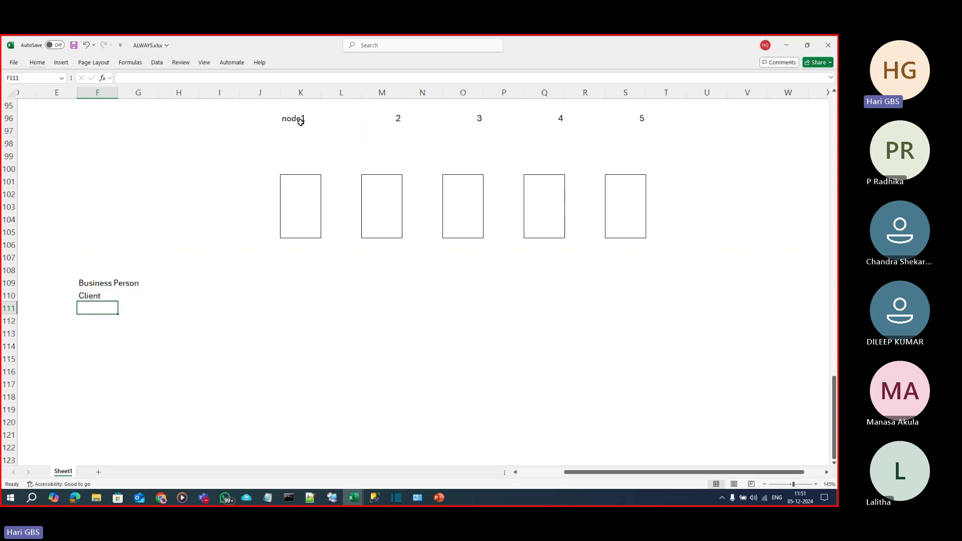
Change the text in cell F109 to "Business Owners".
key("Up")
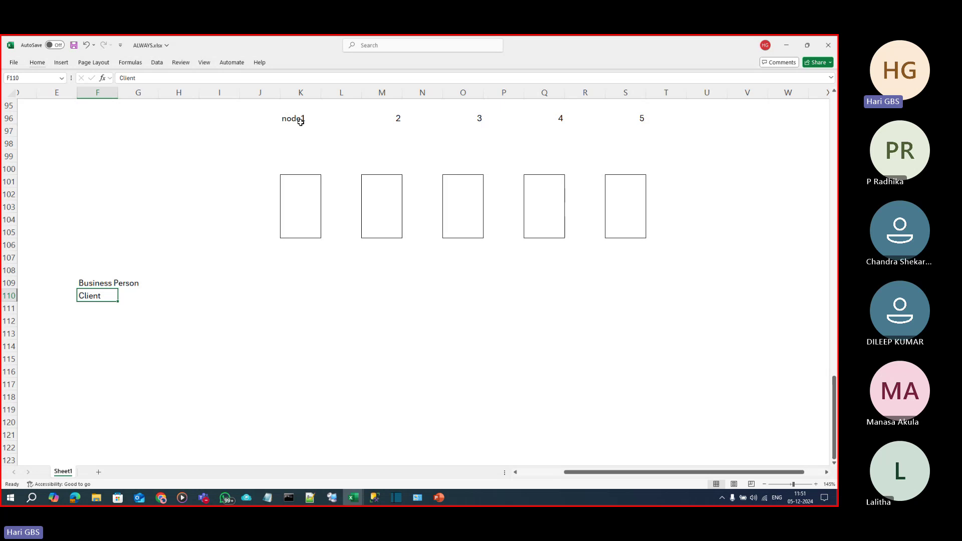
key("Up")
type("B")
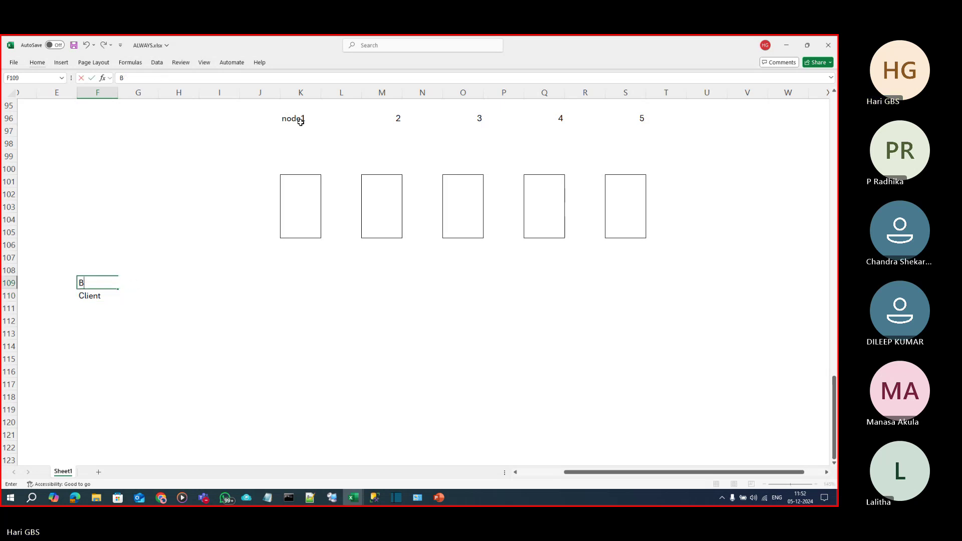
type("usiness Owners")
key("Return")
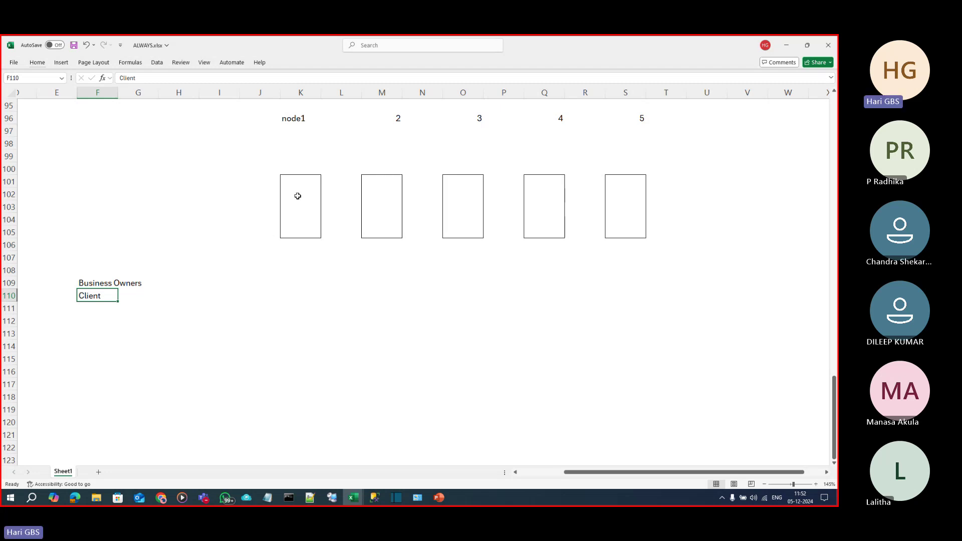
Enter "Accountent" in cell F112.
left_click(98, 317)
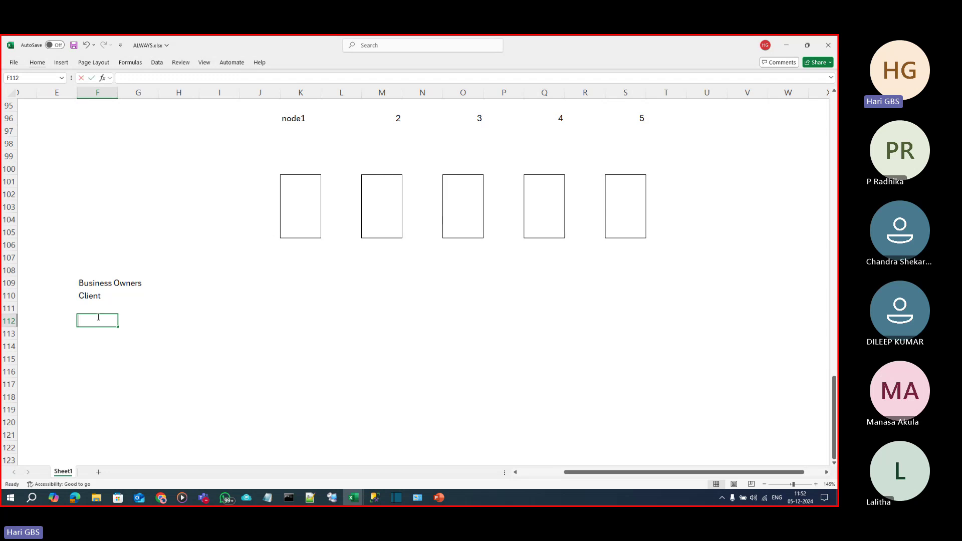
type("Accounte")
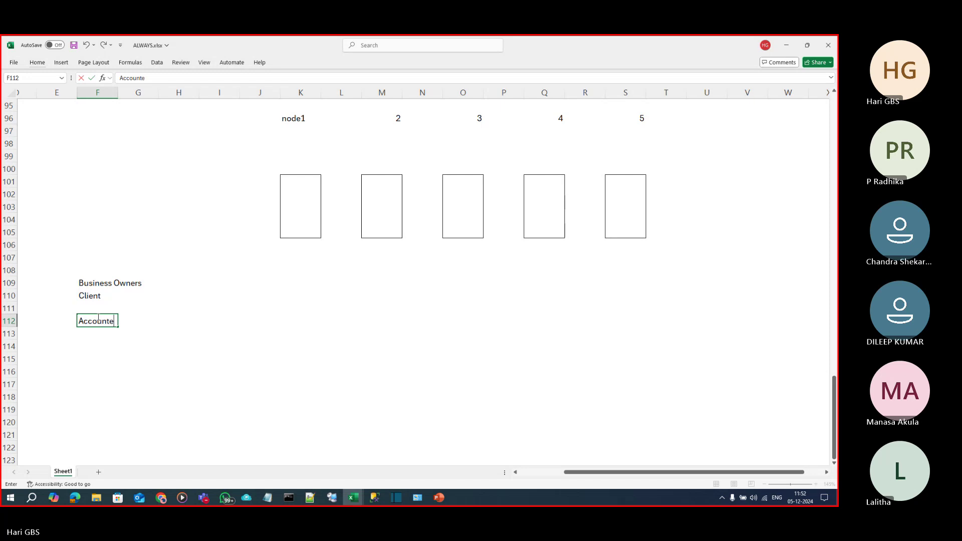
type("nt")
key("Return")
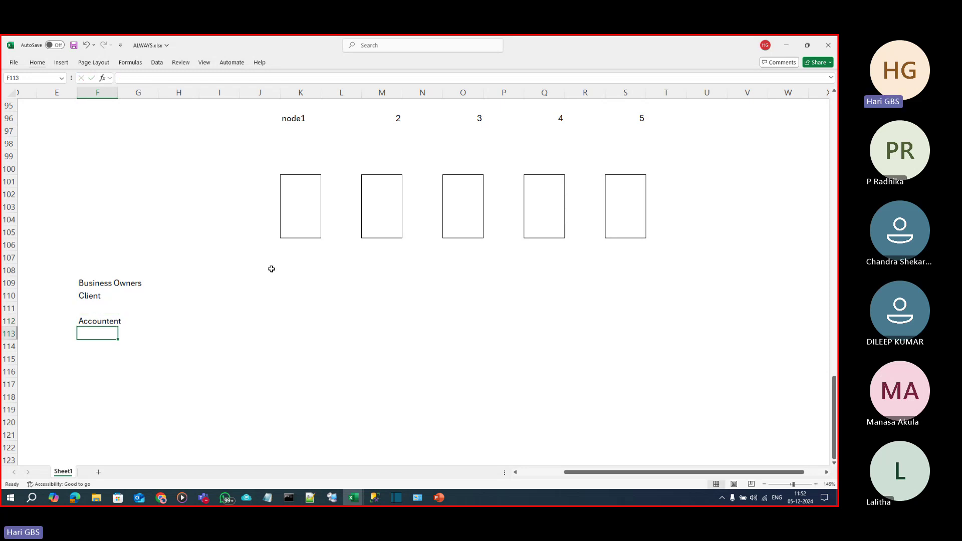
left_click(95, 322)
left_click(136, 324)
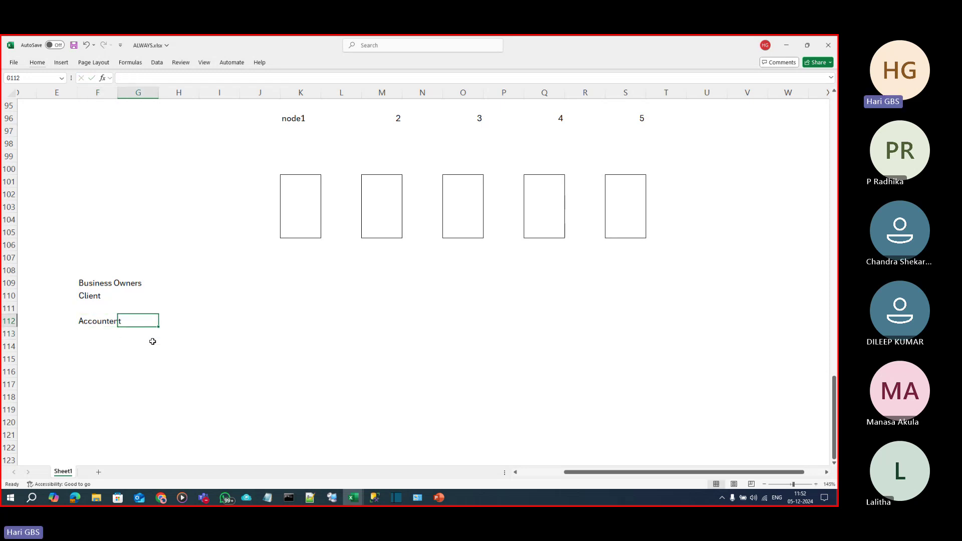
left_click(133, 349)
left_click(106, 355)
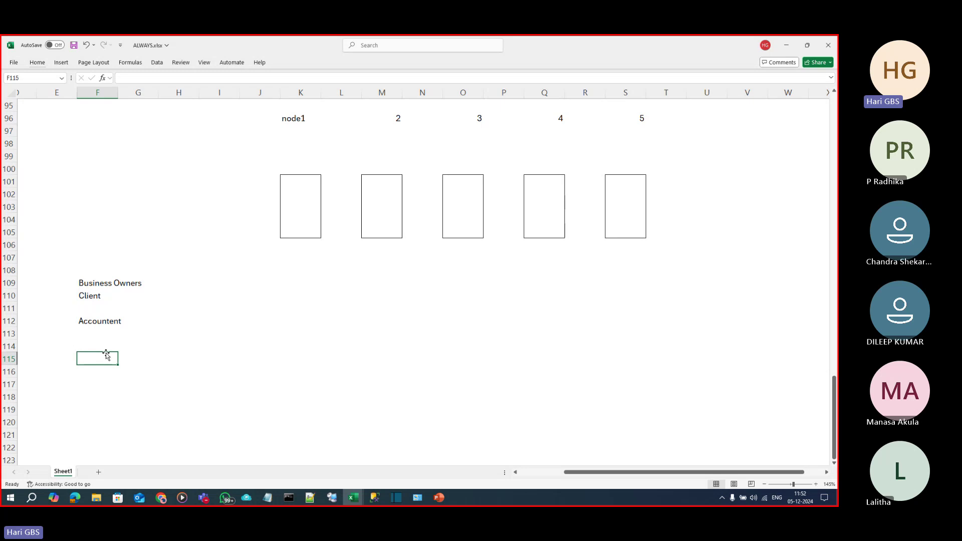
Replace the text in cell F112 with "Client".
left_click(122, 318)
left_click(96, 321)
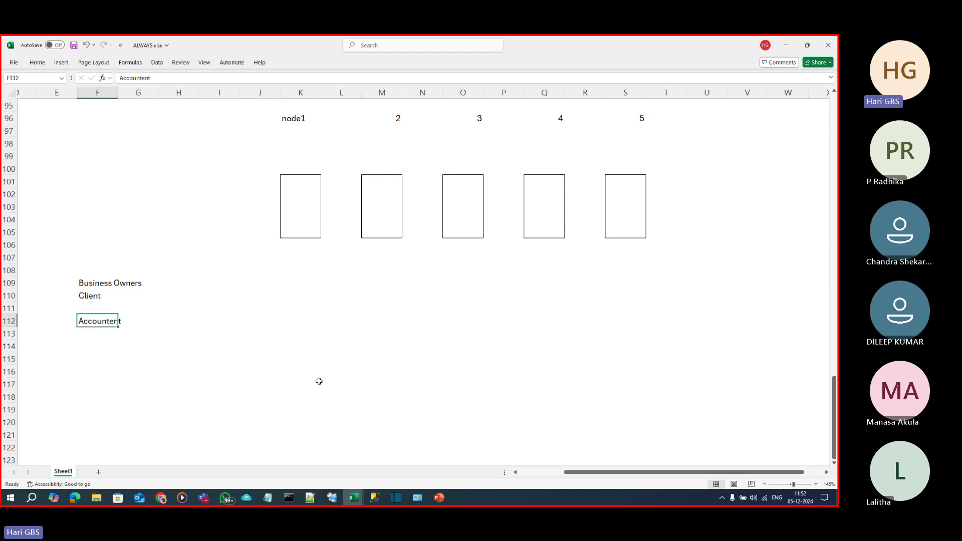
type("Client")
key("Return")
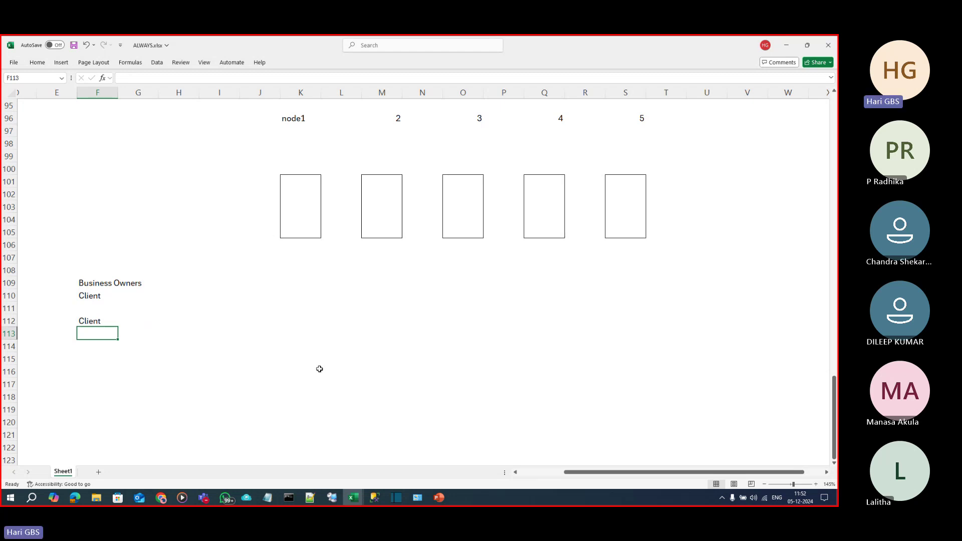
Enter "Primary Replica" in cell H112 and "Secondary Replica" in H113.
left_click(245, 297)
left_click(183, 317)
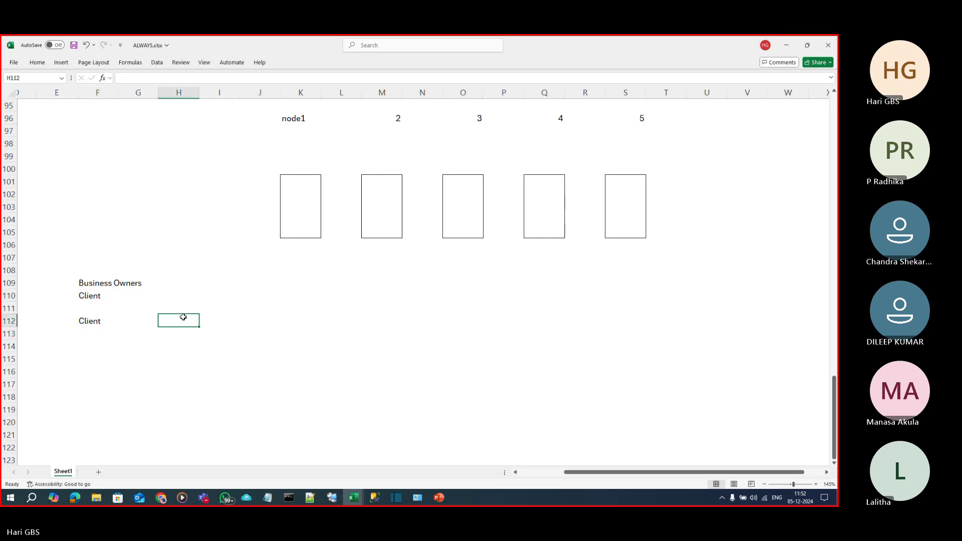
type("Primar")
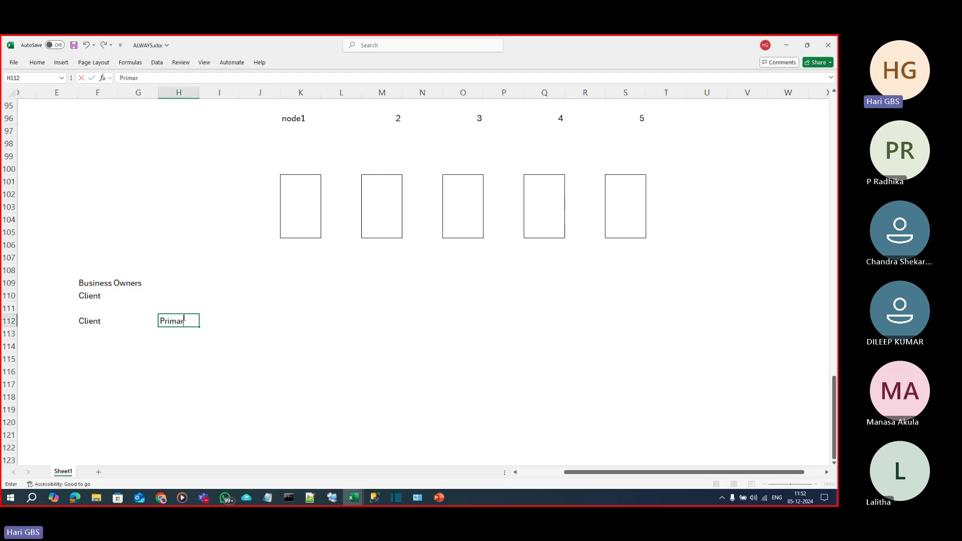
type("y Replica")
key("Return")
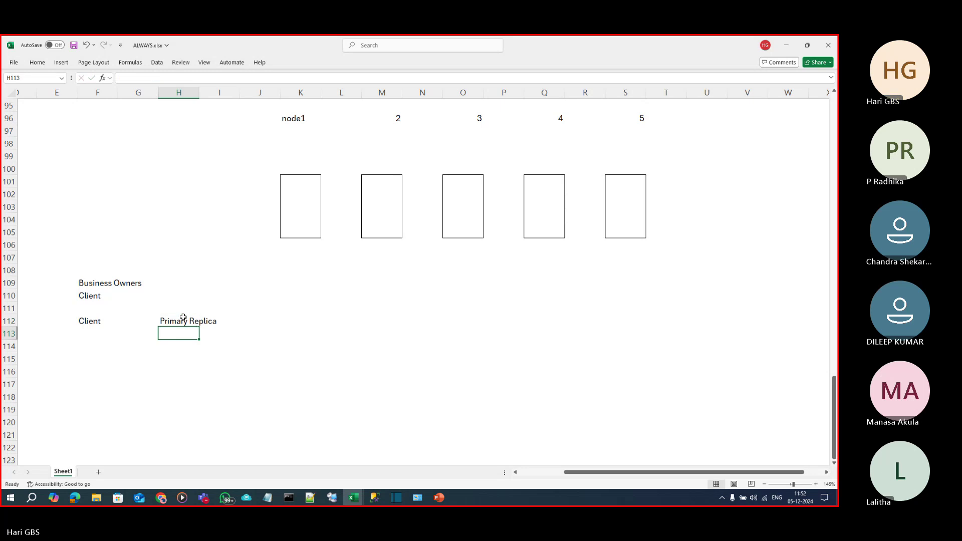
type("Secondar")
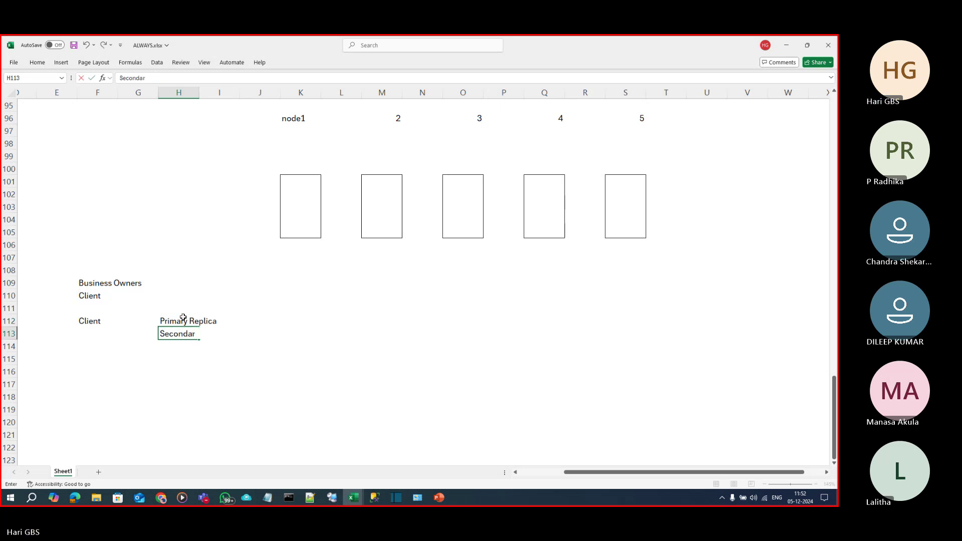
type("y Replica")
key("Return")
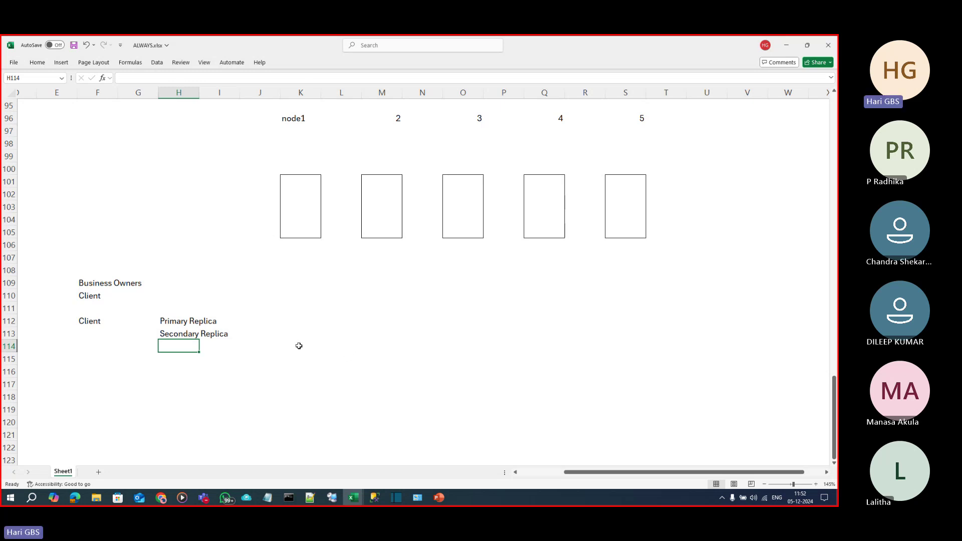
Enter "Modifes Data" in cell H115.
key("Return")
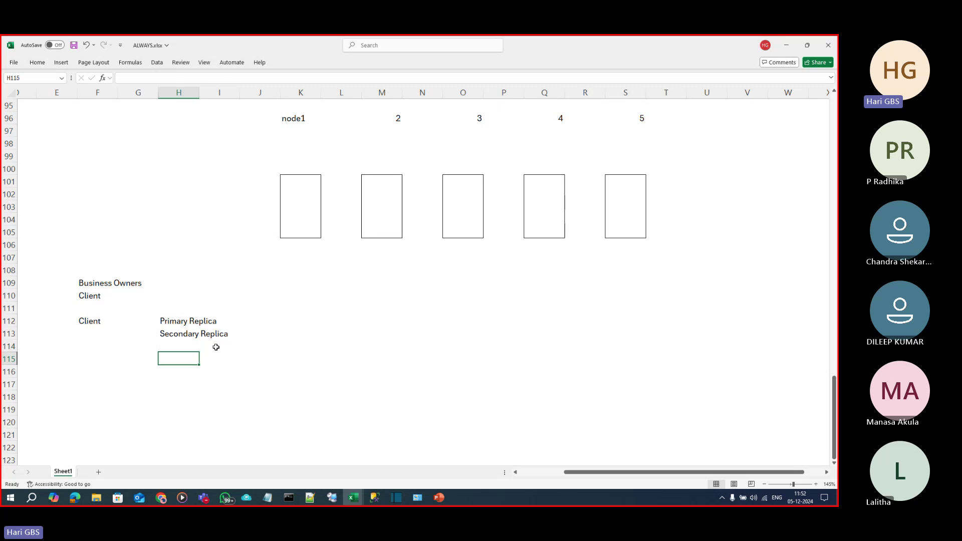
type("Wi")
key("BackSpace")
key("BackSpace")
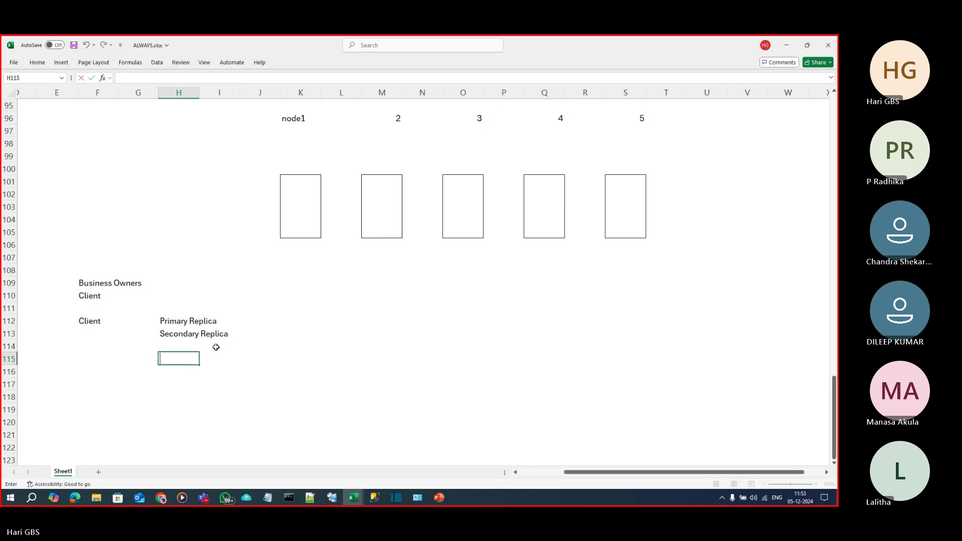
type("Modifes Data")
key("Return")
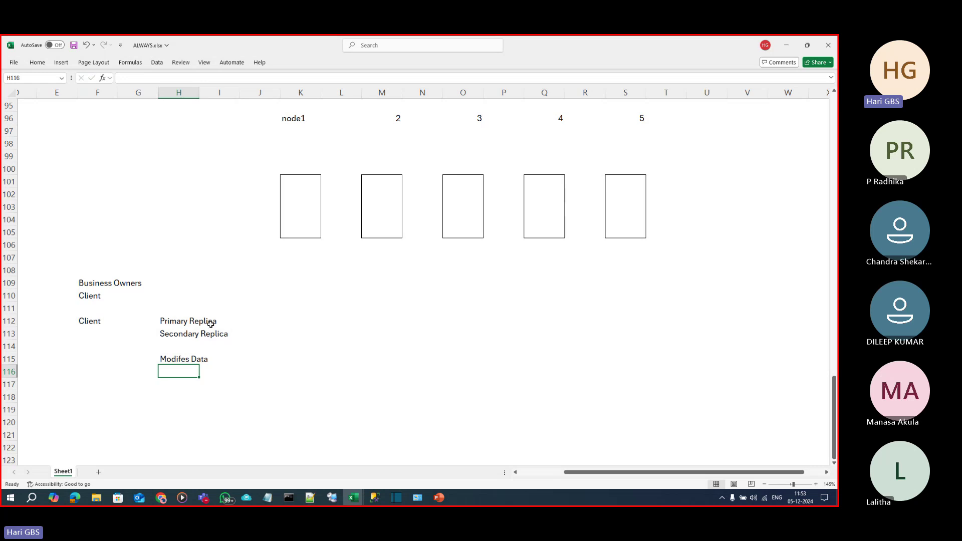
left_click(210, 323)
left_click(208, 332)
left_click(332, 357)
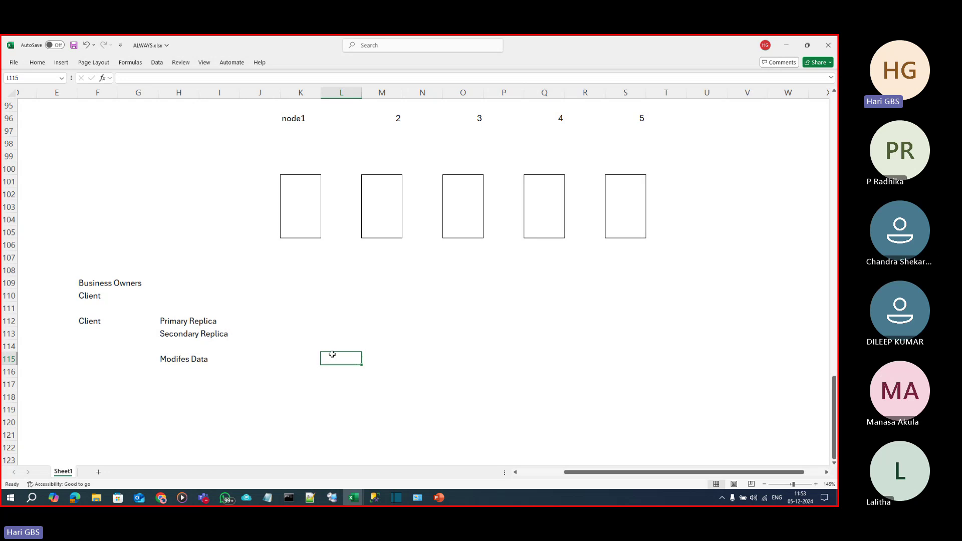
Switch to SQL Server Management Studio on the remote computernode1 machine and open a new query on the COMPUTERNODE1\NODE1SQL2022 instance.
left_click(332, 498)
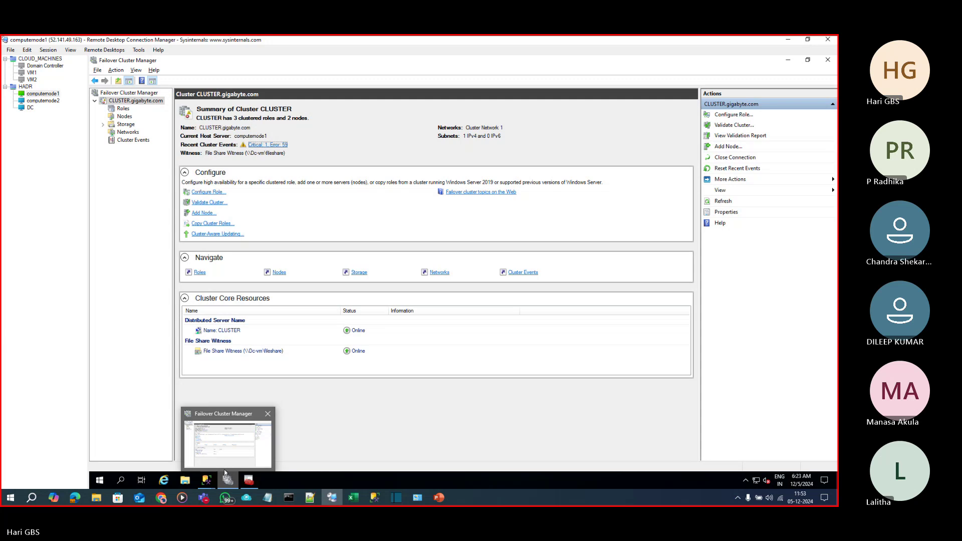
left_click(206, 481)
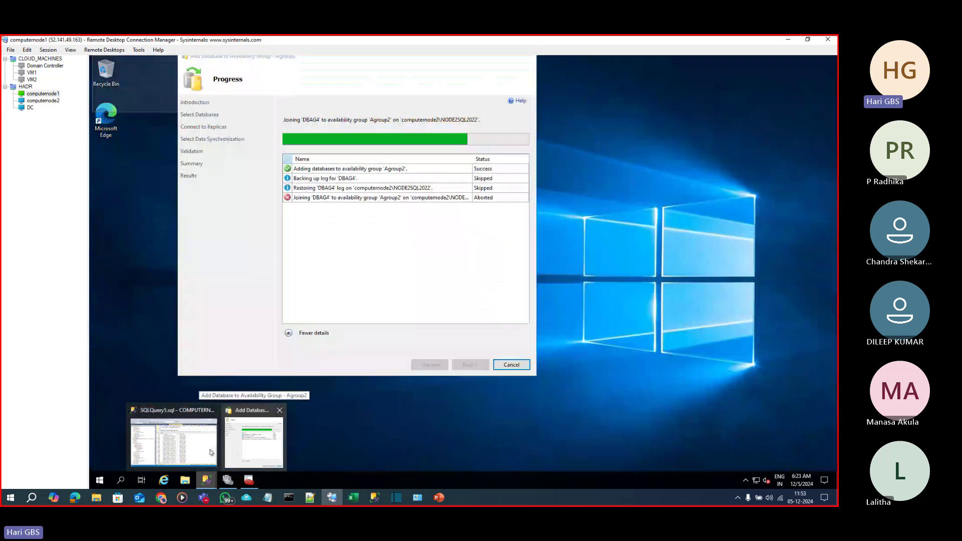
left_click(173, 441)
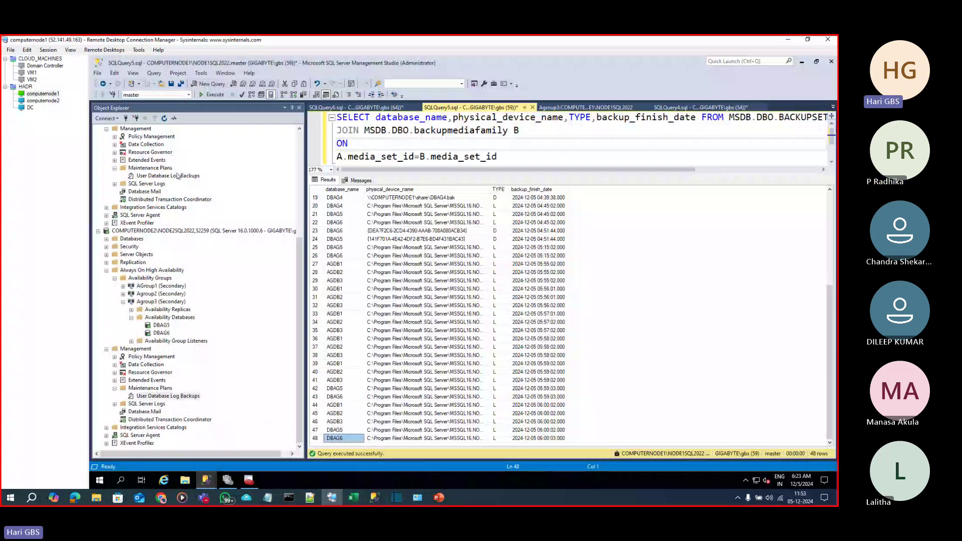
scroll(193, 145, "up", 7)
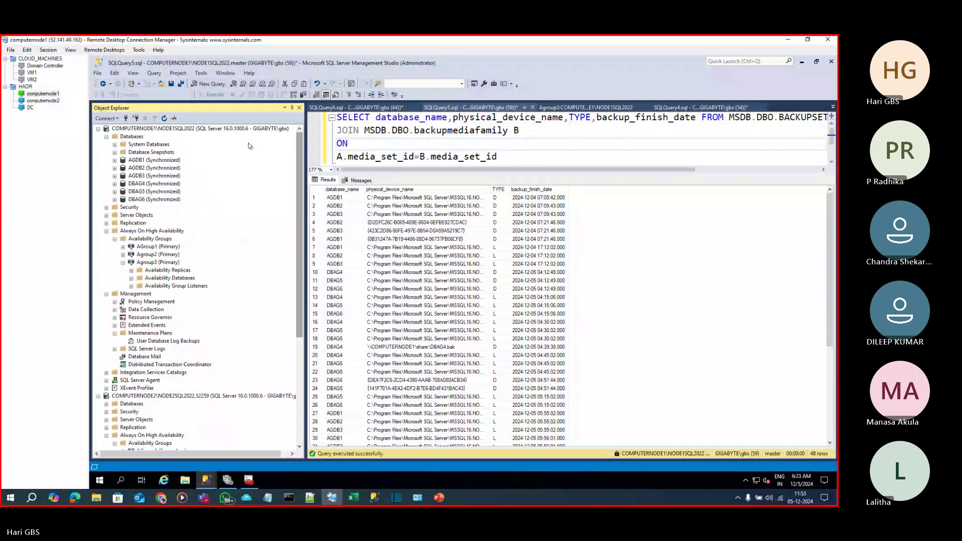
left_click(193, 129)
key("ctrl+n")
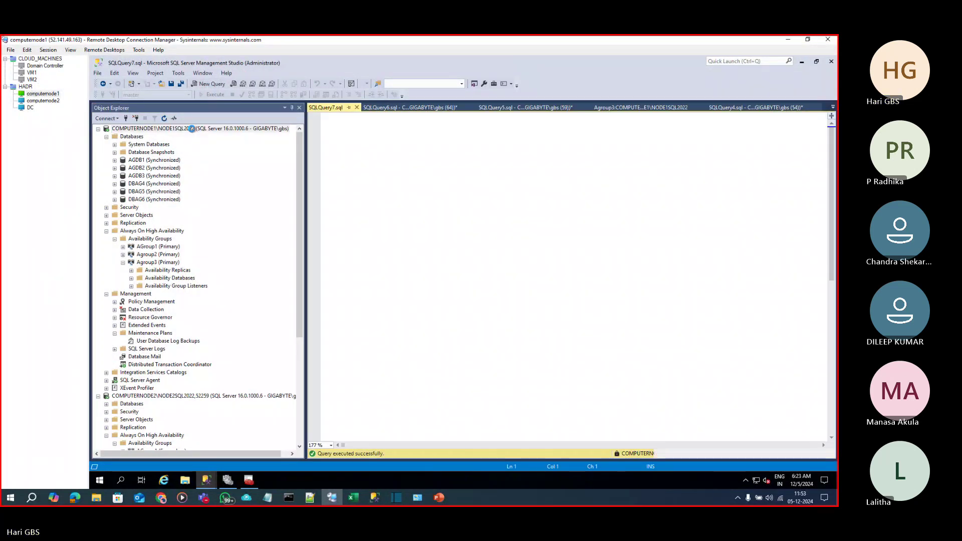
type("SELE")
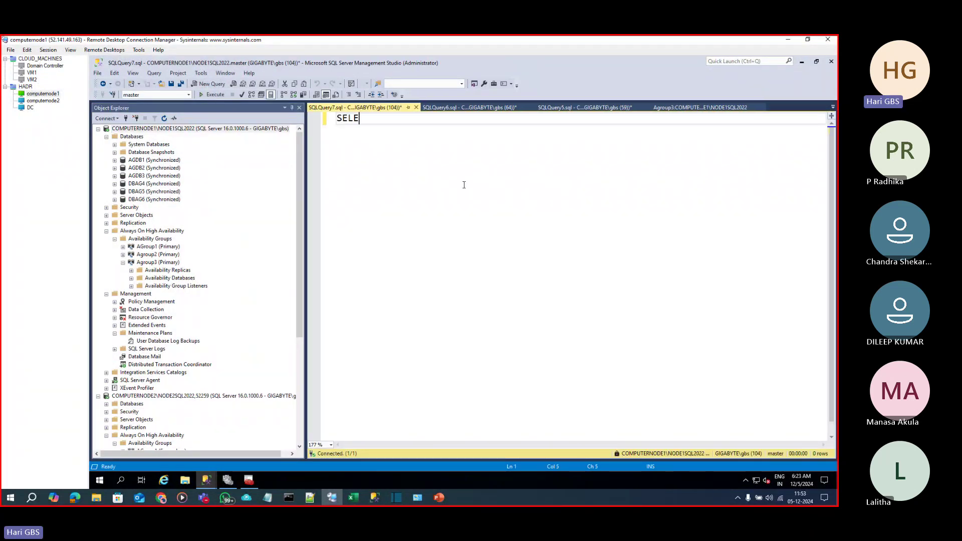
type("CT @@SER")
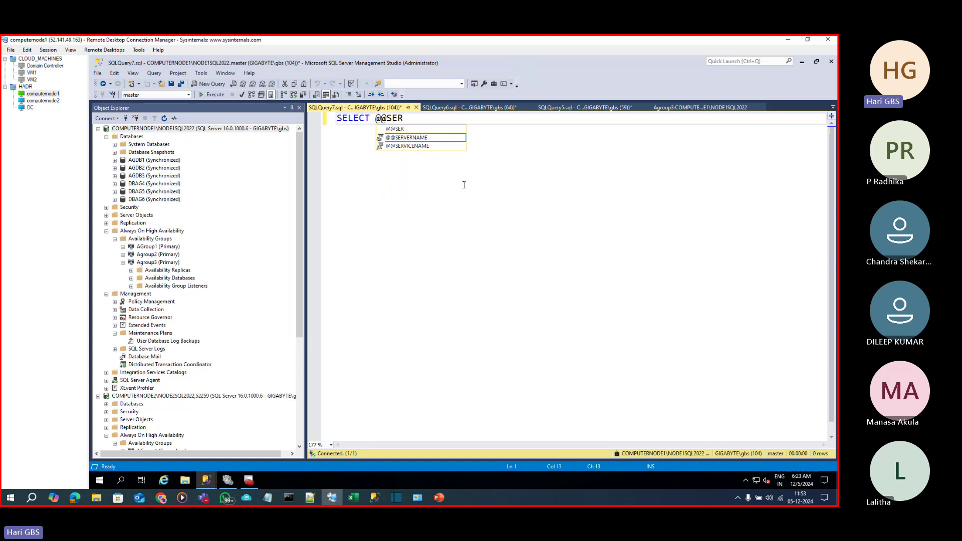
key("Tab")
key("F5")
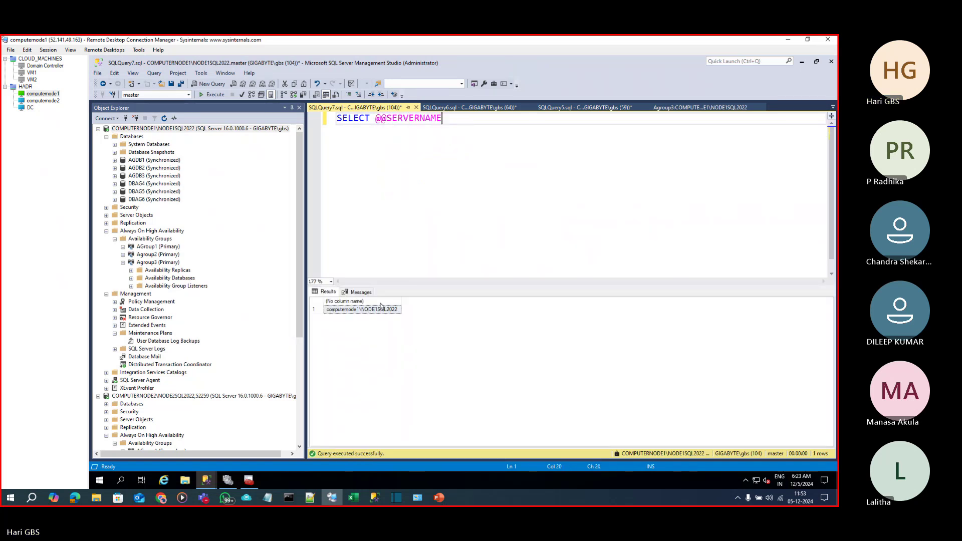
left_click(380, 311)
right_click(385, 313)
left_click(400, 315)
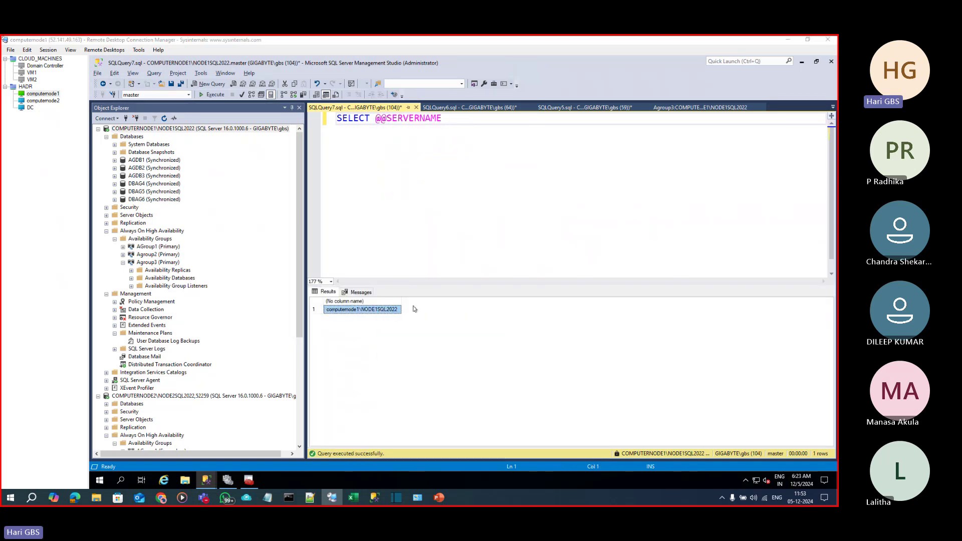
Switch back to the Excel workbook, paste computernode1\NODE1SQL2022 into cell K97 under node1, and fit column K to it.
key("alt+Tab")
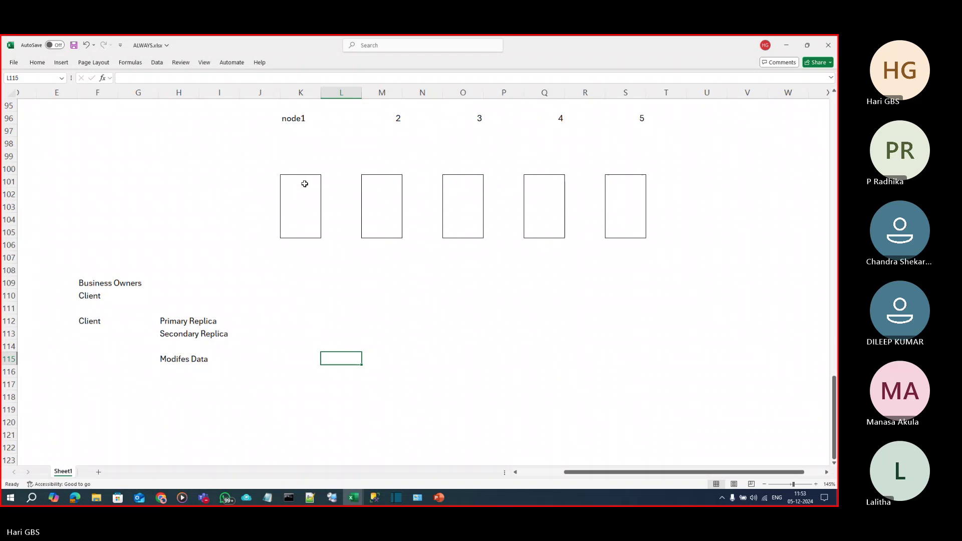
left_click(290, 132)
key("ctrl+v")
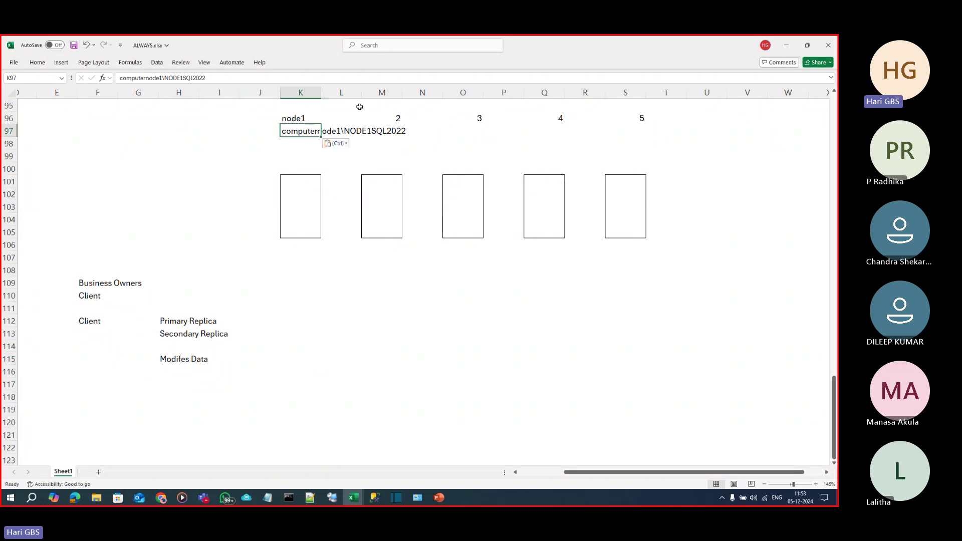
mouse_move(365, 97)
left_mouse_down()
mouse_move(346, 97)
mouse_move(356, 99)
left_mouse_up()
double_click(322, 93)
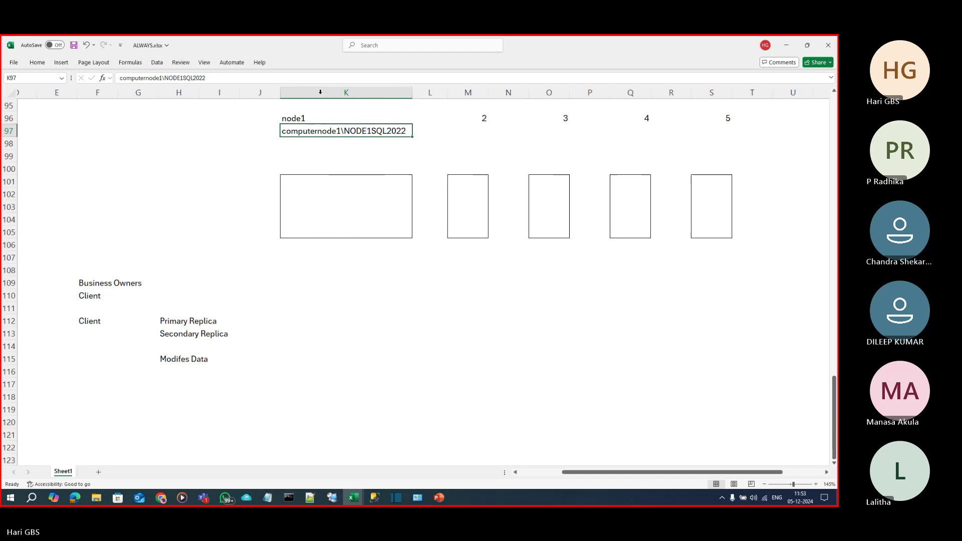
Copy the server name from K97 to M97 under node 2 and fit column M to its contents.
key("ctrl+c")
left_click(439, 131)
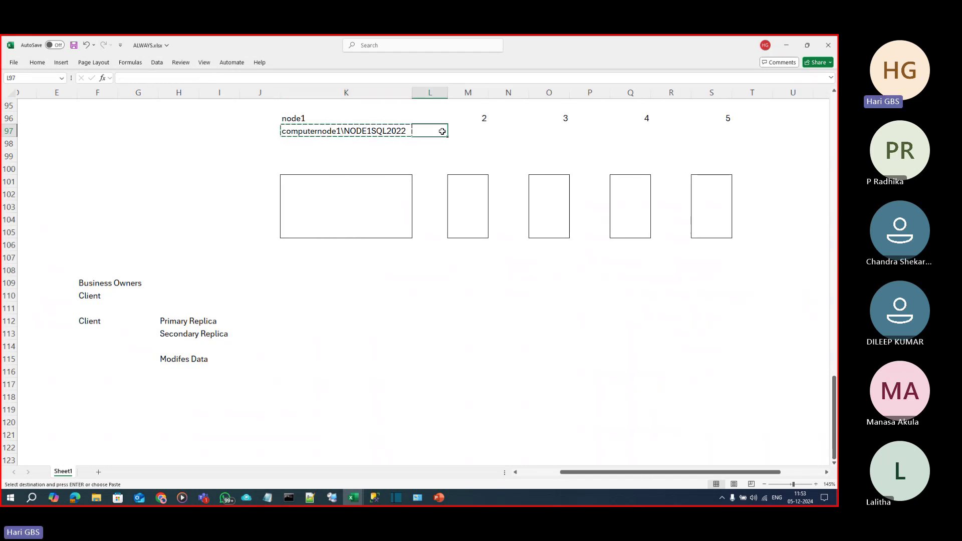
left_click(468, 131)
key("ctrl+v")
key("Escape")
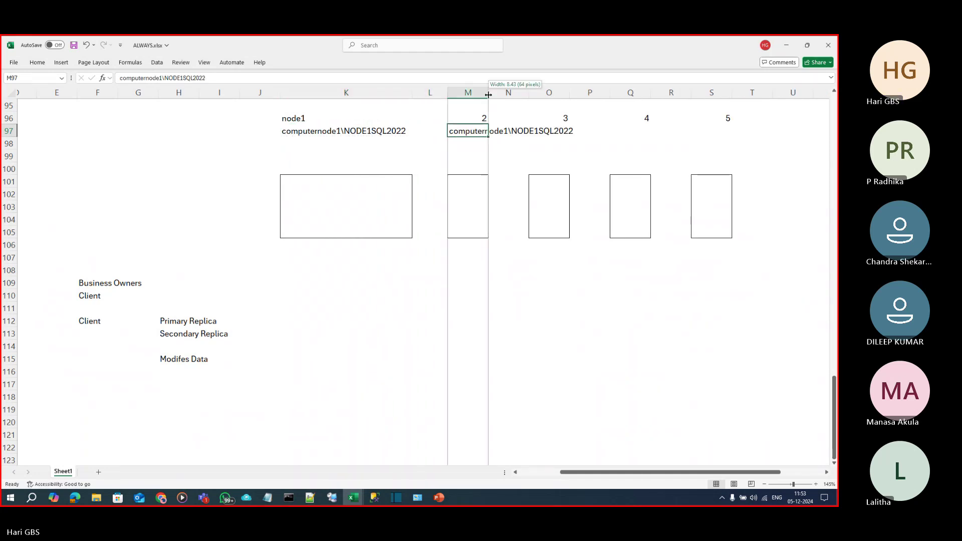
double_click(488, 94)
Copy the server name from M97 to O97 under node 3 and fit column O to its contents.
key("ctrl+c")
left_click(622, 130)
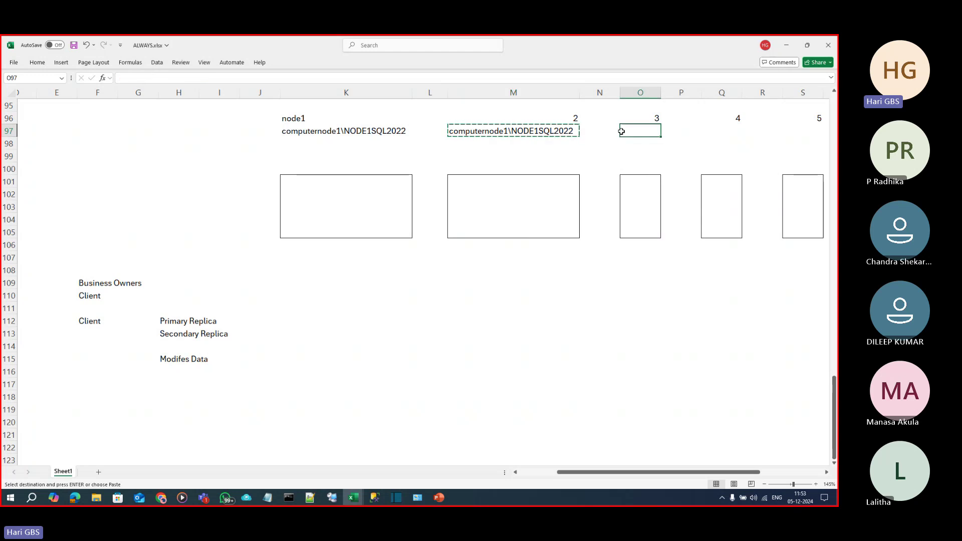
key("ctrl+v")
double_click(664, 93)
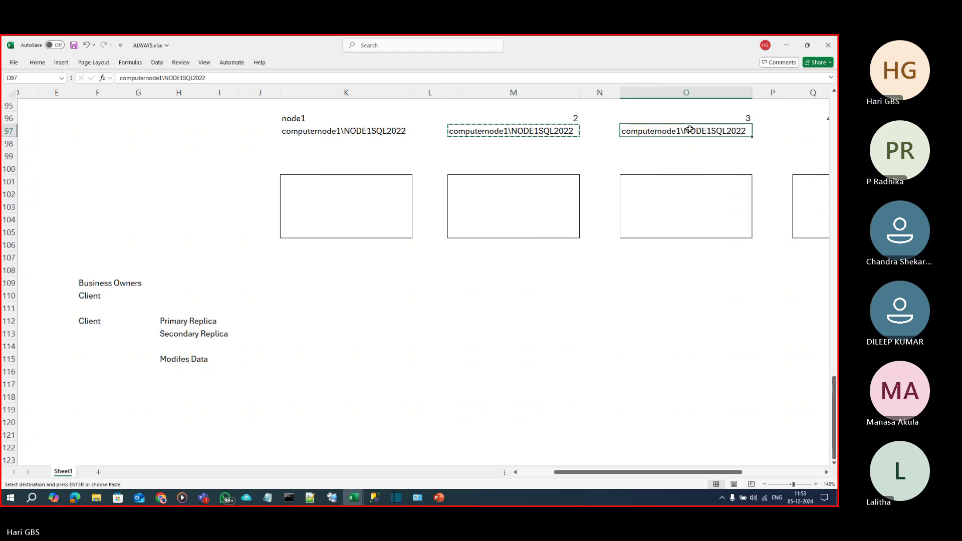
Change the server name in cell O97 to computernode3\NODE3SQL2022.
double_click(681, 131)
key("BackSpace")
type("3")
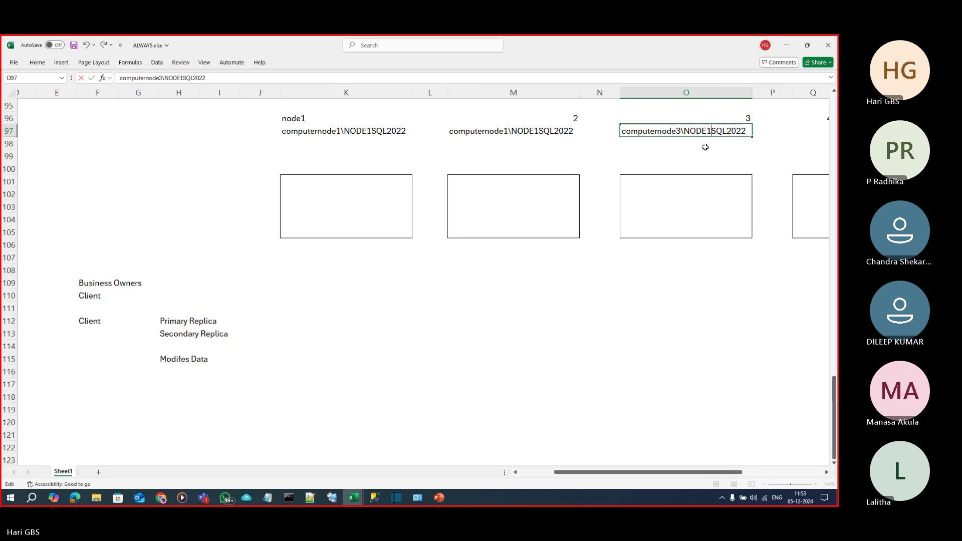
key("Left")
key("Left")
key("BackSpace")
type("3")
key("Return")
Change the server name in cell M97 to computernode3\NODE3SQL2022.
key("Up")
key("Left")
key("Left")
key("F2")
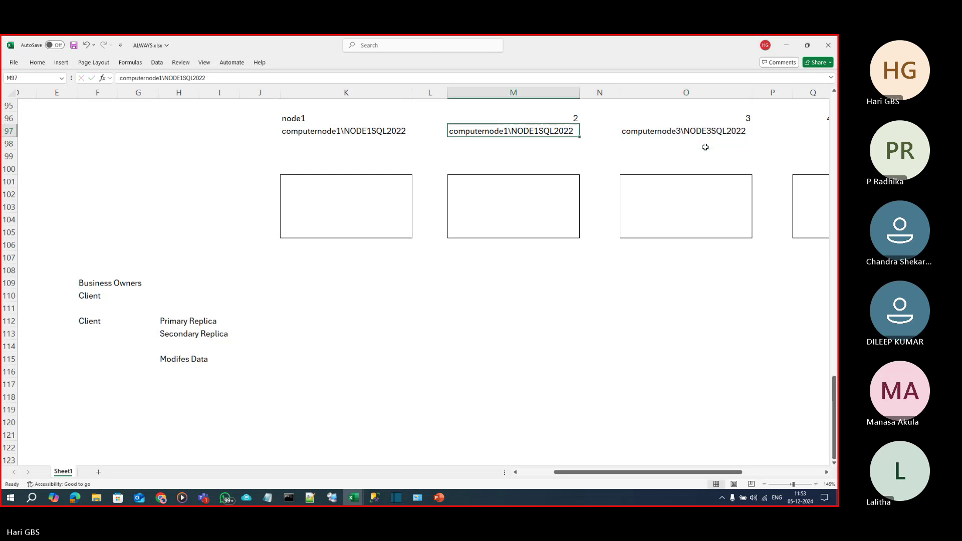
key("Left")
key("Left")
key("Left")
key("Left")
key("Left")
key("Left")
key("Left")
key("Left")
key("Left")
key("Left")
key("Left")
key("Left")
key("Left")
key("Left")
key("Left")
key("Right")
key("Right")
key("BackSpace")
type("3")
key("Right")
key("Right")
key("Right")
key("Right")
key("Right")
key("Right")
key("BackSpace")
type("3")
key("Return")
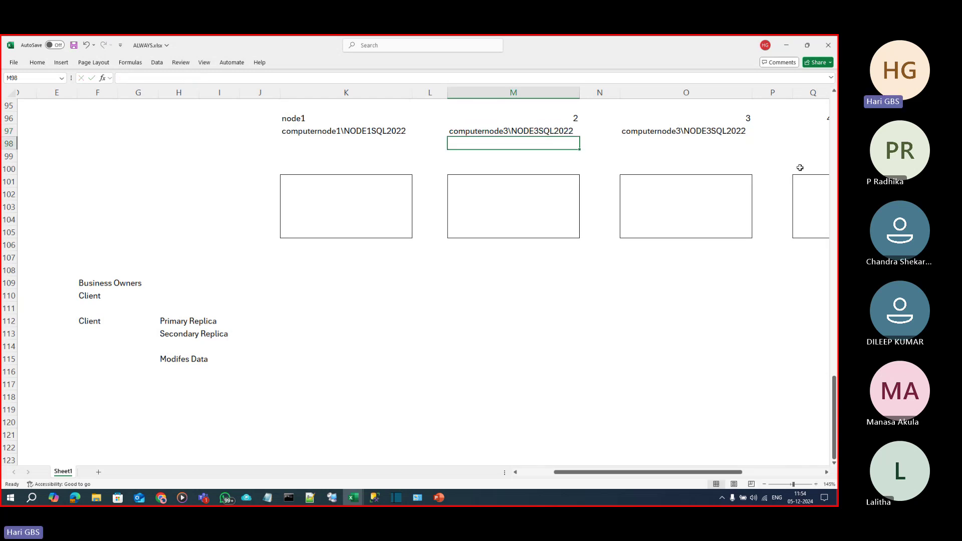
Delete the columns from P onward that hold nodes 4 and 5, leaving three nodes in the diagram.
left_click(786, 93)
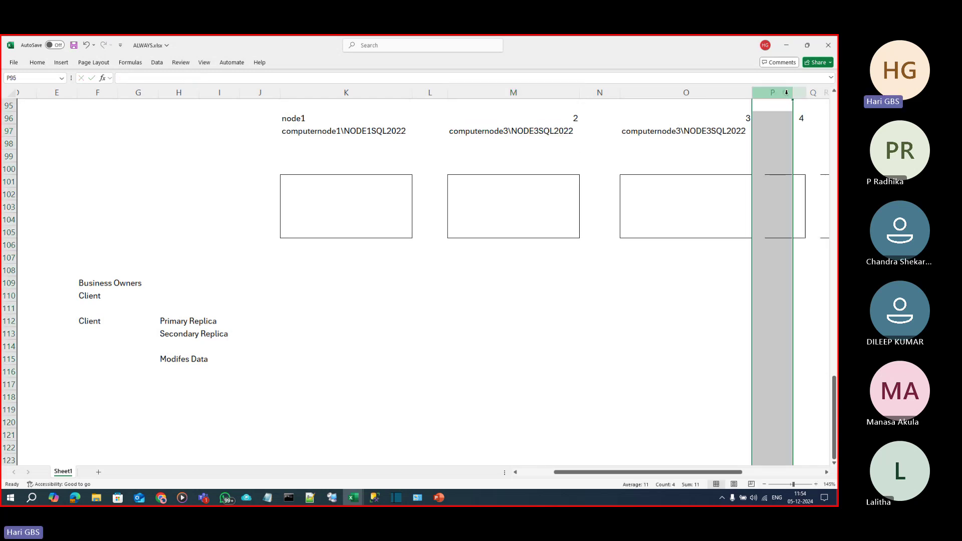
key("ctrl+shift+plus")
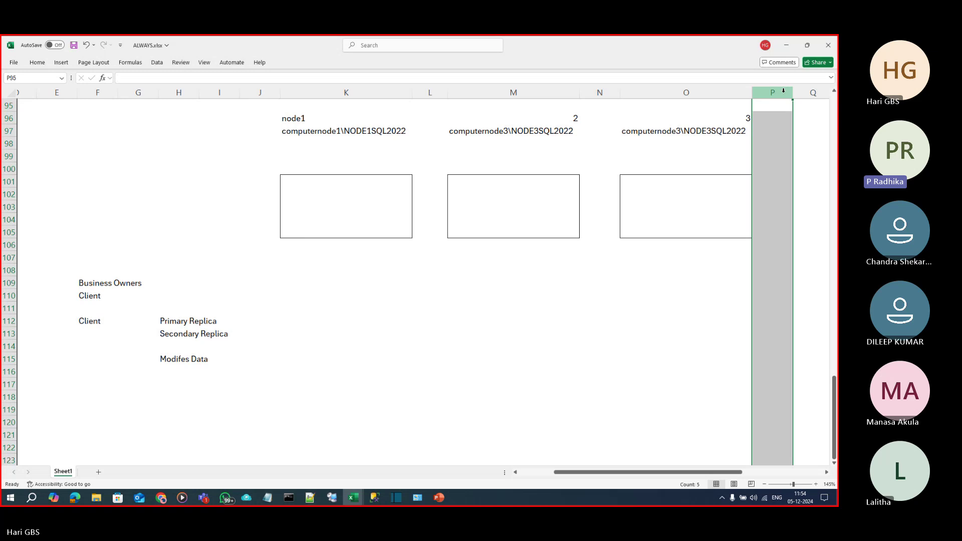
left_click(645, 322)
Enter "DB1" in cell K103 inside the node1 box.
left_click(344, 203)
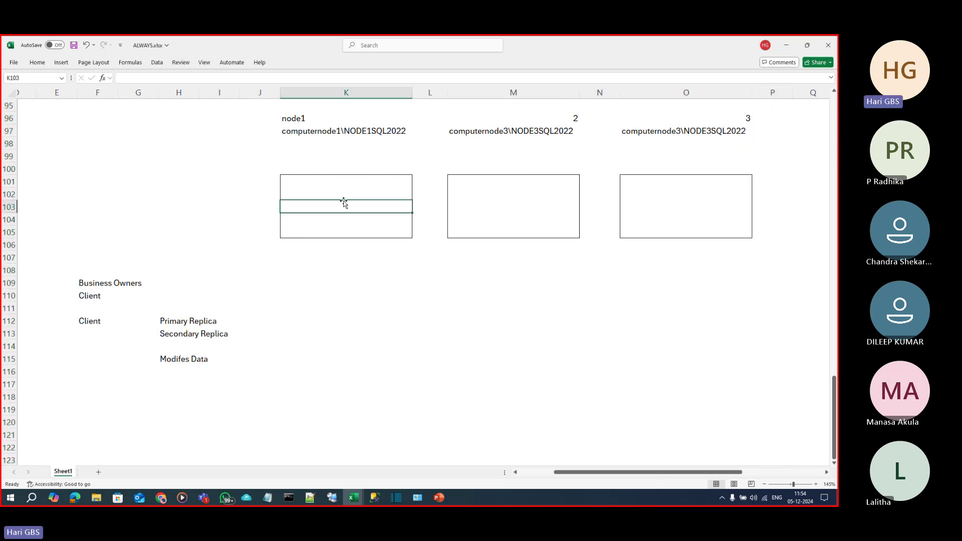
type("DB1")
key("Return")
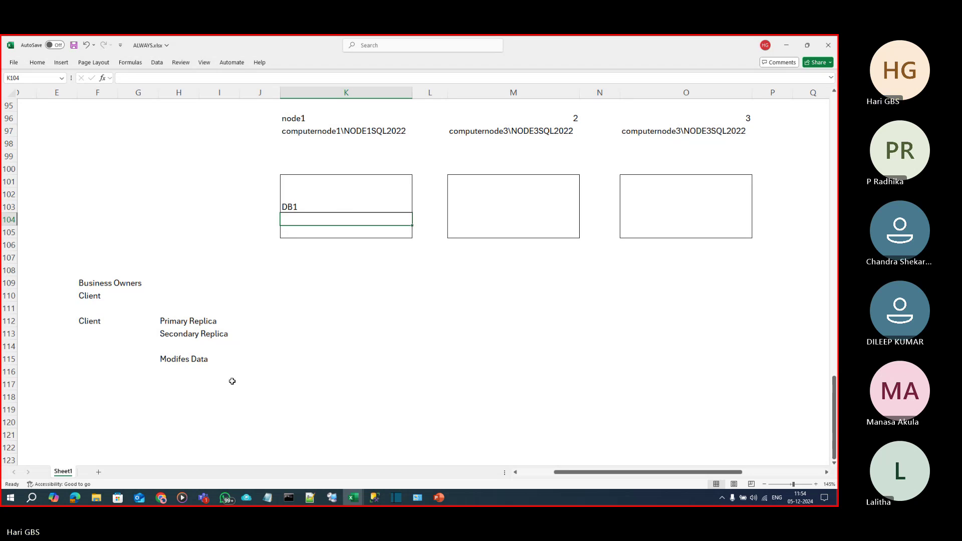
Enter the labels "Computer Name", "Server Name" and "User Id" in cells K111 to K113.
left_click(396, 313)
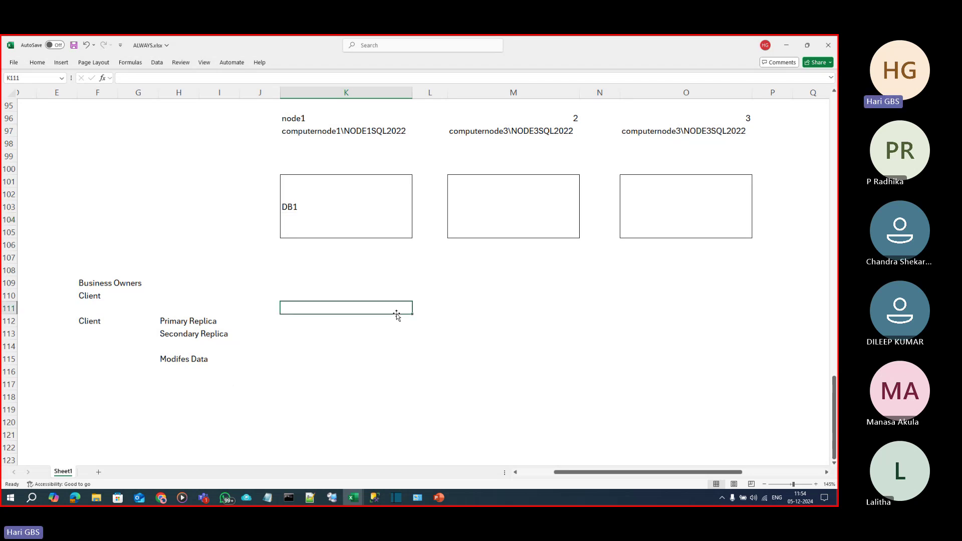
type("CO")
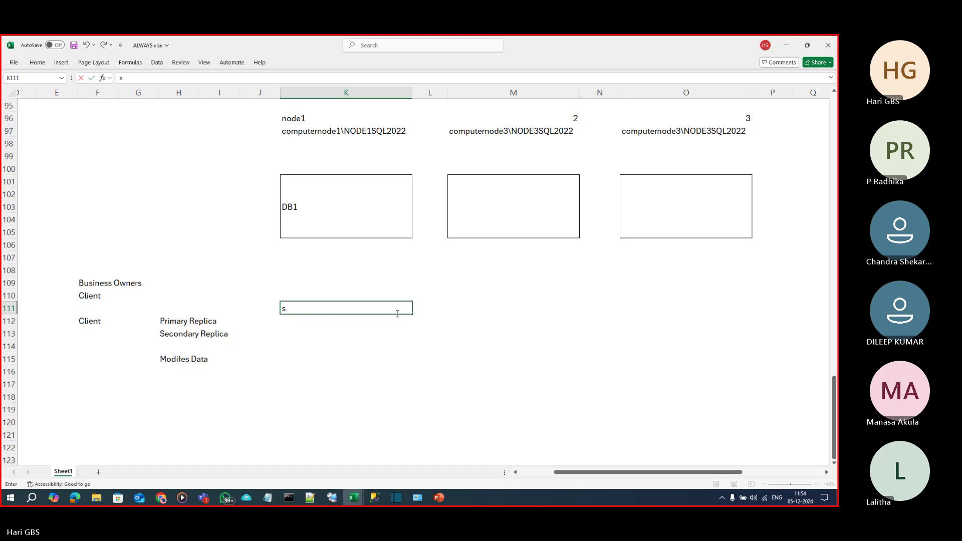
type("mputer Name")
key("Return")
type("Server N")
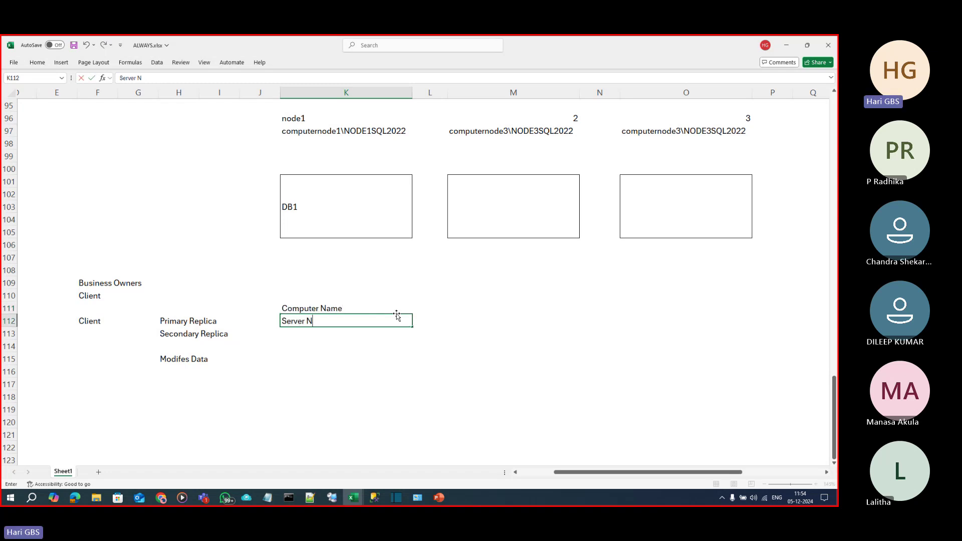
type("ame")
key("Return")
type("Use")
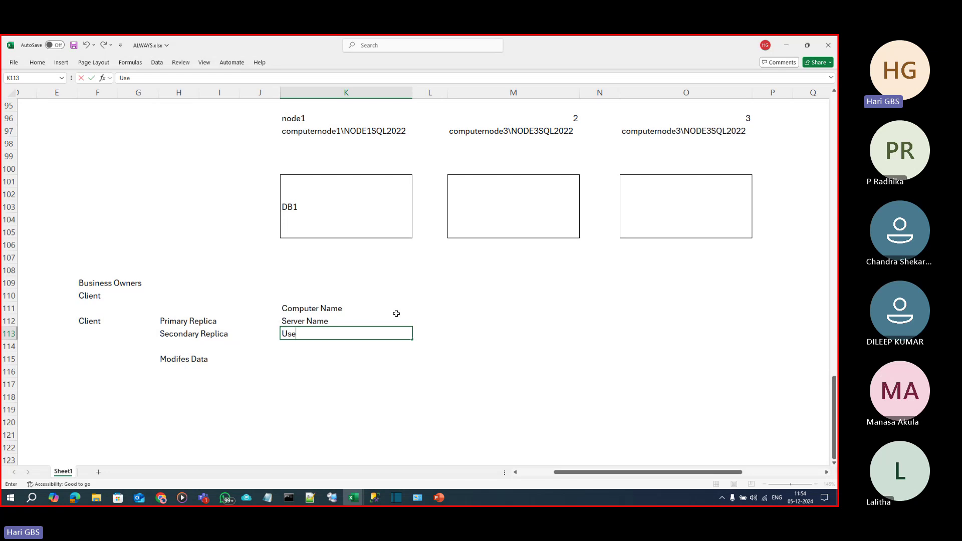
type("r Id")
key("Return")
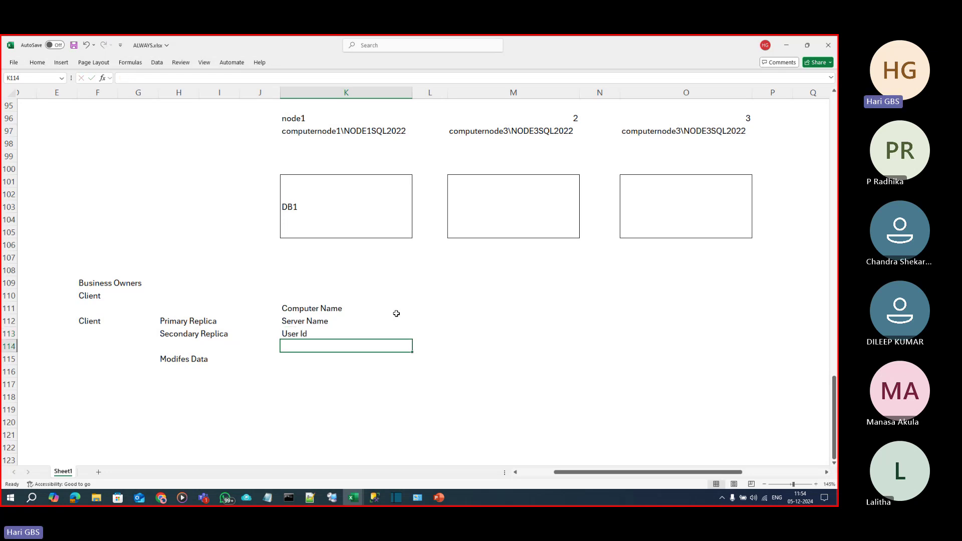
left_click(394, 311)
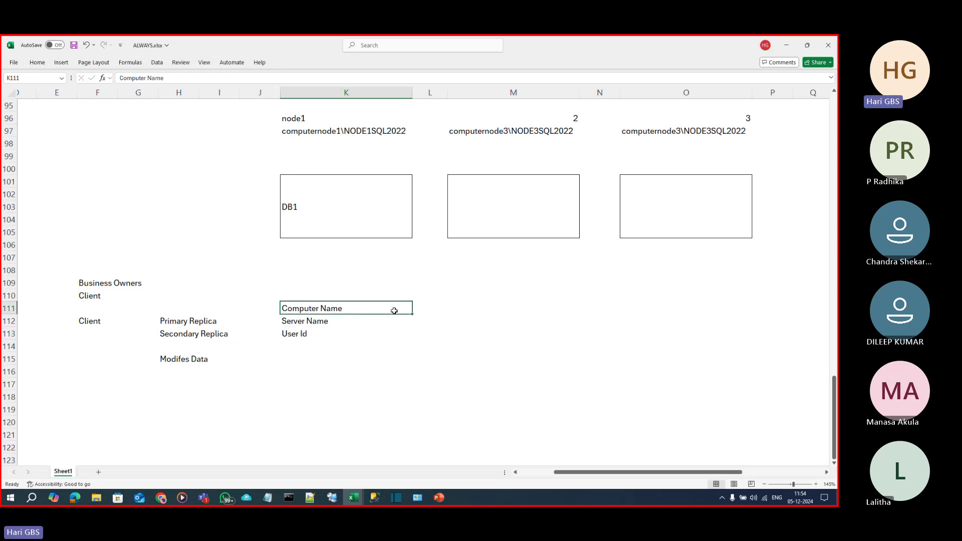
left_click_drag(378, 311, 386, 337)
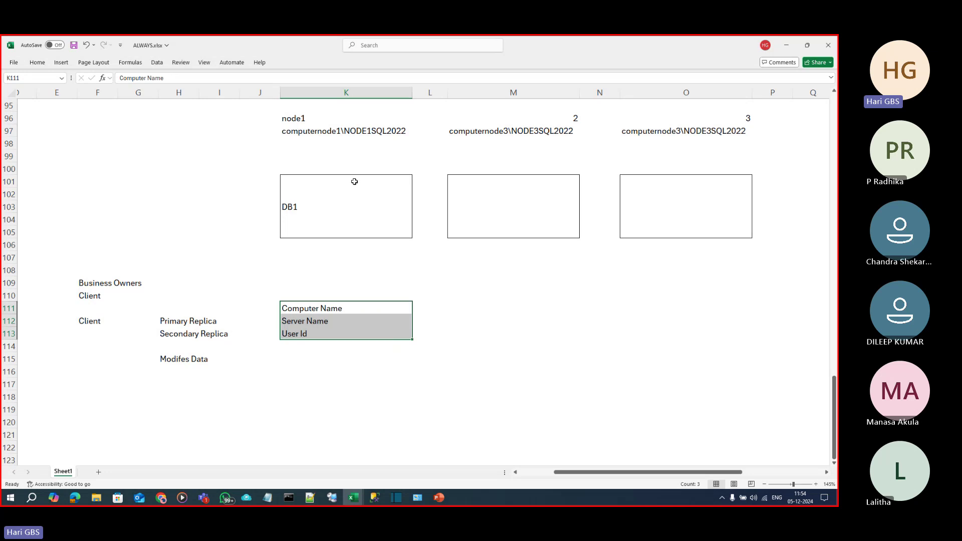
left_click_drag(347, 122, 370, 217)
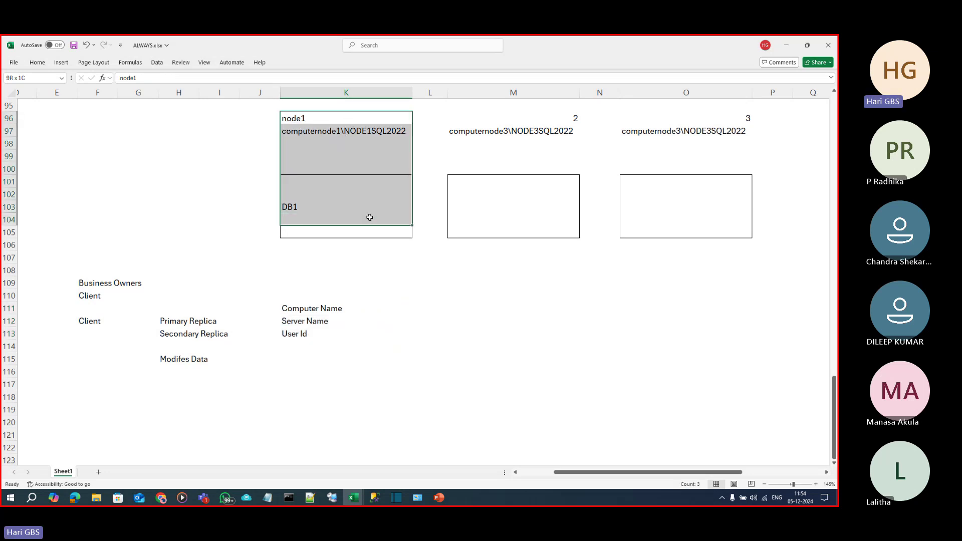
Change the database label in cell K103 of the node1 box to "AG1-DB1".
left_click(292, 208)
key("ctrl+c")
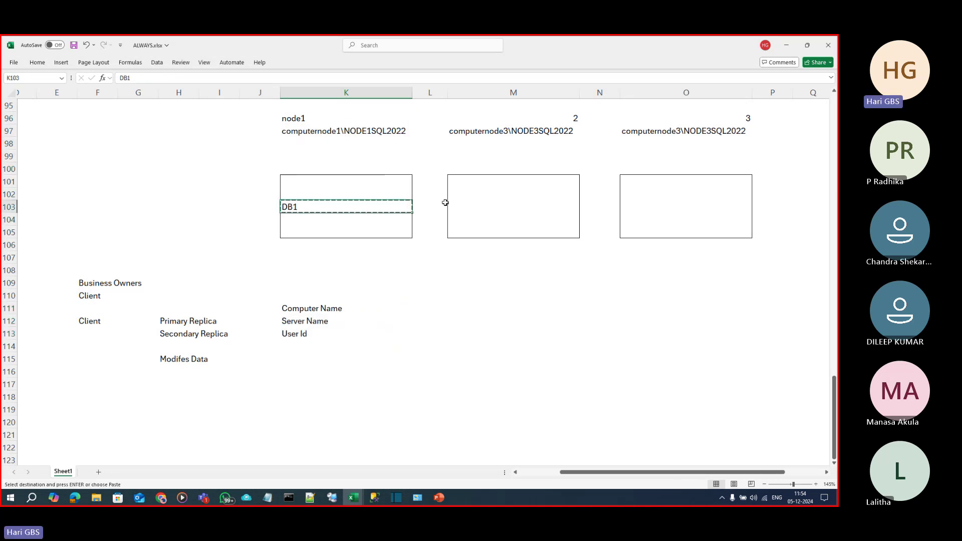
type("ag")
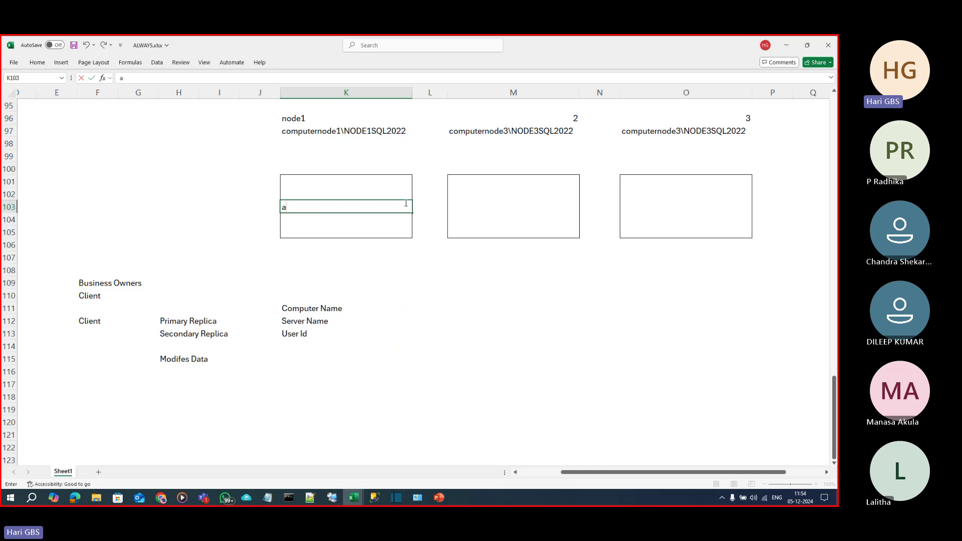
key("BackSpace")
type("AG1")
key("Return")
left_click(404, 203)
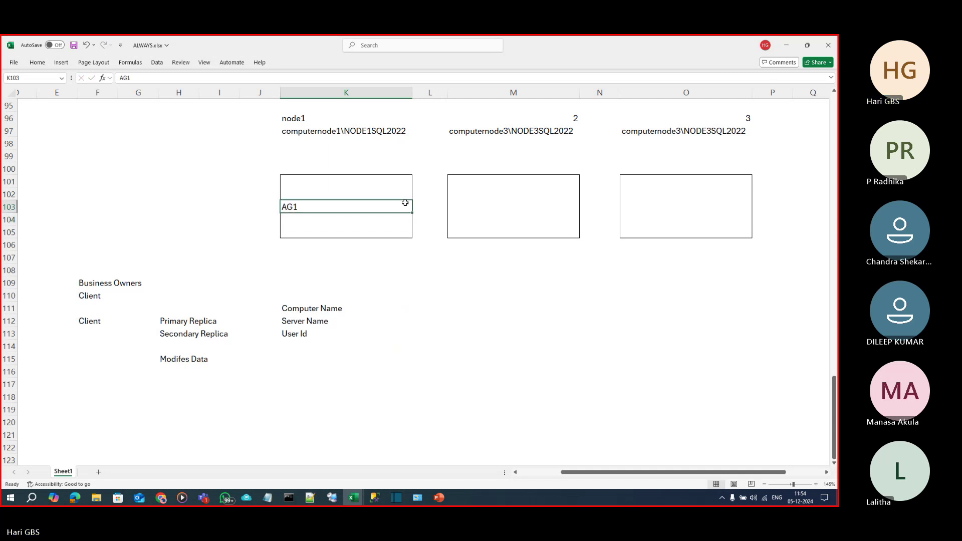
double_click(390, 208)
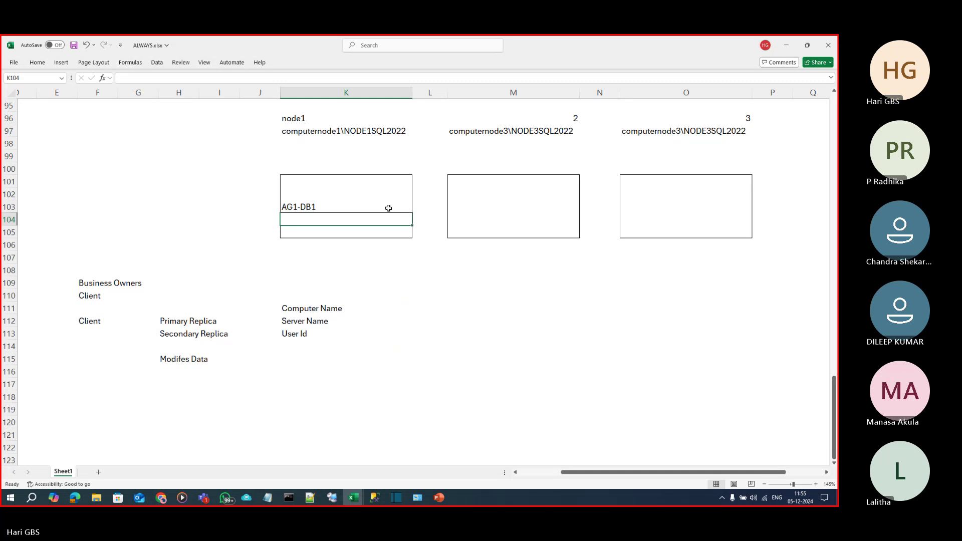
Transfer the "AG1-DB1" label from cell K103 to cell M103 in the node 2 box, leaving the node1 box empty.
left_click(388, 208)
key("ctrl+c")
left_click(473, 211)
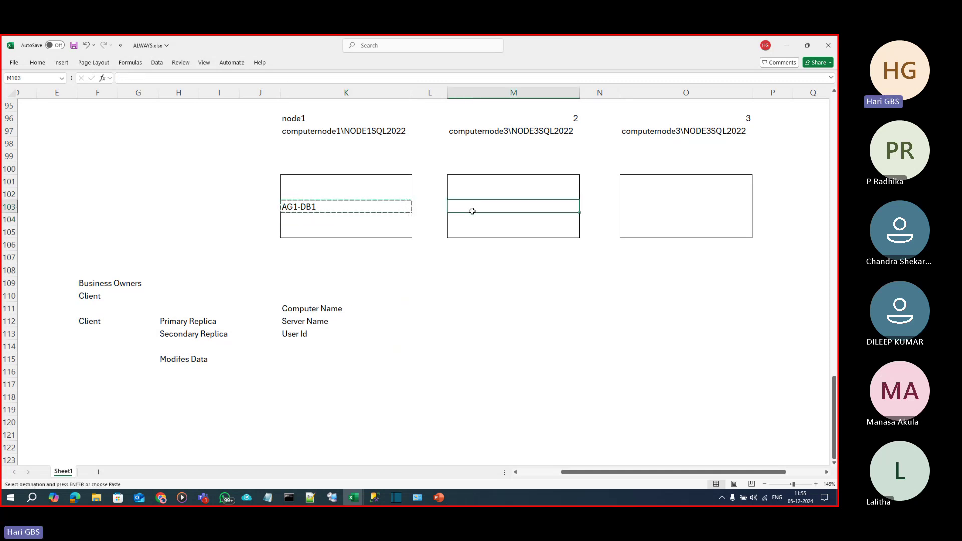
key("ctrl+v")
left_click(365, 207)
key("Delete")
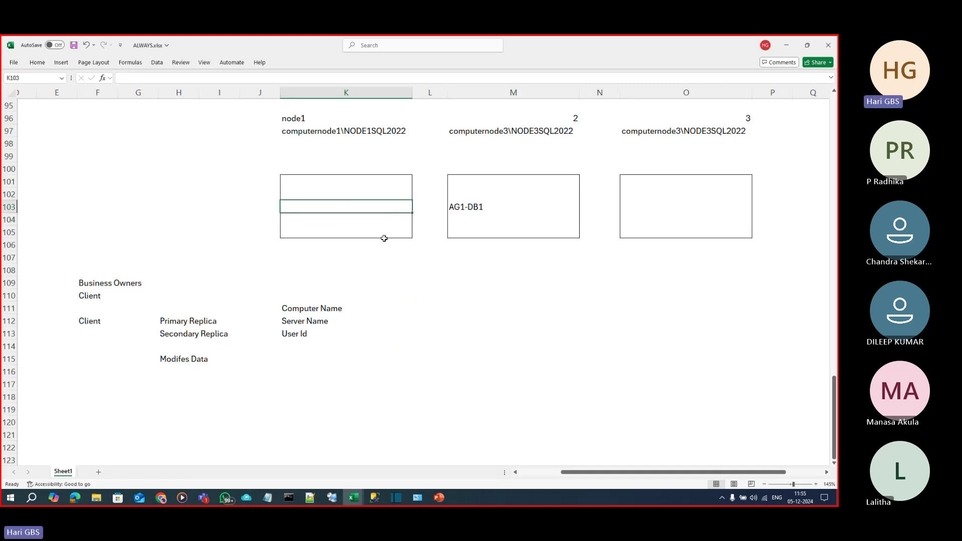
left_click(474, 207)
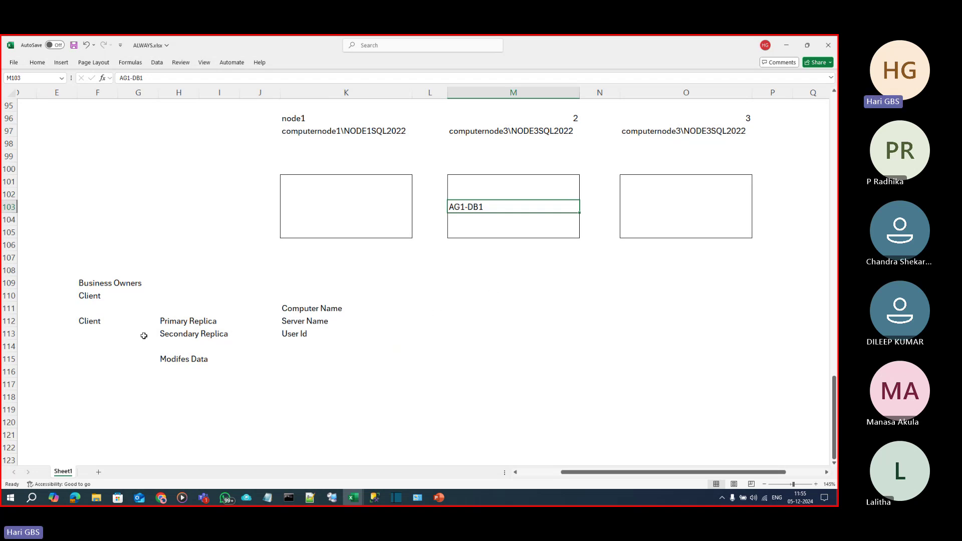
left_click(323, 208)
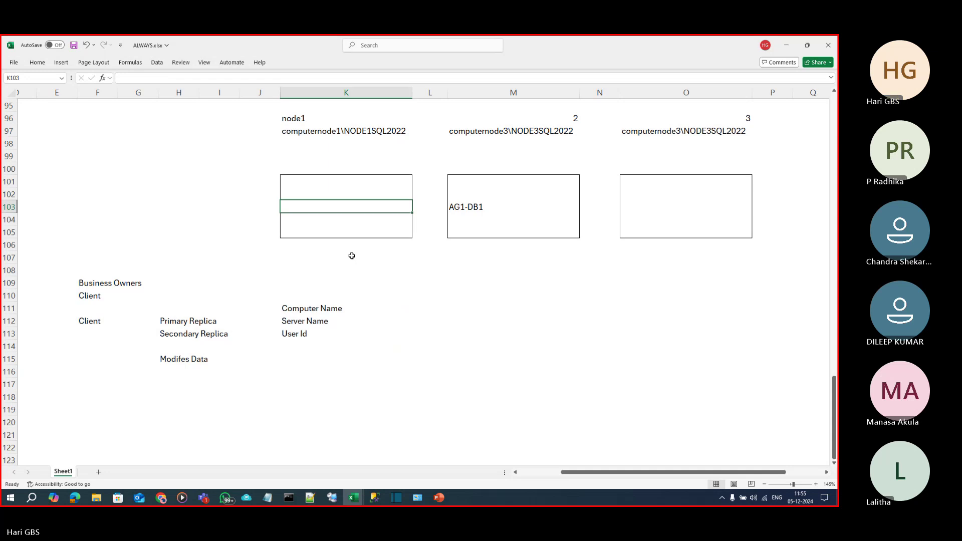
left_click_drag(316, 295, 317, 353)
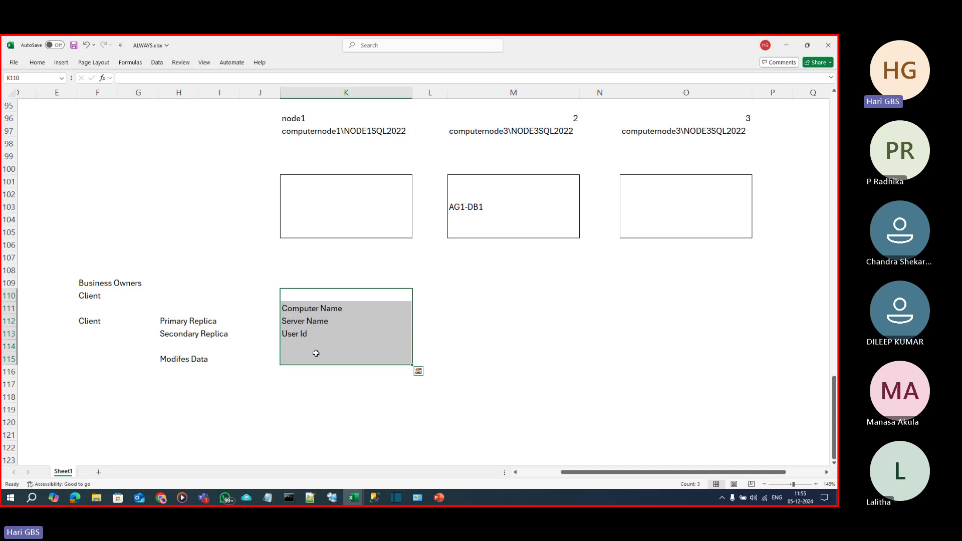
left_click(283, 386)
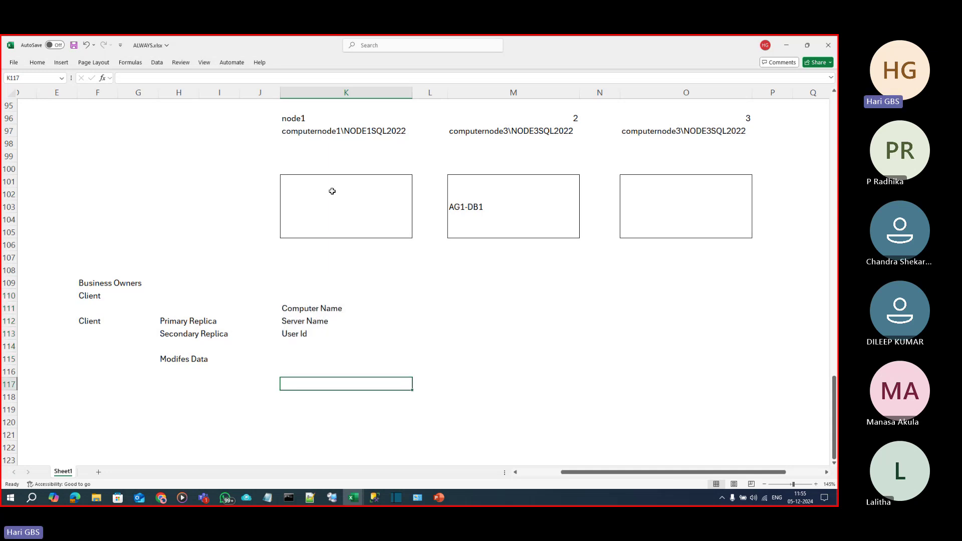
left_click(314, 137)
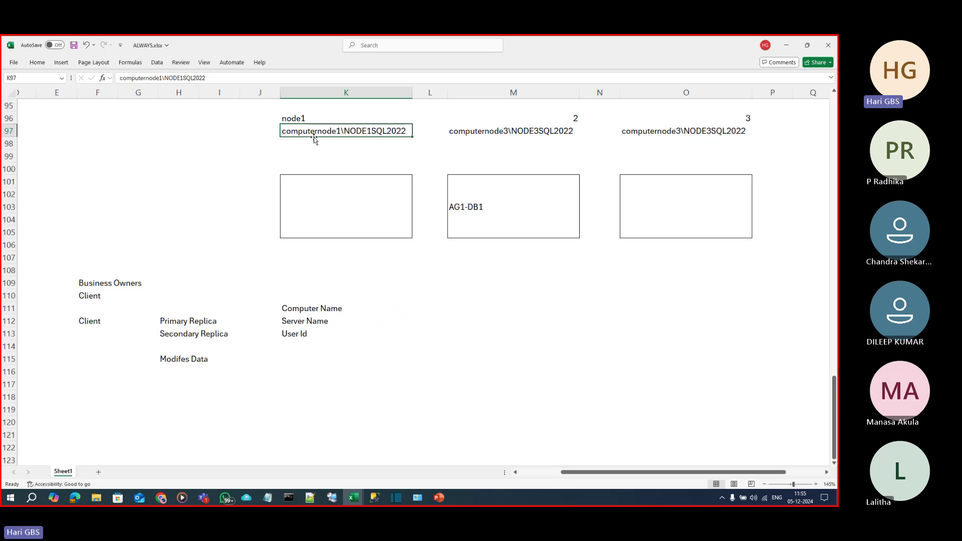
left_click(334, 198)
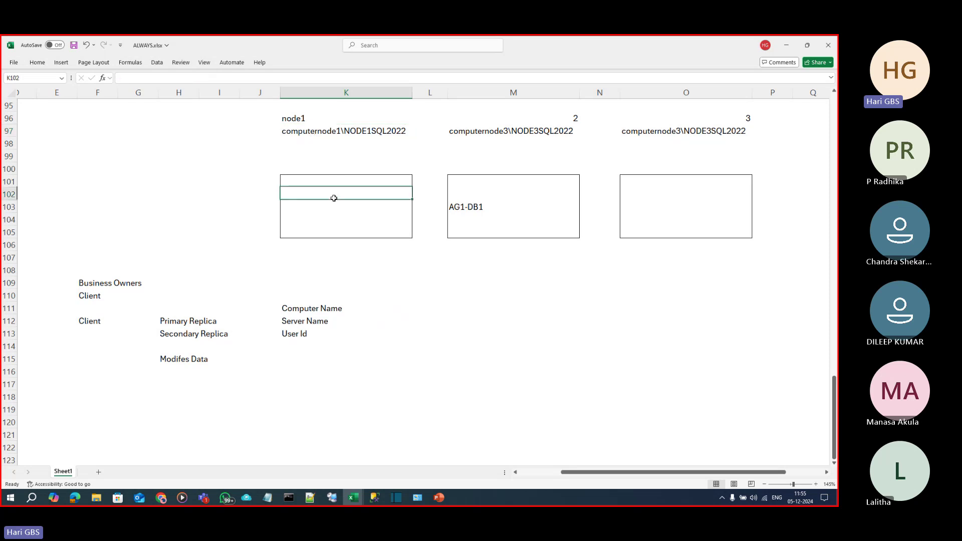
left_click(338, 215)
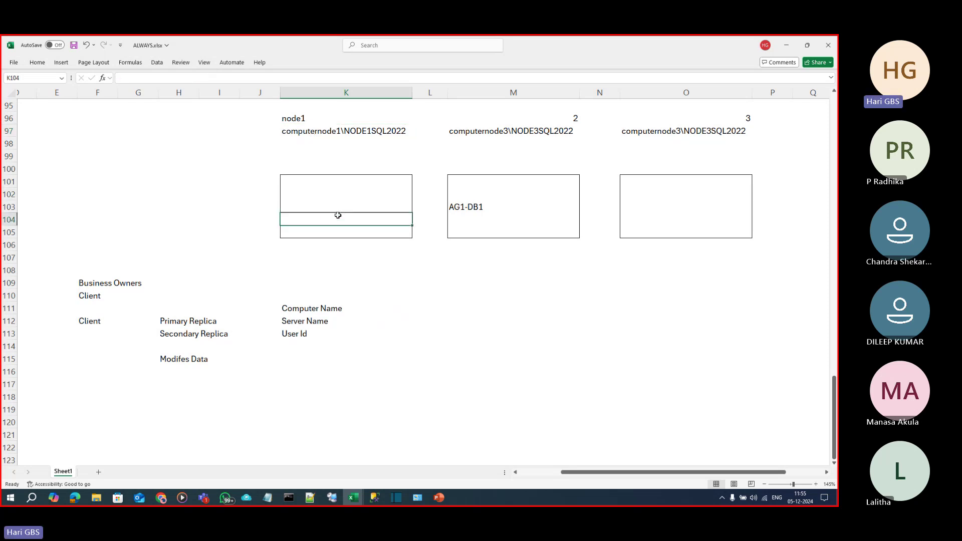
left_click(338, 208)
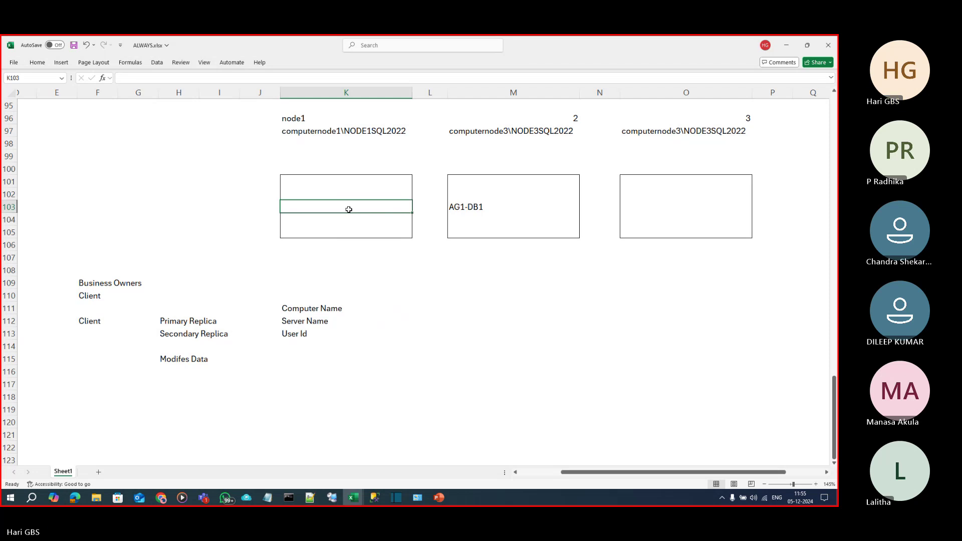
Change the computer name part of the node 2 server in cell M97 to computernode2.
double_click(510, 130)
key("Left")
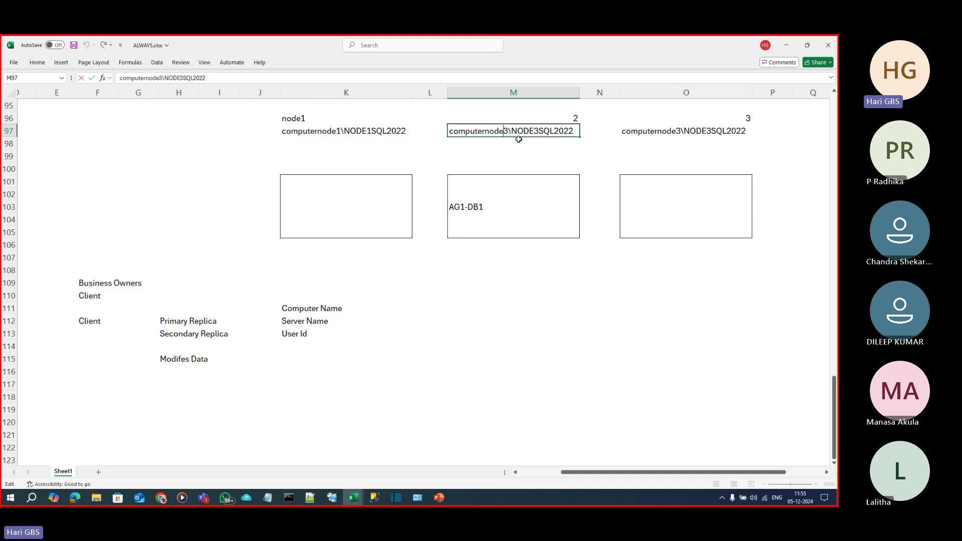
key("BackSpace")
type("2")
key("Return")
key("Up")
key("Right")
key("Right")
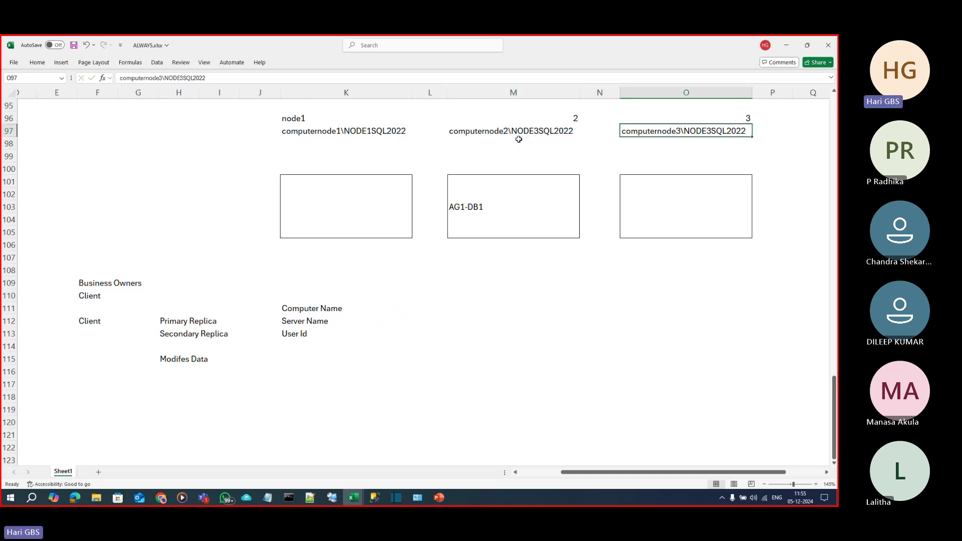
Correct node 2's server name in cell M97 to computernode2\NODE2SQL2022.
key("Left")
key("Left")
key("F2")
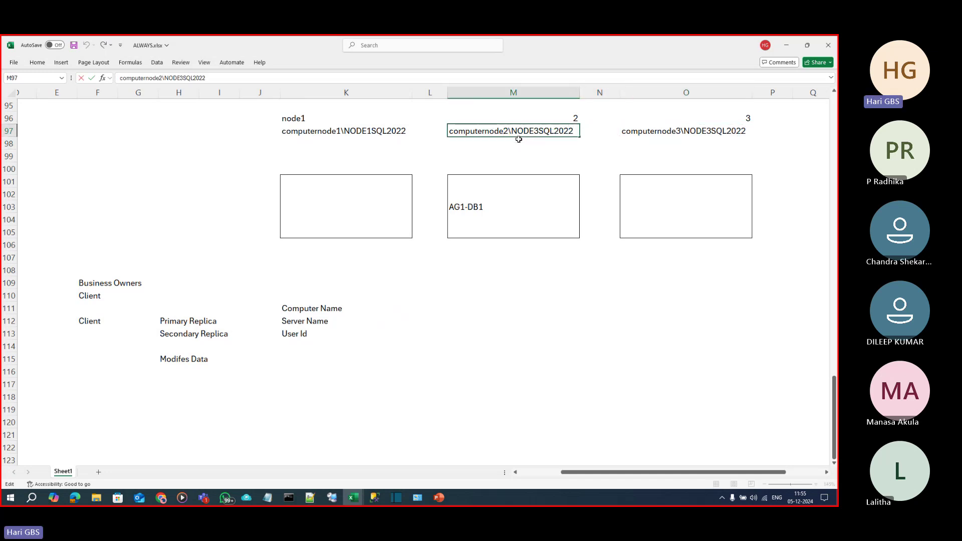
key("Left")
key("Left")
key("Left")
key("Left")
key("Left")
key("Left")
key("Left")
key("BackSpace")
type("2")
key("Return")
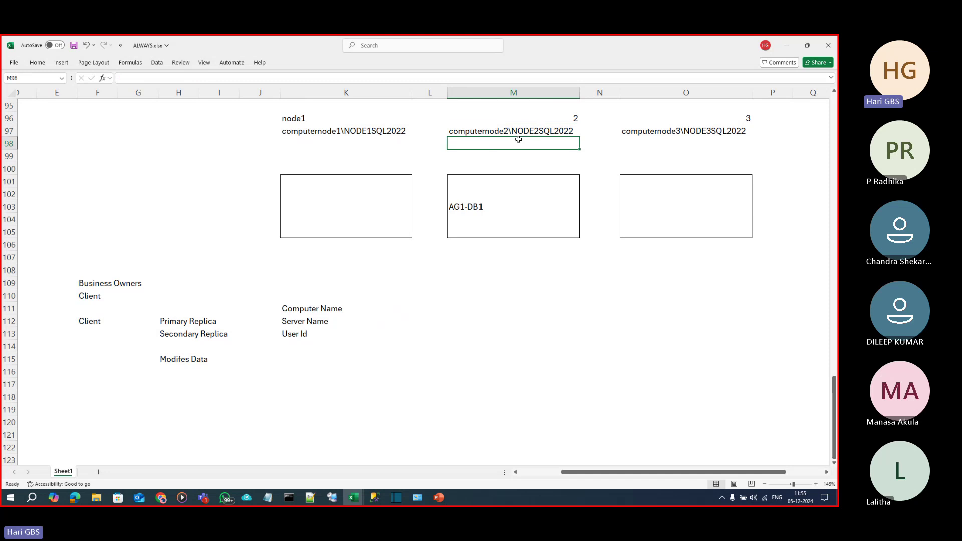
left_click(484, 204)
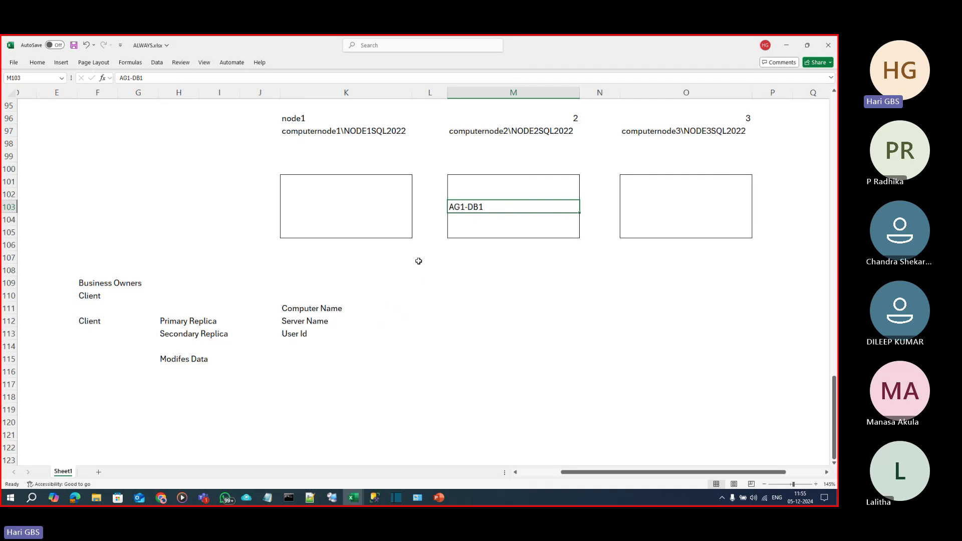
left_click(470, 129)
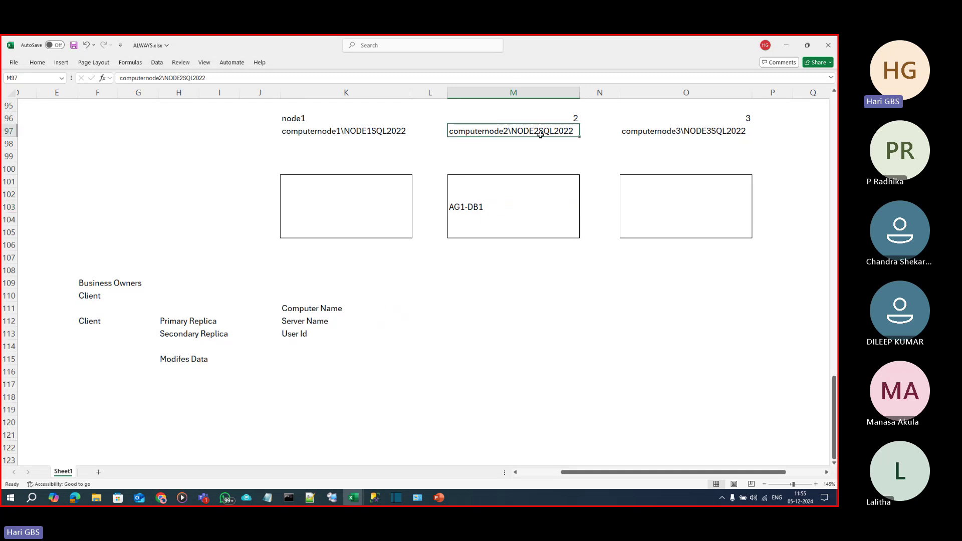
left_click(357, 317)
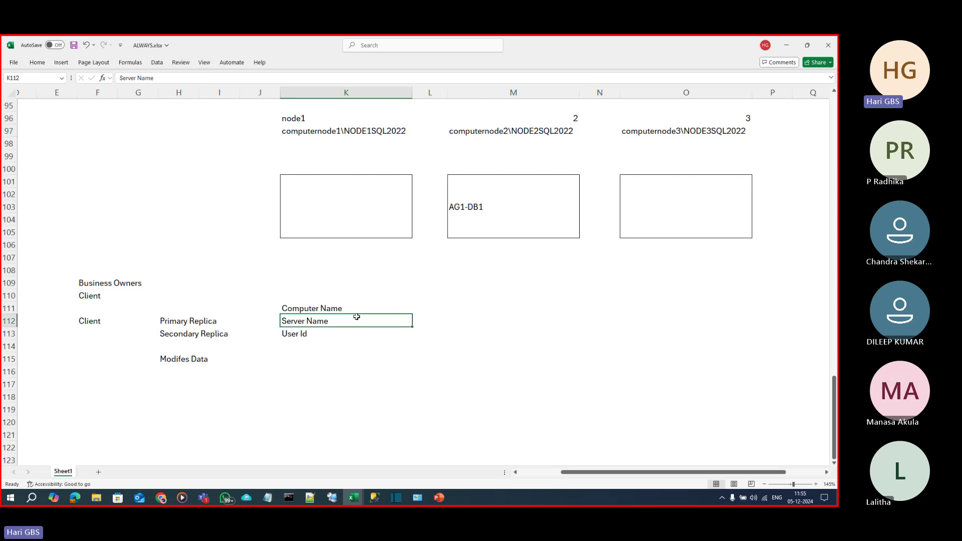
left_click(356, 310)
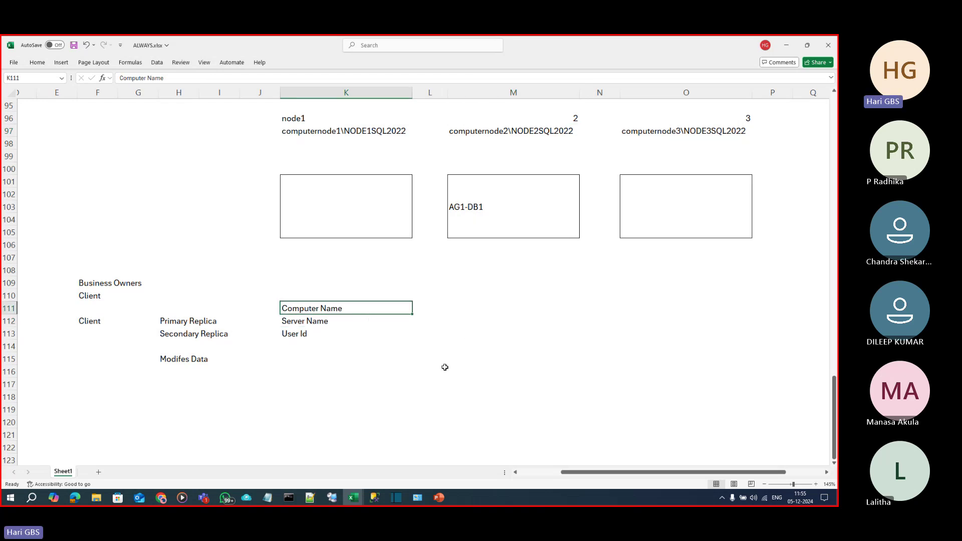
Move the AG1-DB1 entry from node 2's box to cell O103 in node 3's box.
left_click(461, 210)
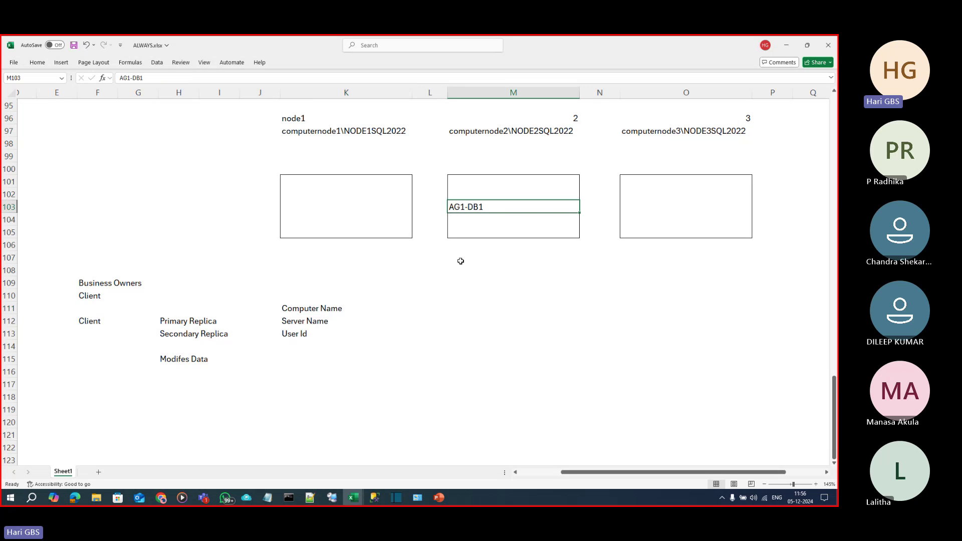
key("ctrl+c")
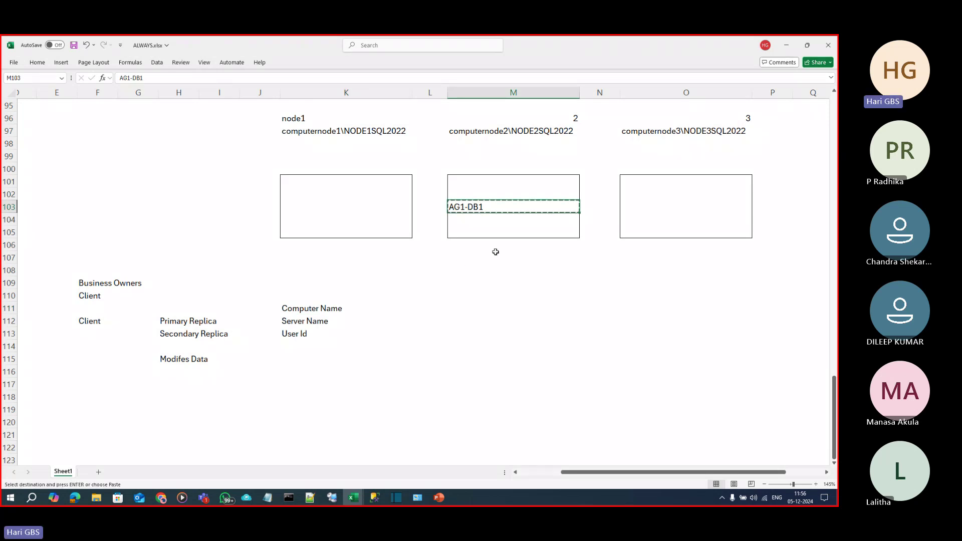
right_click(624, 209)
left_click(672, 261)
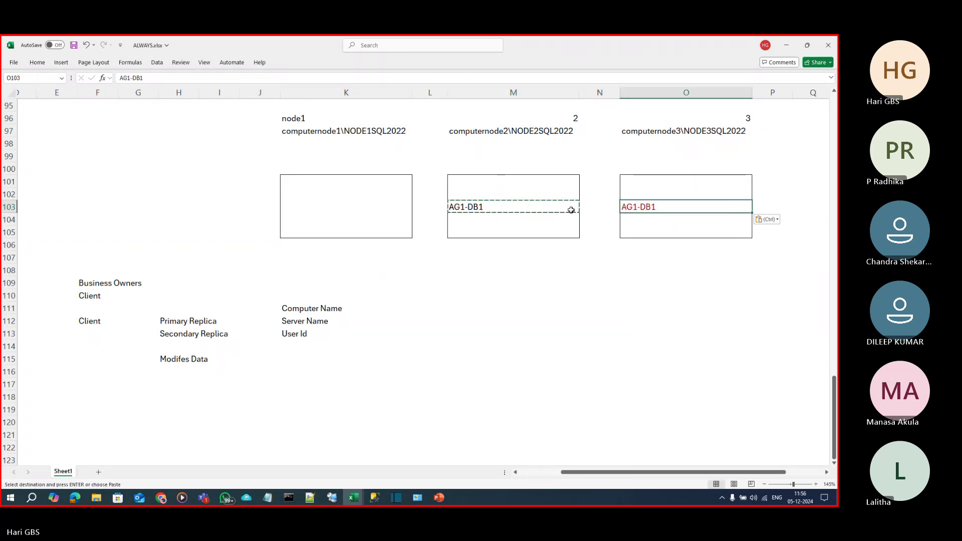
left_click(468, 208)
key("Escape")
left_click(493, 284)
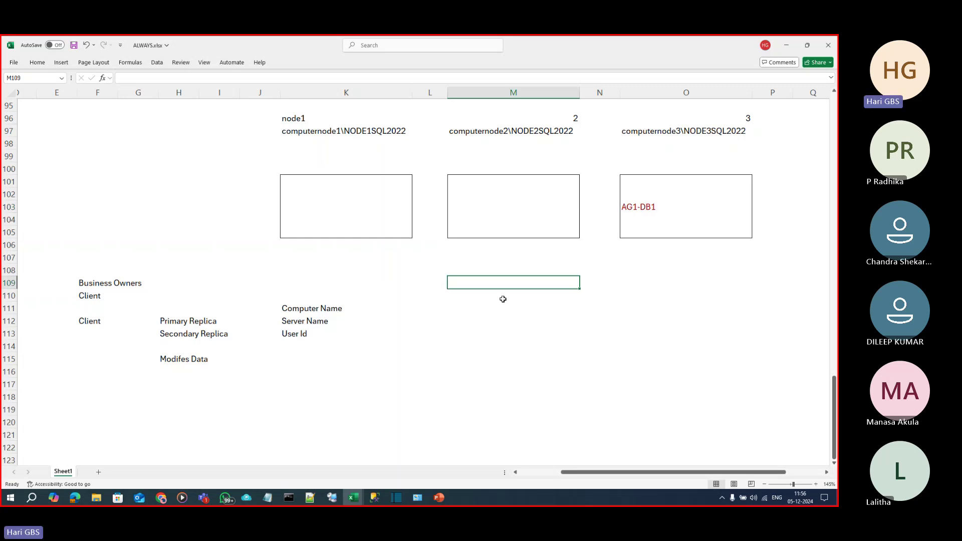
left_click(330, 310)
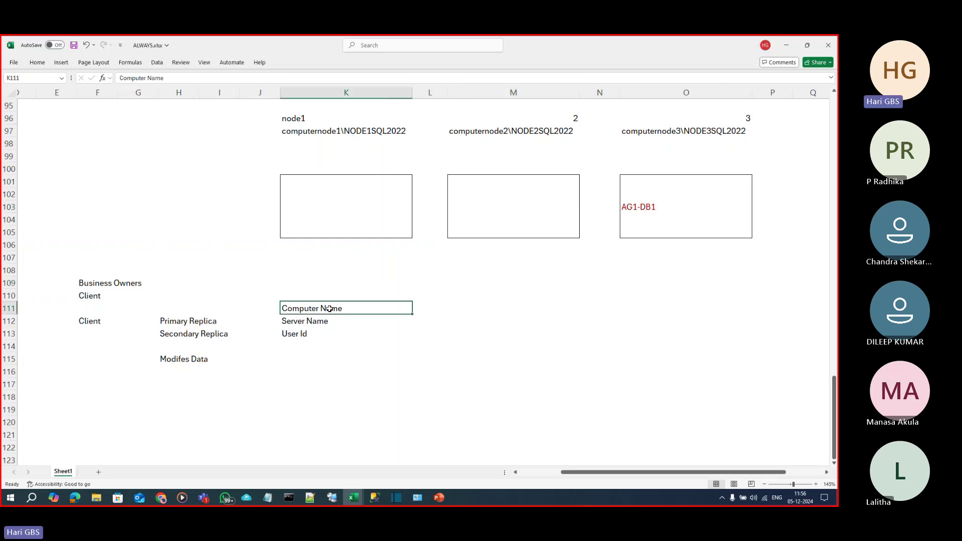
left_click(494, 134)
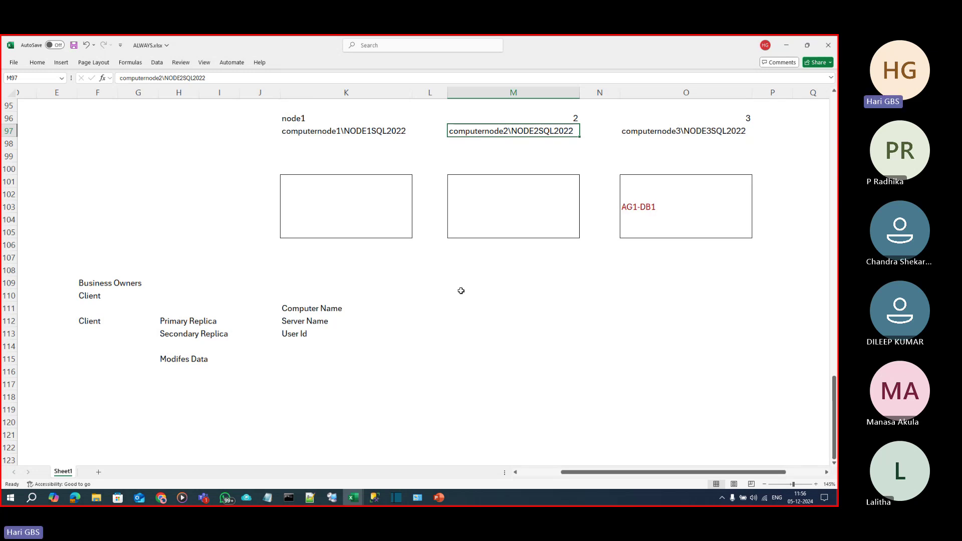
left_click(654, 133)
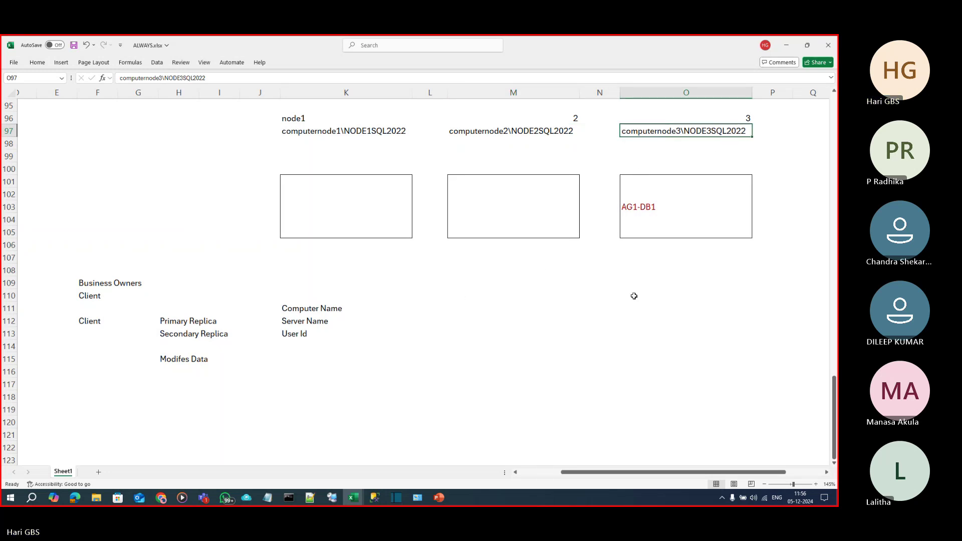
Move the AG1-DB1 entry from node 3's box to cell K103 in node 1's box.
left_click(652, 208)
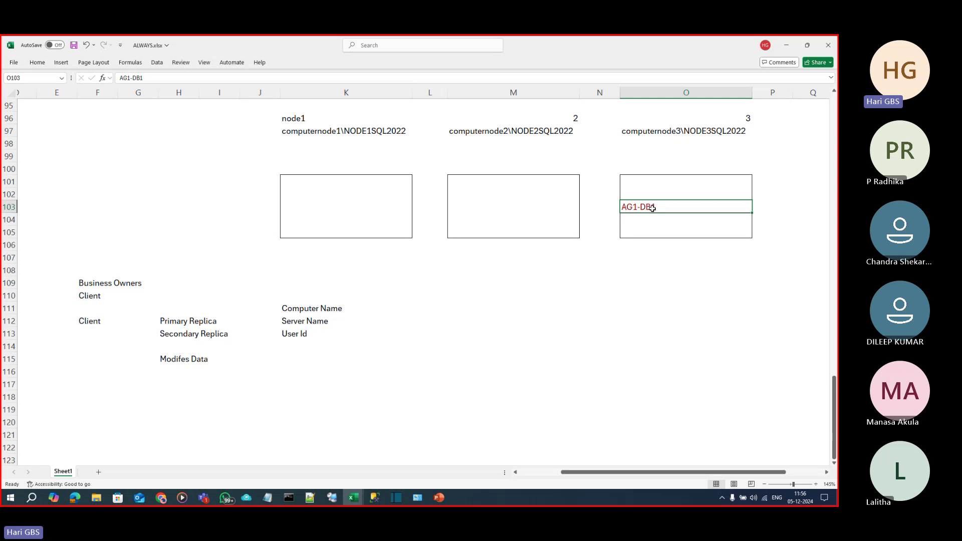
key("ctrl+c")
left_click(313, 206)
right_click(314, 206)
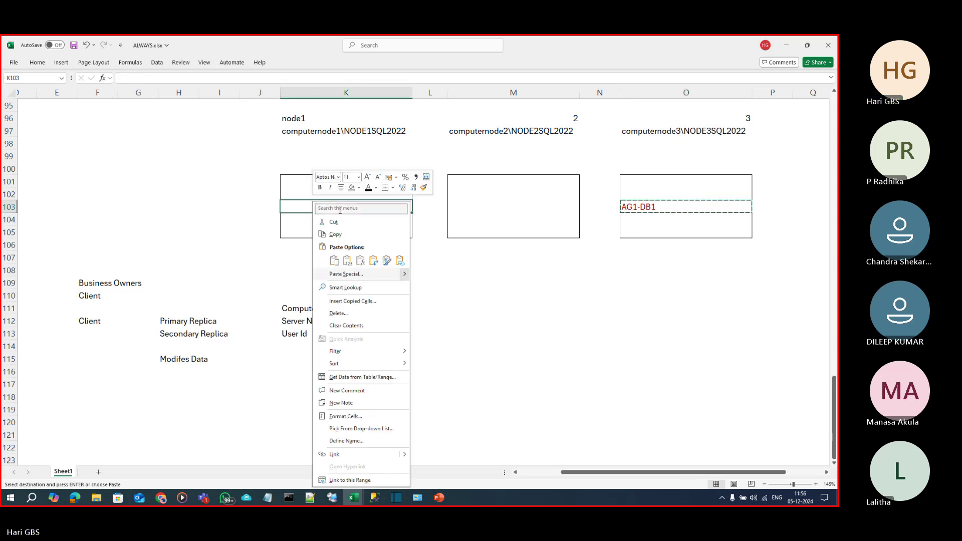
left_click(334, 260)
left_click(652, 207)
key("Delete")
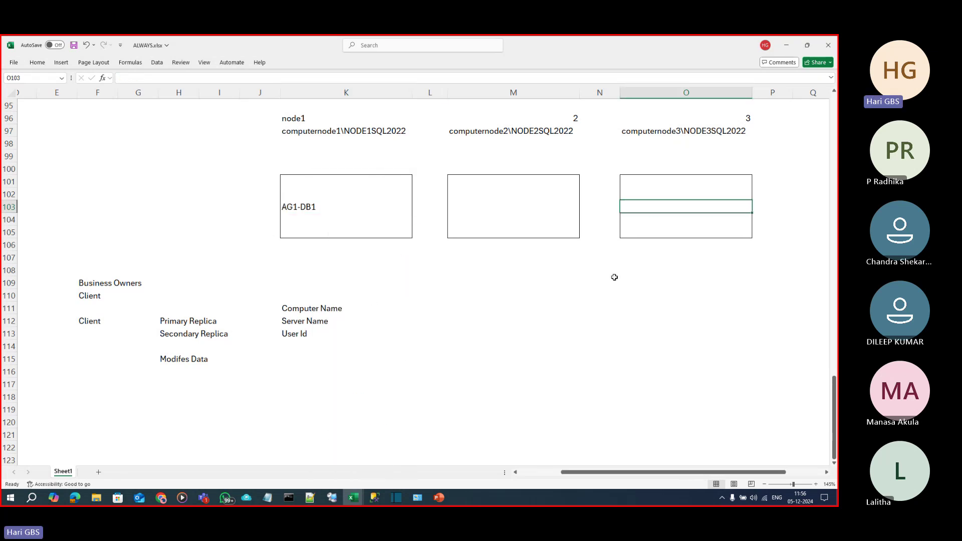
left_click(614, 278)
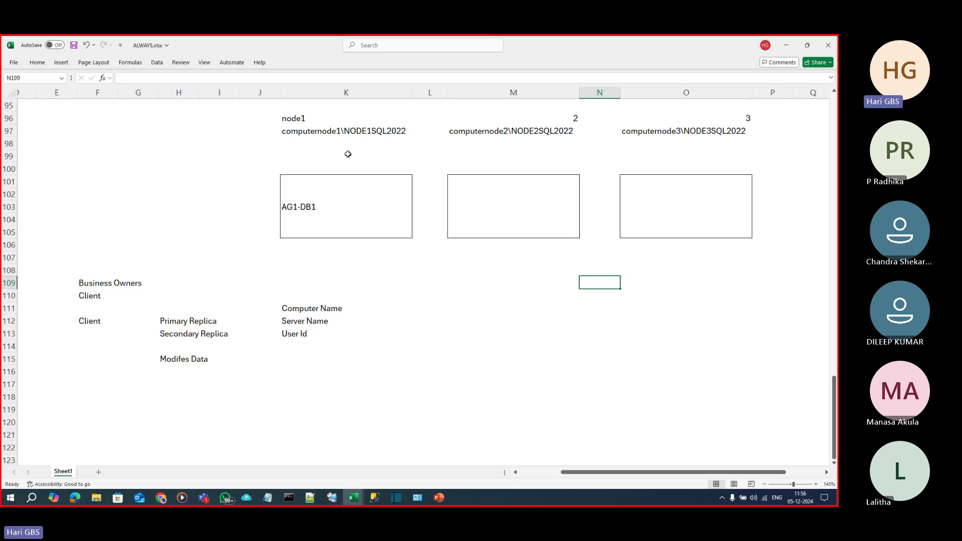
Enter the label Listener in cell K118 below the client connection notes.
left_click(393, 257)
left_click(330, 398)
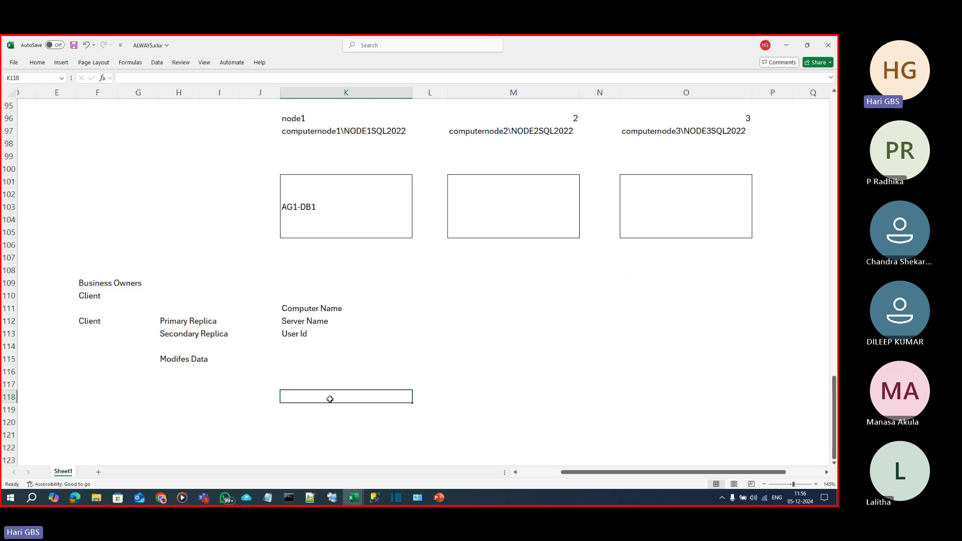
type("listener")
key("Return")
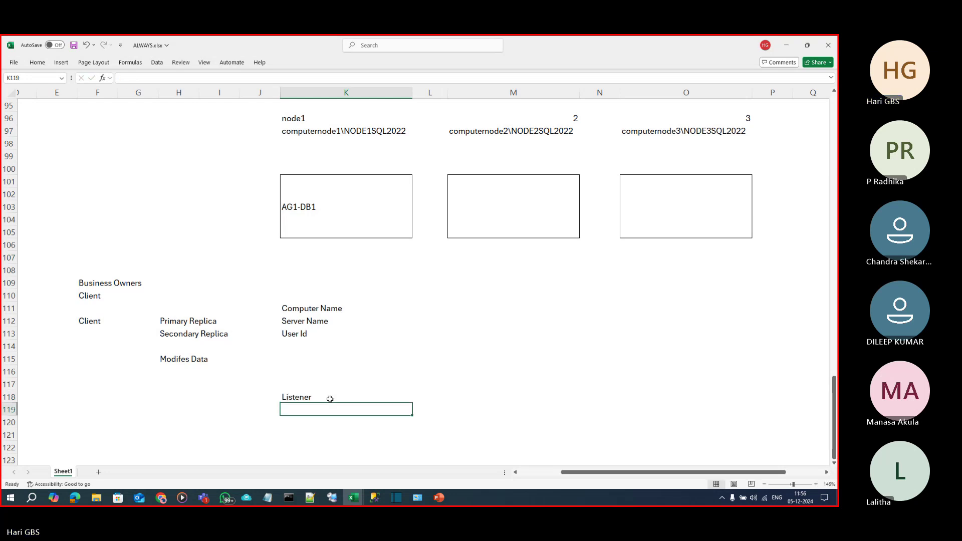
Put an outside border around the whole three-node block, spanning columns J to P down to row 107.
left_click(272, 111)
mouse_move(272, 111)
left_mouse_down()
mouse_move(415, 176)
mouse_move(756, 256)
left_mouse_up()
key("alt+h")
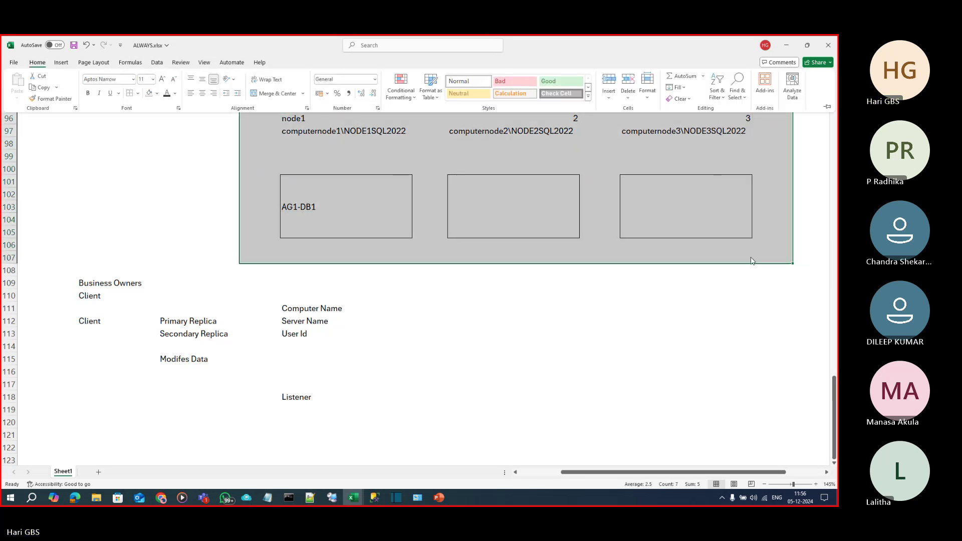
key("Escape")
left_click(597, 181)
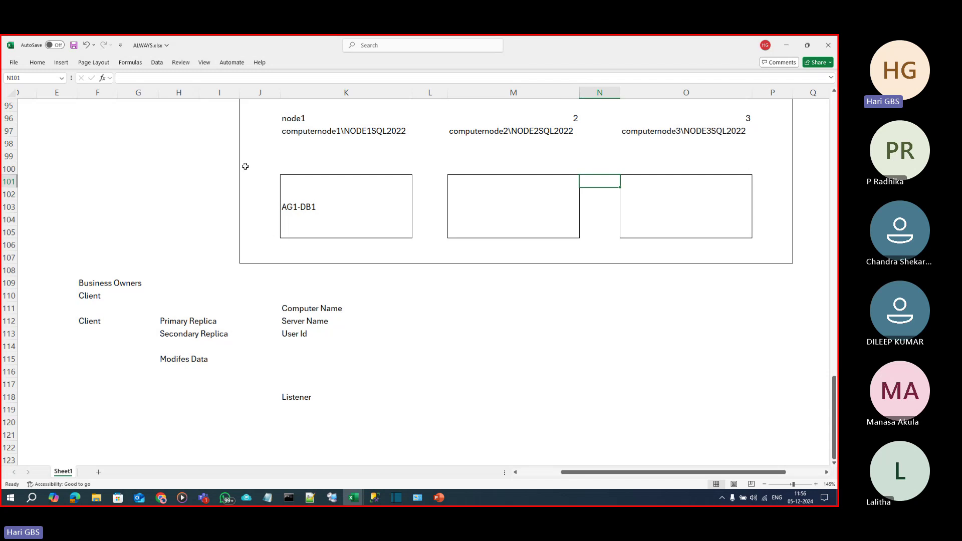
Enter the listener name AG1Listener in cell L118, beside the Listener label.
left_click(366, 405)
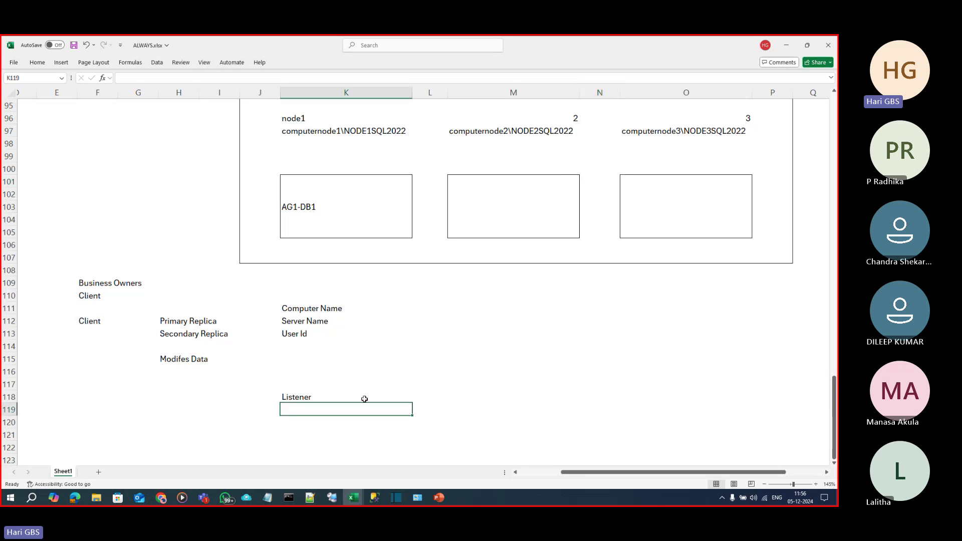
left_click(429, 397)
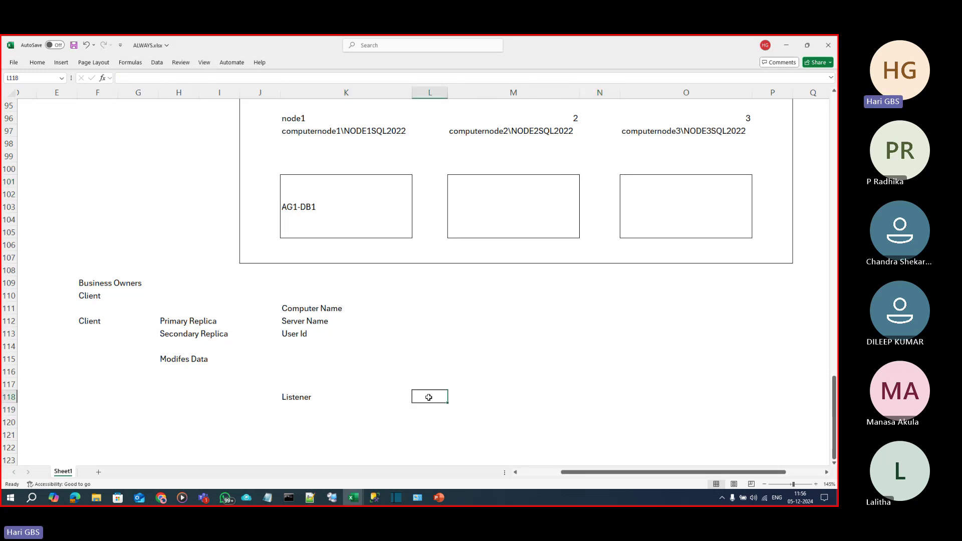
type("AG1")
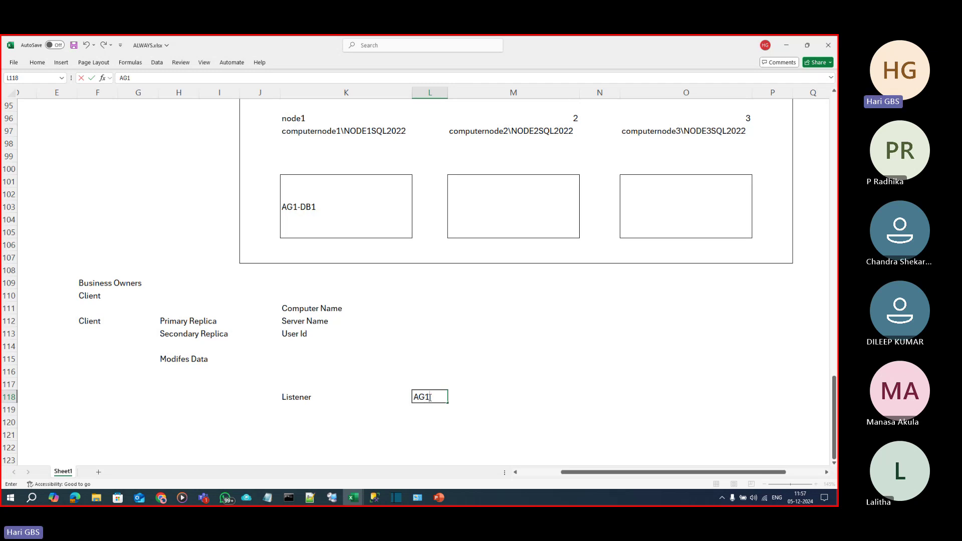
type("LISTENER")
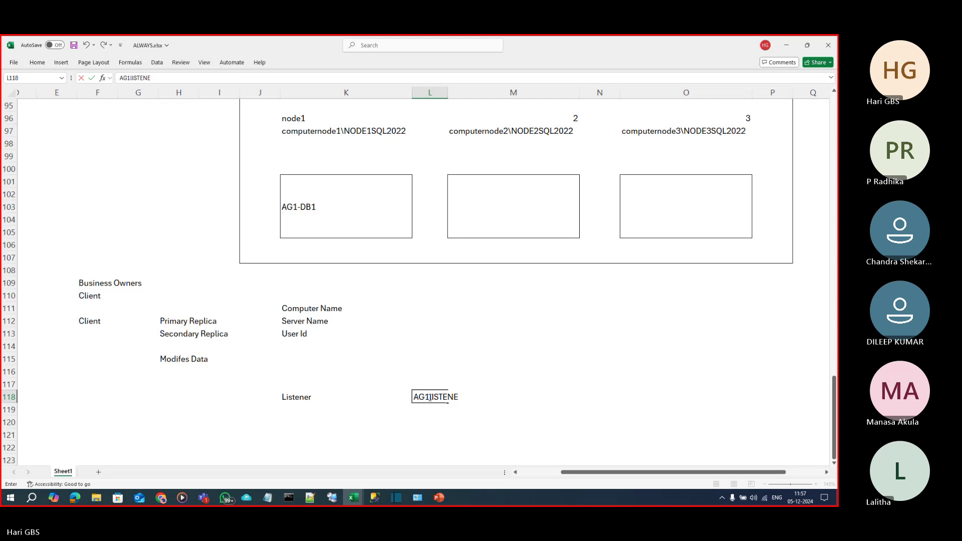
key("BackSpace")
key("BackSpace")
key("BackSpace")
key("BackSpace")
key("BackSpace")
type("stener")
key("Return")
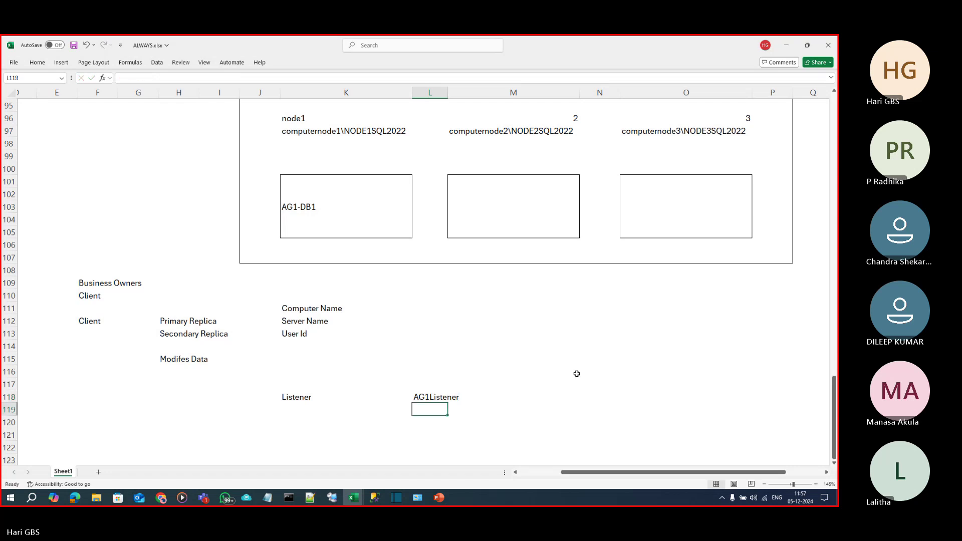
Copy AG1-DB1 from node 1's box into cells M103 and O103 of the node 2 and node 3 boxes.
left_click(442, 400)
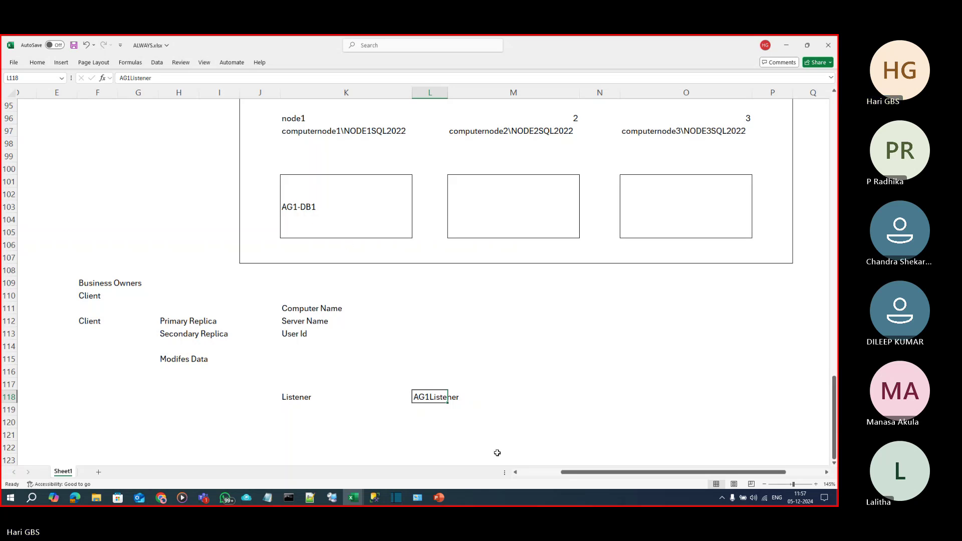
left_click(302, 209)
key("ctrl+c")
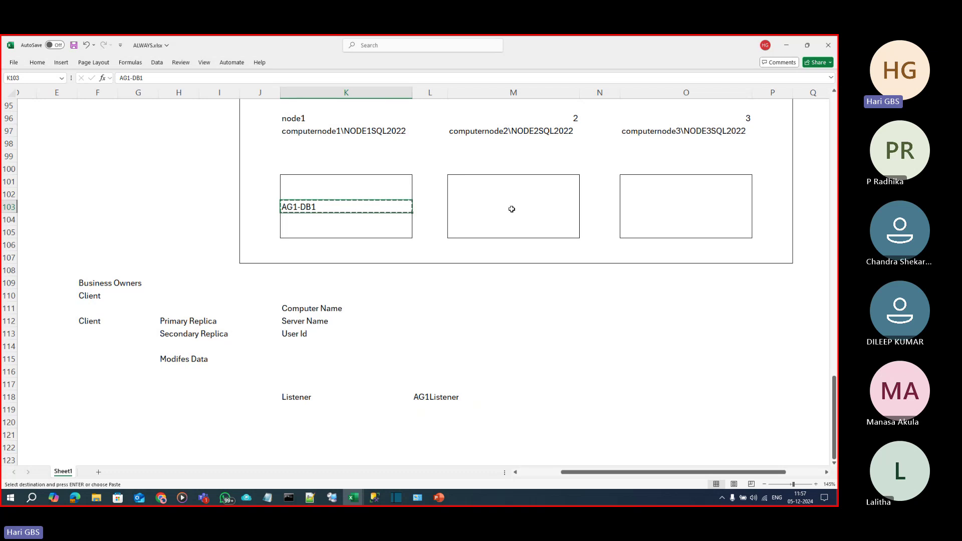
left_click(509, 206)
key("ctrl+v")
left_click(633, 206)
key("ctrl+v")
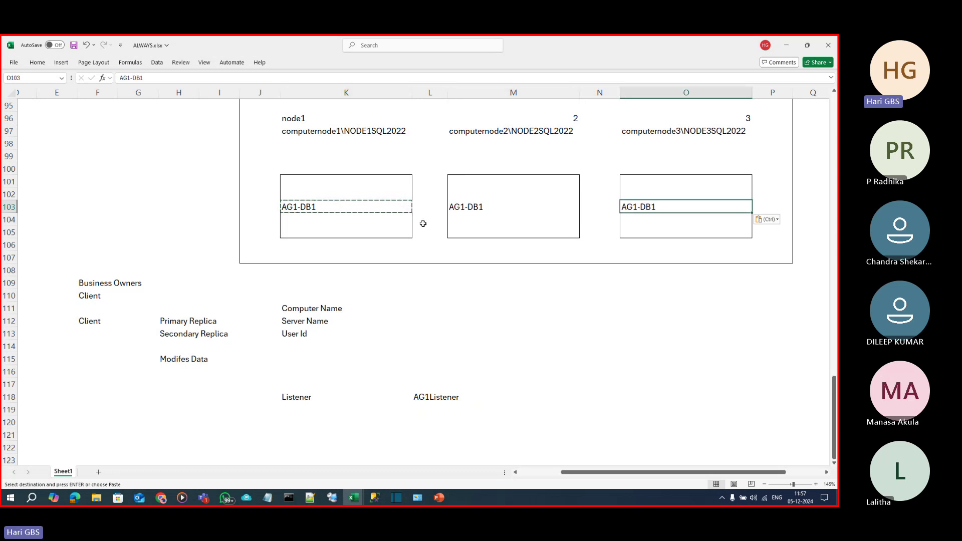
Clear the AG1-DB1 entries from the node 1 and node 2 boxes.
left_click_drag(322, 207, 577, 211)
key("Delete")
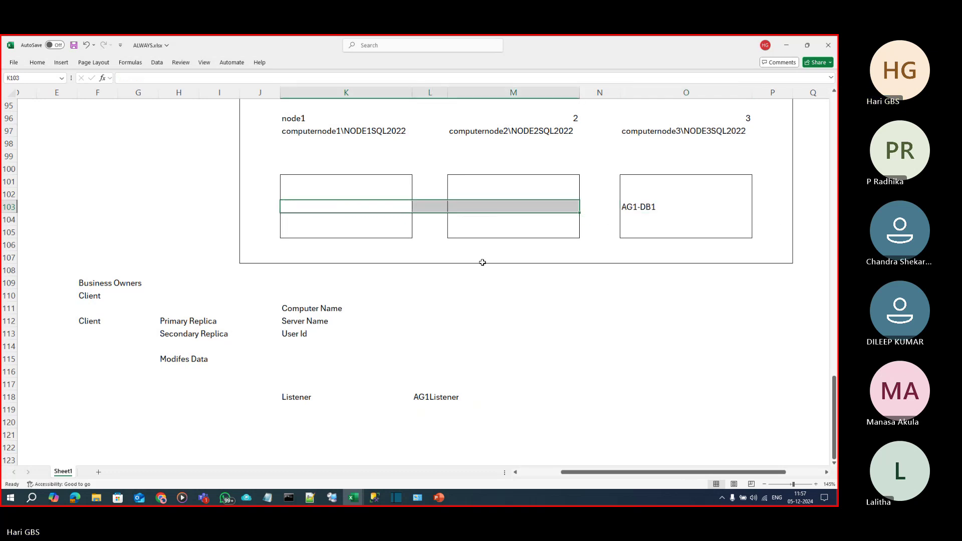
left_click(485, 271)
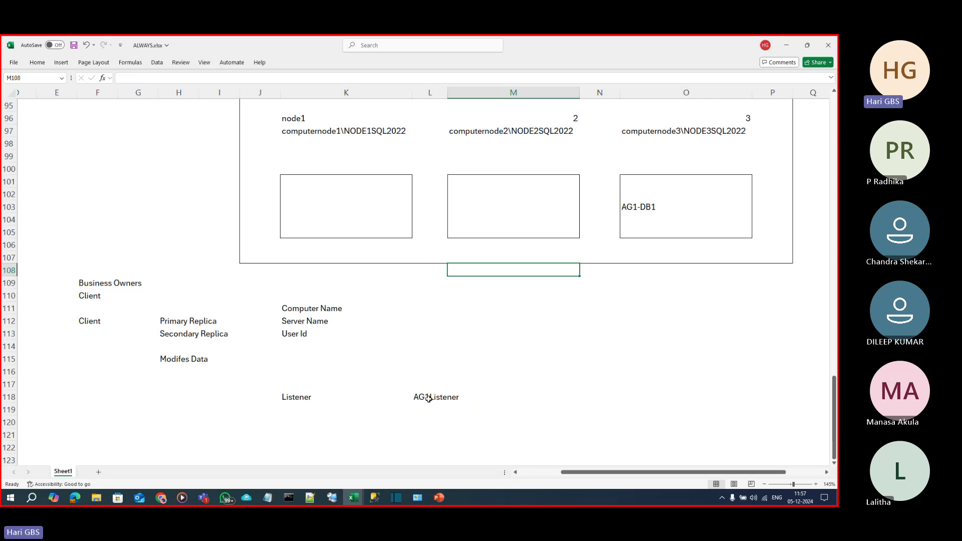
left_click(428, 399)
left_click(637, 205)
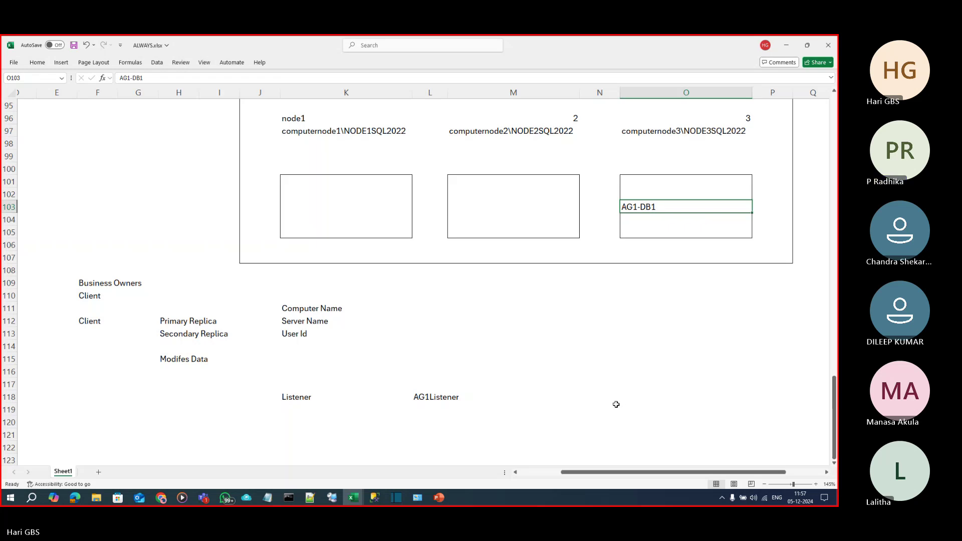
left_click(429, 403)
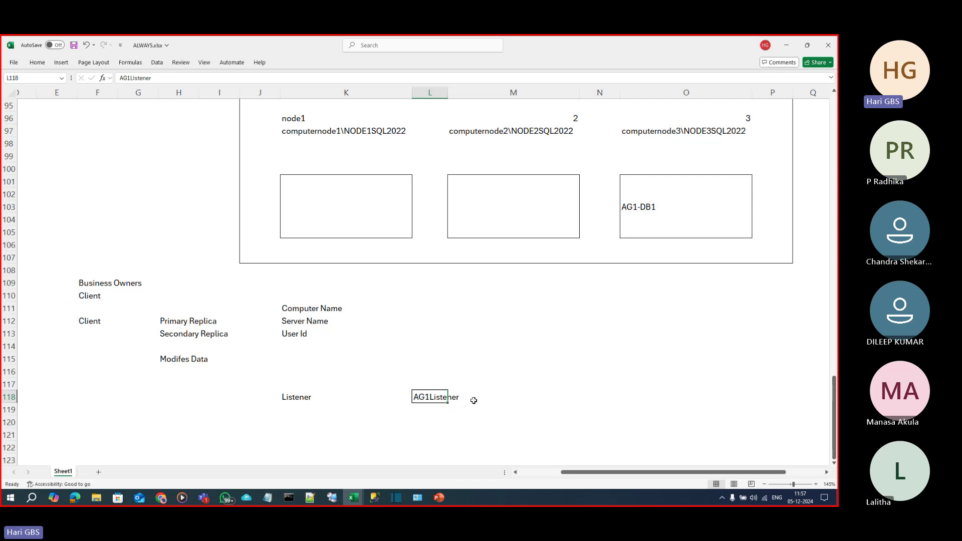
Enter Primary in cell N118, in the same row as the AG1Listener name.
left_click(536, 395)
left_click(627, 405)
left_click(614, 396)
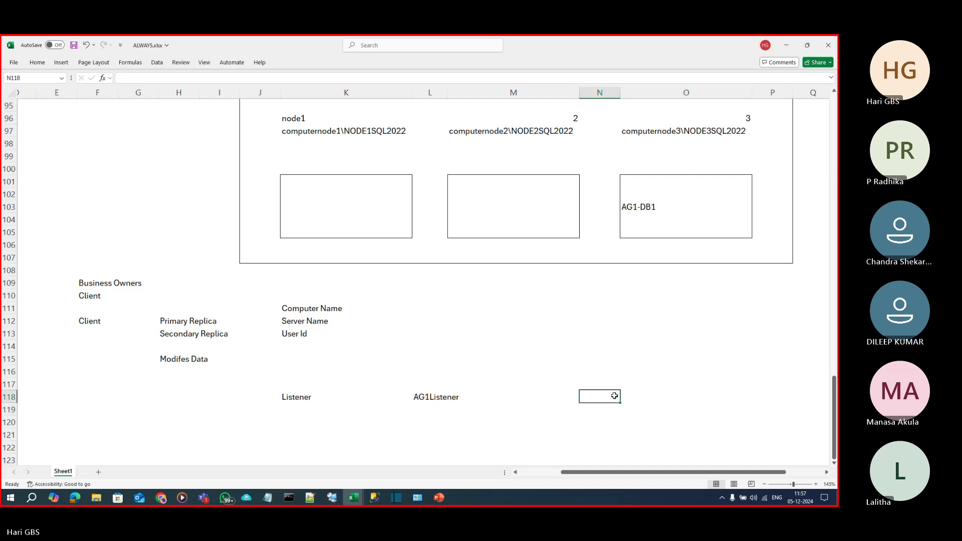
type("Primary")
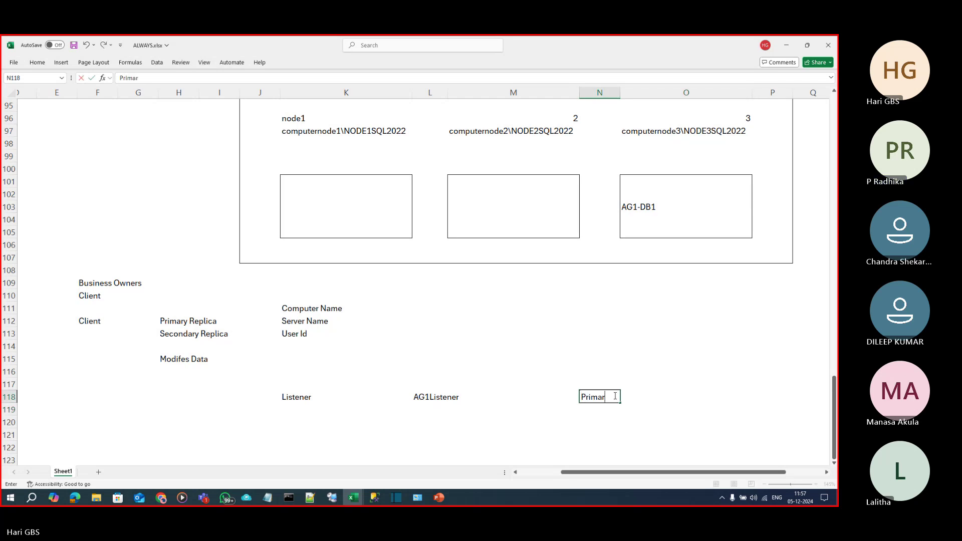
key("Return")
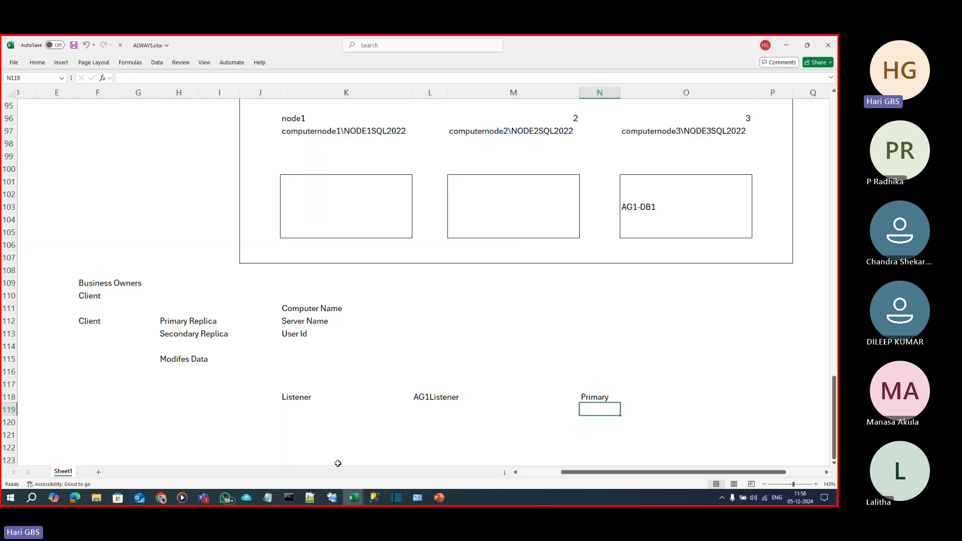
Switch to SQL Server Management Studio on computernode1 and start a new availability group listener for Agroup3.
left_click(376, 497)
mouse_move(376, 500)
left_click(332, 497)
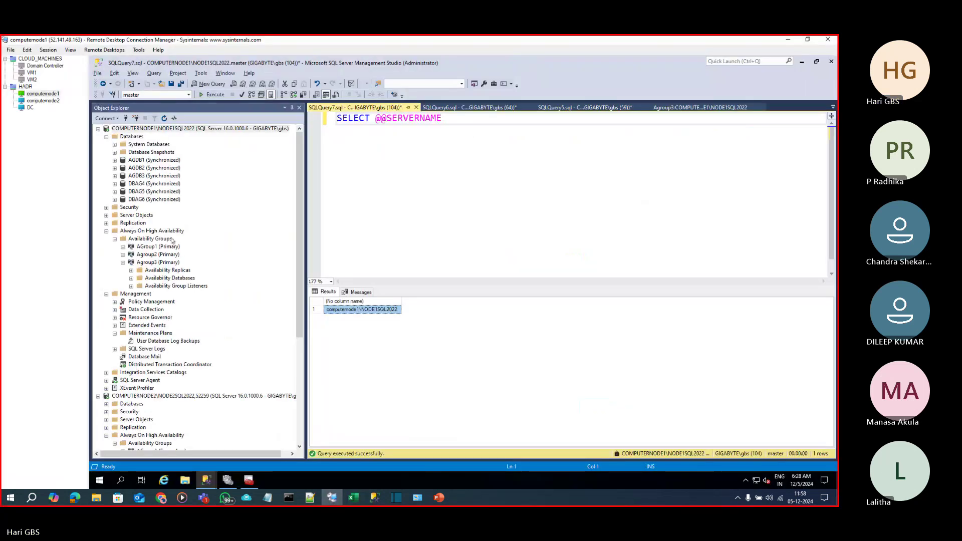
left_click(152, 286)
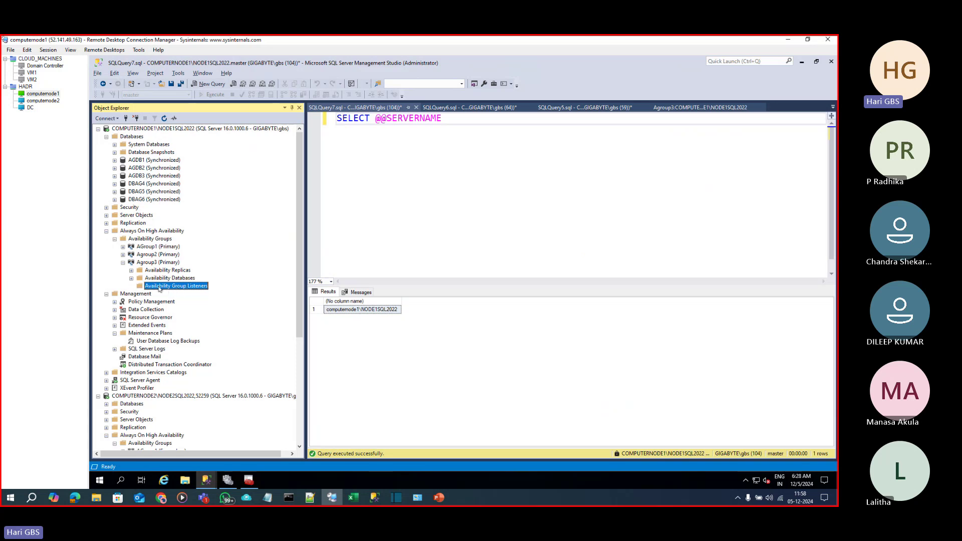
right_click(160, 289)
left_click(180, 292)
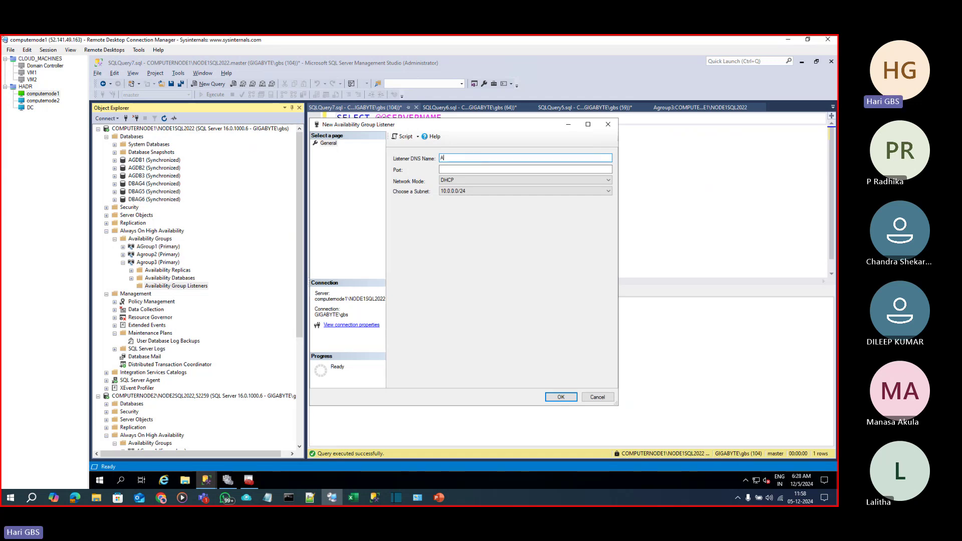
Give the new listener the DNS name AgListner3.
type("Listner3")
left_click(485, 169)
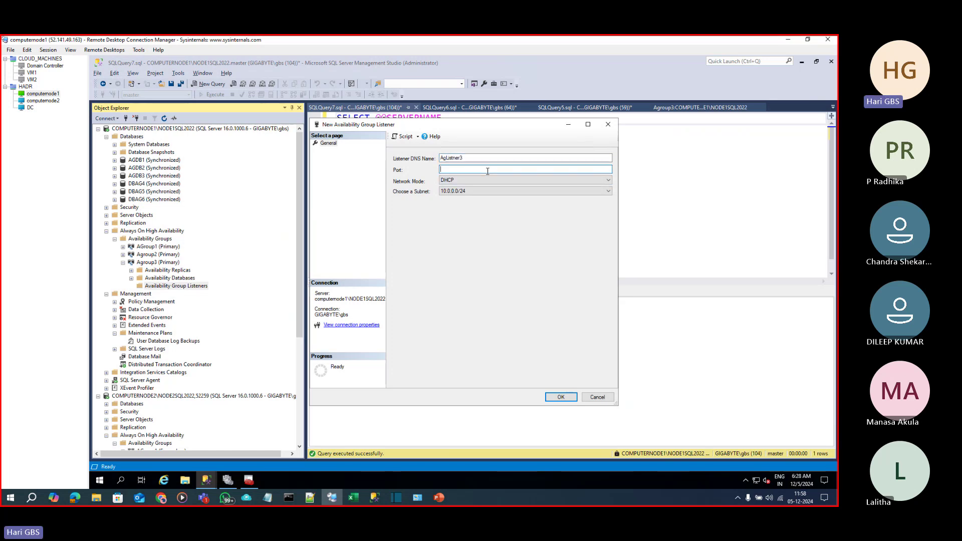
left_click_drag(481, 160, 429, 163)
left_click(479, 157)
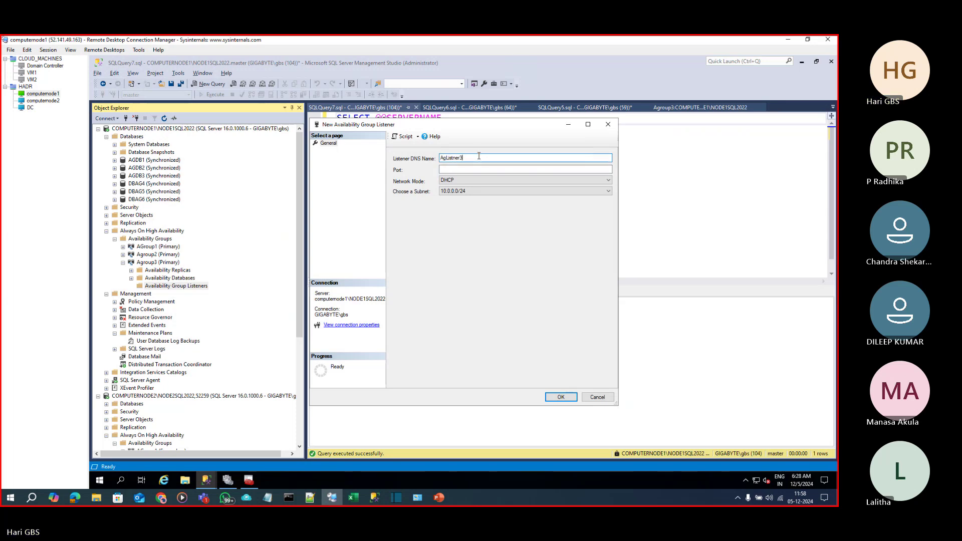
double_click(448, 157)
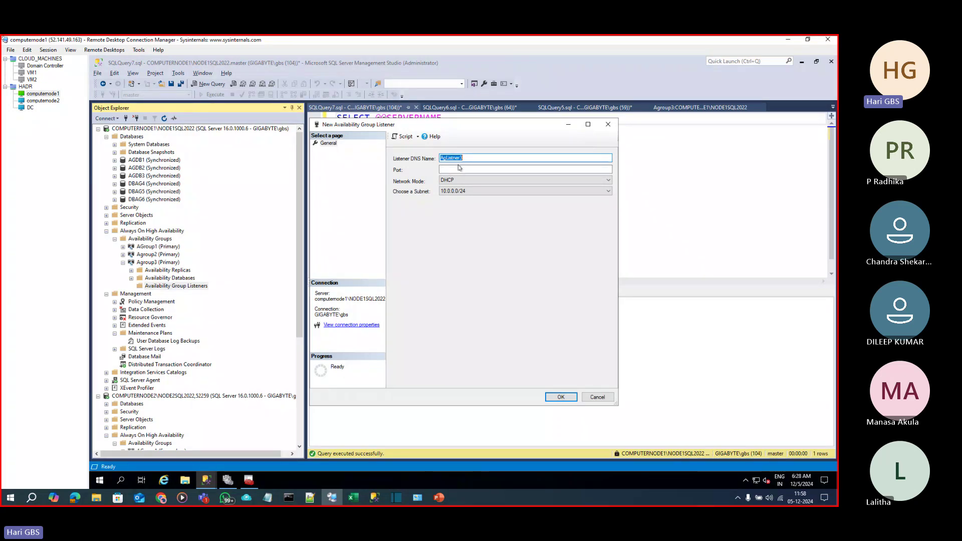
left_click(489, 157)
left_click(472, 170)
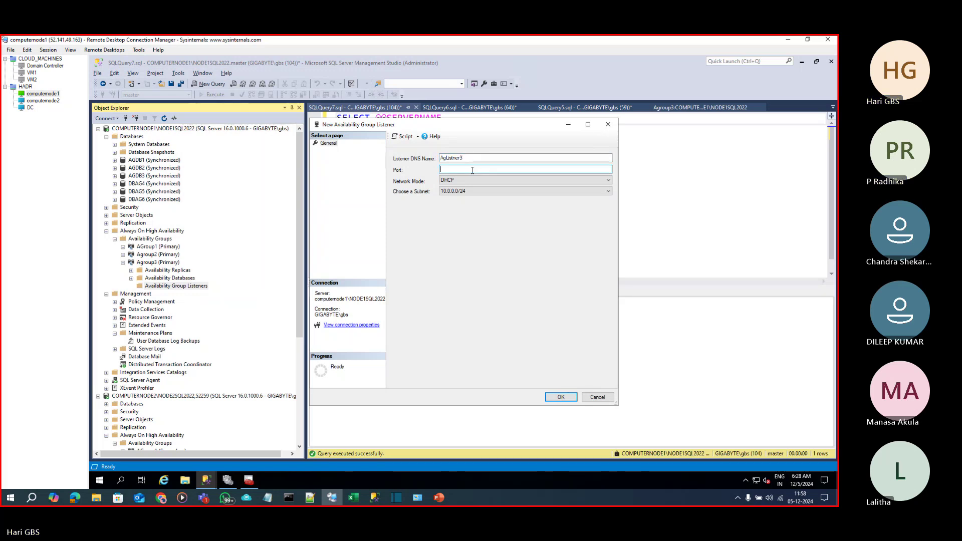
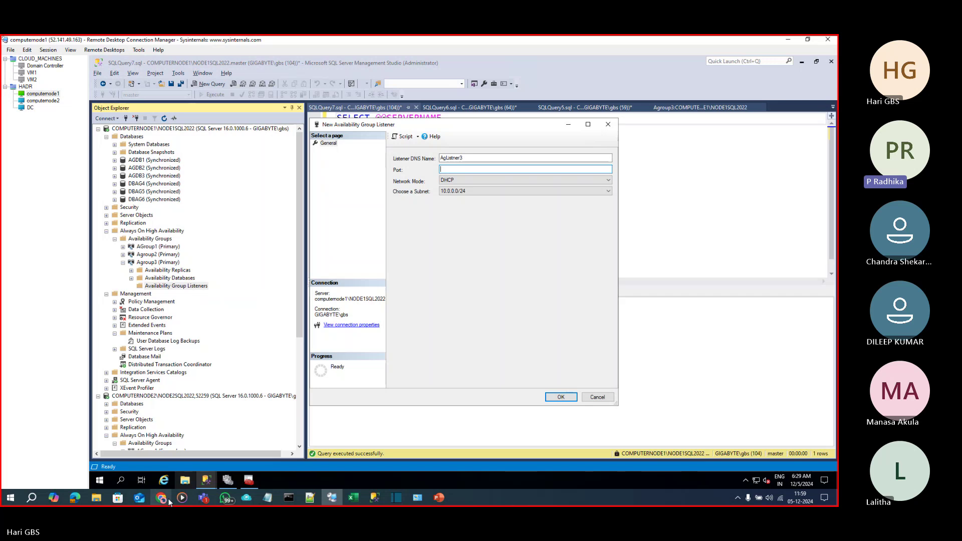
left_click(161, 498)
mouse_move(204, 496)
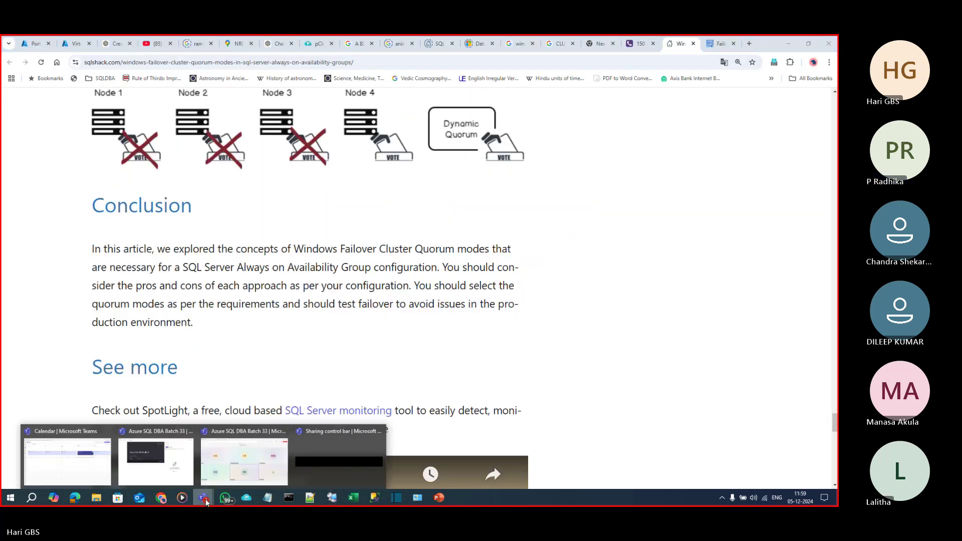
left_click(228, 479)
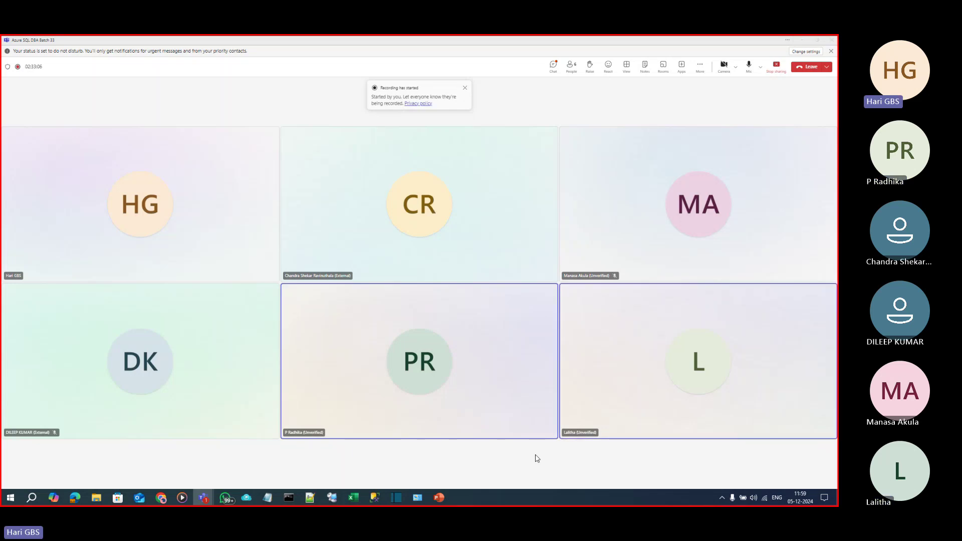
key("alt+Tab")
key("alt+Tab")
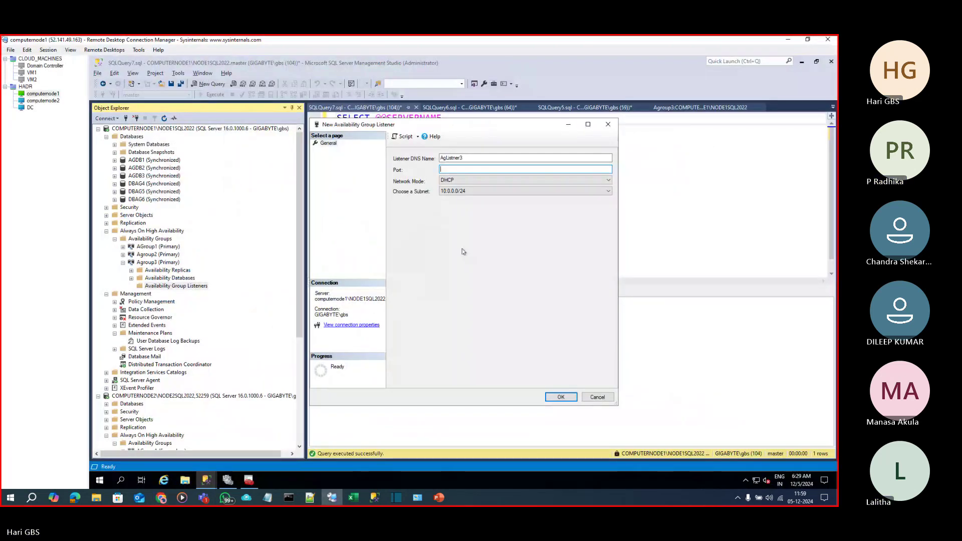
Set the listener's port to 1433 and its network mode to Static IP.
type("1433")
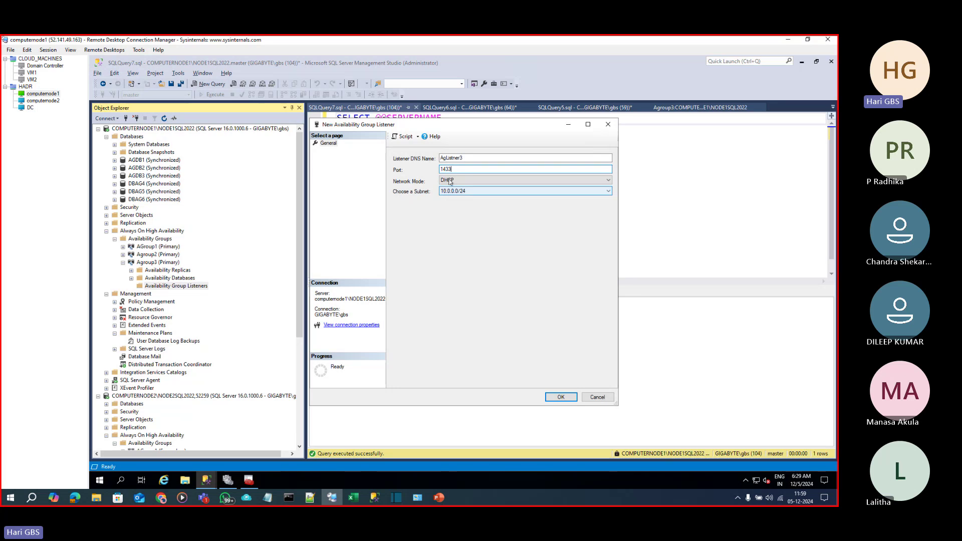
left_click(459, 193)
left_click(464, 185)
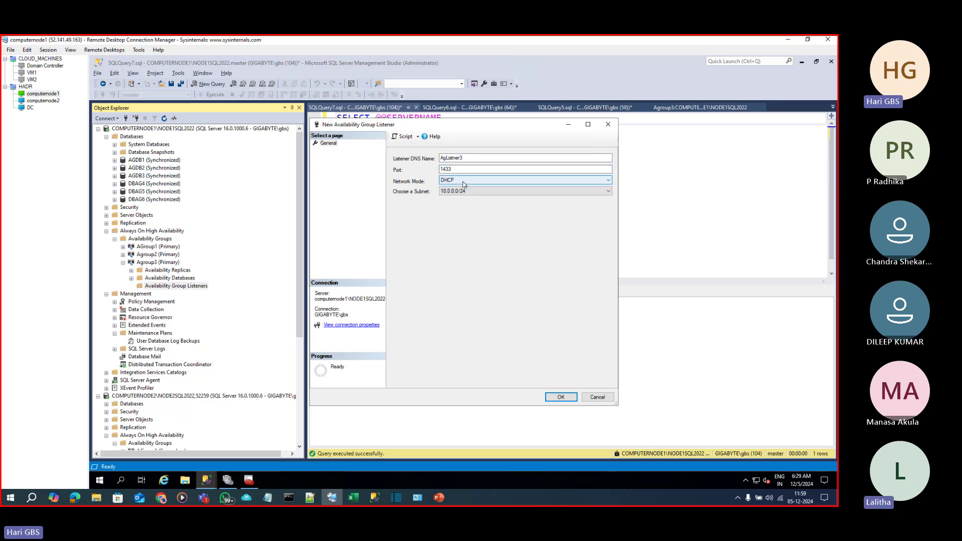
left_click(466, 182)
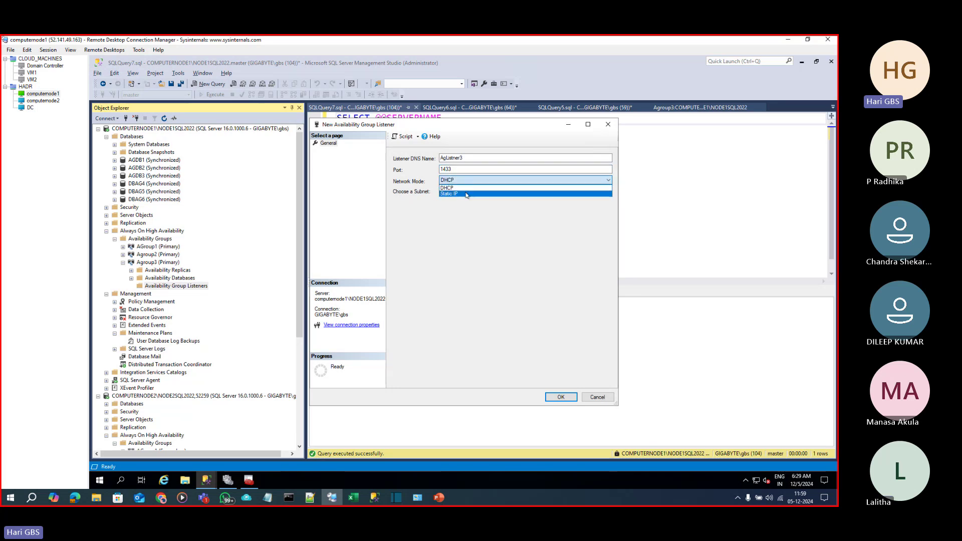
left_click(466, 195)
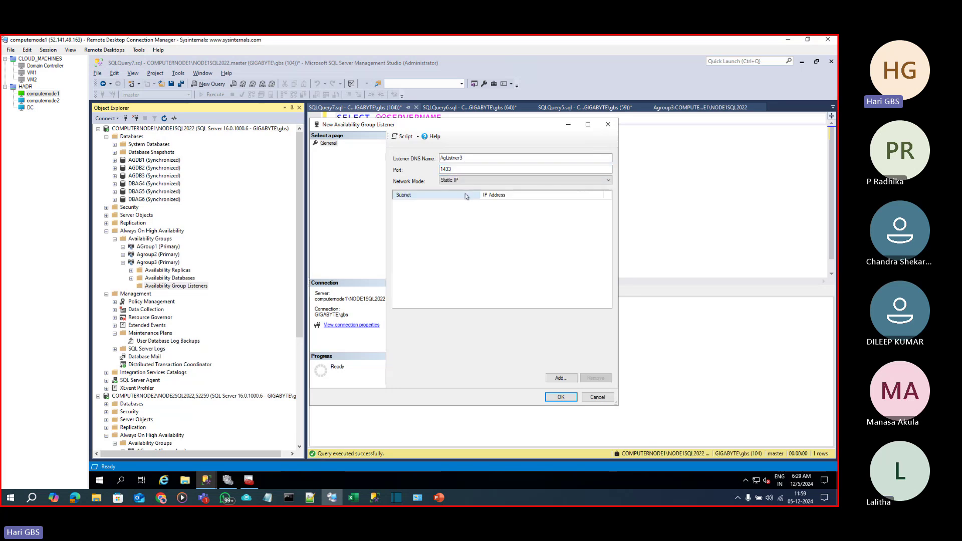
Add the IPv4 address 10.0.0.100 on subnet 10.0.0.0/24 to the listener and create it.
double_click(468, 159)
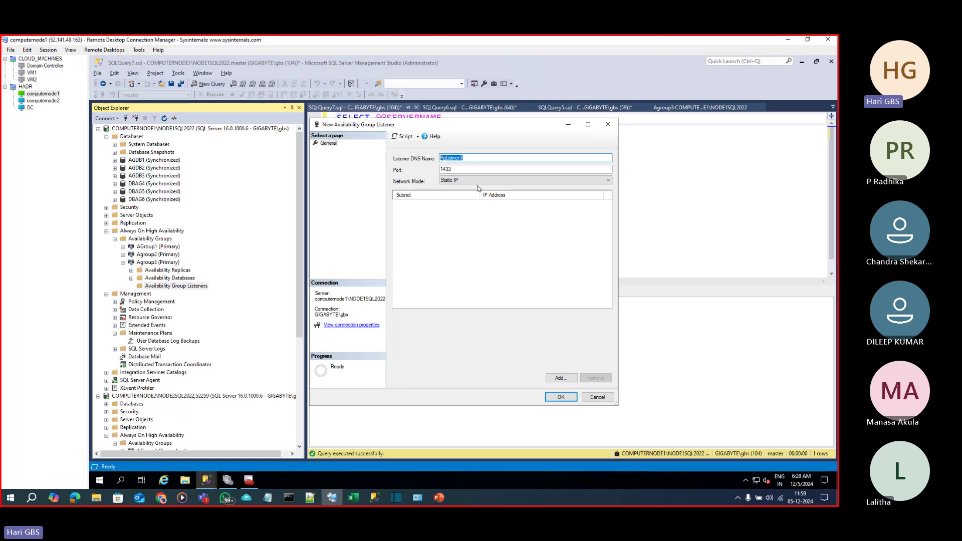
left_click(561, 378)
left_click(409, 237)
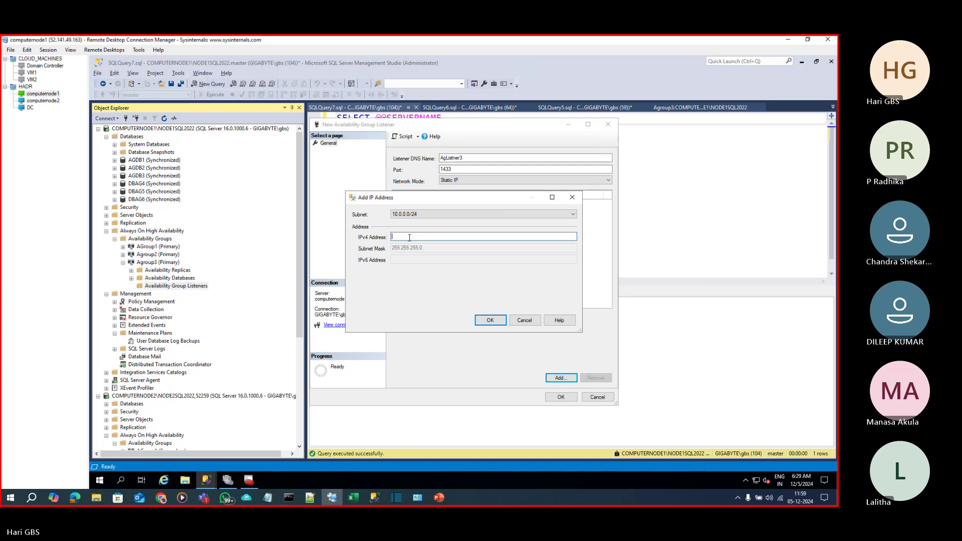
type("10.0.0.100")
left_click(490, 320)
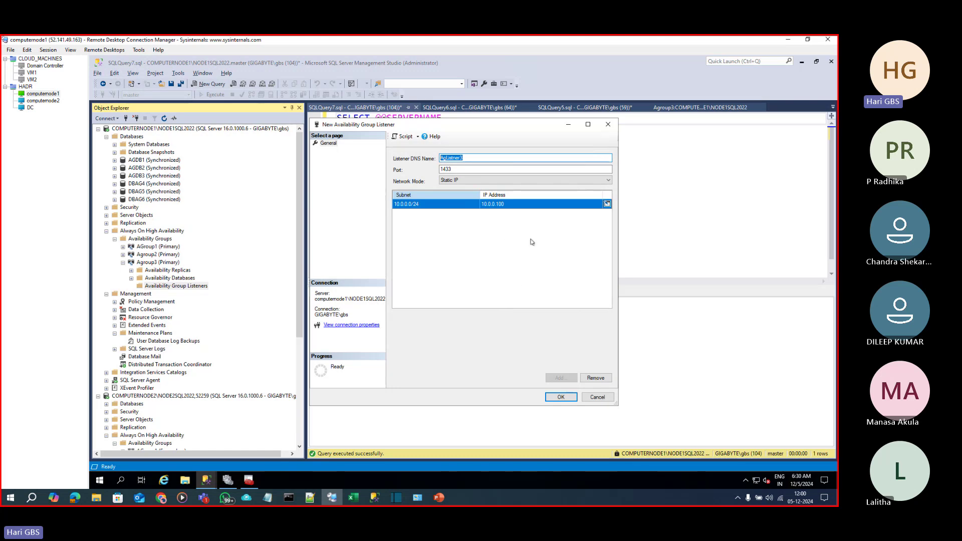
left_click(558, 398)
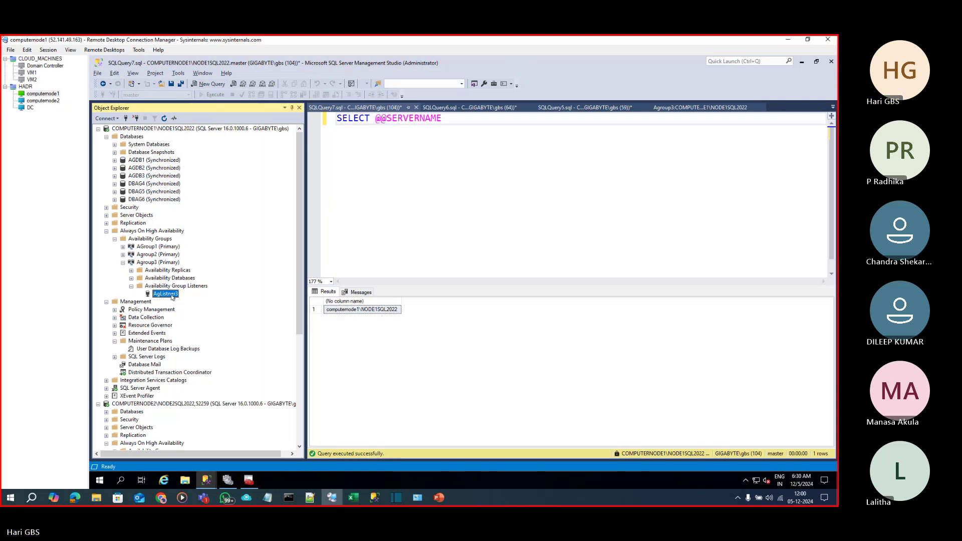
Check the properties of the AgListner3 listener under Agroup3.
right_click(174, 296)
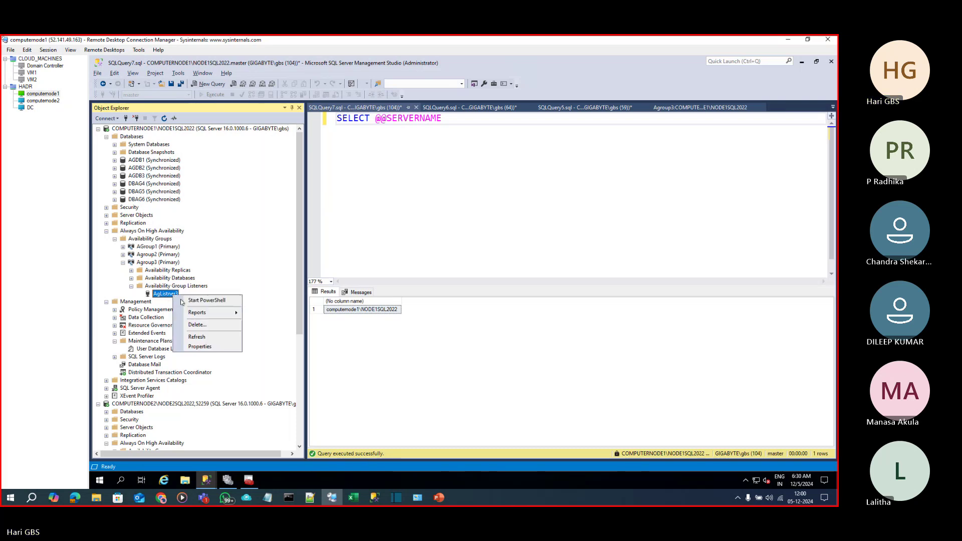
key("Escape")
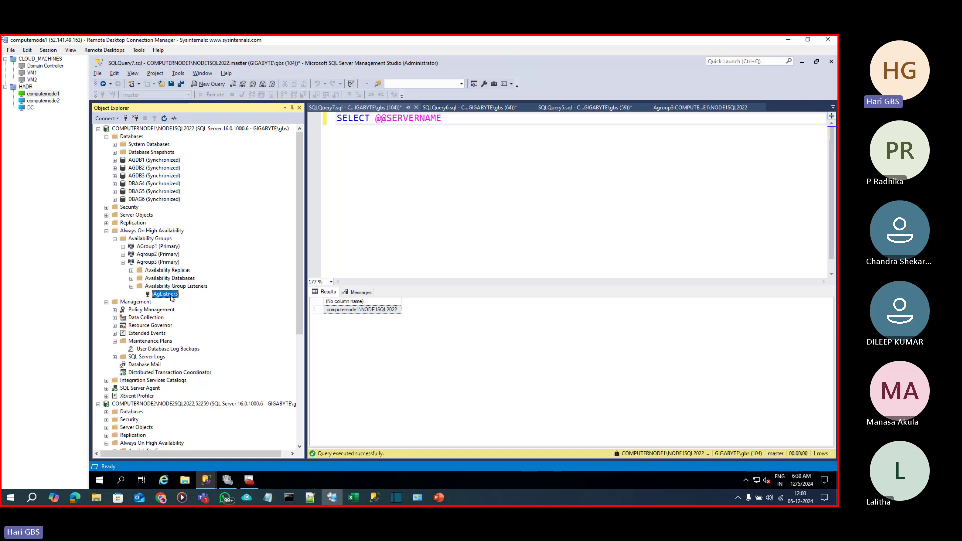
right_click(170, 297)
left_click(200, 347)
key("Escape")
Connect to the database engine through the server name AgListner3 using Windows Authentication.
left_click(127, 119)
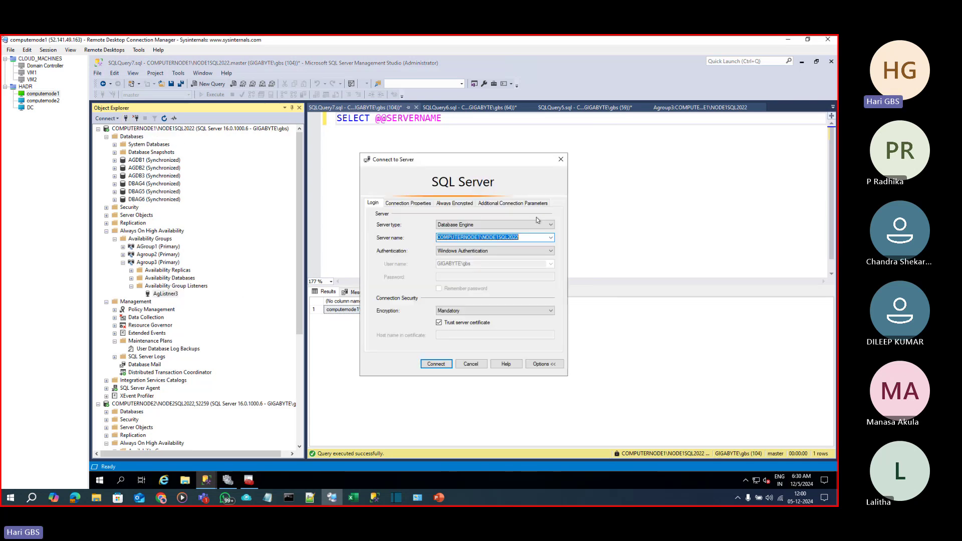
type("Ag")
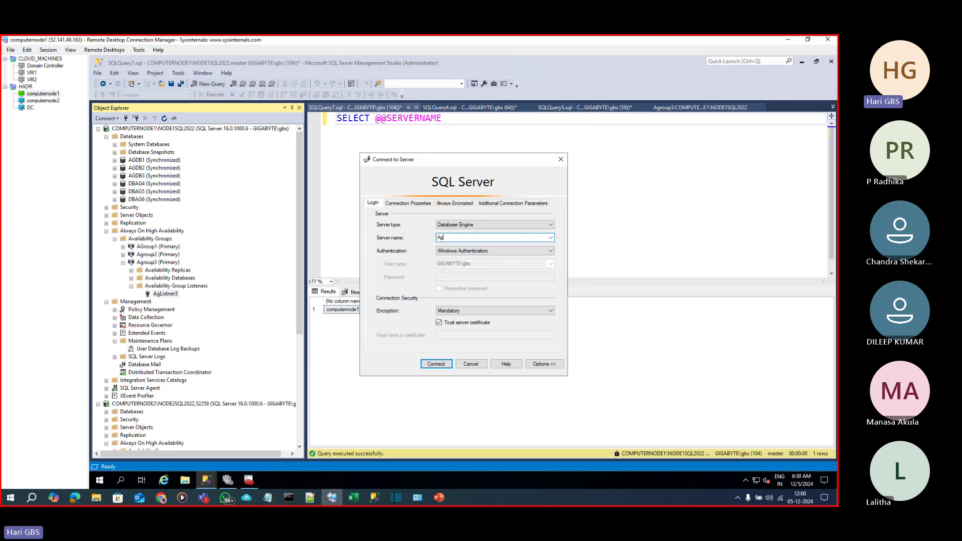
type("L")
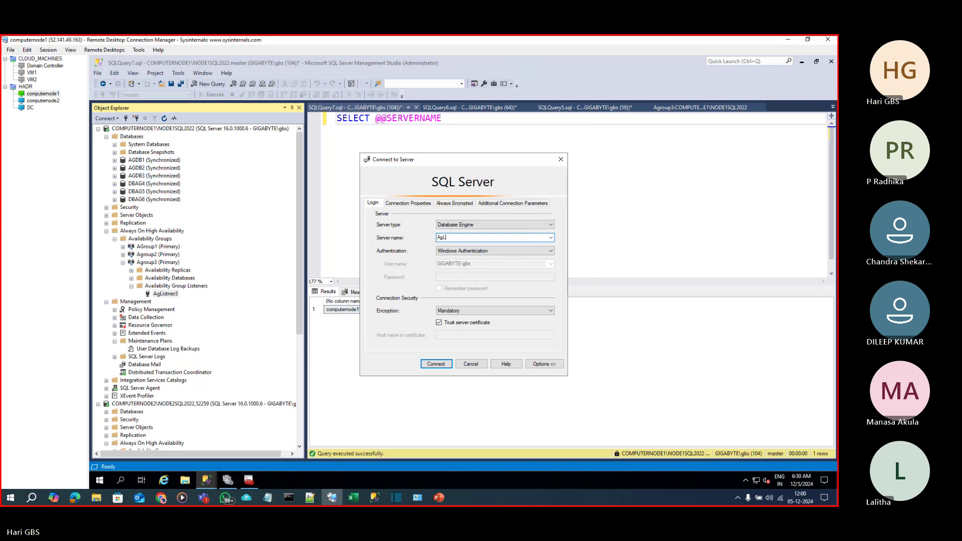
type("istner")
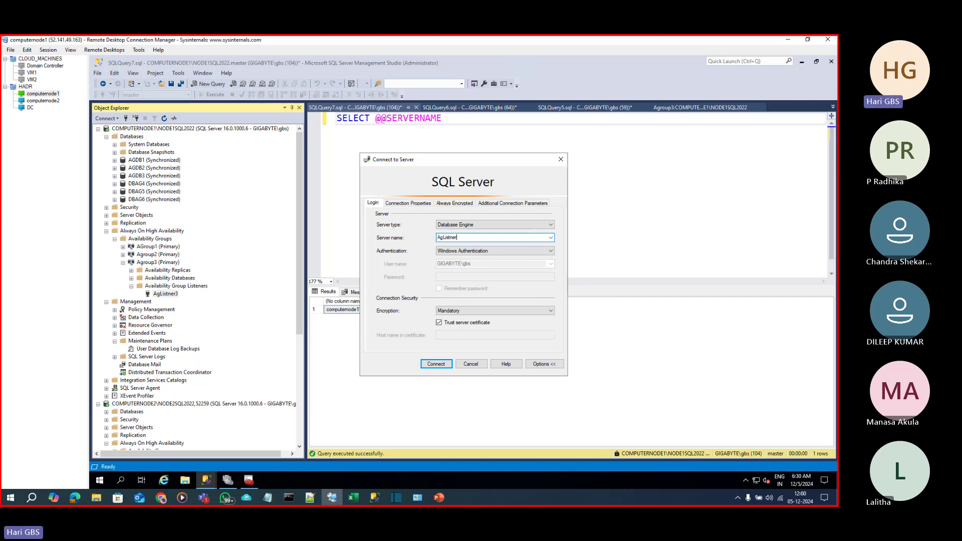
type("3")
key("Return")
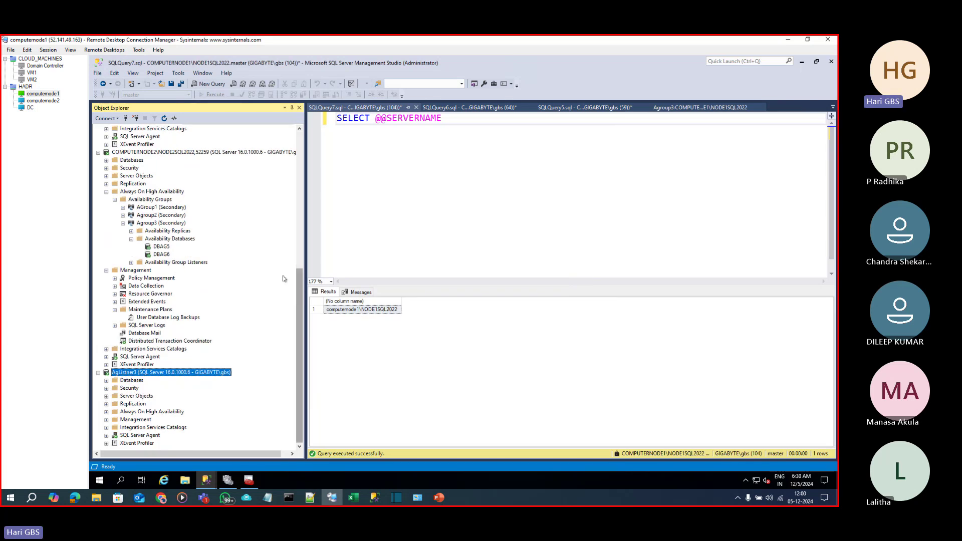
Collapse the COMPUTERNODE1 and COMPUTERNODE2 server trees, leaving only the AgListner3 connection expanded.
scroll(283, 273, "up", 10)
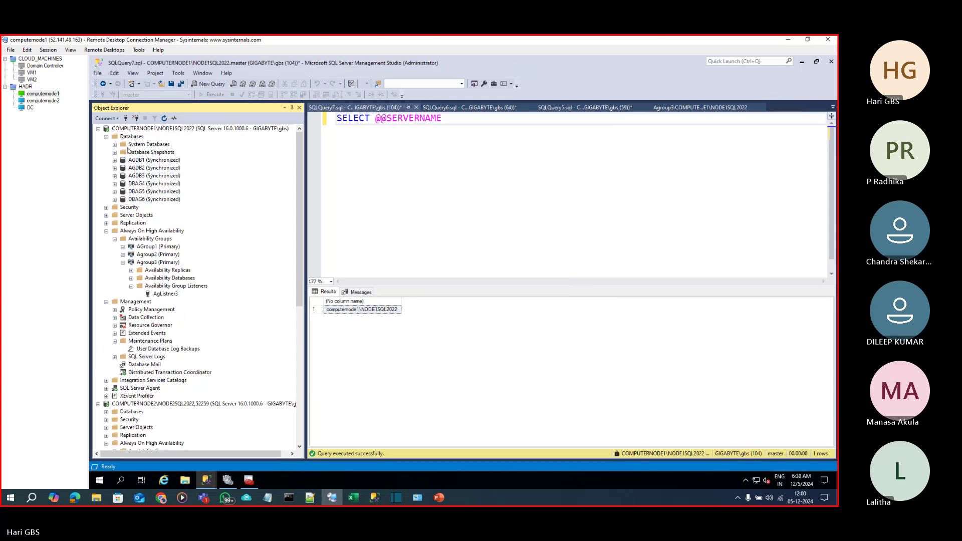
left_click(97, 130)
left_click(99, 137)
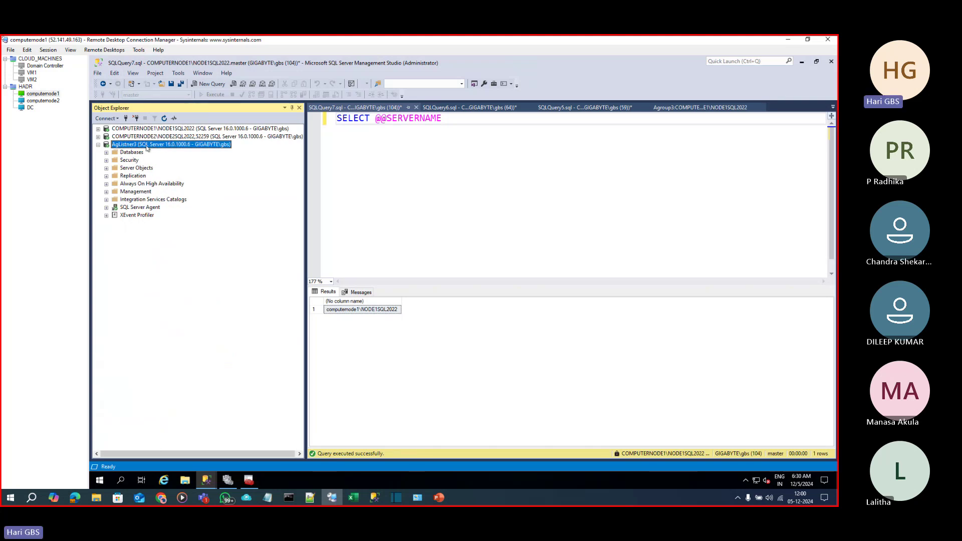
Open a new query window on the AgListner3 connection.
left_click(461, 141)
left_click(224, 144)
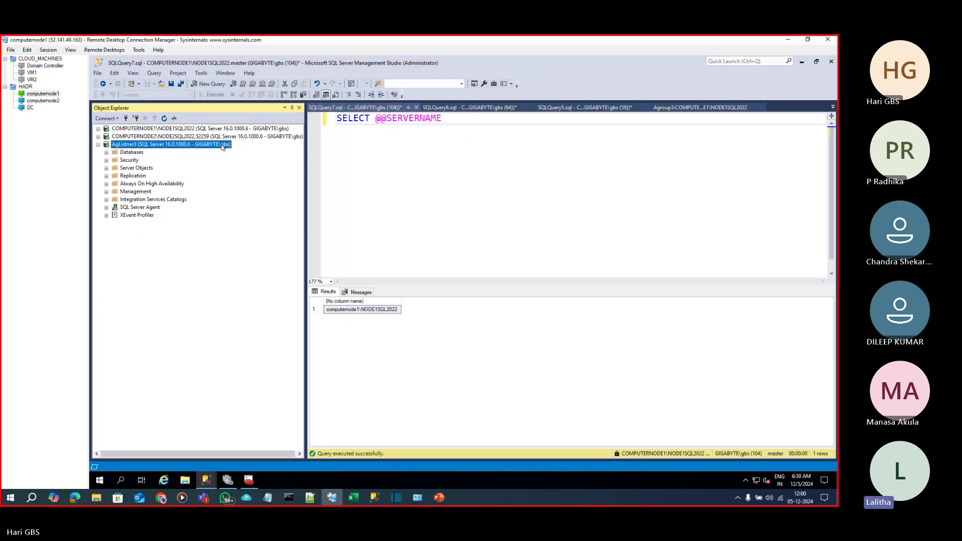
key("ctrl+n")
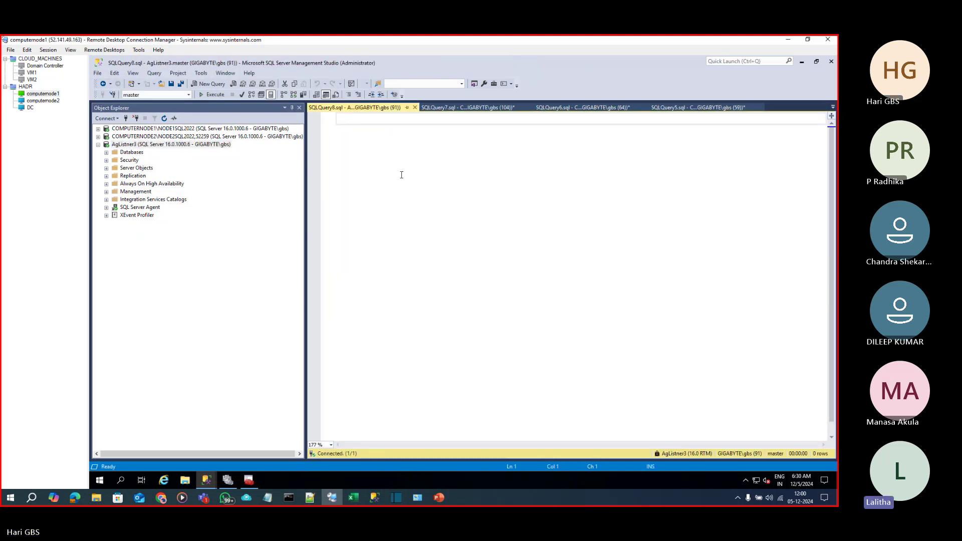
left_click(176, 147)
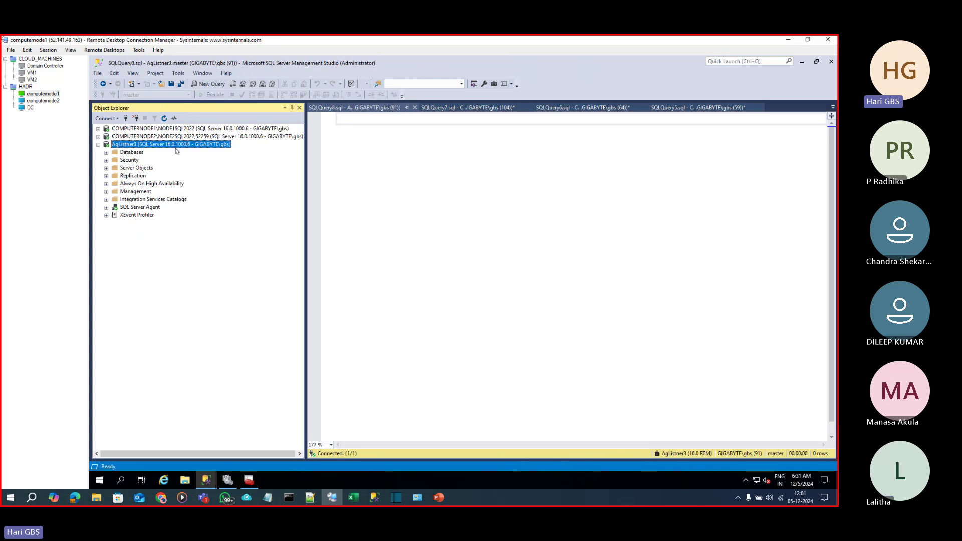
left_click(395, 148)
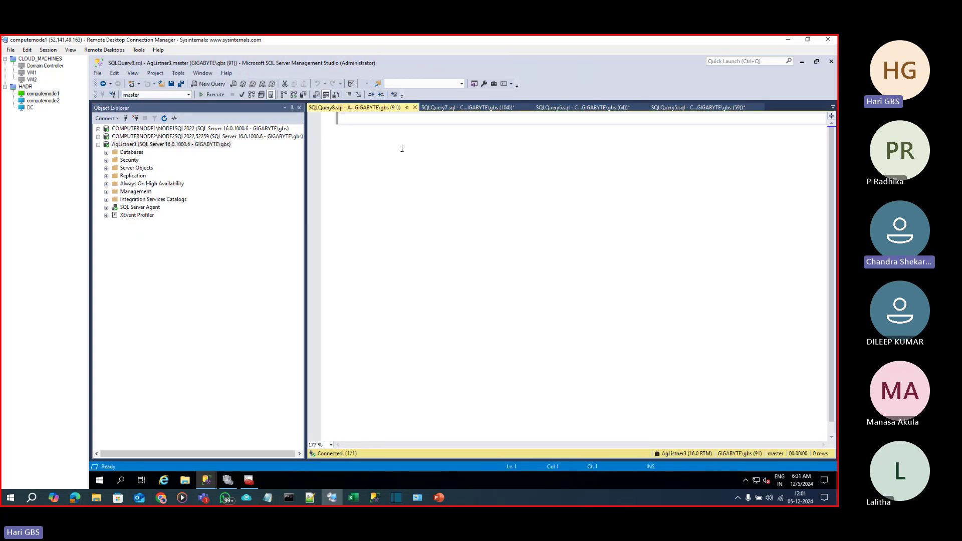
left_click(440, 106)
left_click_drag(442, 118, 286, 117)
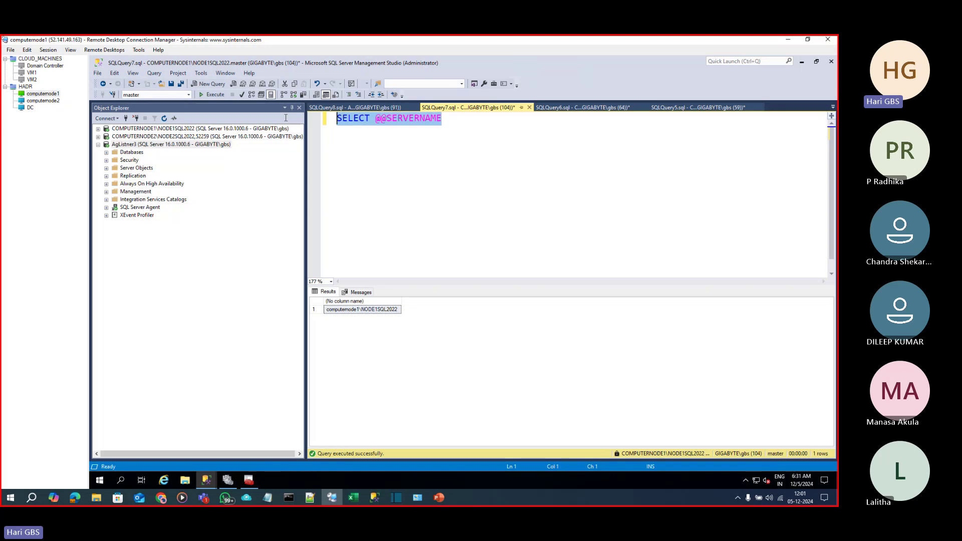
left_click(355, 107)
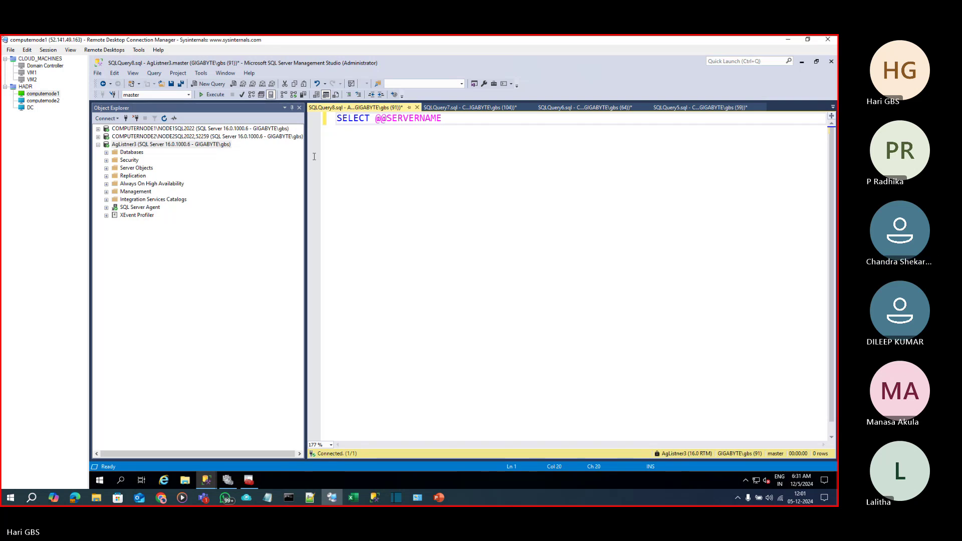
left_click(148, 145)
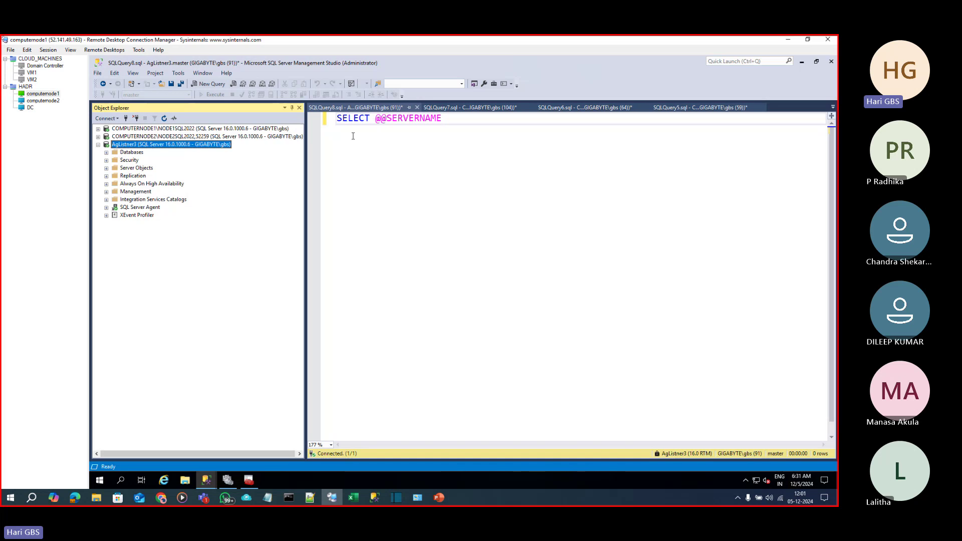
left_click(456, 119)
left_click(214, 95)
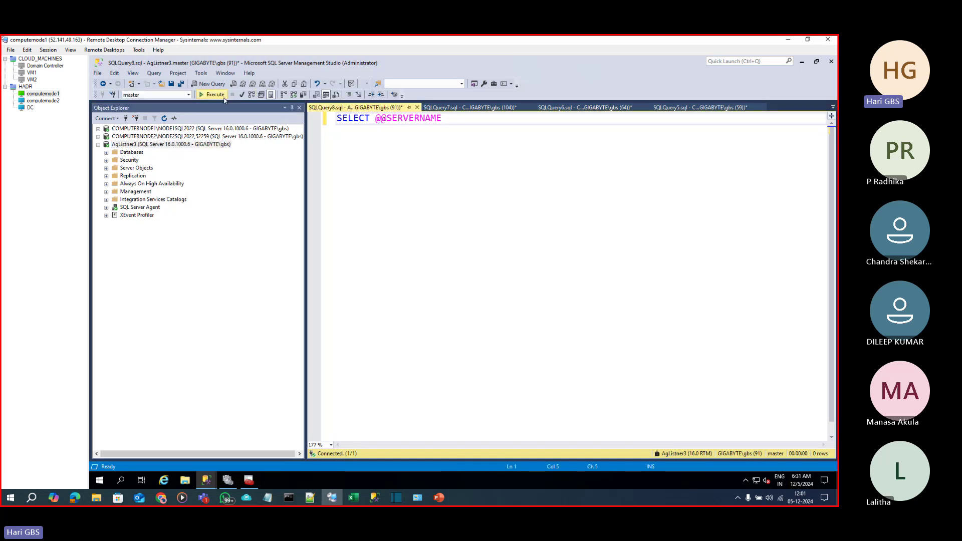
left_click(362, 310)
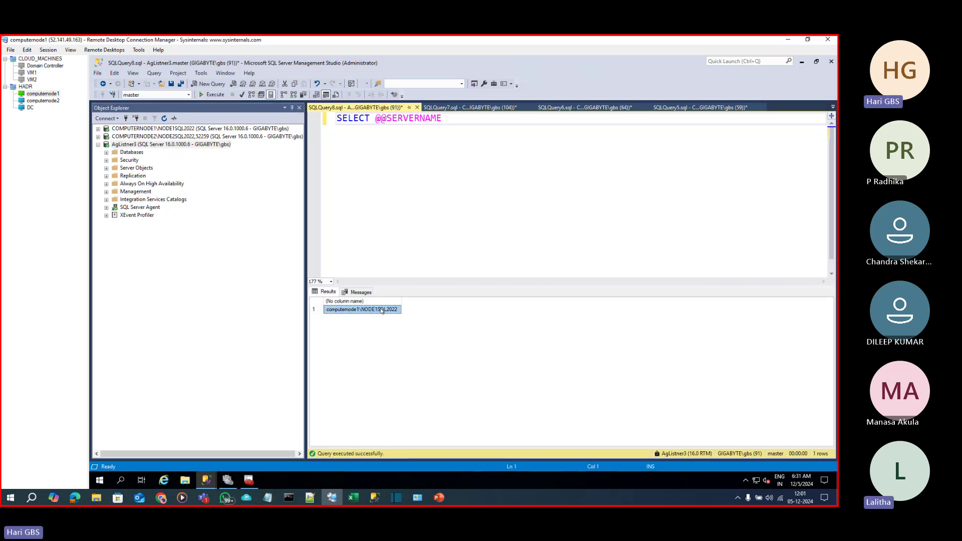
Set the Windows projection mode to Duplicate.
key("super+p")
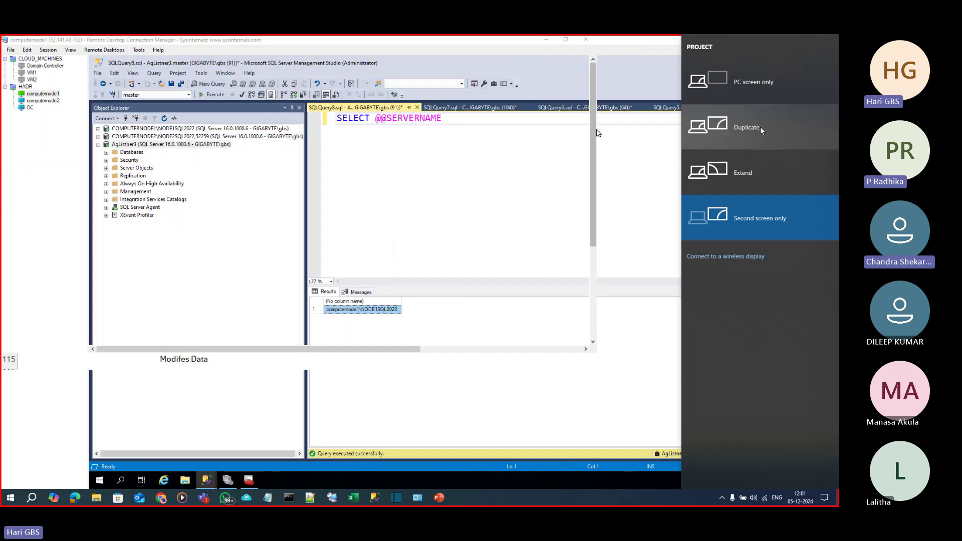
left_click(760, 127)
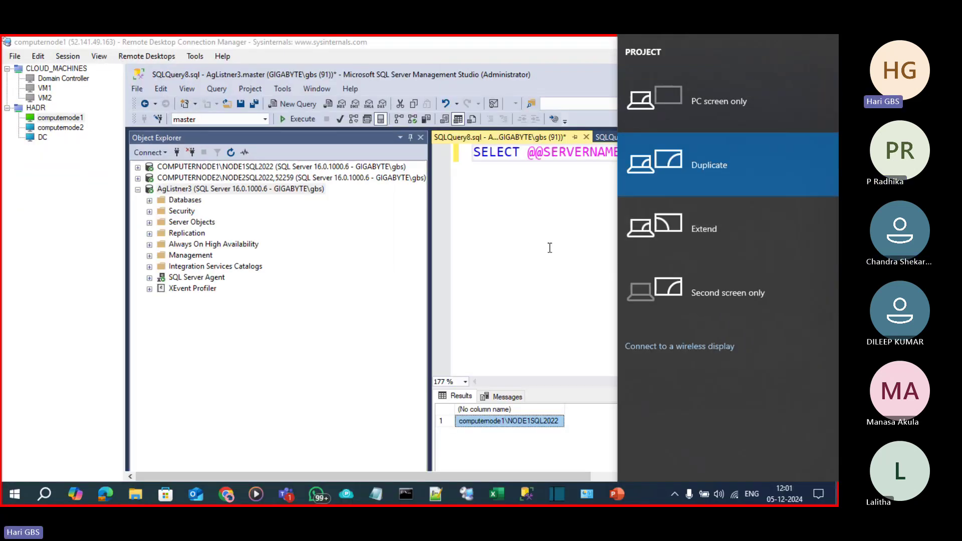
Compare the AgListner3 connection with the server name returned in the query results.
left_click(172, 190)
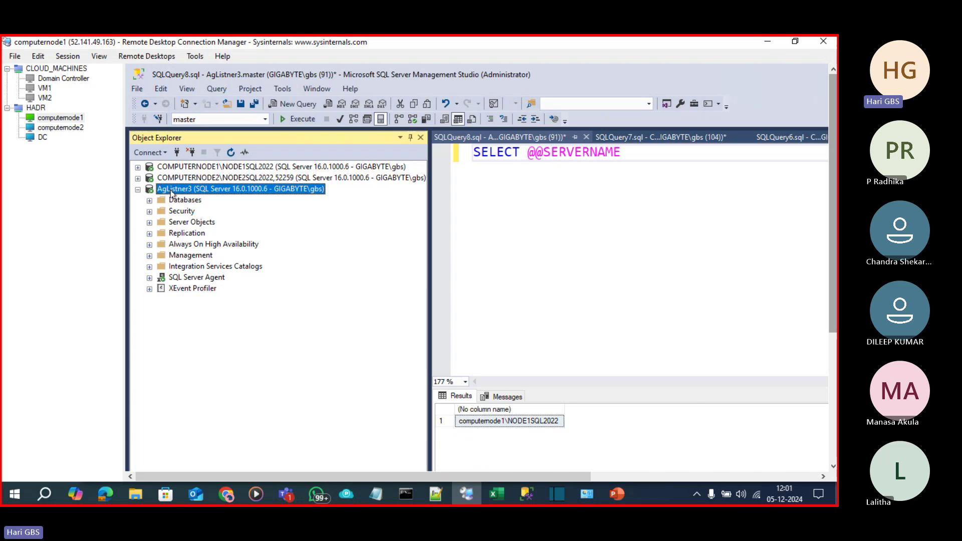
left_click(485, 423)
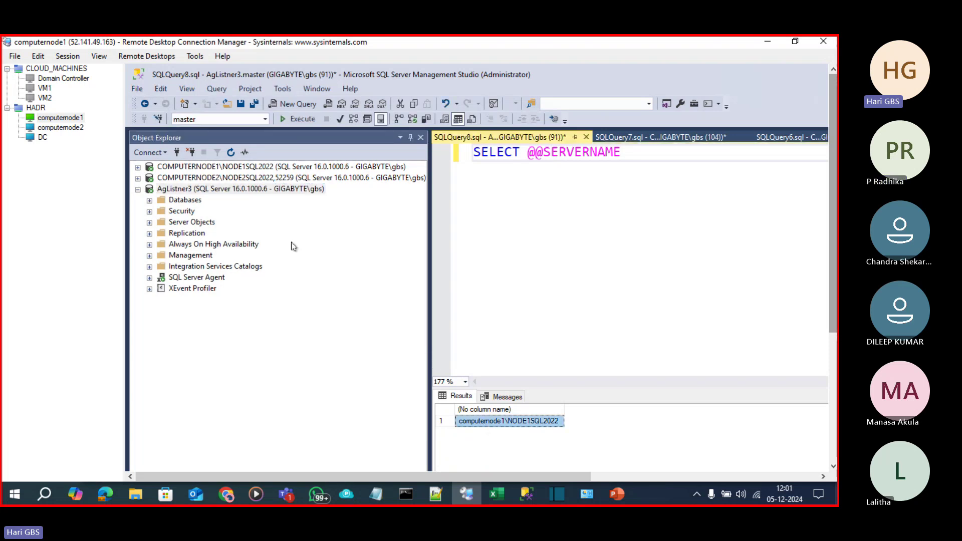
left_click(271, 194)
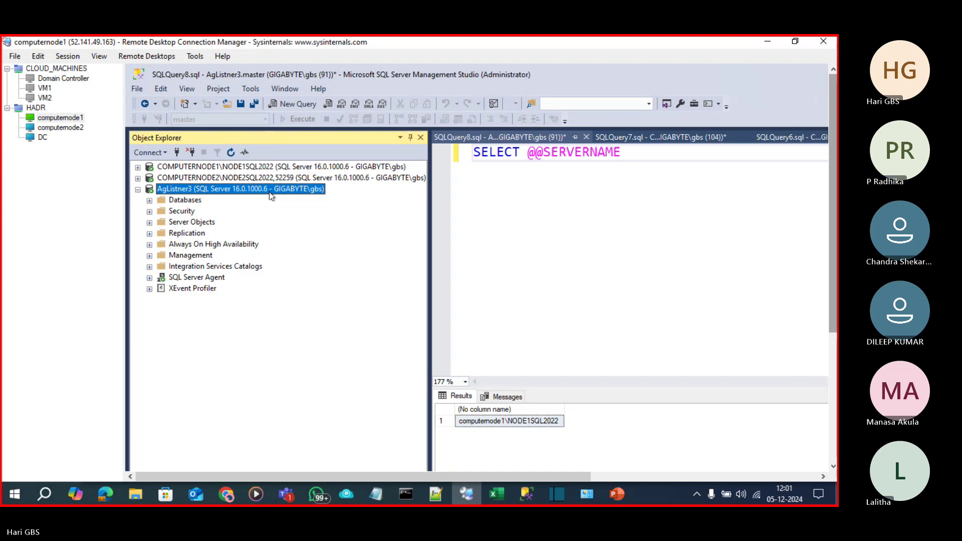
left_click(499, 426)
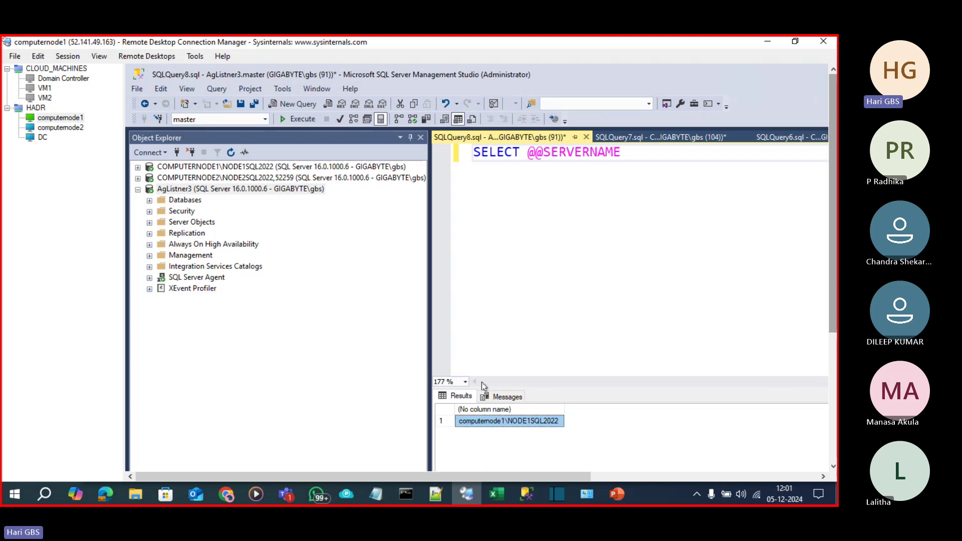
In the computernode2 session, connect Management Studio to the database engine AgListner3 using Windows Authentication.
left_click(58, 129)
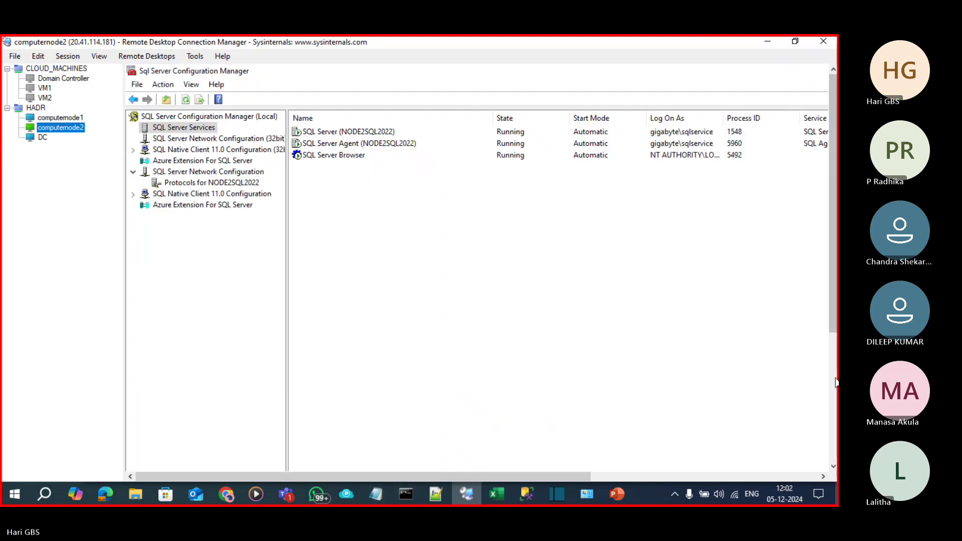
left_click(321, 458)
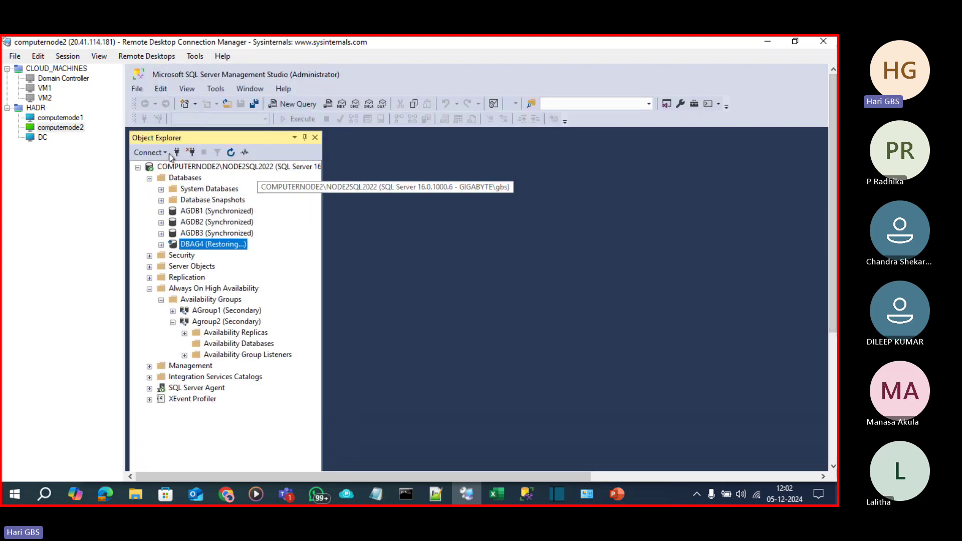
left_click(177, 152)
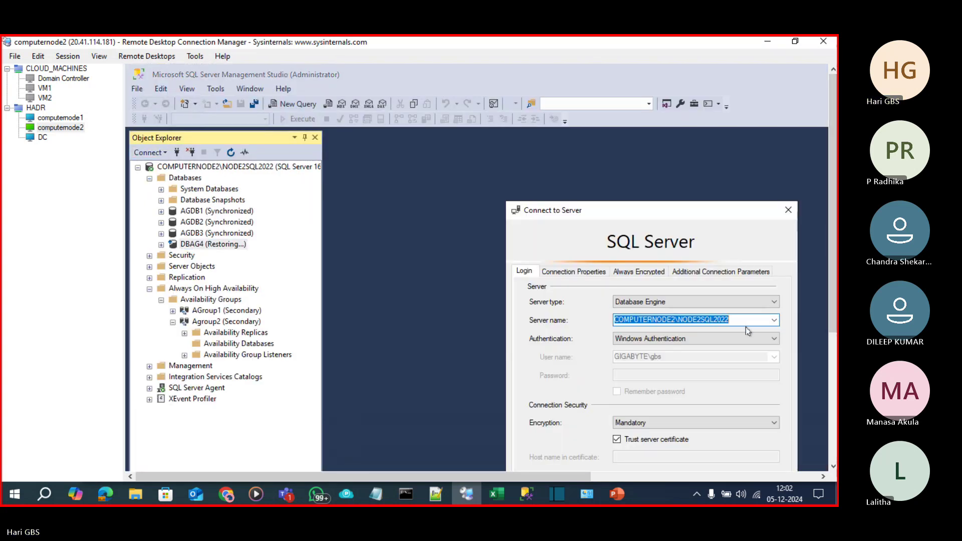
type("AgL")
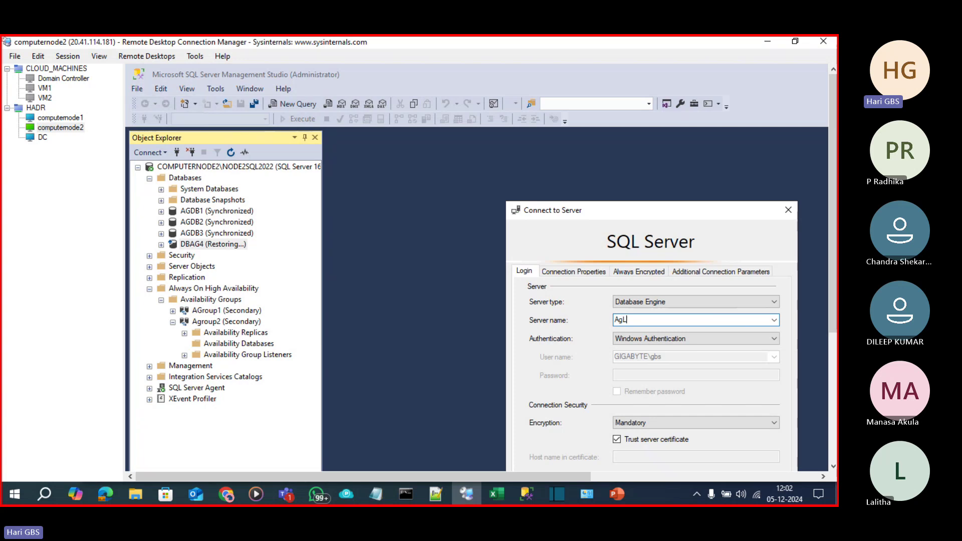
type("istner3")
key("Return")
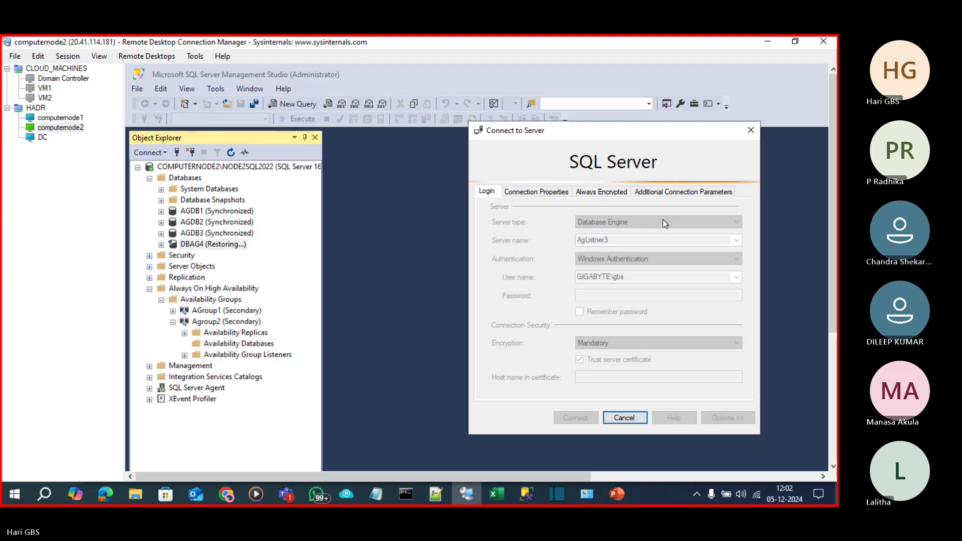
Return to the computernode1 session and select the AgListner3 connection.
left_click(56, 118)
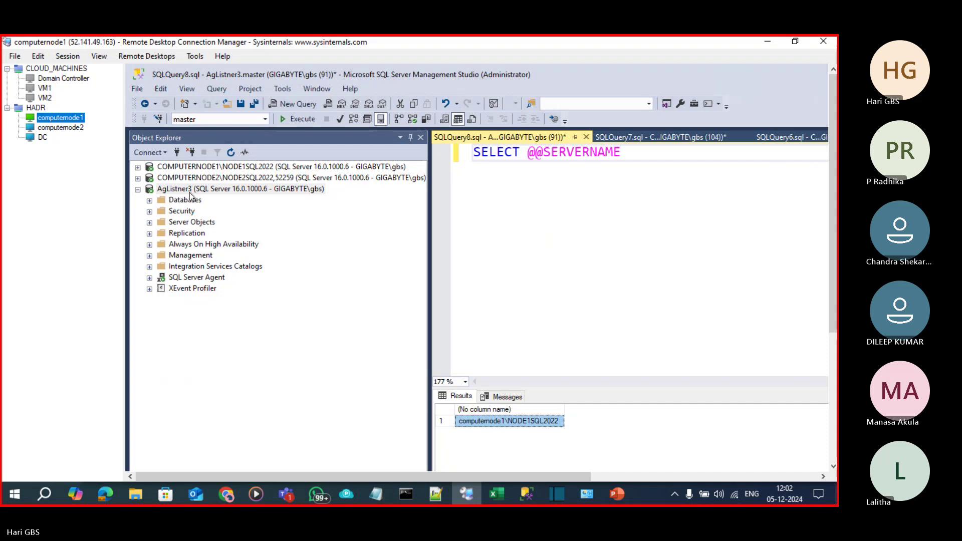
left_click(190, 192)
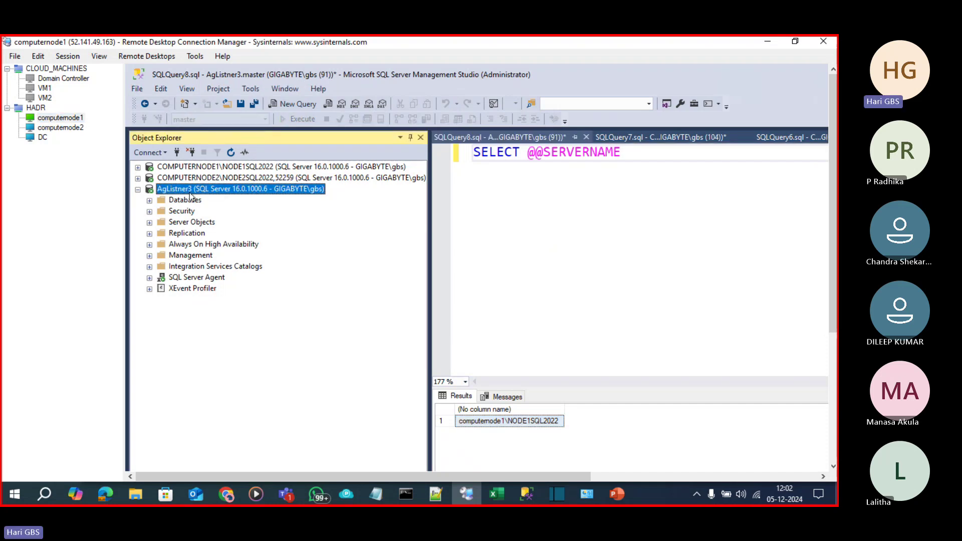
Switch to the 03 Always On.pptx presentation in PowerPoint and look through its slide thumbnails.
left_click(621, 492)
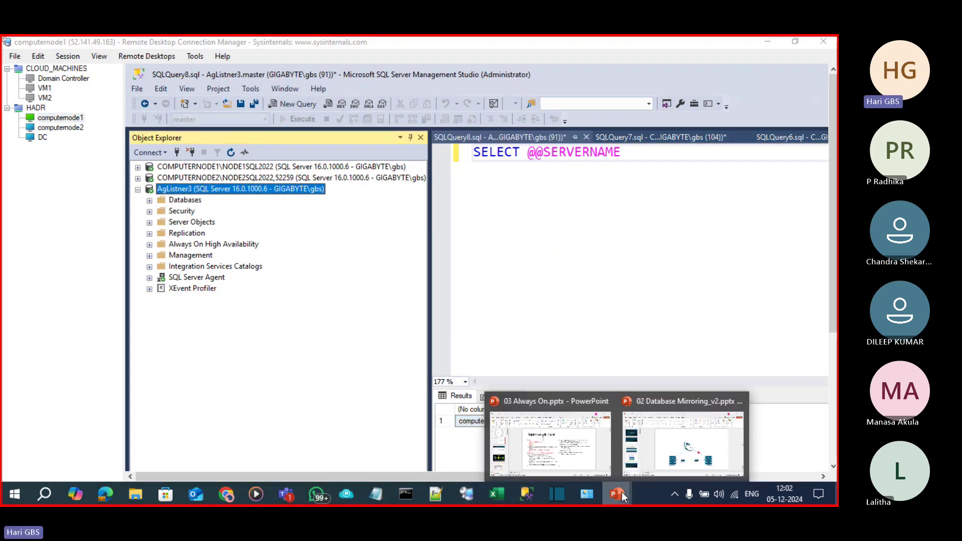
left_click(606, 453)
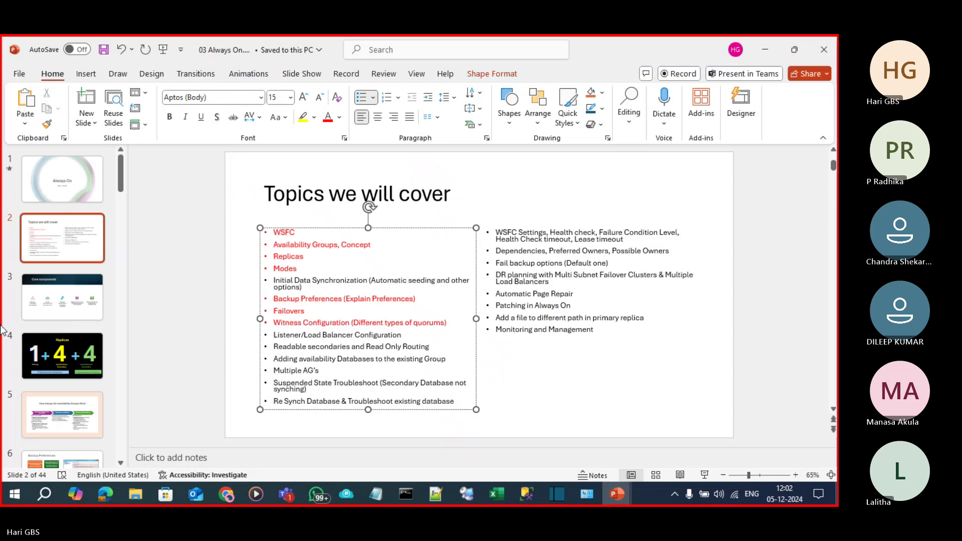
scroll(43, 341, "down", 10)
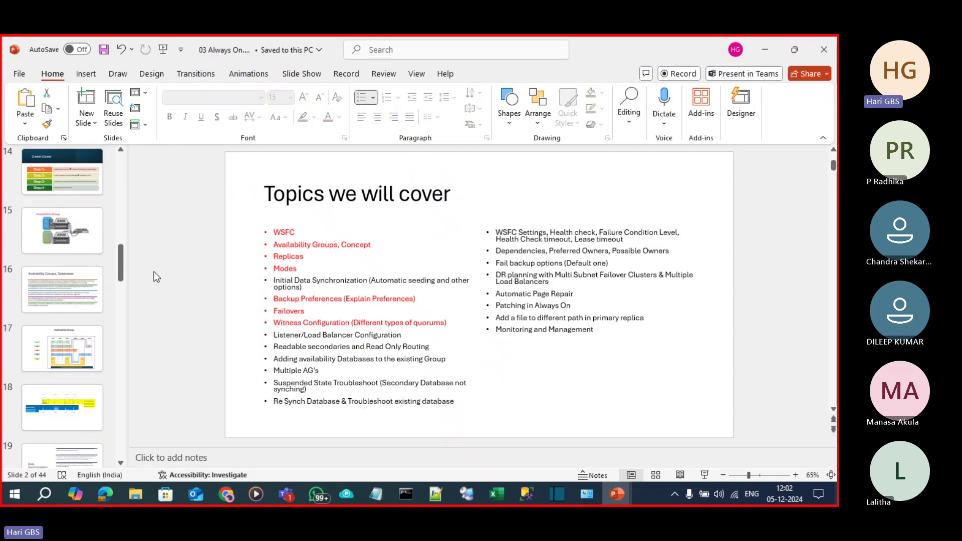
left_click_drag(123, 263, 127, 360)
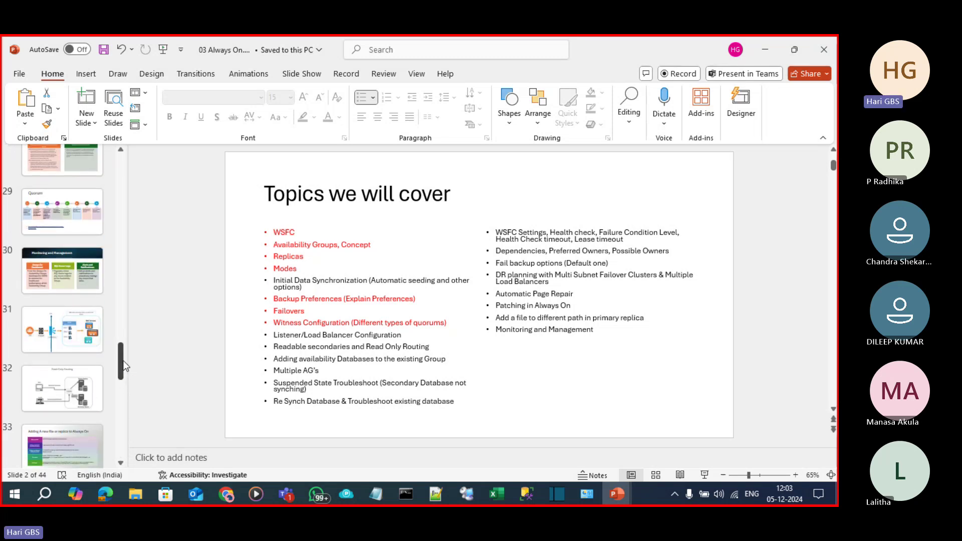
left_click_drag(123, 362, 123, 285)
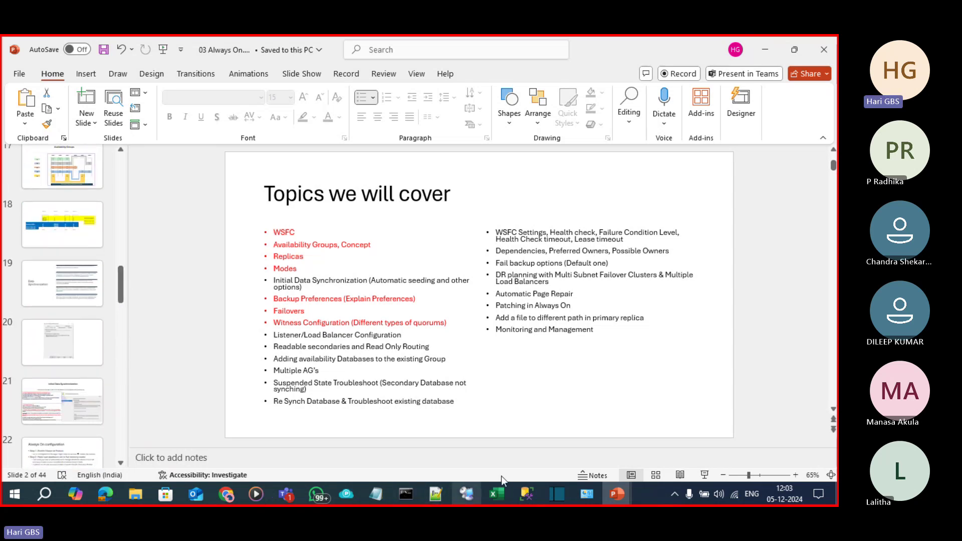
Switch to the ALWAYS.xlsx workbook in Excel and add a new blank worksheet.
mouse_move(504, 489)
left_click(501, 435)
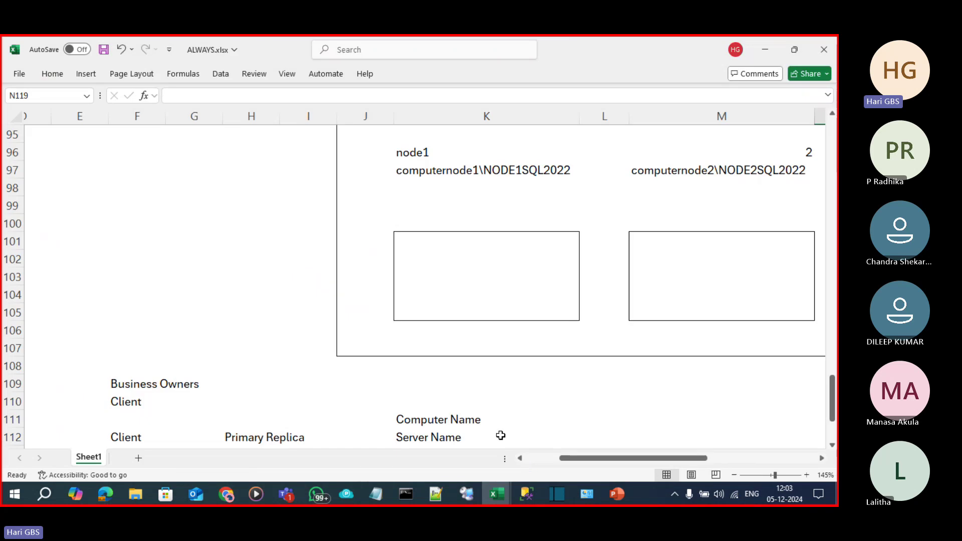
scroll(496, 426, "down", 6)
left_click(138, 457)
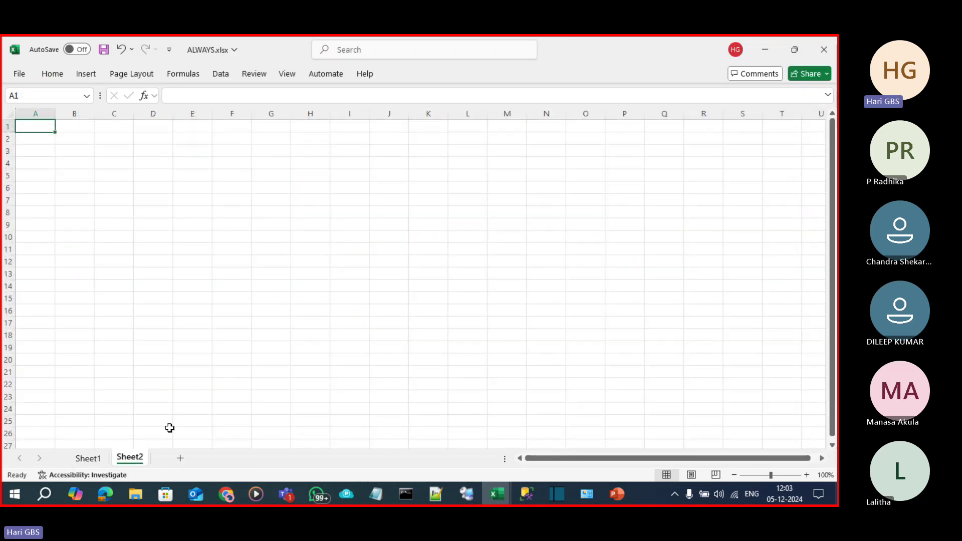
Put an outside border around J6:J20 on Sheet2 and hide the sheet's gridlines.
left_click_drag(397, 188, 403, 363)
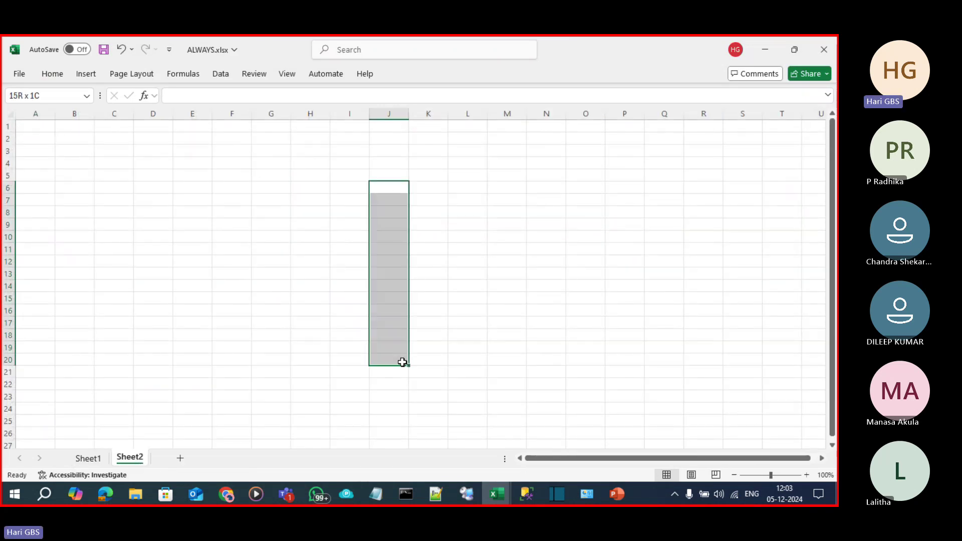
key("alt")
key("h")
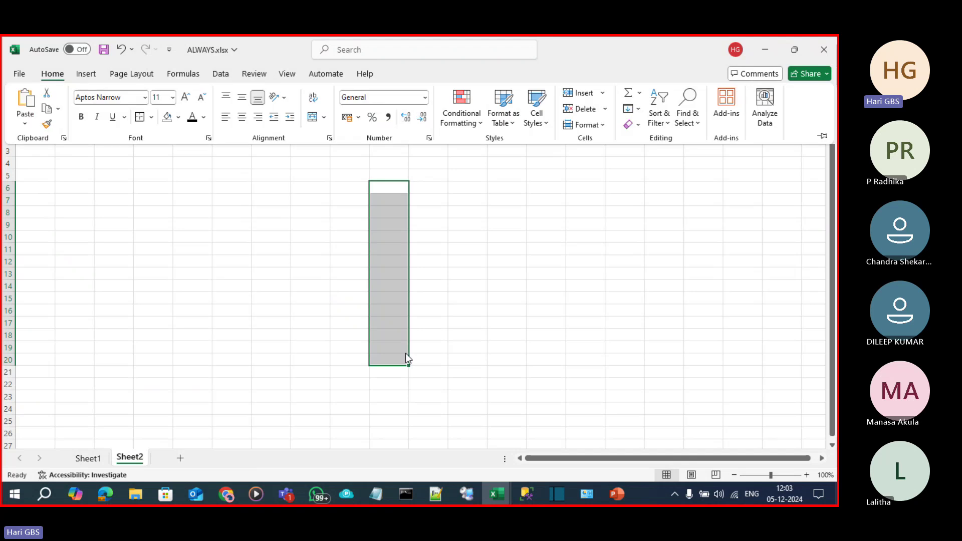
key("Escape")
key("alt")
key("w")
key("Escape")
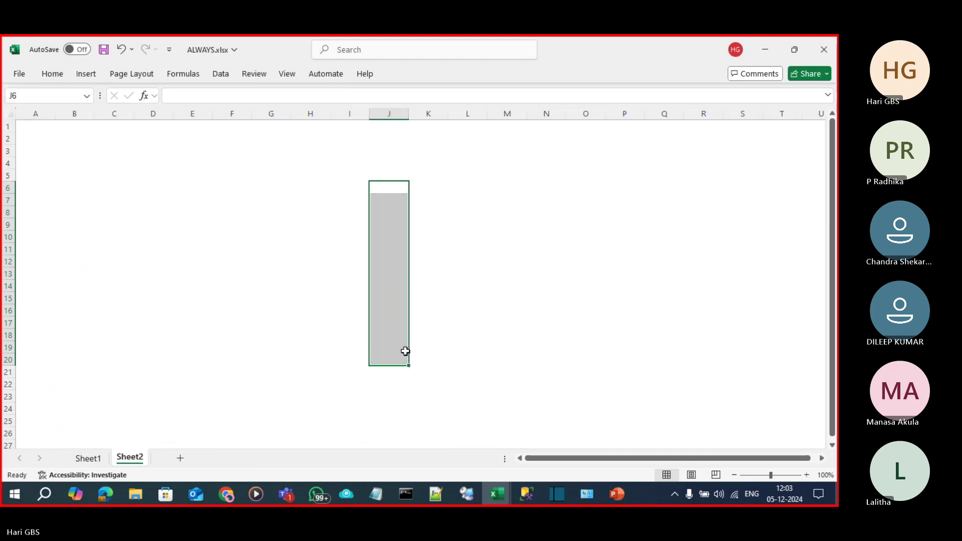
left_click(426, 321)
Put an outside border around N5:N8 and copy the box to N11:N14 and N17:N20.
left_click(538, 181)
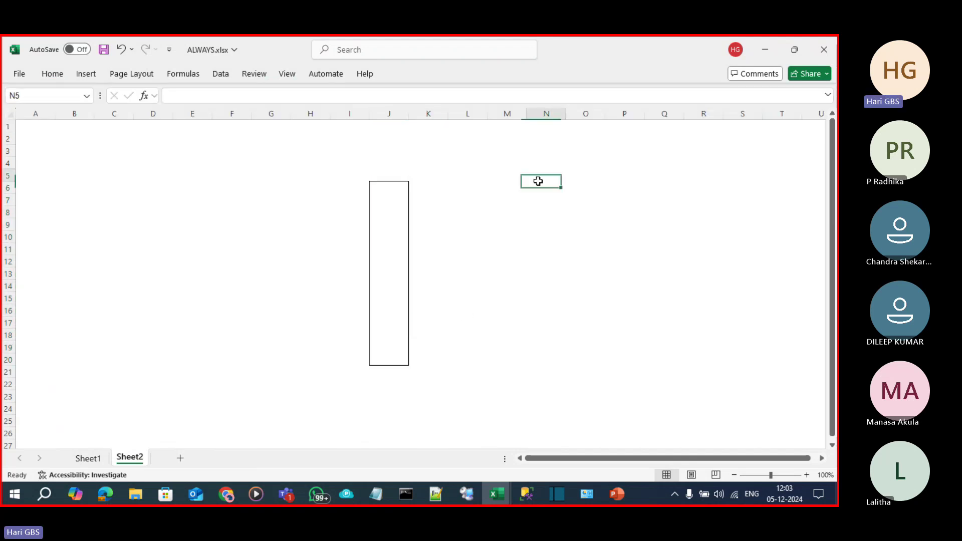
left_click_drag(538, 181, 566, 218)
key("alt+h")
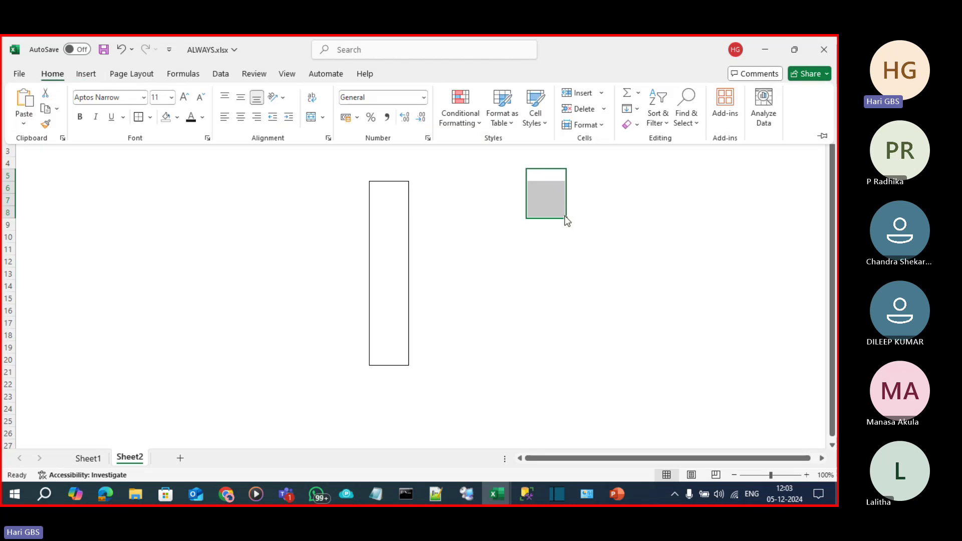
key("ctrl+c")
left_click(546, 246)
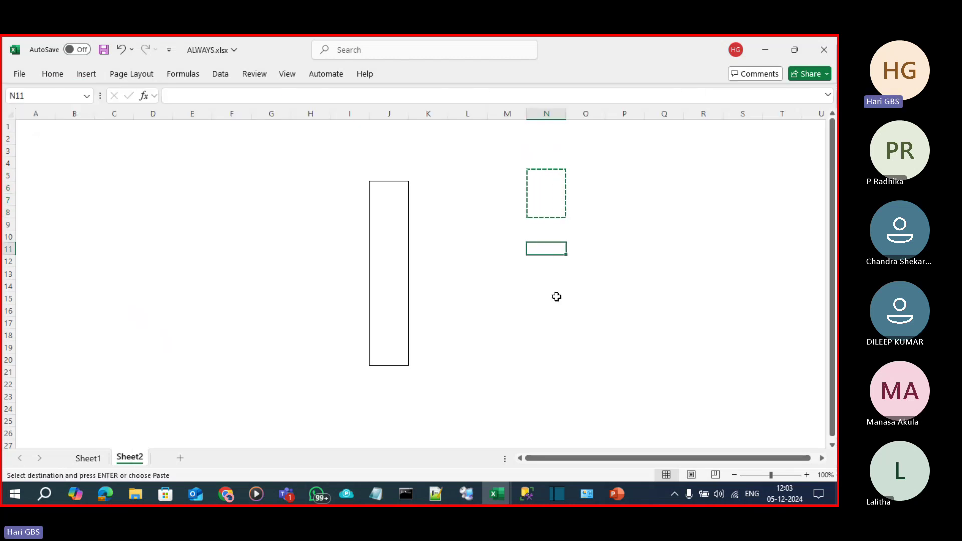
key("ctrl+v")
left_click(543, 318)
key("ctrl+v")
key("Escape")
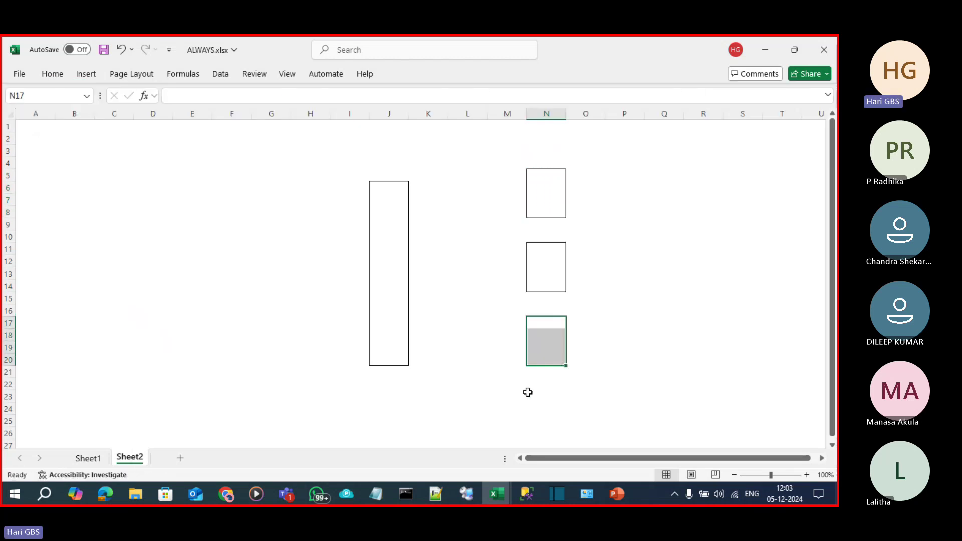
left_click(529, 394)
left_click(436, 114)
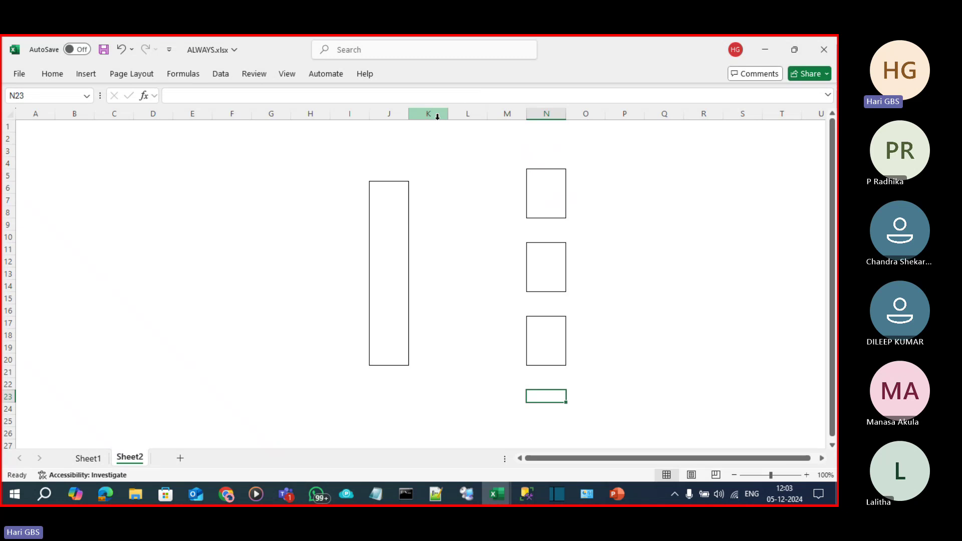
key("ctrl+minus")
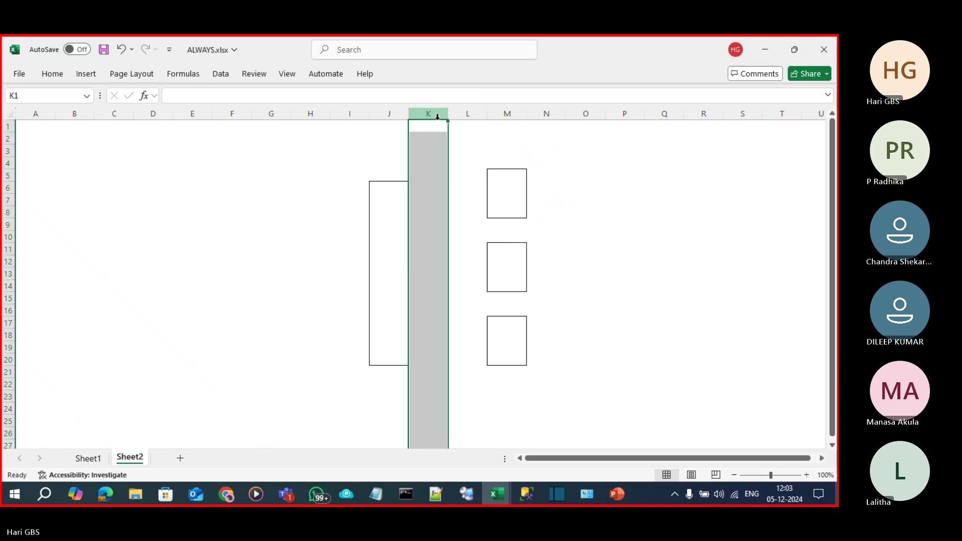
key("ctrl+z")
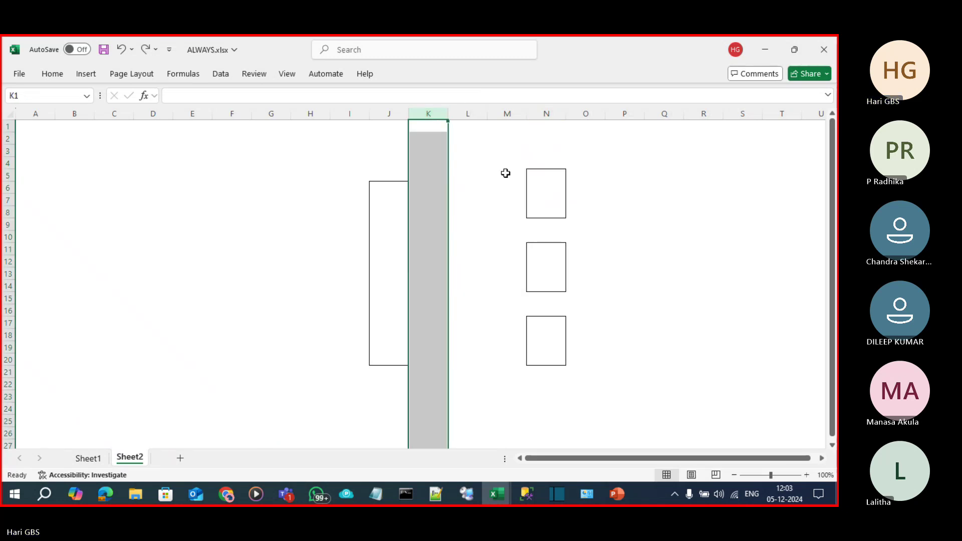
Label the tall box in column J by entering FEIP in J3.
left_click(612, 250)
left_click(385, 155)
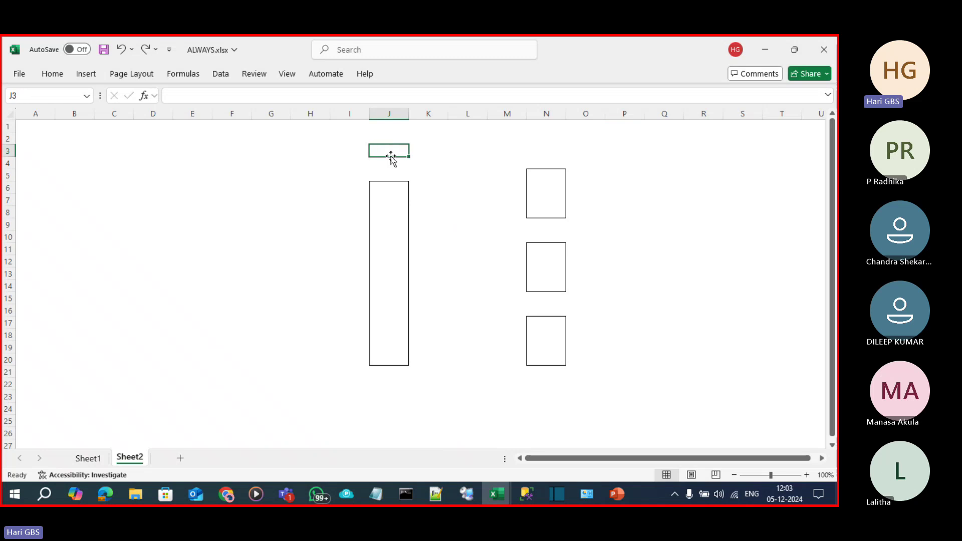
type("FEIP")
key("Return")
key("Return")
key("Return")
key("Return")
key("Return")
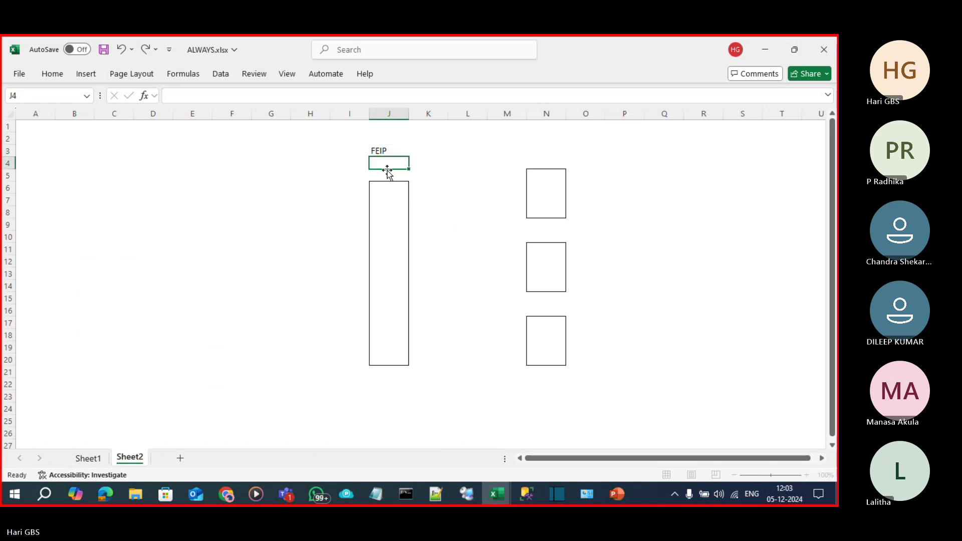
key("Return")
key("Return")
key("Return")
key("Return")
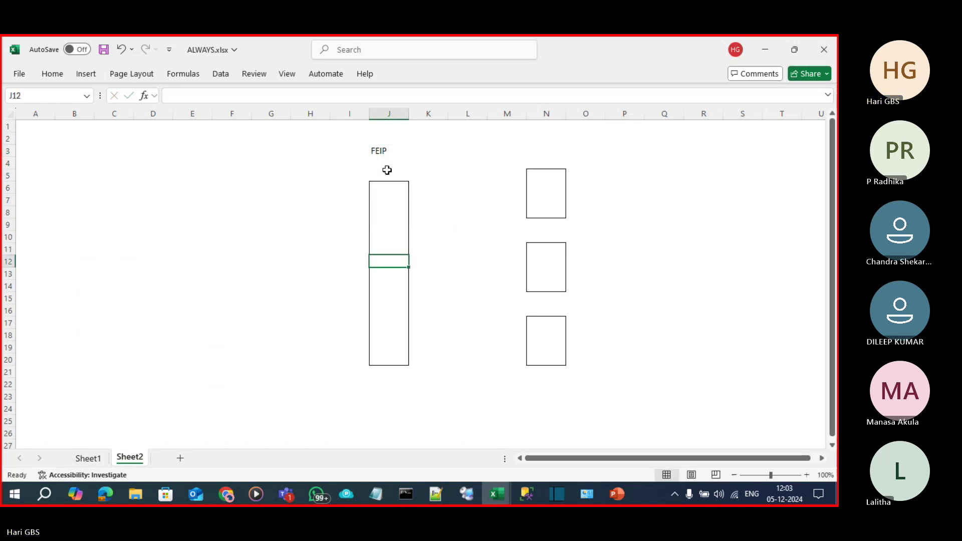
Put an outside border around C11:E14 and enter Client in D12.
left_click_drag(127, 248, 199, 291)
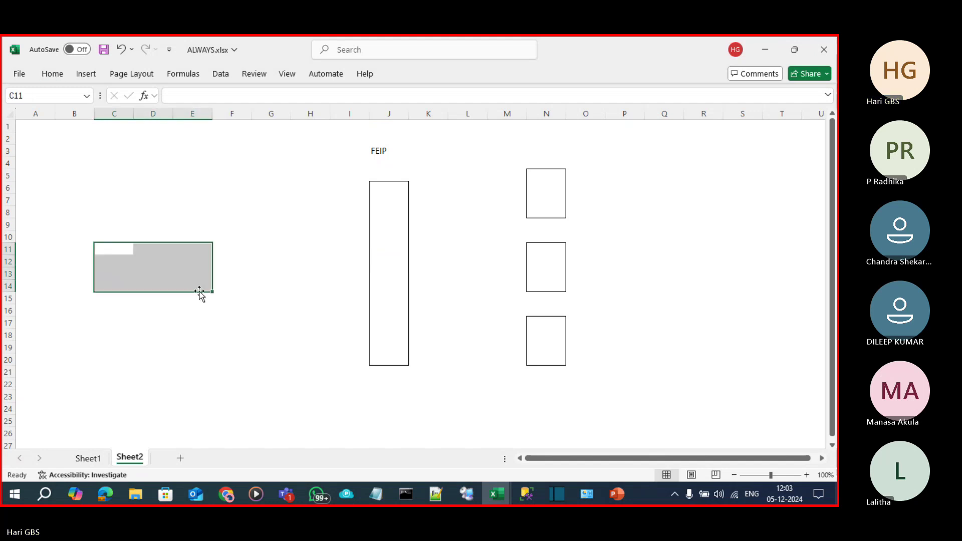
key("ctrl+shift+7")
key("Down")
key("Right")
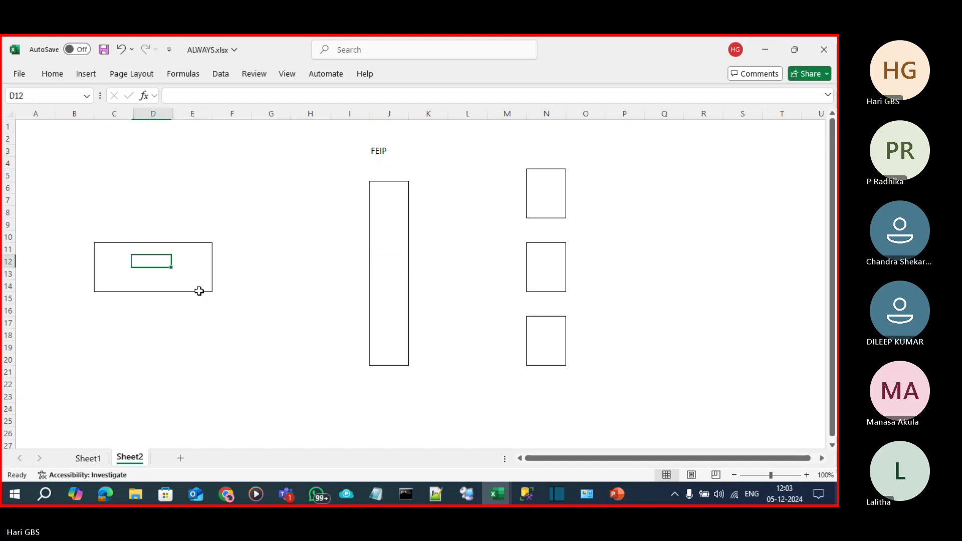
type("u")
key("BackSpace")
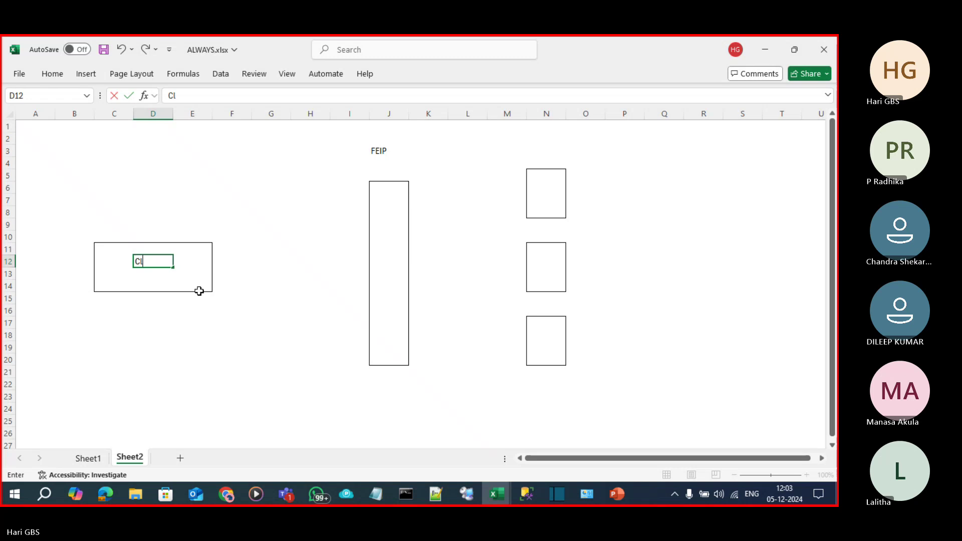
type("Client")
key("Return")
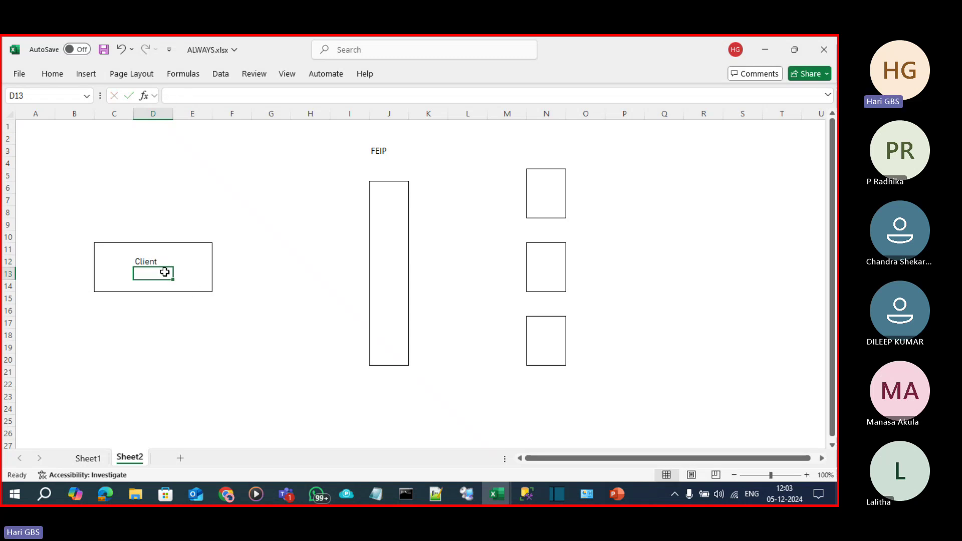
Put an outside border around G8:G17 and enter Listener in G12.
left_click_drag(287, 210, 286, 318)
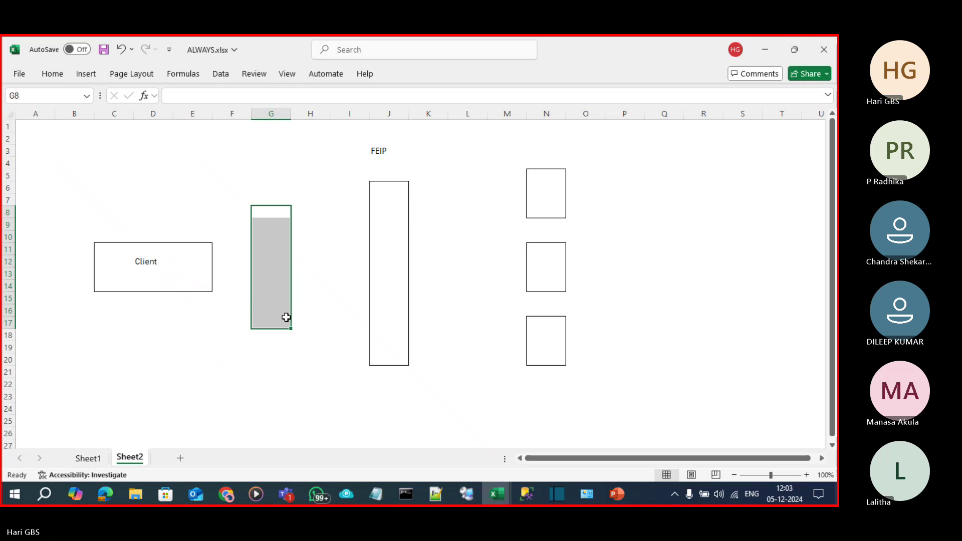
left_click(267, 284)
left_click(268, 249)
left_click(270, 263)
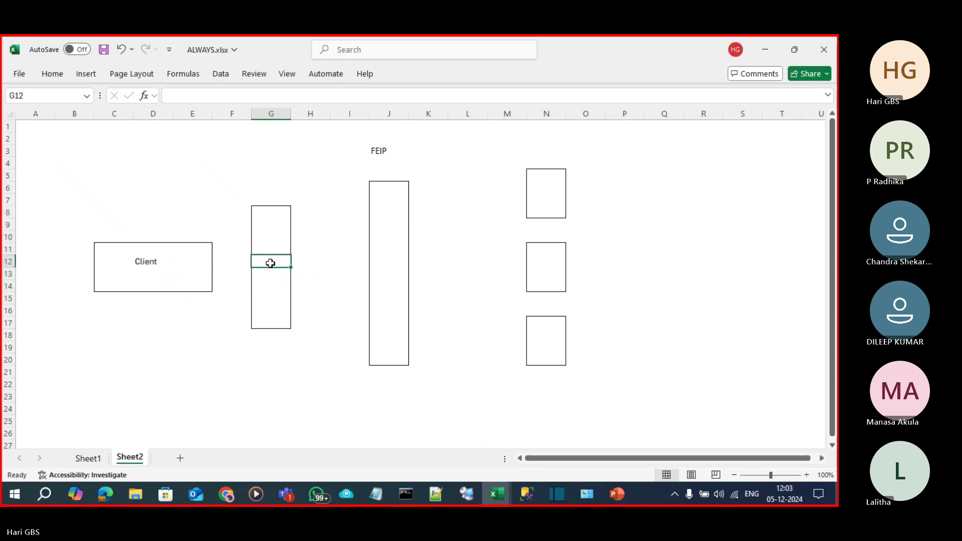
type("Listener")
key("Return")
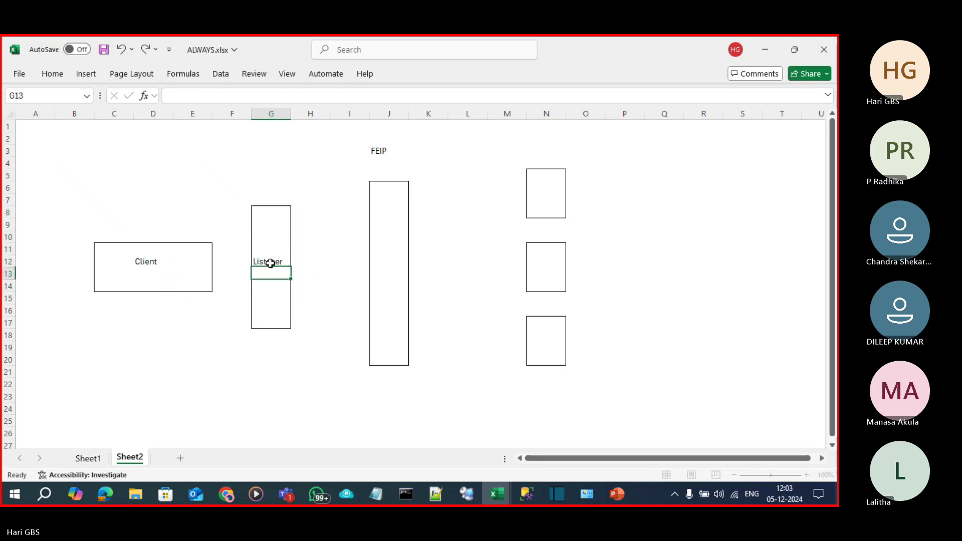
Enter the heading Backupend pool in N2 above the three stacked boxes.
left_click(389, 144)
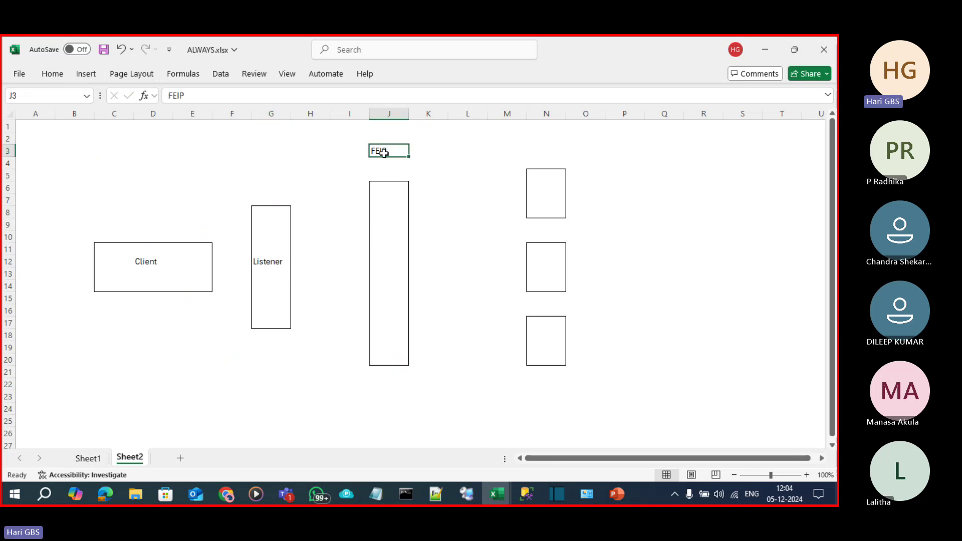
left_click(552, 143)
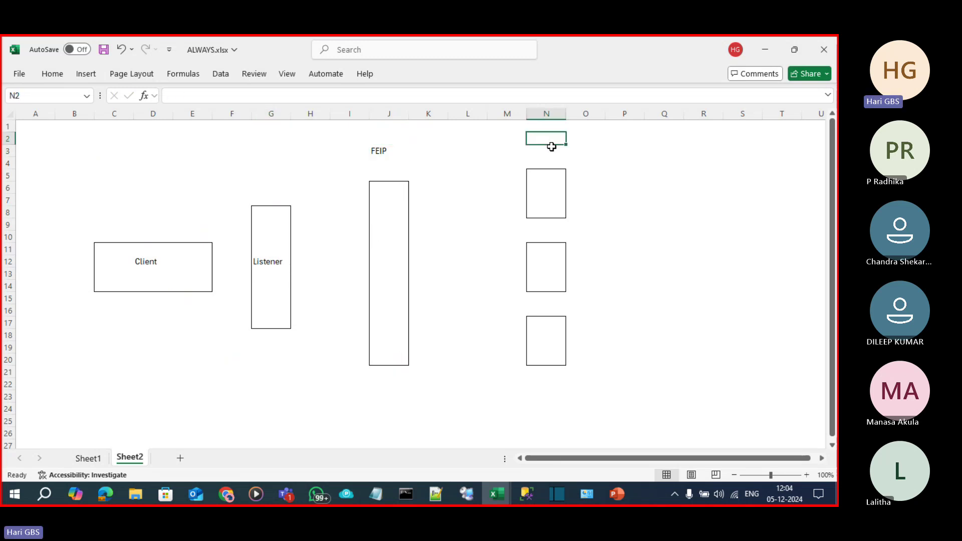
type("Backu")
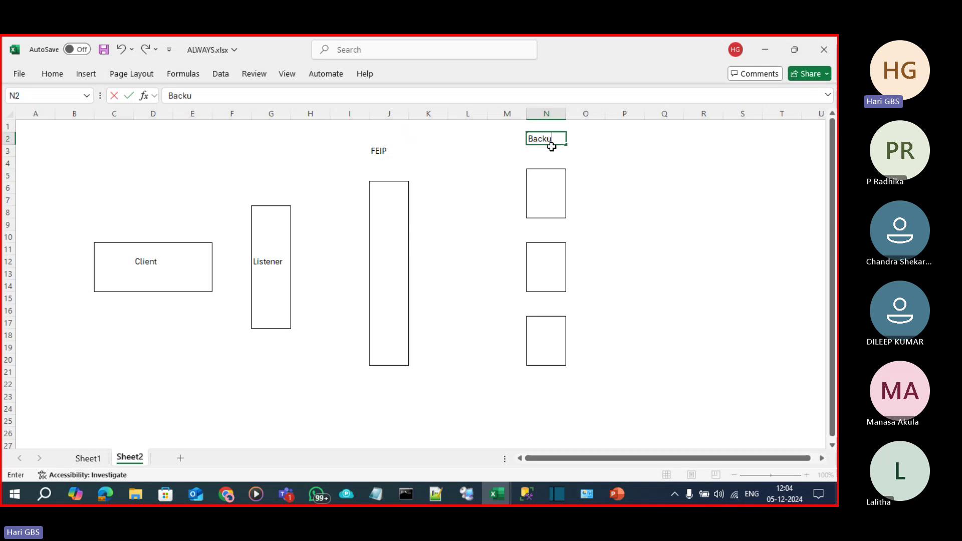
type("pend")
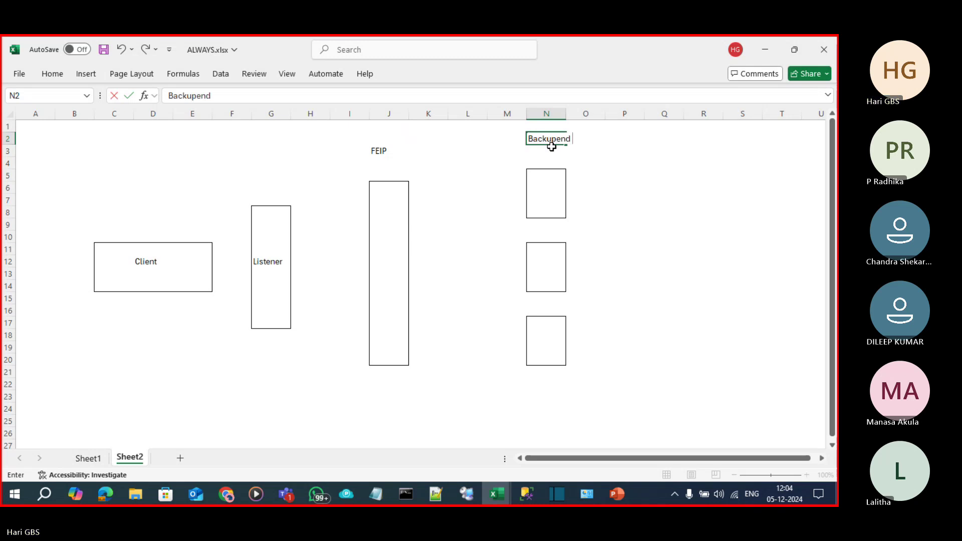
type(" pool")
key("Return")
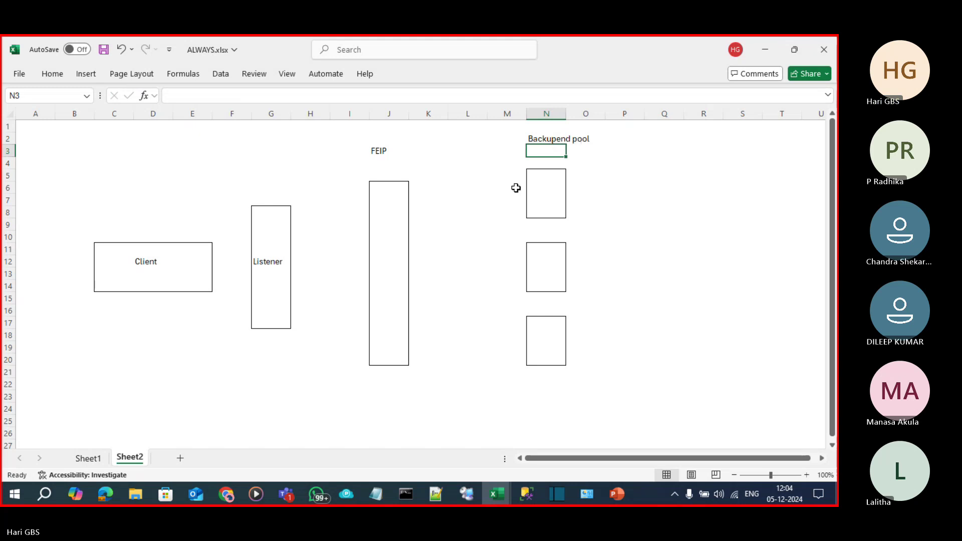
left_click(166, 262)
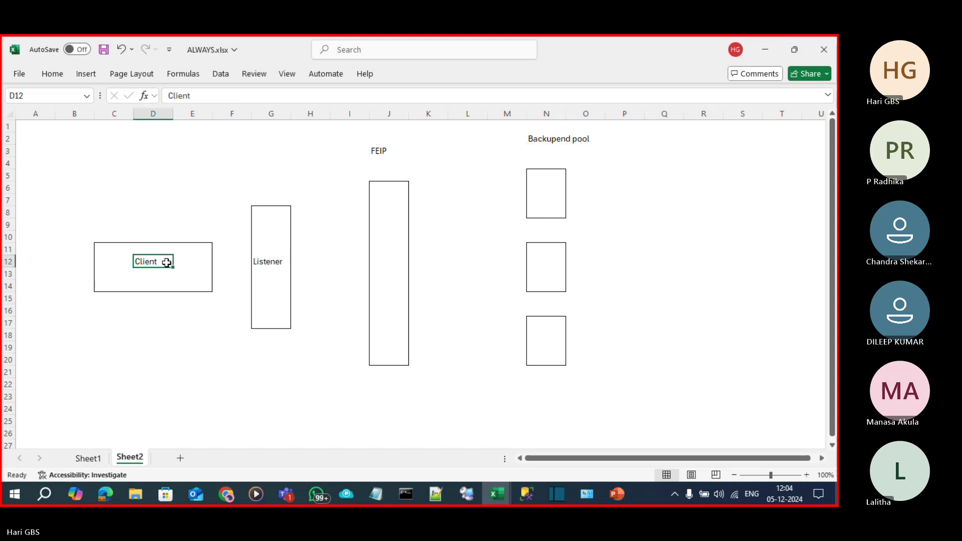
left_click(272, 263)
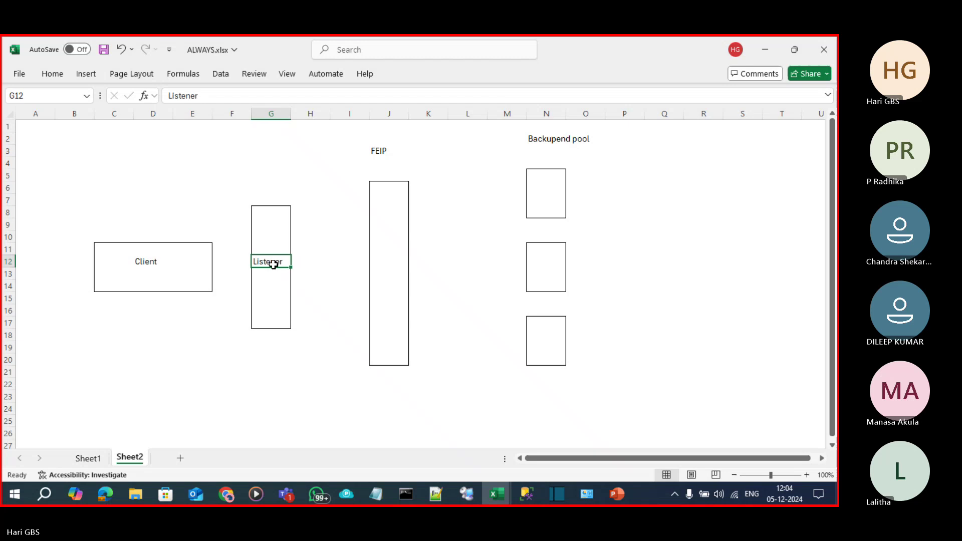
left_click(375, 250)
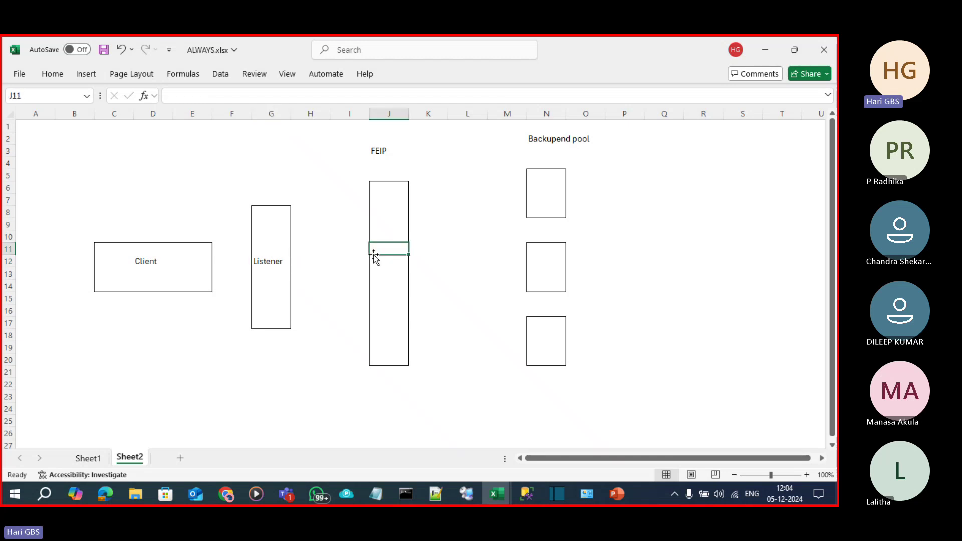
left_click(377, 258)
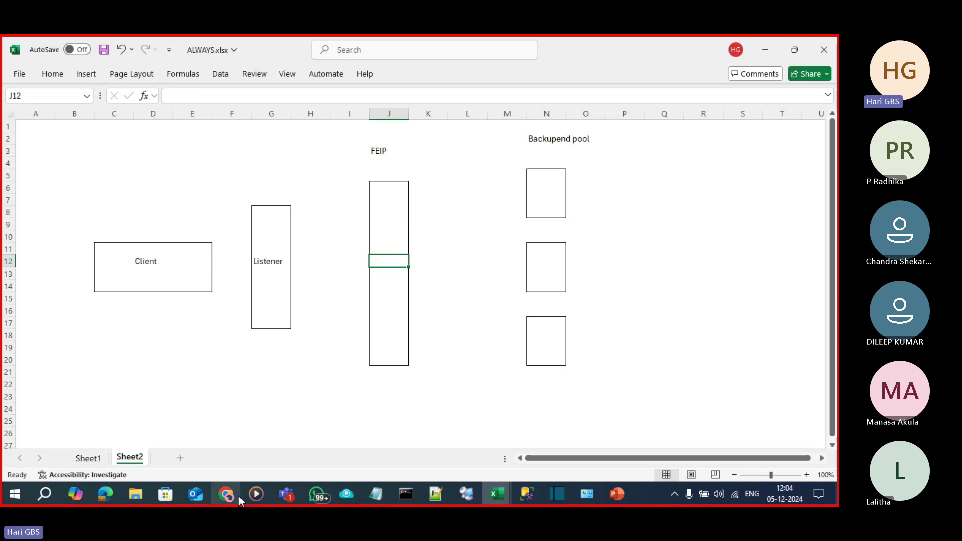
Switch to the Teams meeting to toggle the microphone and return to Sheet2 of the ALWAYS.xlsx workbook in Excel.
mouse_move(296, 493)
left_click(331, 436)
left_click(714, 80)
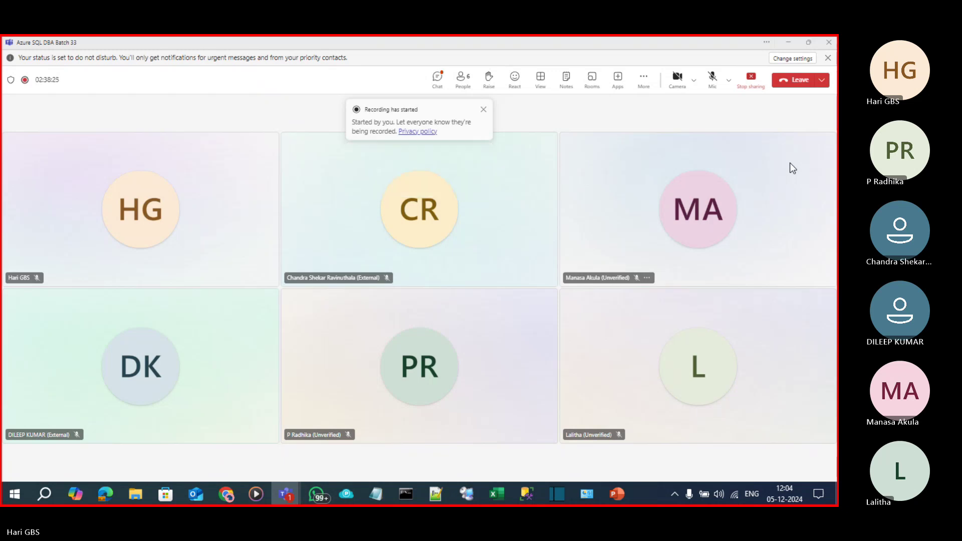
key("alt+Tab")
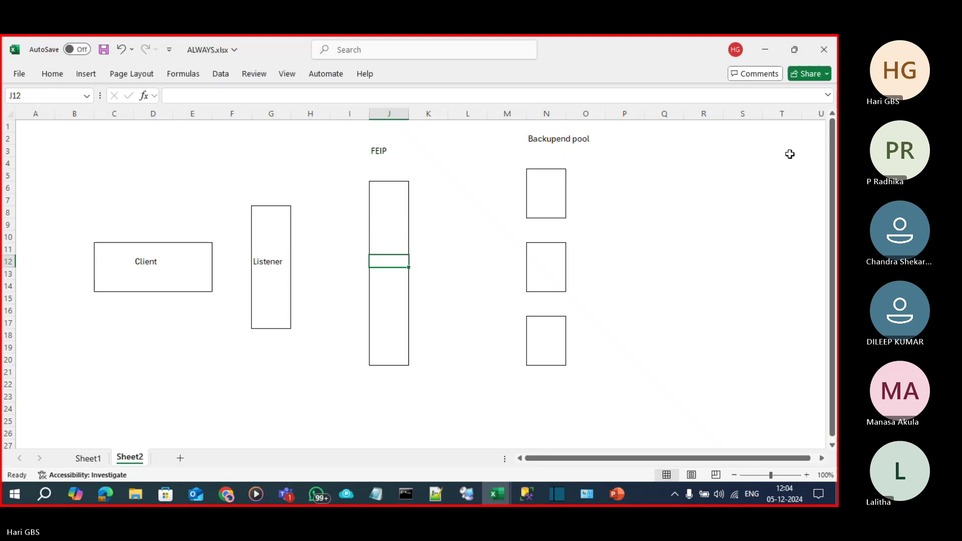
left_click(487, 249)
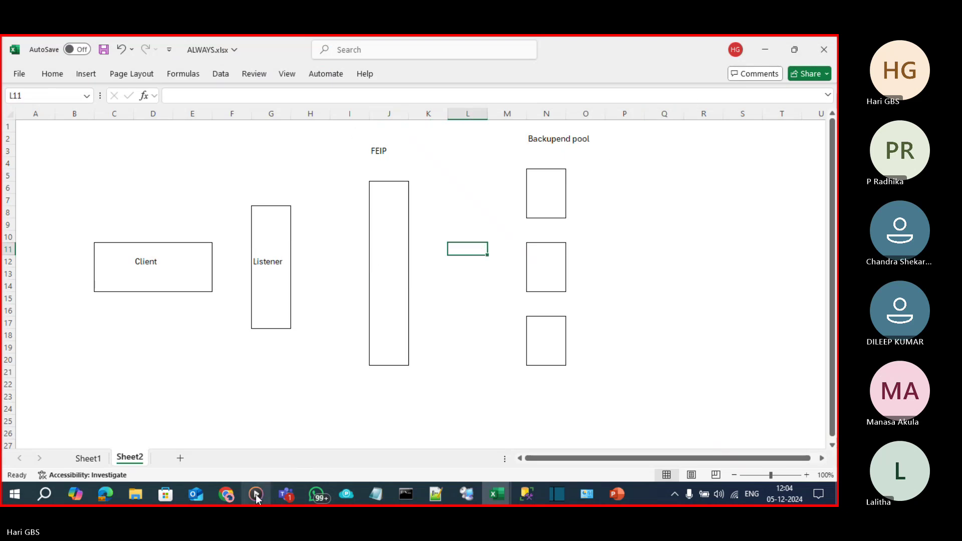
left_click(285, 495)
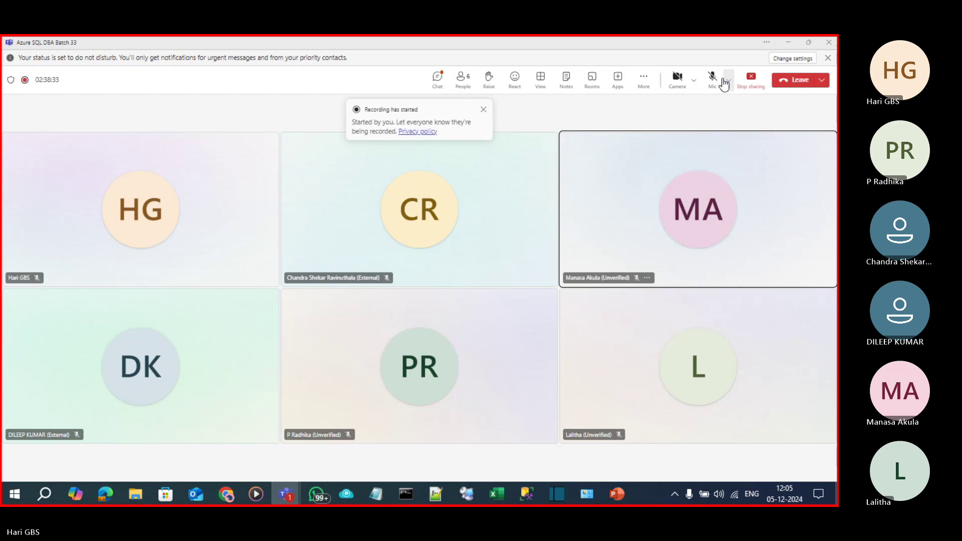
left_click(788, 42)
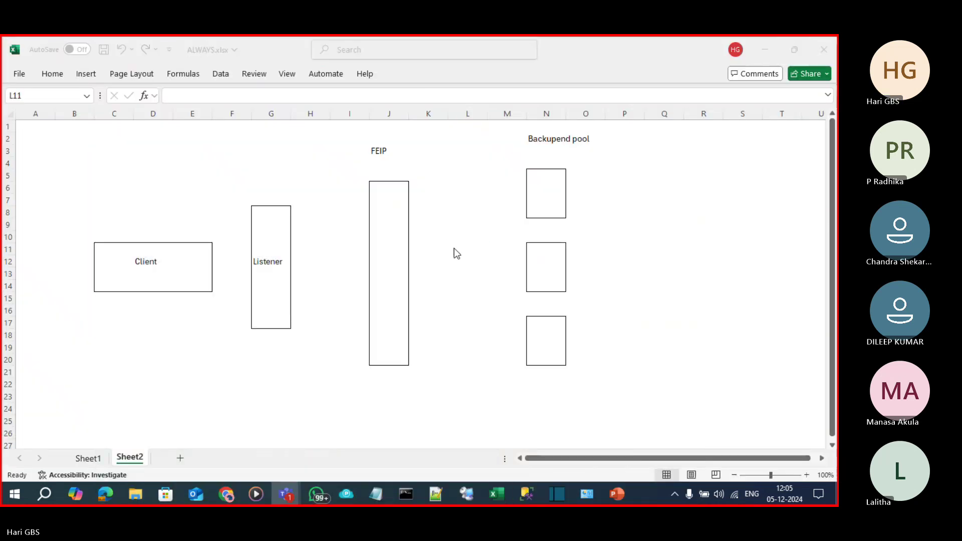
left_click(456, 253)
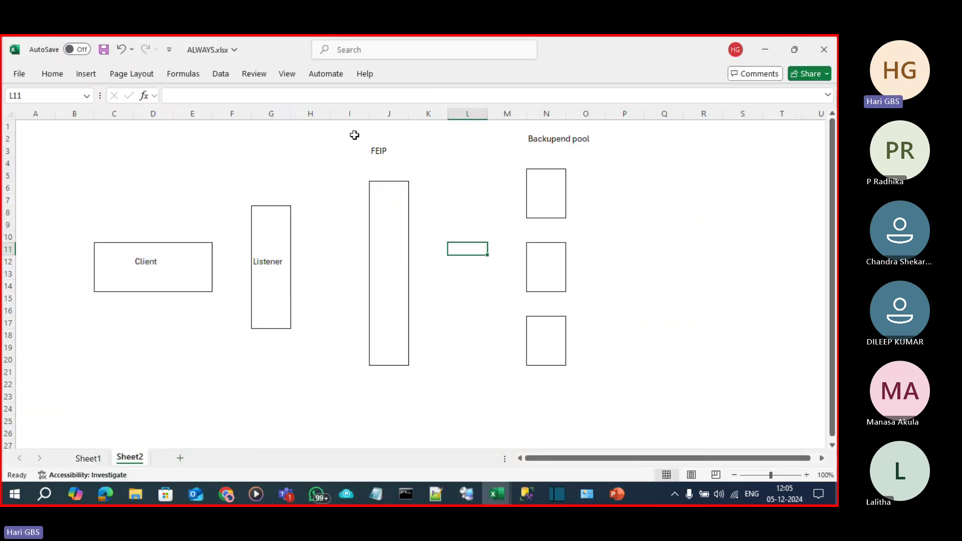
Put an outside border around I2:K23, enclosing the FEIP box, and enter Load Balancer in I23.
left_click_drag(354, 135, 434, 397)
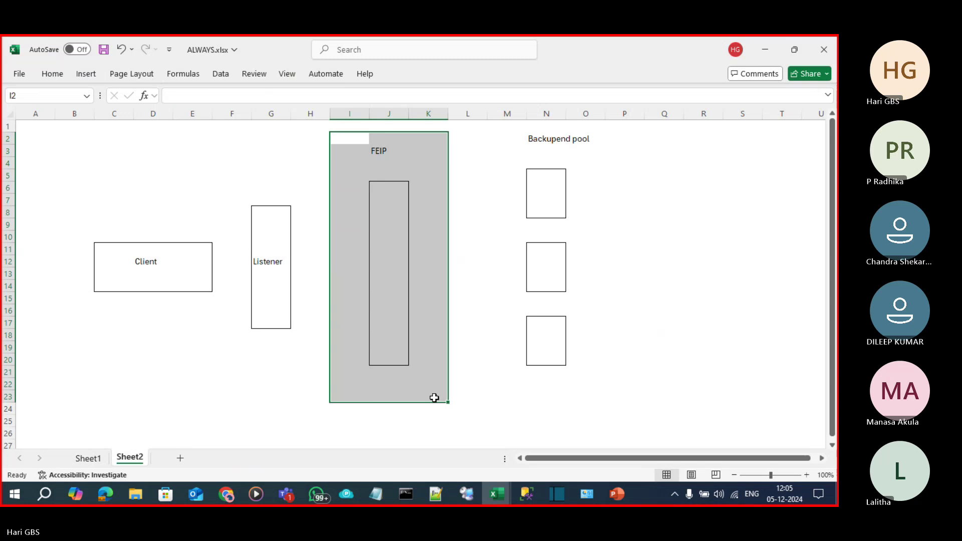
left_click(408, 397)
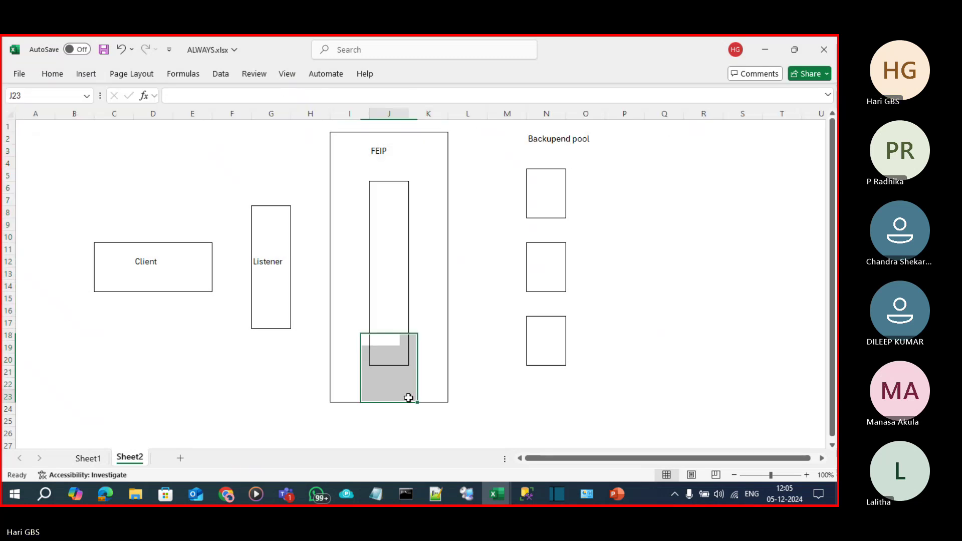
left_click(348, 398)
type("L")
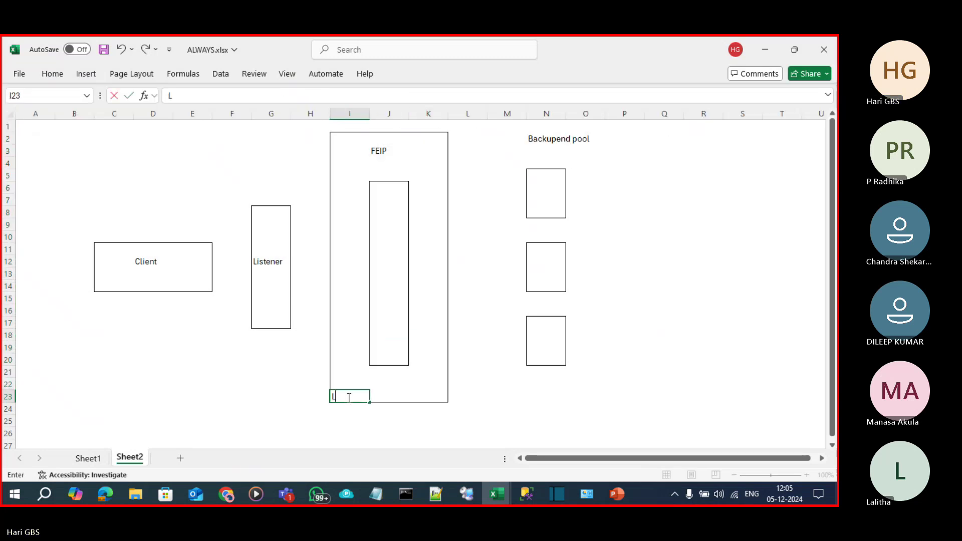
type("oad Balancer")
key("Return")
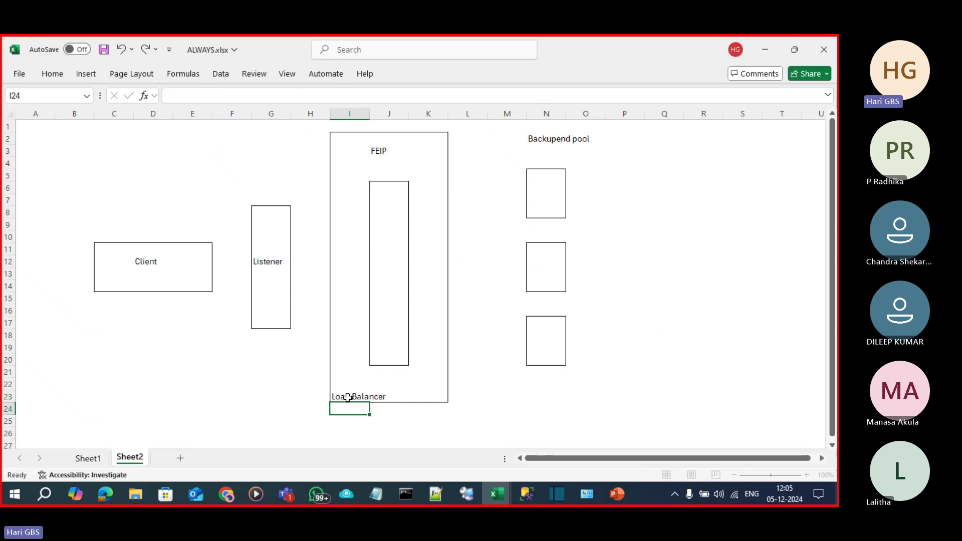
left_click(304, 399)
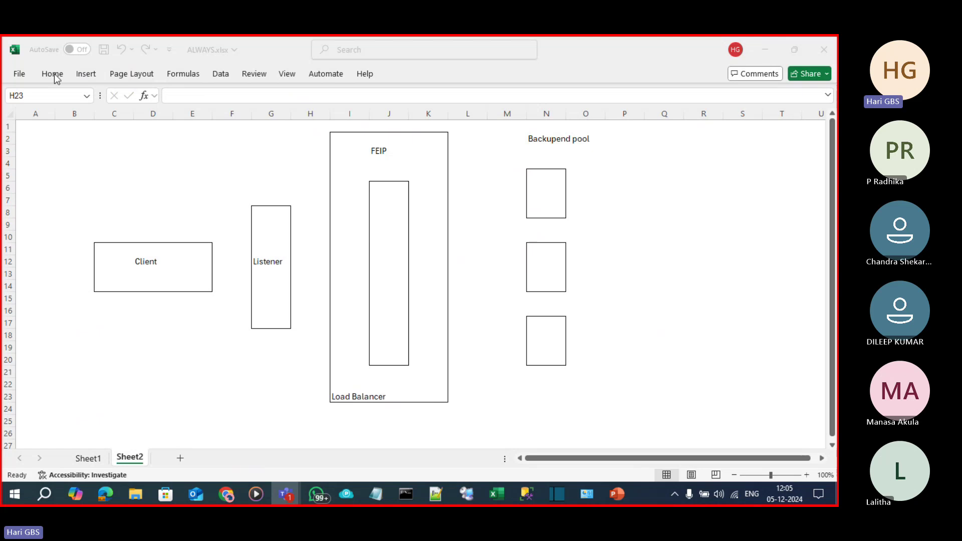
left_click(93, 84)
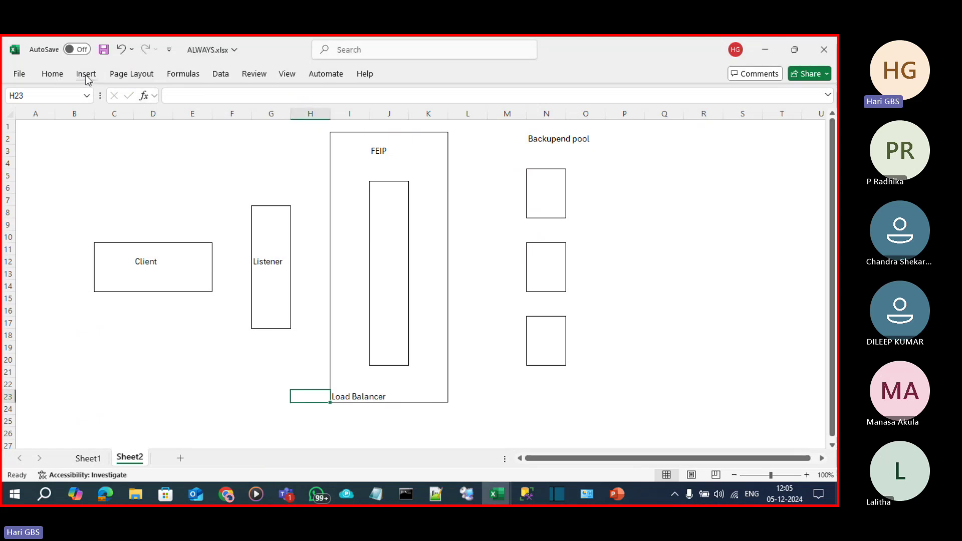
left_click(87, 75)
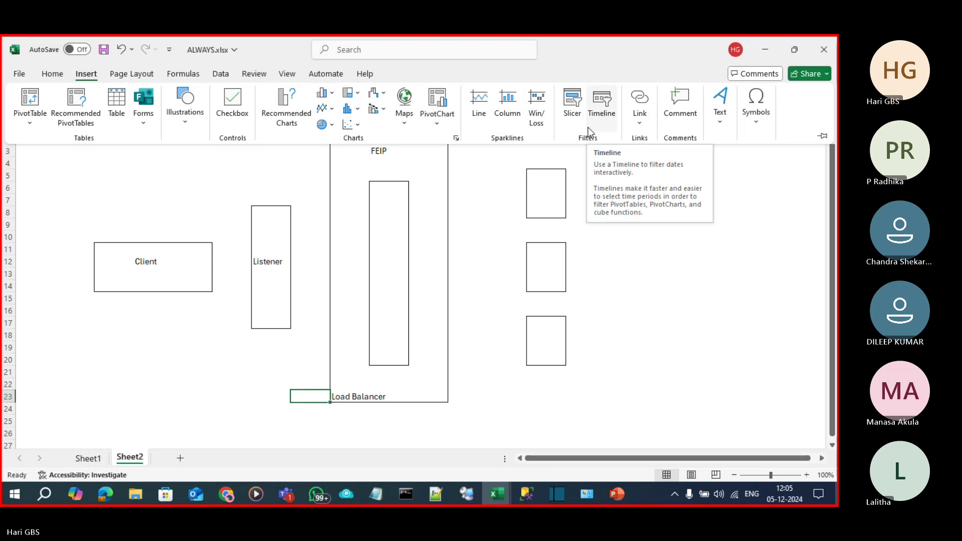
left_click(202, 262)
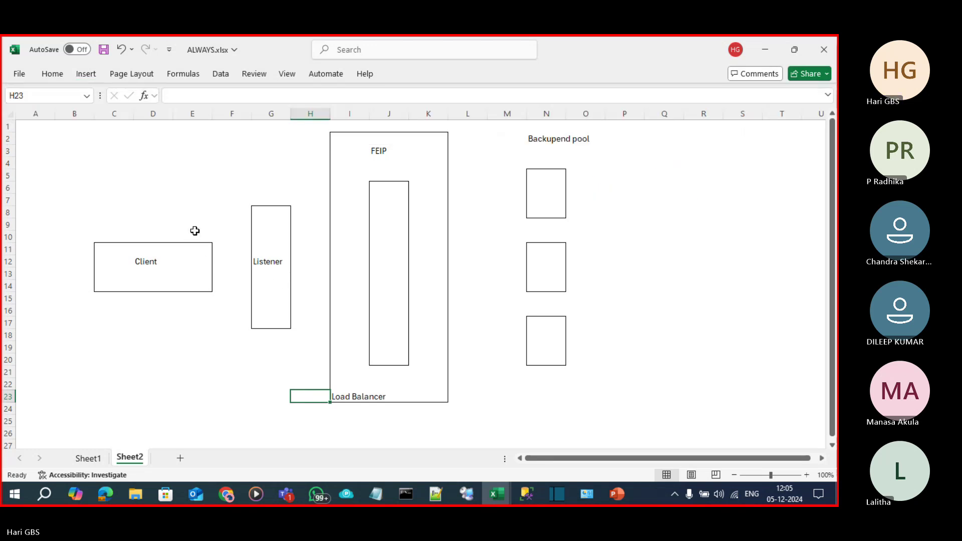
Copy the diagram range B1:P24 and switch to the 03 Always On presentation in PowerPoint.
left_click_drag(81, 124, 615, 403)
key("ctrl+c")
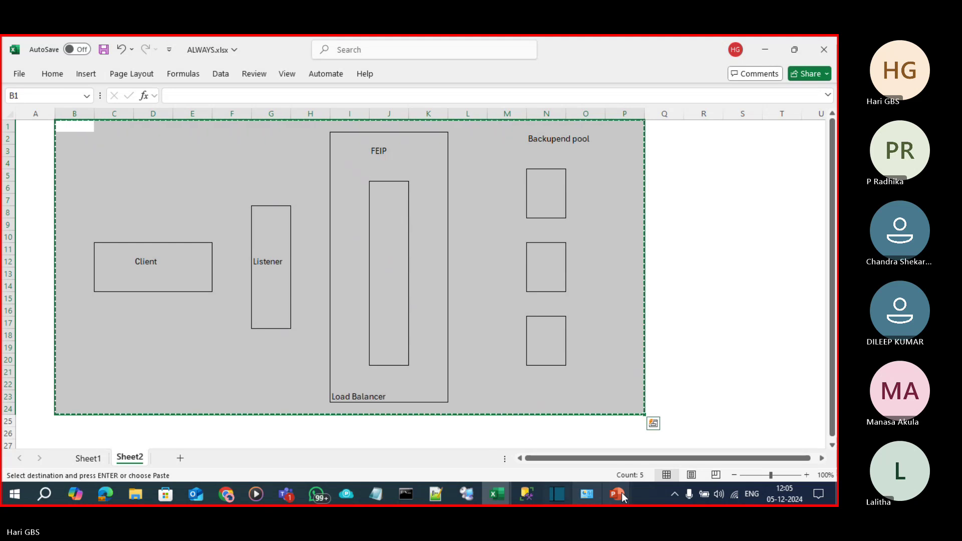
mouse_move(623, 493)
left_click(572, 451)
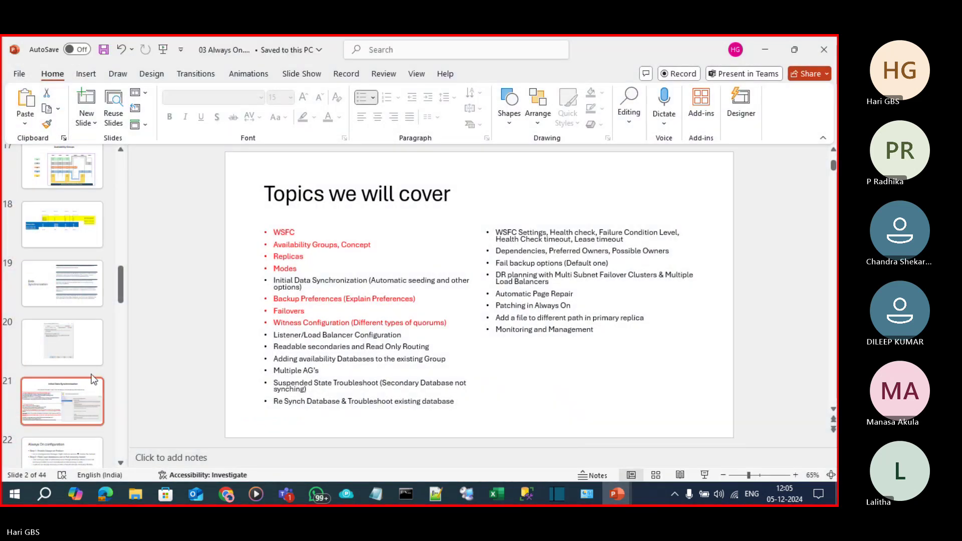
Insert a new slide directly after the Topics we will cover slide.
scroll(92, 364, "up", 6)
scroll(97, 371, "up", 8)
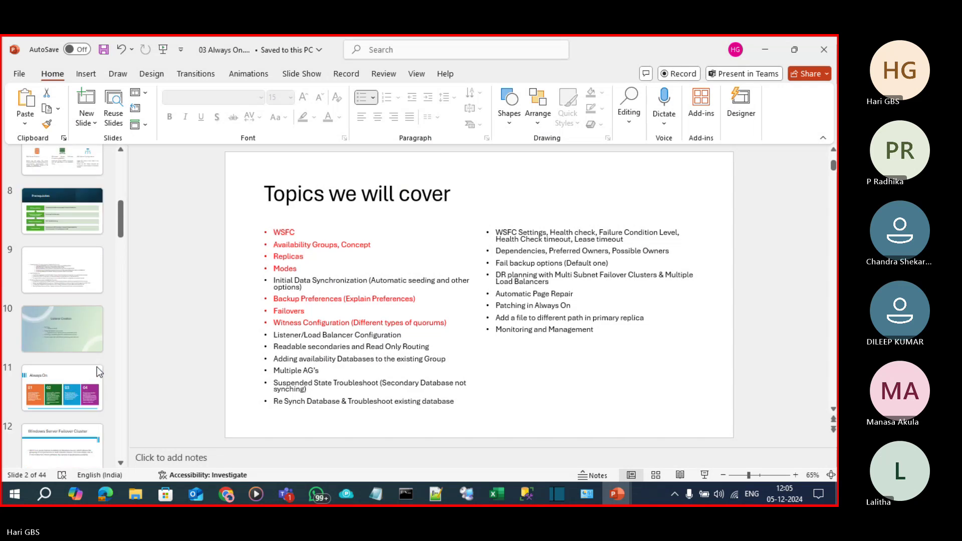
scroll(90, 301, "up", 1)
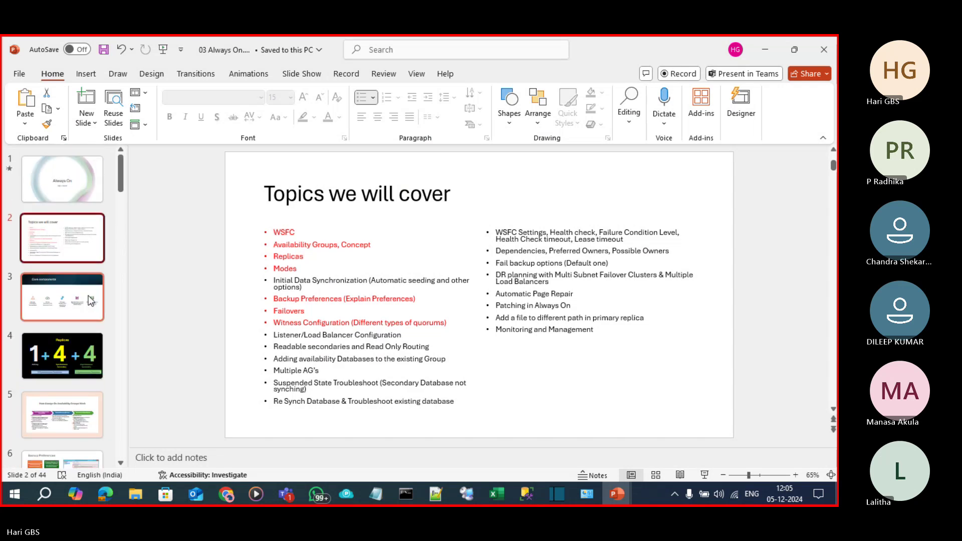
key("ctrl+m")
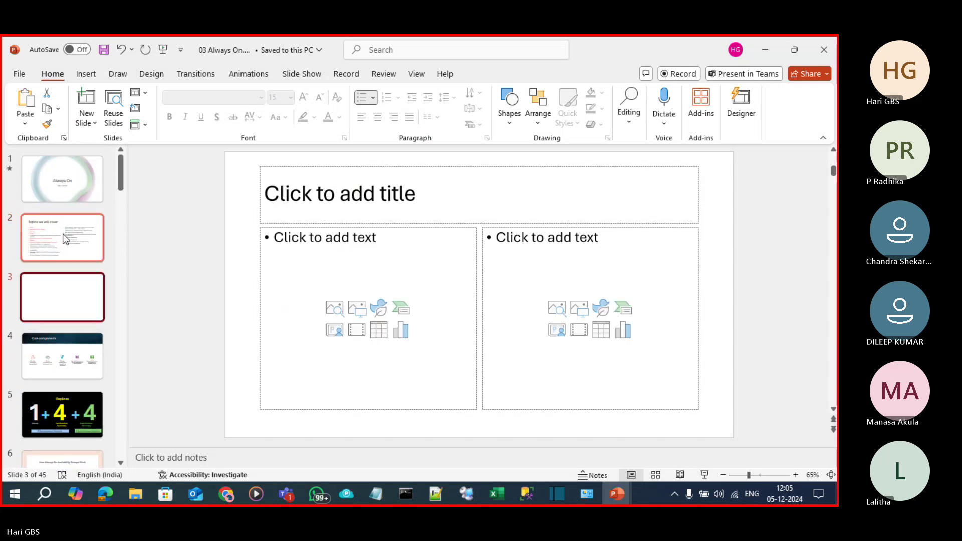
Change new slide 3 to a blank layout and paste the copied diagram onto it.
right_click(68, 312)
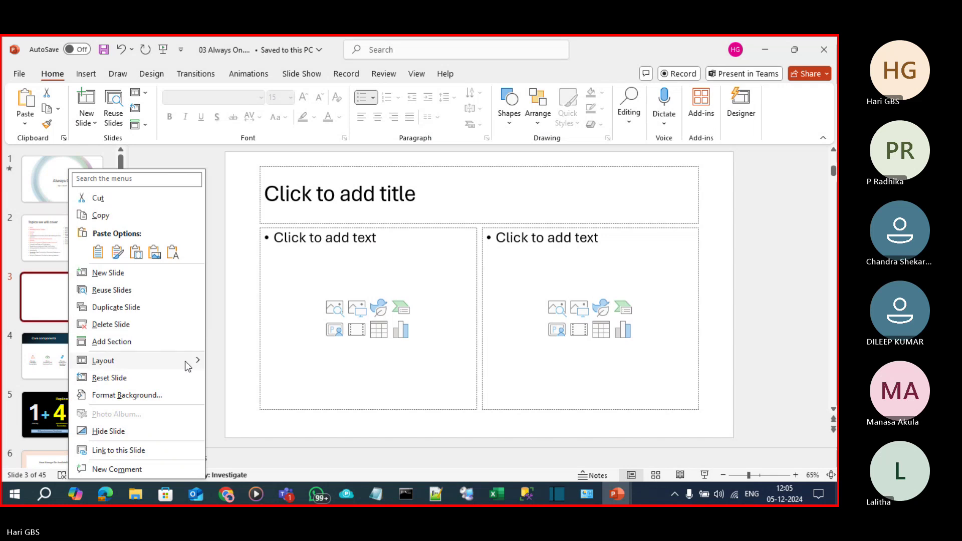
mouse_move(185, 361)
left_click(237, 428)
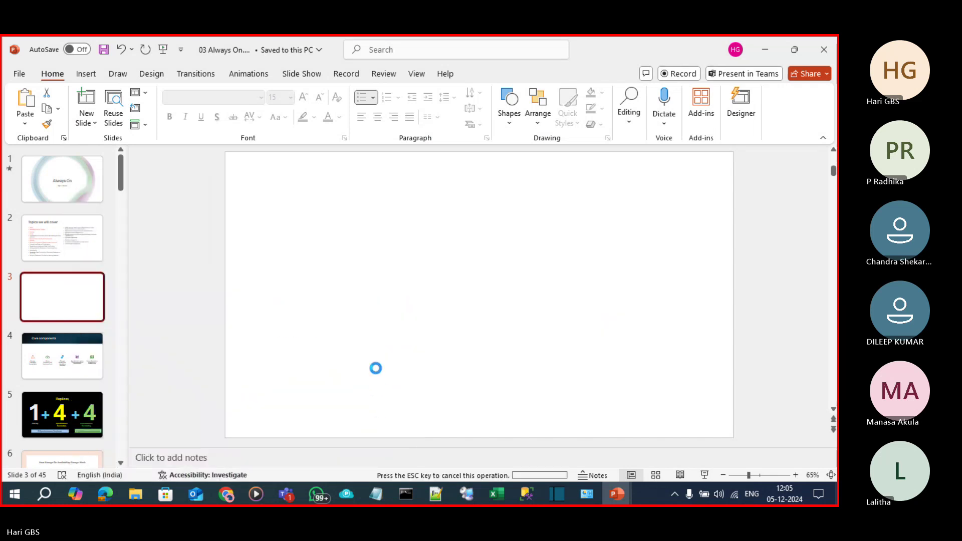
key("ctrl+v")
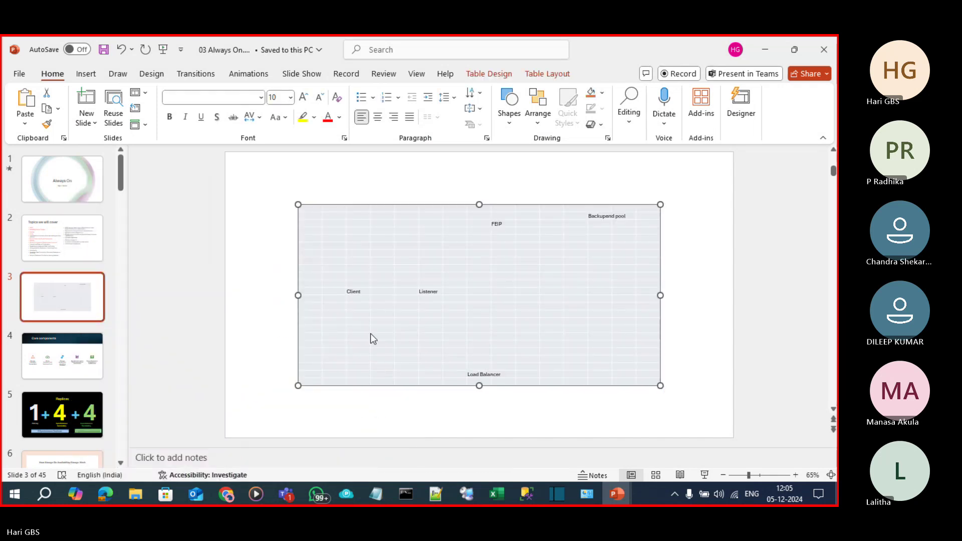
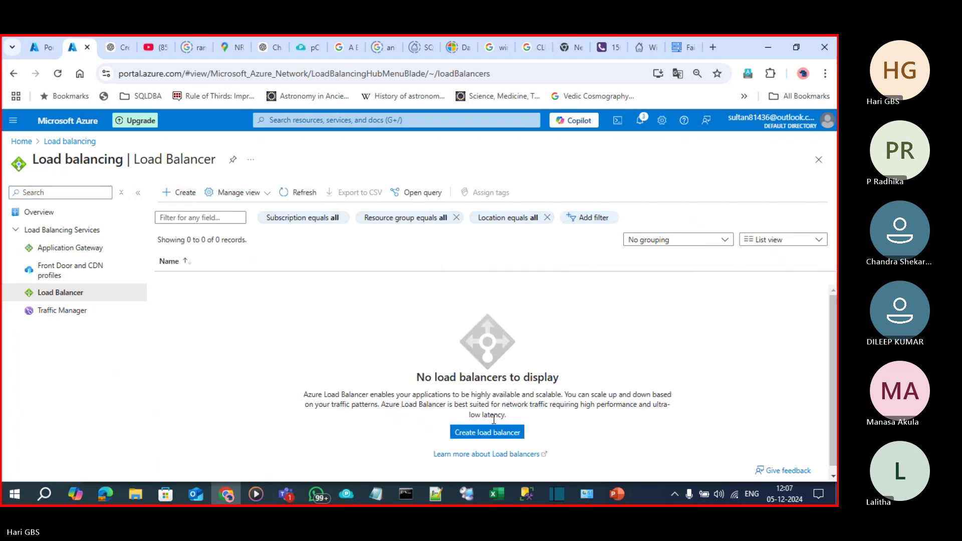
Start creating an Azure load balancer and select HADR-RG as its resource group.
left_click(486, 432)
left_click(252, 318)
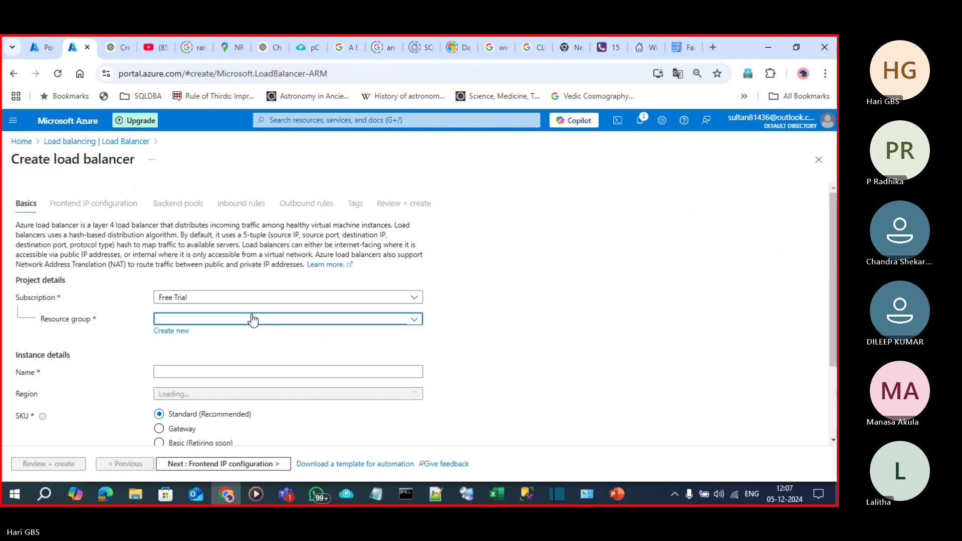
left_click(223, 370)
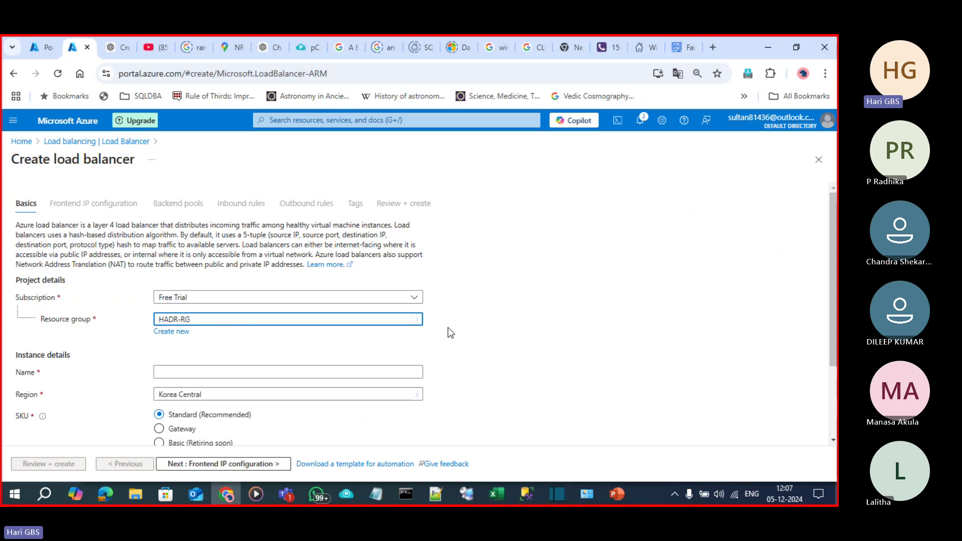
Name the load balancer Loadbalancer and proceed to the frontend IP configuration.
scroll(447, 332, "down", 2)
left_click(243, 269)
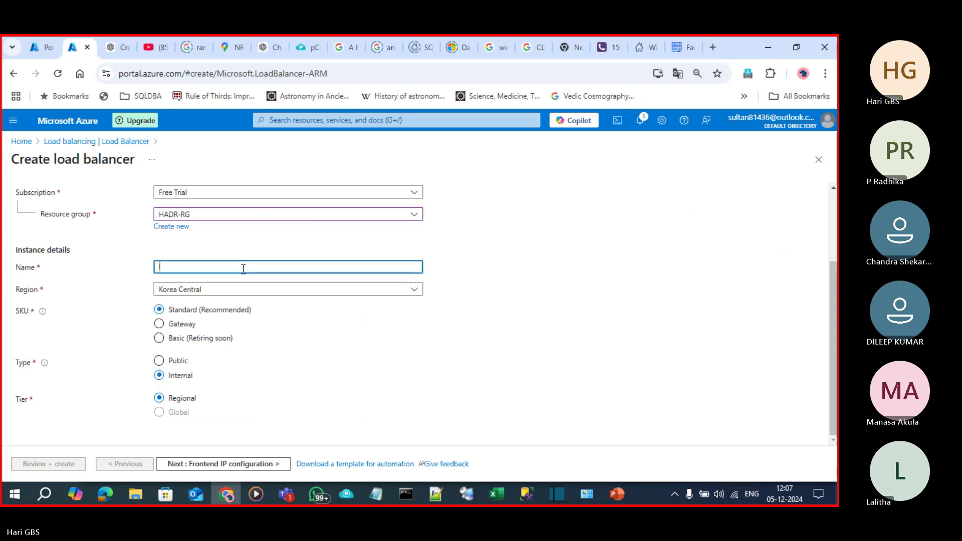
type("l")
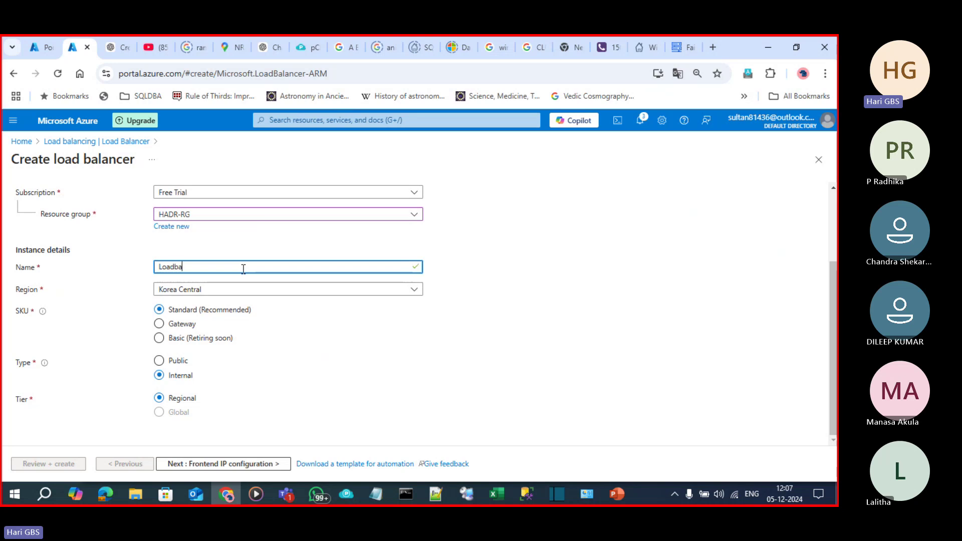
type("oadbalancer")
left_click(208, 464)
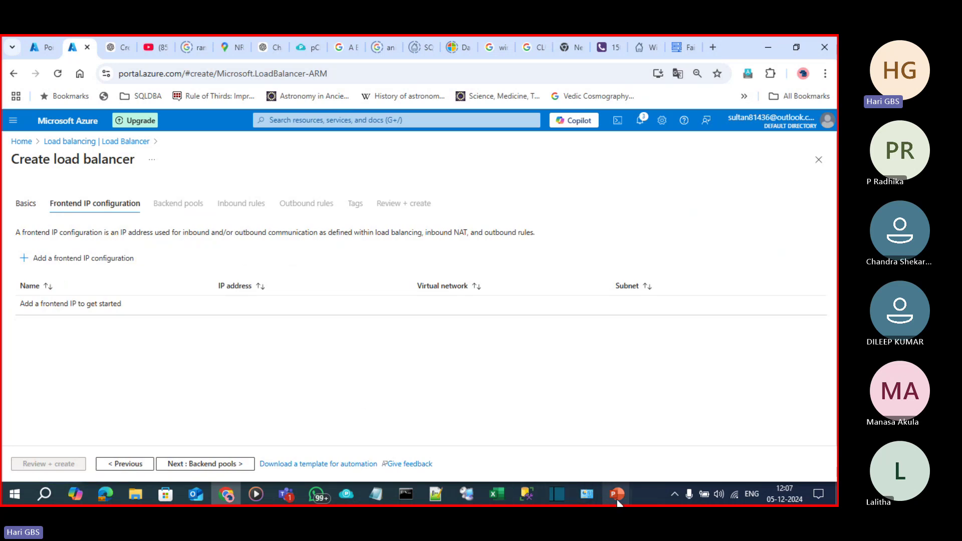
Switch to the ALWAYS.xlsx workbook in Excel and enter 10.0.0.100 in J5 below the FEIP label.
mouse_move(506, 495)
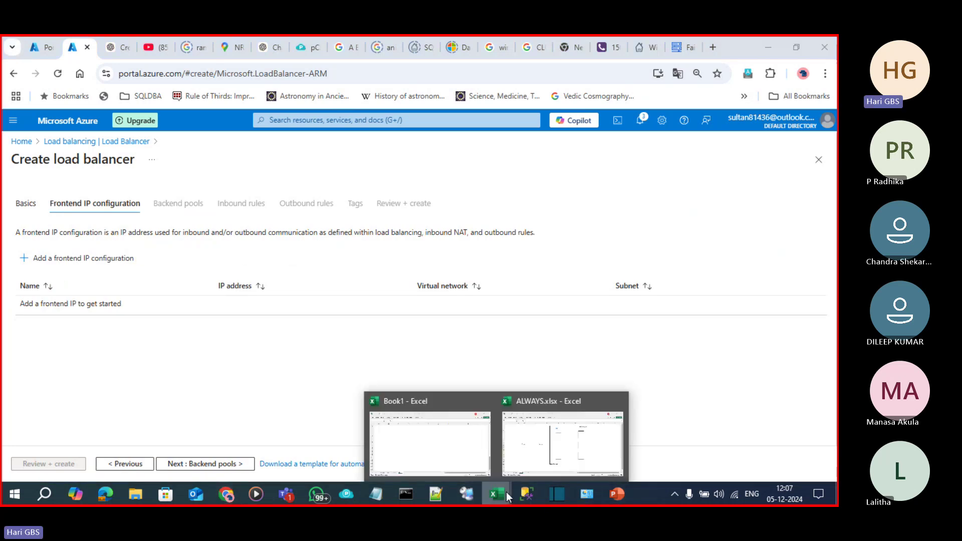
left_click(526, 467)
left_click(425, 300)
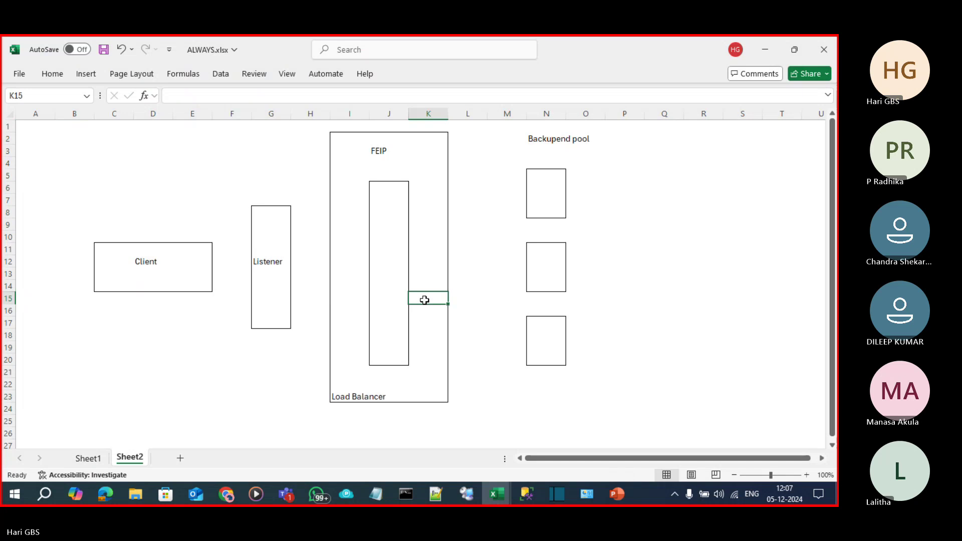
left_click(395, 178)
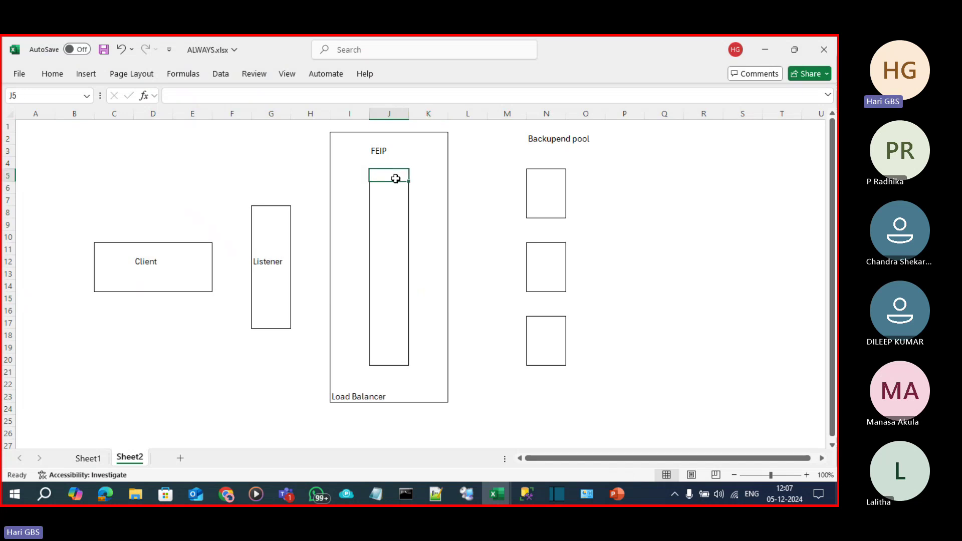
left_click(274, 264)
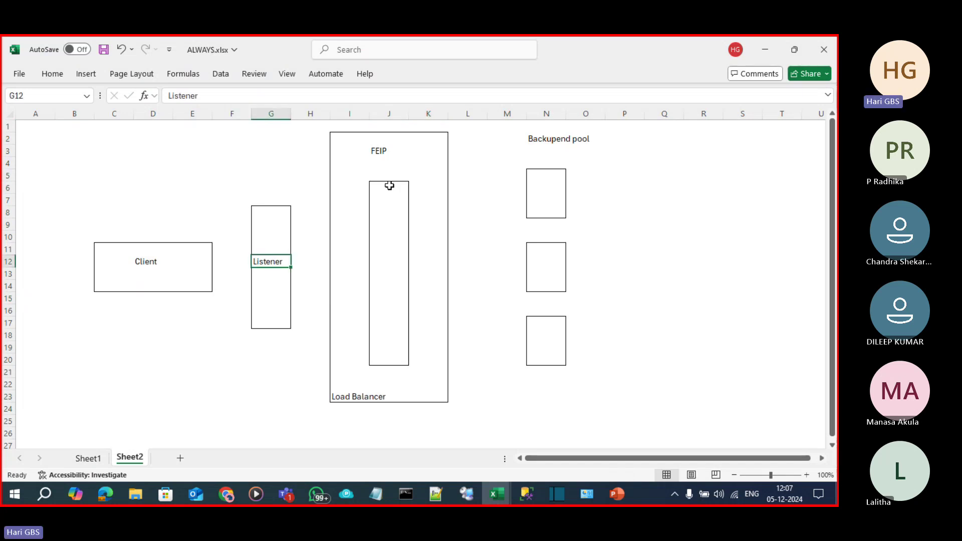
left_click_drag(390, 188, 401, 356)
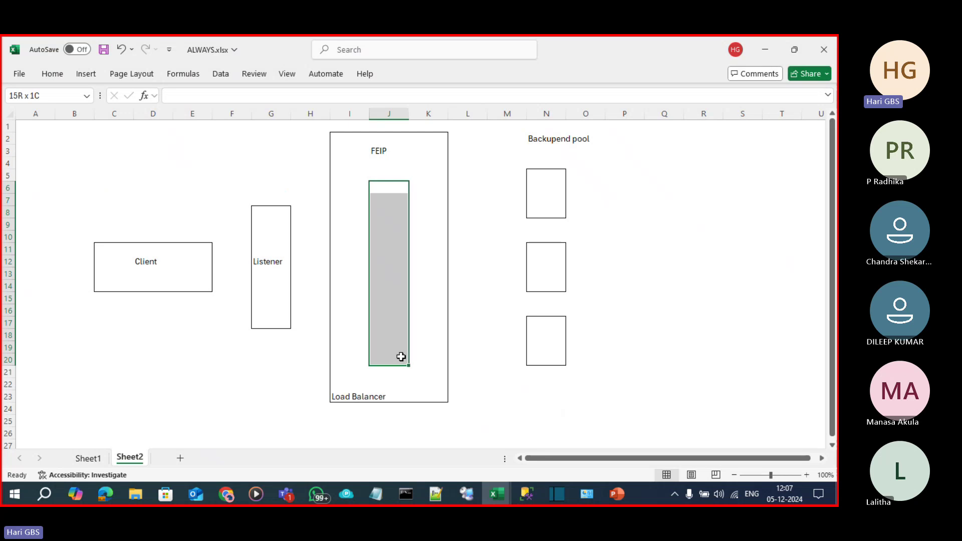
left_click(377, 174)
type("1")
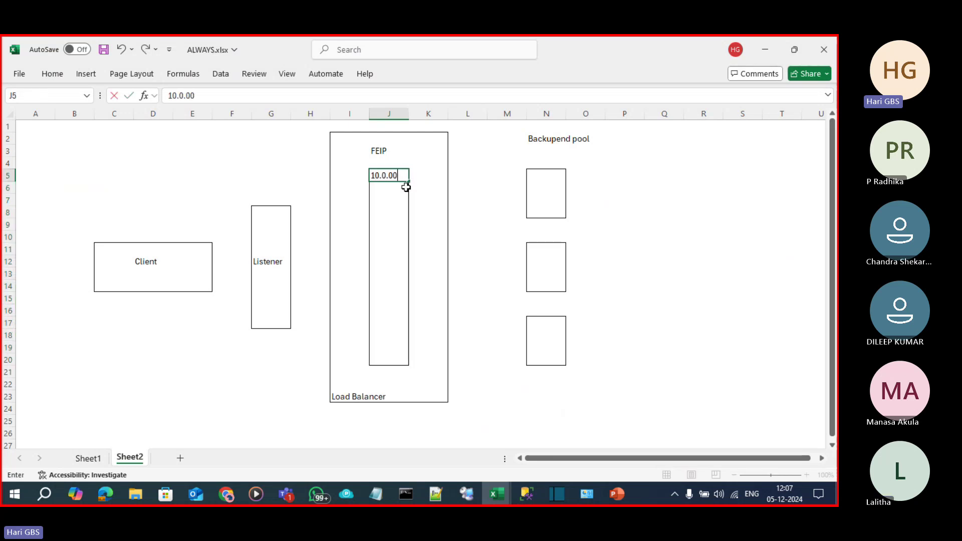
type("0.0.0.10")
key("BackSpace")
type(".100")
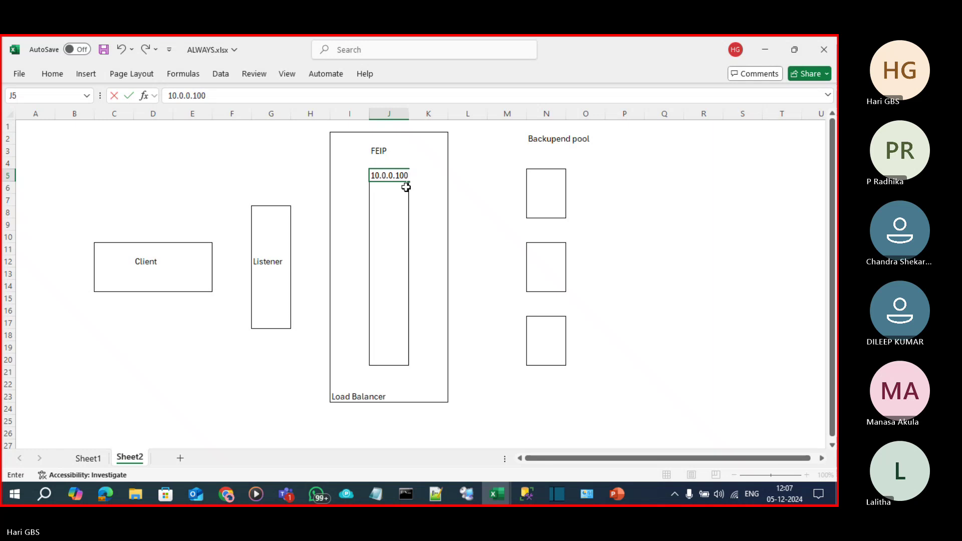
Return to the Azure portal in Chrome and start adding a frontend IP configuration to the load balancer.
key("alt+Tab")
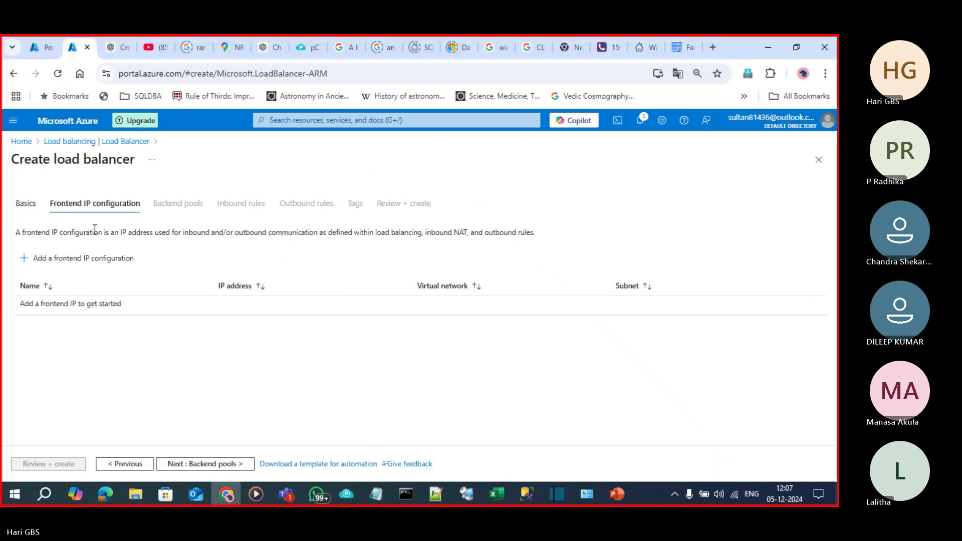
left_click(37, 259)
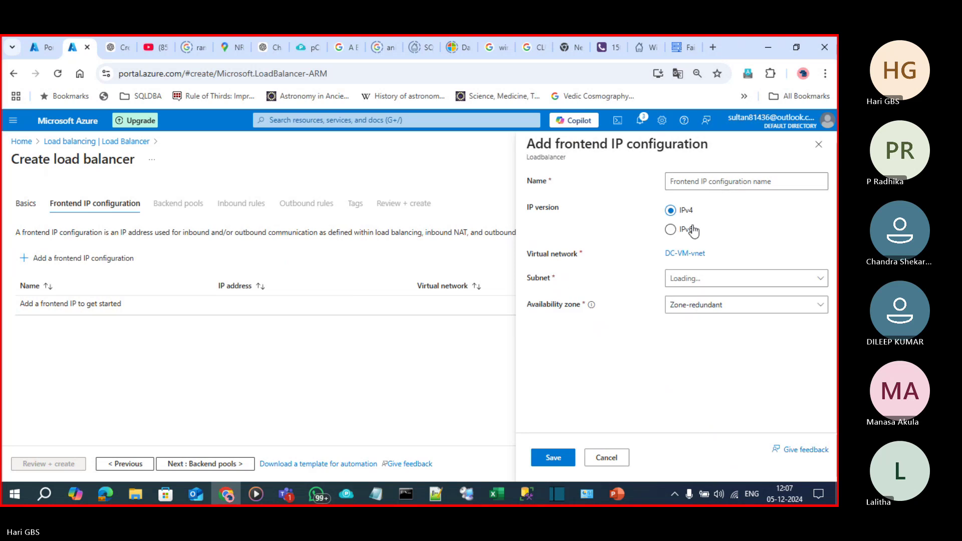
left_click(706, 186)
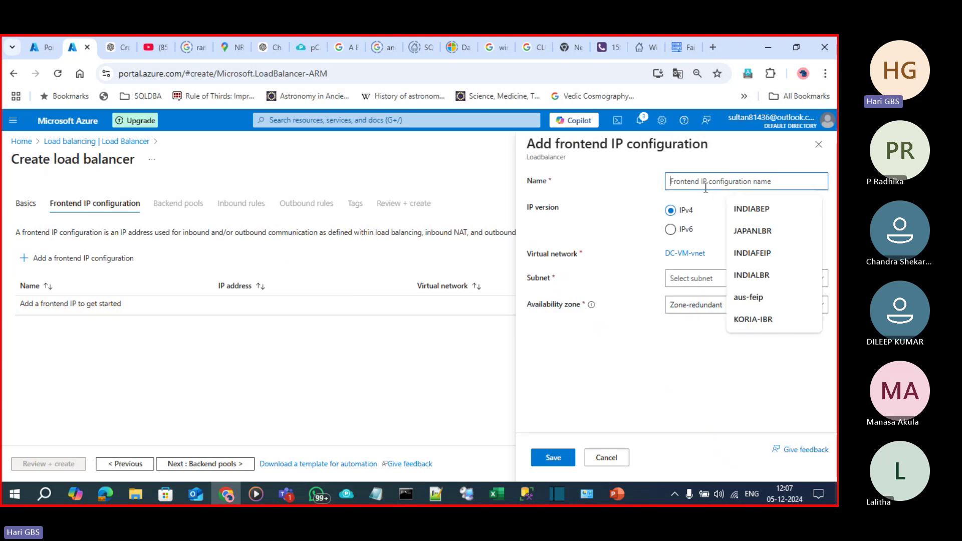
type("f")
key("BackSpace")
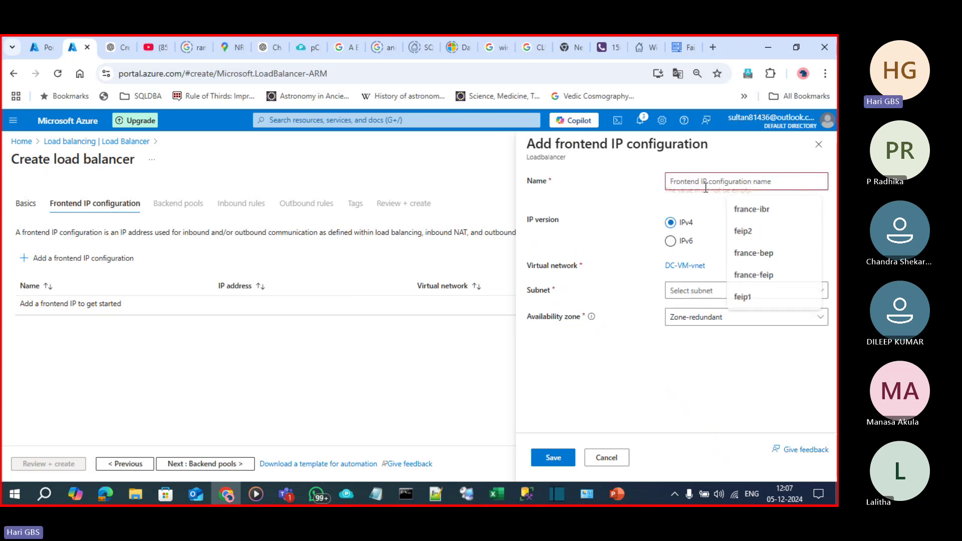
type("ko")
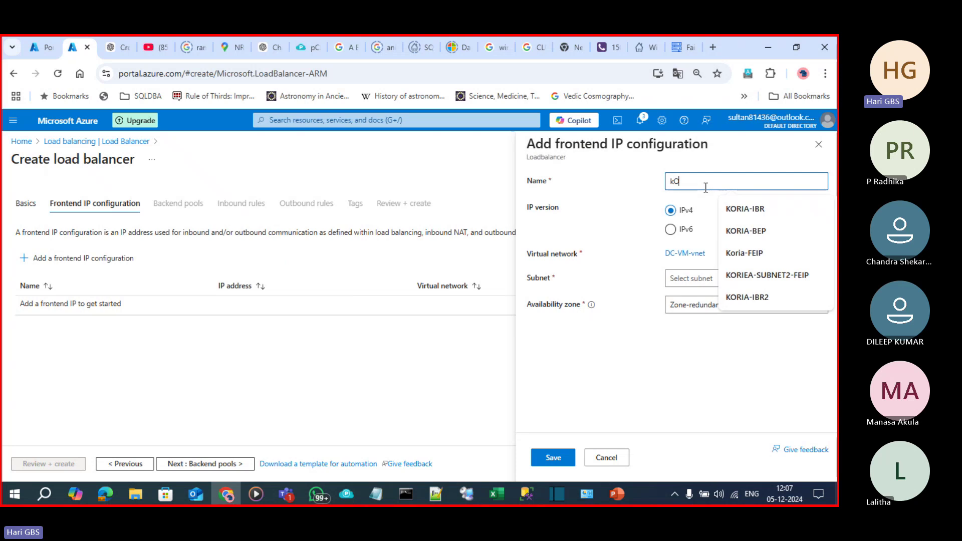
key("BackSpace")
type("orai")
key("BackSpace")
key("BackSpace")
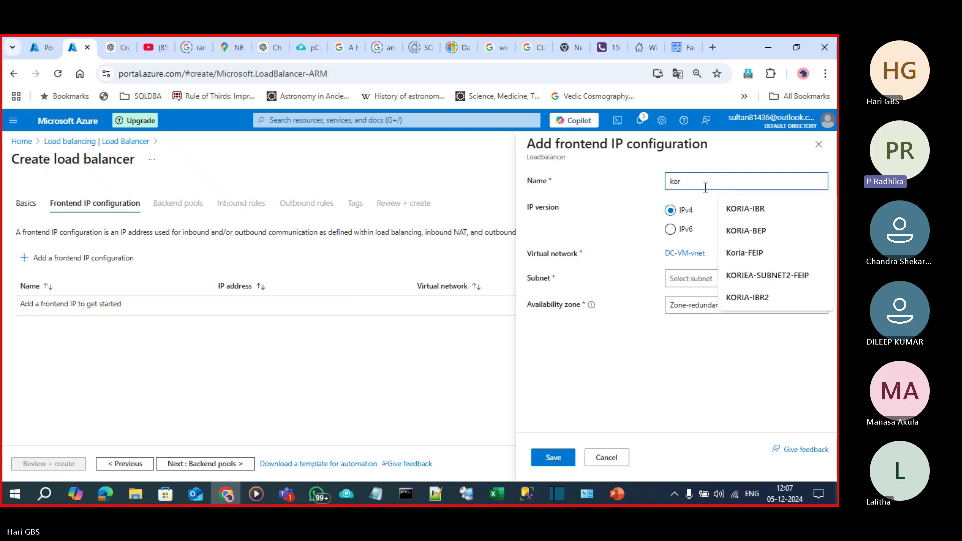
type("ia")
key("BackSpace")
key("BackSpace")
type("ea")
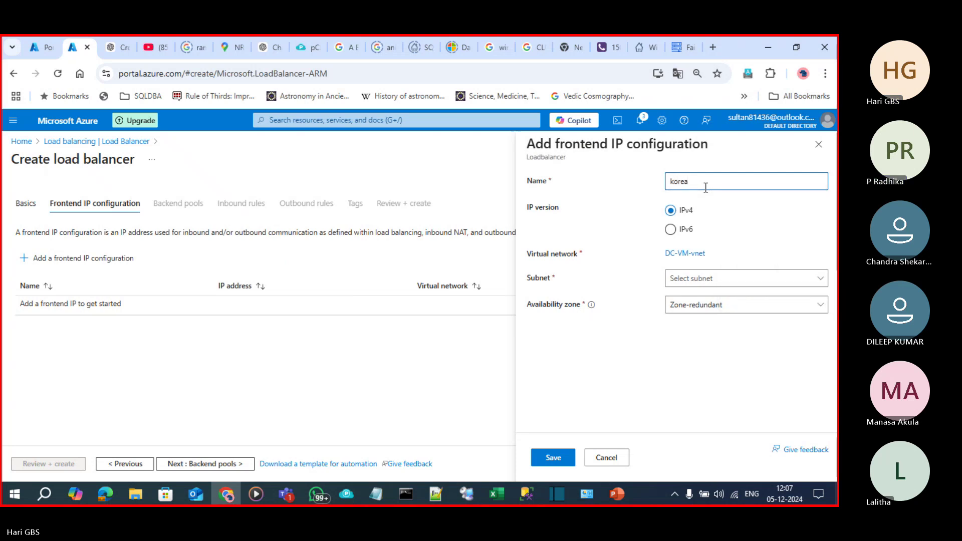
key("BackSpace")
key("BackSpace")
key("BackSpace")
key("BackSpace")
key("BackSpace")
key("BackSpace")
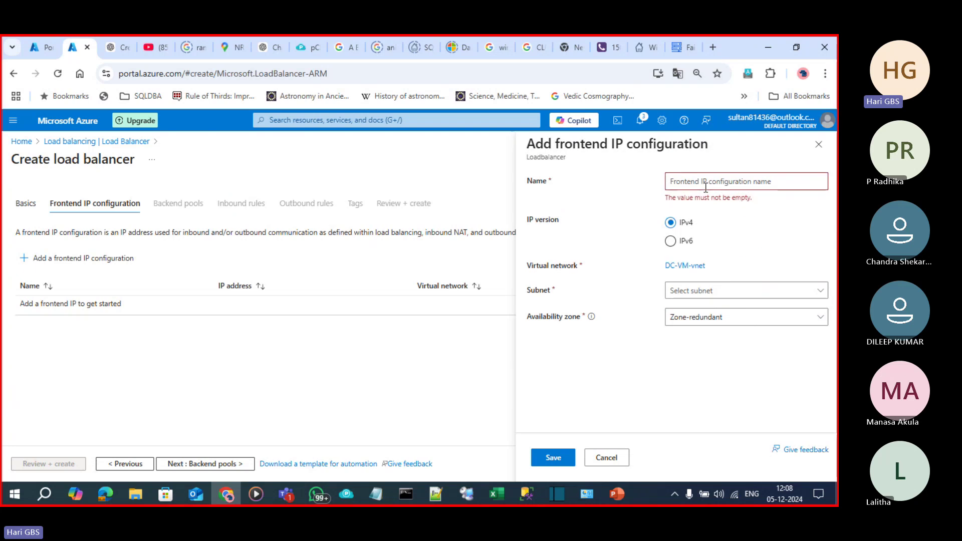
Name the frontend IP configuration ag3feip and select the default (10.0.0.0/24) subnet.
type("ag3feip")
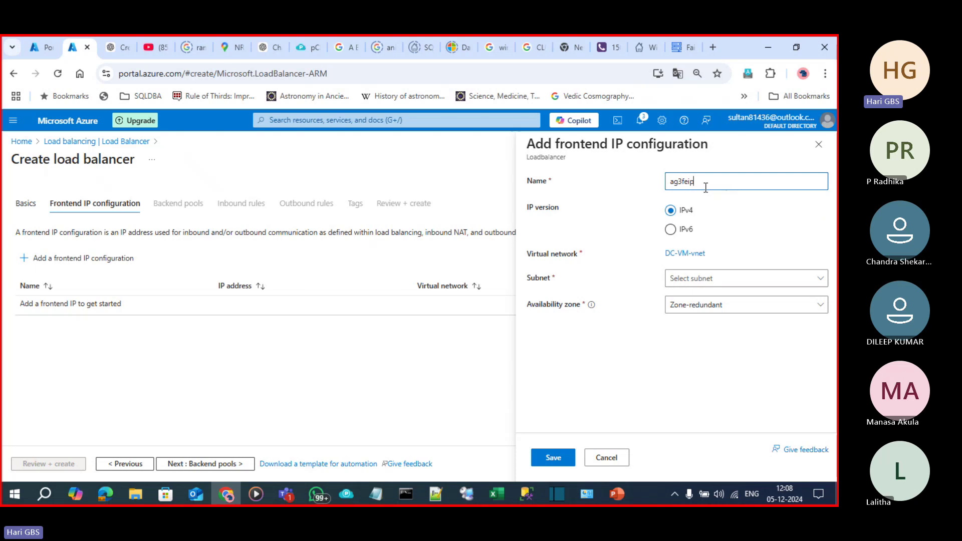
left_click(716, 278)
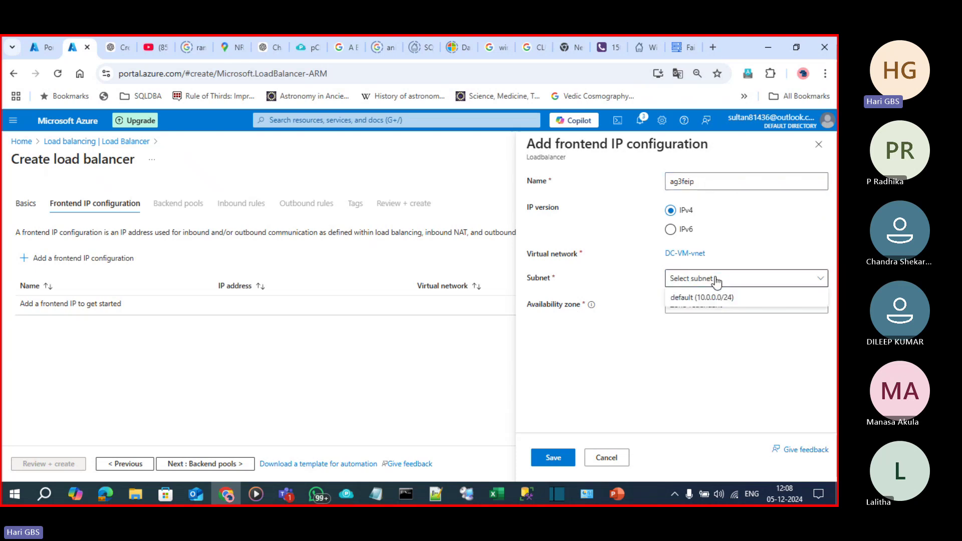
left_click(720, 299)
Set the frontend's assignment to Static with IP address 10.0.0.100 and save the configuration.
left_click(685, 329)
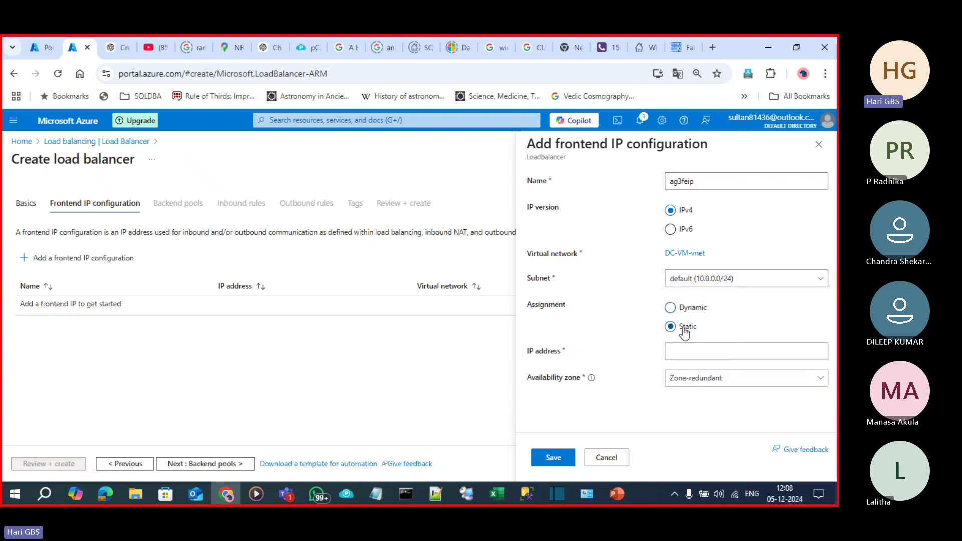
left_click(713, 346)
type("1")
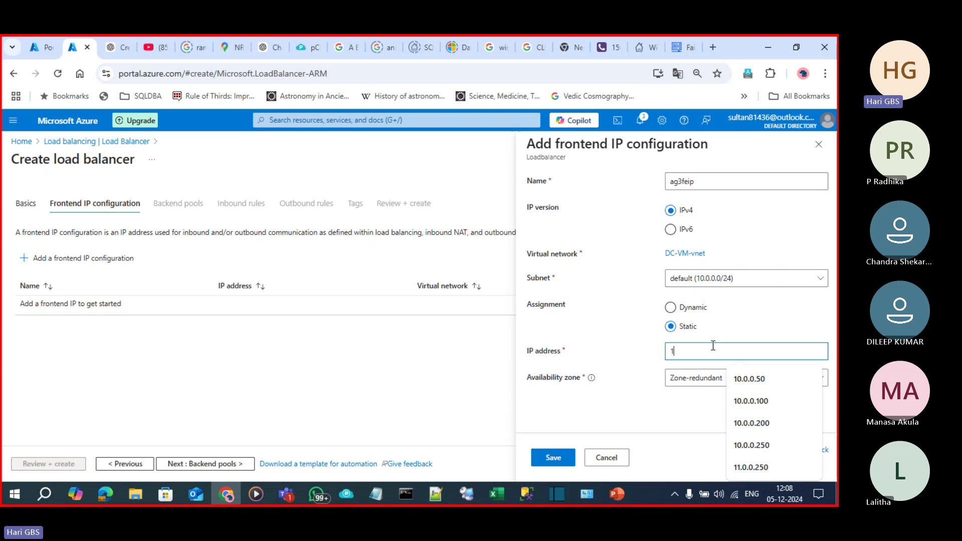
type("0.0.0.100")
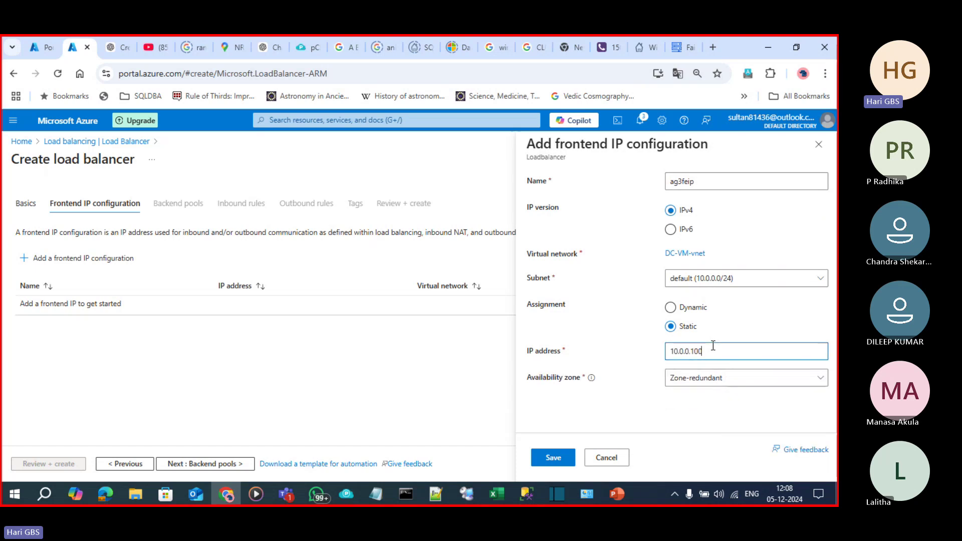
left_click(553, 457)
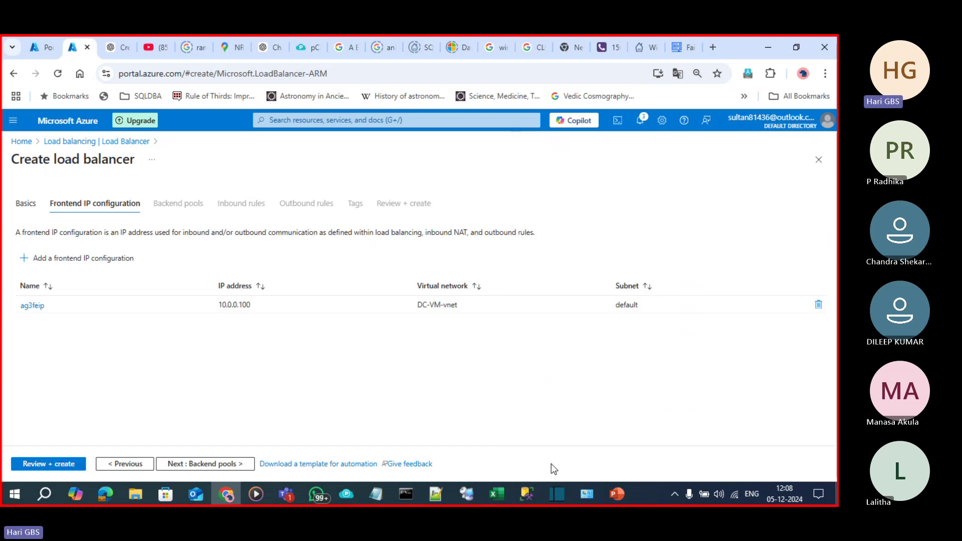
Proceed to the load balancer's backend pools and start adding a backend pool.
left_click(207, 465)
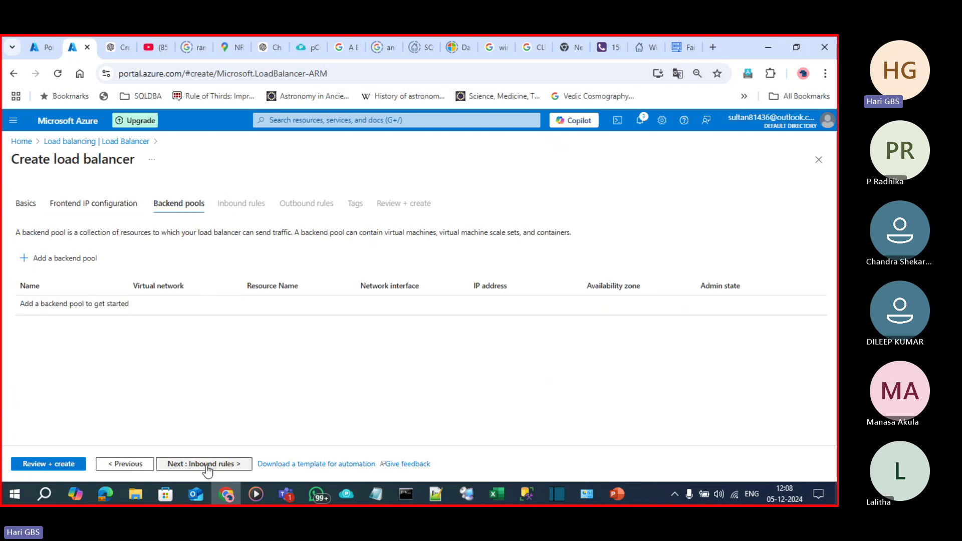
left_click(40, 267)
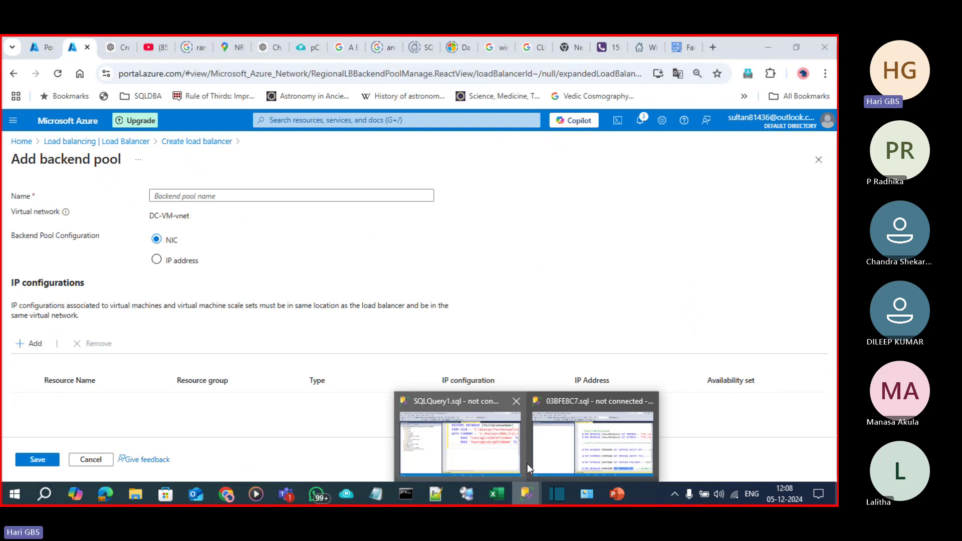
Switch to Remote Desktop Connection Manager, check the two SQL Server node instances in Object Explorer, and return to the Azure portal.
left_click(465, 496)
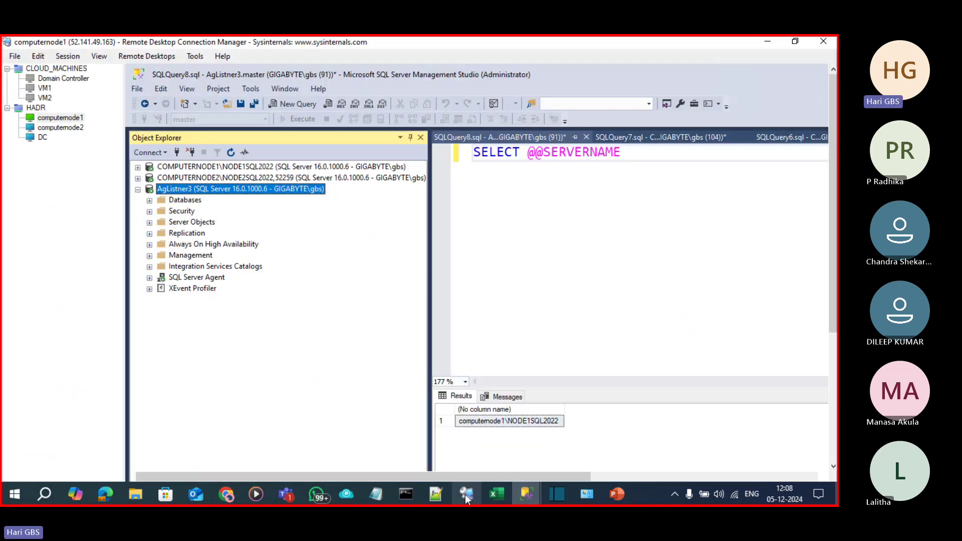
left_click(235, 168)
left_click(232, 178)
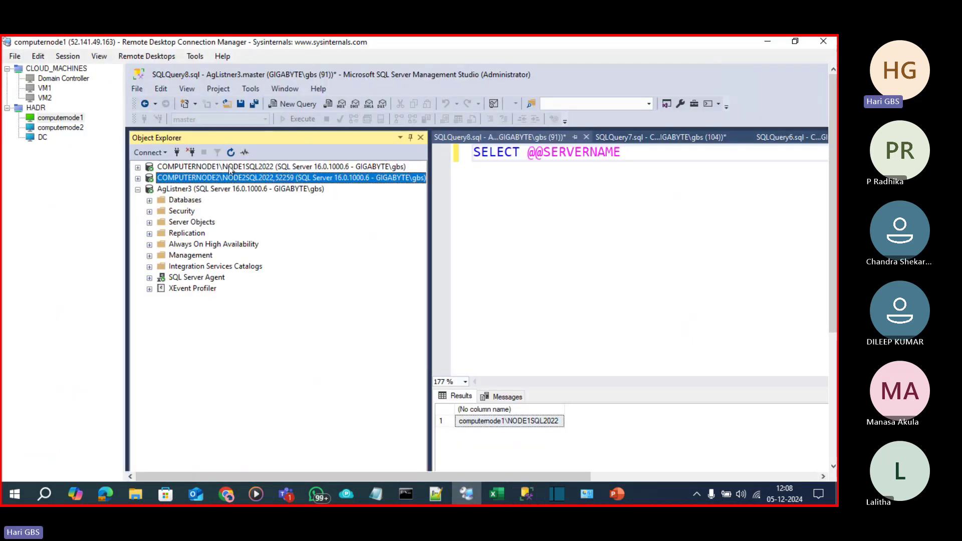
left_click(232, 168)
left_click(231, 179)
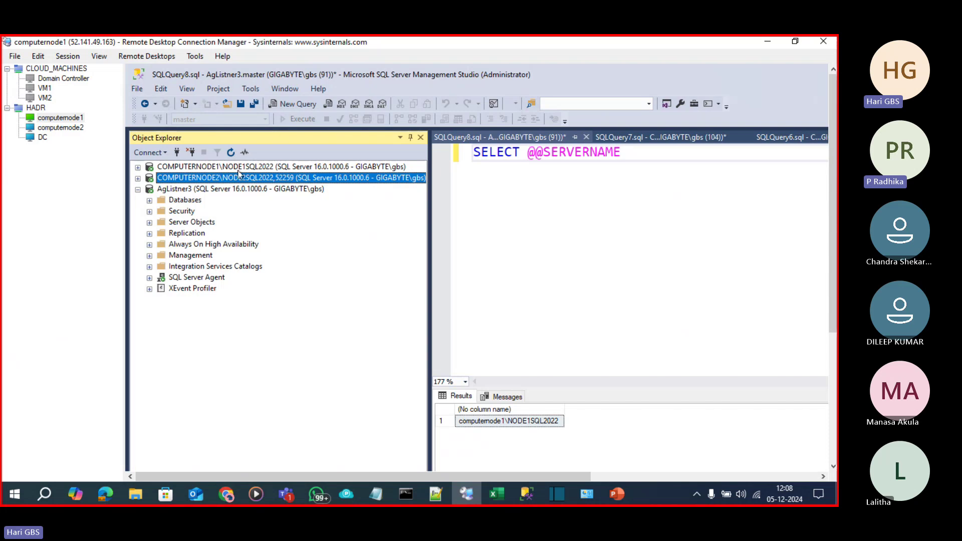
key("alt+Tab")
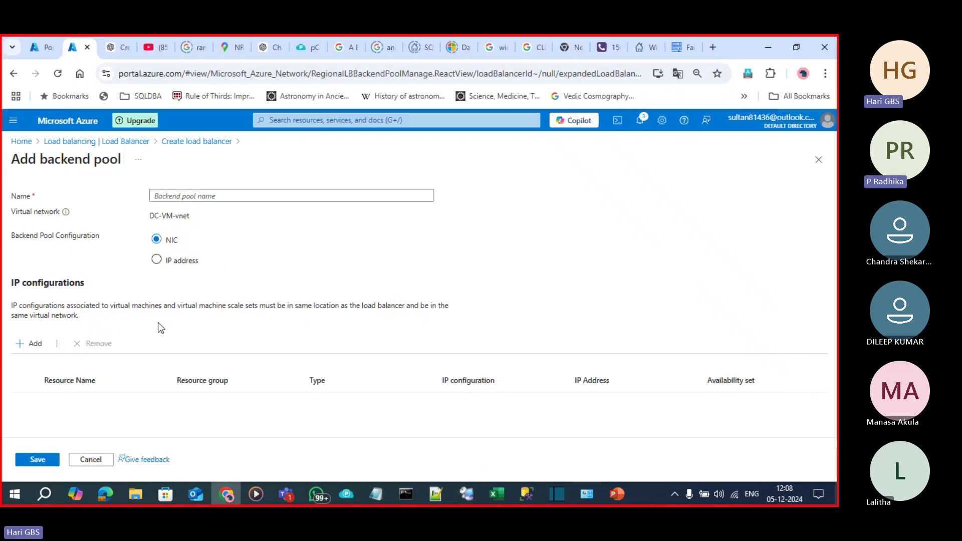
left_click(31, 344)
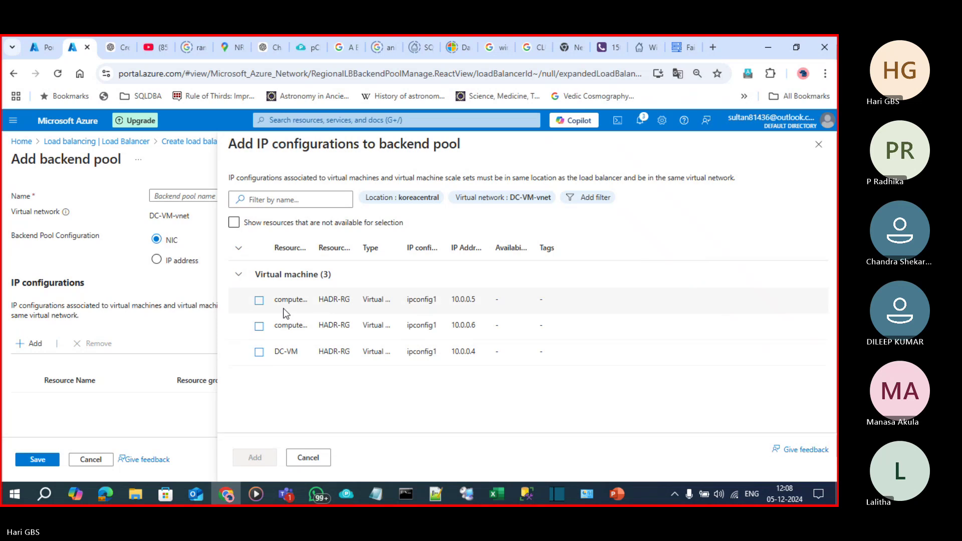
left_click(259, 300)
left_click(259, 327)
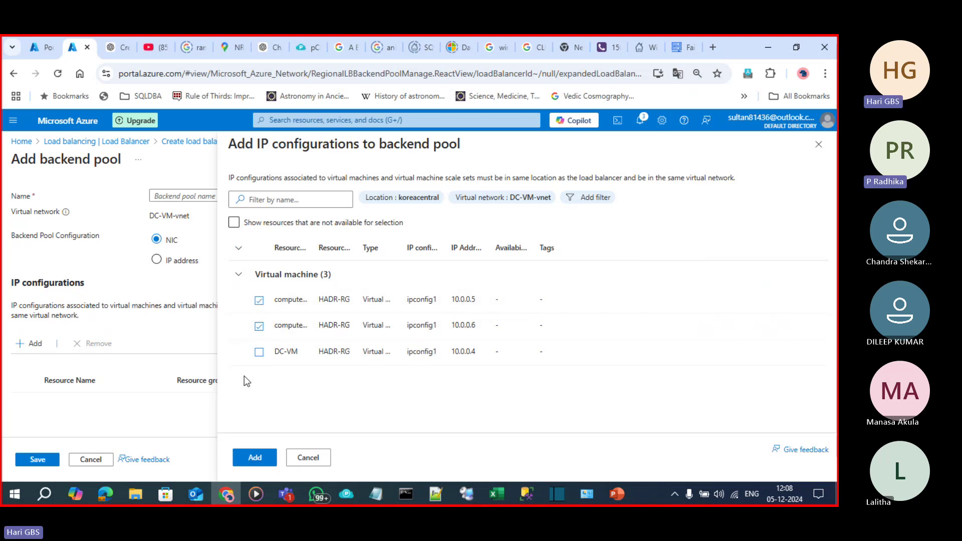
left_click(255, 458)
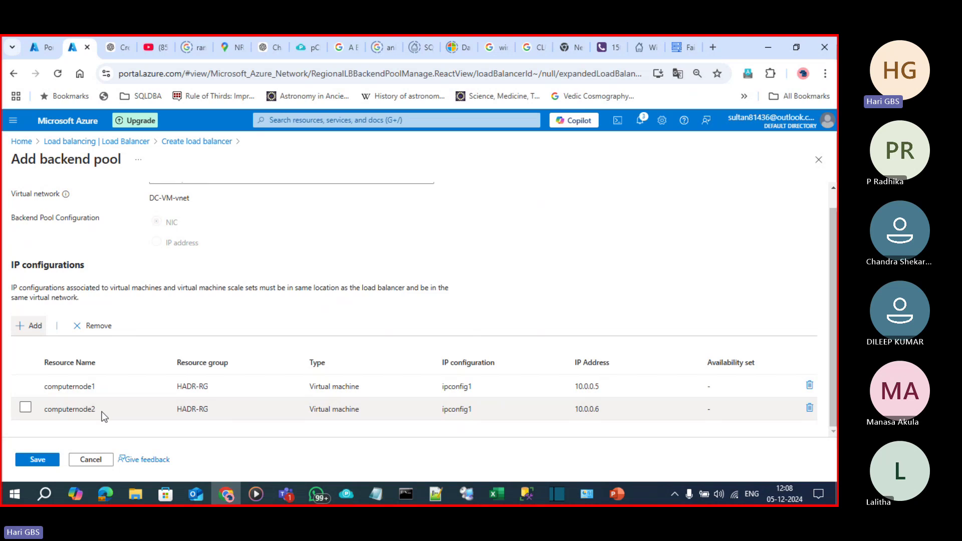
left_click(45, 464)
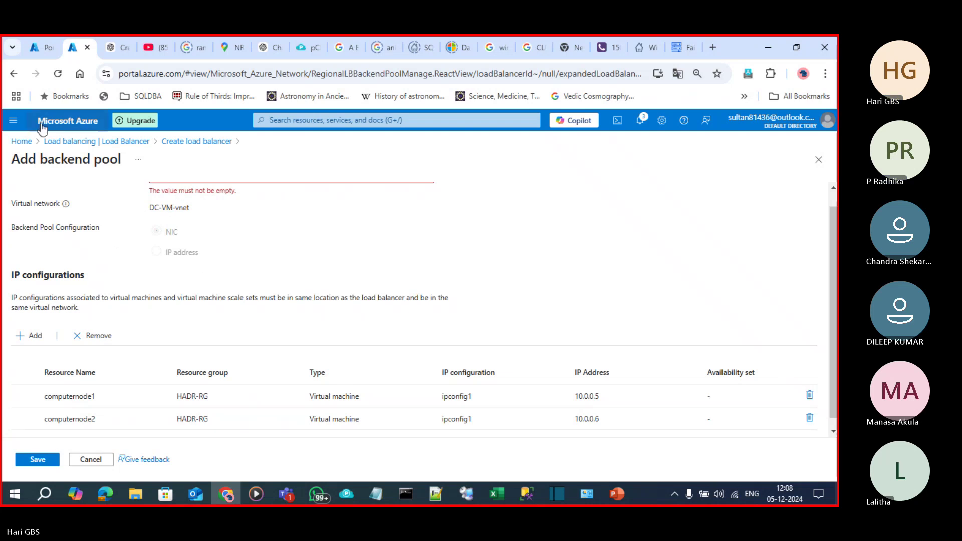
left_click(91, 460)
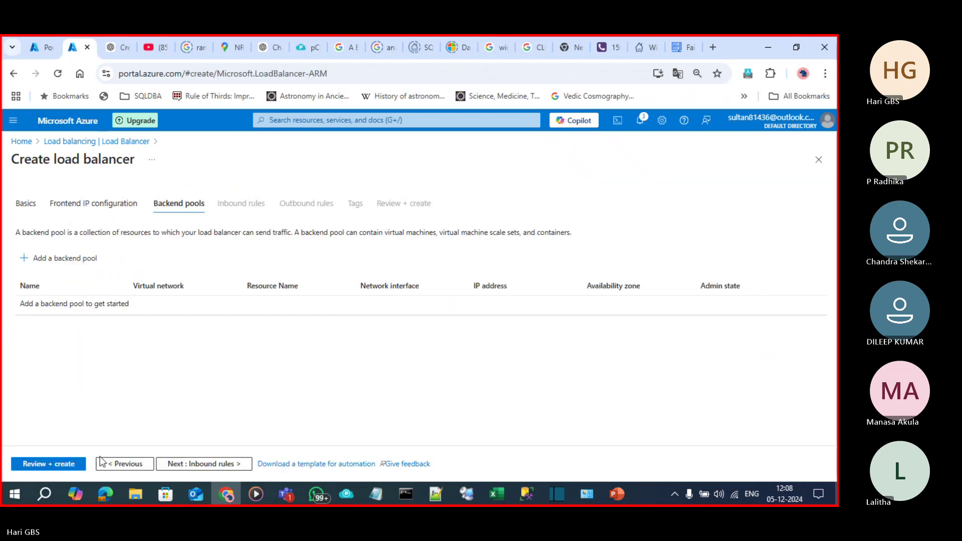
Start adding a backend pool and name it ag3bep.
left_click(60, 258)
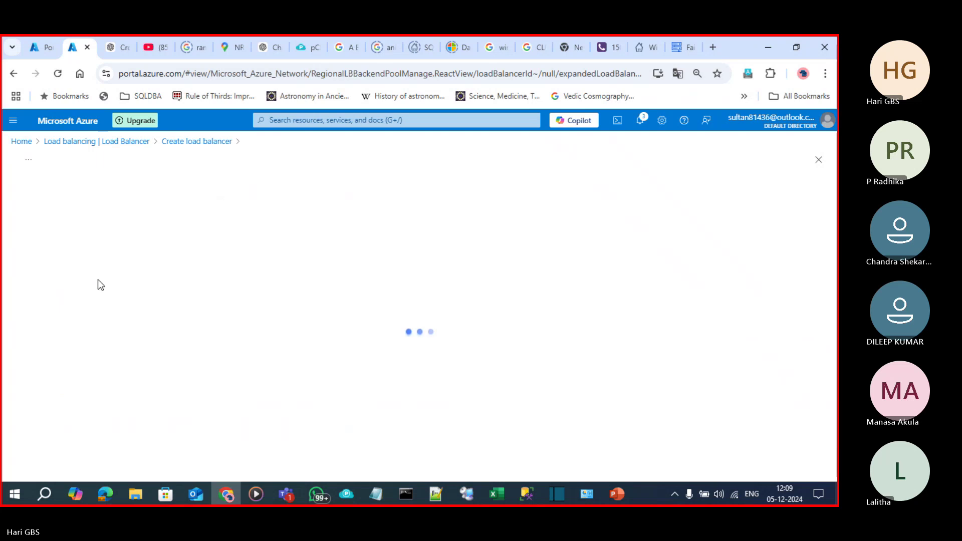
left_click(208, 196)
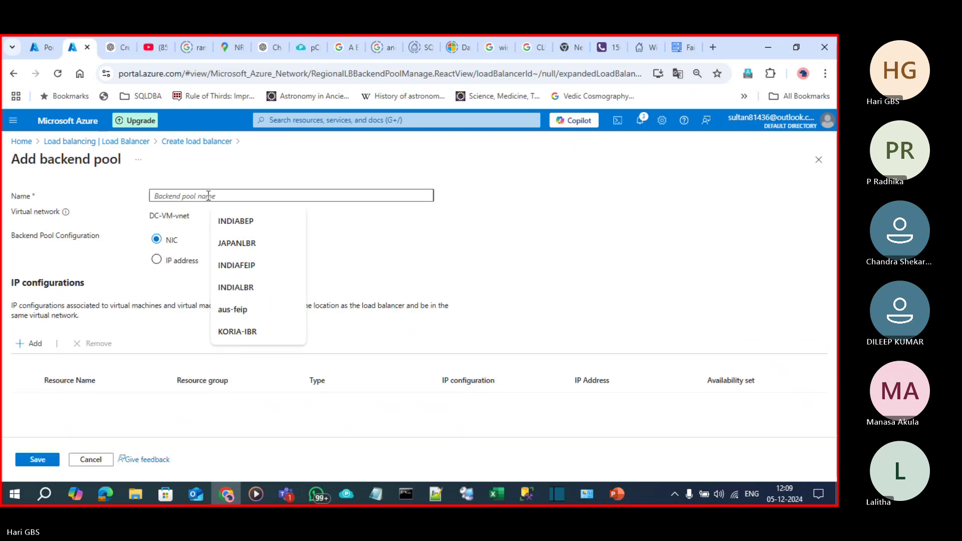
type("ag")
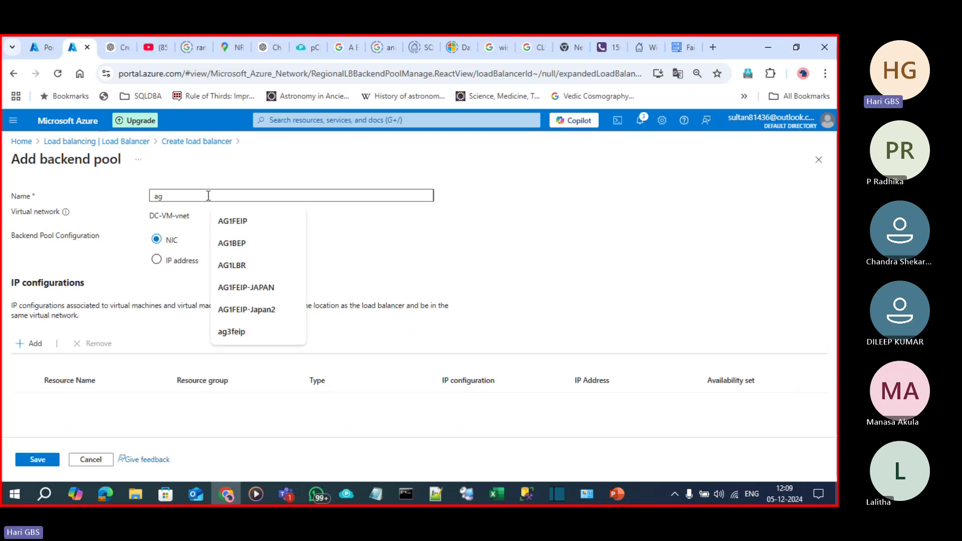
type("3be")
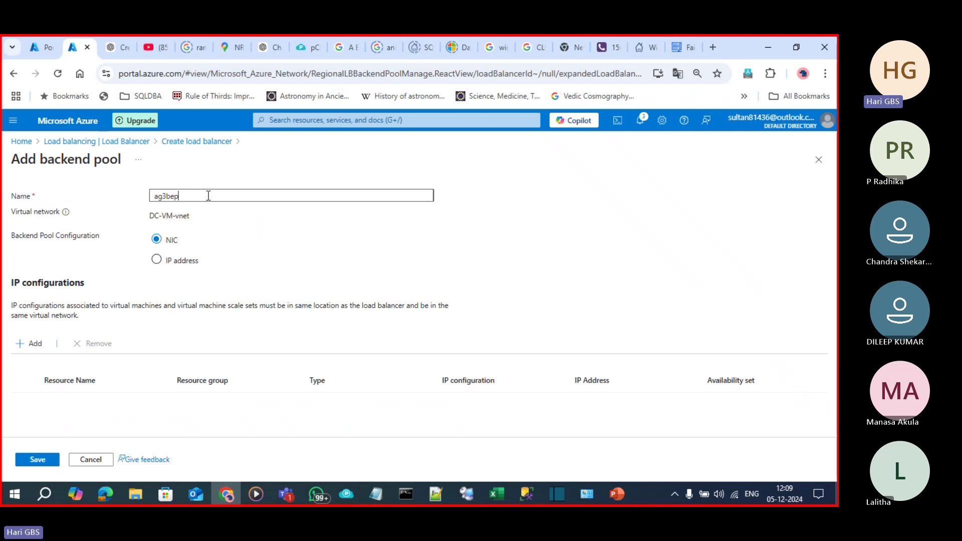
type("p")
Add the IP configurations of computernode1 and computernode2 to the backend pool and save it.
left_click(21, 344)
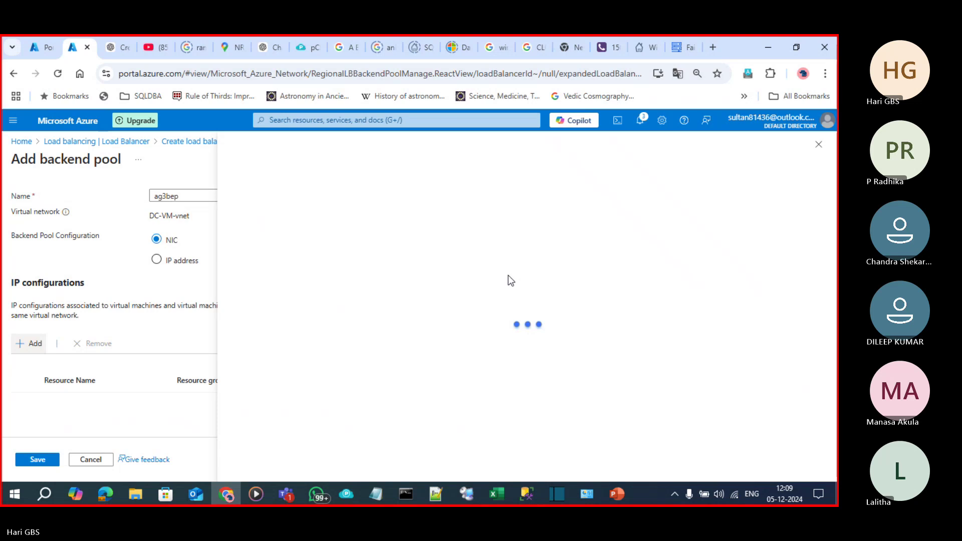
left_click(259, 300)
left_click(259, 326)
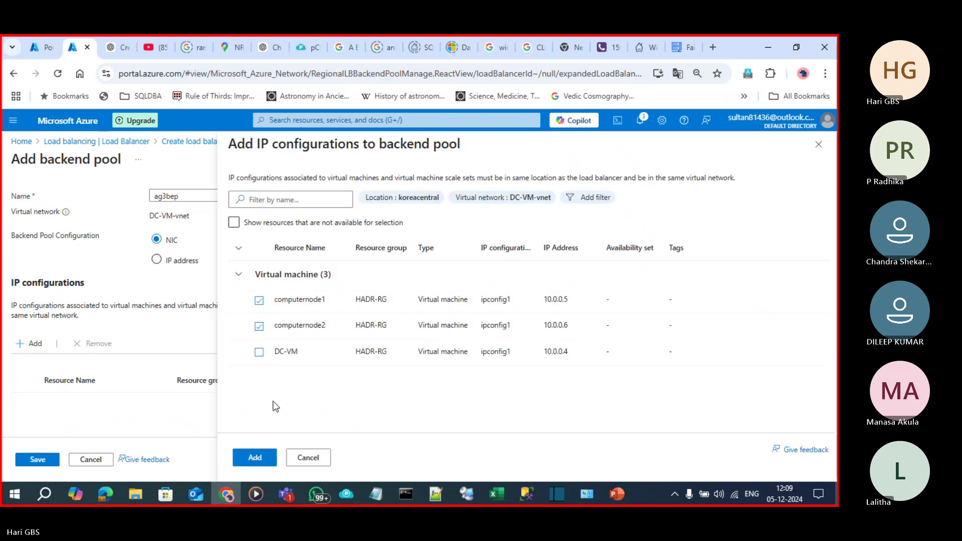
left_click(254, 457)
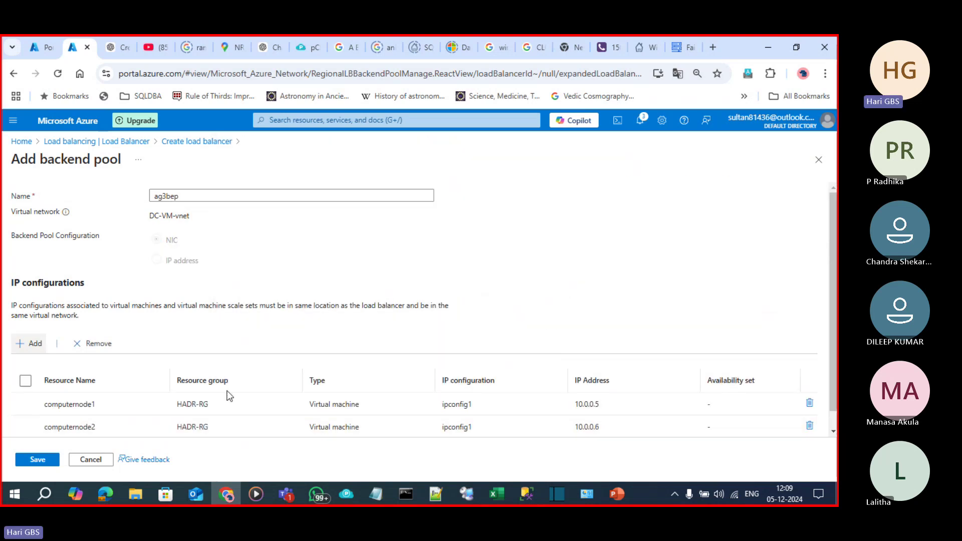
scroll(211, 401, "down", 1)
left_click(42, 464)
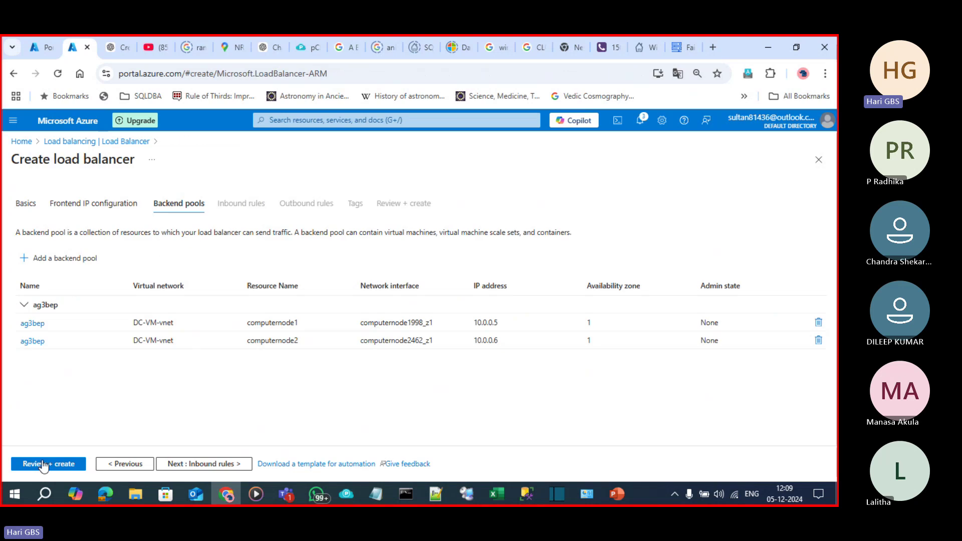
Proceed to the inbound rules and start a load balancing rule named ag3lbr.
left_click(179, 463)
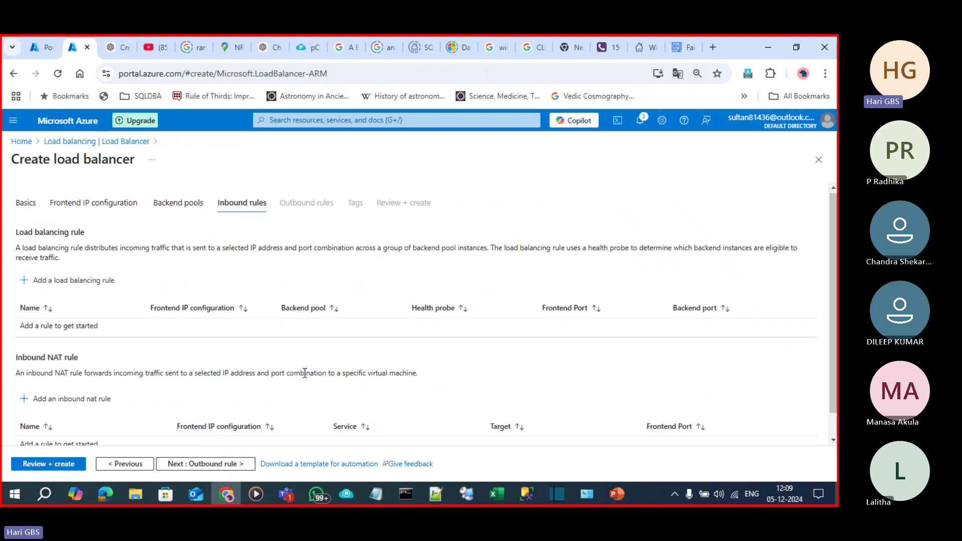
scroll(304, 375, "down", 1)
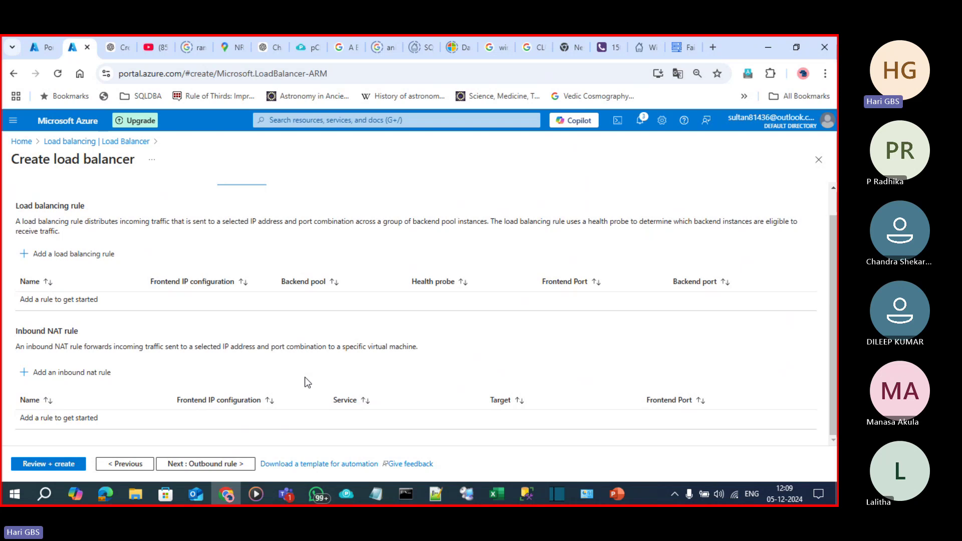
scroll(304, 378, "up", 1)
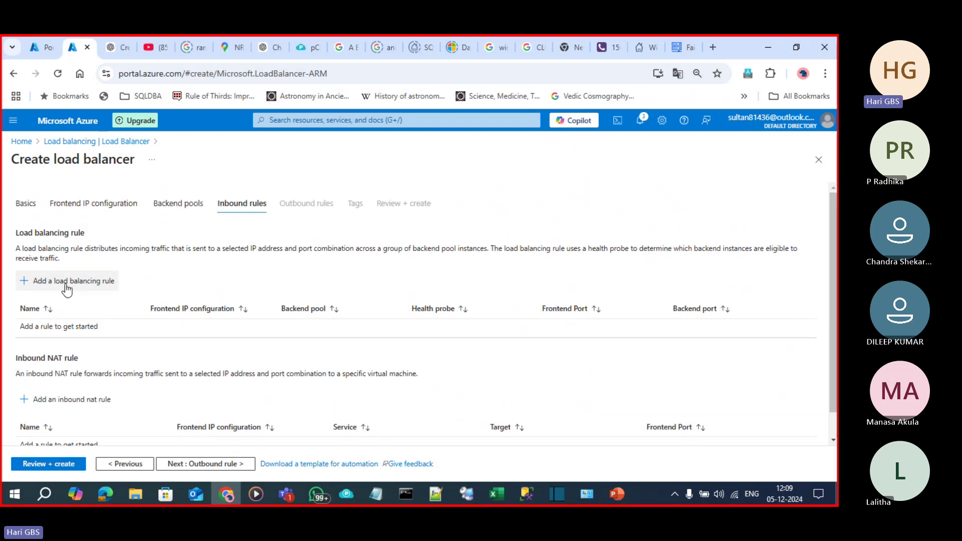
left_click(66, 285)
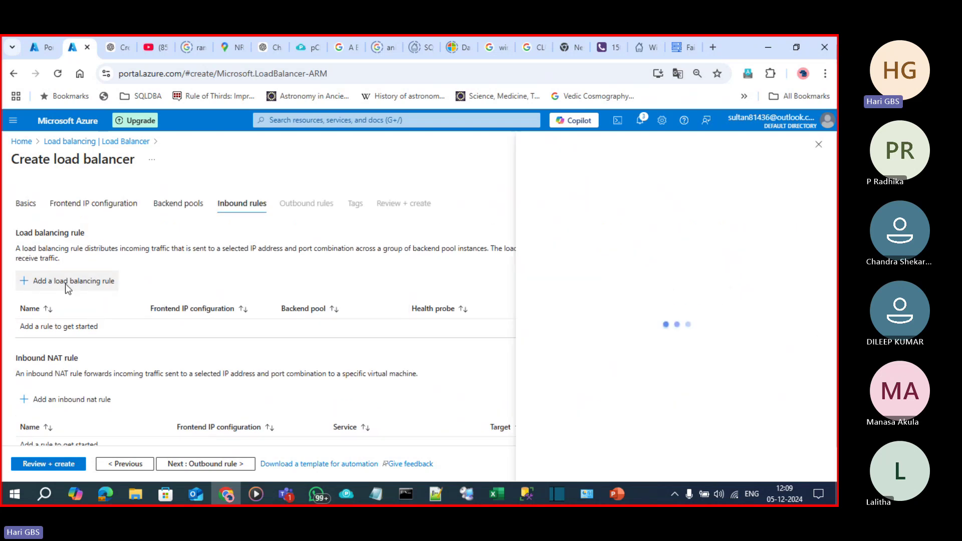
left_click(780, 229)
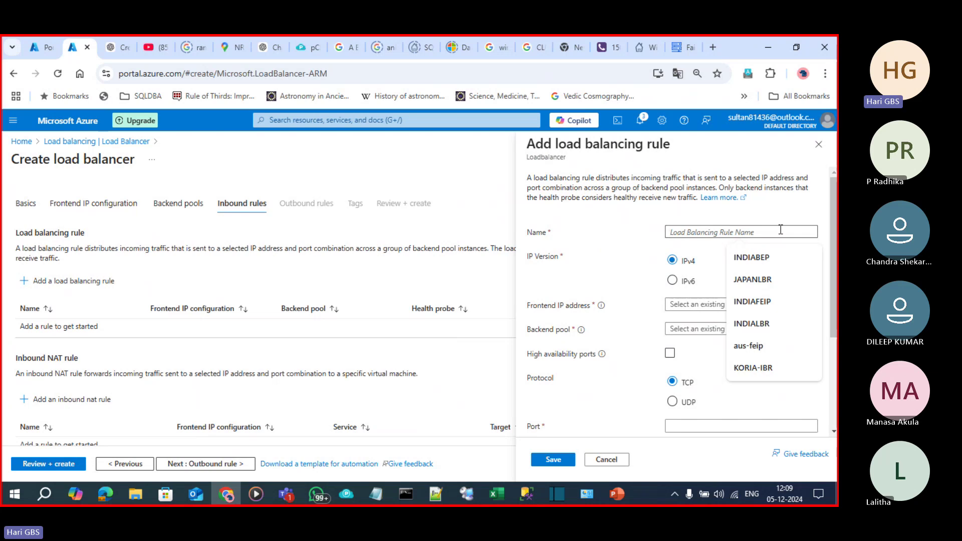
type("ag3lbr")
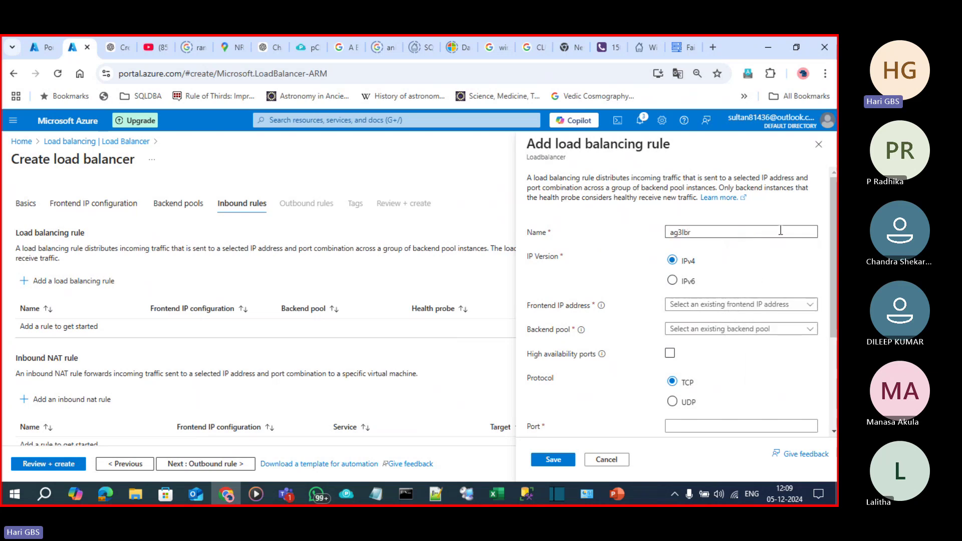
Assign frontend IP address ag3feip (10.0.0.100) and backend pool ag3bep to the load balancing rule.
left_click(734, 305)
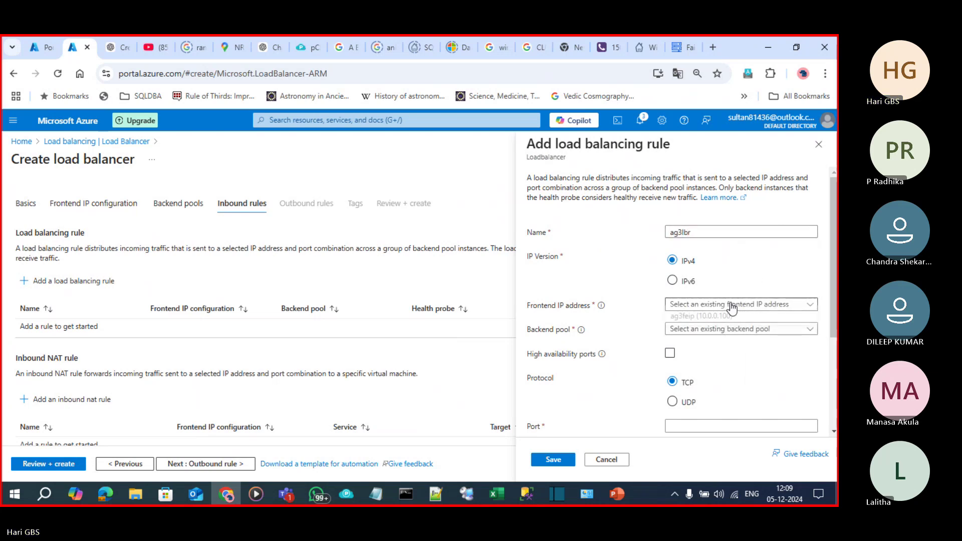
left_click(732, 319)
left_click(732, 328)
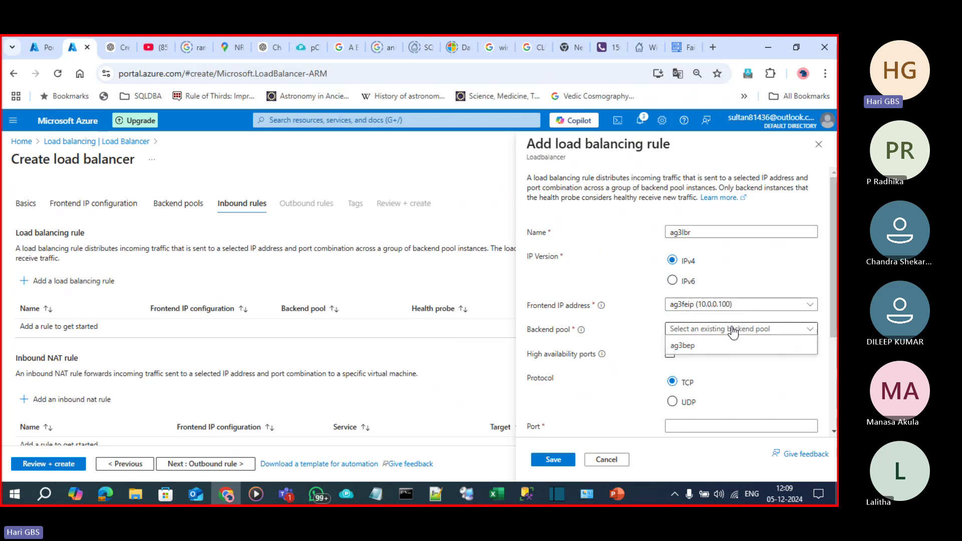
left_click(733, 346)
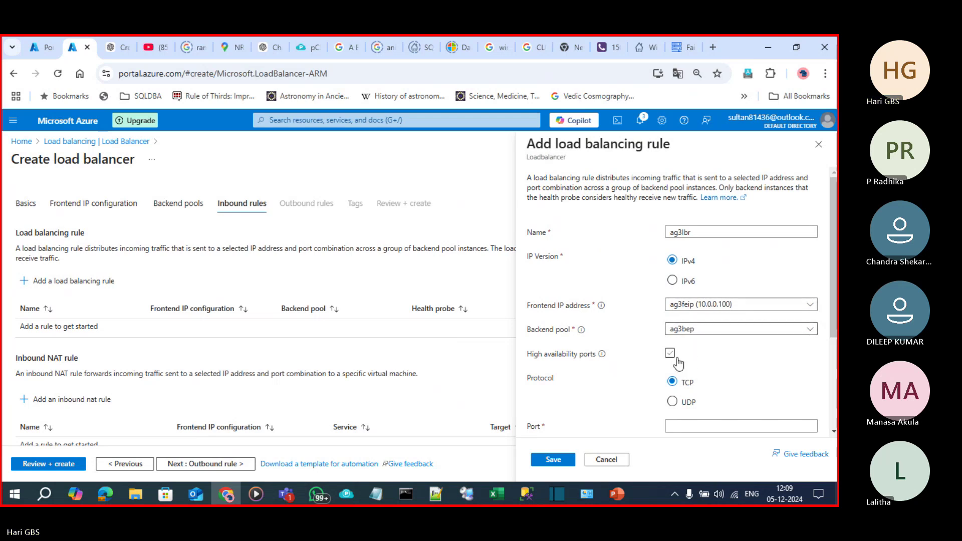
Set both the port and the backend port of the load balancing rule to 1433.
scroll(699, 362, "down", 3)
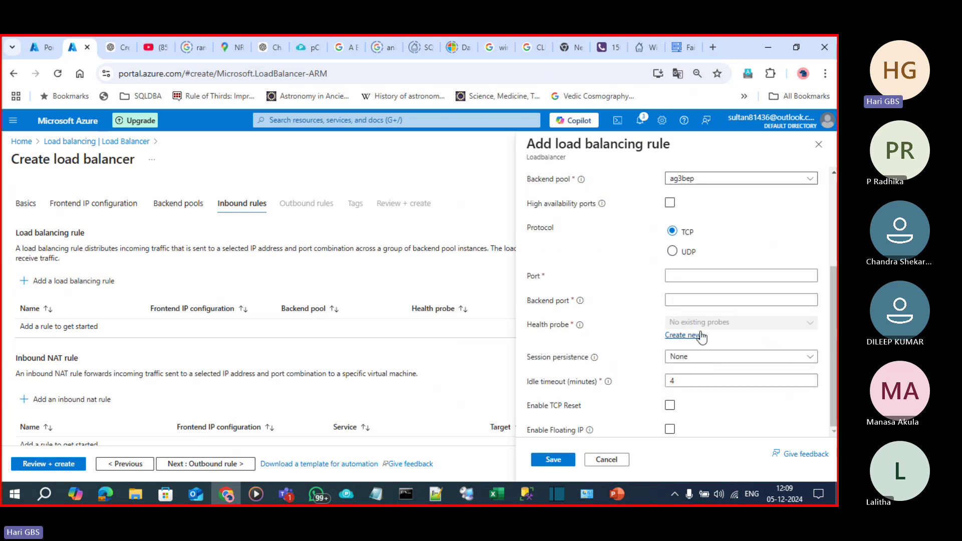
left_click(696, 275)
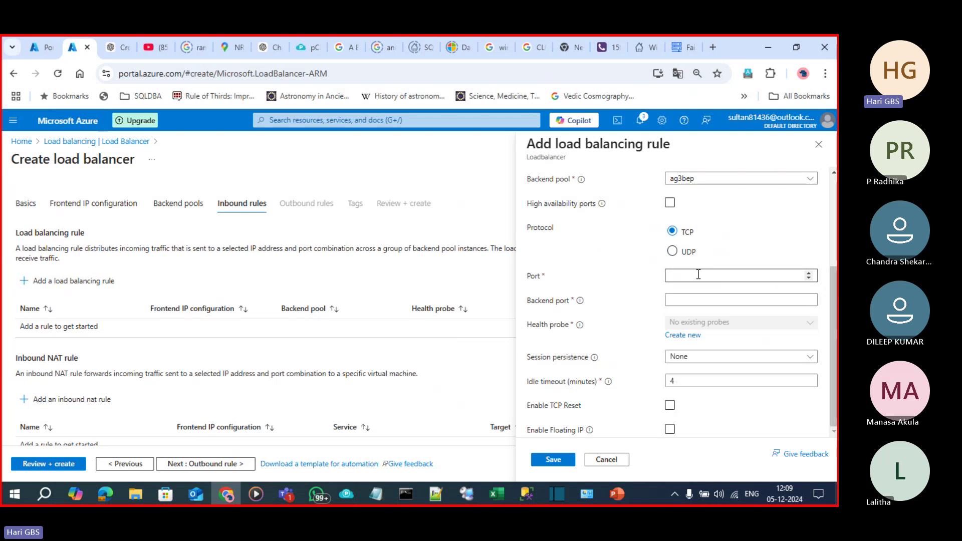
left_click(705, 300)
type("1433")
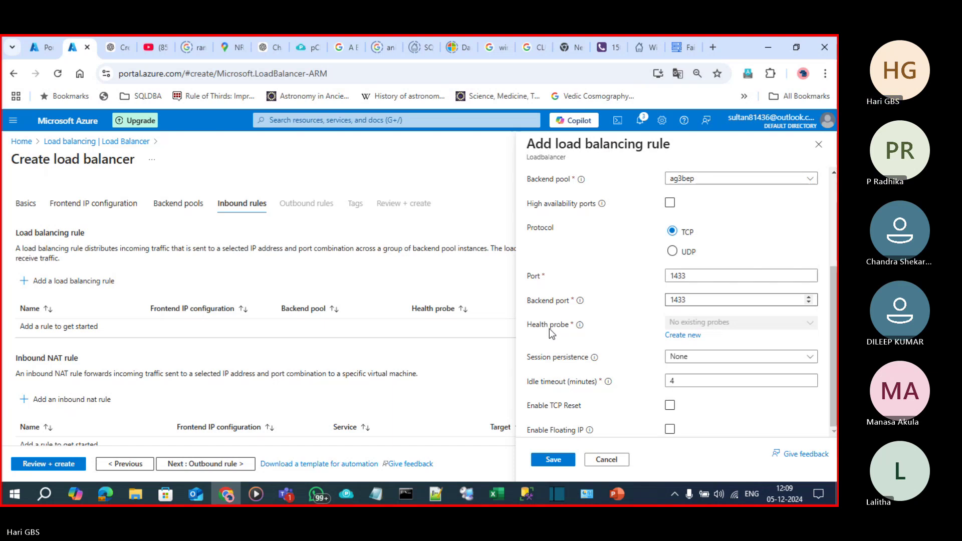
View the load balancer diagram in the ALWAYS.xlsx workbook in Excel and in the 03 Always On.pptx presentation in PowerPoint.
mouse_move(492, 495)
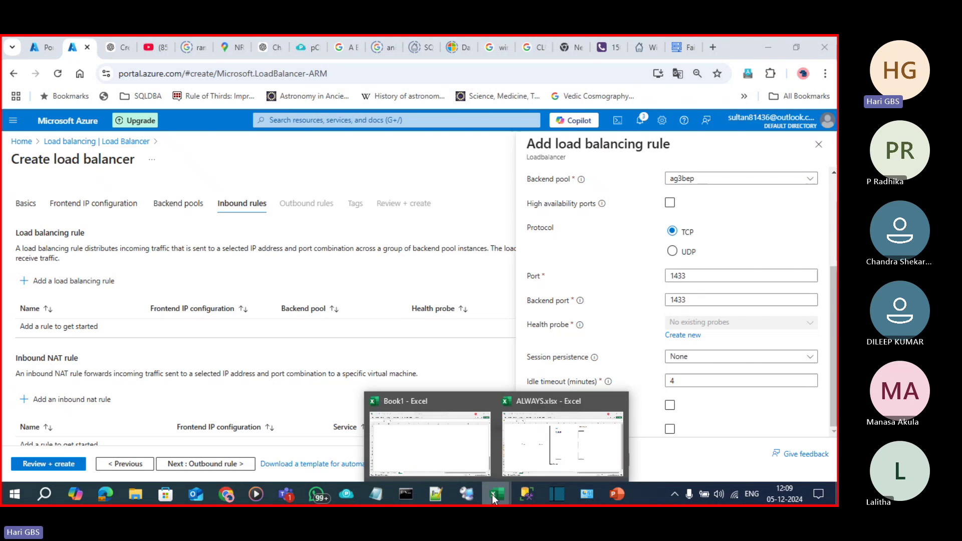
left_click(537, 456)
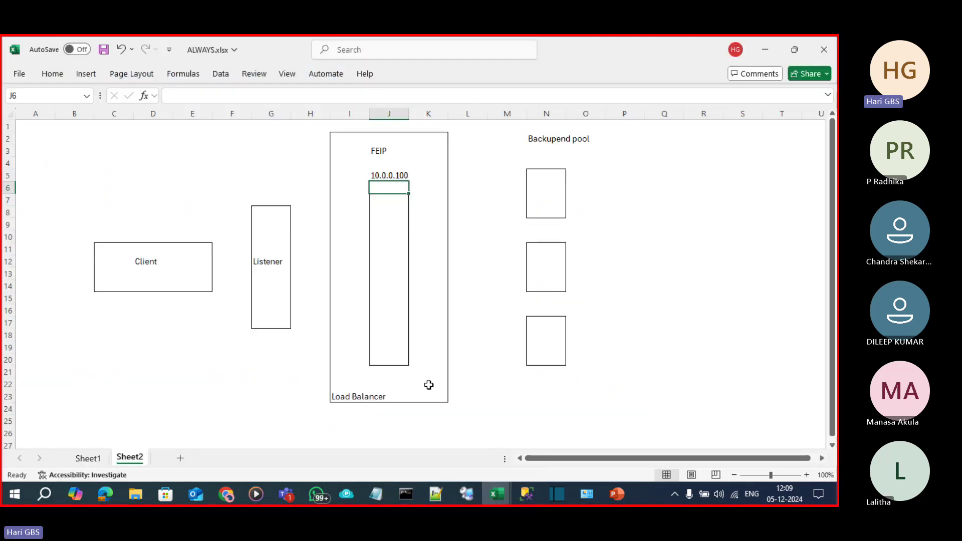
mouse_move(617, 497)
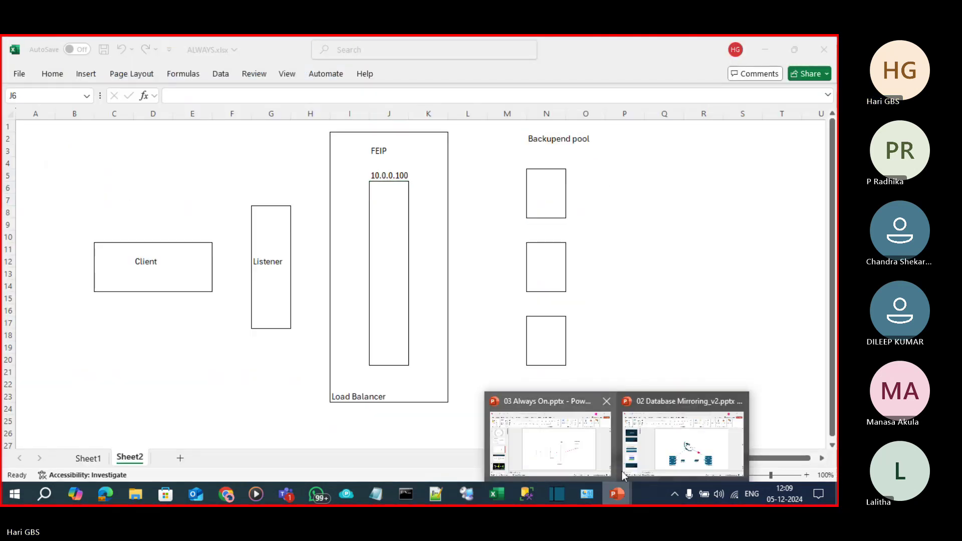
left_click(560, 449)
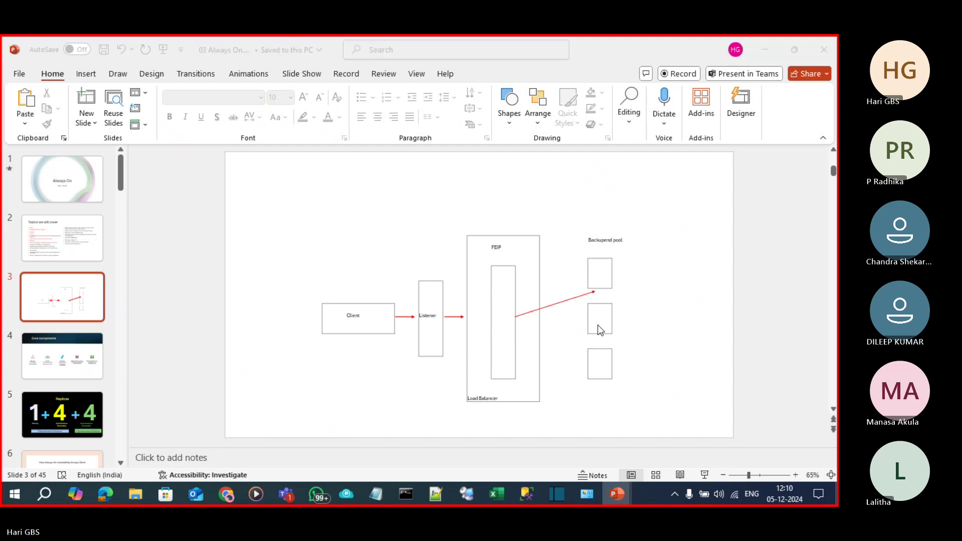
Switch to the Azure portal in Chrome and create a TCP health probe named ag3hp on port 59999 for the load balancing rule.
key("alt+Tab")
key("alt+Tab")
key("alt+Tab")
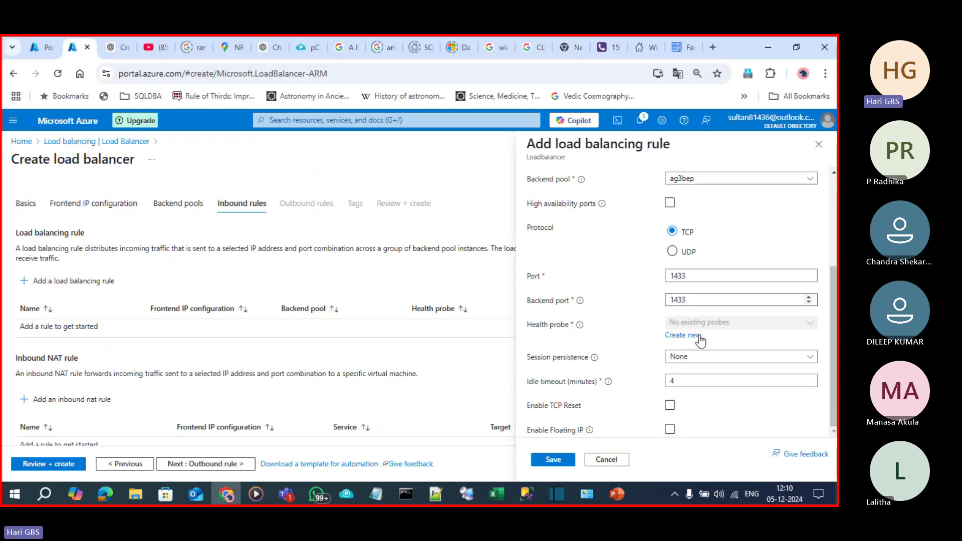
left_click(698, 336)
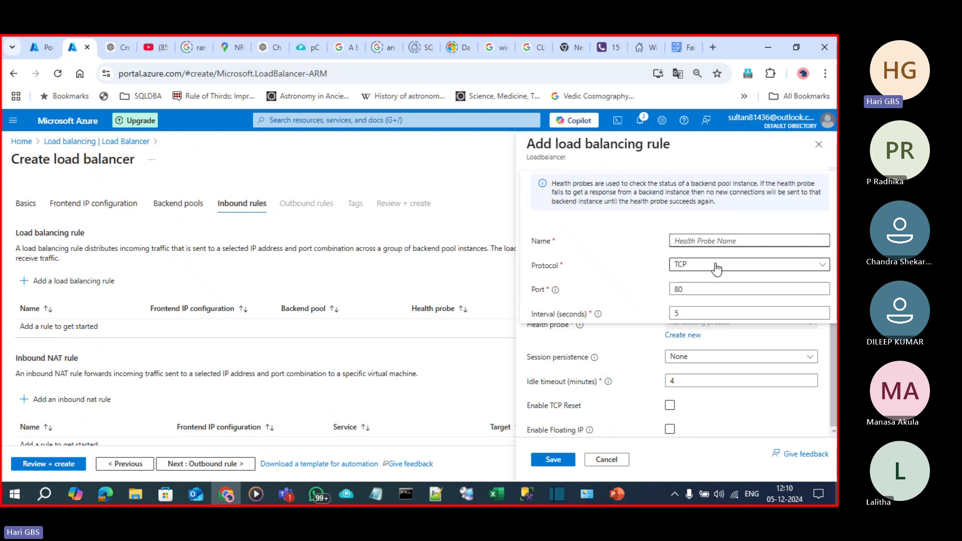
type("ag3hp")
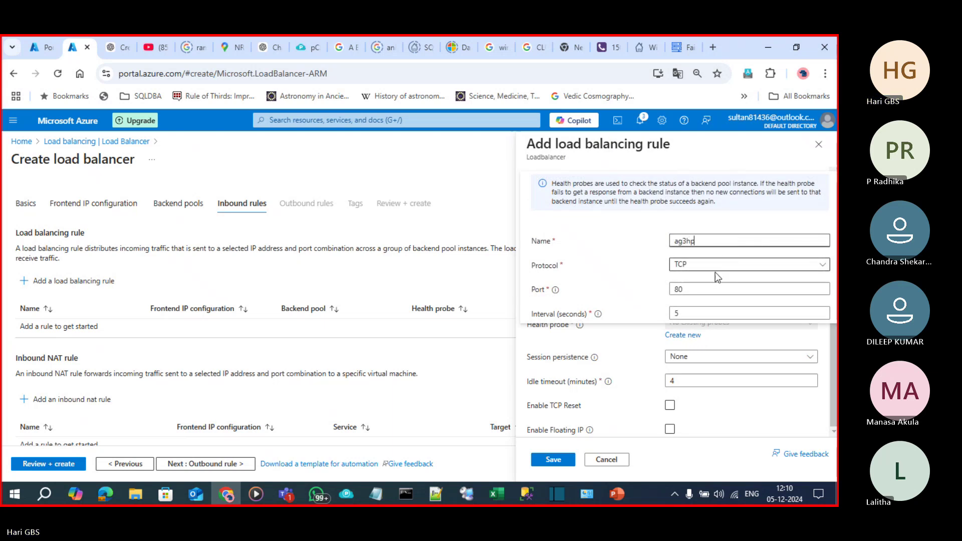
left_click_drag(702, 292, 668, 292)
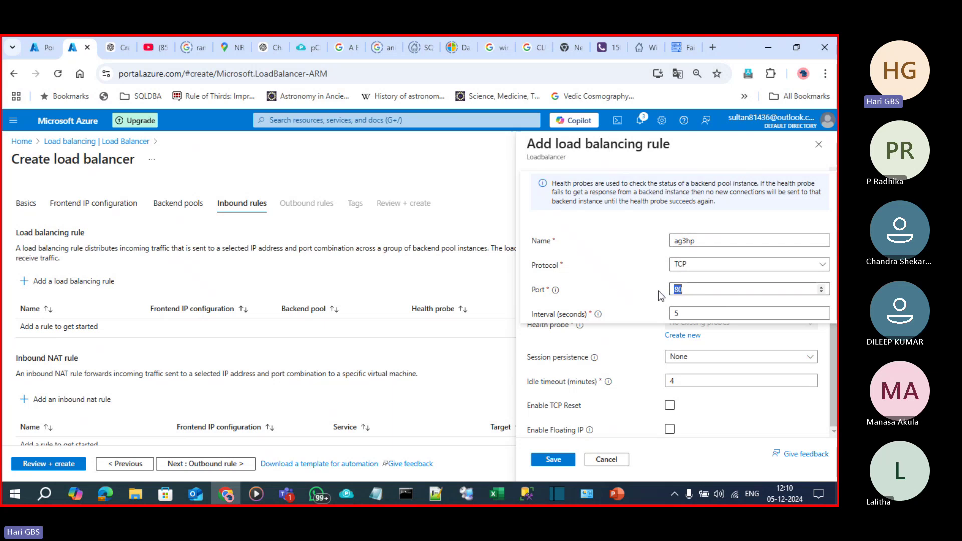
type("59999")
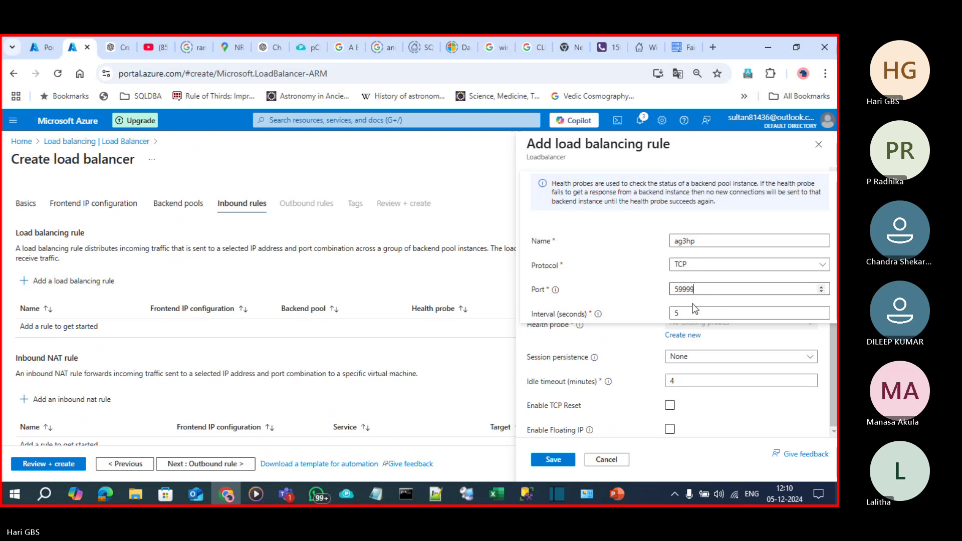
key("Tab")
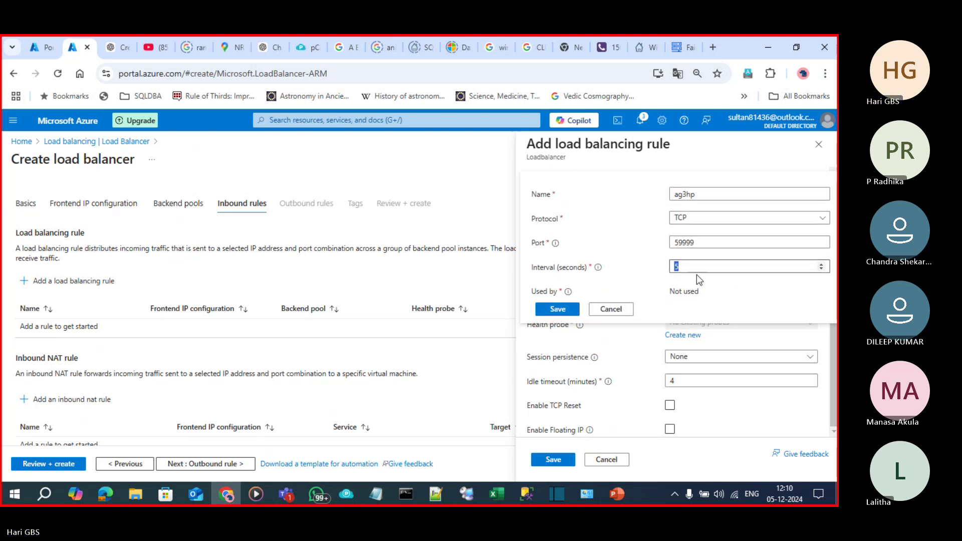
left_click(562, 310)
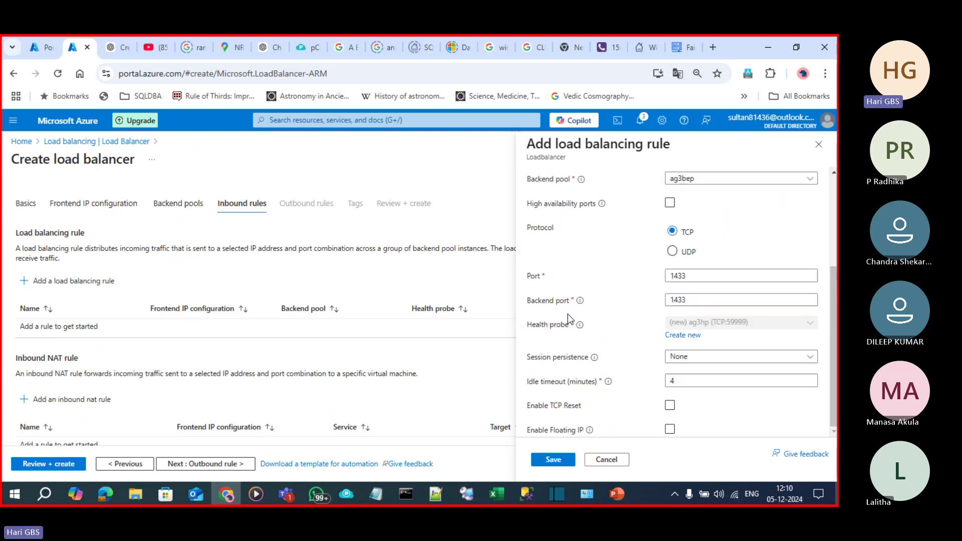
Enable Floating IP for the load balancing rule, consult the diagram in the ALWAYS.xlsx workbook in Excel, and save the rule in the Azure portal.
left_click(715, 408)
left_click(670, 430)
key("alt+Tab")
left_click(546, 176)
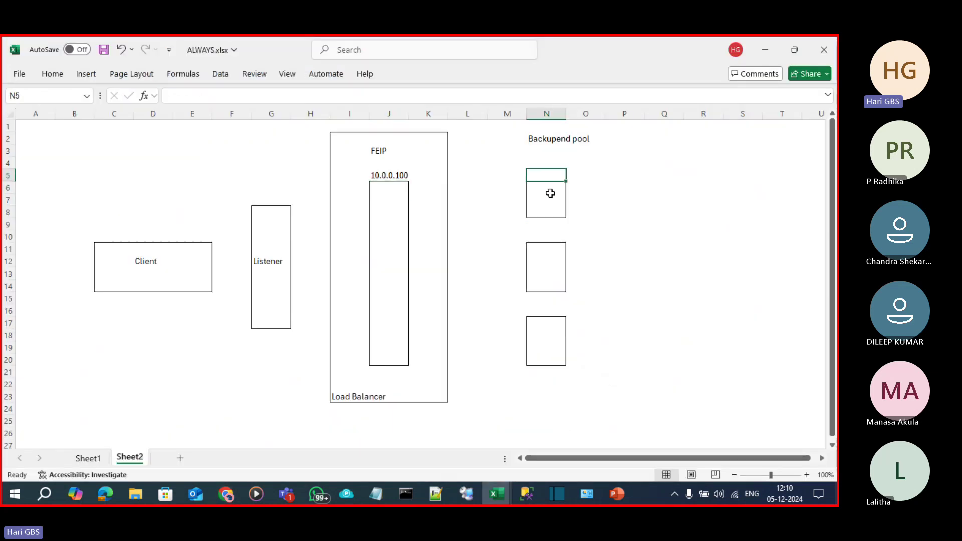
left_click(550, 194)
key("alt+Tab")
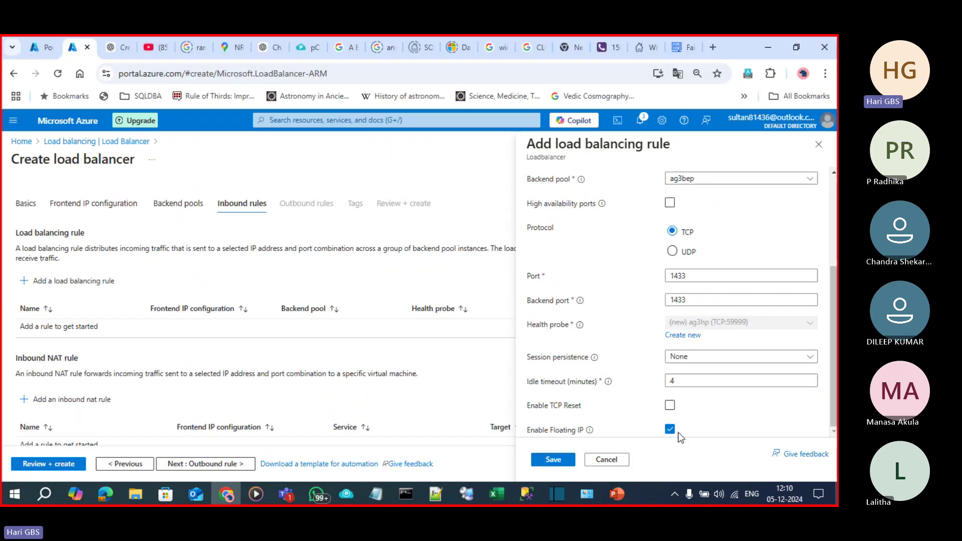
left_click(554, 460)
Proceed past the outbound rules and tags without adding any, review the configuration summary, and create the load balancer.
scroll(510, 374, "down", 1)
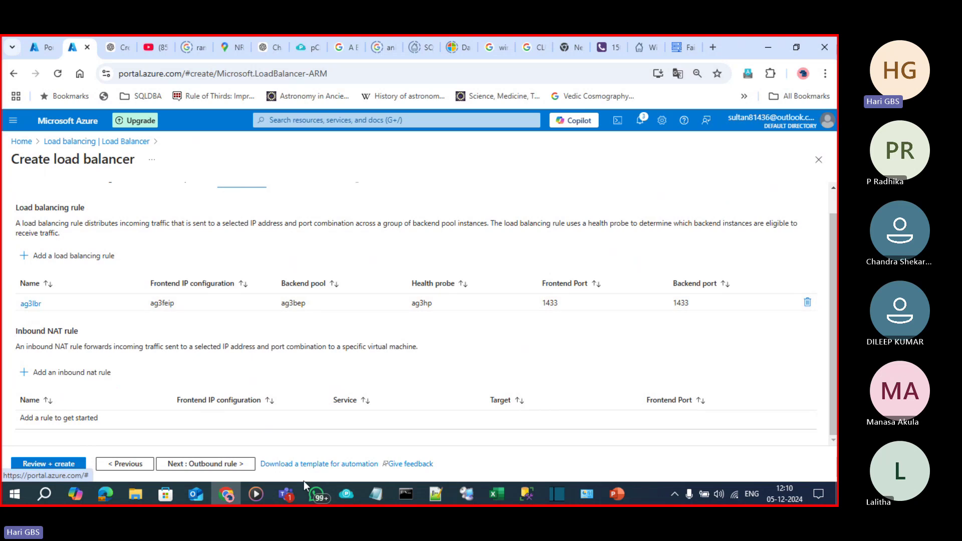
left_click(224, 465)
left_click(198, 463)
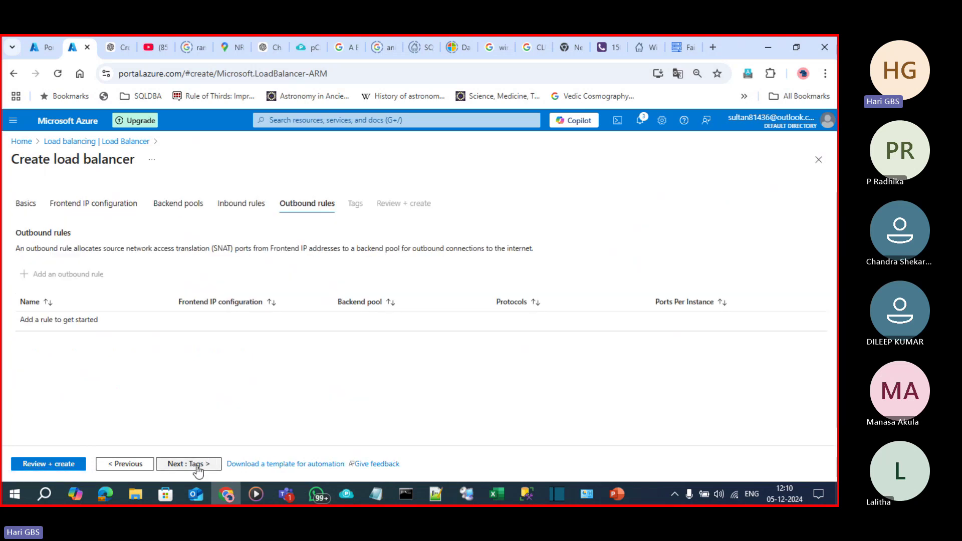
left_click(198, 467)
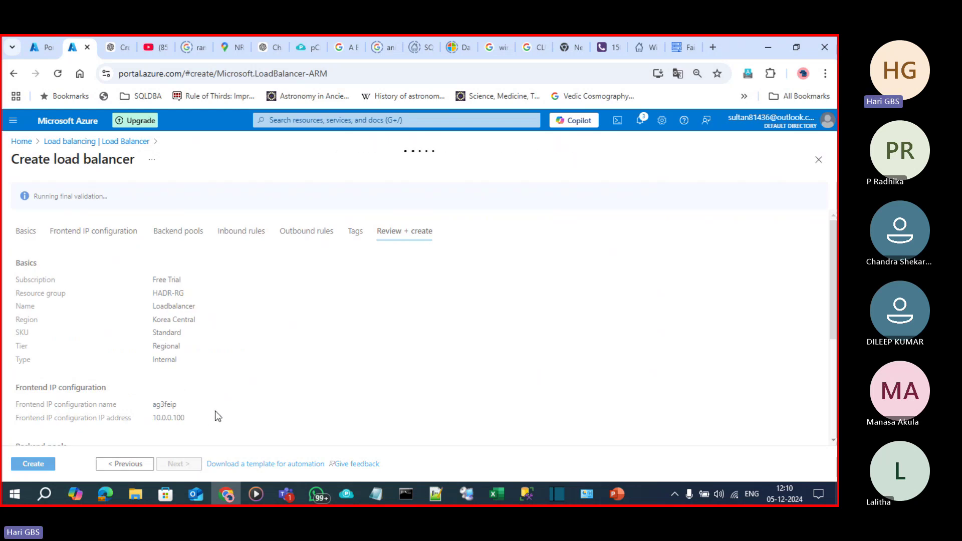
scroll(215, 417, "down", 4)
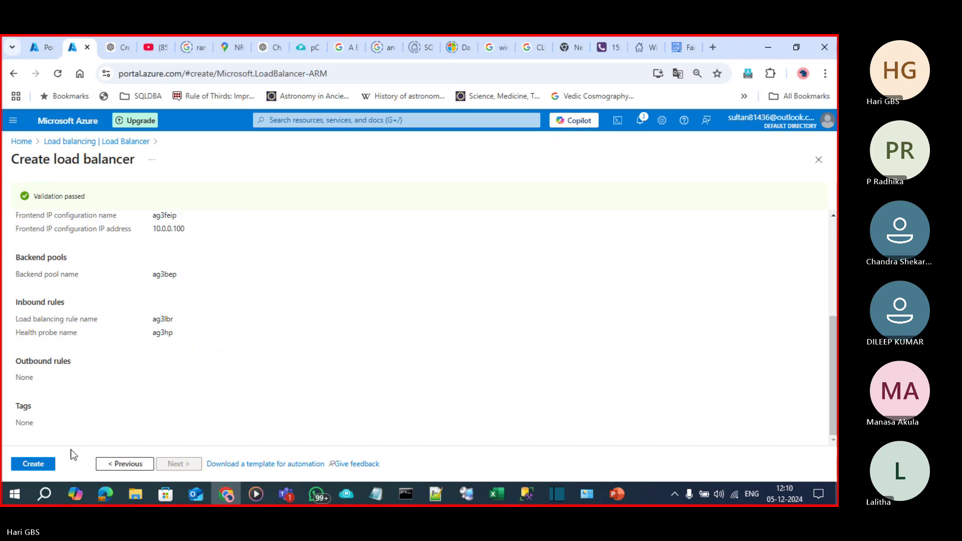
left_click(34, 463)
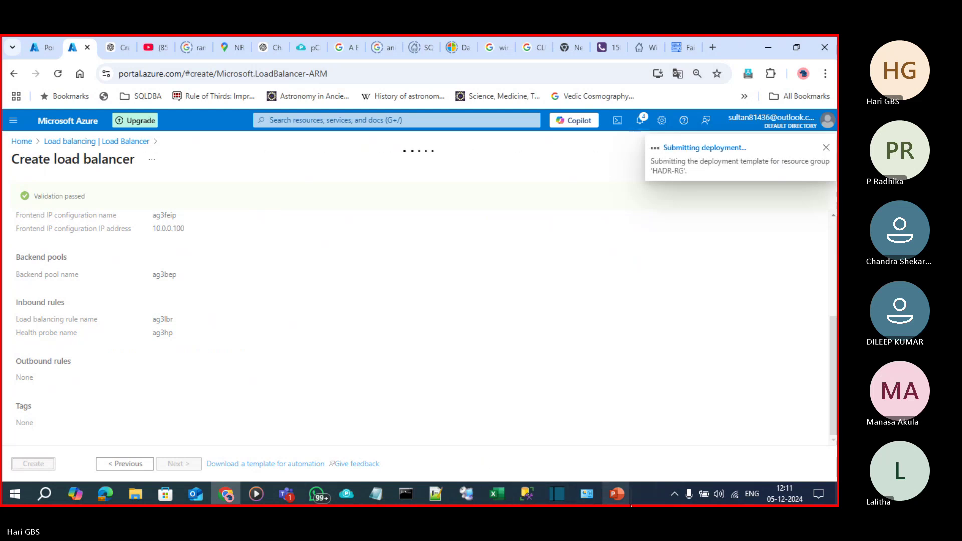
View the load balancer diagram in PowerPoint, and return to Chrome to check the load balancer deployment.
mouse_move(629, 492)
left_click(565, 453)
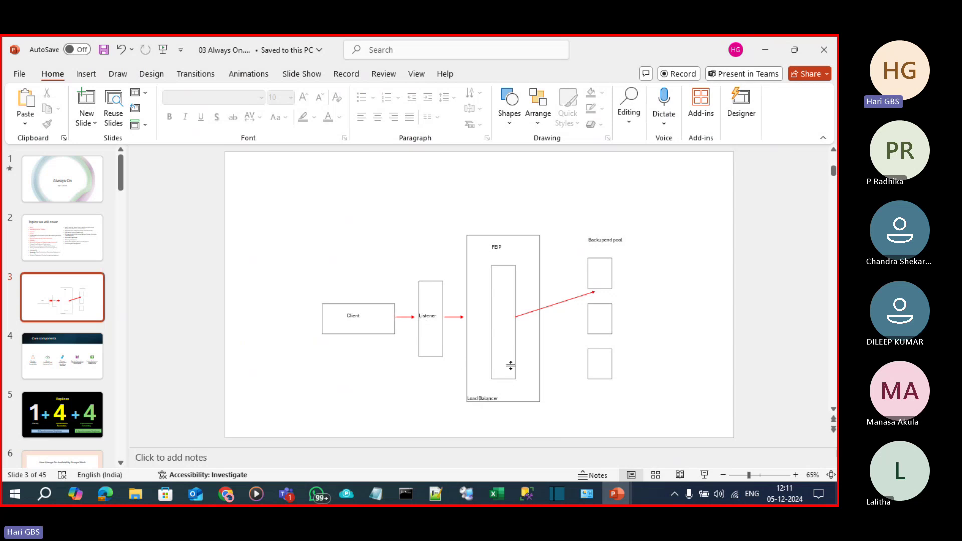
left_click(230, 494)
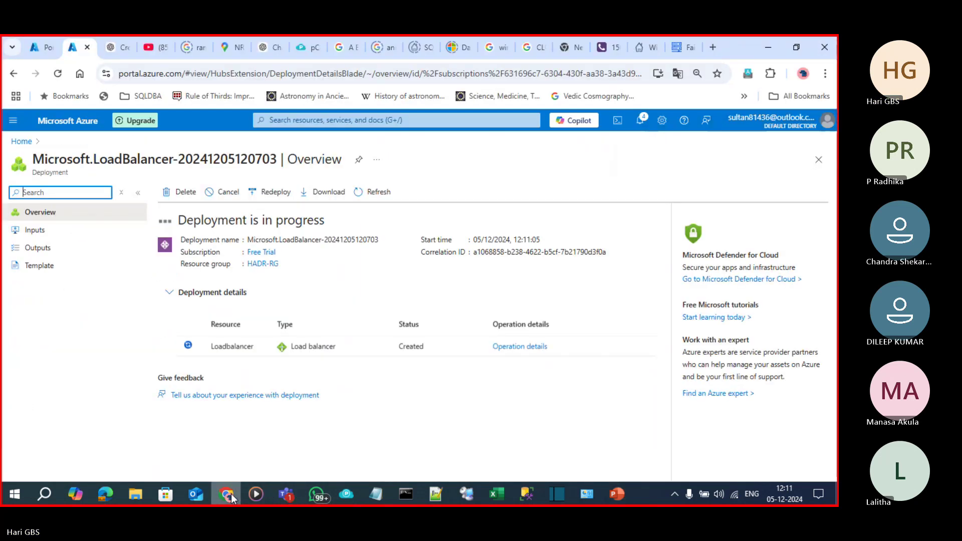
Search Google in a new tab for "loadbalancer in alwayson cloud" and open the Microsoft Learn article on configuring a load balancer and availability group listener.
left_click(715, 52)
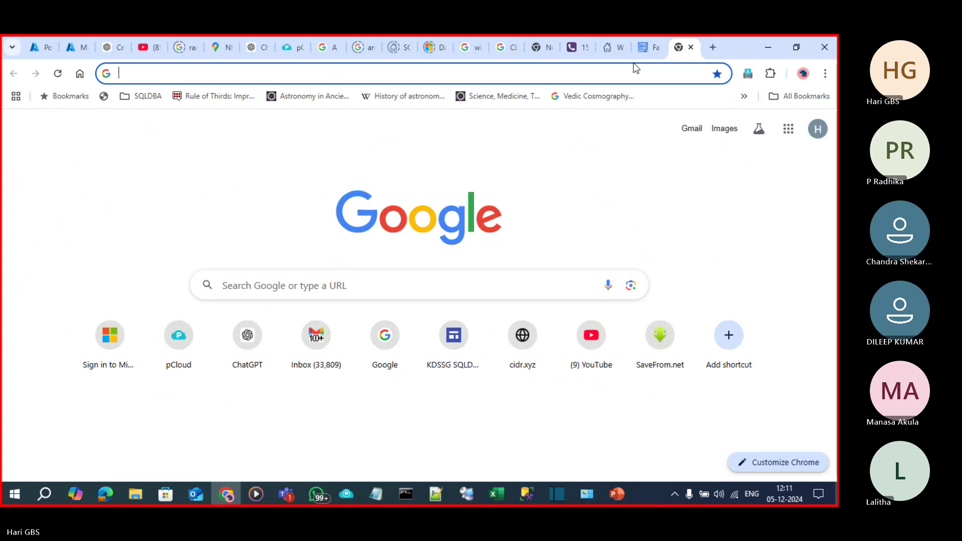
type("loadbal")
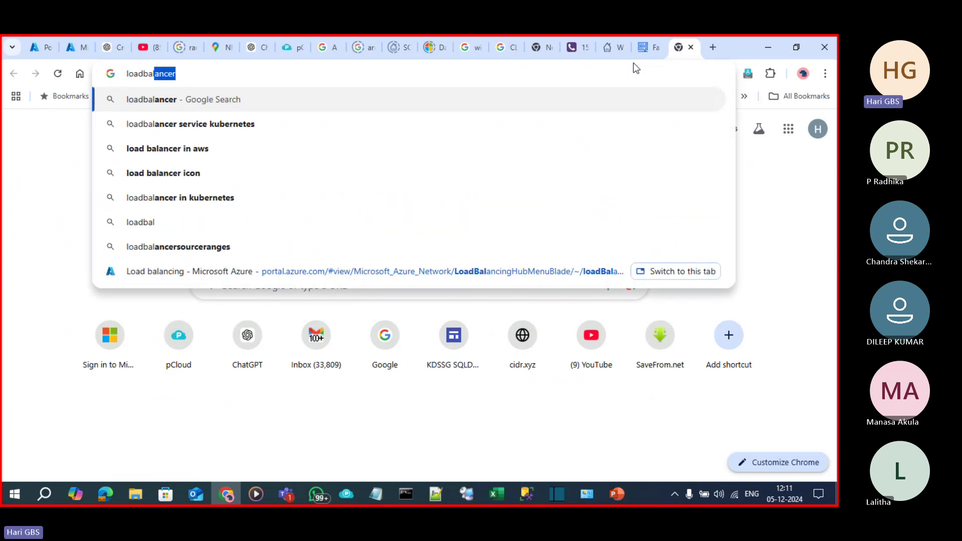
type("ancer in al")
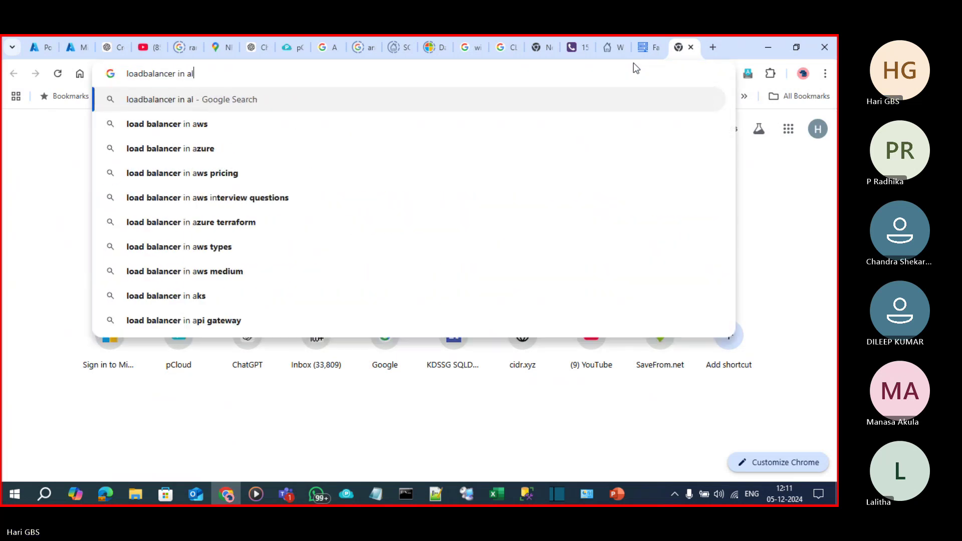
type("wayson clou")
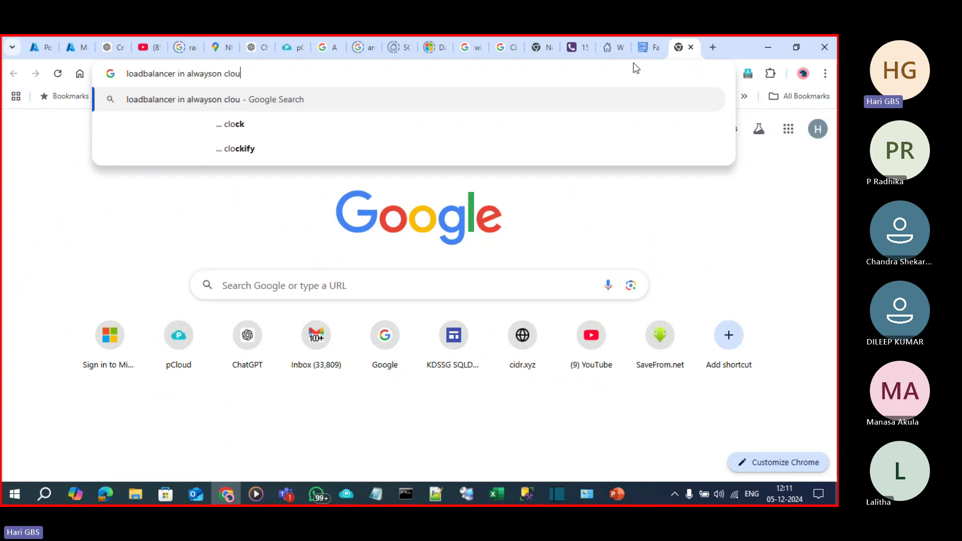
type("d")
key("Return")
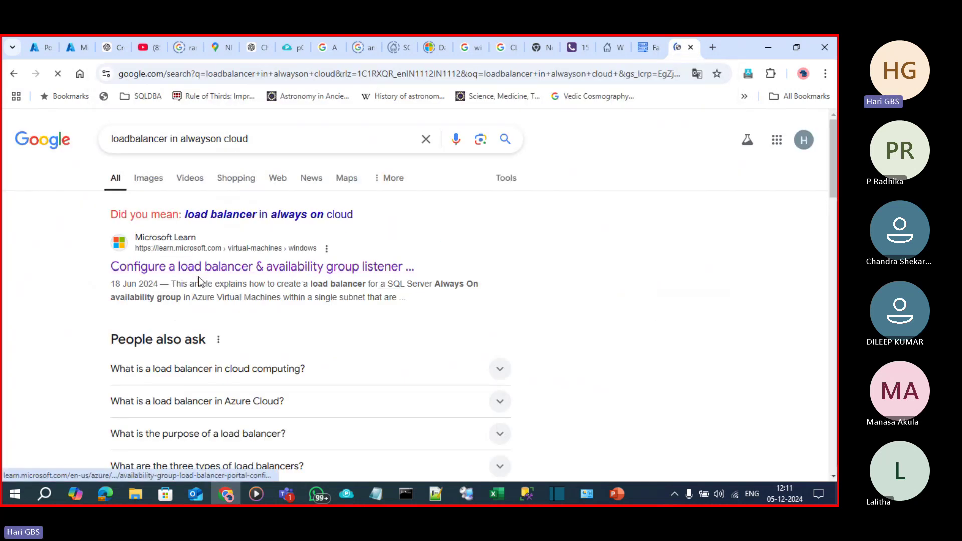
left_click(292, 268)
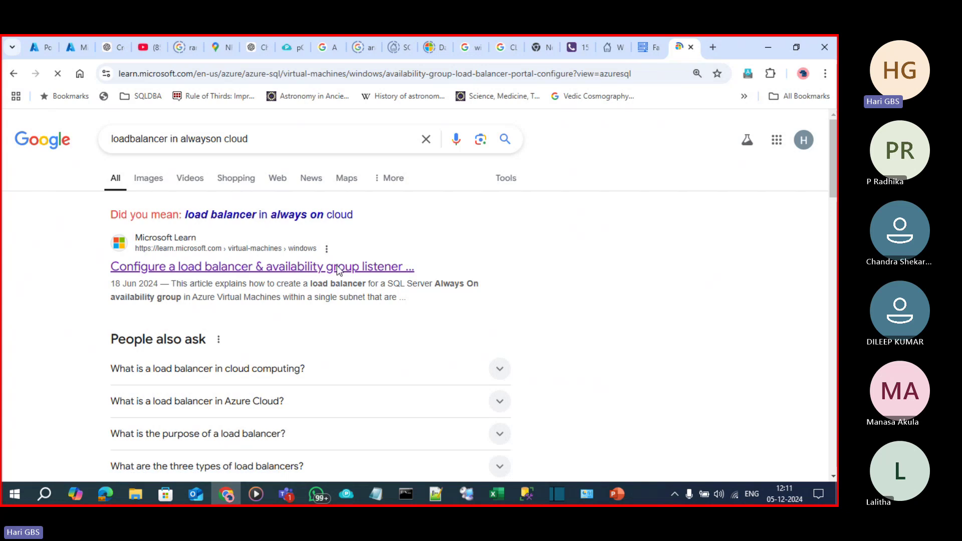
Read through the article's instructions for creating the load balancer, frontend IP, backend pool, health probe and load balancing rules.
key("ctrl+minus")
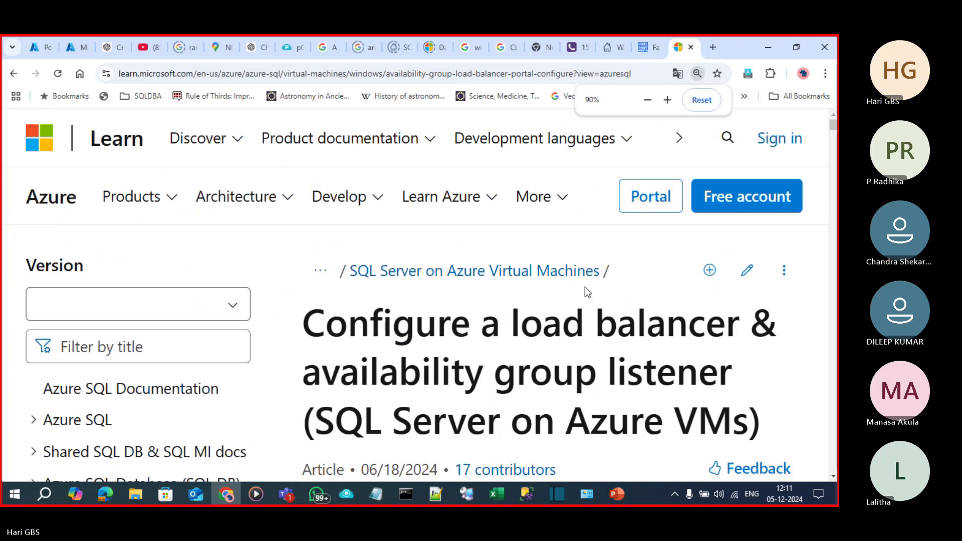
scroll(577, 311, "down", 5)
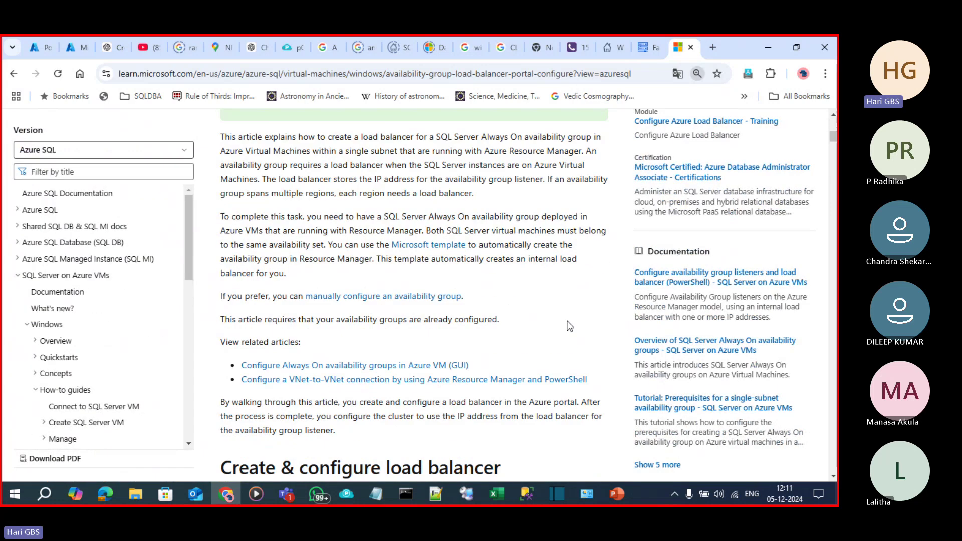
scroll(571, 344, "down", 15)
scroll(571, 344, "up", 8)
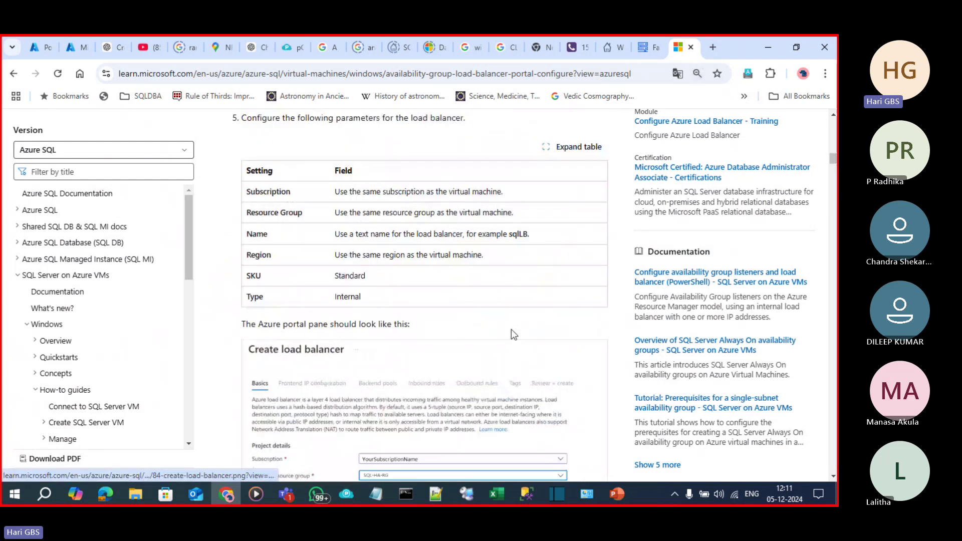
scroll(389, 298, "down", 5)
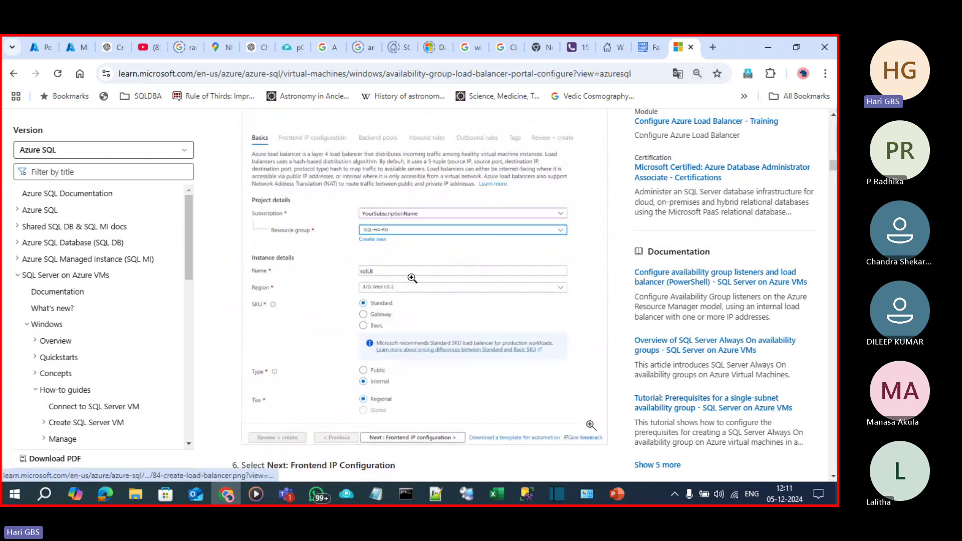
scroll(412, 278, "down", 5)
scroll(412, 278, "up", 4)
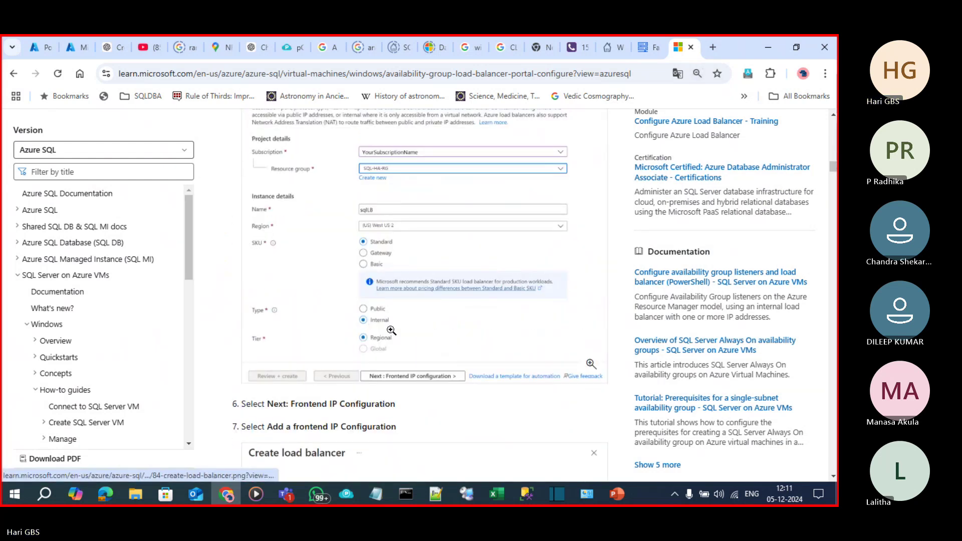
scroll(392, 331, "down", 10)
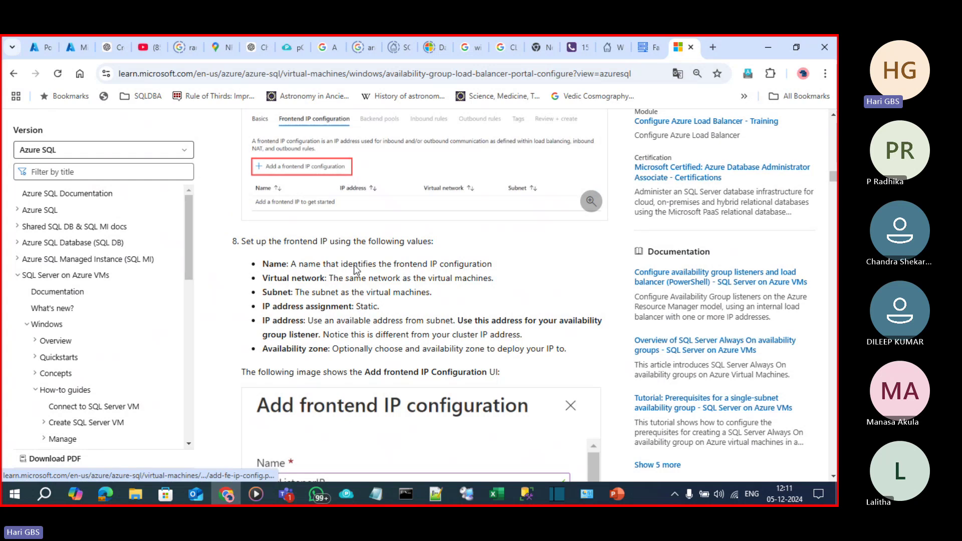
scroll(355, 269, "down", 8)
scroll(348, 217, "up", 1)
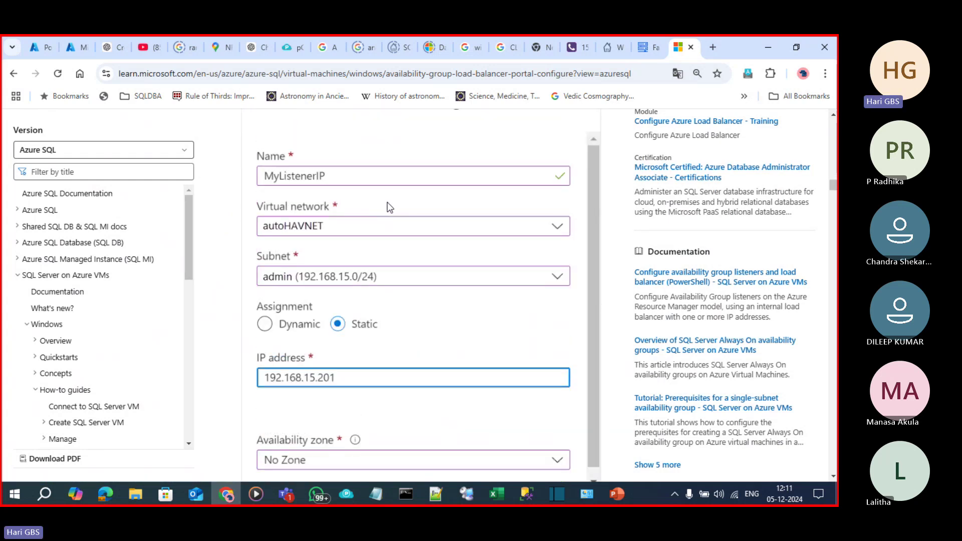
scroll(363, 344, "down", 10)
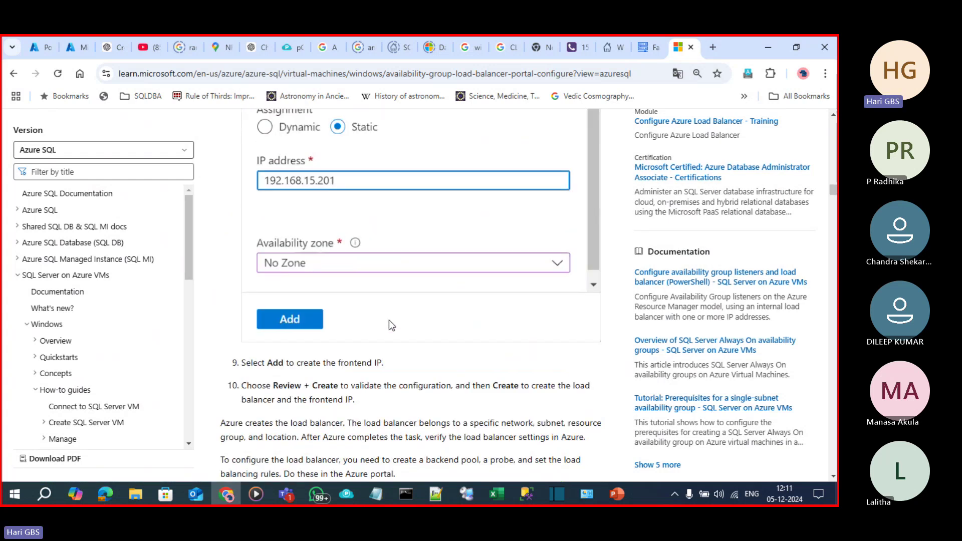
scroll(380, 262, "down", 5)
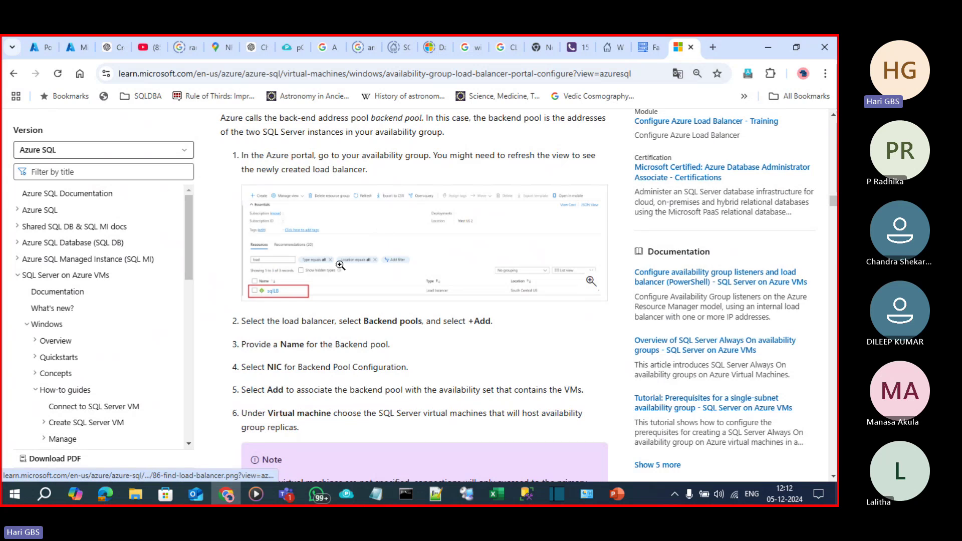
scroll(367, 316, "down", 5)
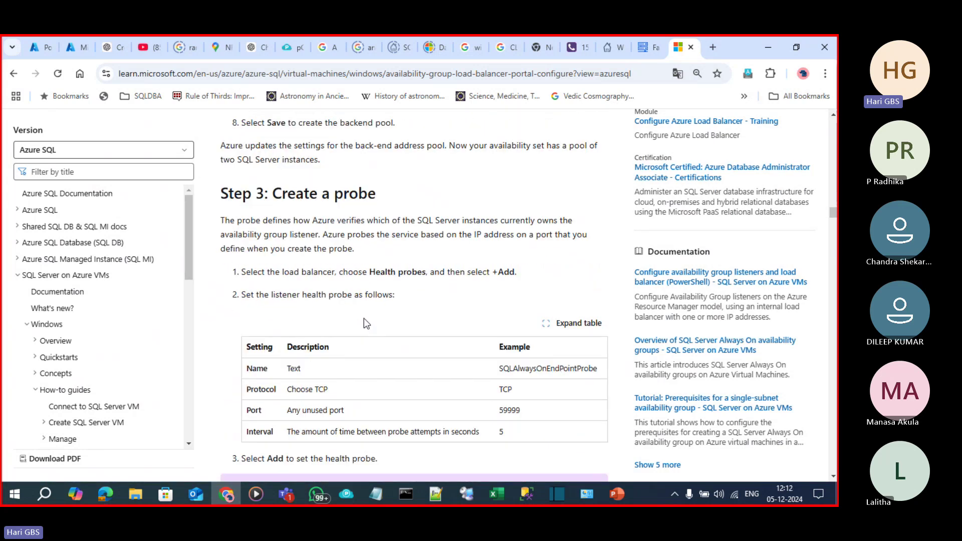
scroll(390, 263, "down", 3)
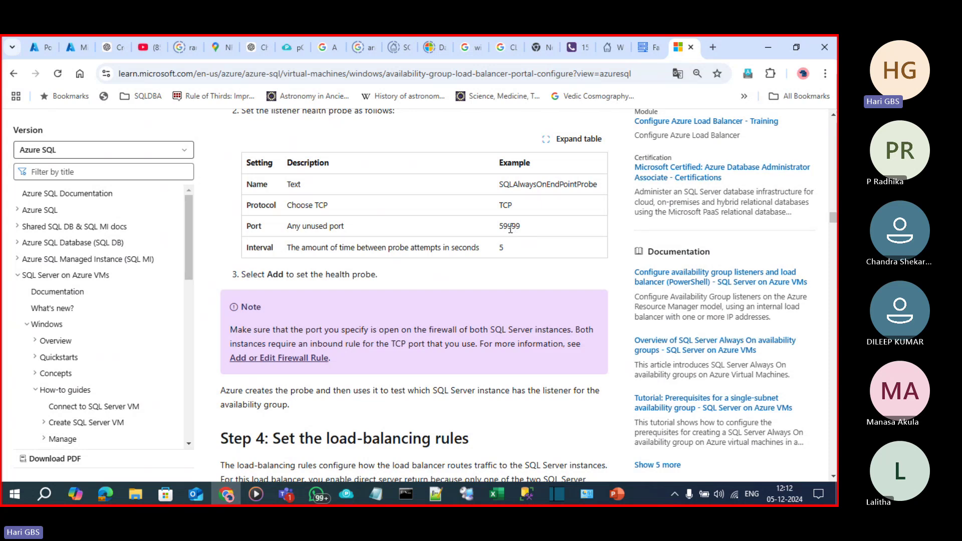
scroll(536, 272, "down", 5)
scroll(536, 272, "down", 10)
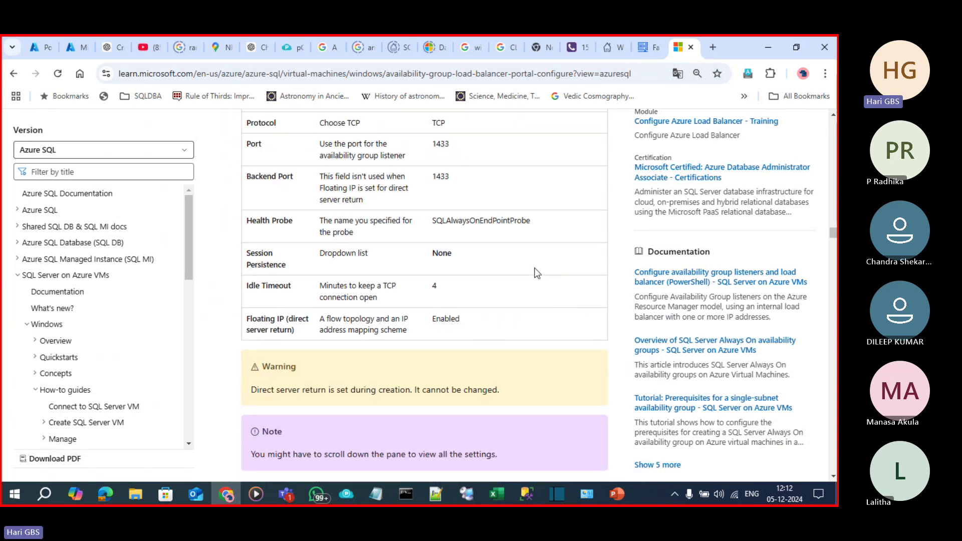
scroll(537, 273, "down", 12)
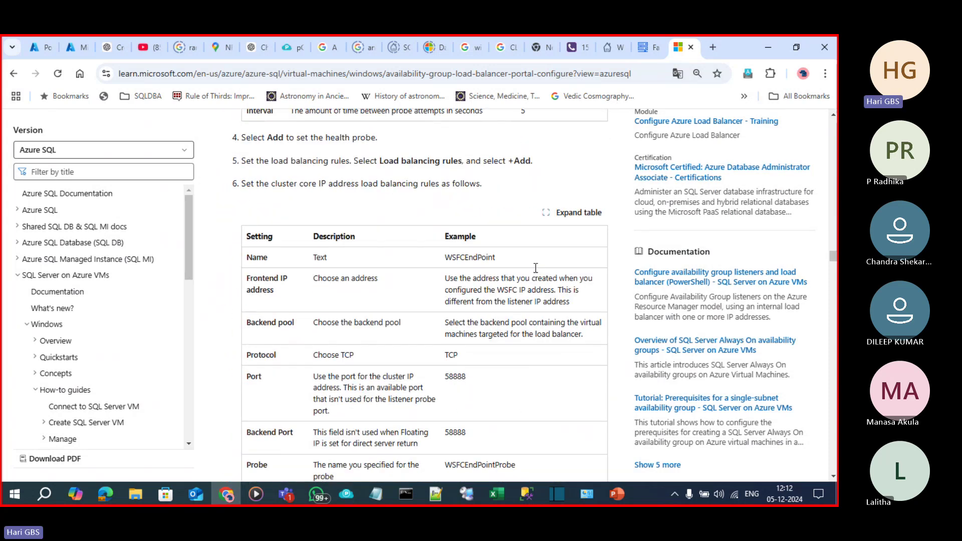
Read on through the article's listener configuration to the cluster parameters section, and copy its PowerShell script.
scroll(534, 275, "down", 12)
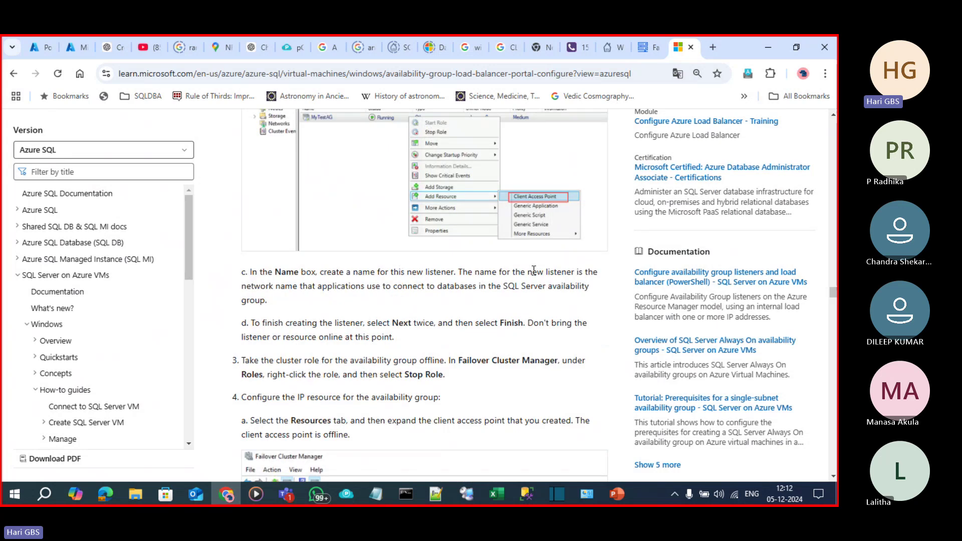
scroll(535, 274, "down", 15)
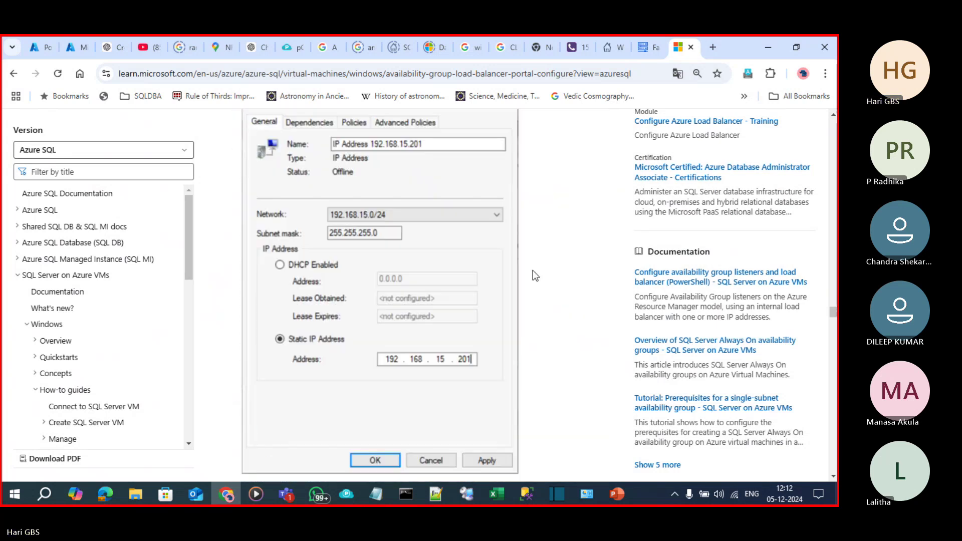
scroll(534, 270, "down", 15)
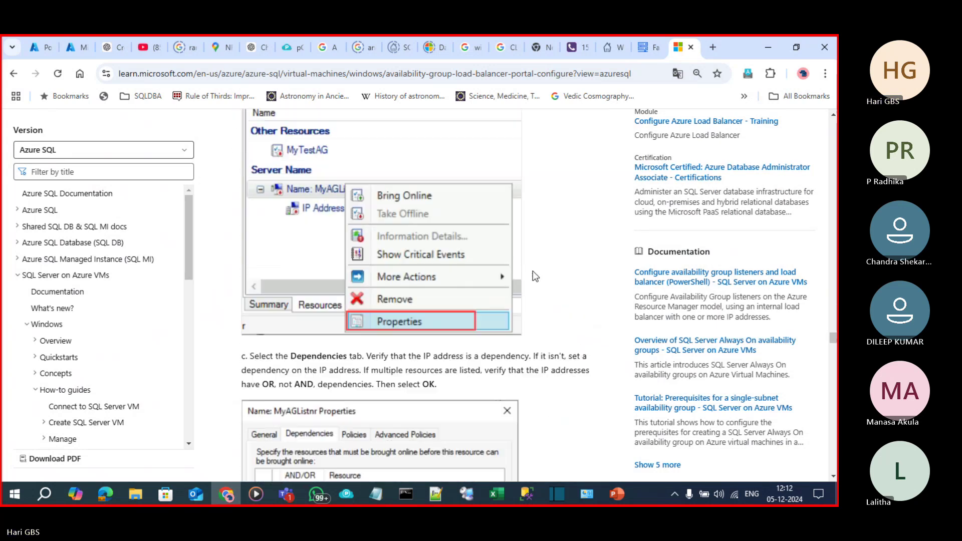
scroll(533, 271, "down", 12)
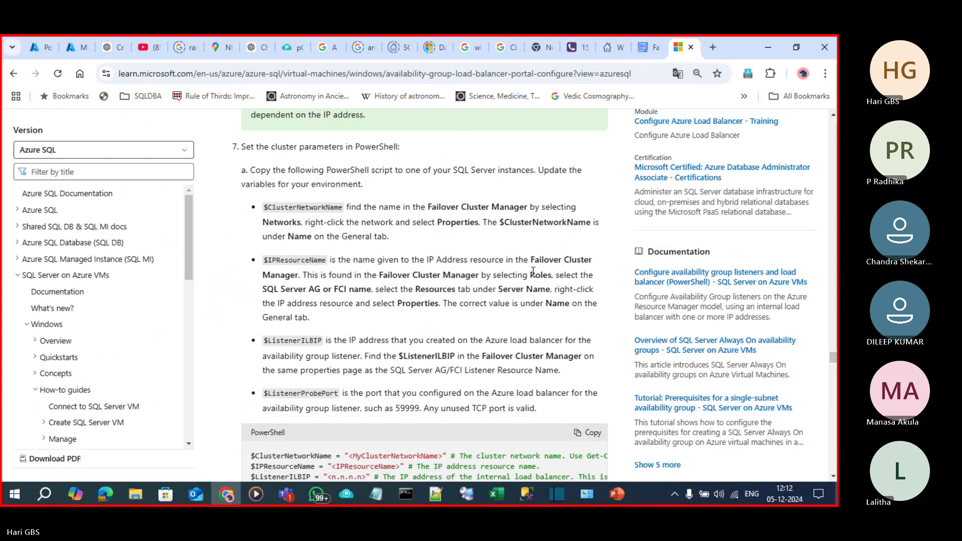
left_click(595, 196)
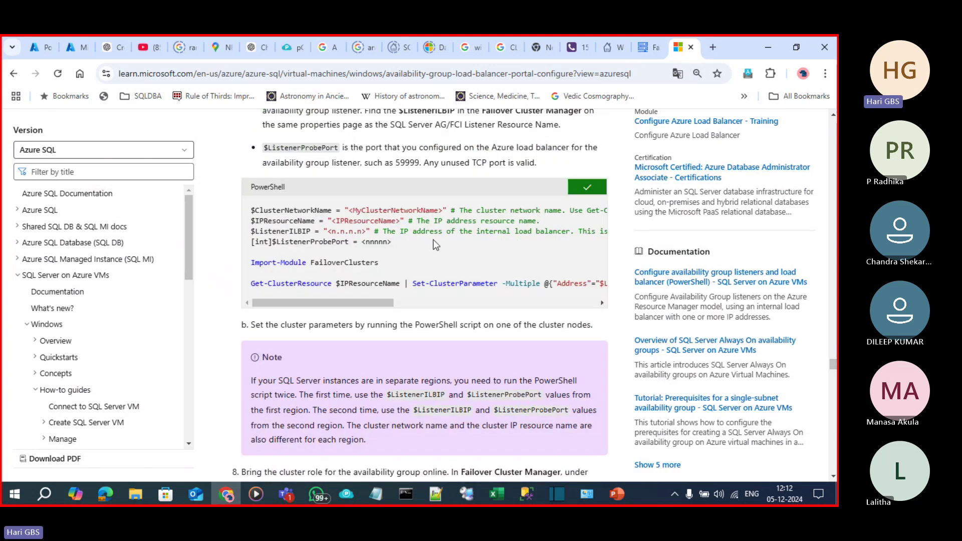
Switch to the computernode1 session in Remote Desktop Connection Manager and start Windows PowerShell ISE as administrator there.
key("alt+Tab")
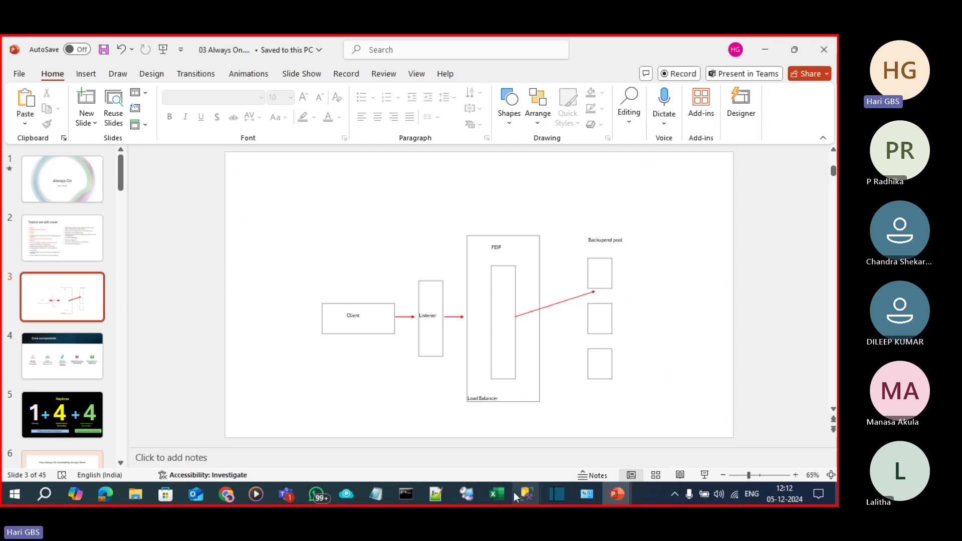
left_click(467, 494)
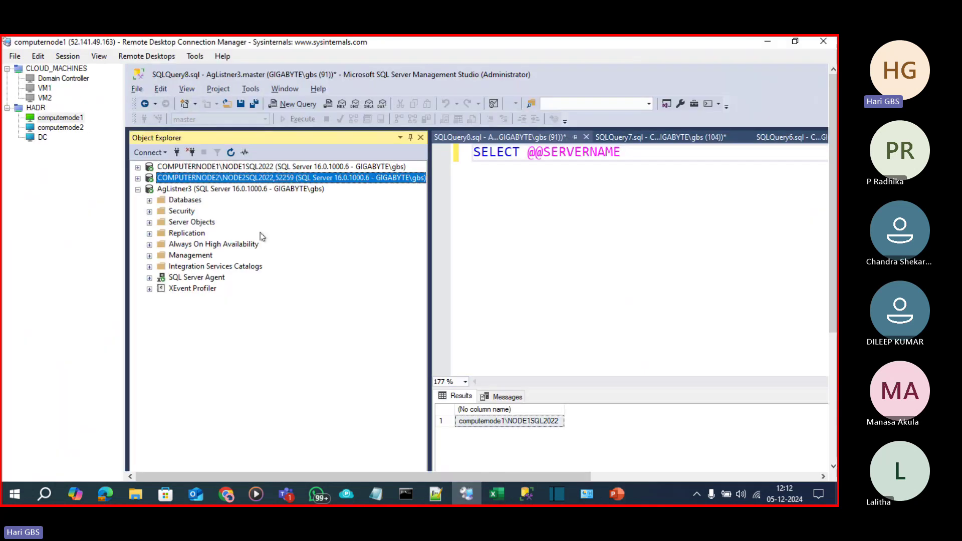
left_click(60, 118)
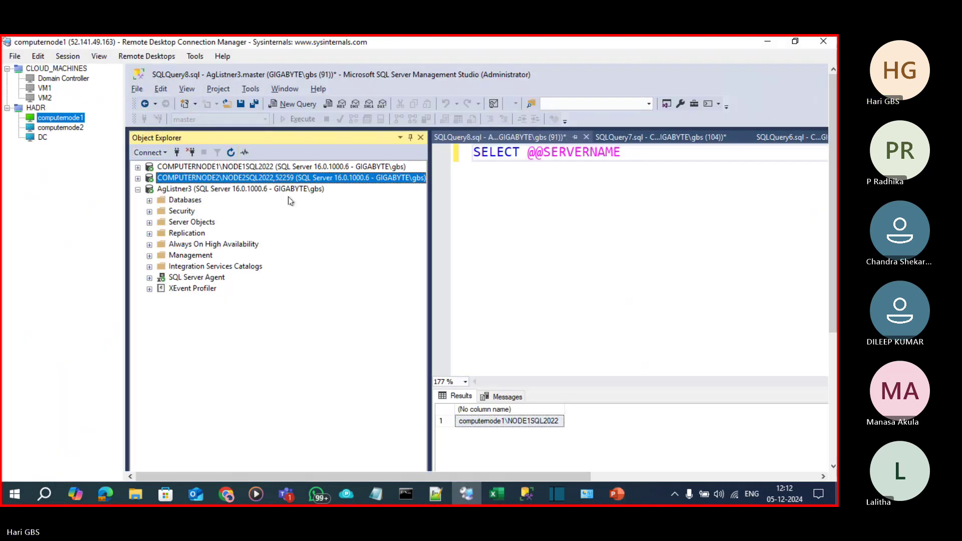
left_click(834, 358)
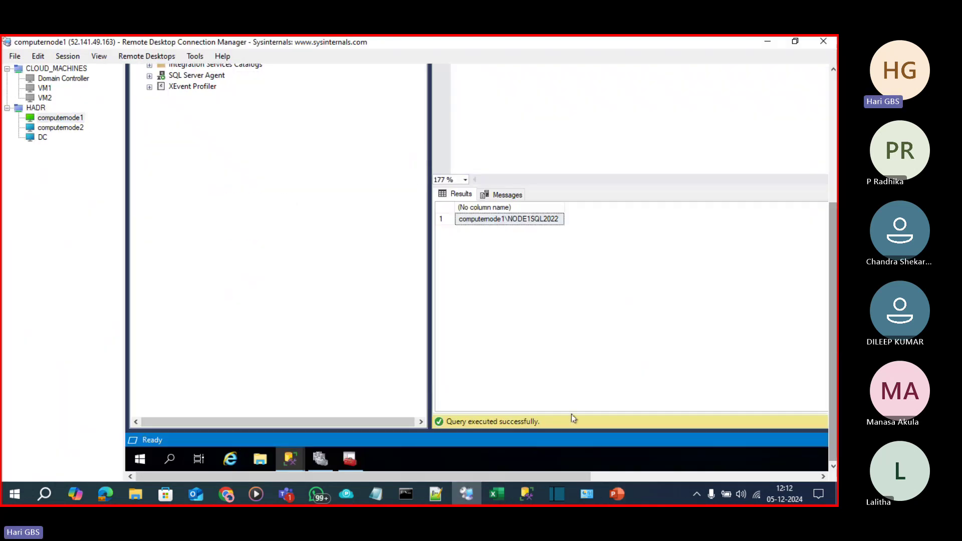
left_click(140, 459)
type("power")
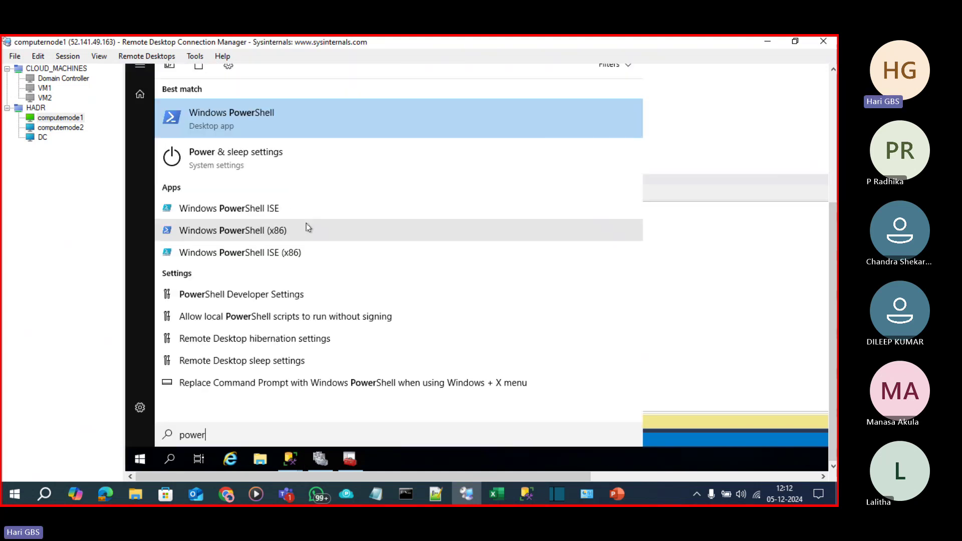
right_click(252, 252)
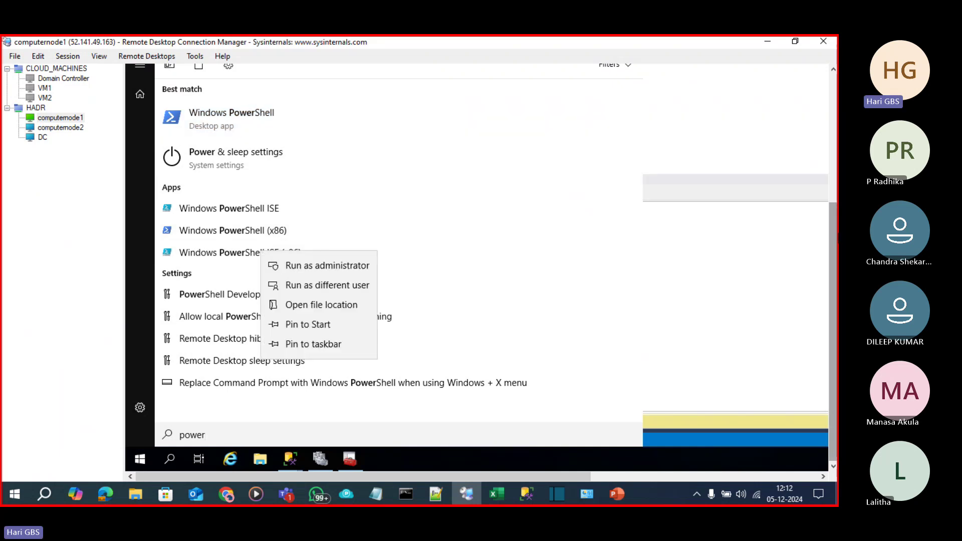
left_click(252, 215)
right_click(252, 215)
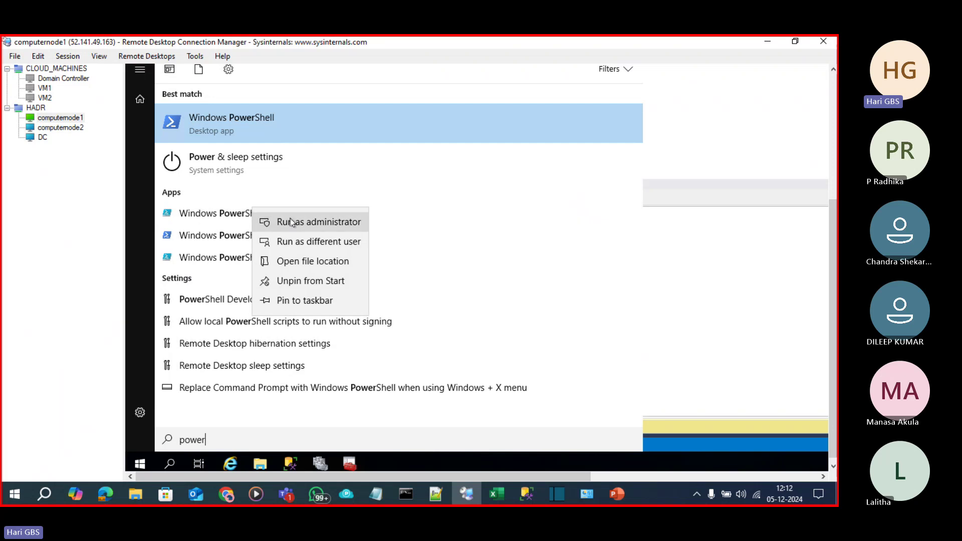
left_click(300, 222)
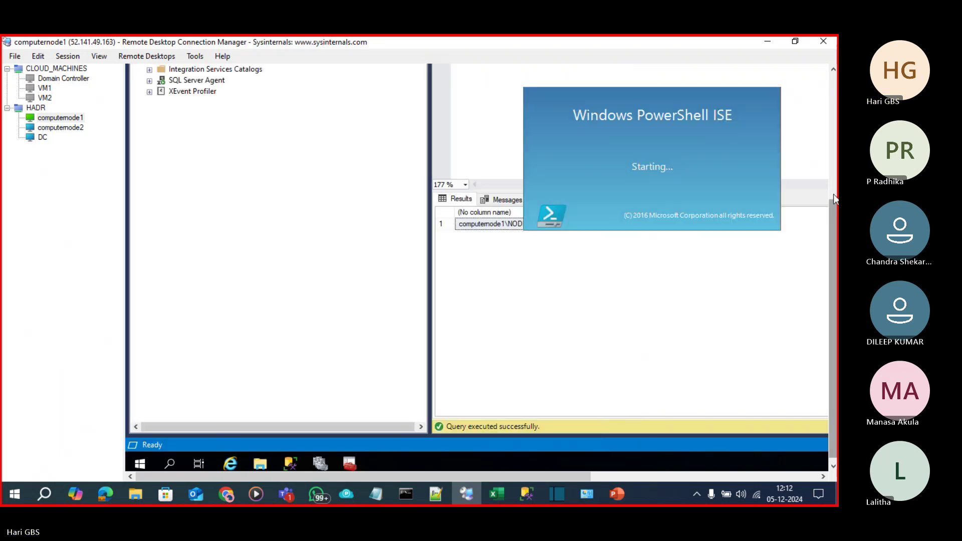
scroll(835, 205, "up", 3)
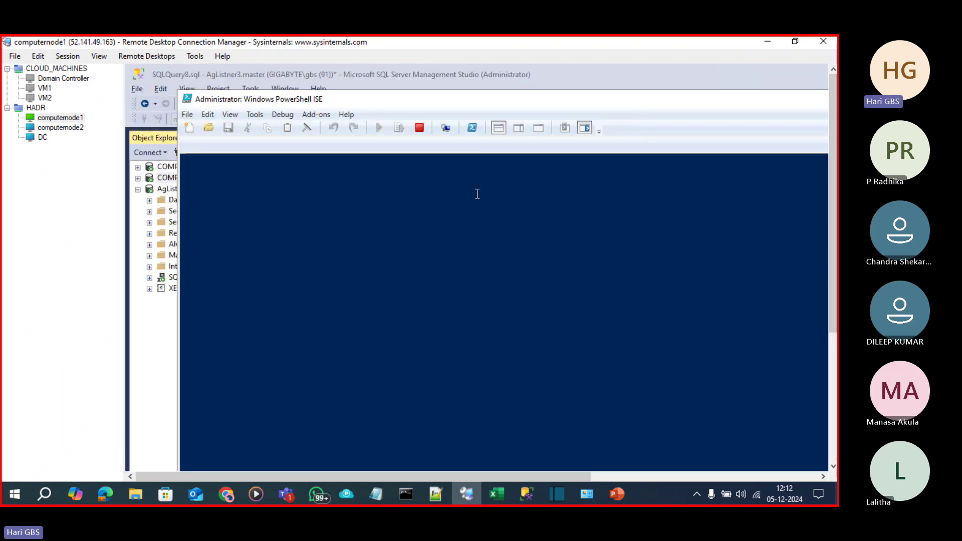
Show the script pane, paste the copied cluster parameter script, enlarge the console below it and go over the script's variables.
left_click(543, 131)
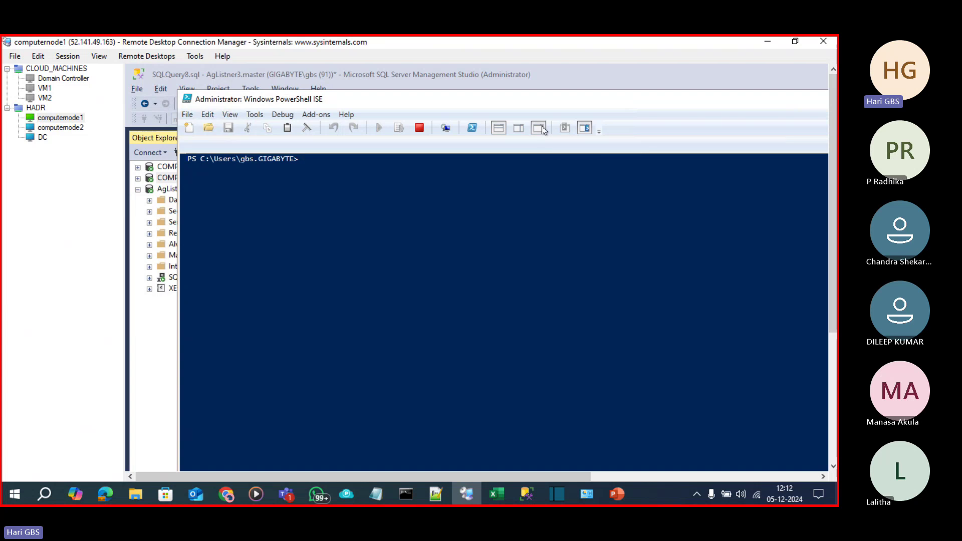
left_click(505, 131)
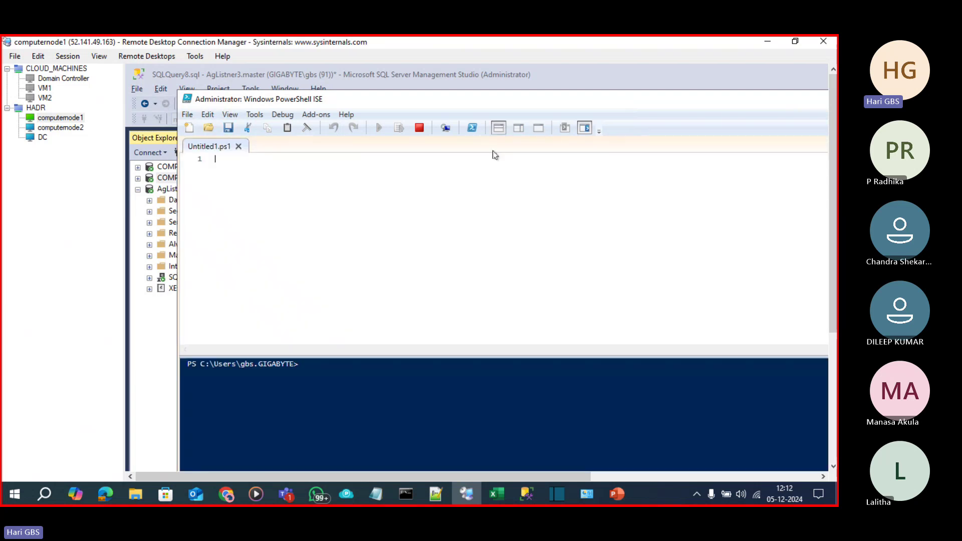
key("ctrl+v")
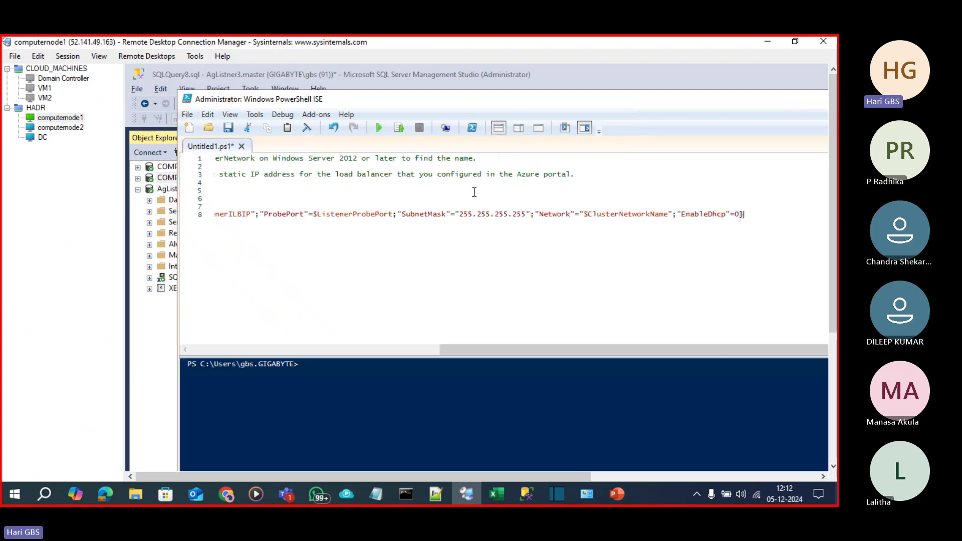
left_click(416, 353)
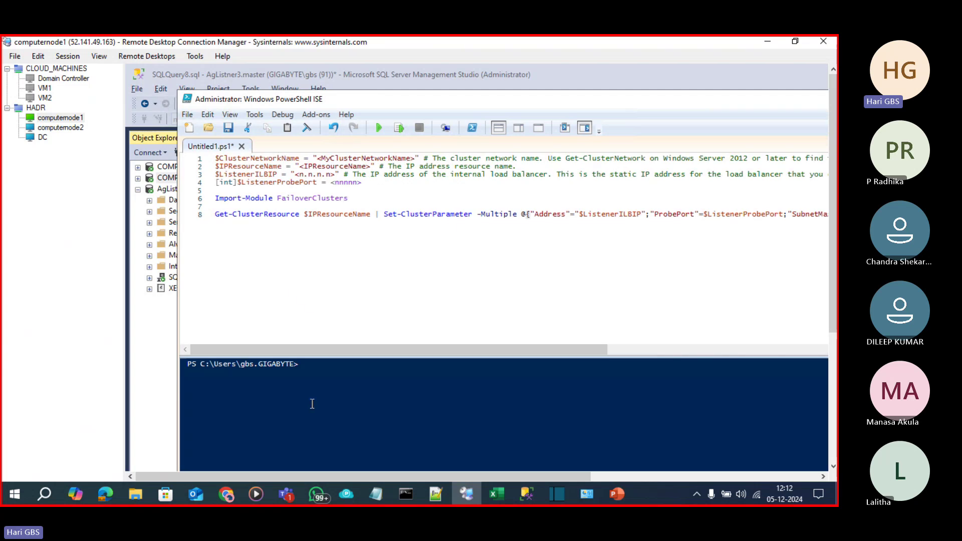
left_click_drag(370, 355, 367, 266)
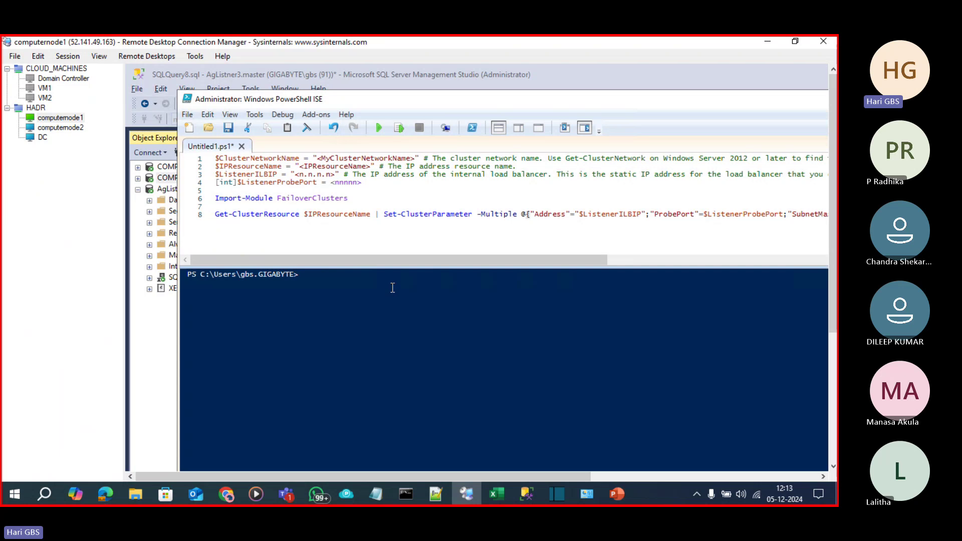
left_click(456, 228)
double_click(271, 157)
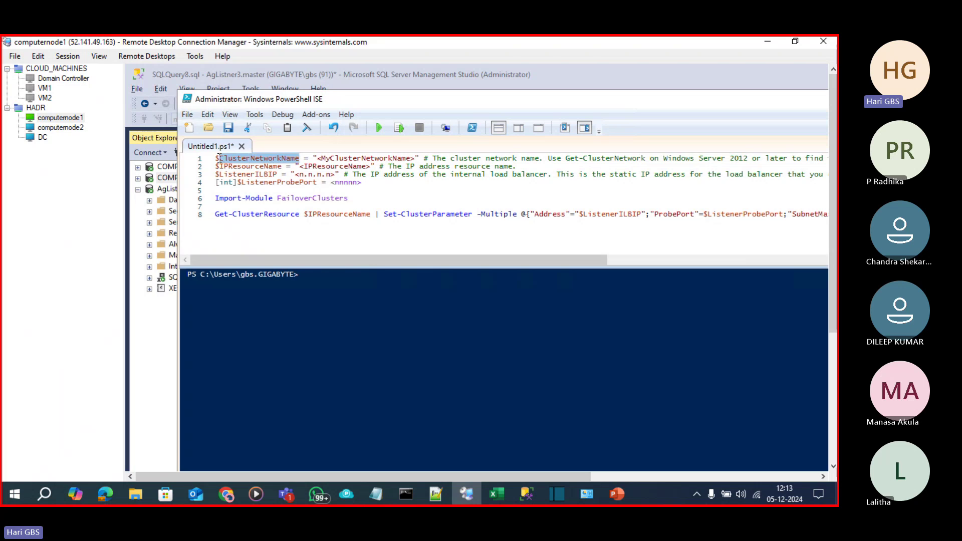
left_click_drag(287, 167, 217, 174)
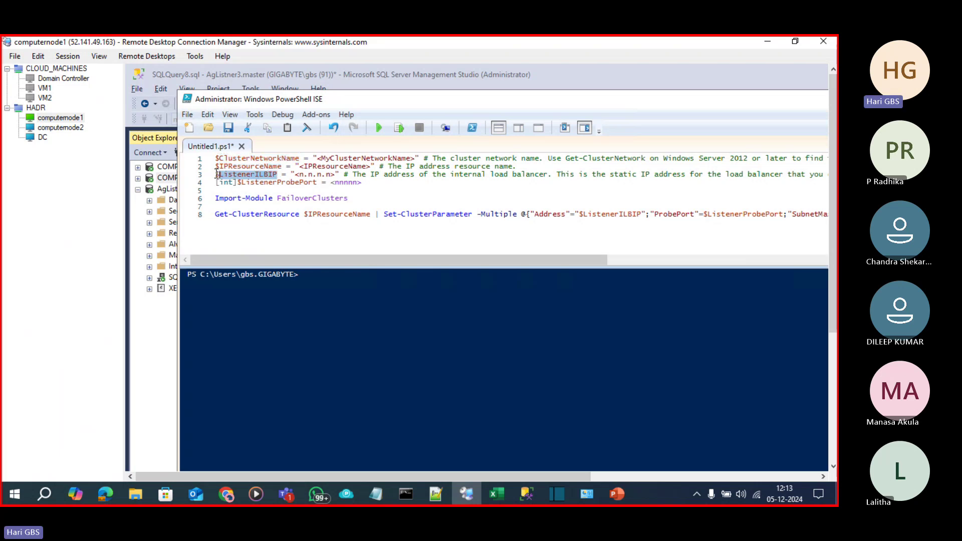
left_click(267, 183)
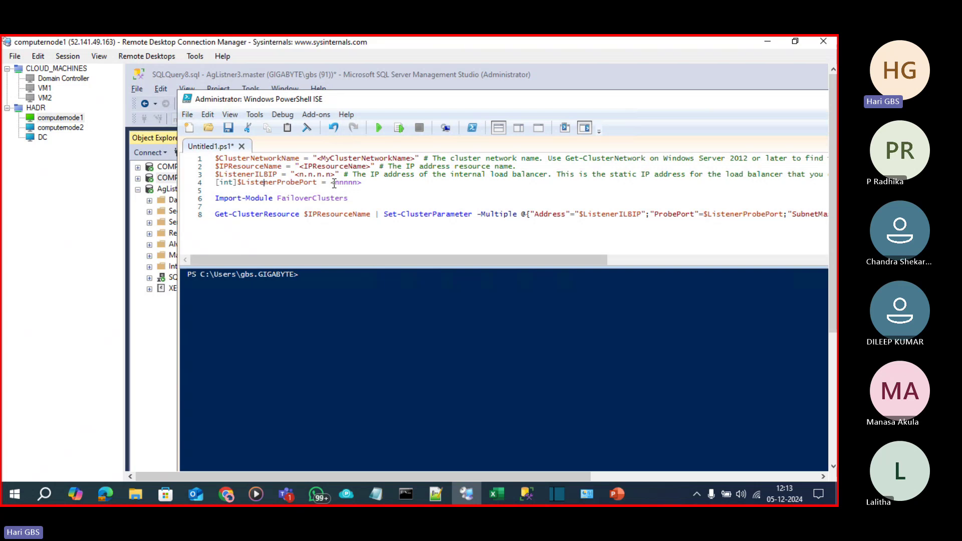
left_click_drag(333, 183, 365, 183)
type("10.0.0.100")
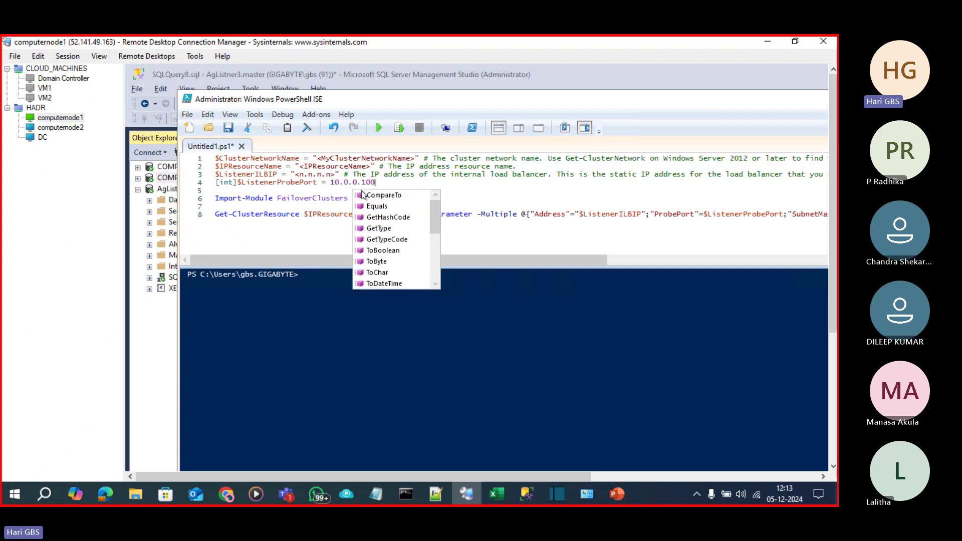
left_click(317, 186)
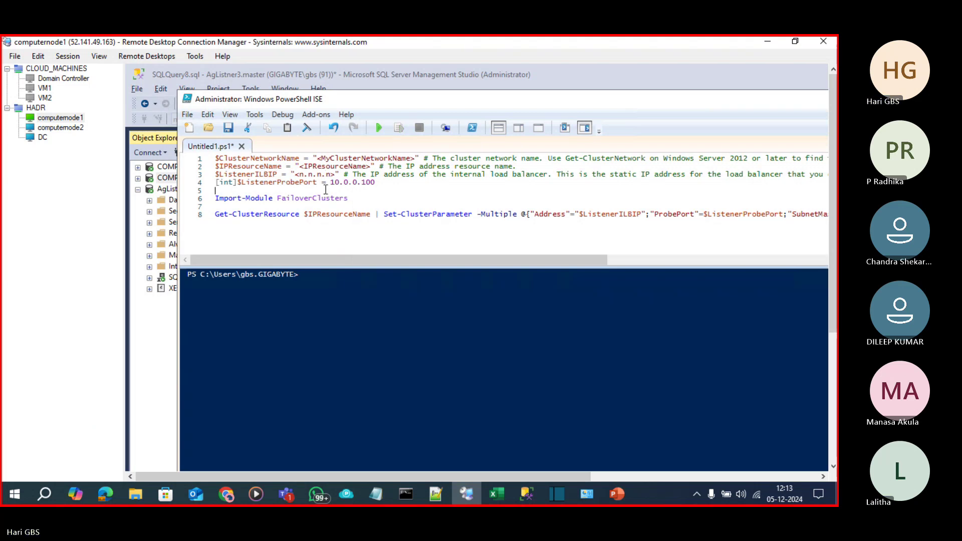
In the script, set $ListenerProbePort to 59999 and $ListenerILBIP to "10.0.0.100".
left_click_drag(330, 183, 391, 183)
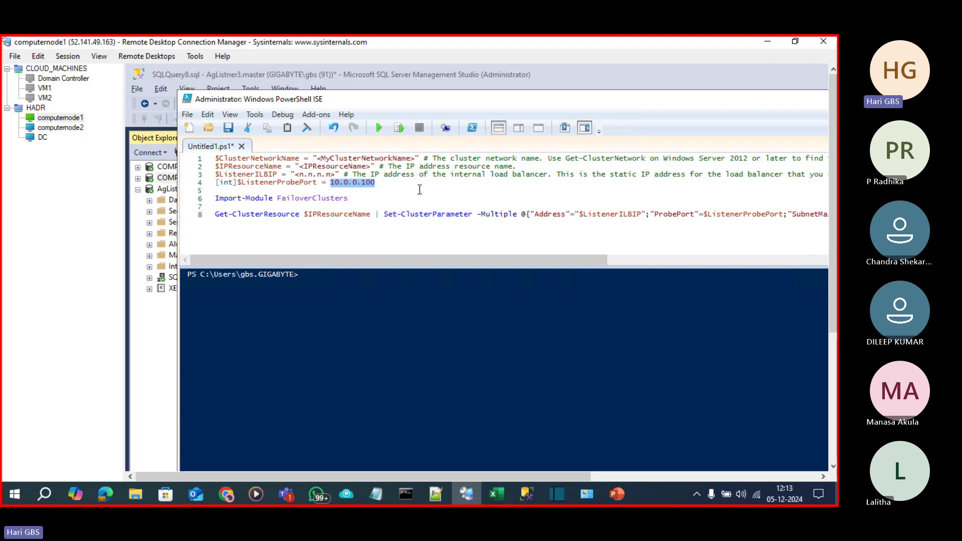
type("59999")
left_click_drag(295, 175, 336, 175)
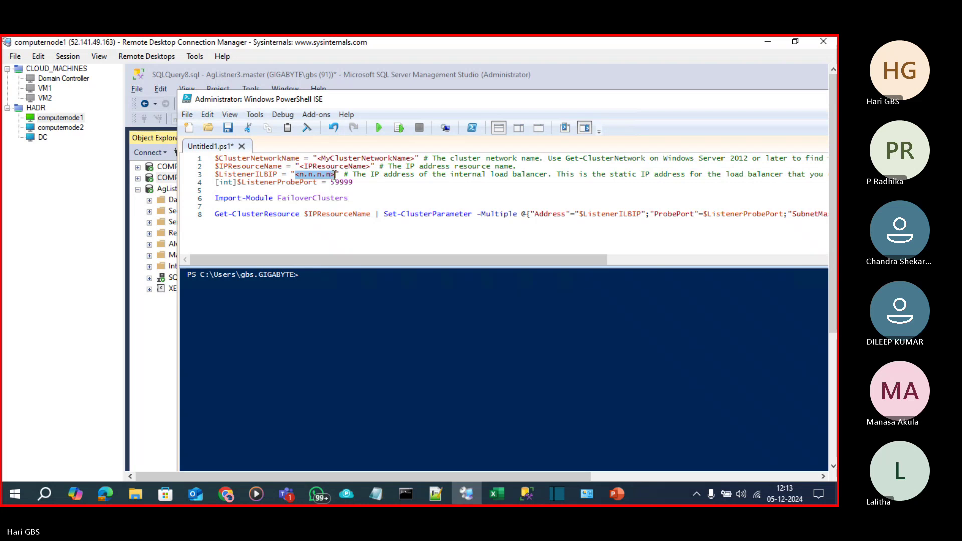
type("10.0.0.100")
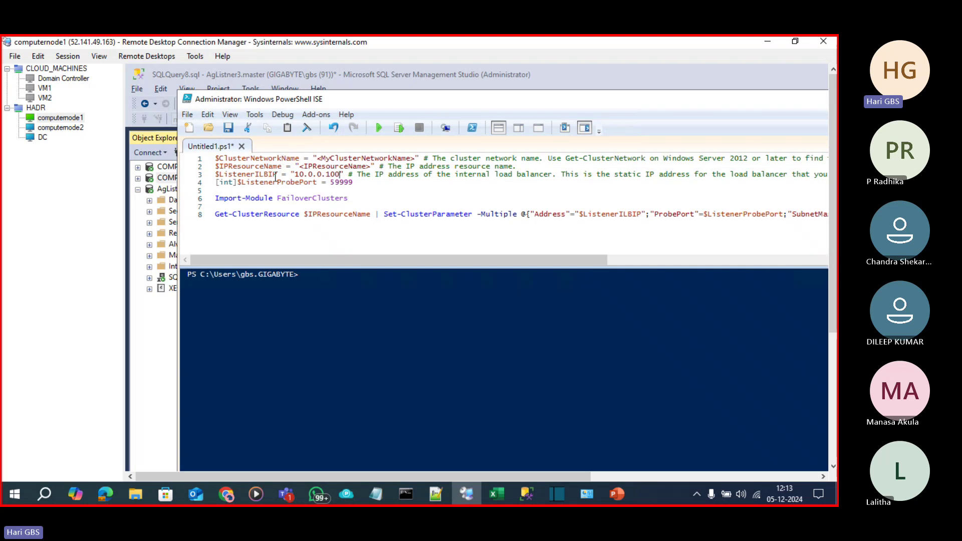
Switch to Failover Cluster Manager, copy the name Cluster Network 1 from that network's properties, and close the properties unchanged.
left_click(162, 337)
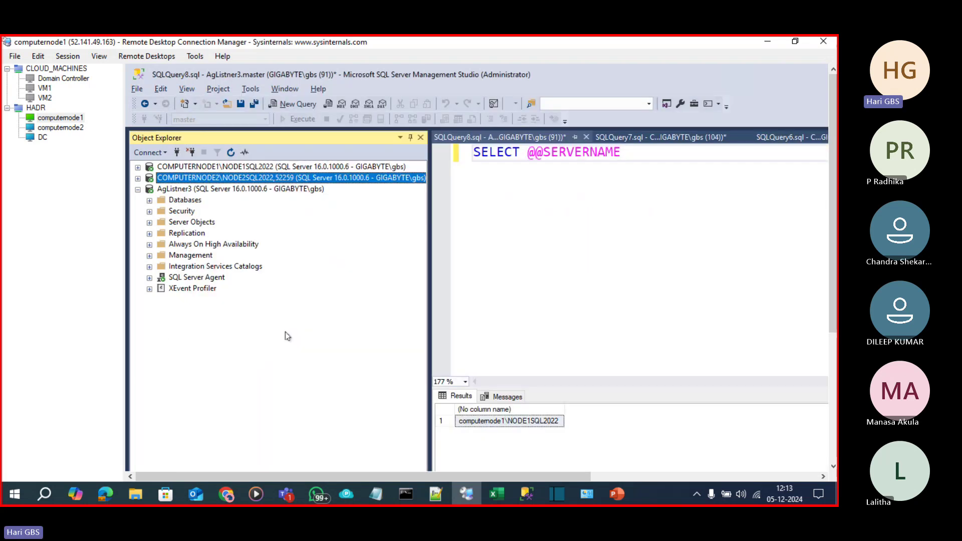
left_click(319, 458)
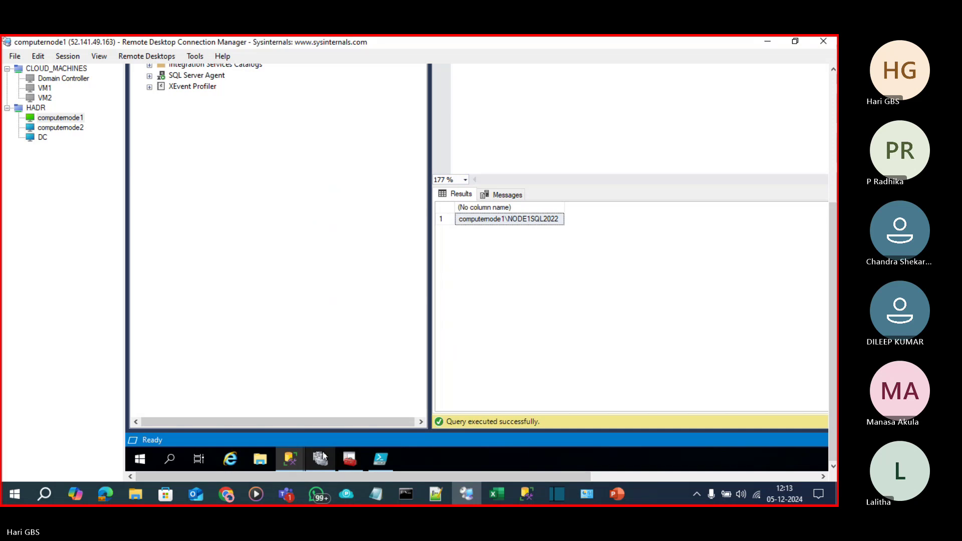
left_click(833, 169)
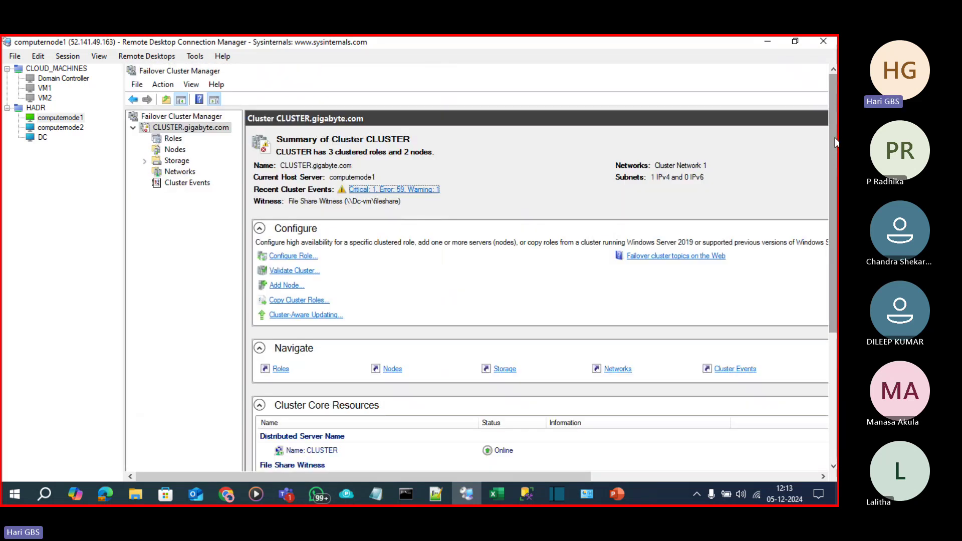
left_click(170, 171)
left_click(287, 163)
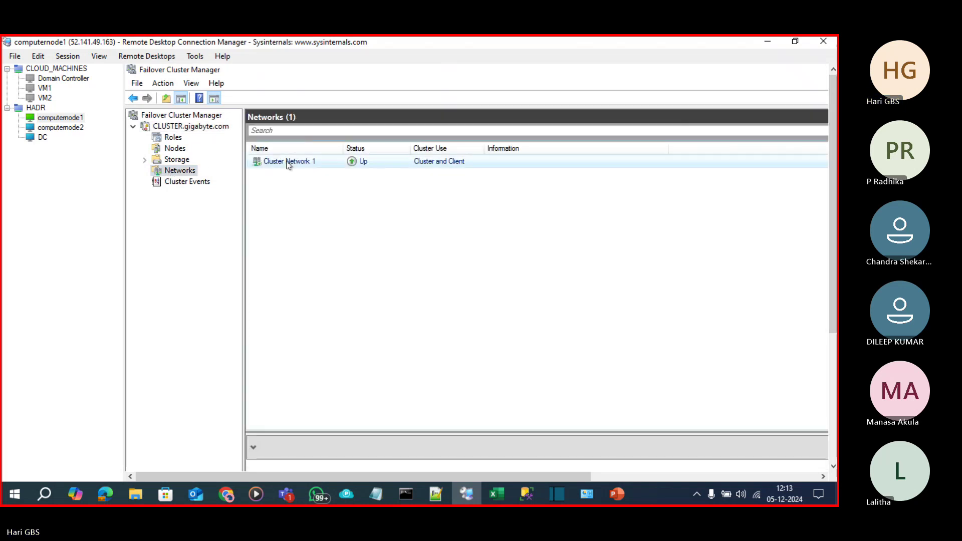
right_click(288, 164)
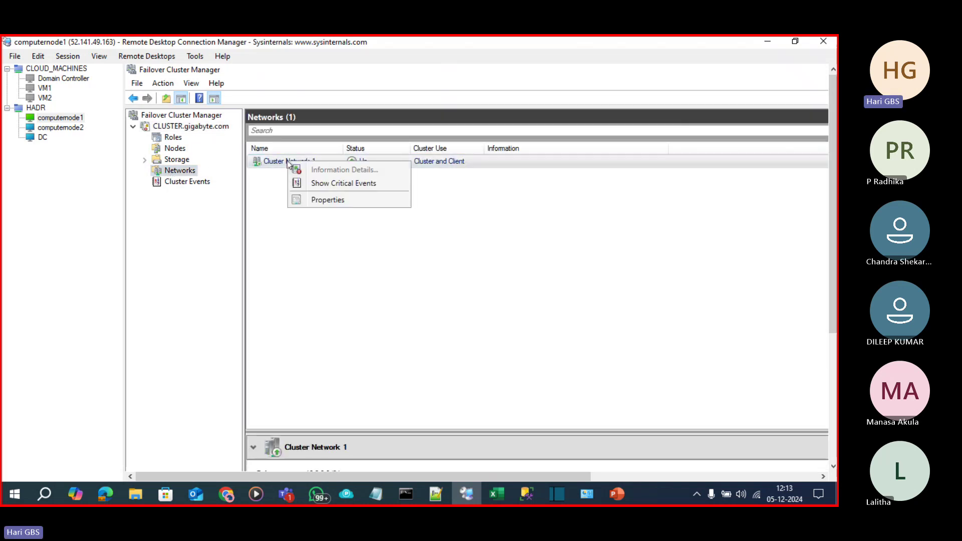
left_click(305, 200)
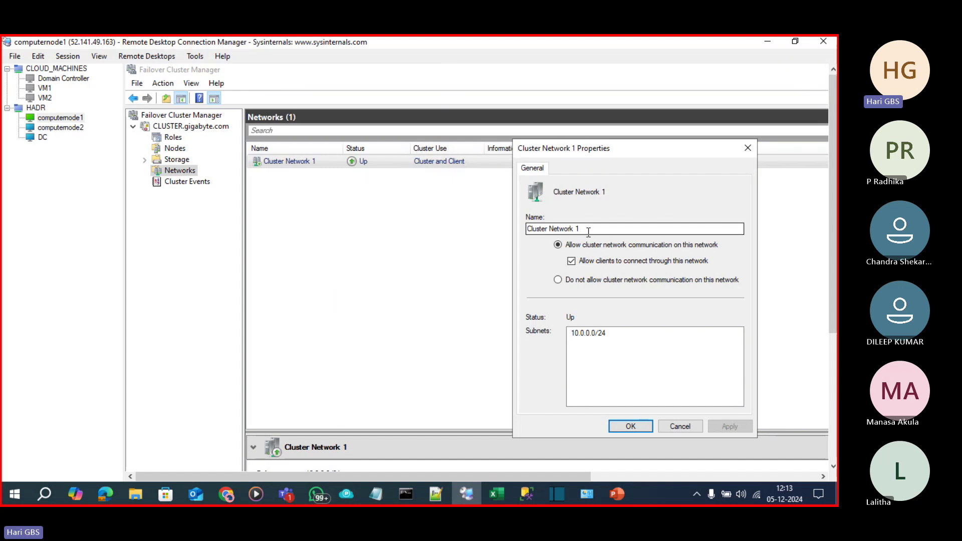
left_click_drag(581, 230, 521, 235)
key("ctrl+c")
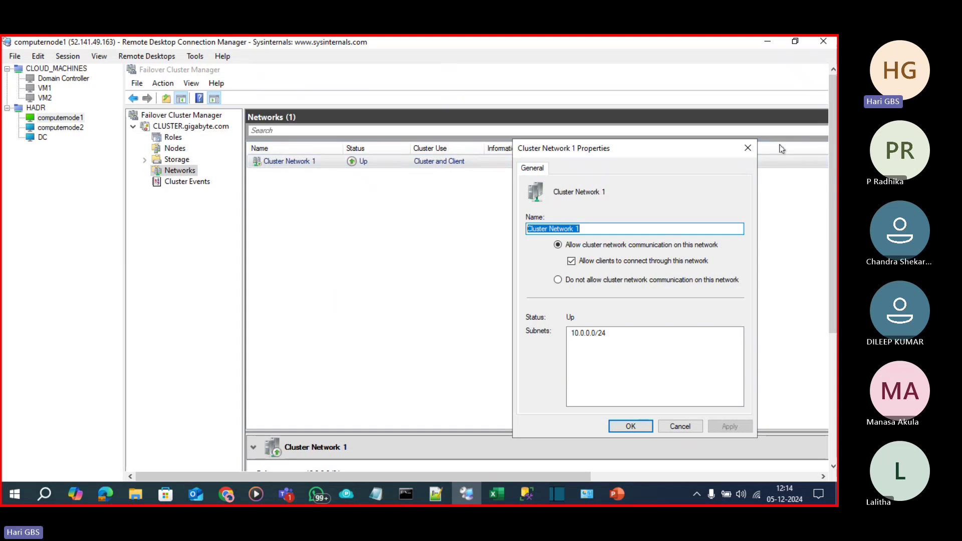
left_click(748, 148)
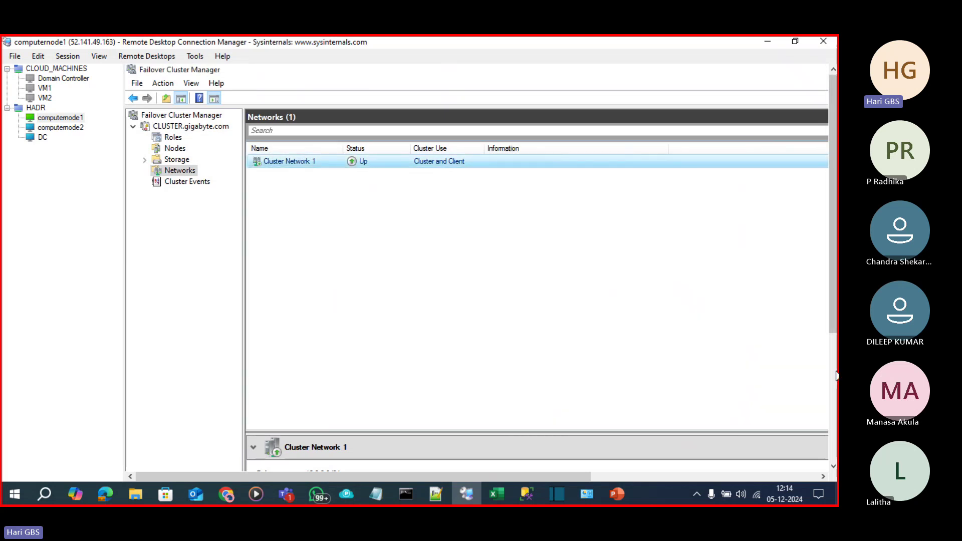
Return to the PowerShell ISE script and set $ClusterNetworkName to "Cluster Network 1".
scroll(511, 396, "down", 5)
left_click(382, 460)
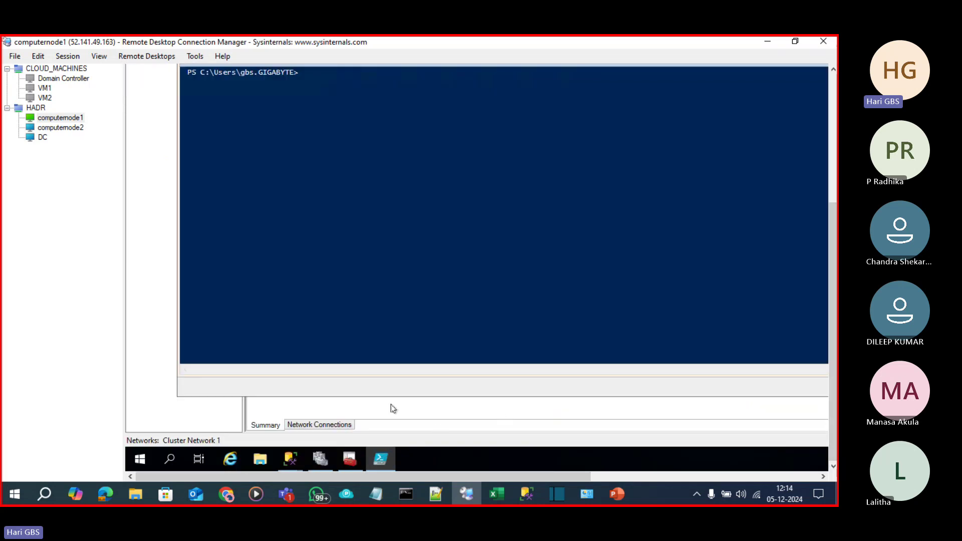
scroll(391, 408, "up", 5)
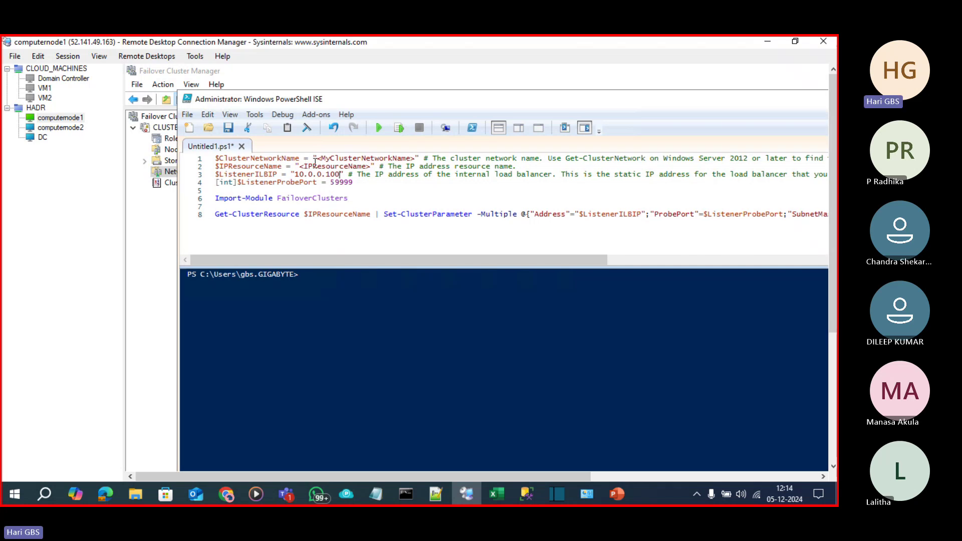
left_click_drag(317, 157, 416, 157)
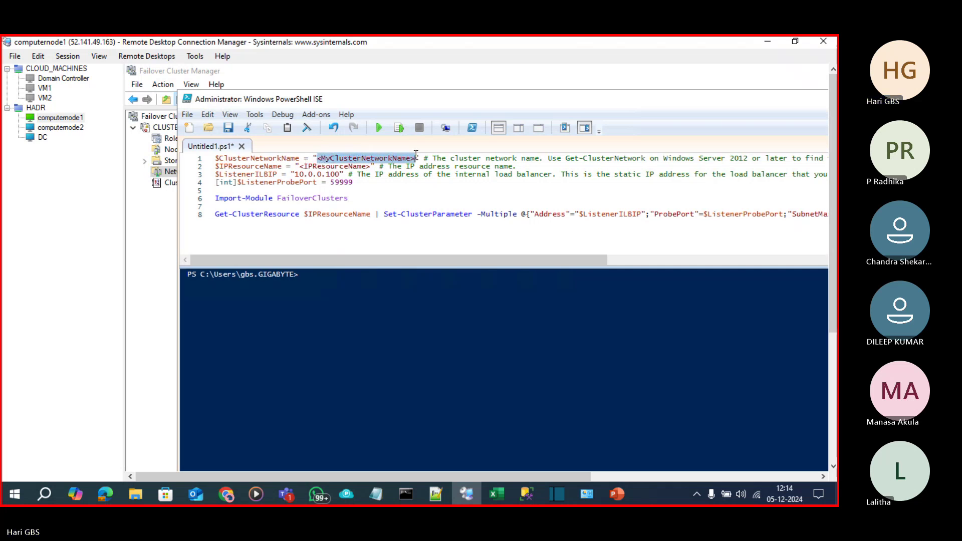
key("ctrl+v")
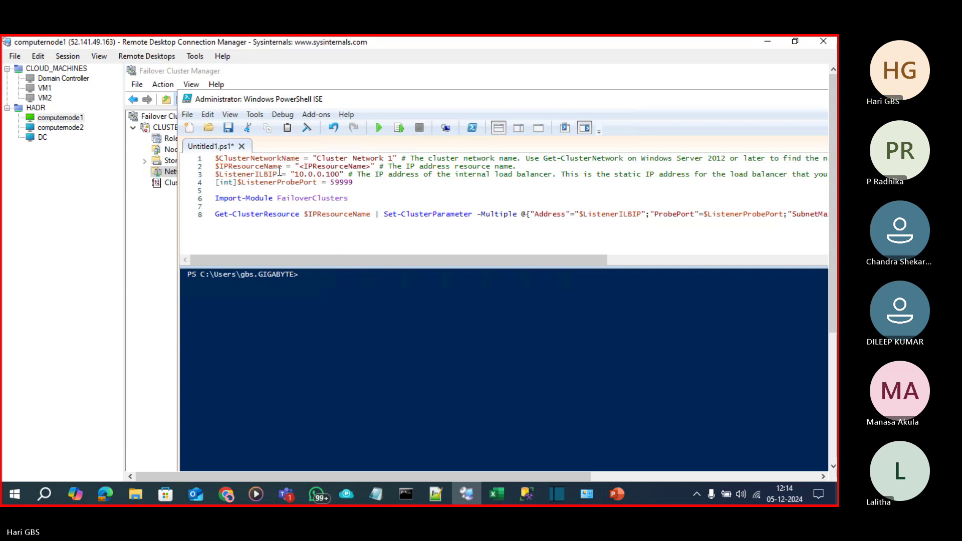
In Failover Cluster Manager, copy the resource name Agroup3_10.0.0.100 from the properties of Agroup3's listener IP address, and close the properties unchanged.
left_click(155, 235)
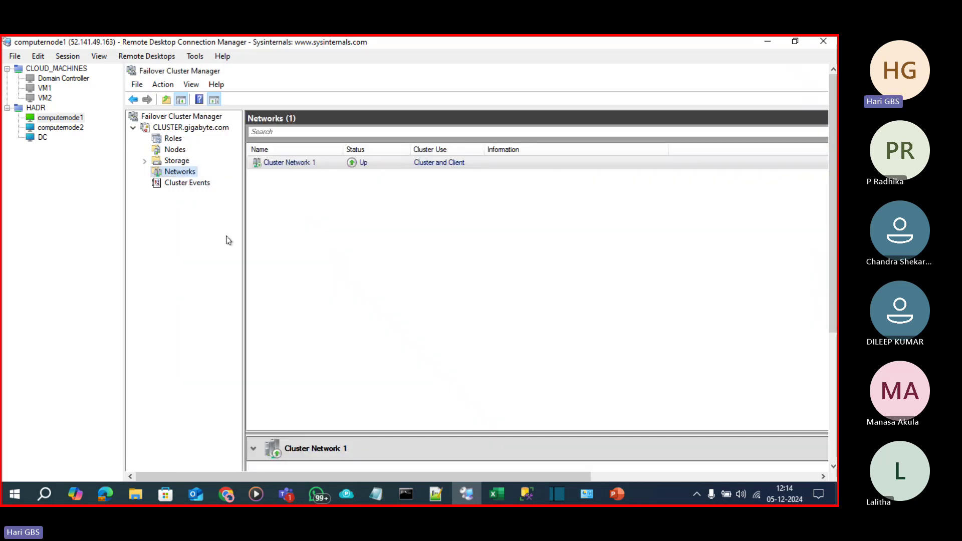
left_click(171, 139)
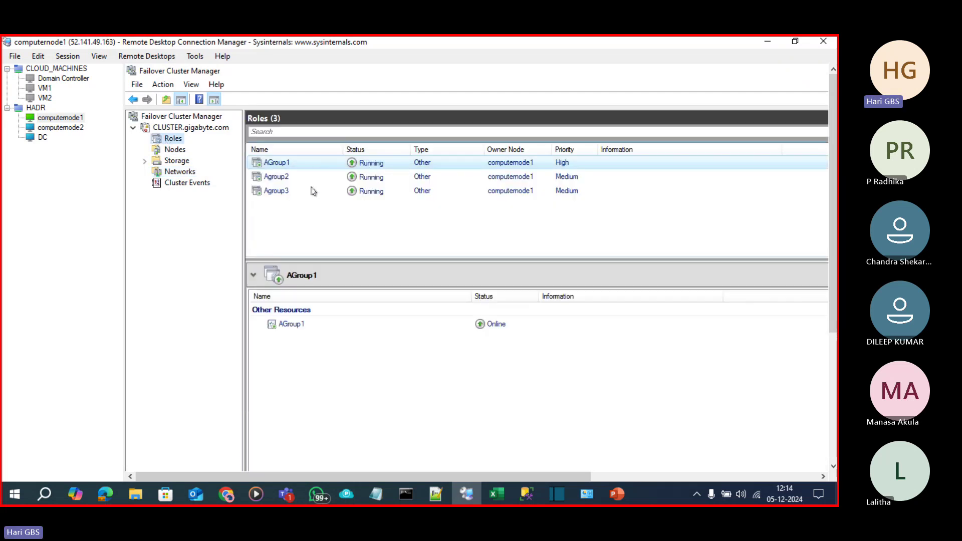
left_click(313, 191)
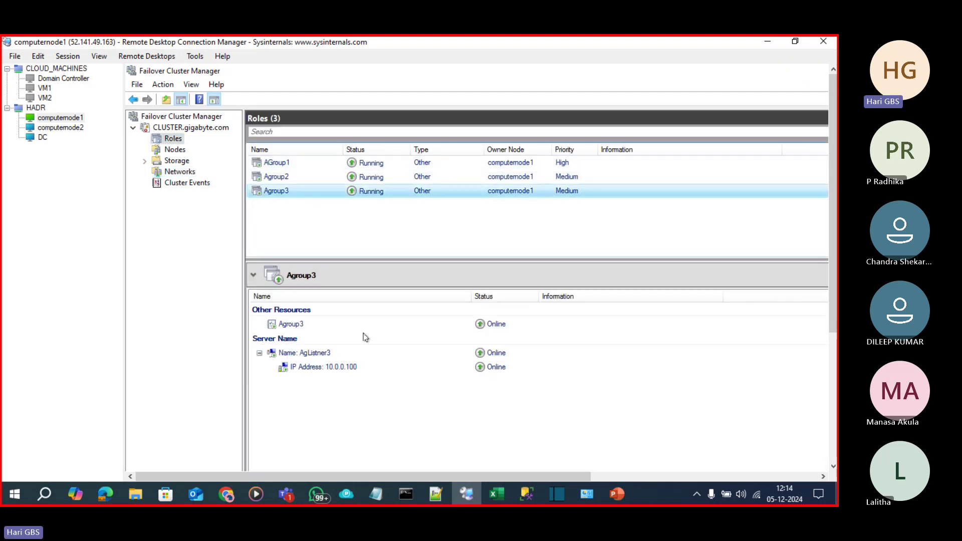
left_click(334, 369)
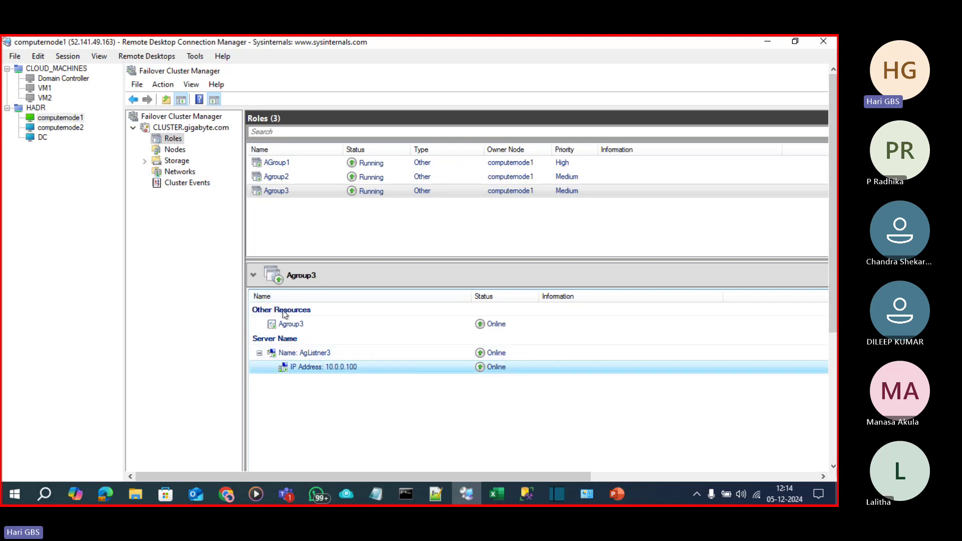
right_click(305, 372)
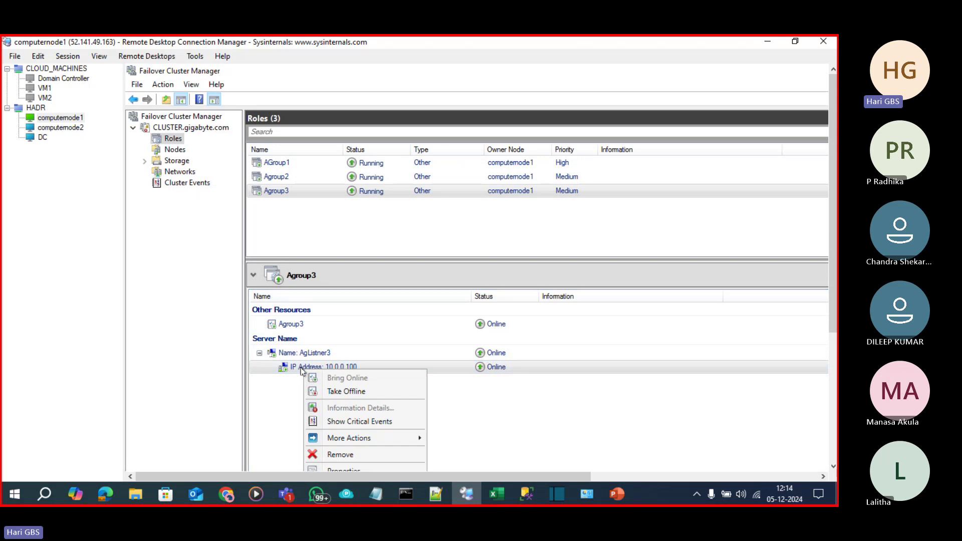
left_click(334, 468)
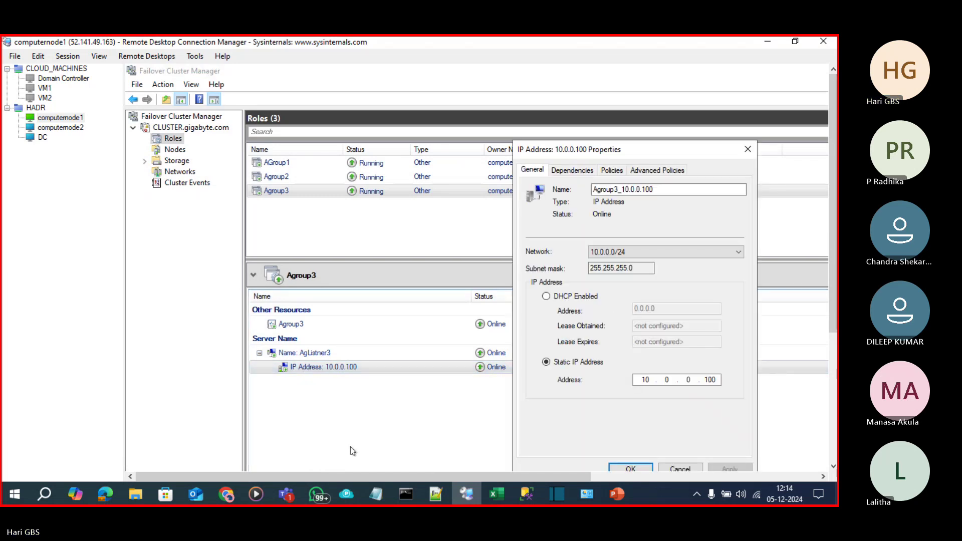
left_click_drag(670, 190, 570, 196)
key("ctrl+c")
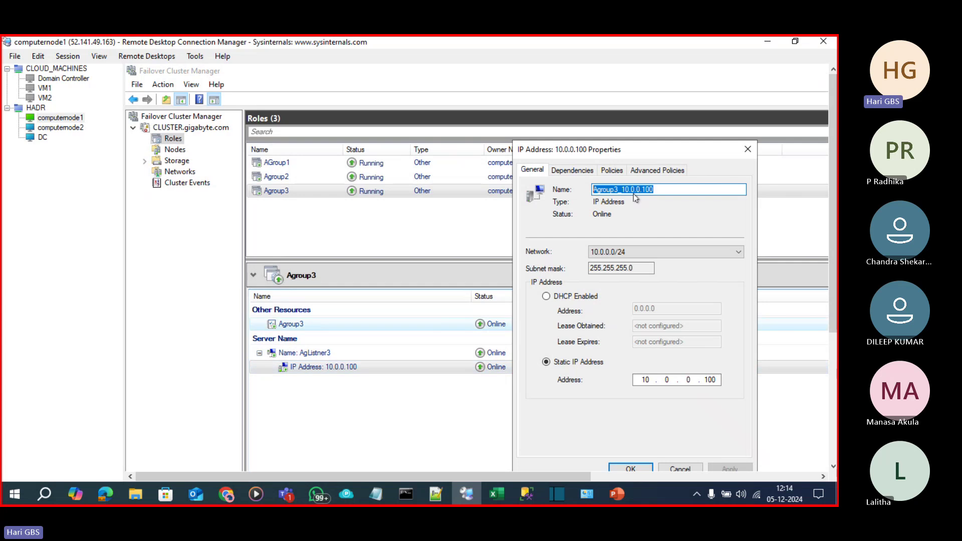
key("Escape")
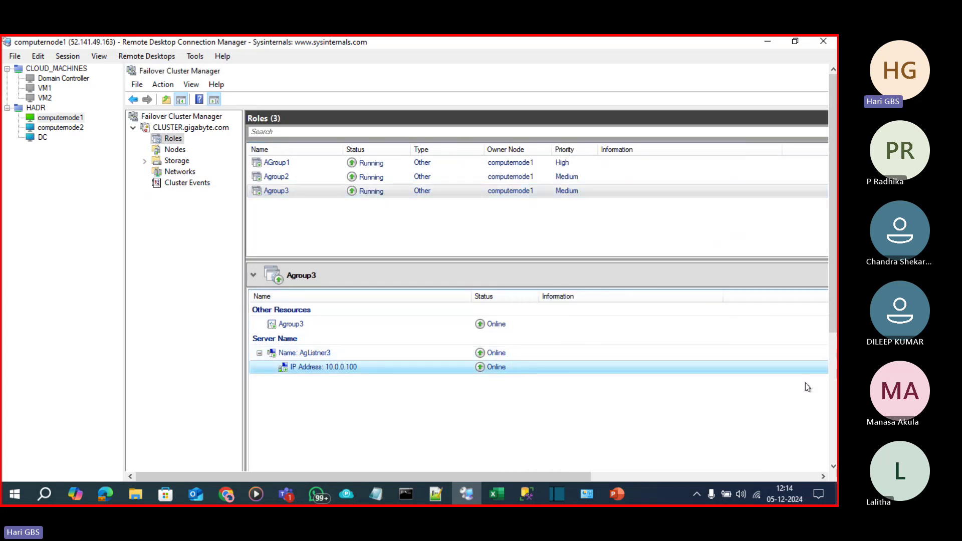
In the PowerShell ISE script, set $IPResourceName to "Agroup3_10.0.0.100", run the whole script and review its console output.
left_click(393, 459)
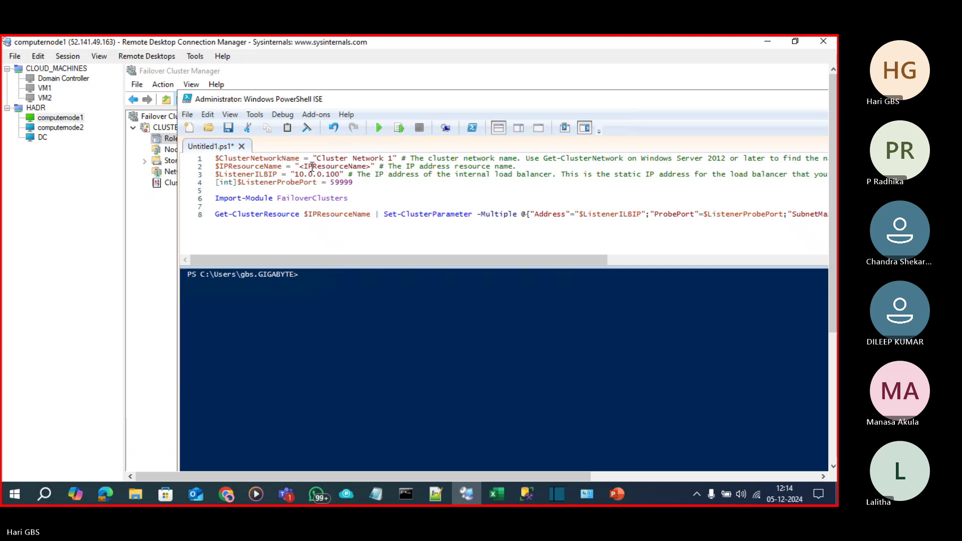
left_click_drag(300, 167, 371, 167)
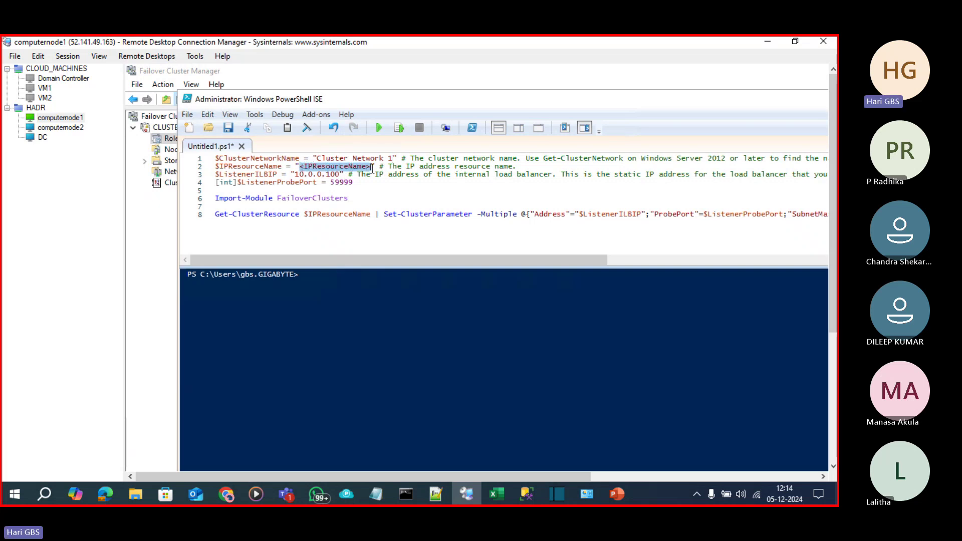
key("ctrl+v")
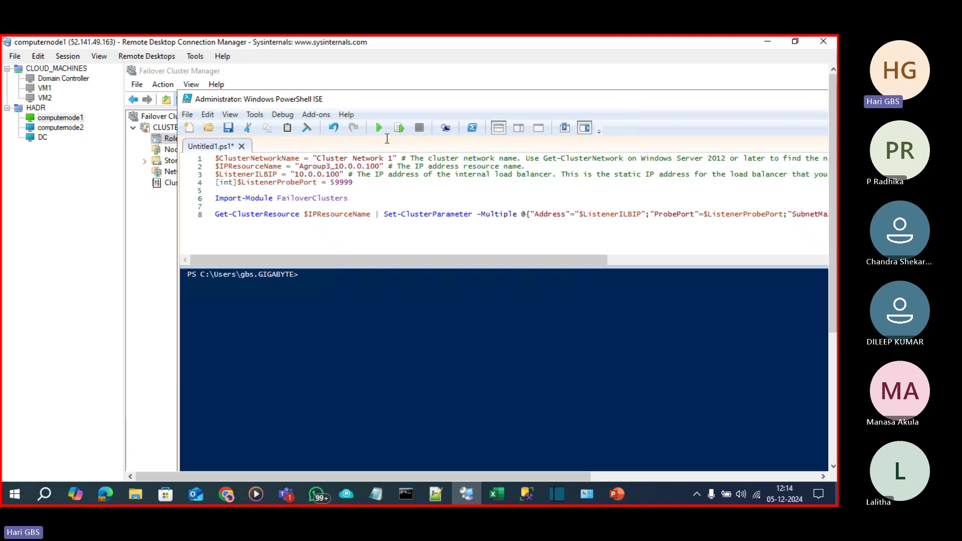
left_click(379, 128)
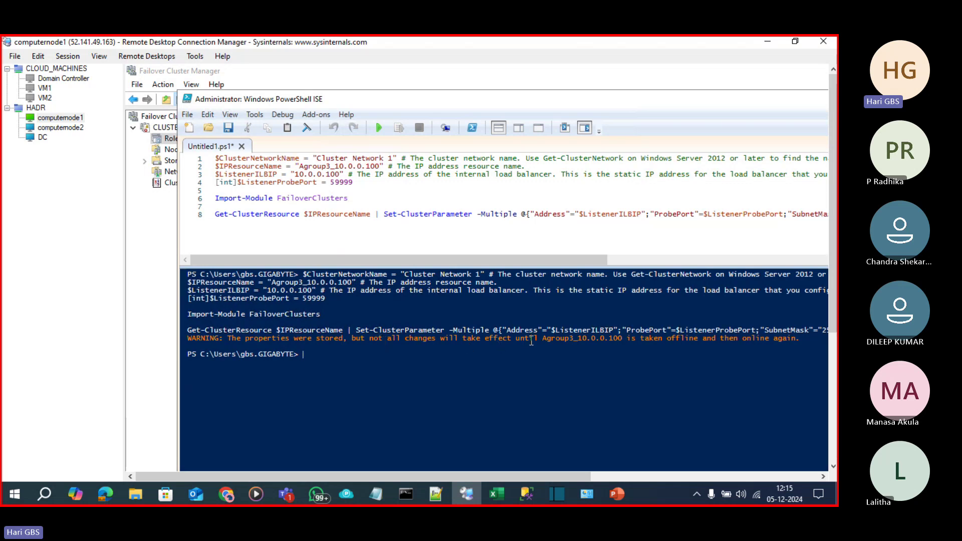
left_click_drag(545, 339, 626, 340)
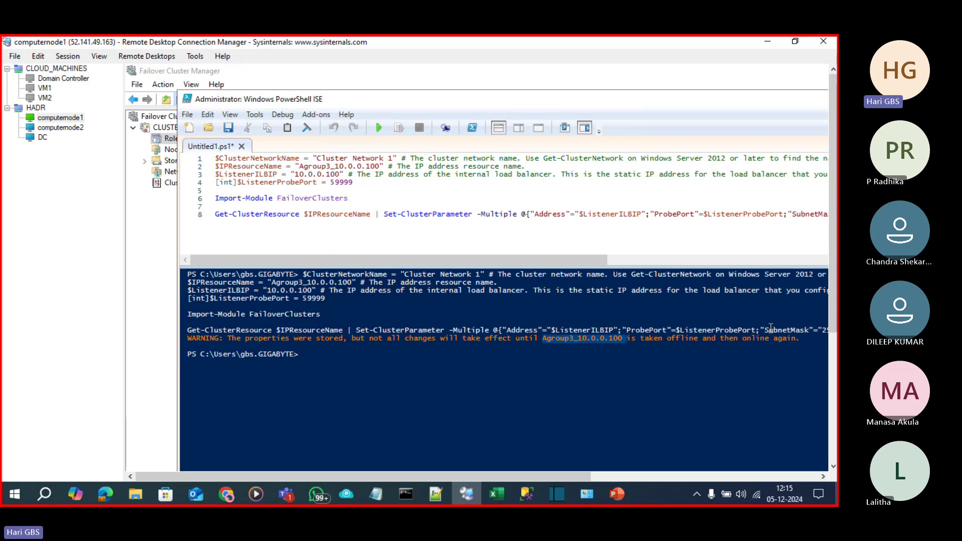
Return to the roles in Failover Cluster Manager, then stop and restart the Agroup3 role.
left_click(755, 87)
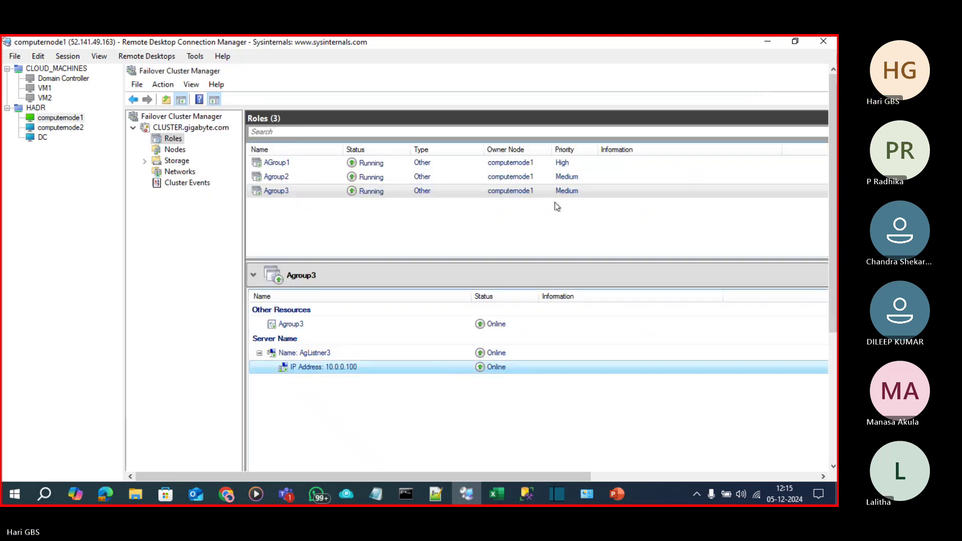
right_click(332, 196)
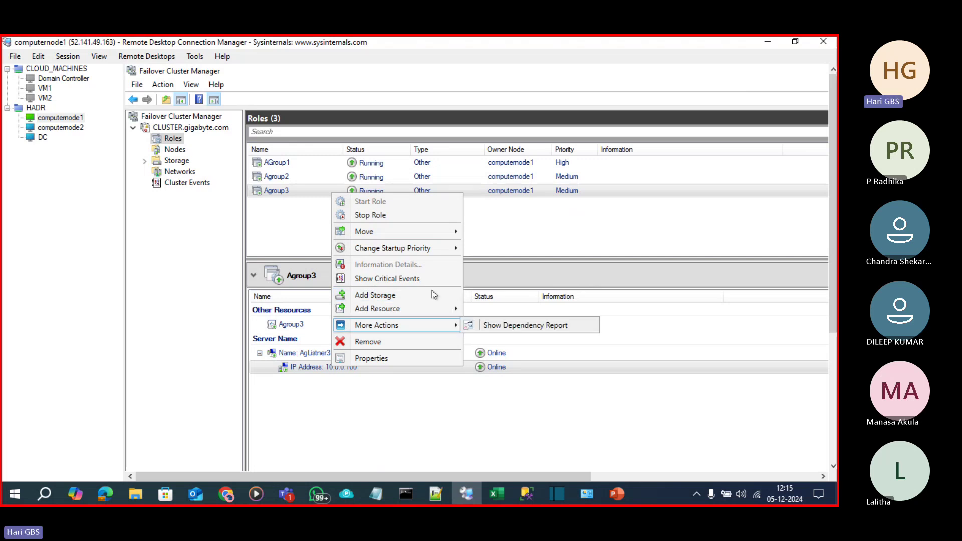
left_click(381, 217)
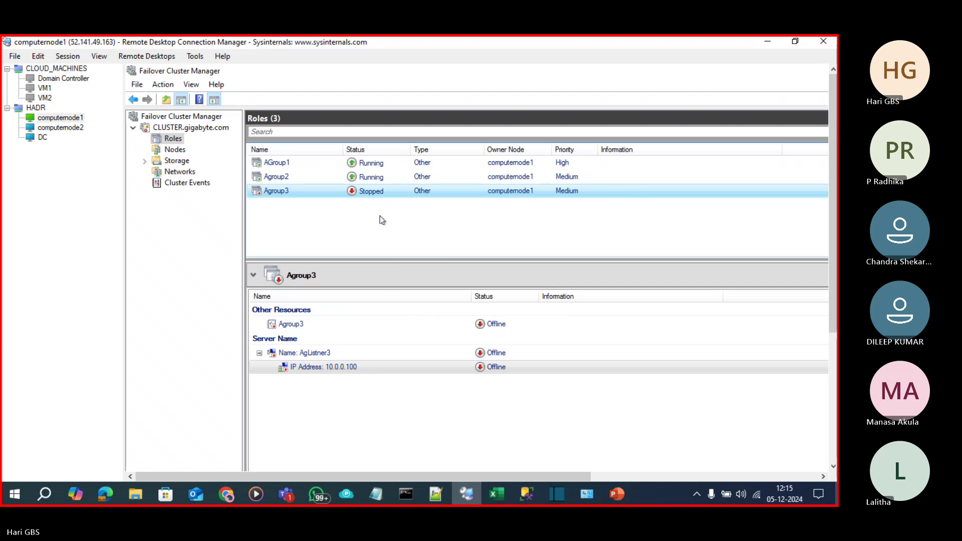
right_click(333, 190)
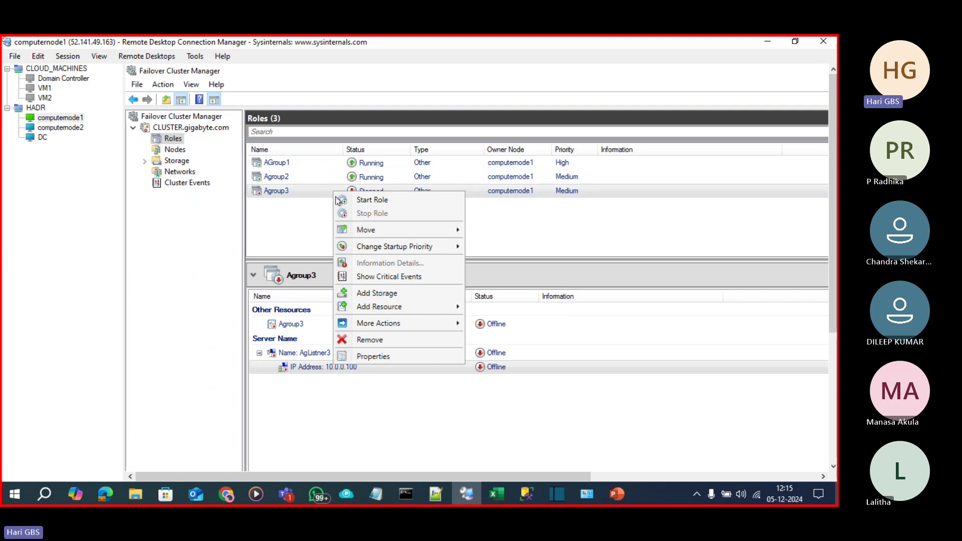
left_click(342, 202)
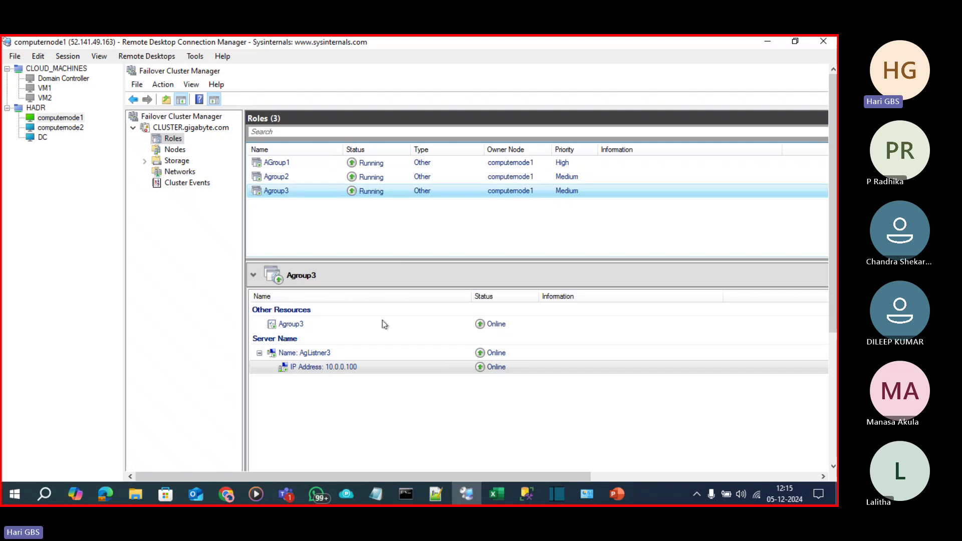
Switch to the computernode2 session, dismiss the connection error, connect Management Studio to AgListner3, and widen Object Explorer with the COMPUTERNODE2 tree collapsed.
left_click(59, 128)
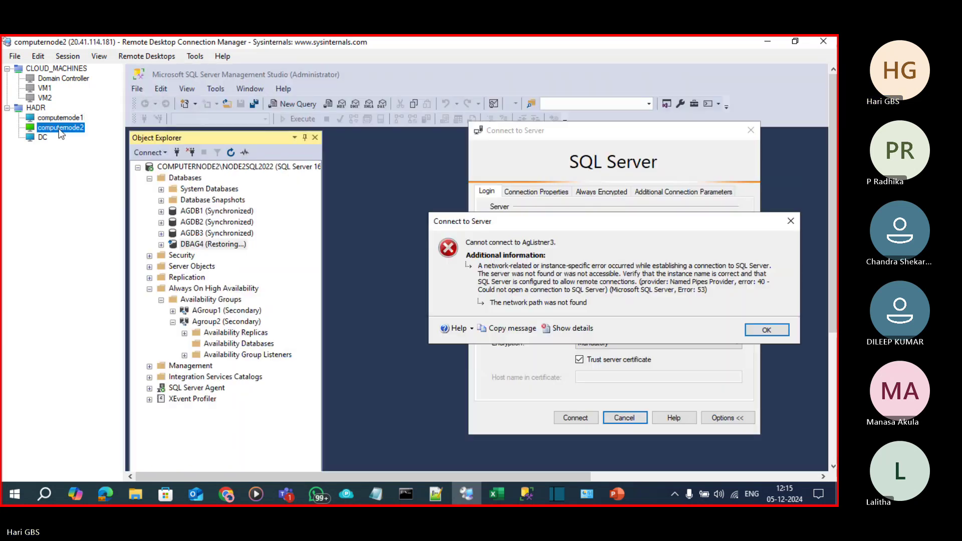
left_click(772, 331)
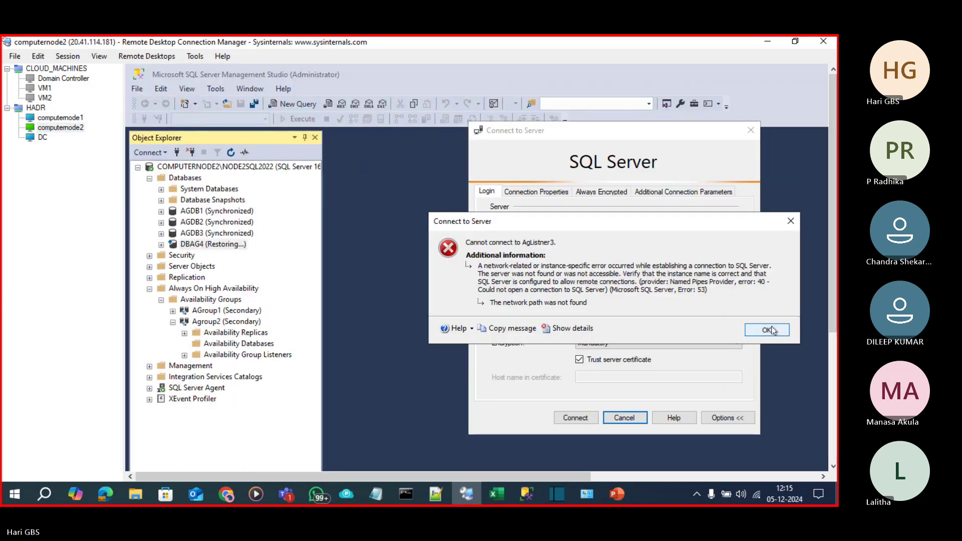
left_click(576, 418)
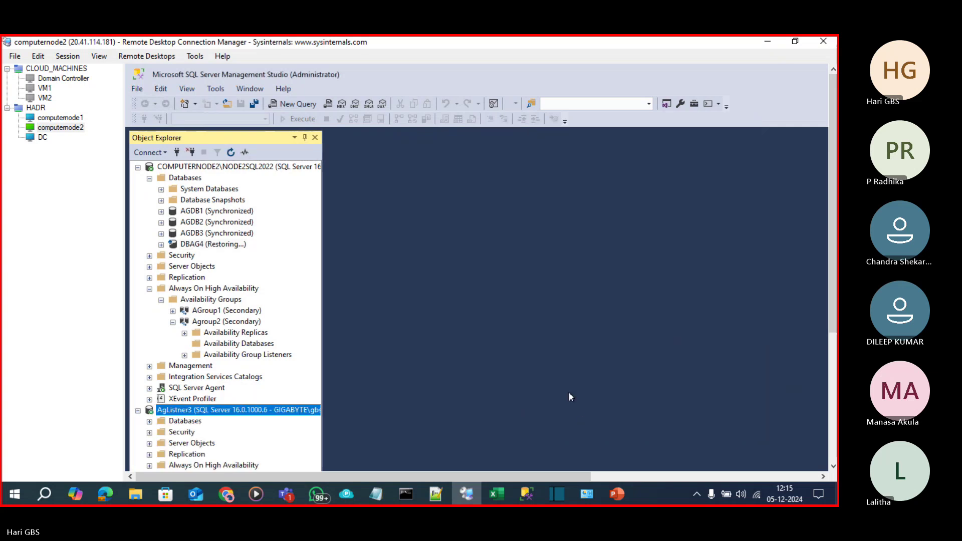
left_click(137, 167)
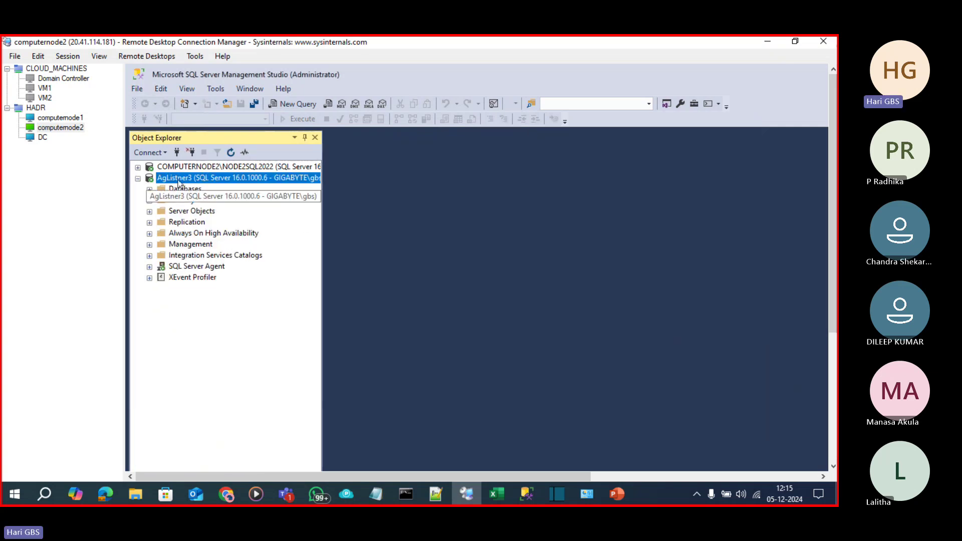
left_click_drag(321, 208, 467, 219)
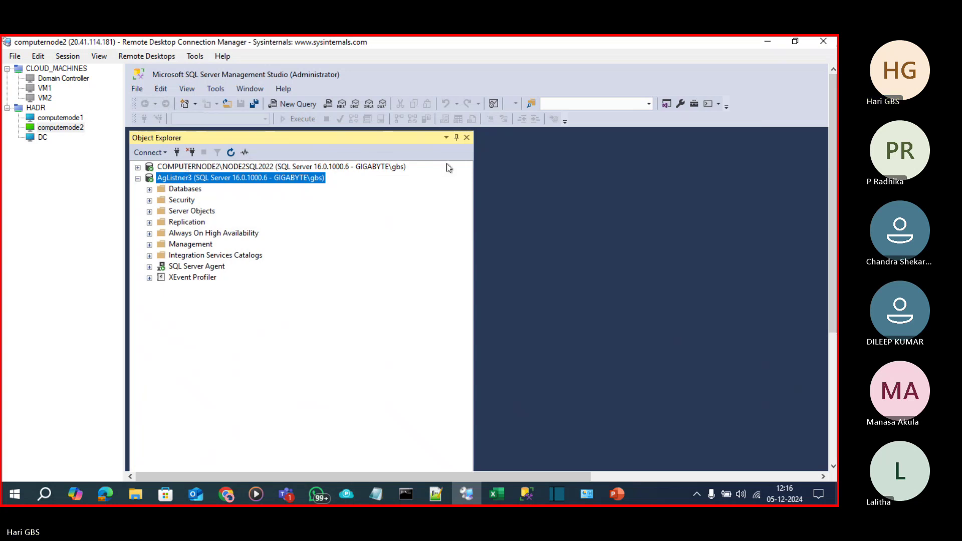
left_click_drag(476, 210, 405, 210)
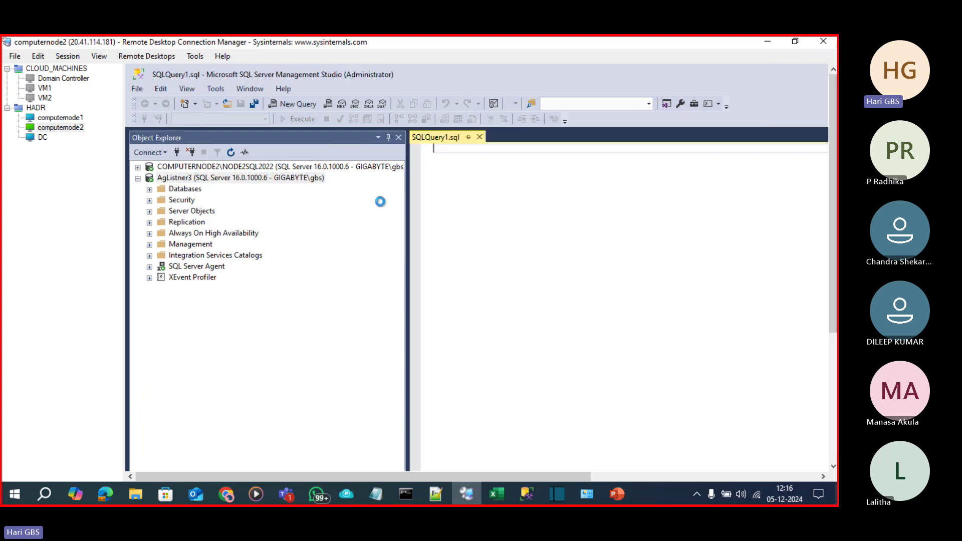
type("SELECT *")
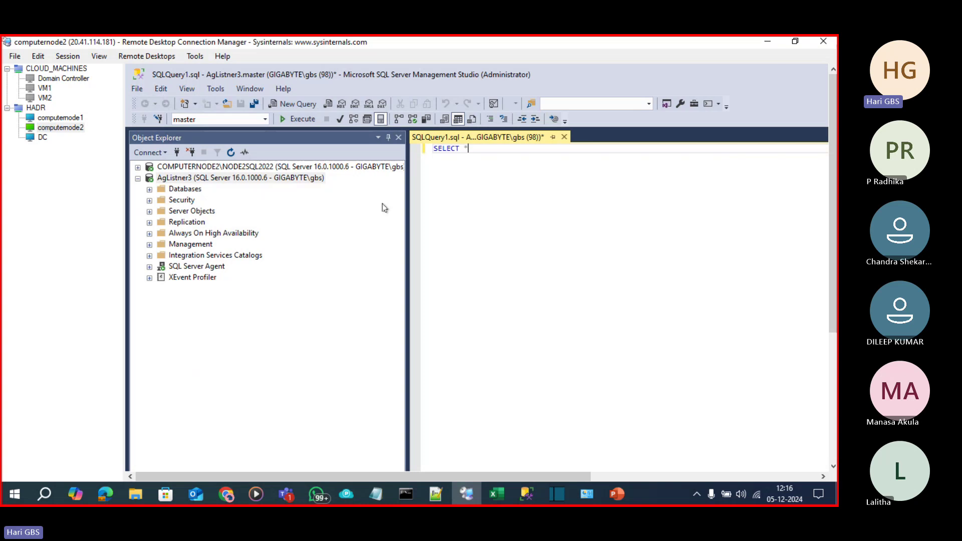
type(" FRO")
key("BackSpace")
key("BackSpace")
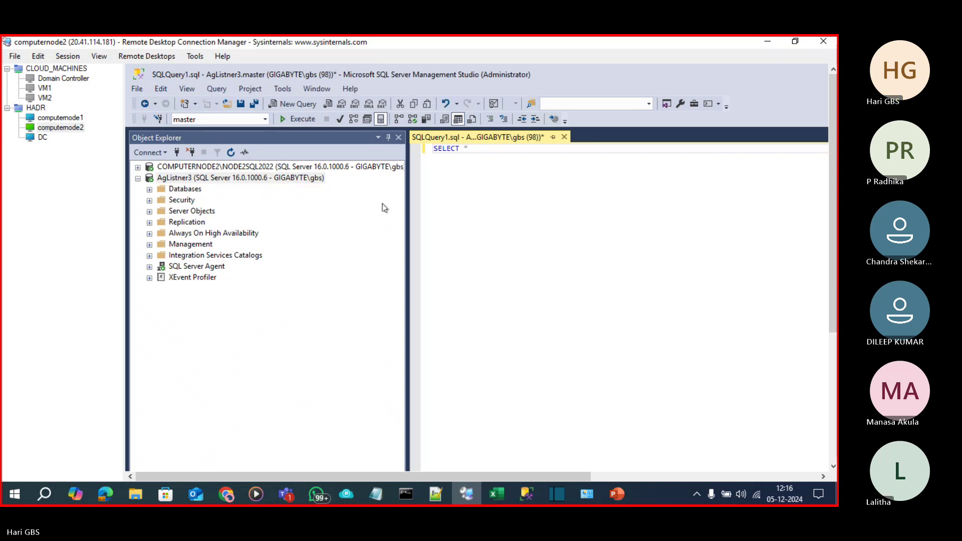
key("BackSpace")
type("@@SERV")
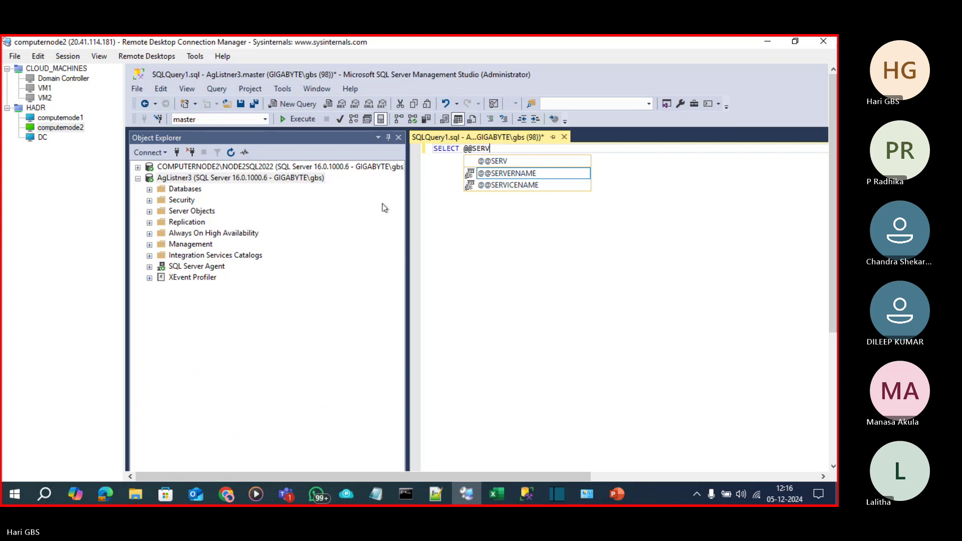
key("Tab")
key("F5")
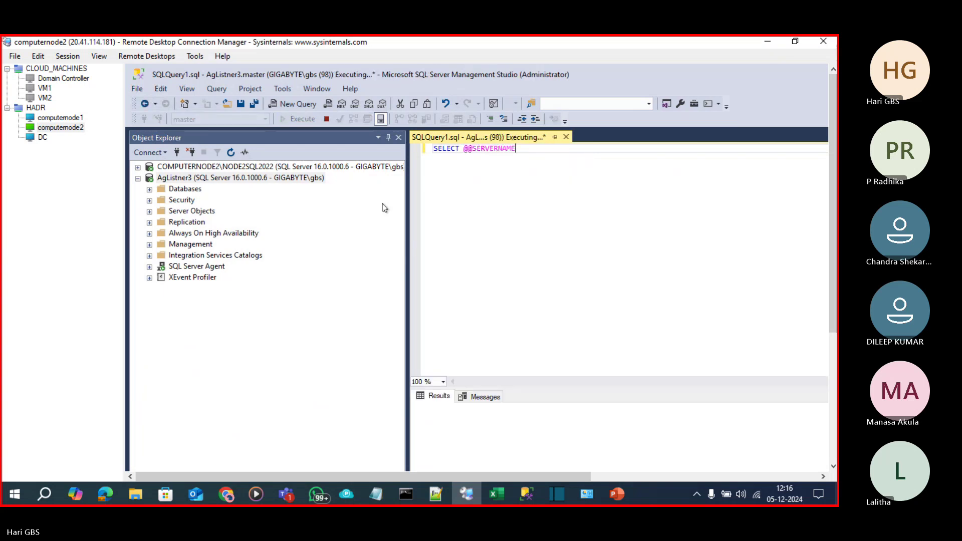
left_click(511, 425)
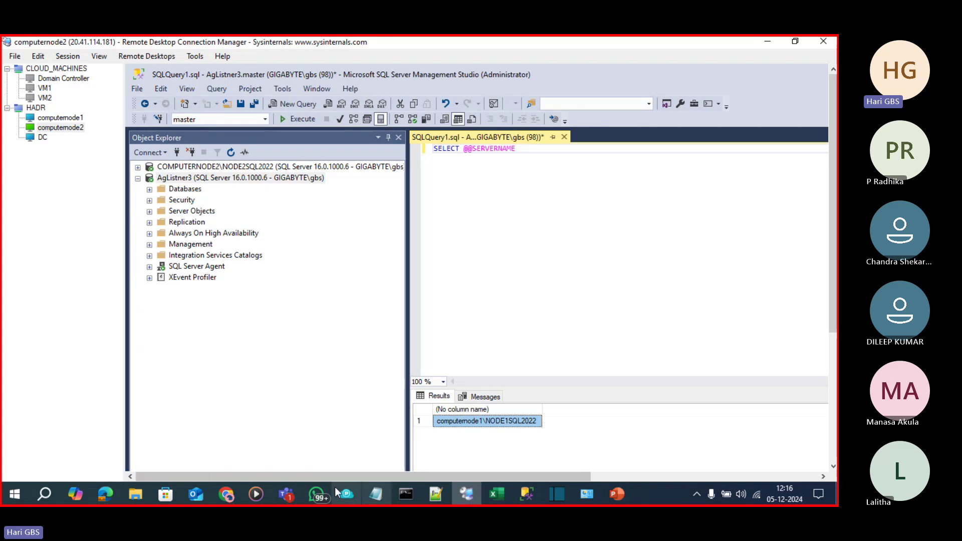
Switch to Chrome's Azure load balancer article, go back to its Create & configure load balancer section, and briefly view the PowerPoint load balancer diagram.
left_click(228, 496)
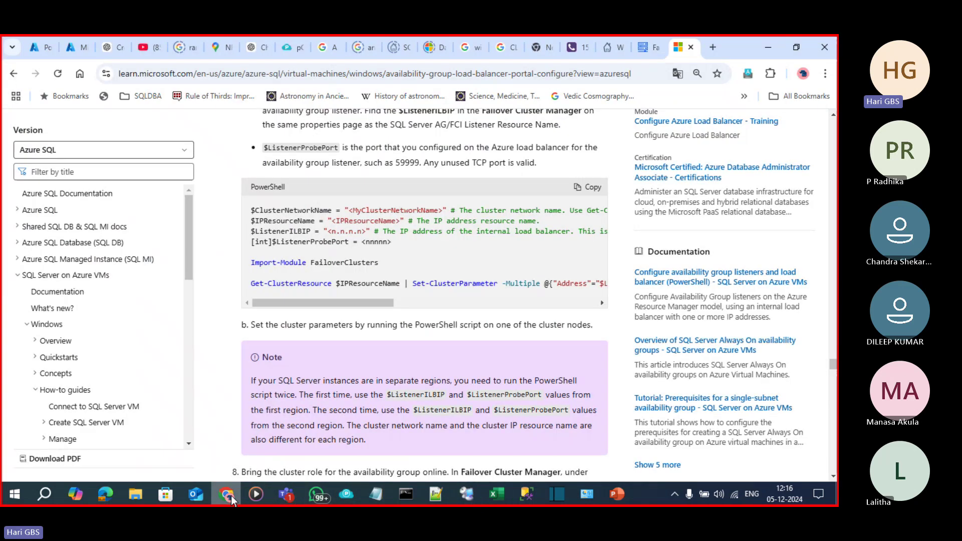
scroll(485, 263, "up", 20)
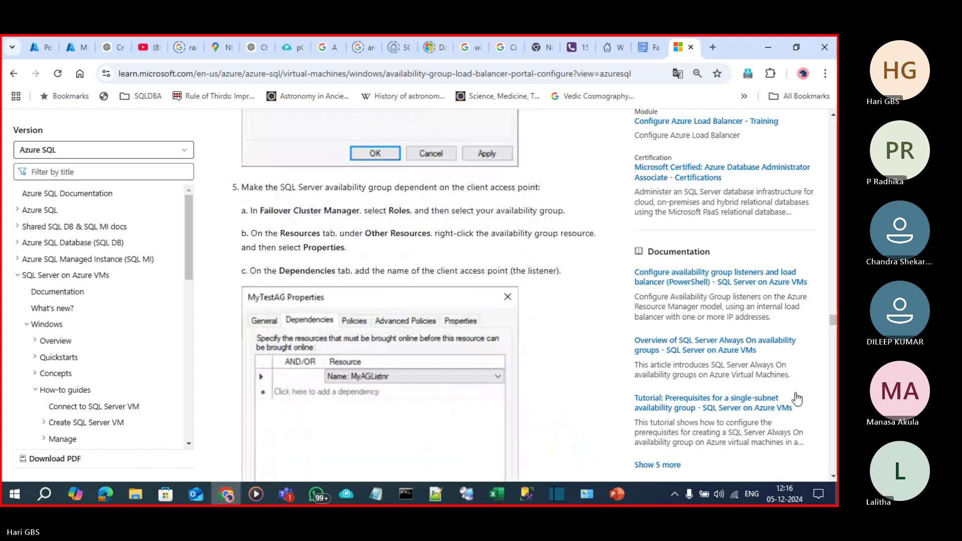
left_click_drag(833, 320, 829, 144)
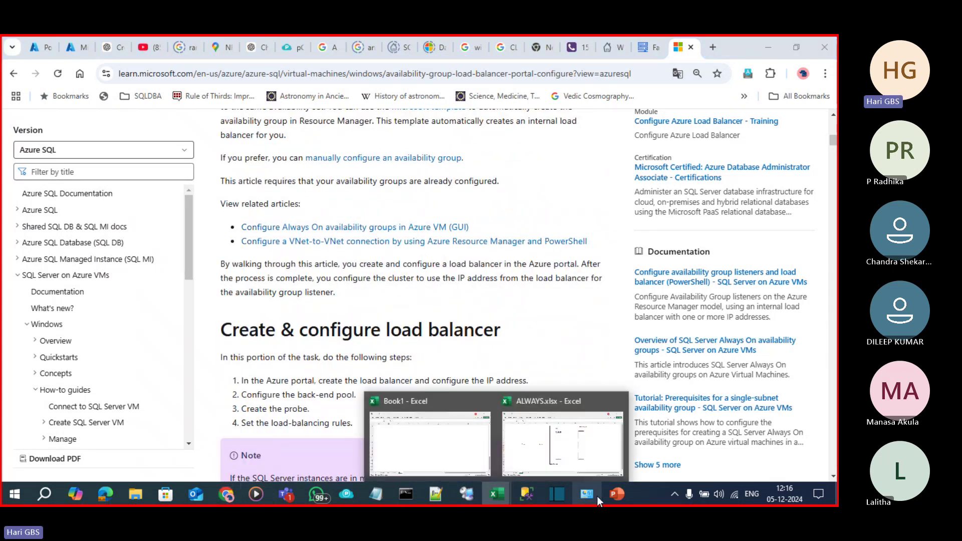
mouse_move(617, 494)
left_click(545, 452)
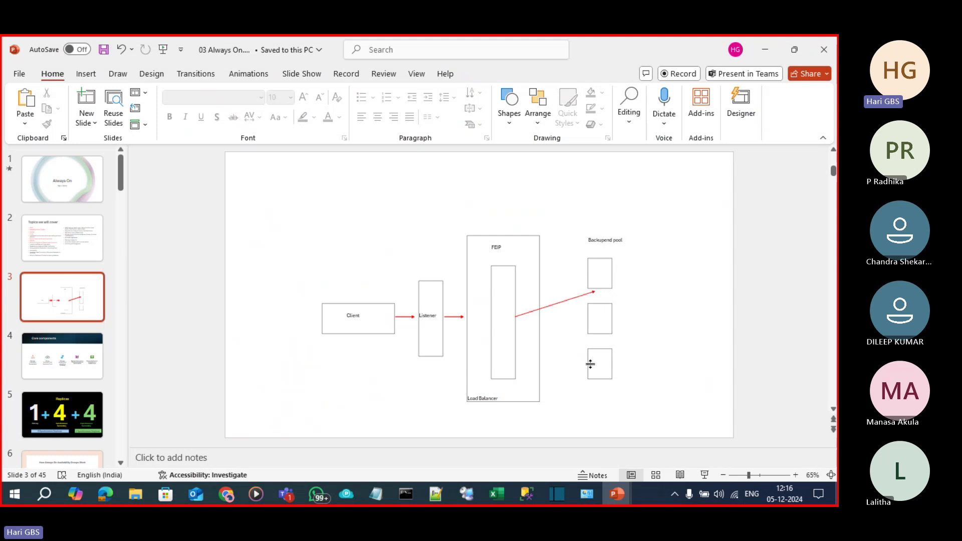
left_click(770, 57)
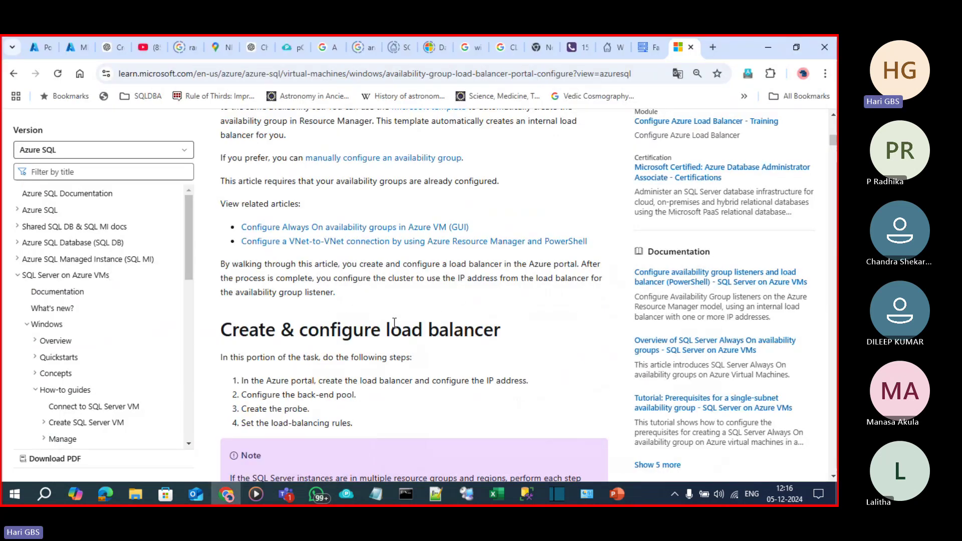
Review the article's load balancer creation instructions, from the Basics settings through the static frontend IP configuration.
scroll(386, 377, "up", 10)
scroll(388, 377, "down", 20)
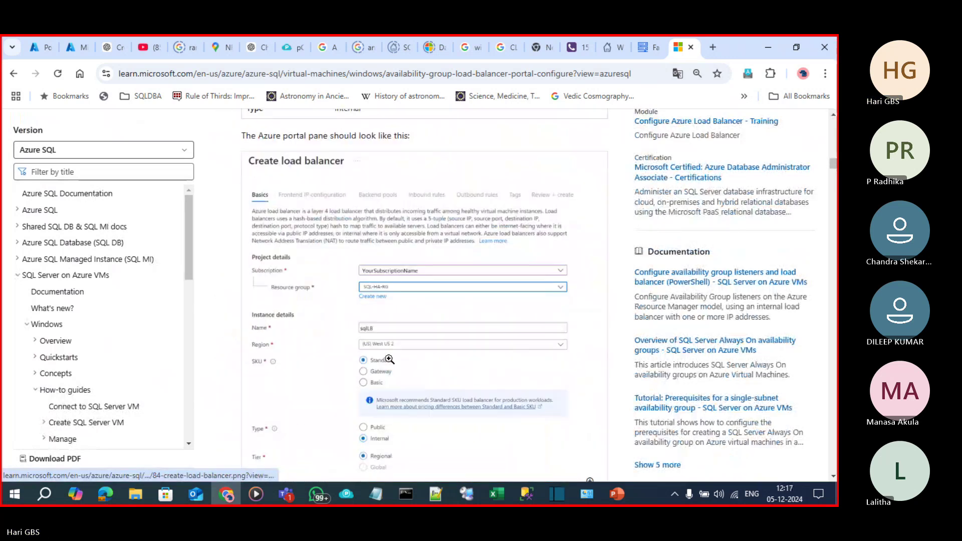
scroll(397, 311, "down", 2)
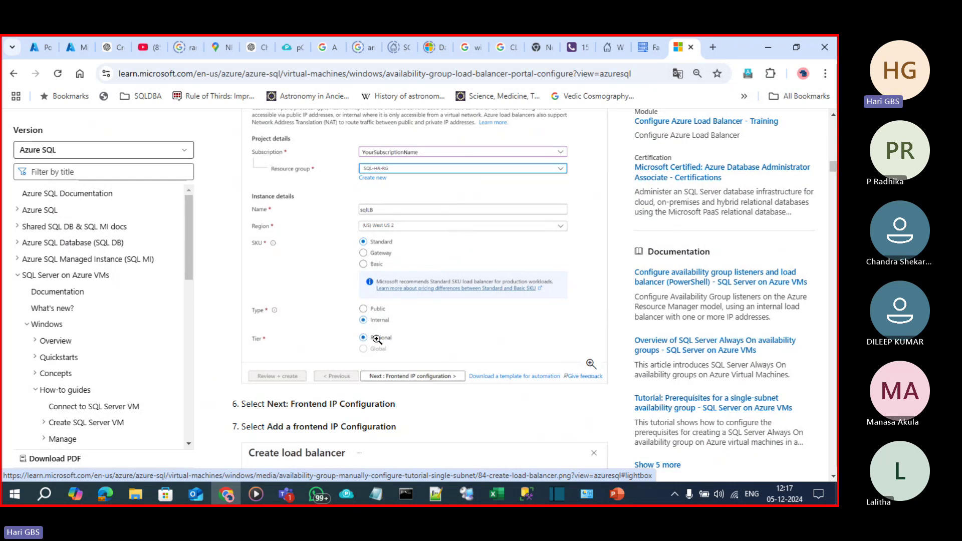
scroll(376, 335, "down", 4)
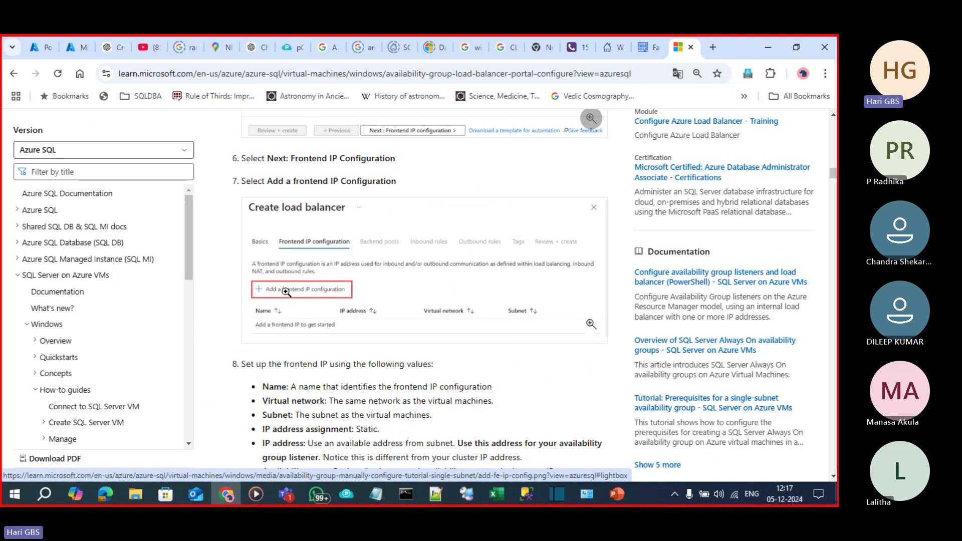
scroll(325, 300, "down", 5)
scroll(361, 307, "down", 3)
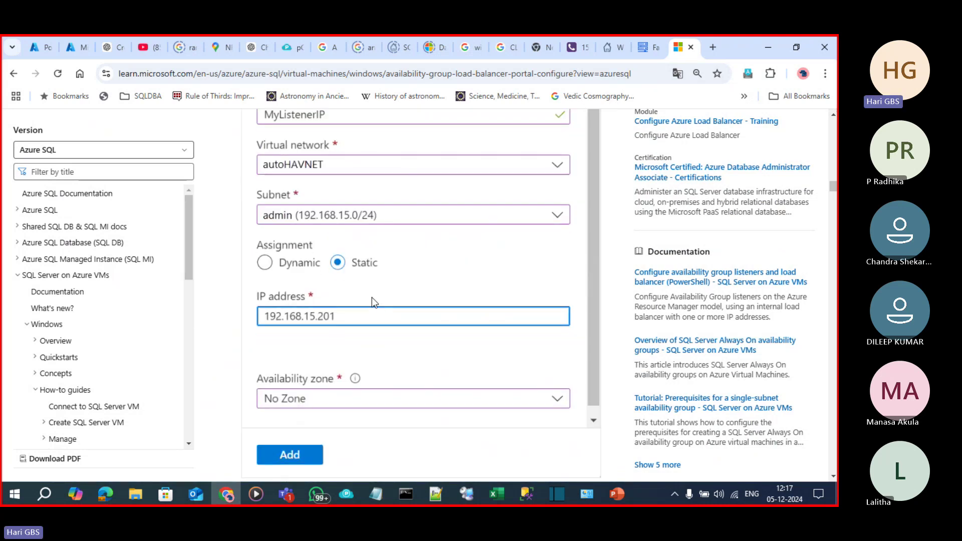
scroll(372, 300, "up", 1)
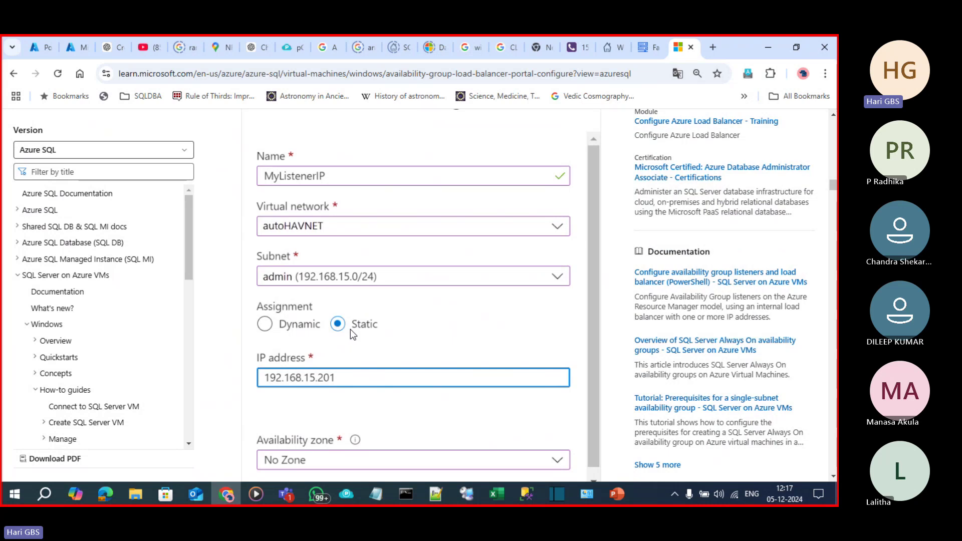
Review the backend pool and health probe instructions, highlighting the example probe port 59999.
scroll(345, 380, "down", 10)
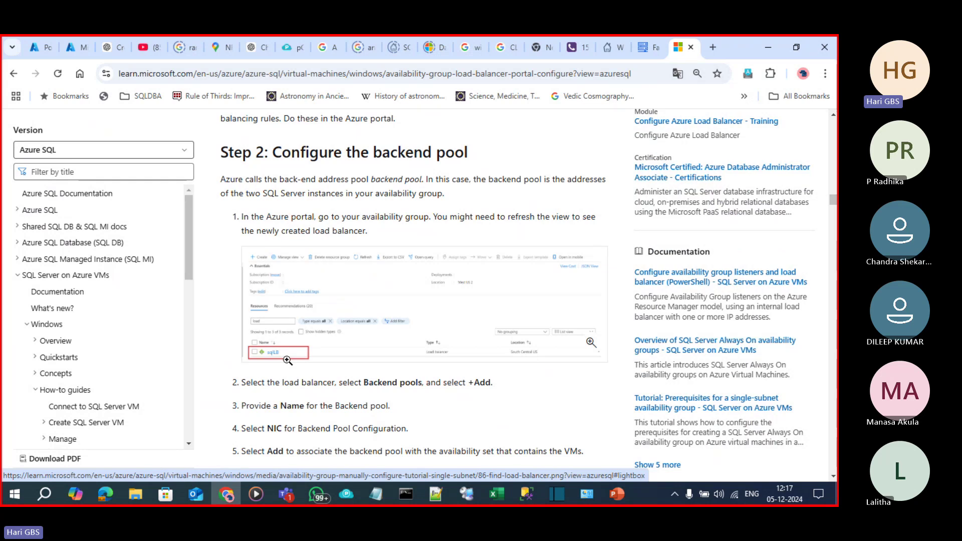
scroll(288, 360, "down", 13)
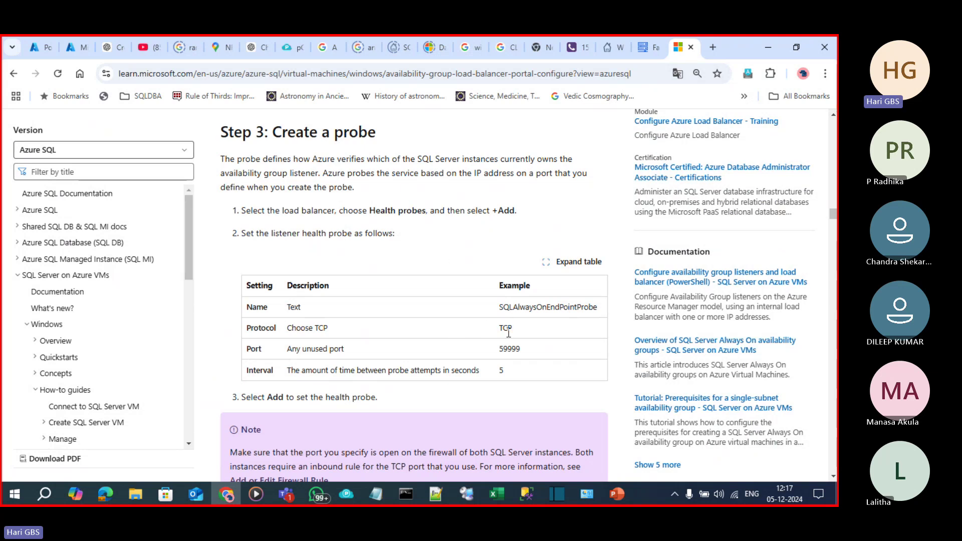
left_click_drag(522, 350, 500, 349)
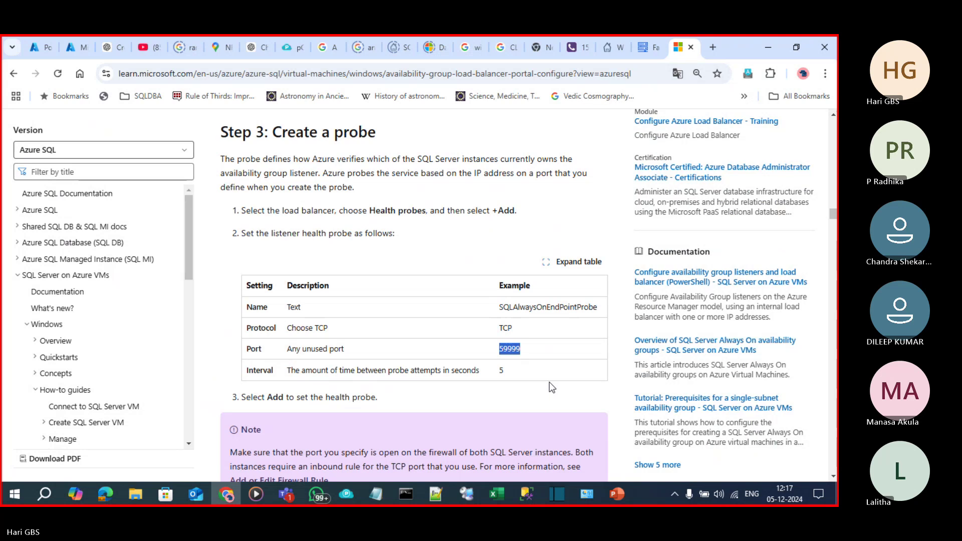
scroll(549, 382, "down", 5)
scroll(549, 381, "up", 3)
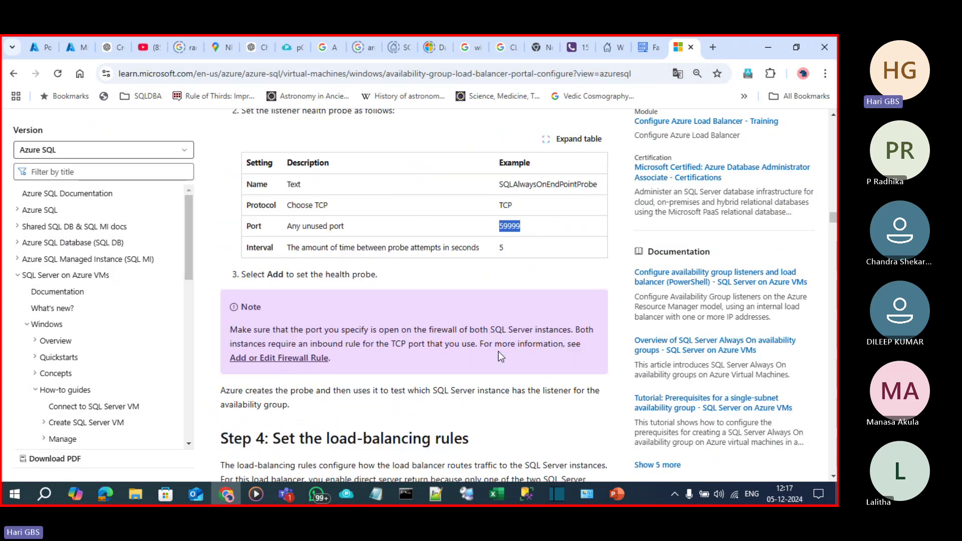
scroll(487, 346, "up", 3)
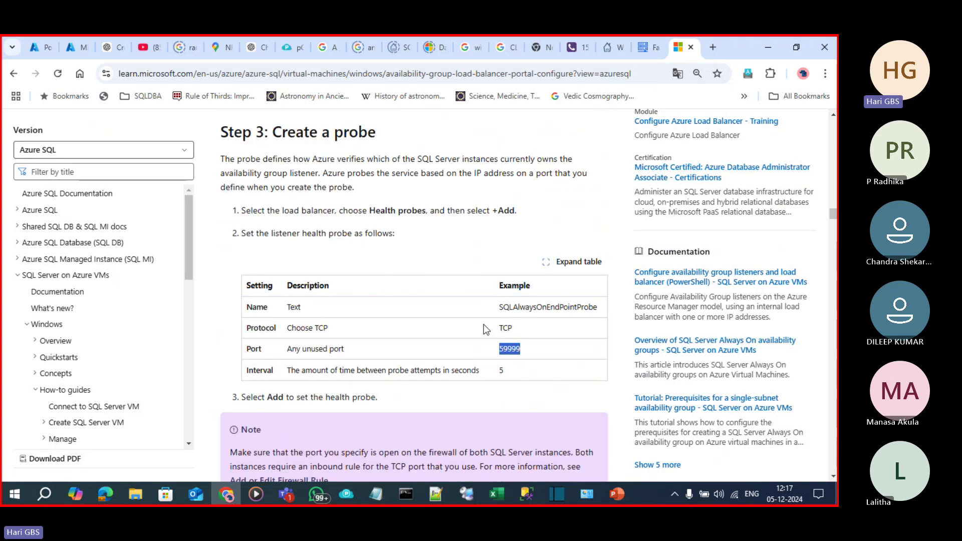
Review the load-balancing rule settings table and highlight the Enabled value for Floating IP (direct server return).
scroll(481, 326, "down", 9)
scroll(489, 351, "down", 3)
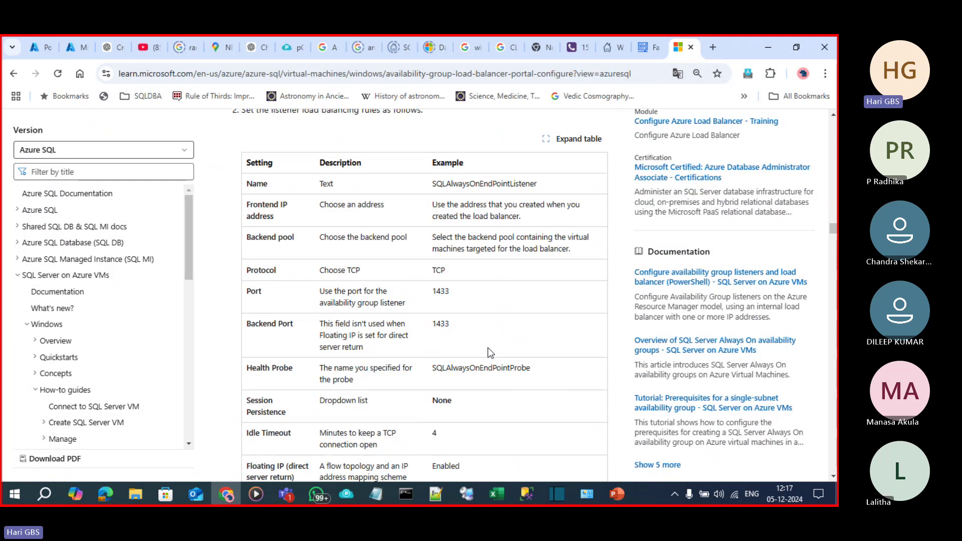
left_click_drag(464, 346, 433, 345)
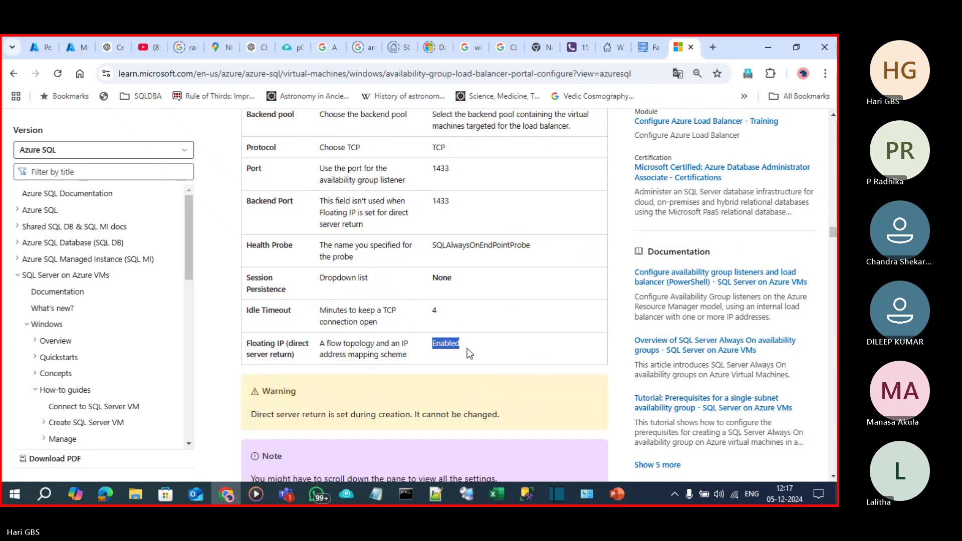
Skim the WSFC core IP and availability group listener sections down to the PowerShell cluster parameter script.
scroll(468, 351, "down", 8)
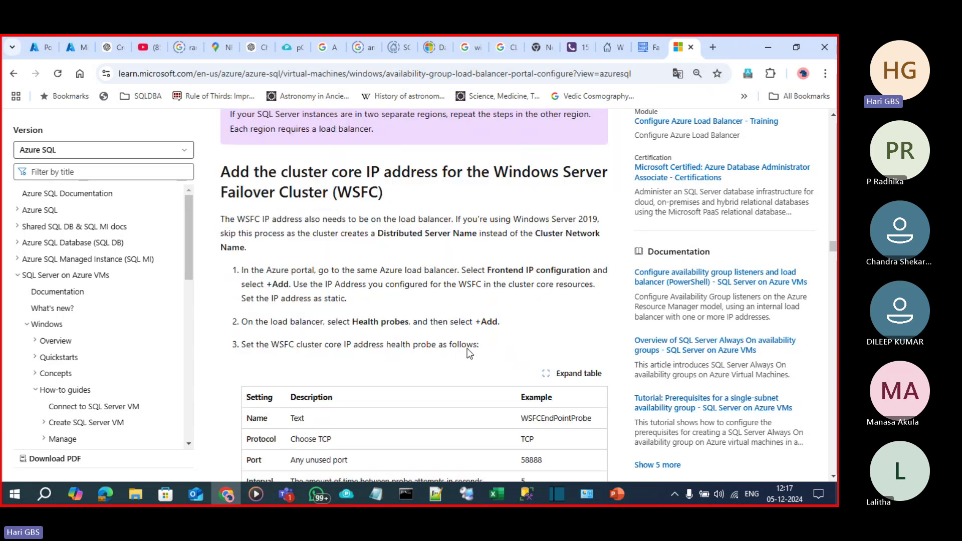
scroll(467, 351, "down", 10)
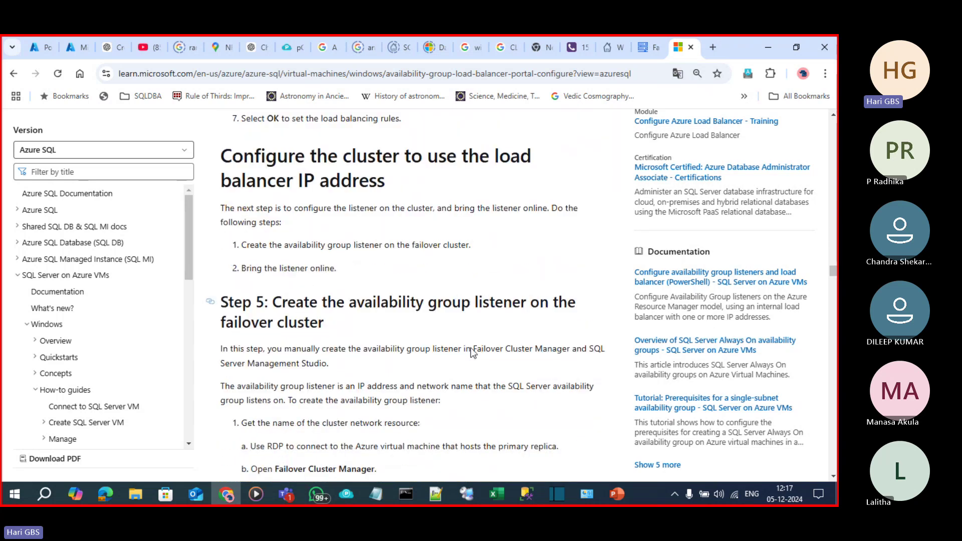
scroll(472, 353, "down", 15)
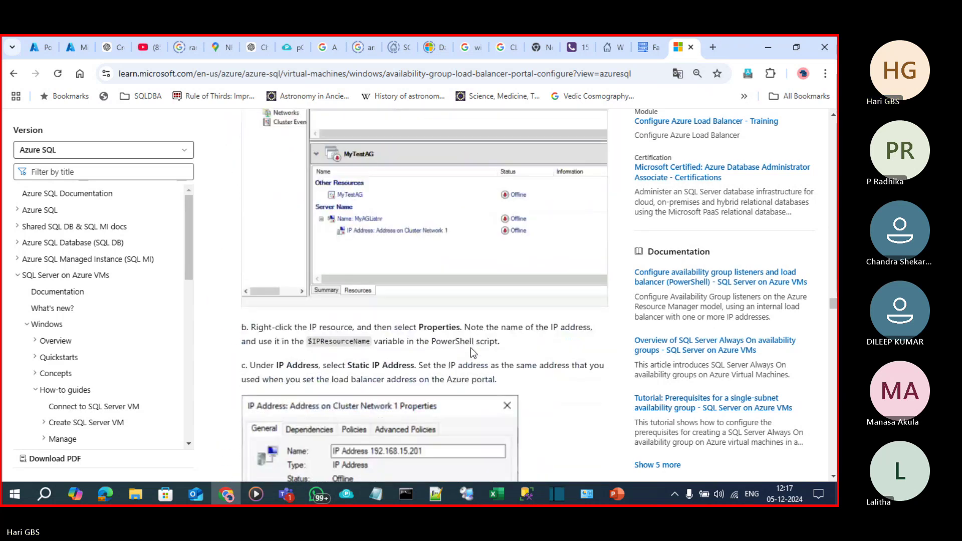
scroll(471, 348, "down", 15)
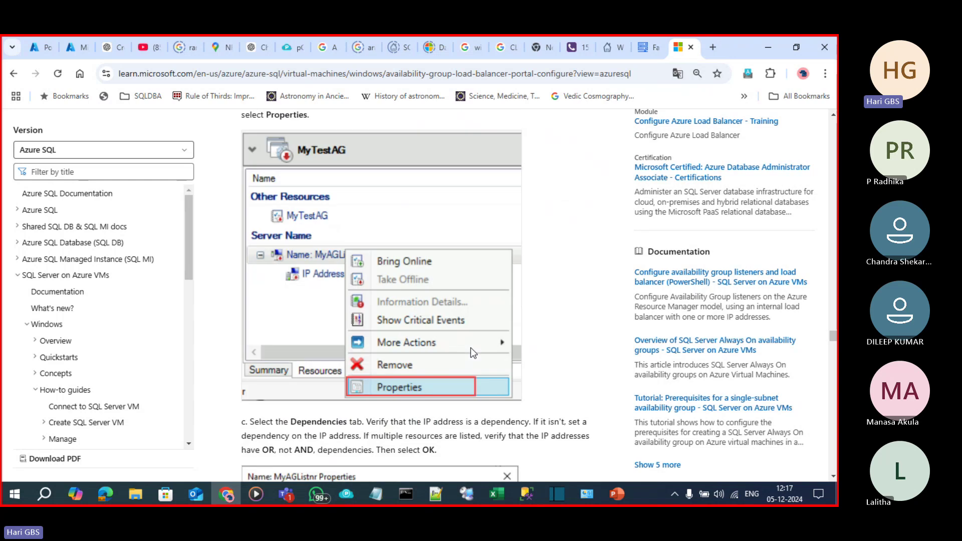
scroll(470, 348, "down", 15)
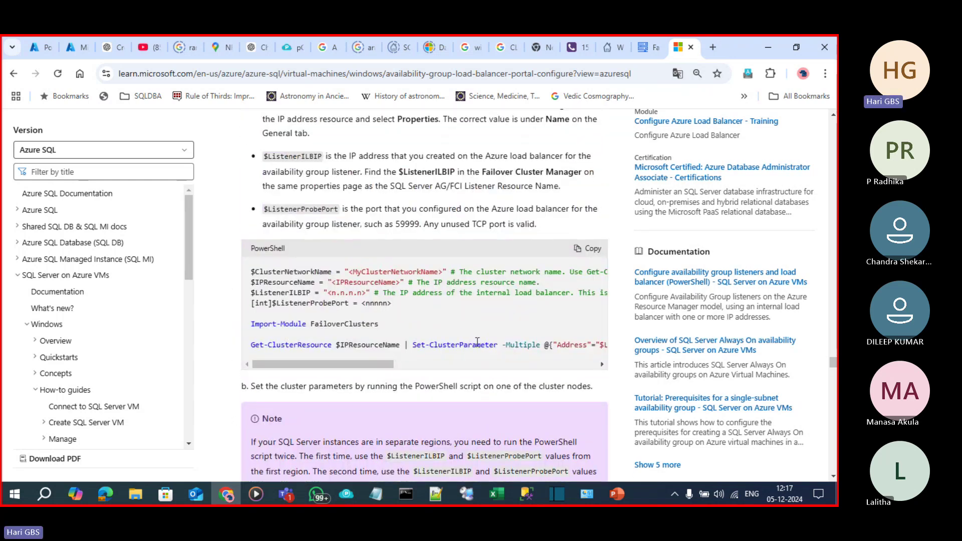
Highlight the $ClusterNetworkName and IPResourceName variables in the PowerShell sample, then move on to the Test the connection to the listener section.
scroll(477, 341, "up", 2)
left_click_drag(303, 392, 246, 399)
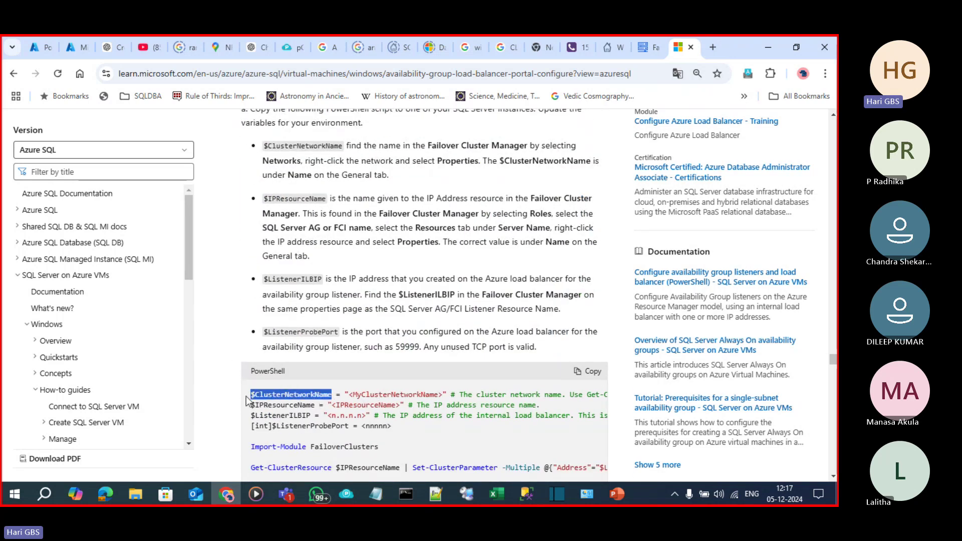
left_click_drag(312, 405, 254, 407)
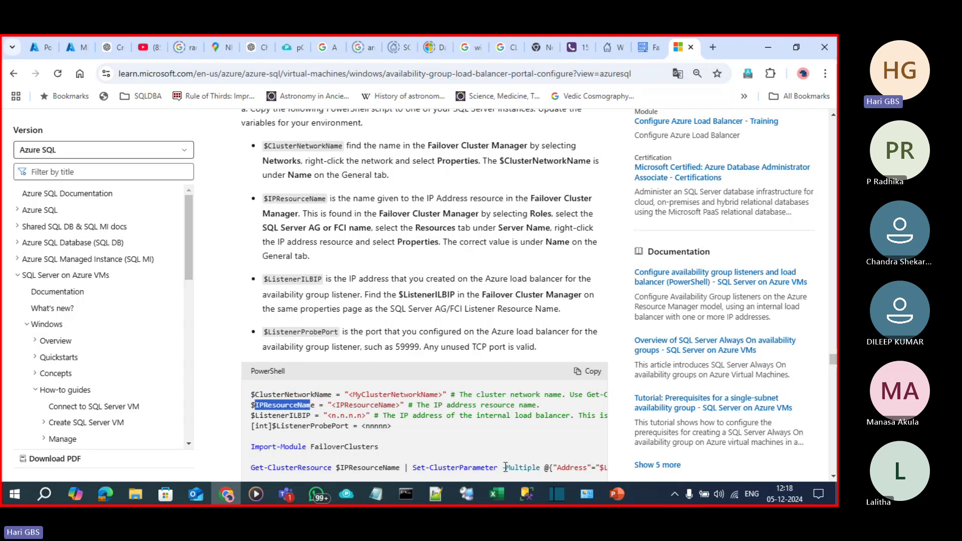
left_click(835, 423)
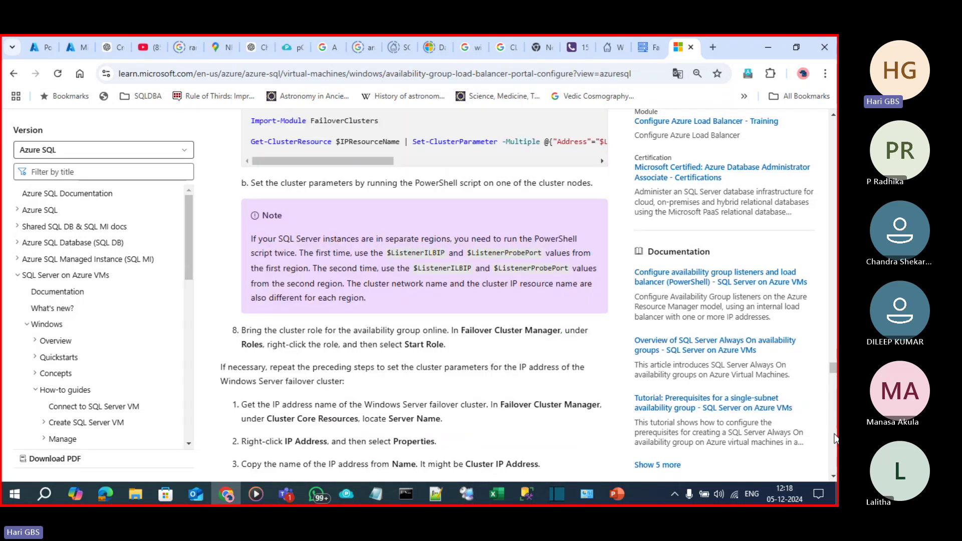
left_click(835, 439)
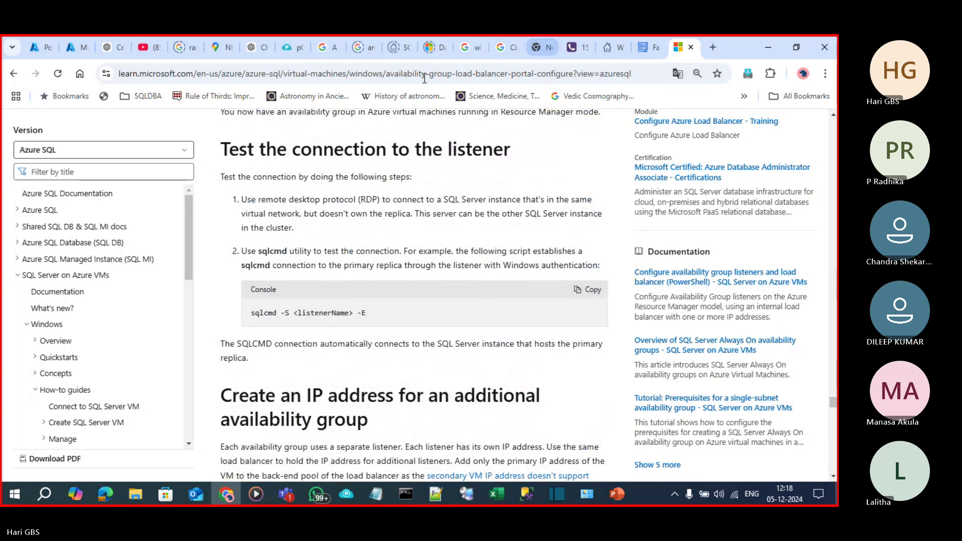
Return to the remote sessions, open Cluster Network 1's properties in Failover Cluster Manager on computernode1, highlight its name, and close the dialog.
left_click(474, 494)
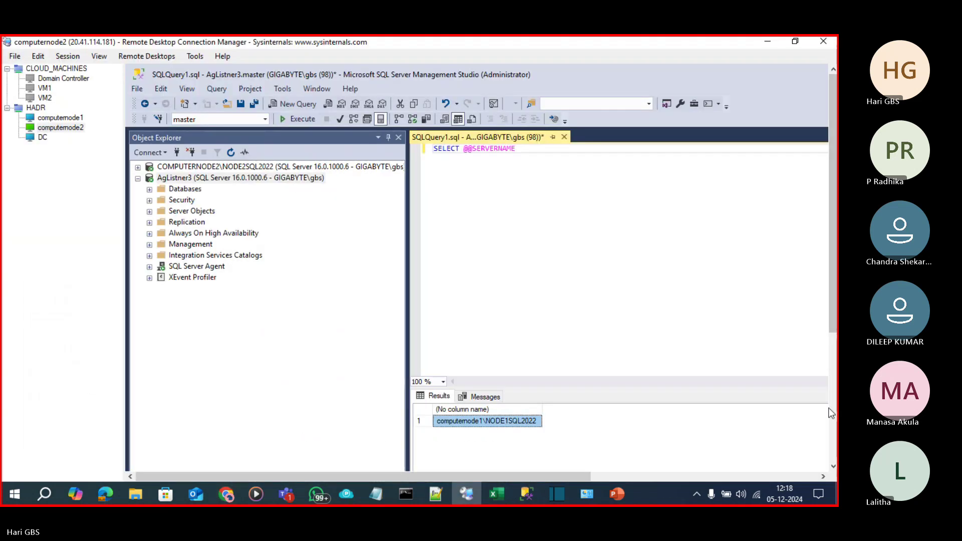
left_click(831, 411)
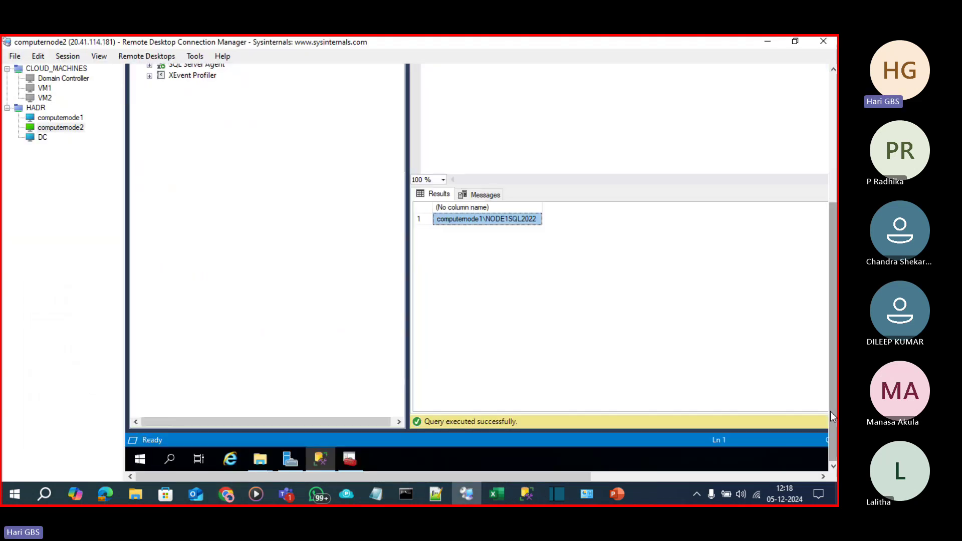
left_click(59, 118)
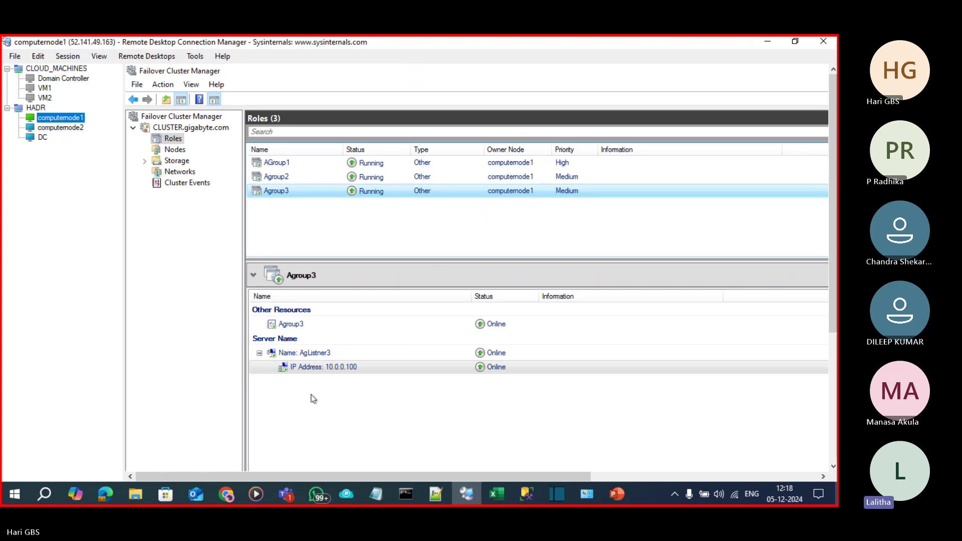
left_click(170, 172)
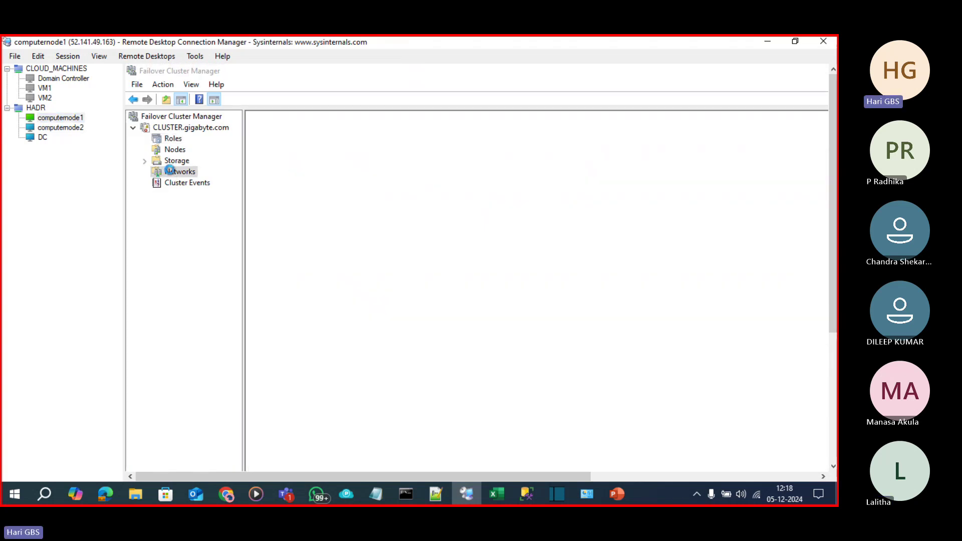
right_click(314, 163)
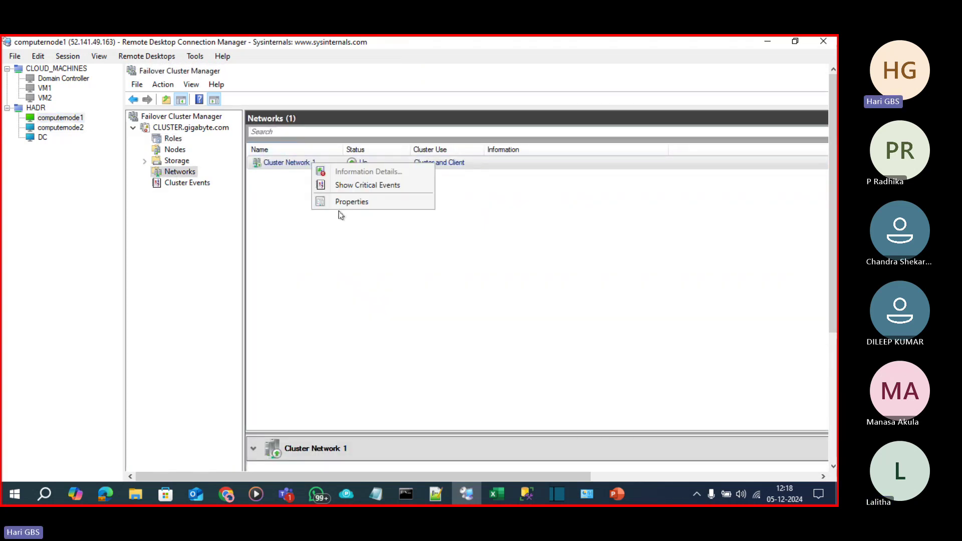
left_click(351, 201)
left_click(537, 231)
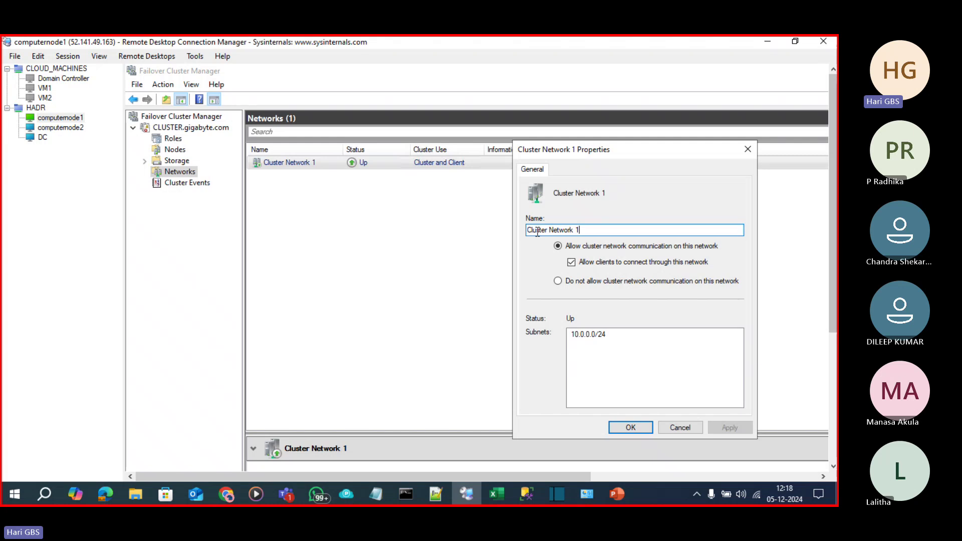
triple_click(537, 232)
left_click(748, 149)
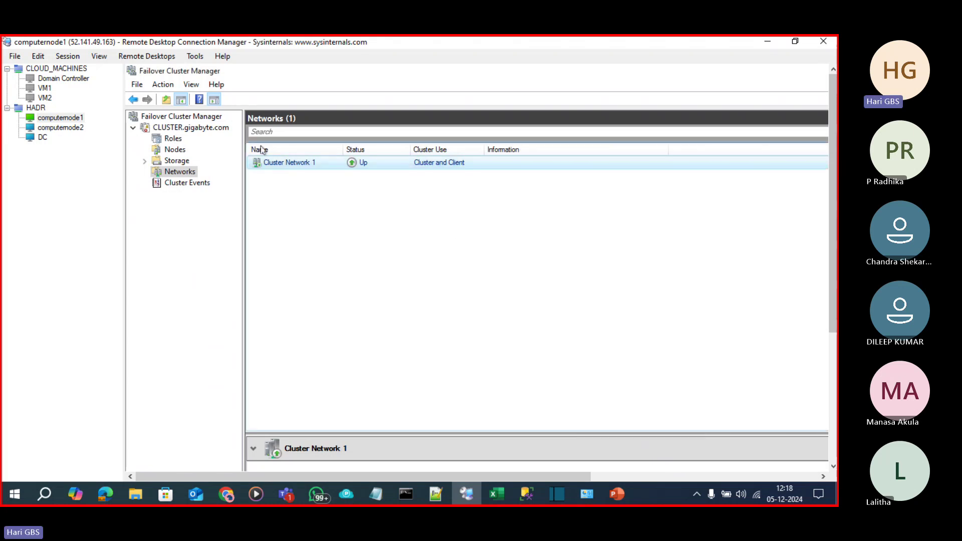
In the cluster roles, open the properties of Agroup3's IP address resource under AgListner3, highlight its resource name, and close the dialog.
left_click(173, 138)
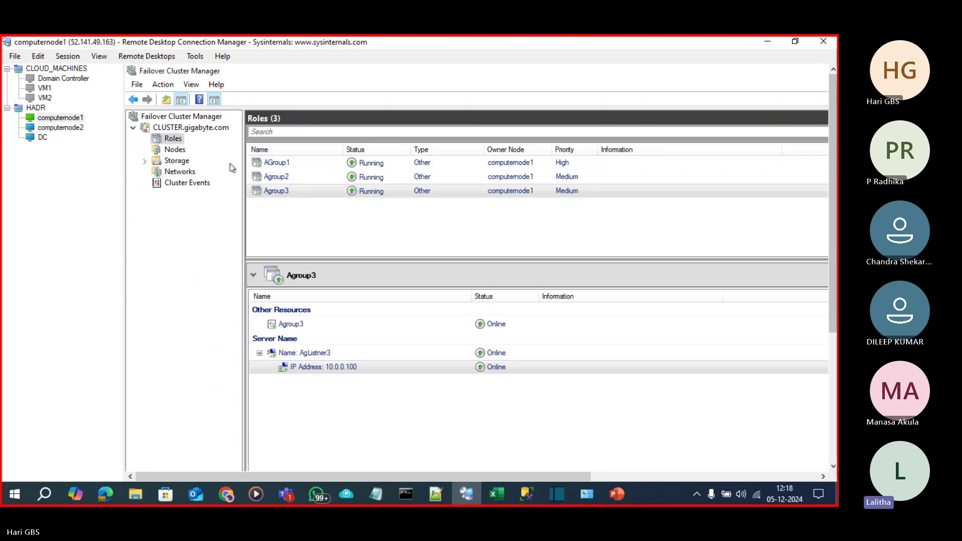
left_click(281, 191)
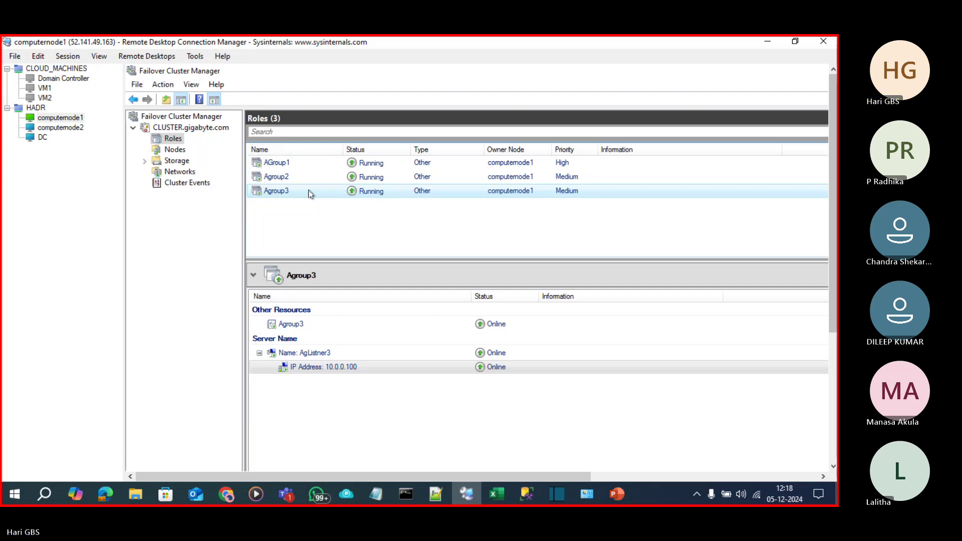
left_click(296, 178)
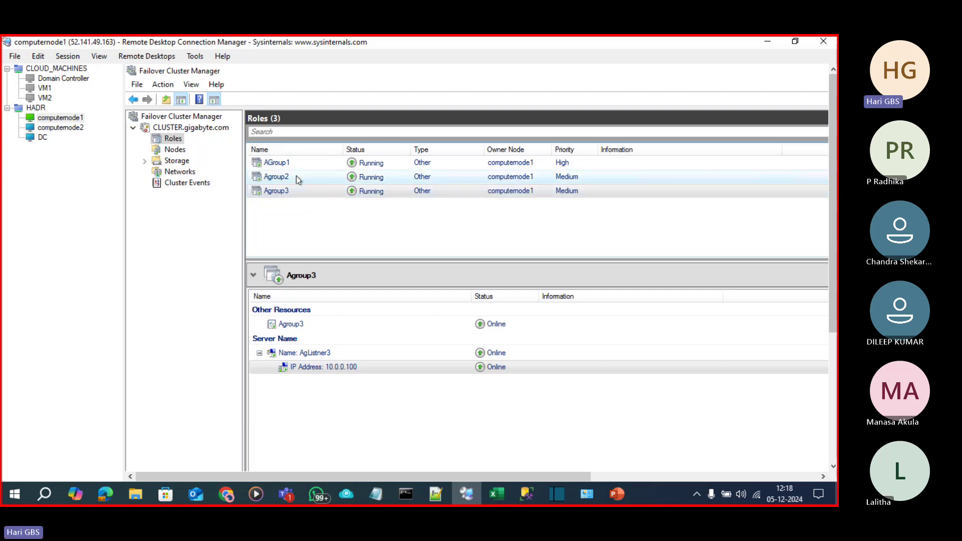
left_click(299, 164)
left_click(302, 194)
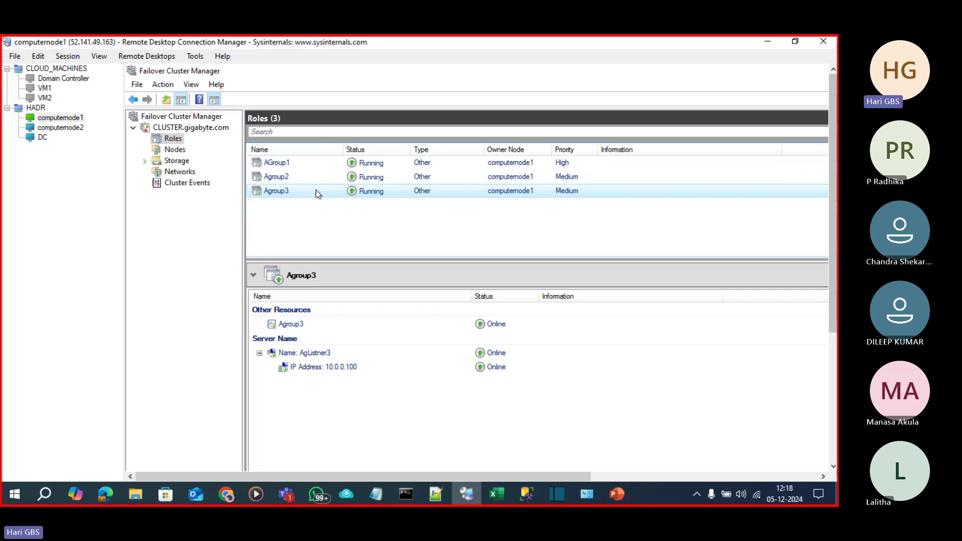
right_click(316, 370)
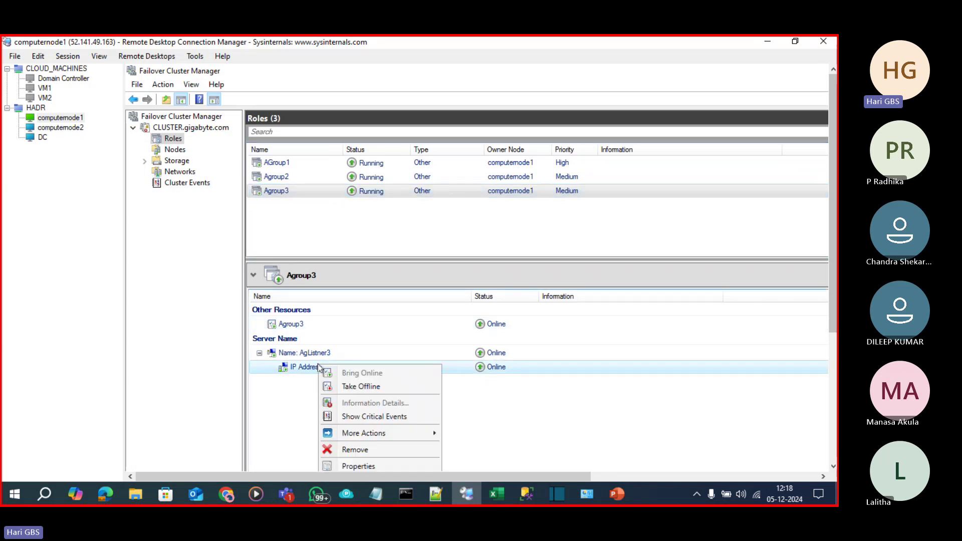
left_click(356, 466)
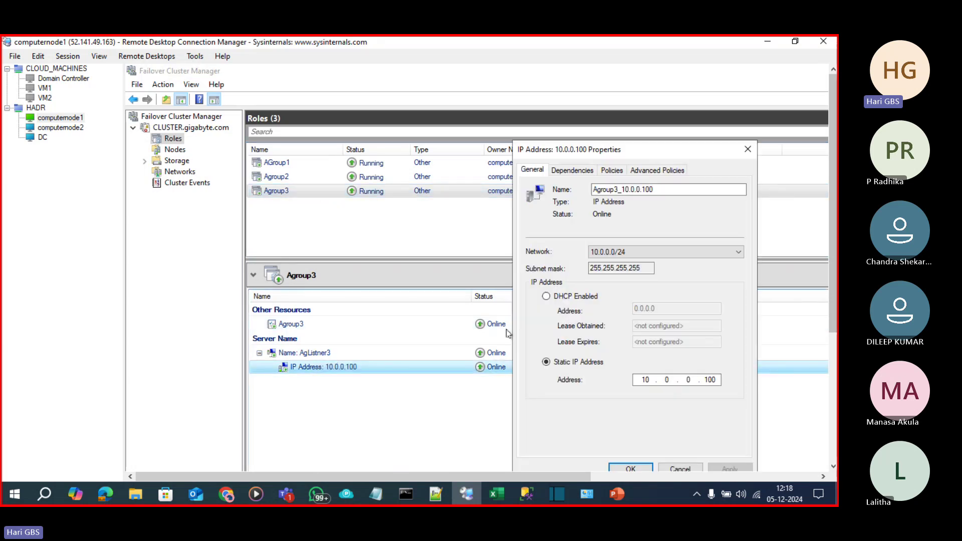
double_click(625, 192)
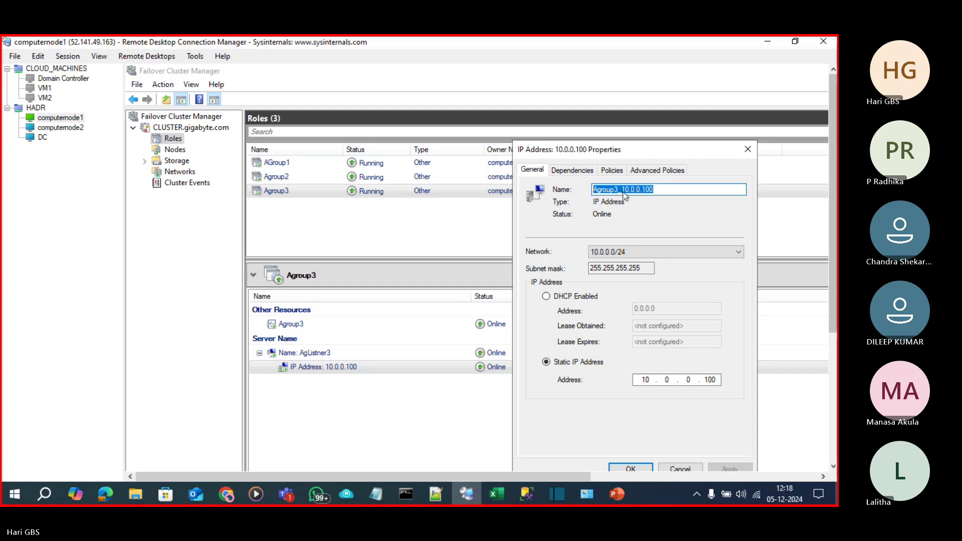
left_click(749, 150)
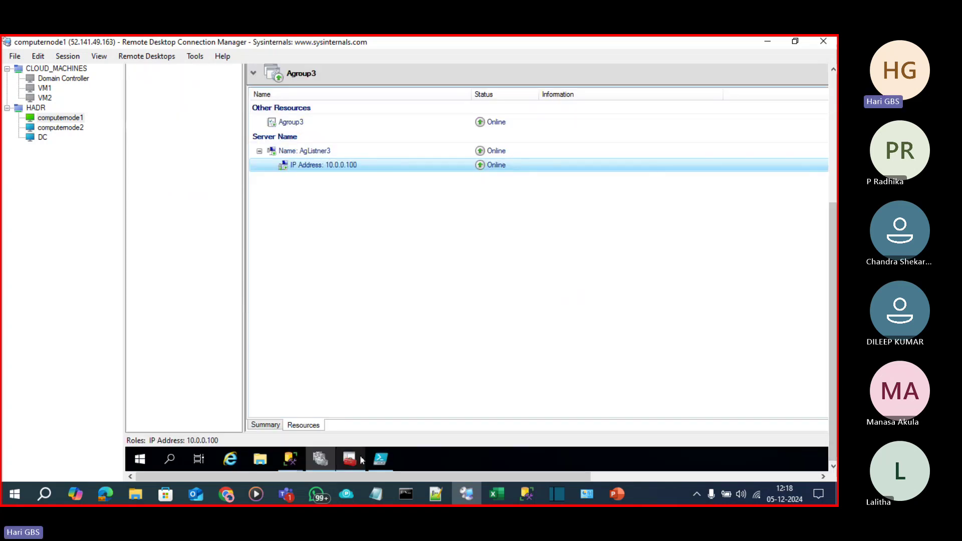
Bring up the PowerShell ISE script on computernode1, highlight ProbePort in the $ListenerProbePort line, and minimize the window.
left_click(380, 466)
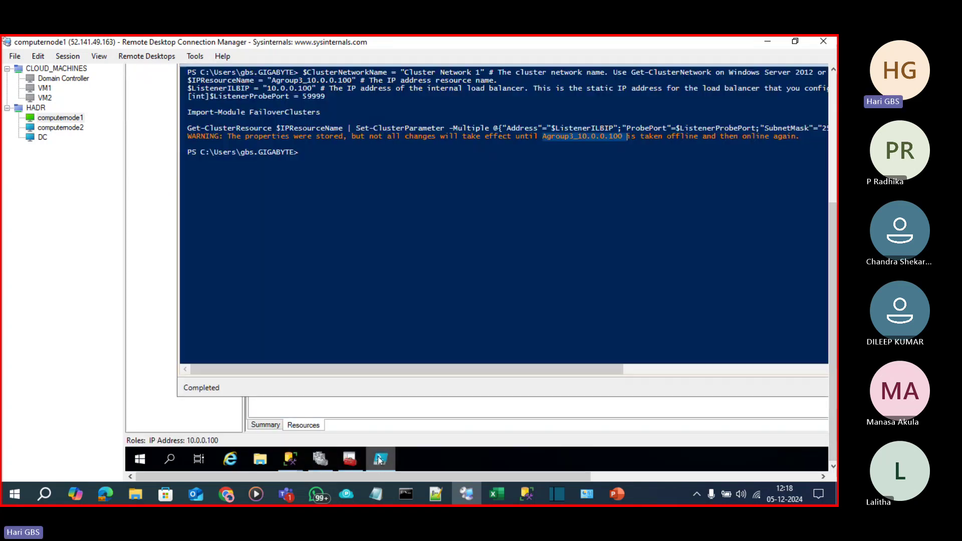
left_click(832, 191)
left_click_drag(297, 175, 354, 183)
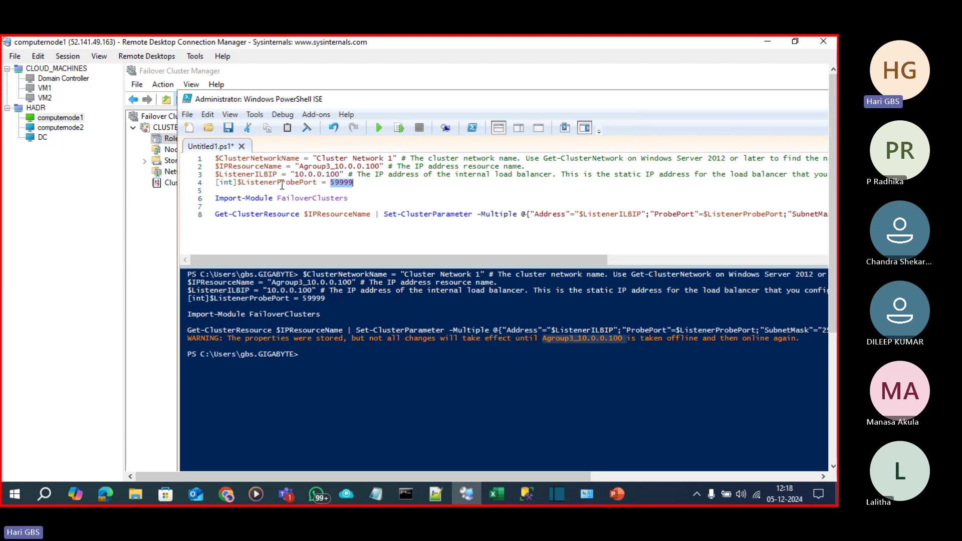
left_click_drag(277, 182, 317, 184)
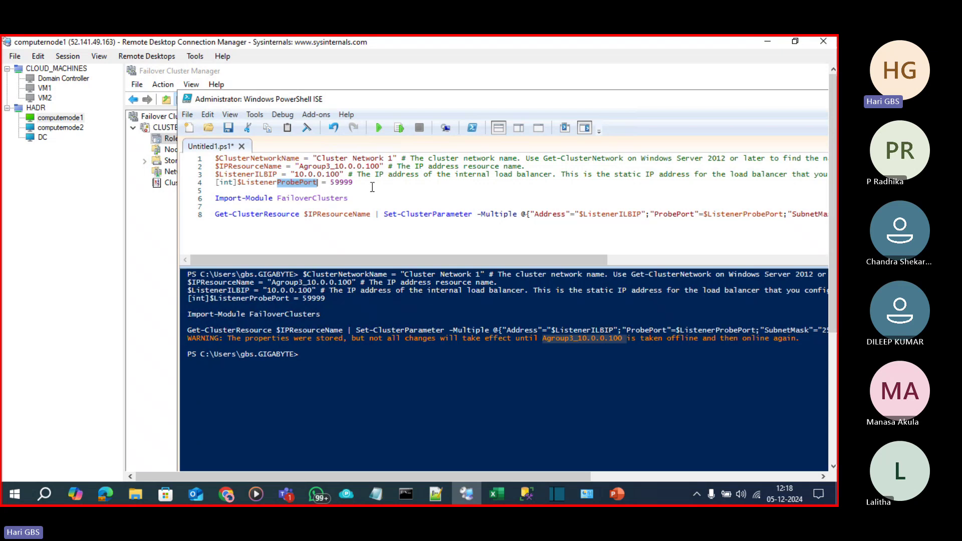
left_click(355, 183)
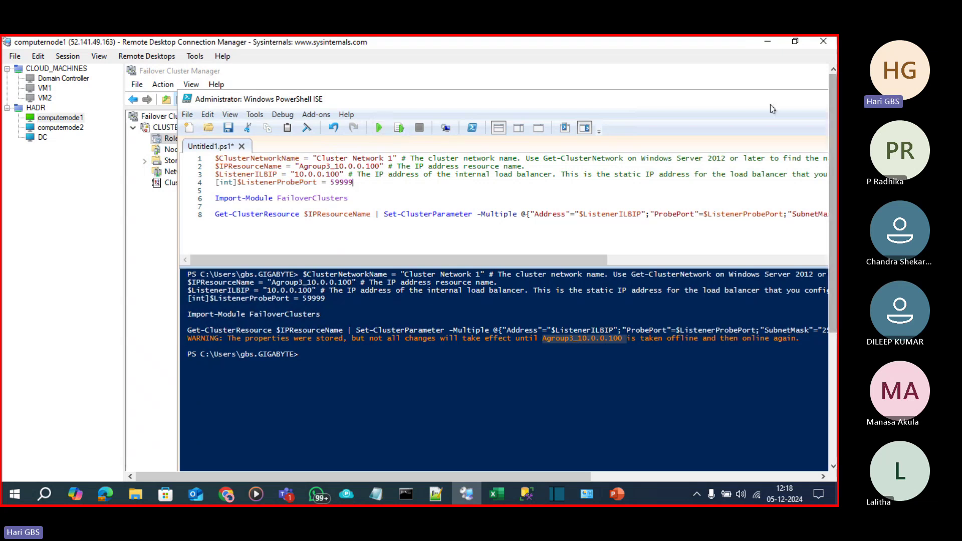
left_click_drag(771, 104, 640, 106)
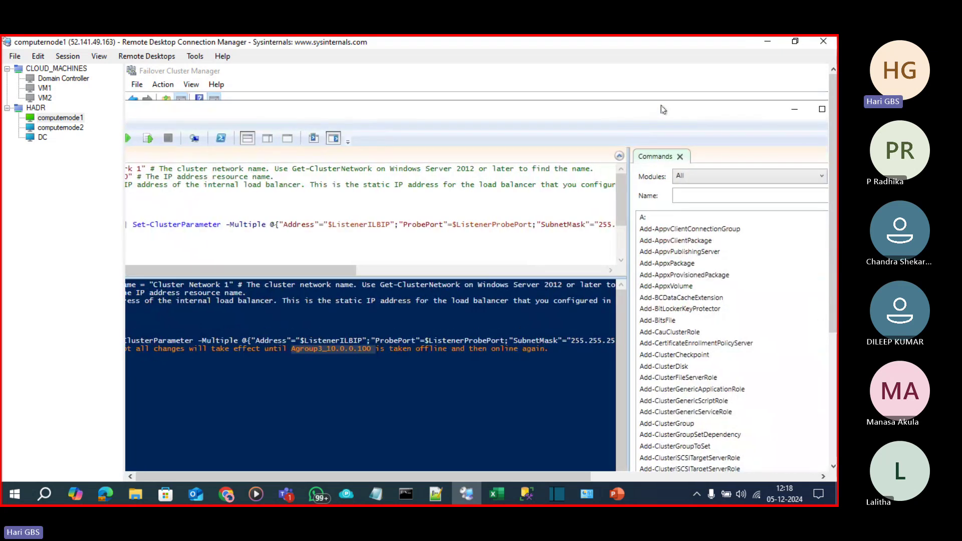
left_click(796, 108)
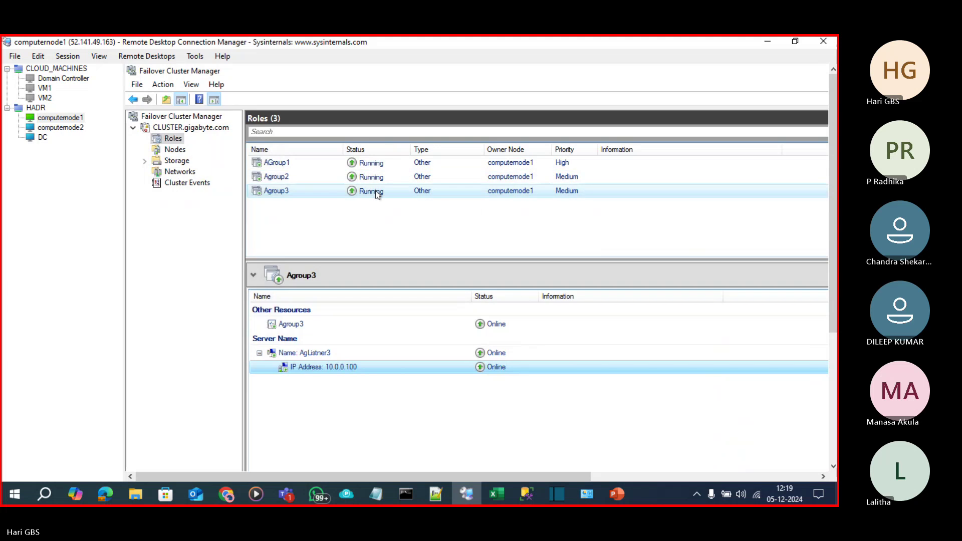
Select the AgListner3 connection on computernode2, and switch to the 03 Always On.pptx presentation in PowerPoint to show the Read Only Routing slide.
left_click(69, 130)
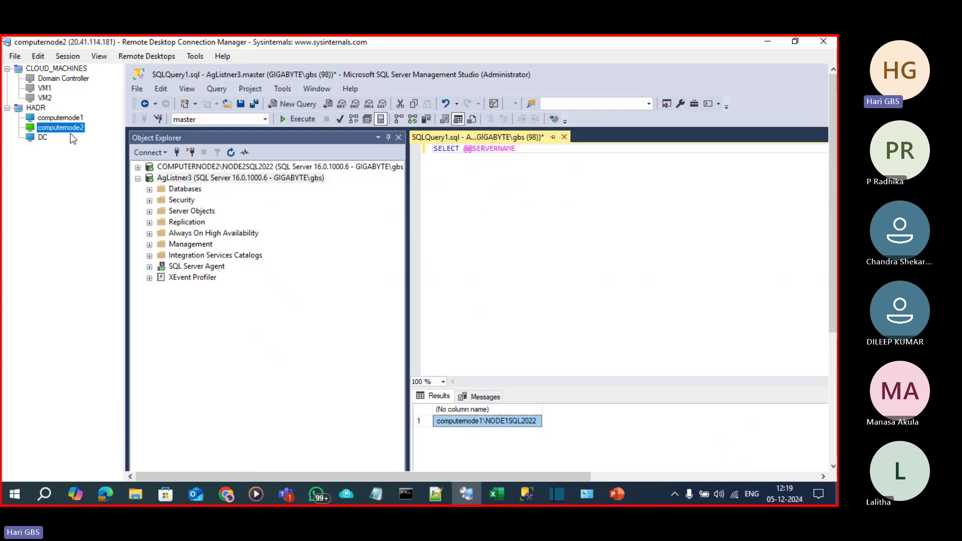
left_click(266, 285)
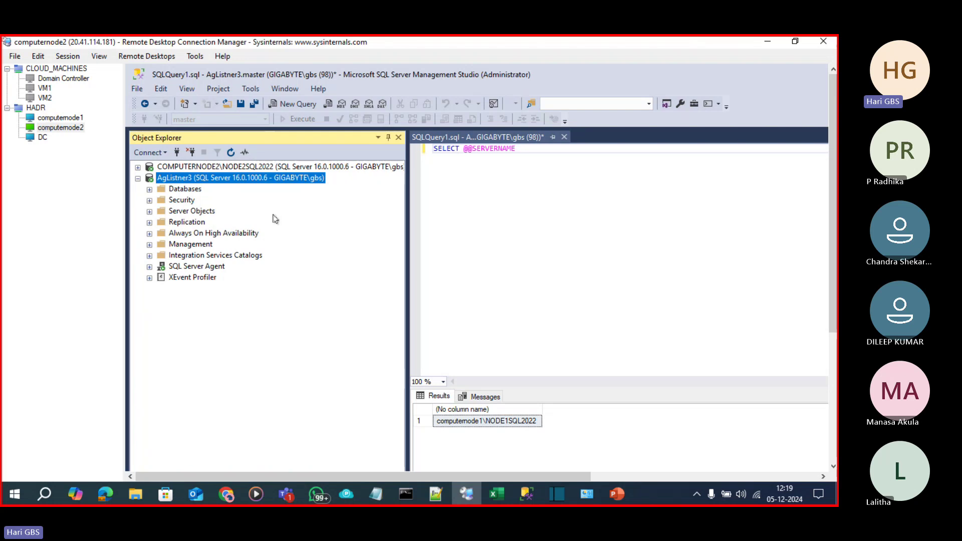
mouse_move(618, 495)
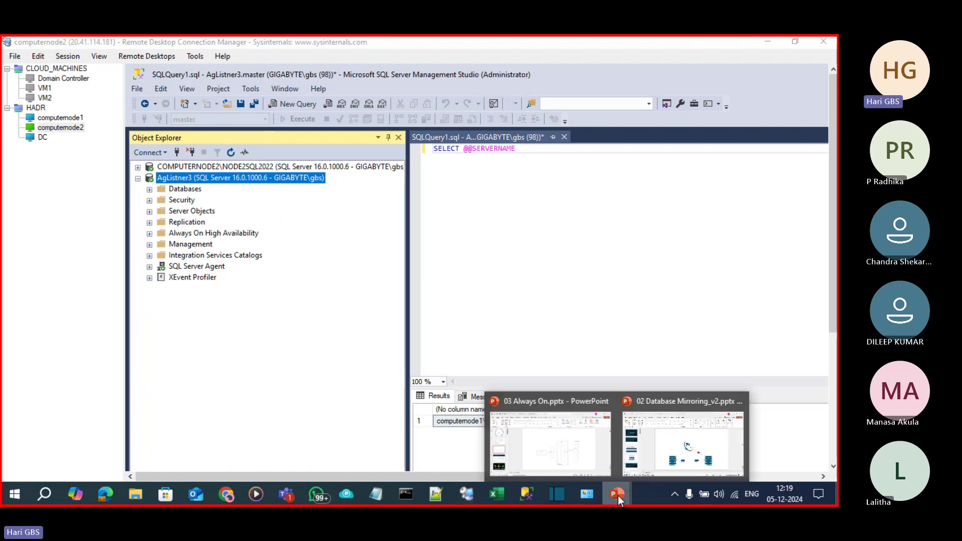
left_click(598, 466)
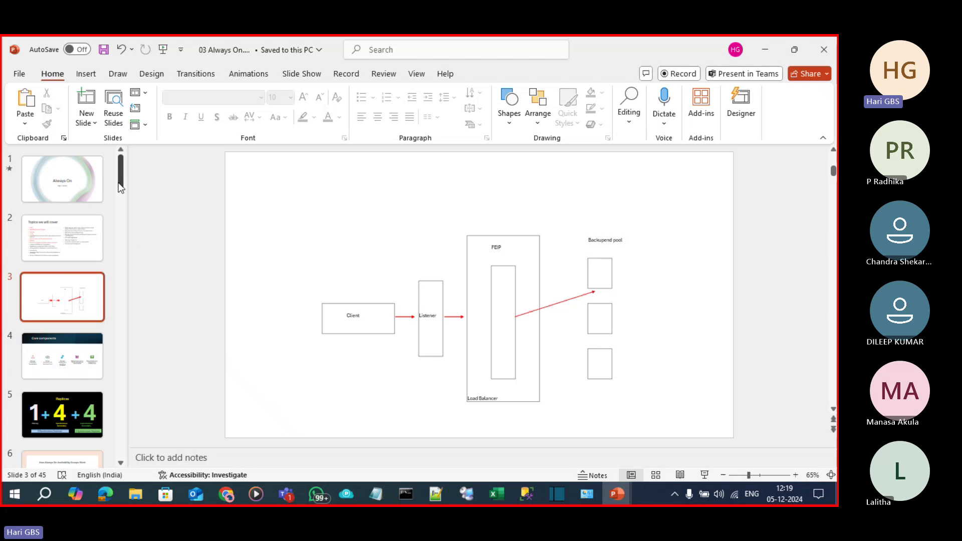
left_click_drag(118, 182, 114, 363)
left_click(62, 332)
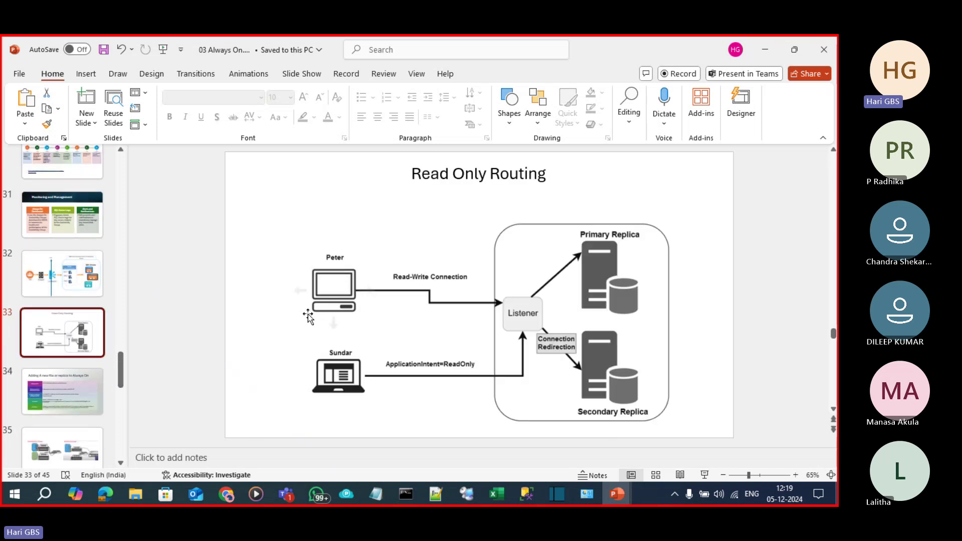